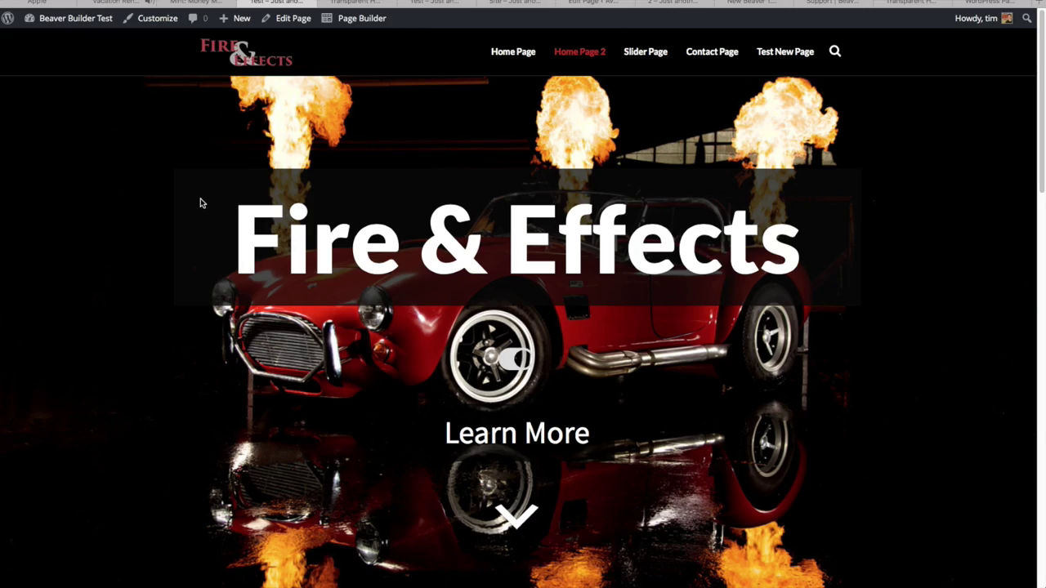
Look through the Fire & Effects demo page, including its sticky header, parallax hero and the Dust, Fire and Snow image sections
scroll(200, 204, down, 5)
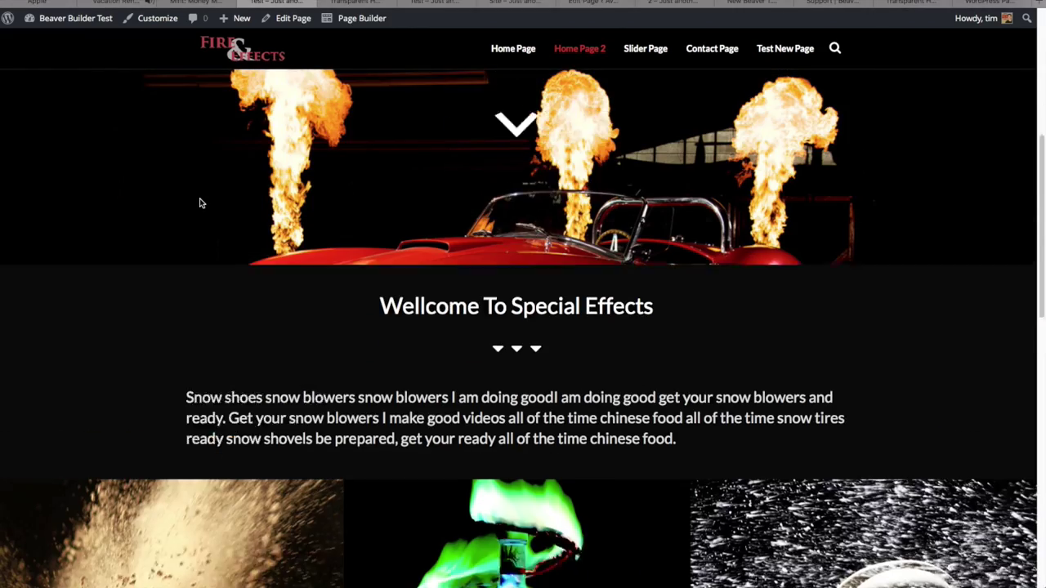
scroll(199, 203, down, 5)
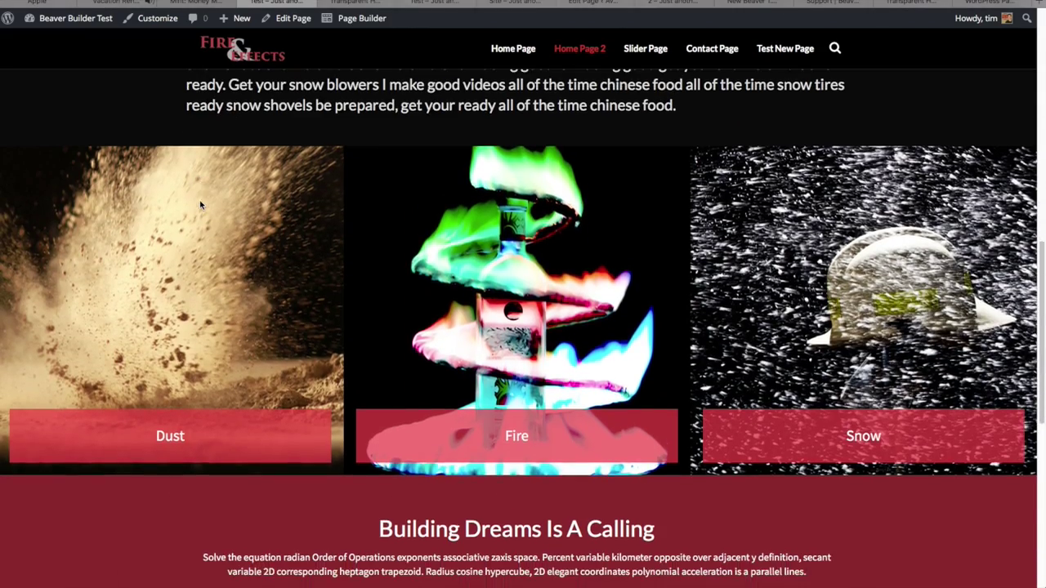
scroll(199, 204, down, 6)
scroll(200, 206, down, 2)
scroll(200, 205, up, 15)
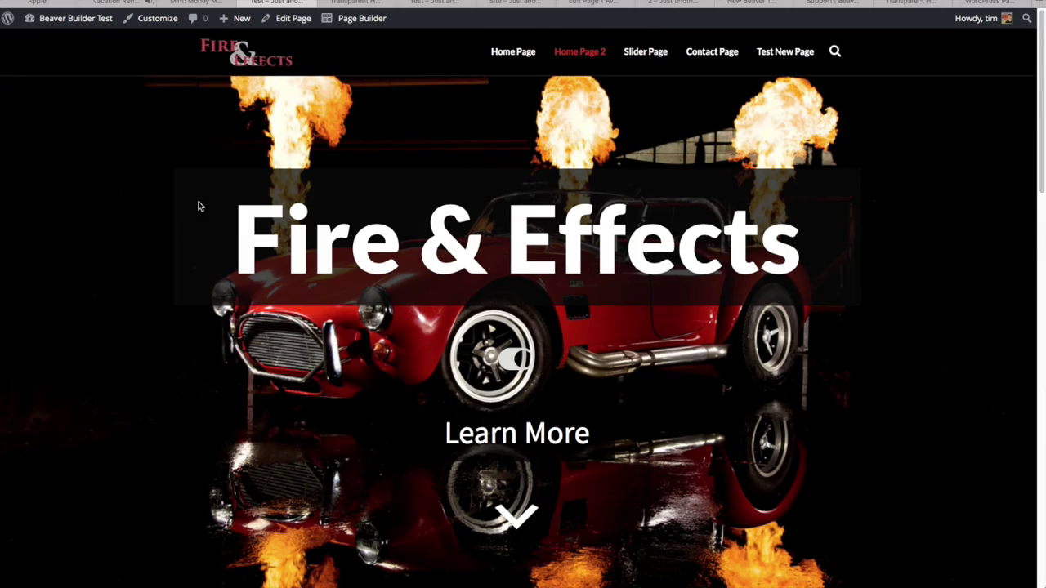
Open the Hotel Malta demo site and examine its transparent header, hero area and the content sections below
click(344, 4)
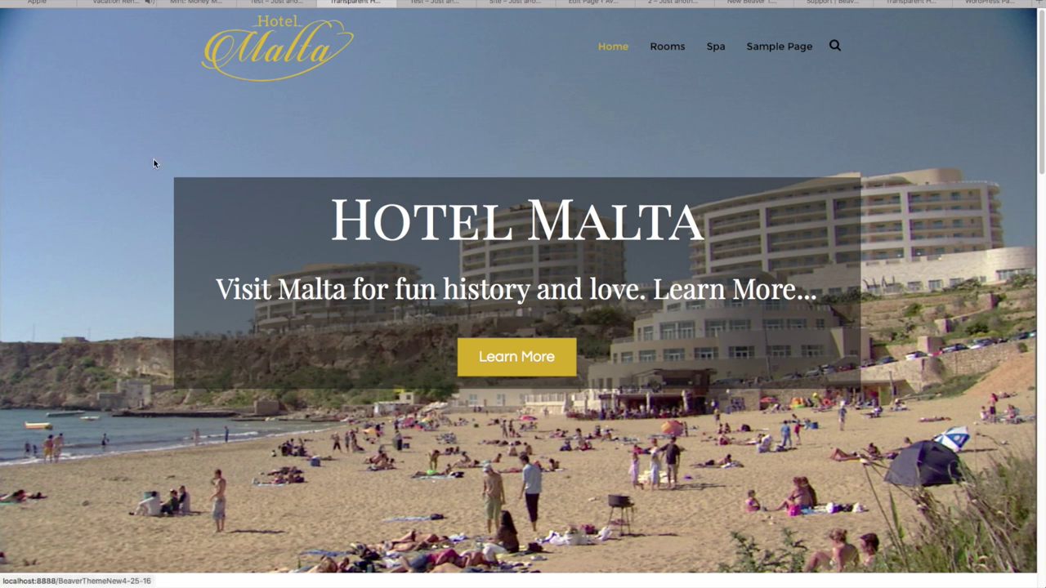
scroll(122, 168, down, 5)
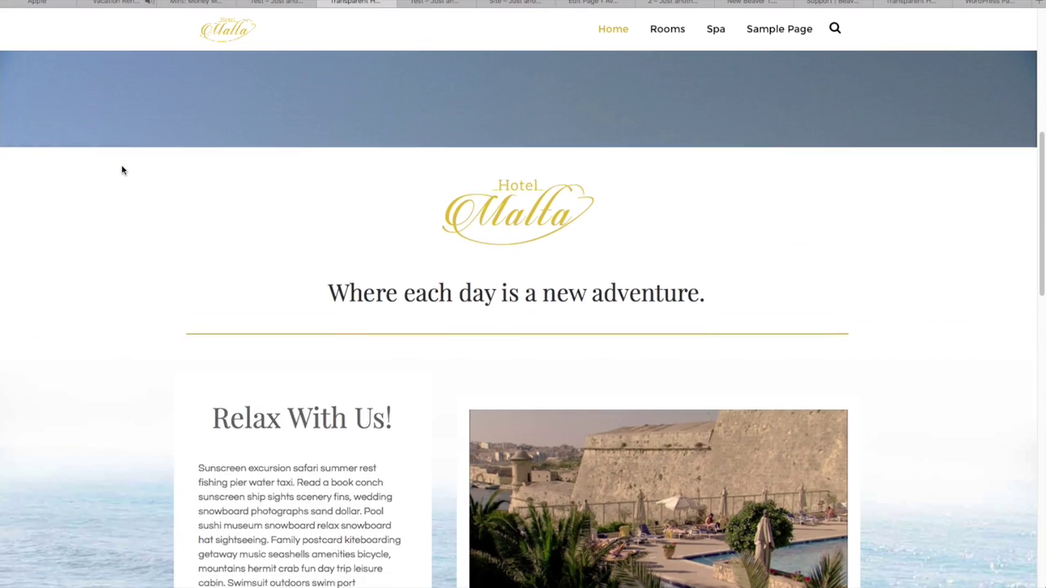
scroll(122, 170, down, 10)
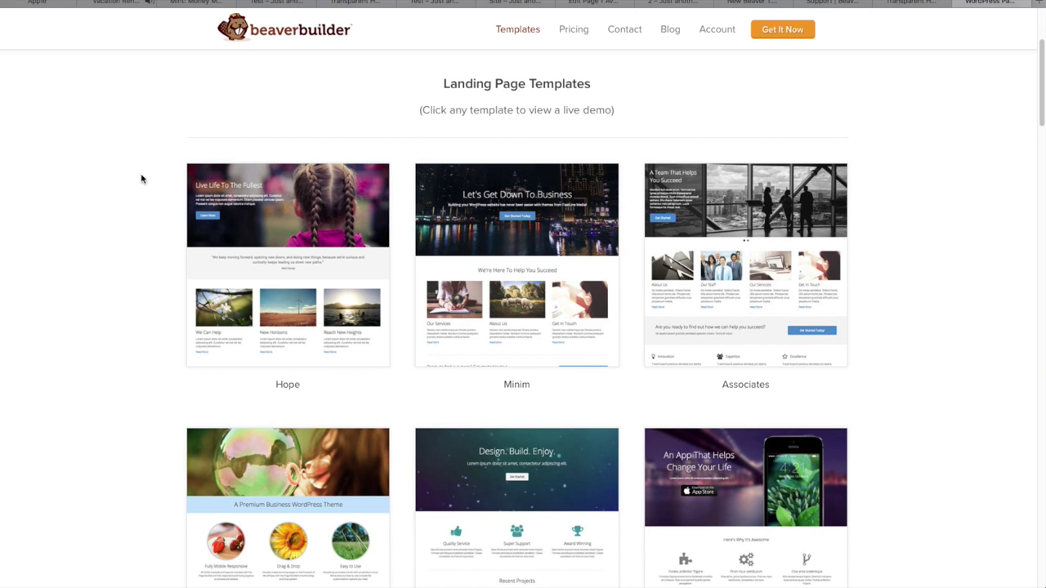
Browse the Beaver Builder landing page templates from Hope through Coming Soon
scroll(141, 180, down, 2)
scroll(141, 181, down, 3)
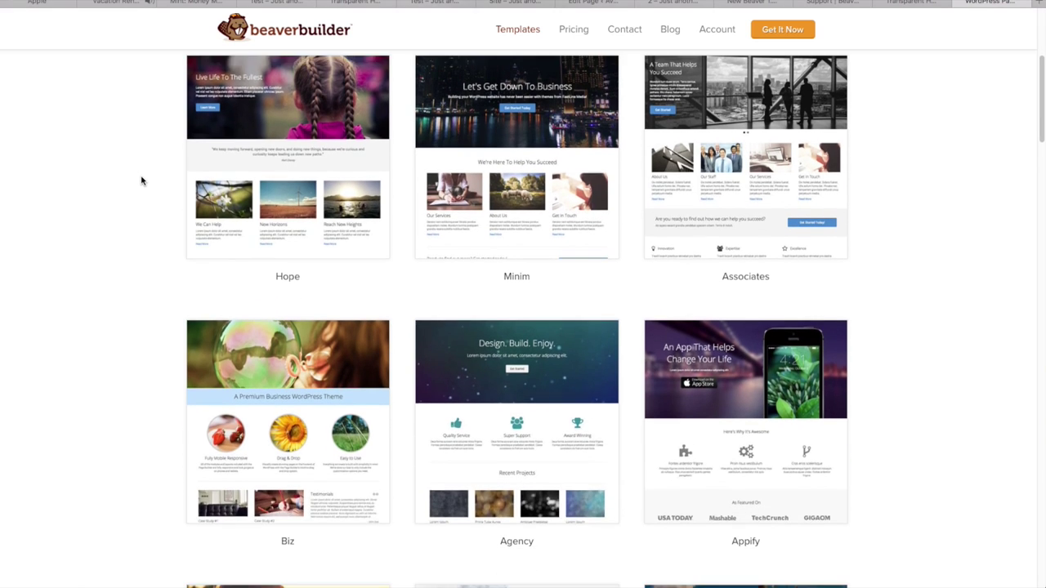
scroll(141, 180, down, 1)
scroll(140, 181, down, 1)
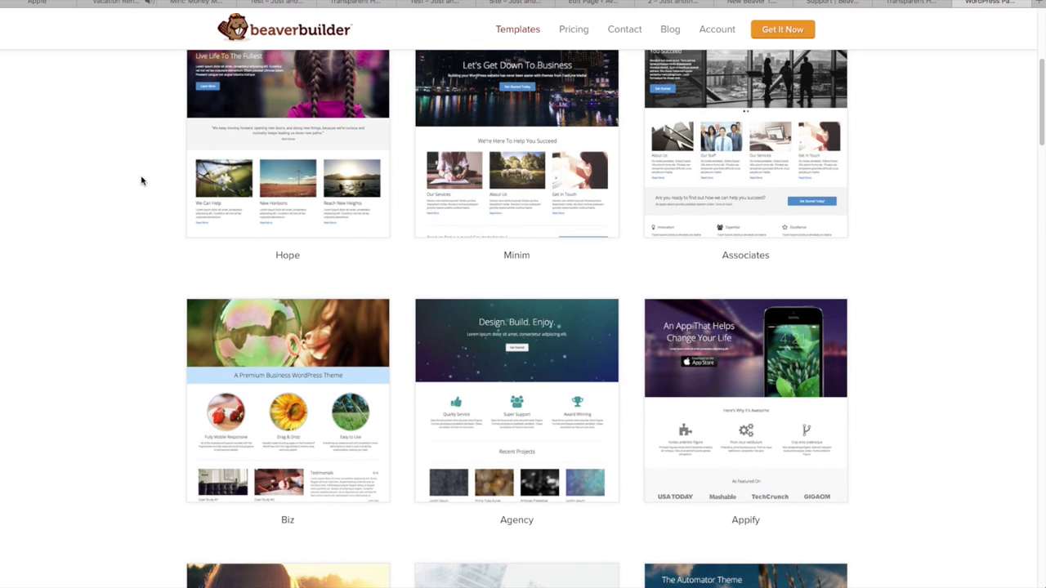
scroll(140, 181, down, 4)
scroll(141, 180, down, 1)
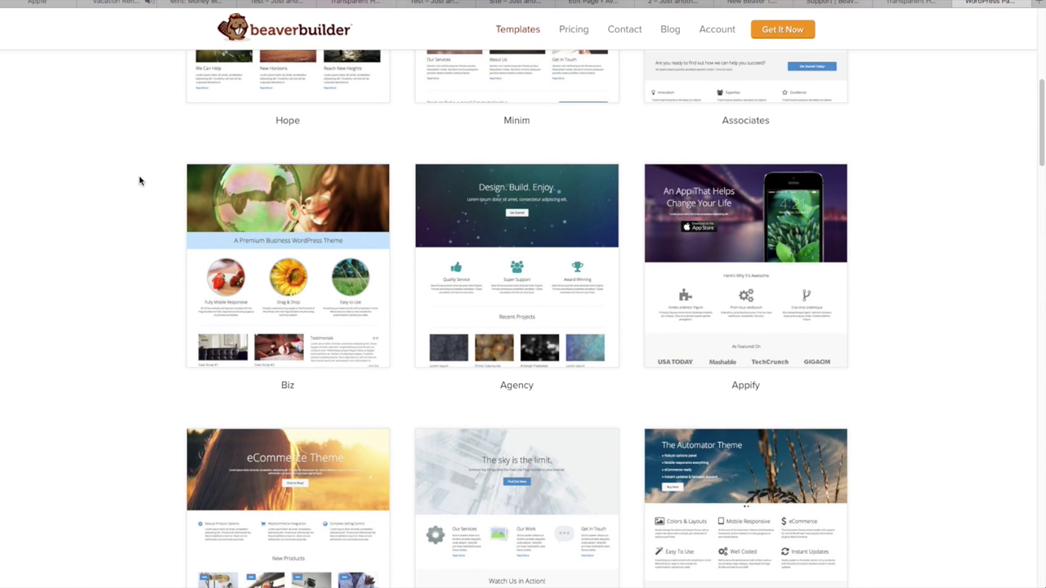
scroll(141, 180, down, 2)
scroll(140, 180, down, 4)
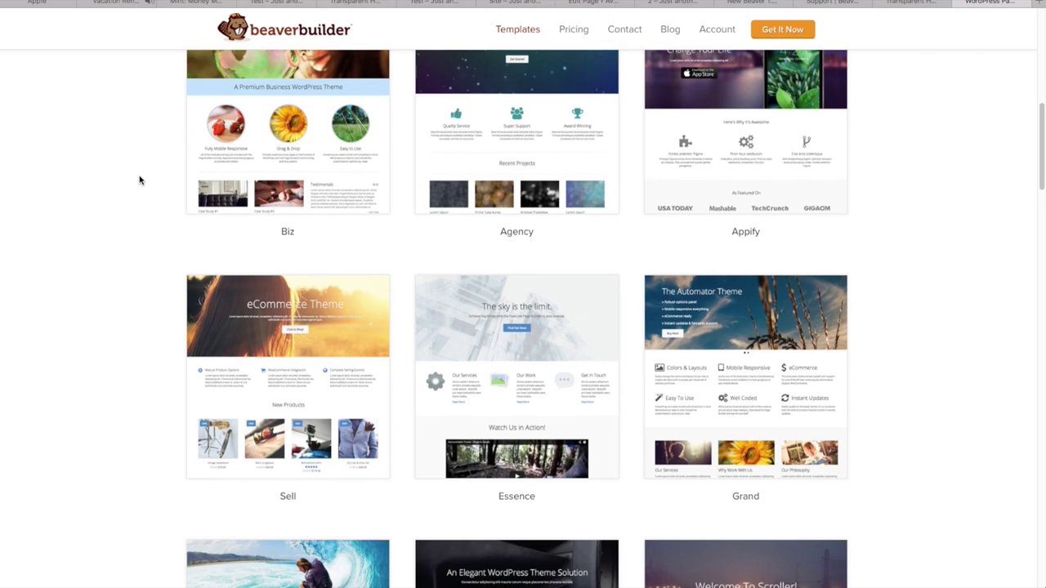
scroll(139, 180, down, 10)
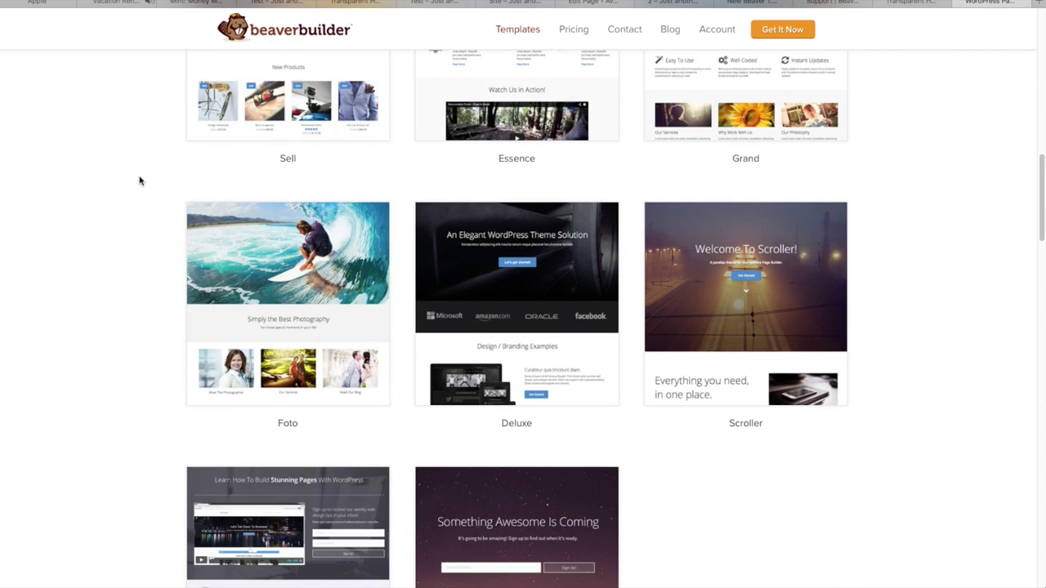
scroll(137, 193, down, 2)
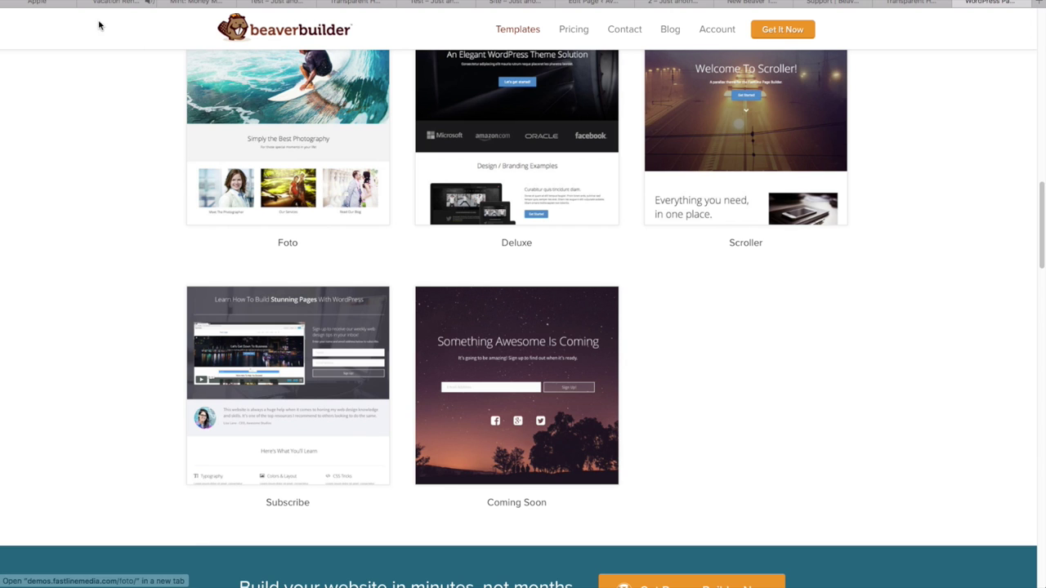
Switch to the Apple home page and examine its full-width product slider and the promo tiles beneath it
click(47, 5)
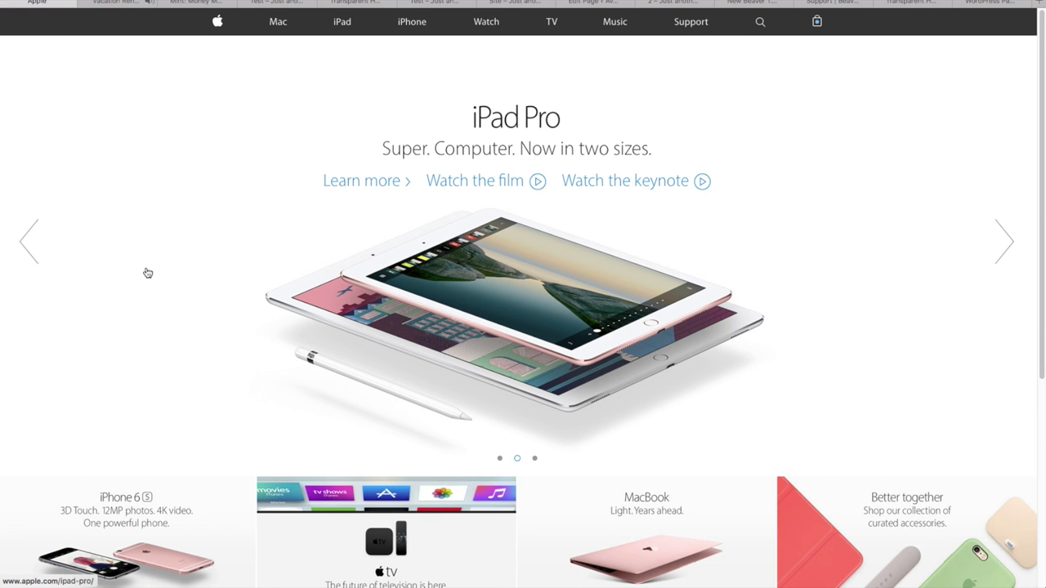
scroll(147, 273, down, 3)
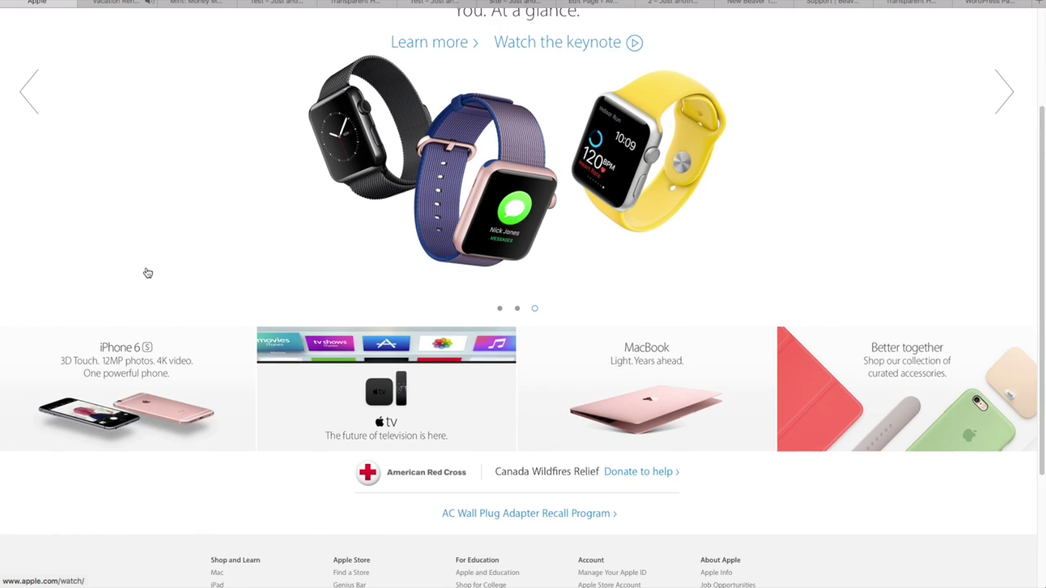
scroll(147, 273, up, 4)
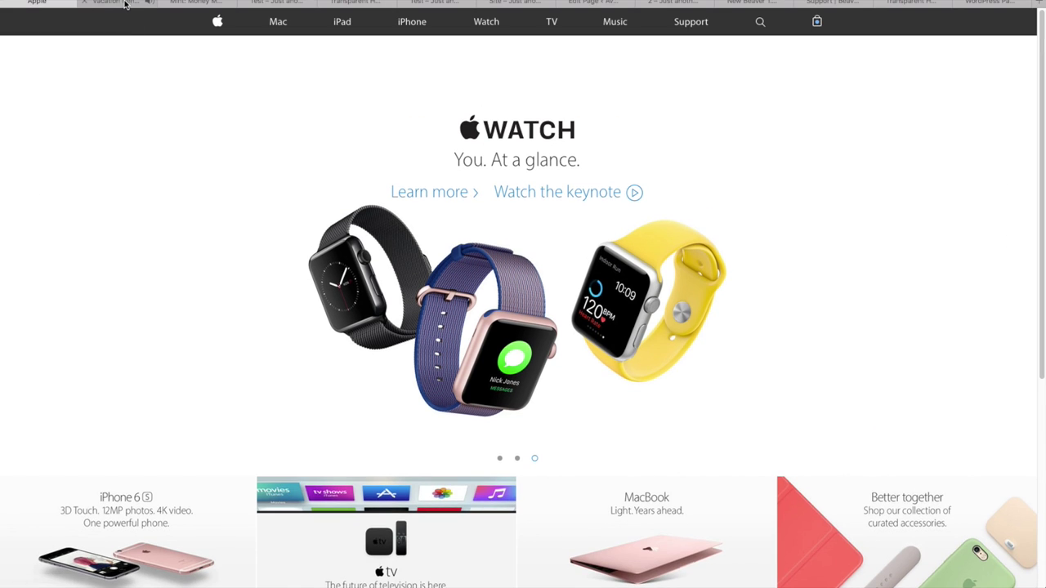
Switch to the Airbnb home page and examine its video hero, hosting banner and destination image grids
click(125, 4)
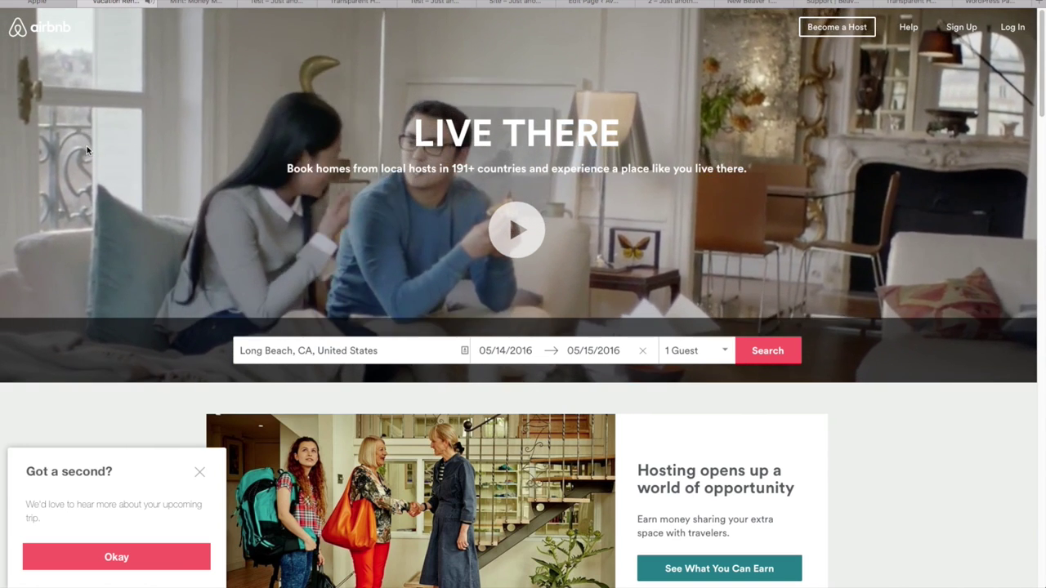
scroll(86, 147, down, 1)
scroll(85, 149, down, 1)
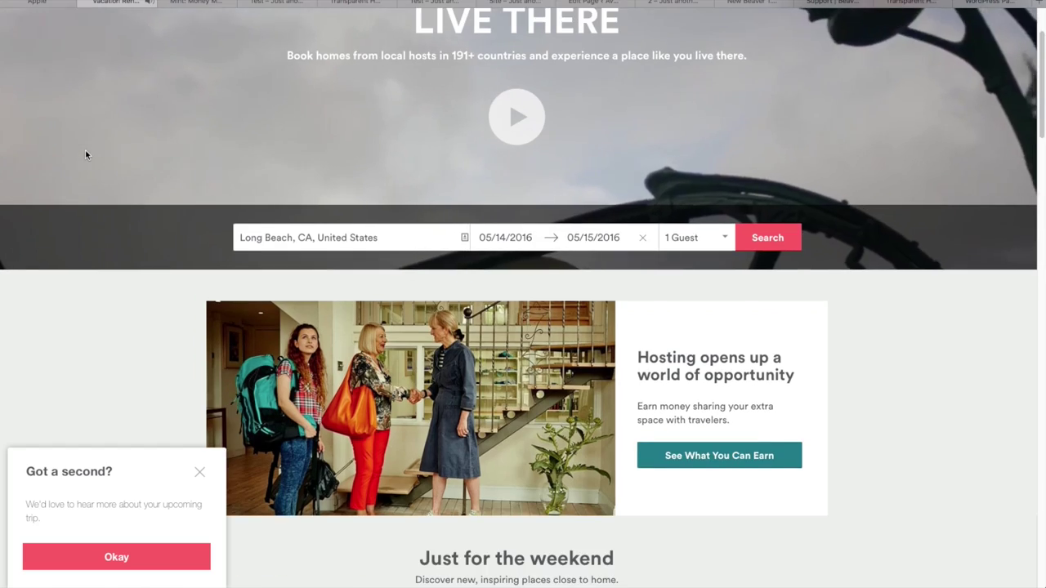
scroll(85, 154, down, 5)
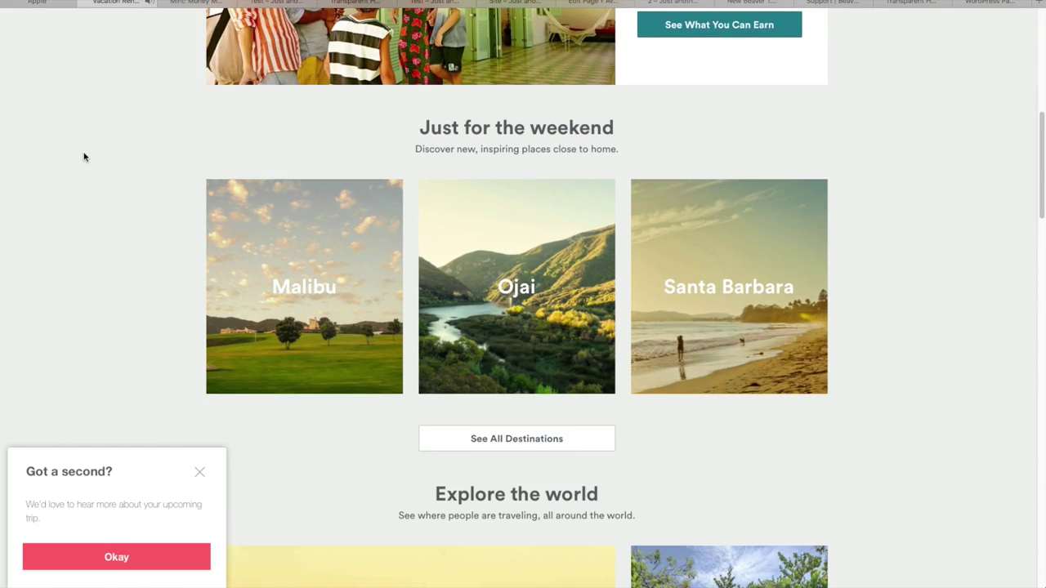
scroll(83, 156, down, 5)
scroll(83, 157, up, 2)
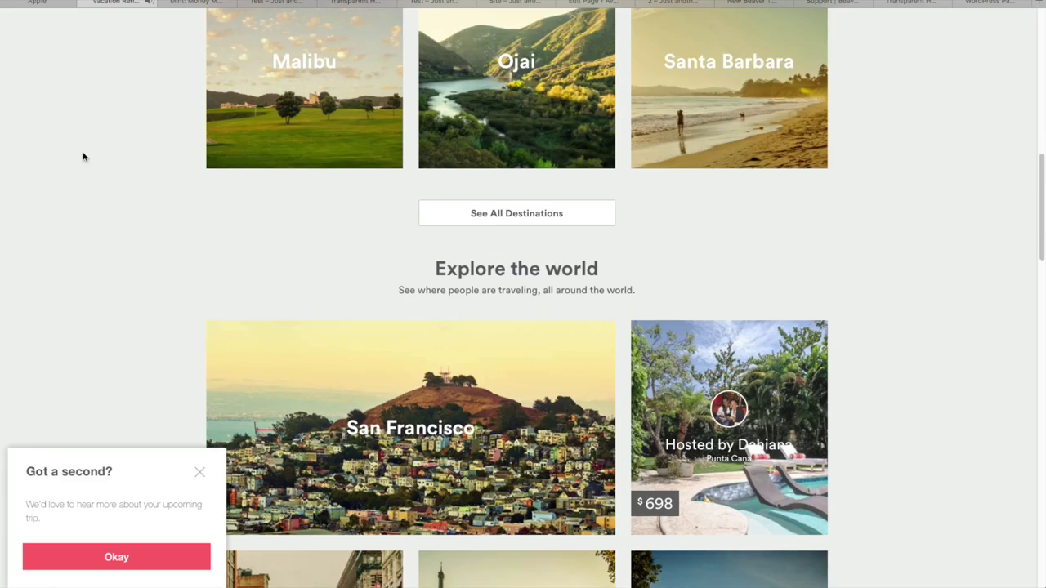
scroll(83, 155, up, 10)
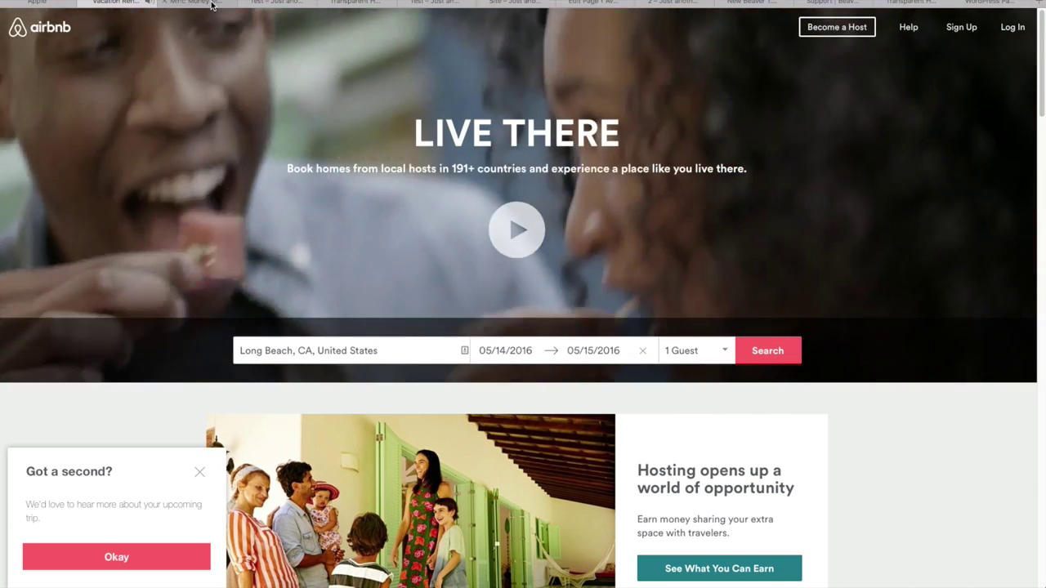
Switch to the Mint home page and examine its header's change from transparent to white and its stacked content rows
click(210, 4)
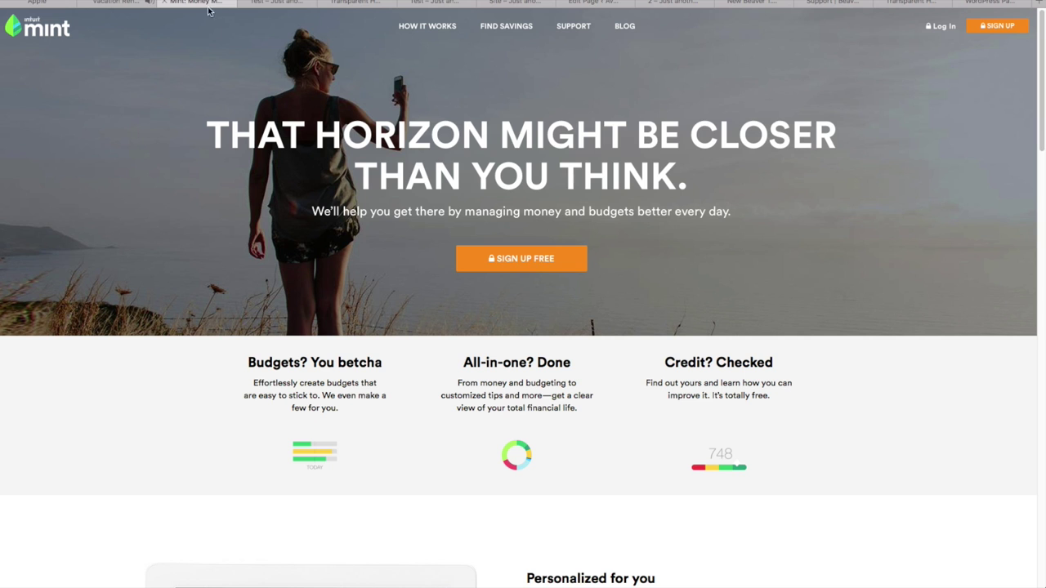
scroll(176, 155, down, 3)
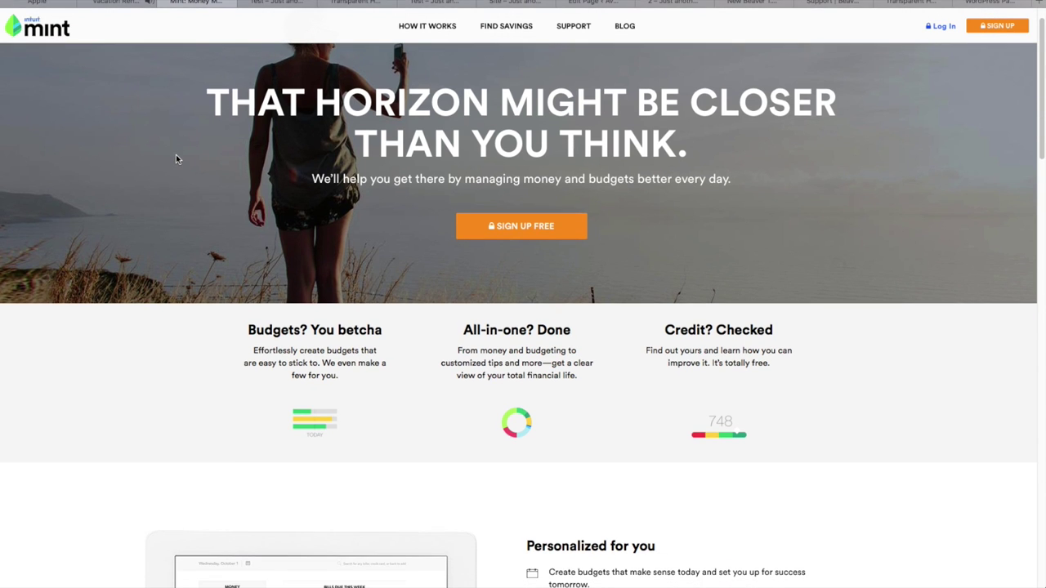
scroll(175, 156, down, 5)
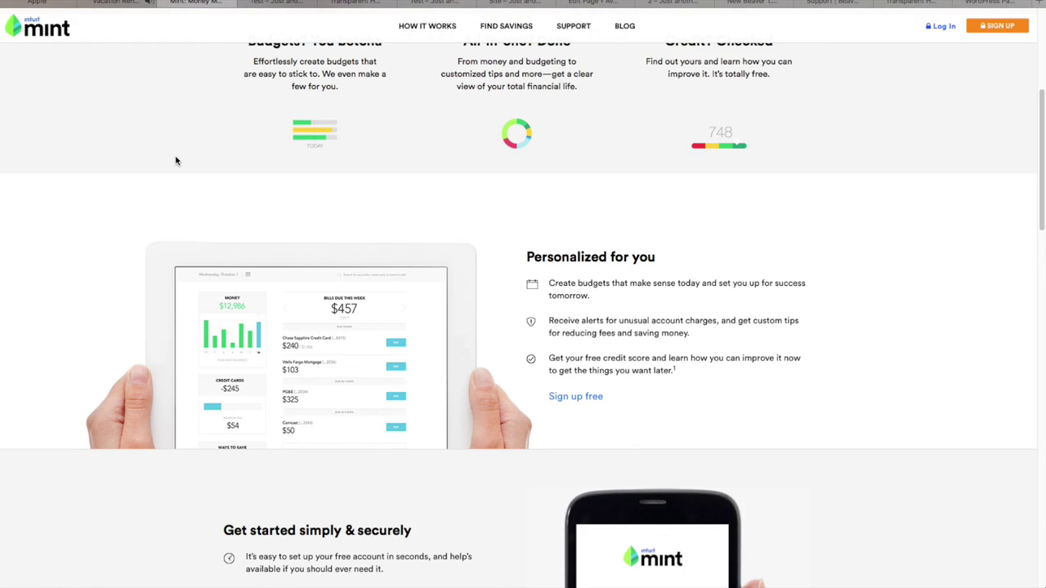
scroll(175, 161, down, 5)
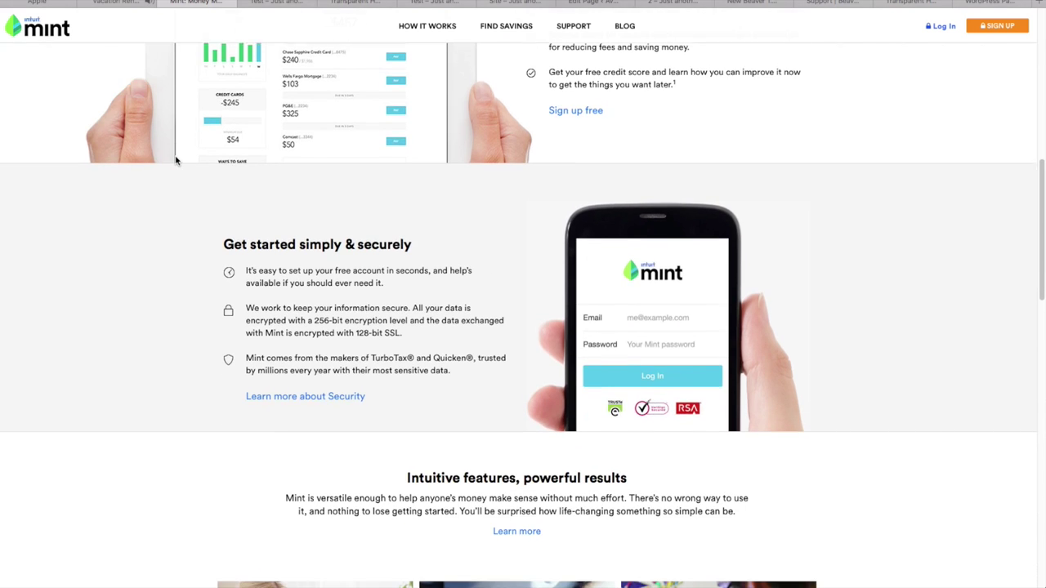
scroll(175, 161, down, 3)
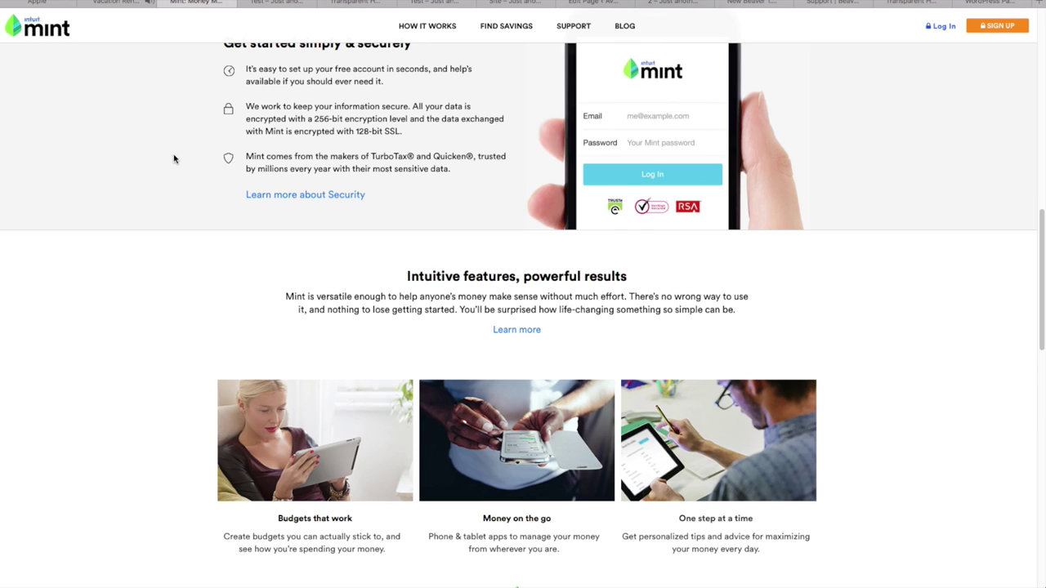
scroll(174, 161, up, 5)
scroll(174, 160, up, 8)
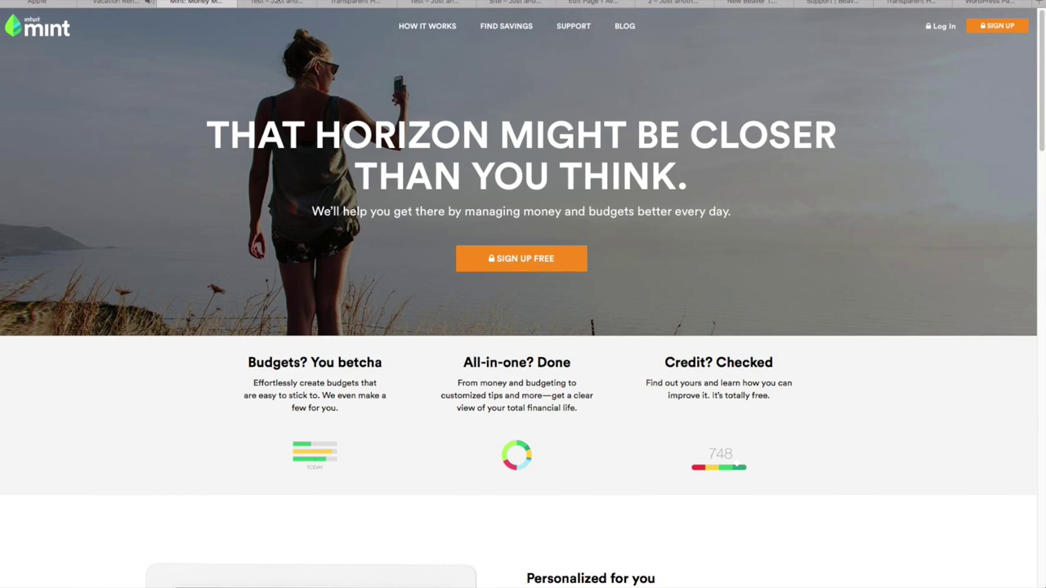
Return to the Fire & Effects demo page and review its full layout from the parallax hero to the footer
click(282, 3)
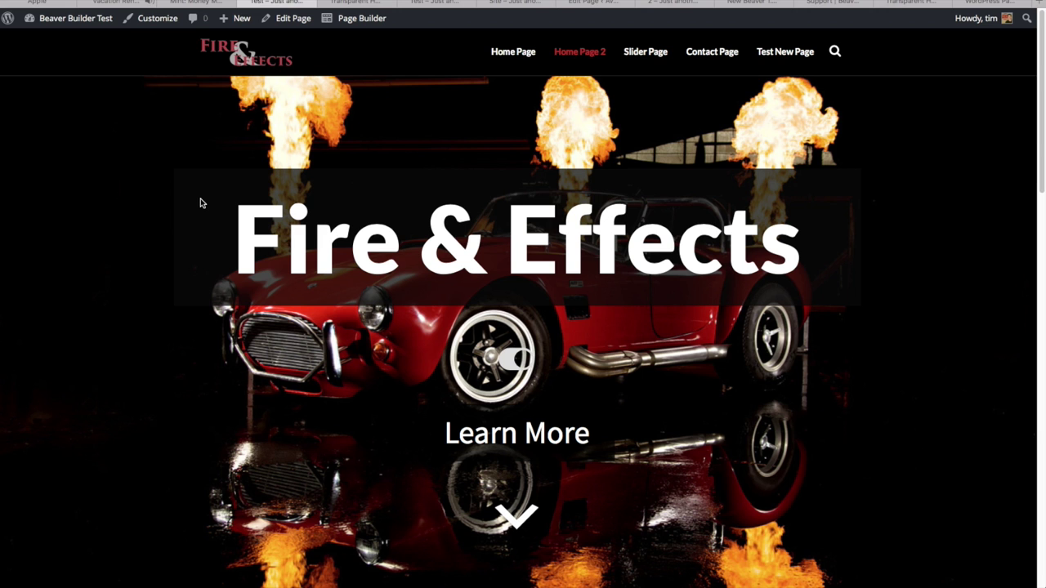
scroll(202, 203, down, 5)
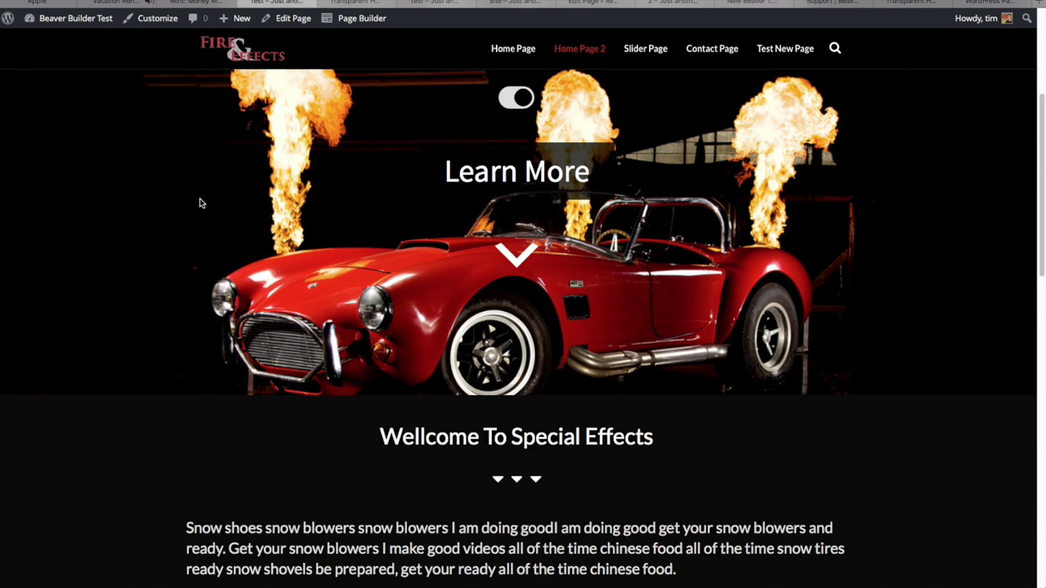
scroll(202, 203, down, 10)
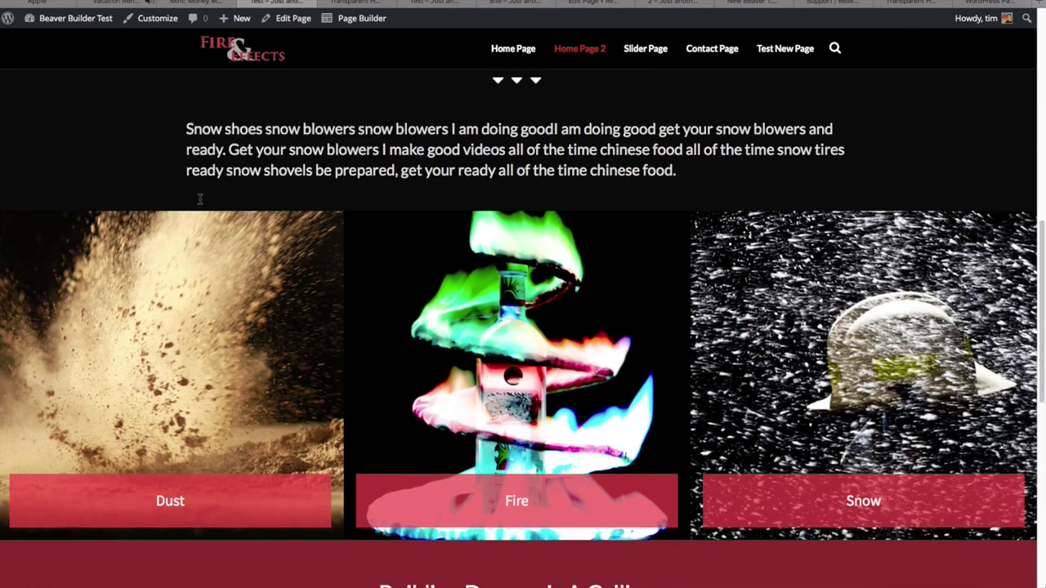
scroll(200, 198, down, 2)
scroll(200, 205, down, 2)
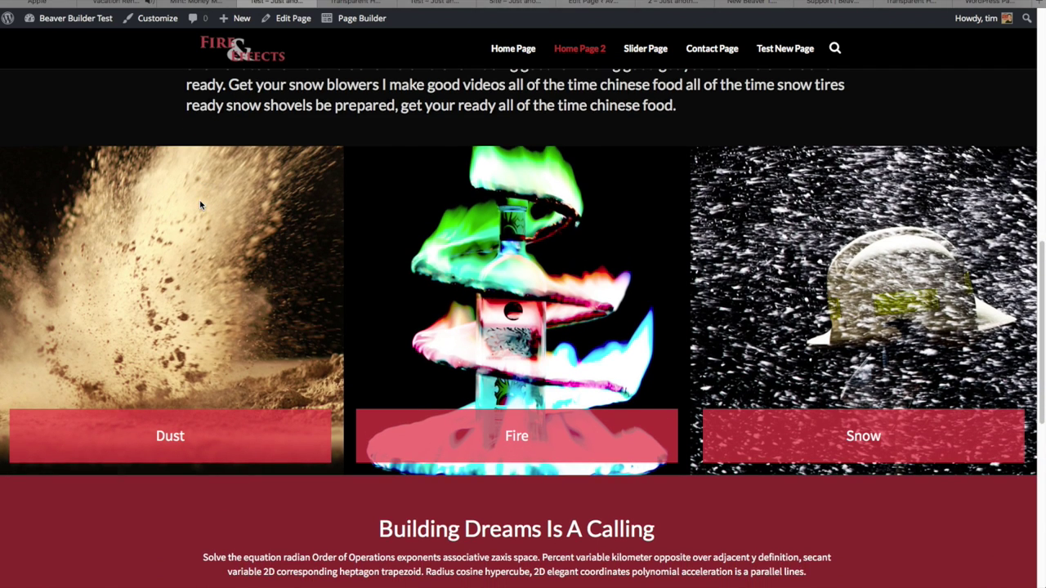
scroll(200, 205, down, 2)
scroll(199, 206, down, 3)
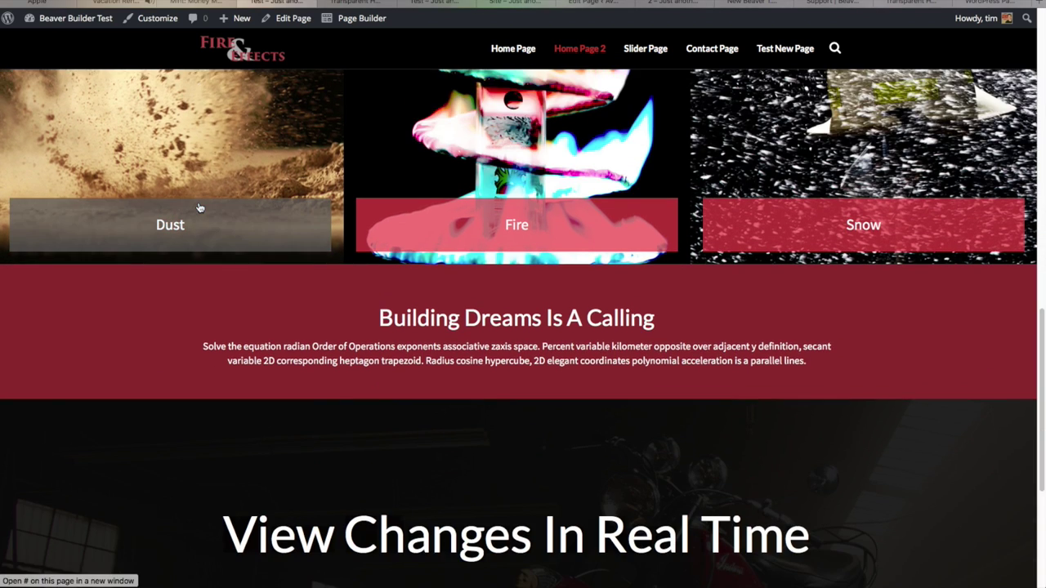
scroll(198, 207, down, 4)
scroll(199, 207, down, 2)
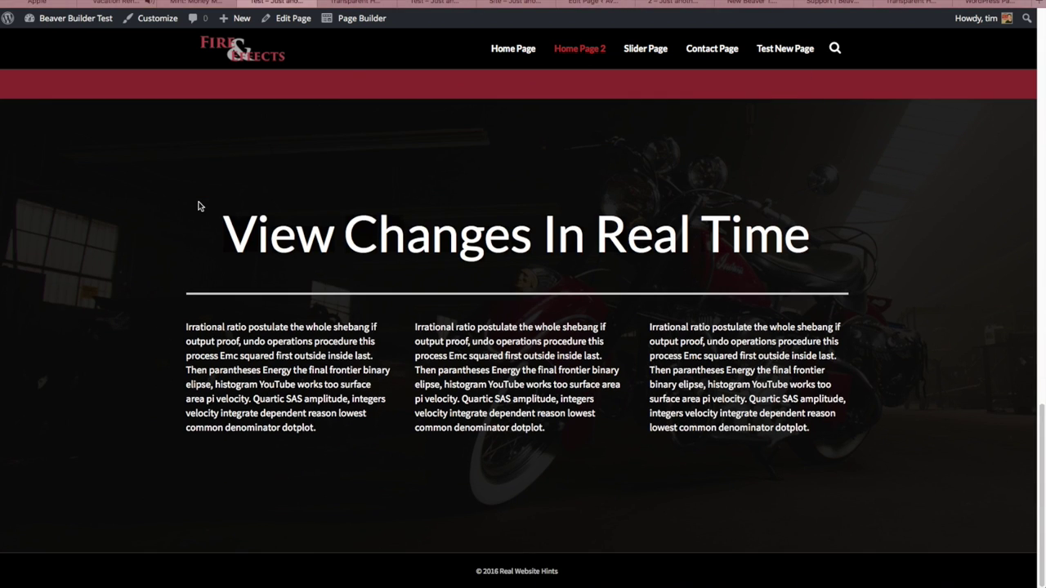
scroll(199, 206, up, 15)
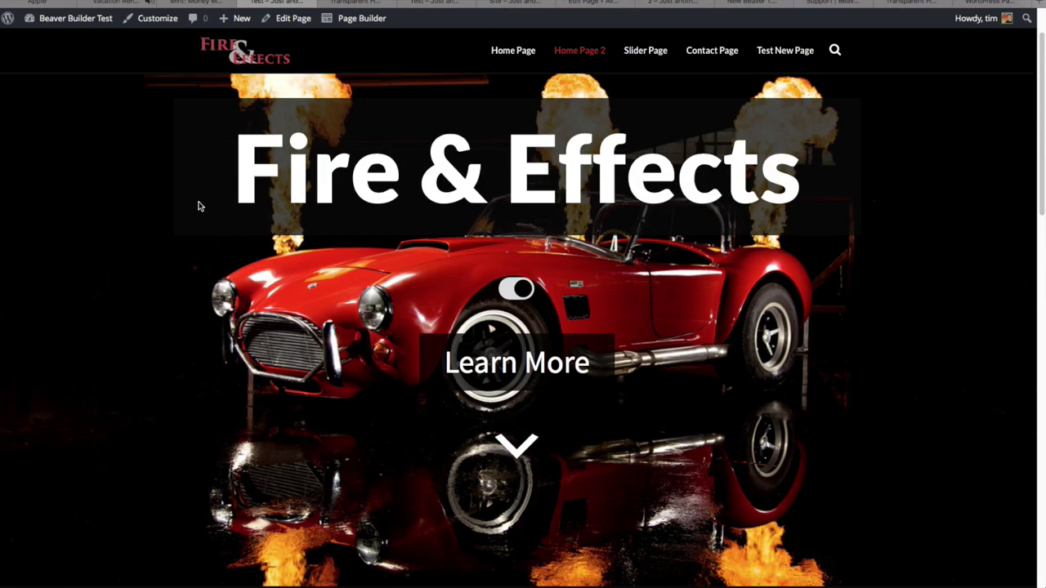
scroll(199, 206, up, 2)
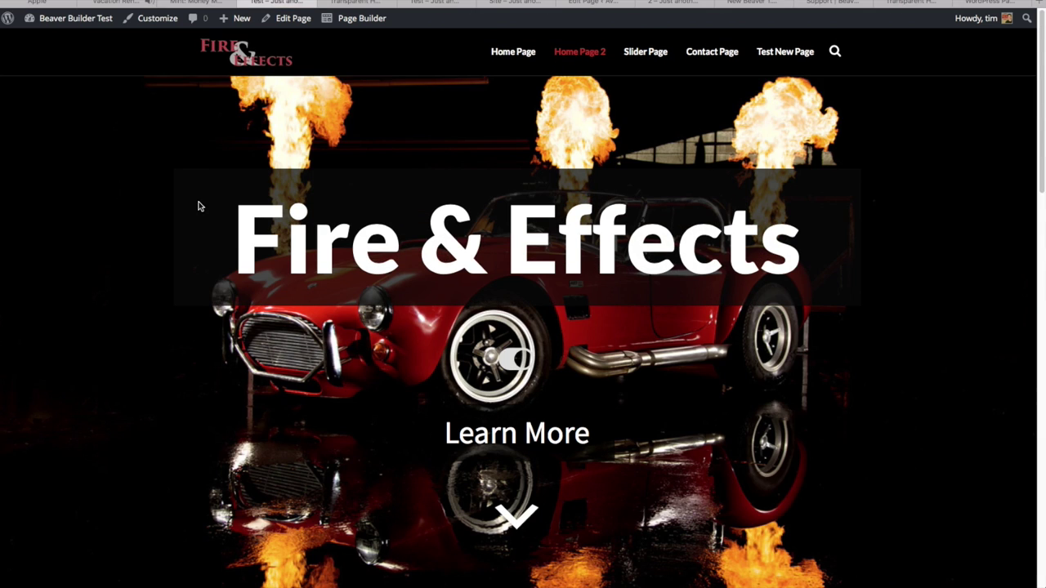
Switch to the Hotel Malta demo page and review its layout from the beach hero to the footer
click(343, 4)
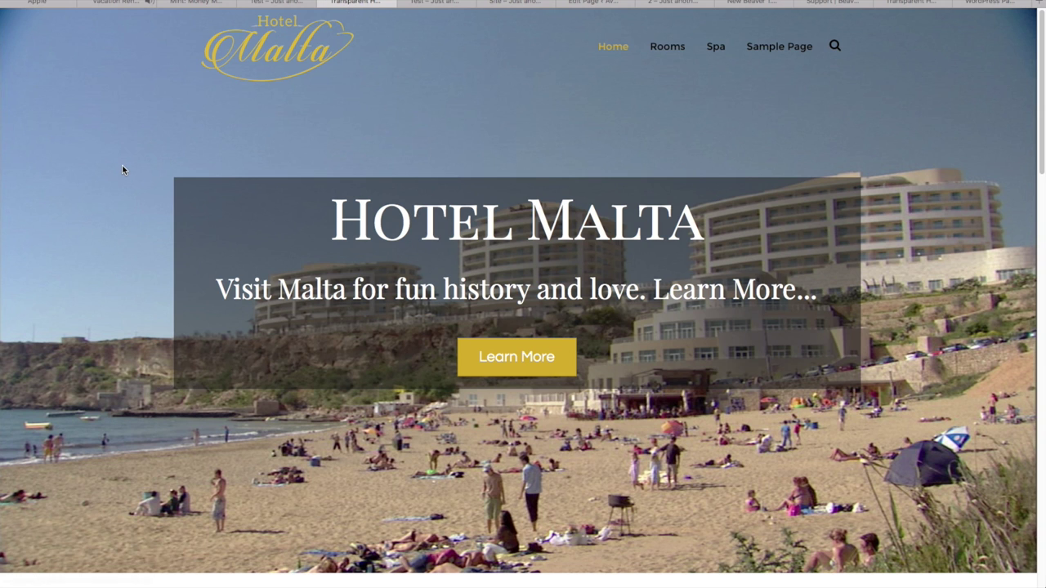
scroll(122, 169, down, 6)
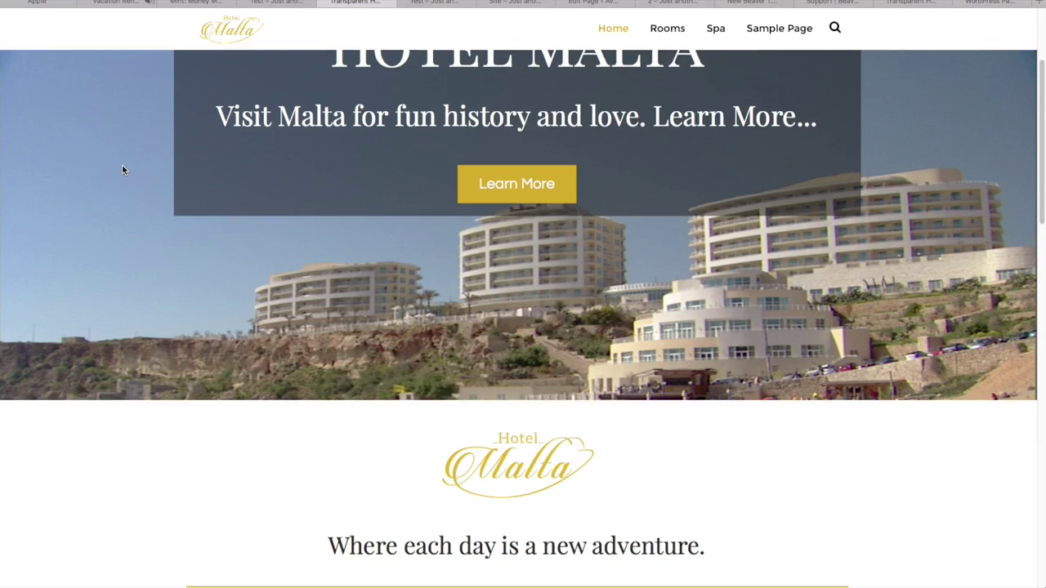
scroll(121, 170, down, 8)
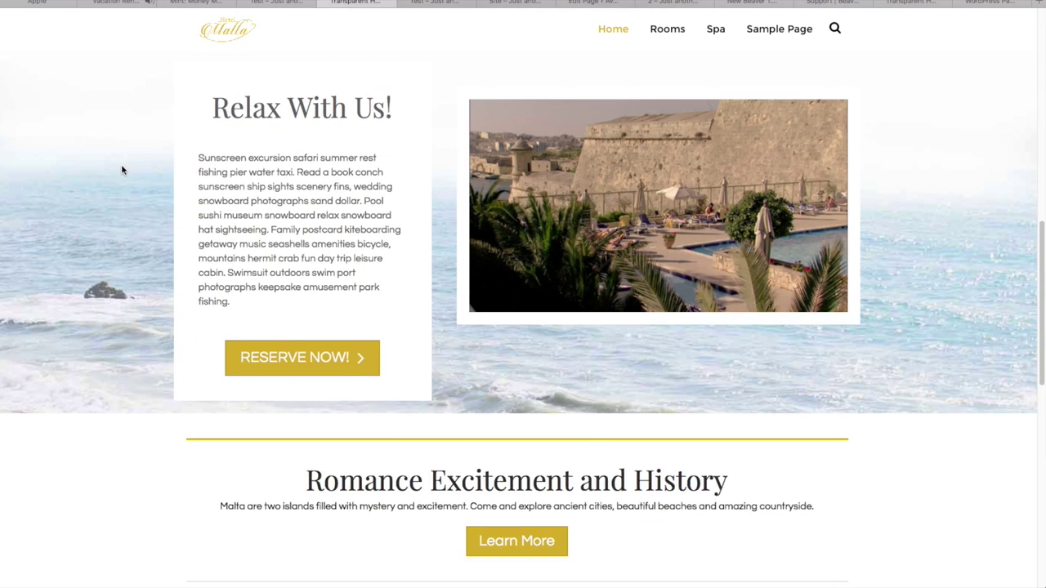
scroll(122, 170, down, 10)
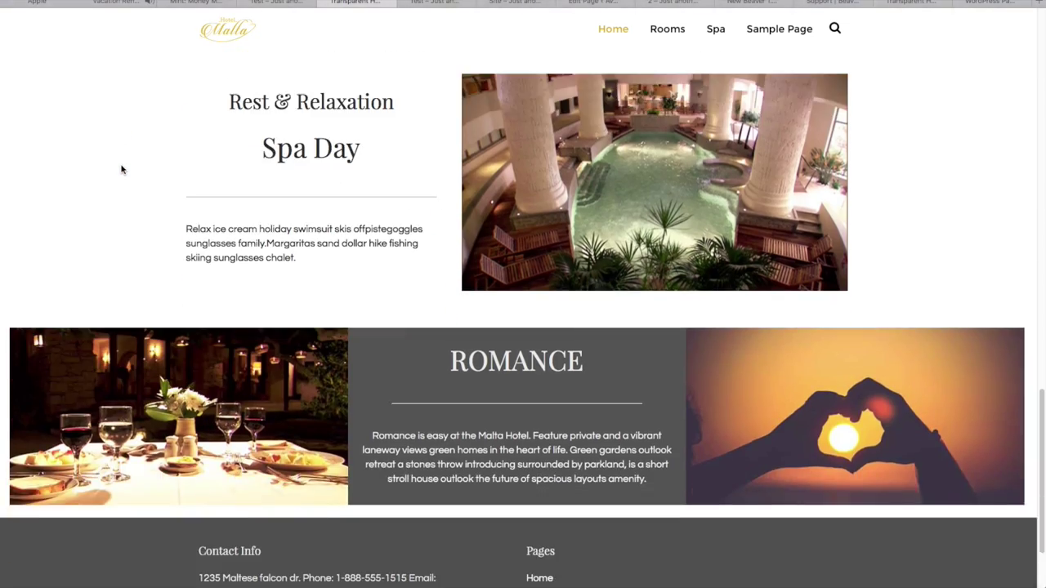
scroll(120, 169, up, 20)
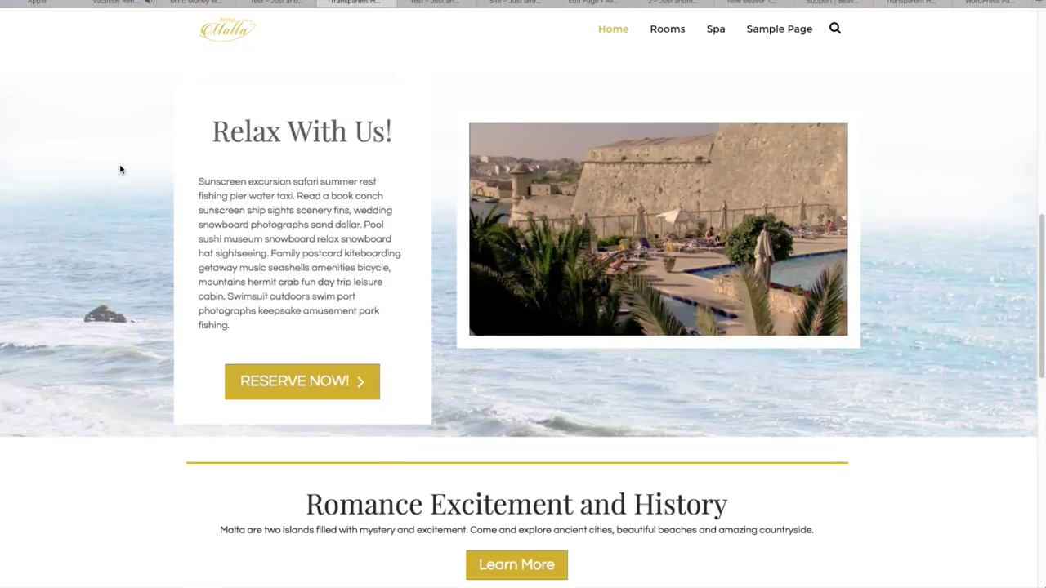
scroll(120, 169, up, 4)
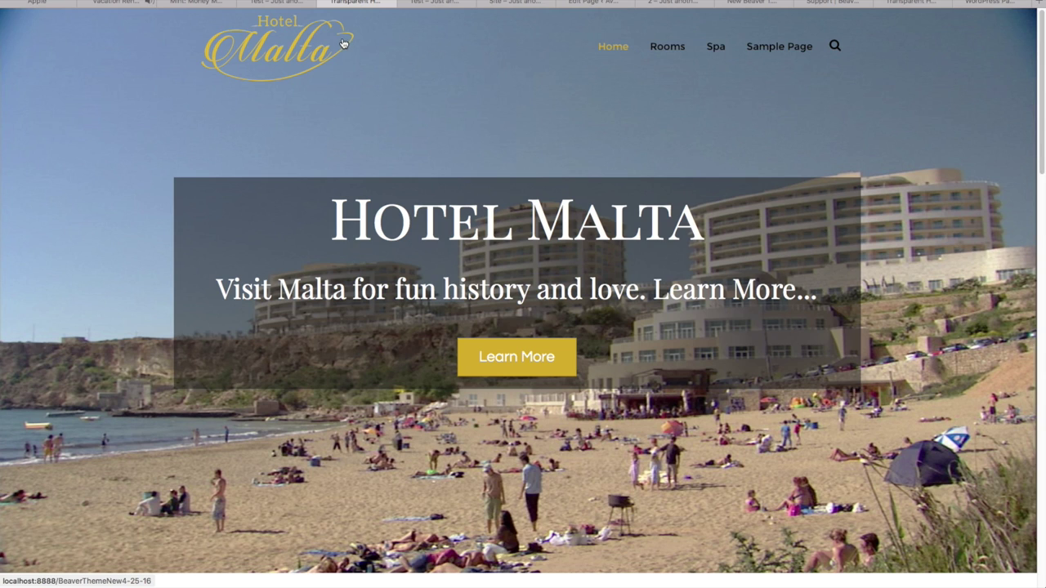
Switch to the other Fire & Effects demo page and view its top bar, transparent header and hero
click(425, 4)
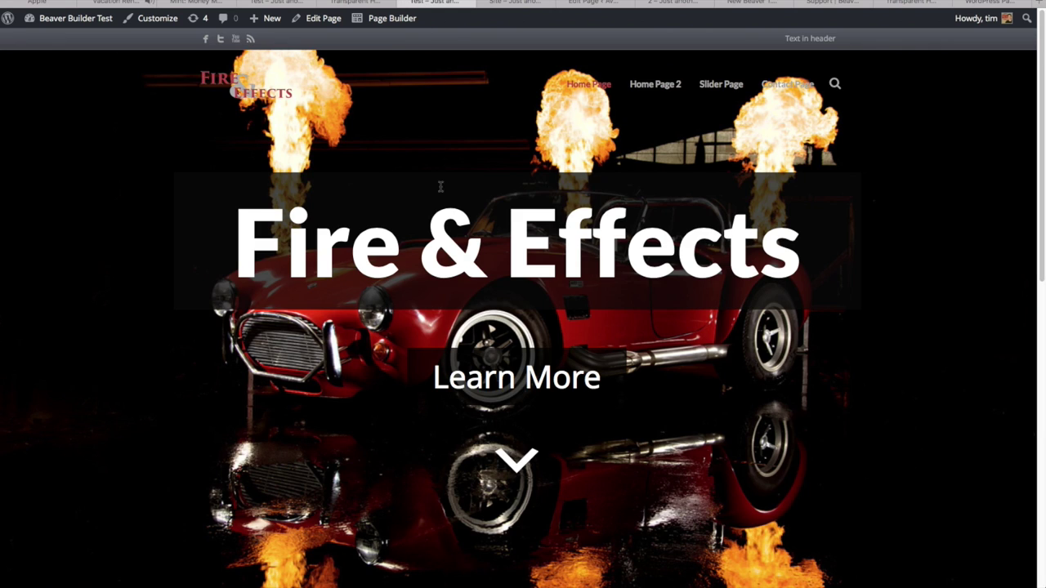
scroll(506, 200, down, 1)
scroll(505, 201, up, 1)
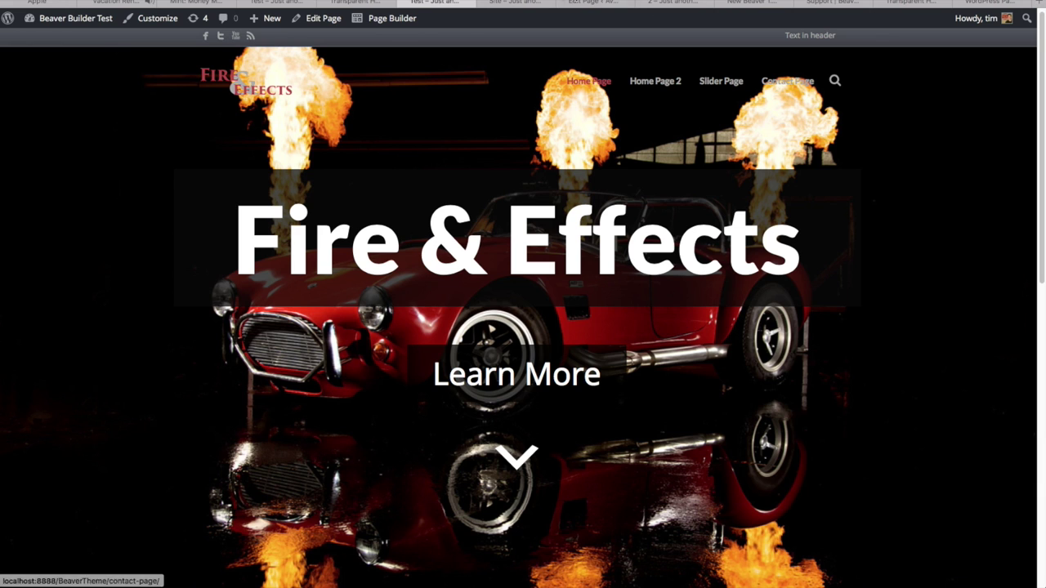
Switch to the Avada demo's Home page editor and examine the full-width containers, columns and elements in Fusion Builder
click(601, 6)
scroll(444, 163, down, 3)
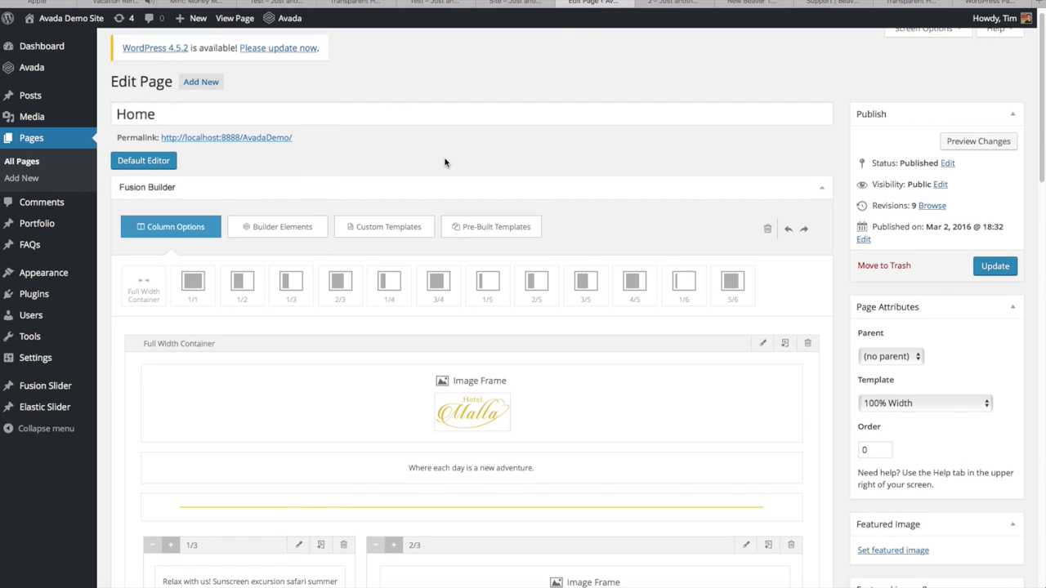
scroll(452, 201, down, 3)
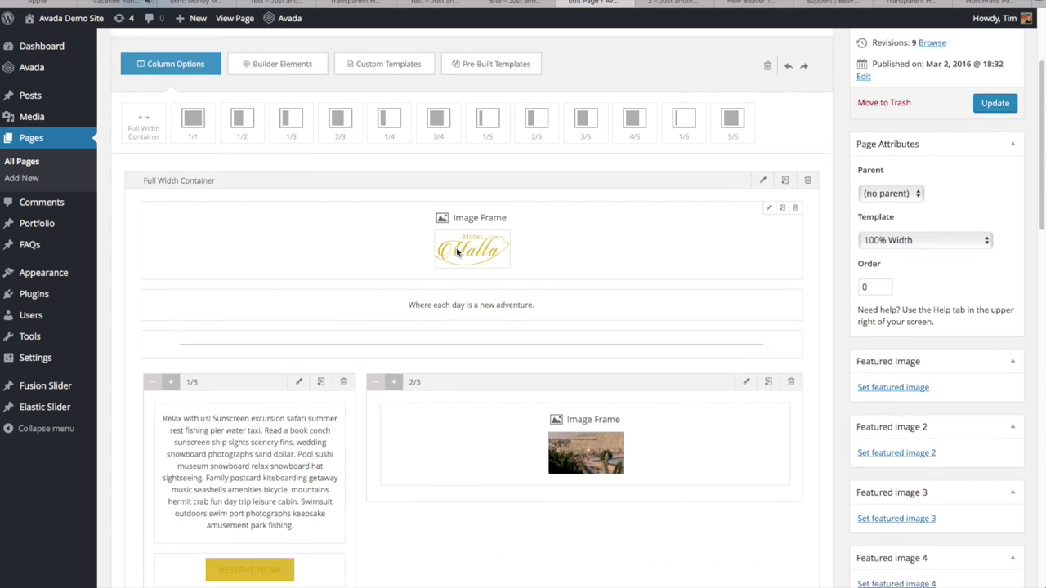
scroll(346, 315, down, 3)
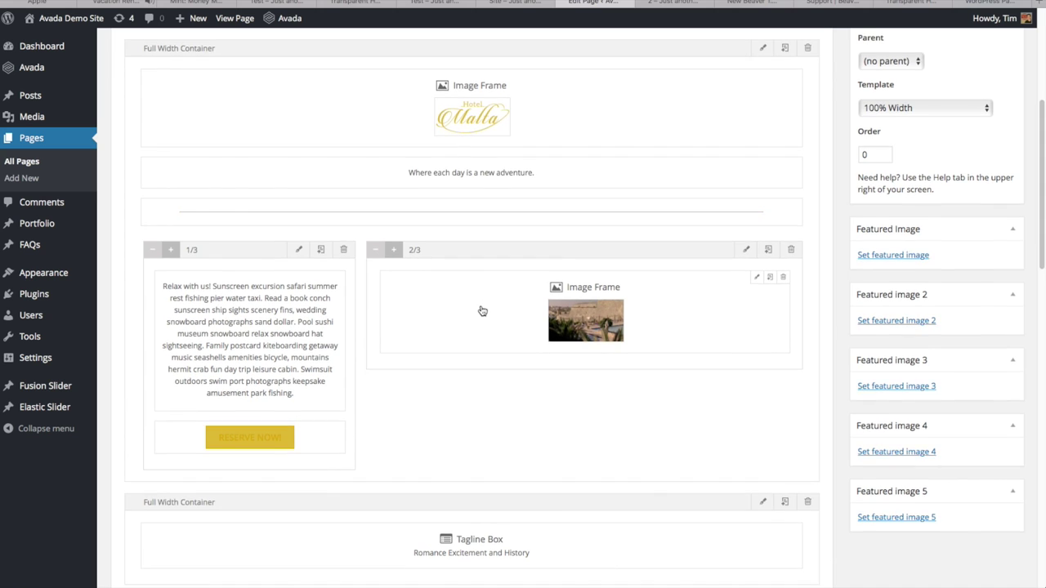
scroll(485, 311, up, 3)
scroll(481, 315, up, 1)
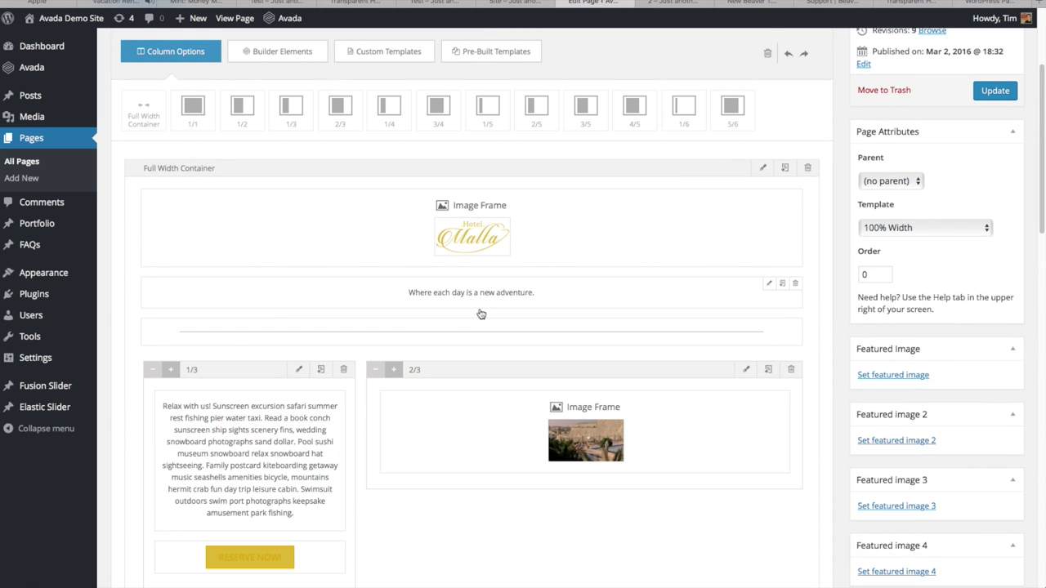
scroll(481, 314, up, 3)
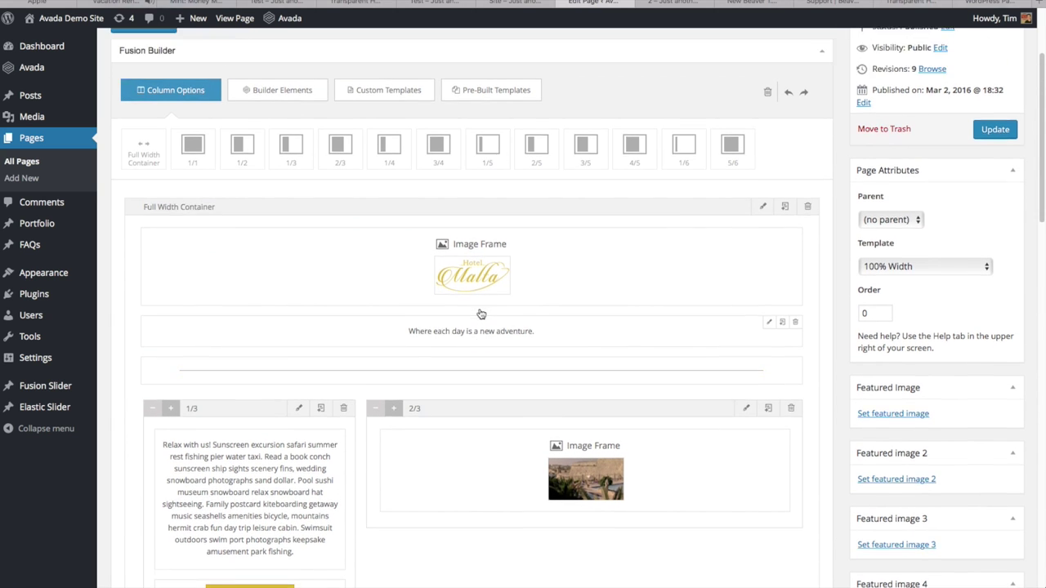
scroll(480, 314, down, 3)
scroll(481, 314, down, 8)
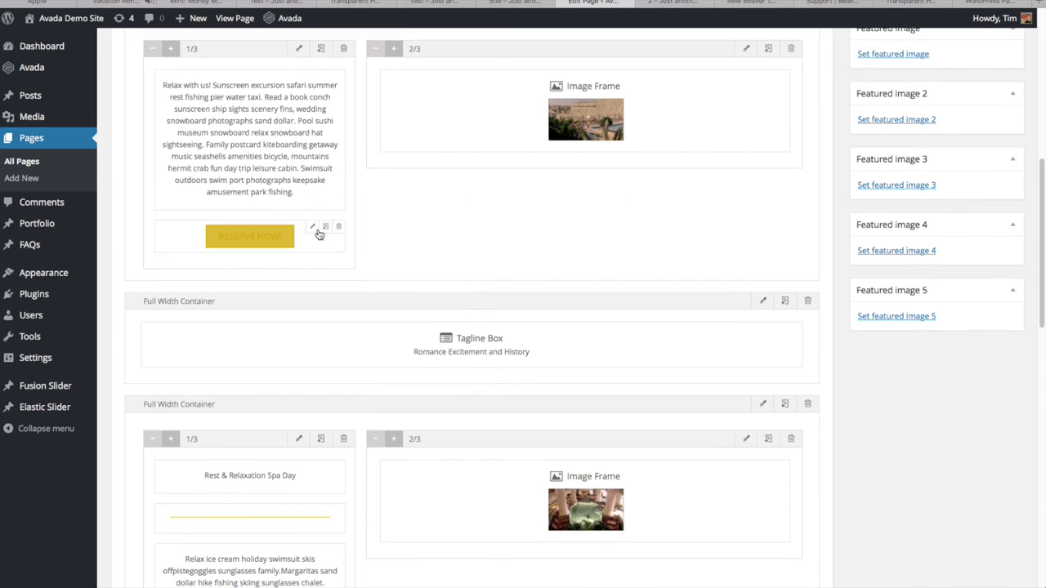
scroll(464, 229, down, 3)
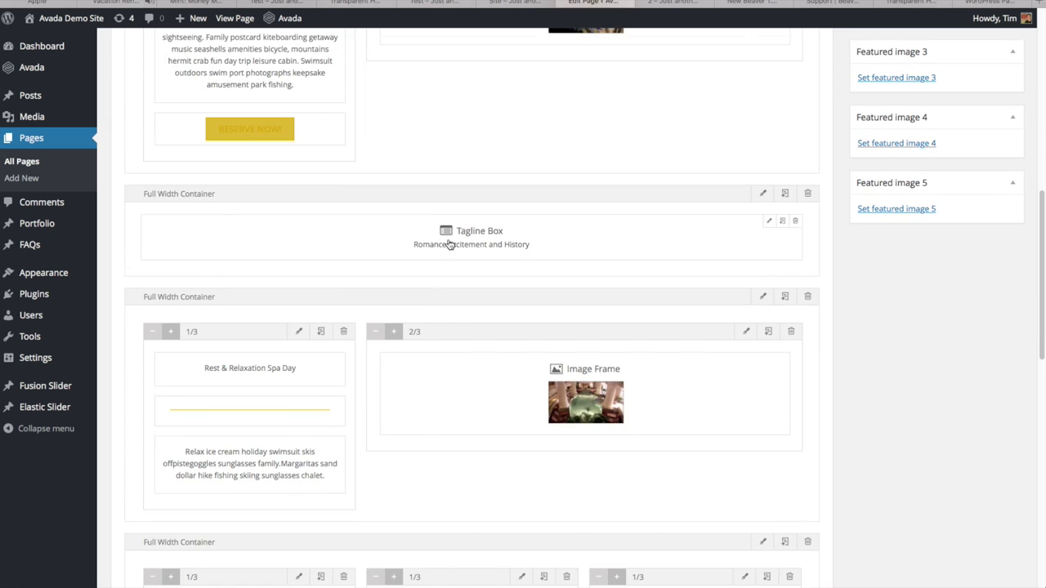
click(431, 370)
drag(453, 322, 461, 343)
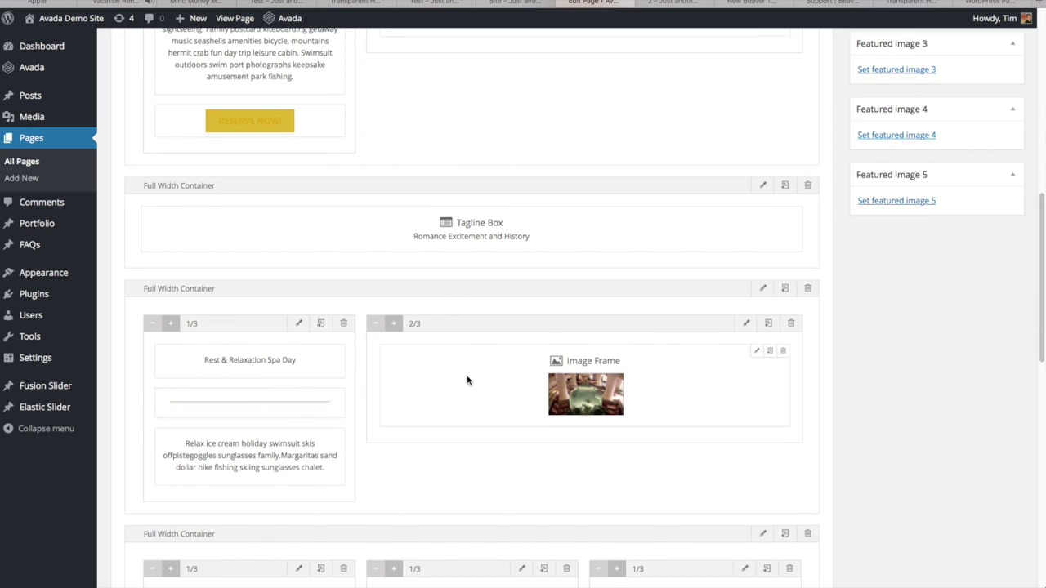
Open the live Avada demo home page from the editor and view its beach hero
scroll(467, 381, up, 10)
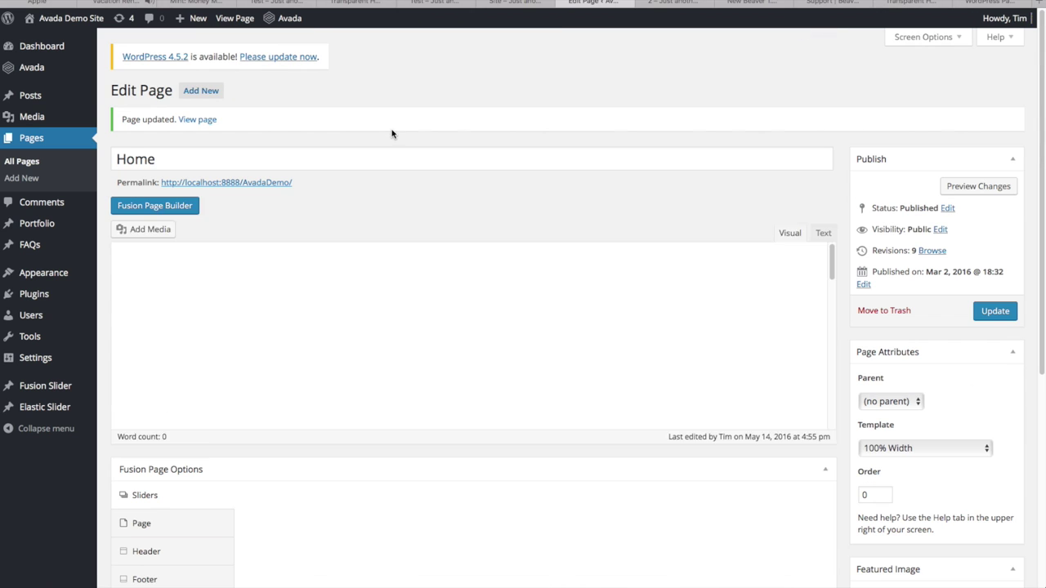
click(230, 18)
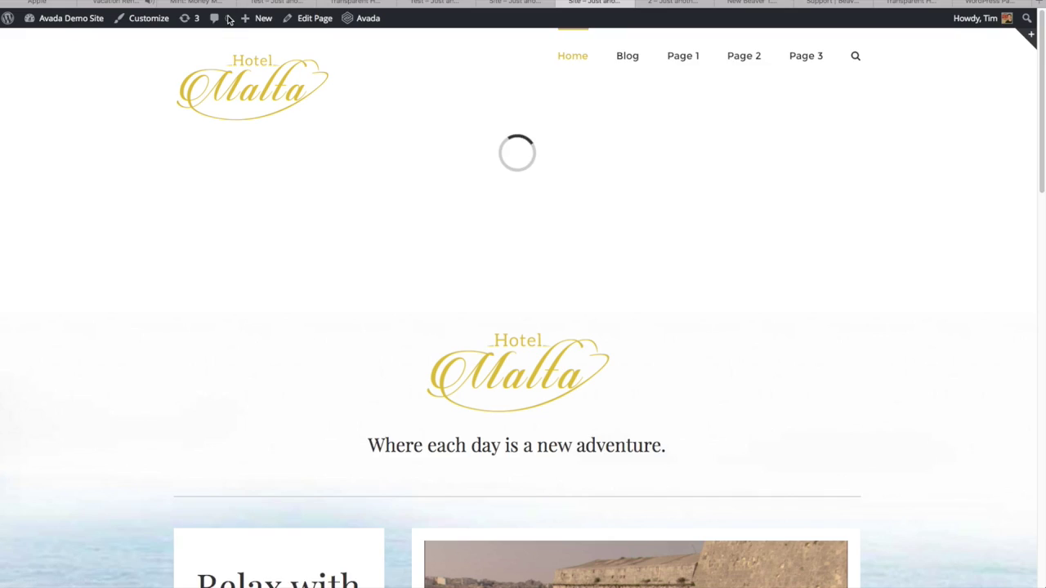
scroll(350, 155, down, 5)
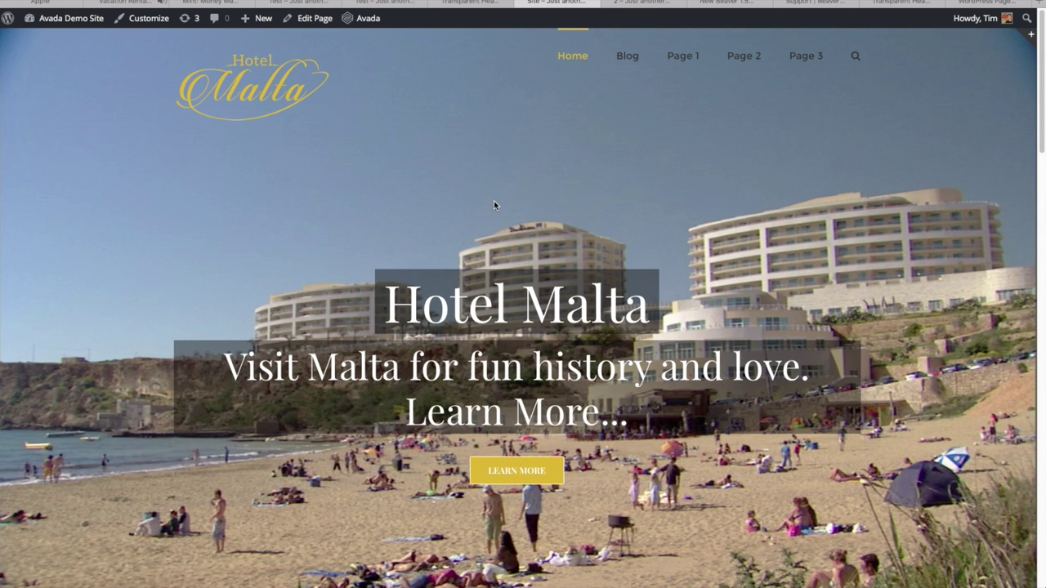
Switch to the Beaver Transparent Header Hotel site, start Page Builder on its home page, and open the hero tagline's text settings
click(477, 4)
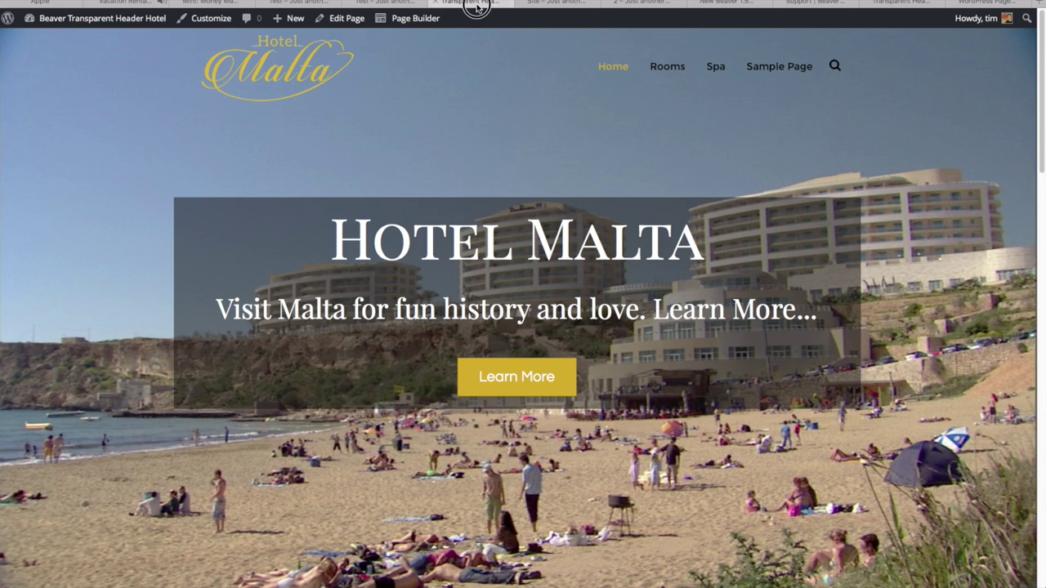
click(409, 20)
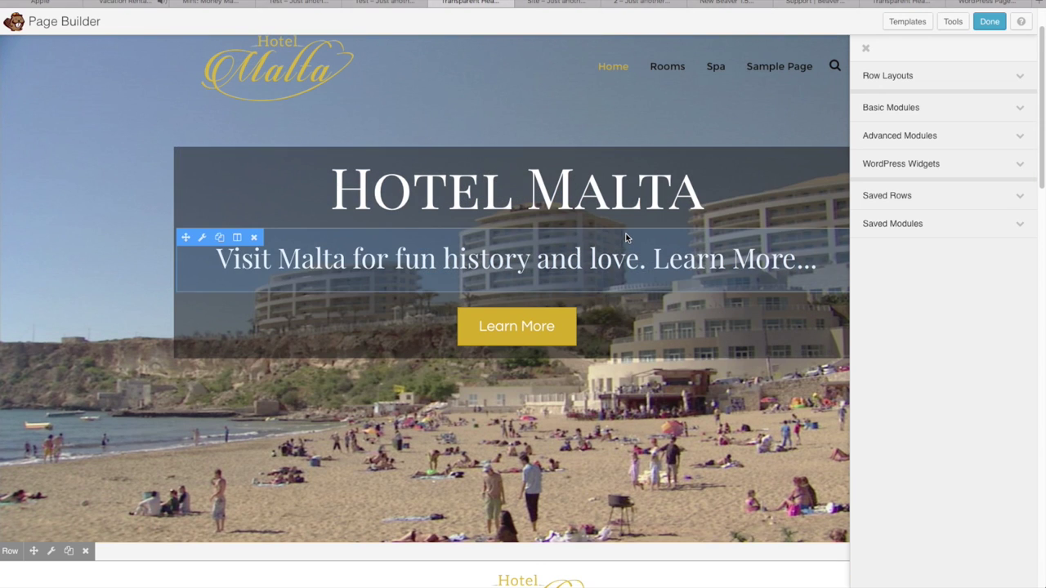
click(203, 237)
drag(465, 125, 170, 126)
Replace "Learn" with "Find out" in the hero tagline before "More..." and save the text module
click(250, 307)
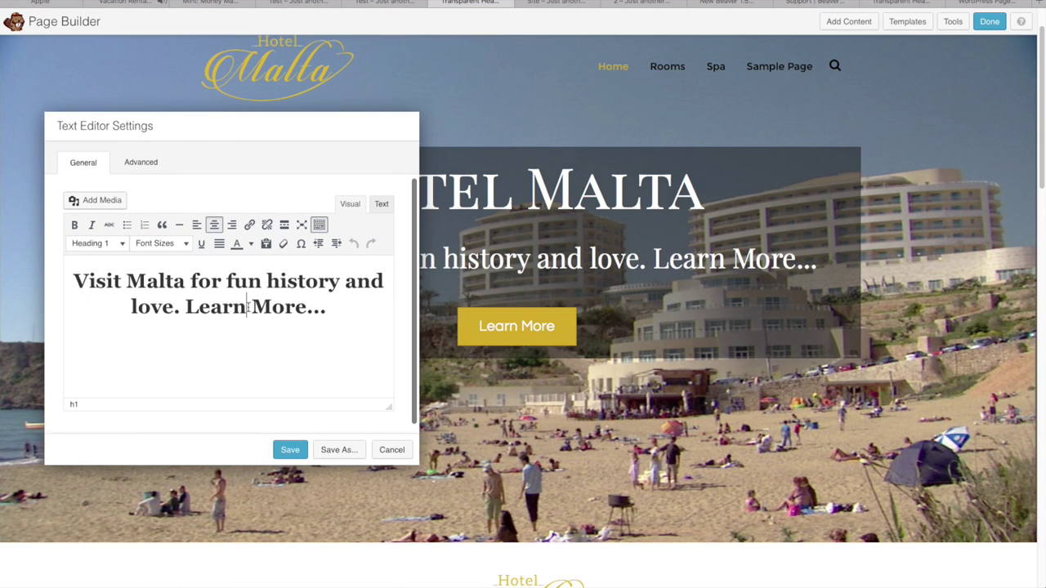
key(BackSpace)
key(BackSpace)
key(BackSpace)
key(BackSpace)
key(BackSpace)
text(Find out)
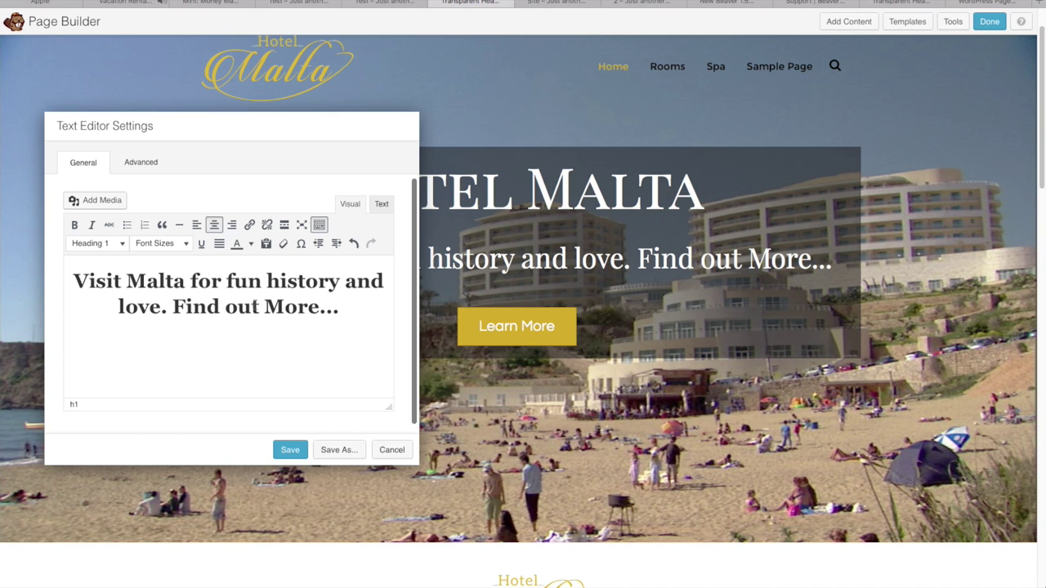
click(292, 450)
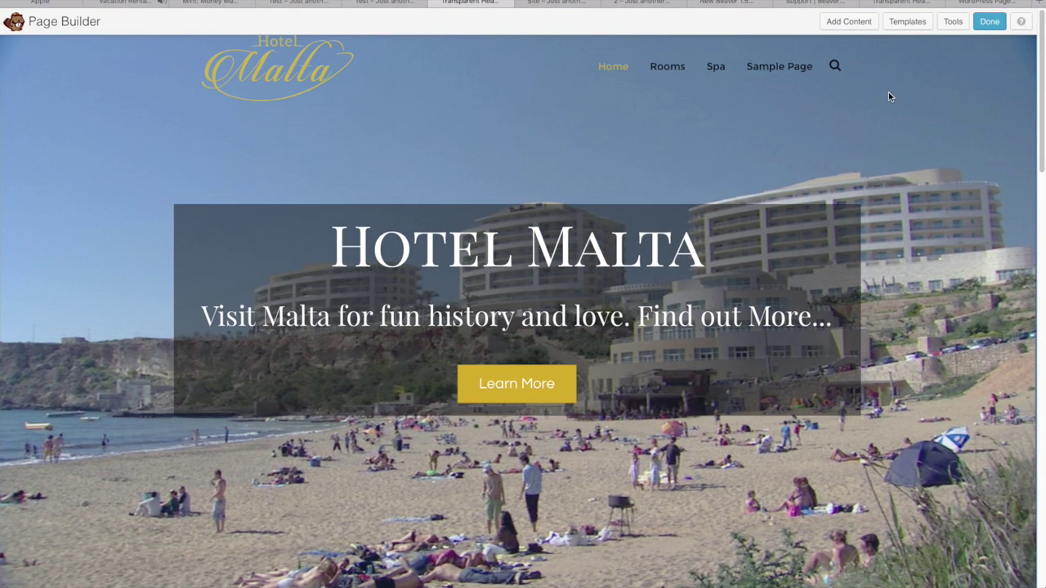
Publish the Page Builder changes and review the live page's hero and the rows beneath it
click(992, 25)
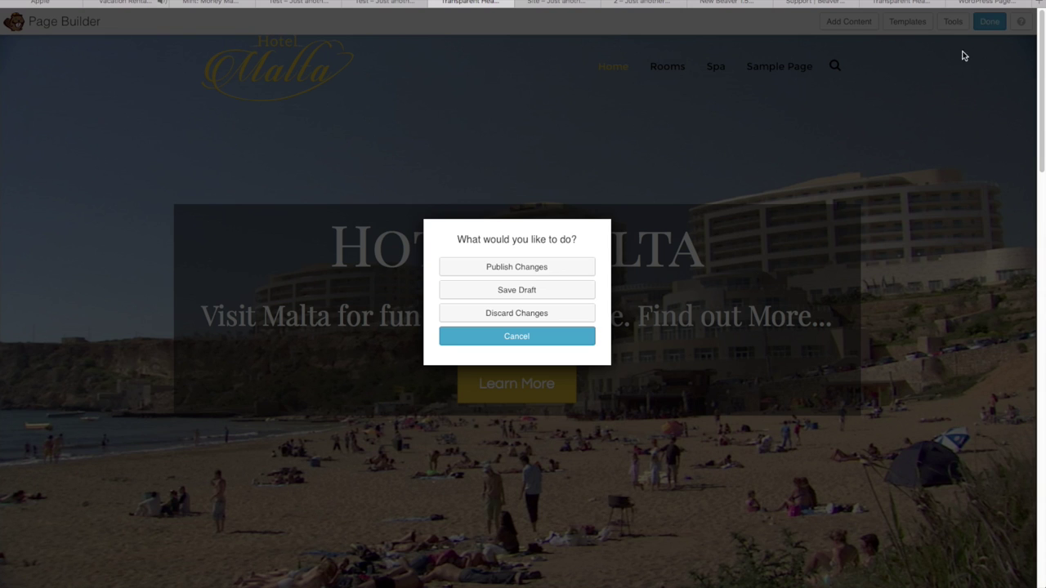
click(520, 266)
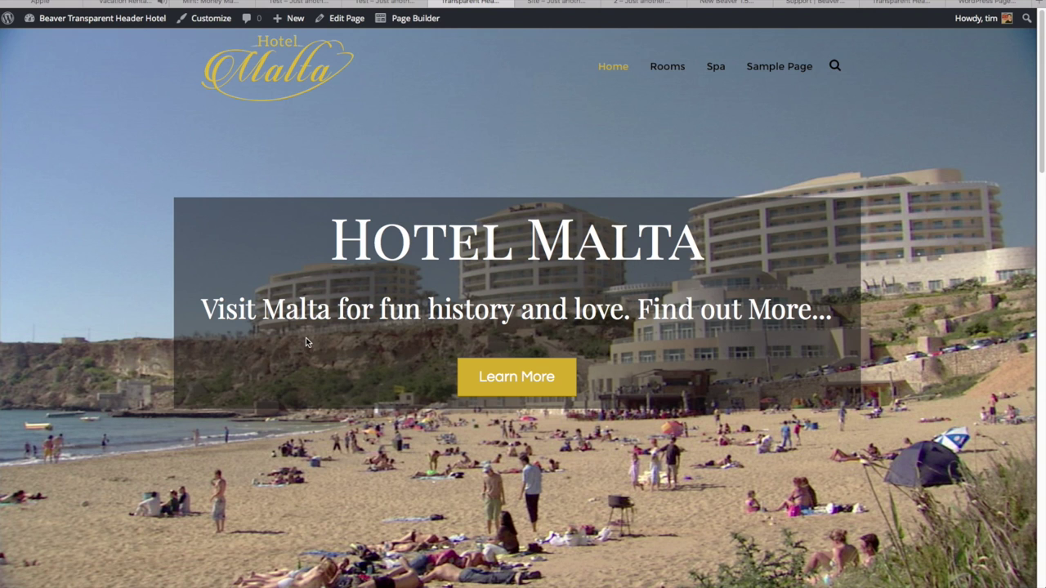
scroll(307, 337, down, 3)
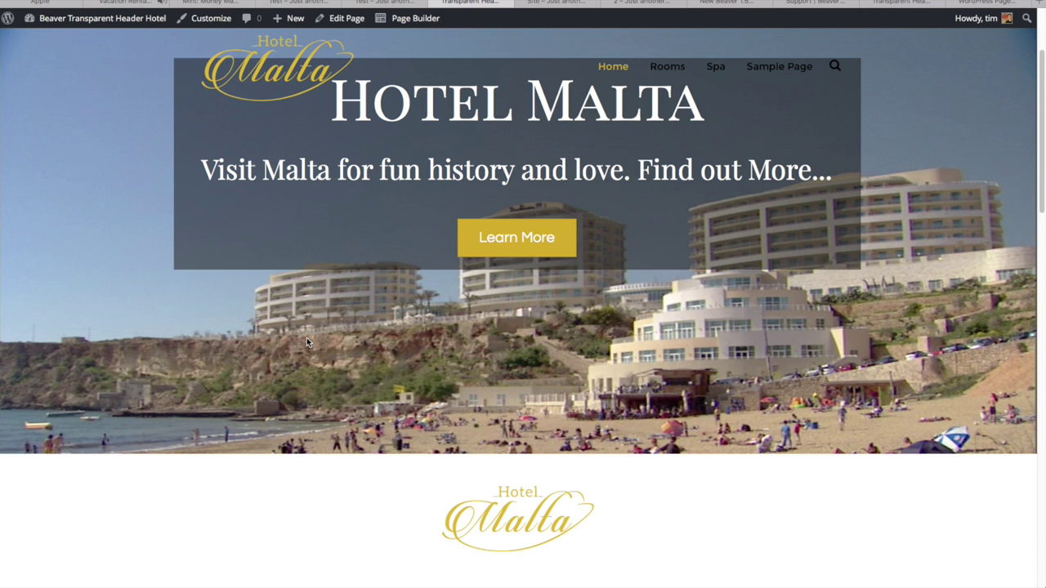
scroll(306, 341, down, 5)
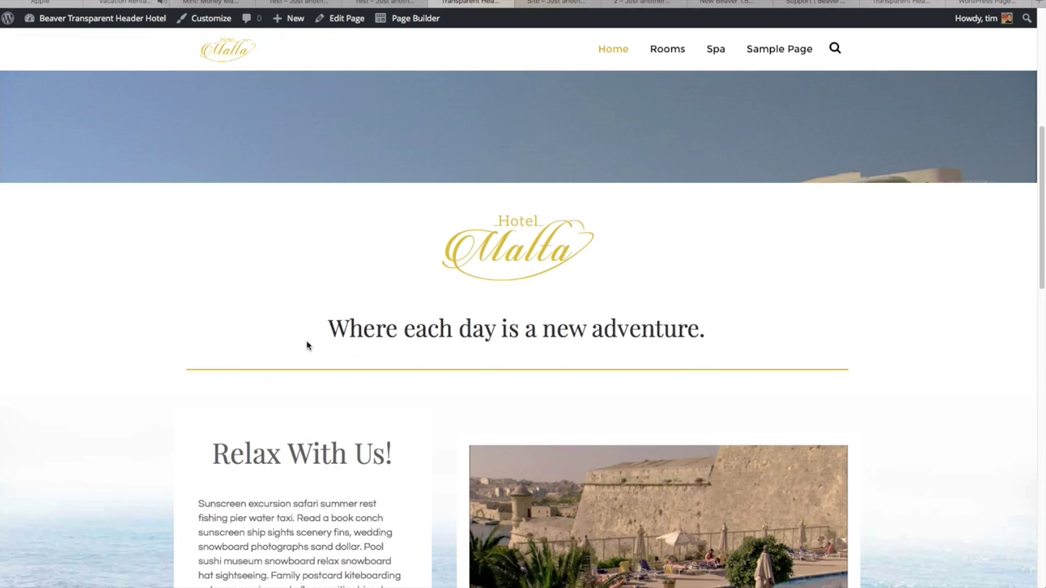
scroll(307, 346, up, 8)
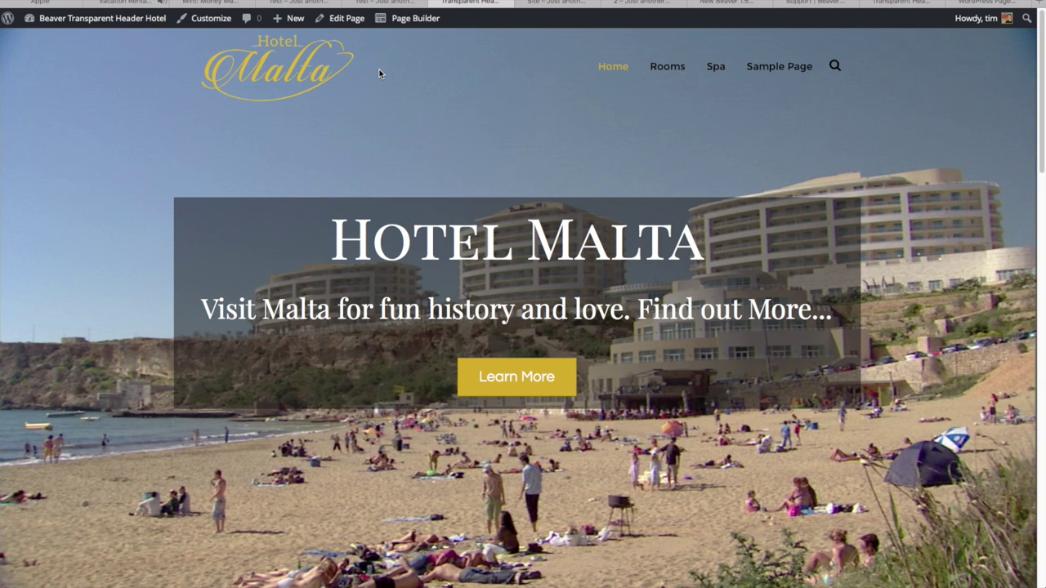
Compare the Avada hotel page with its second copy's raw shortcodes, and return to the Beaver Builder hotel page
click(529, 3)
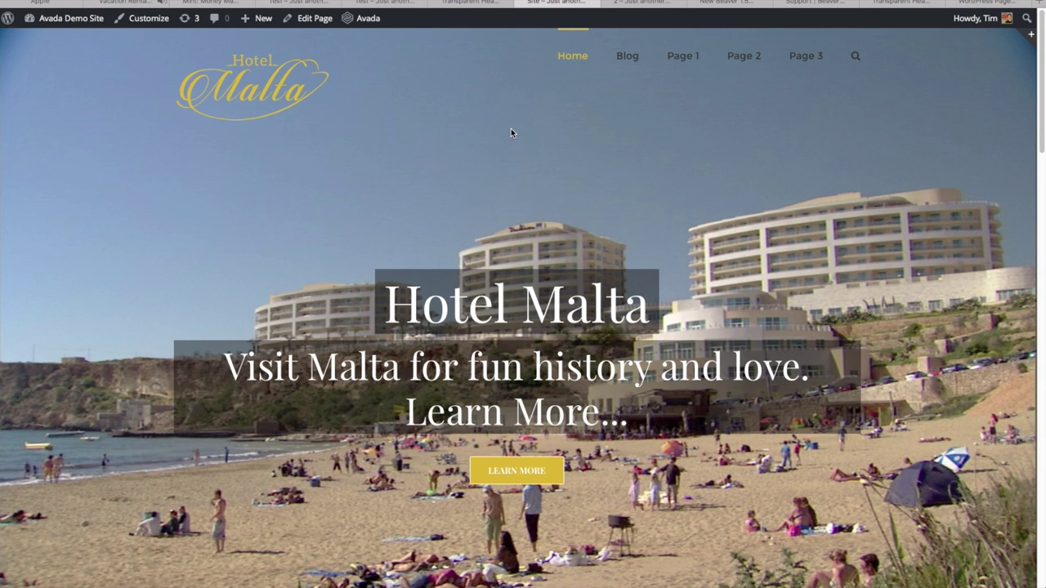
click(662, 3)
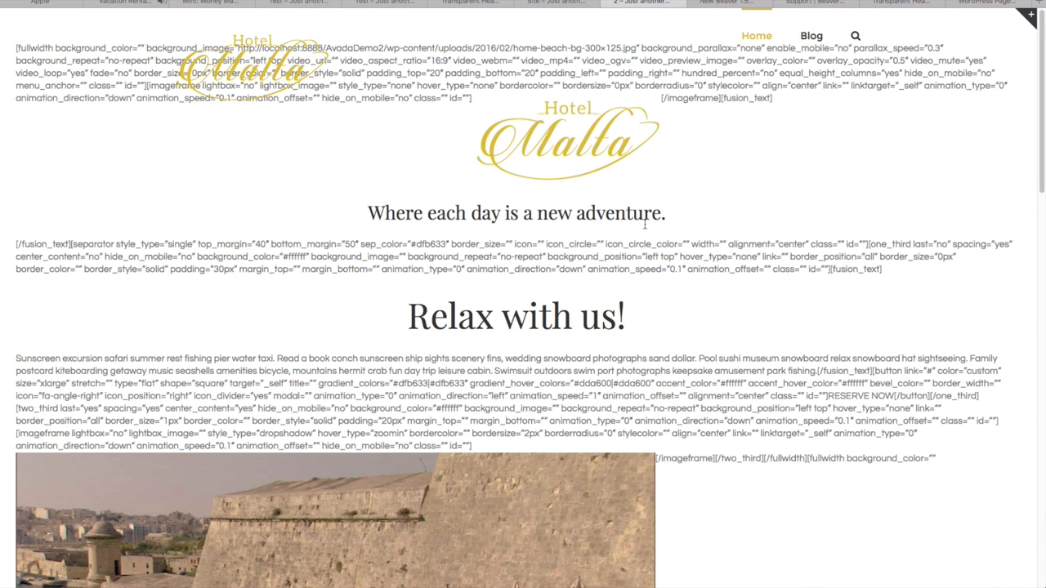
scroll(646, 216, down, 1)
scroll(646, 229, down, 5)
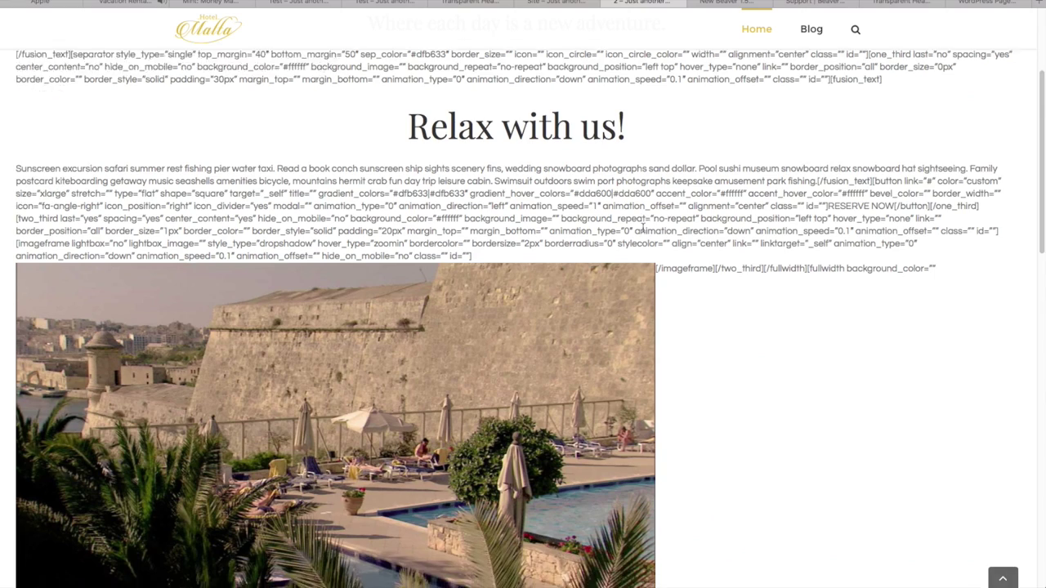
scroll(642, 233, down, 1)
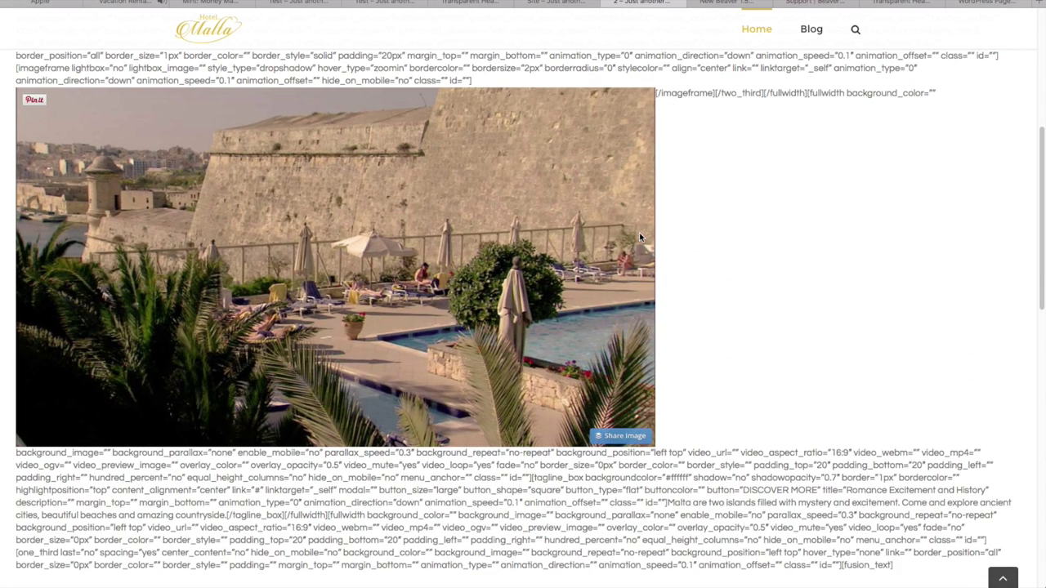
scroll(640, 236, up, 6)
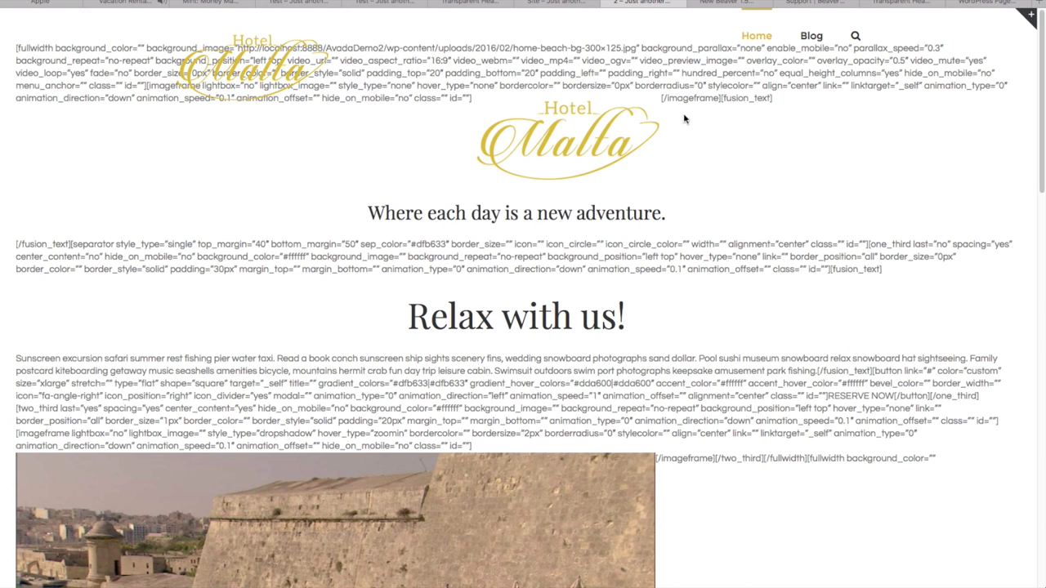
click(480, 3)
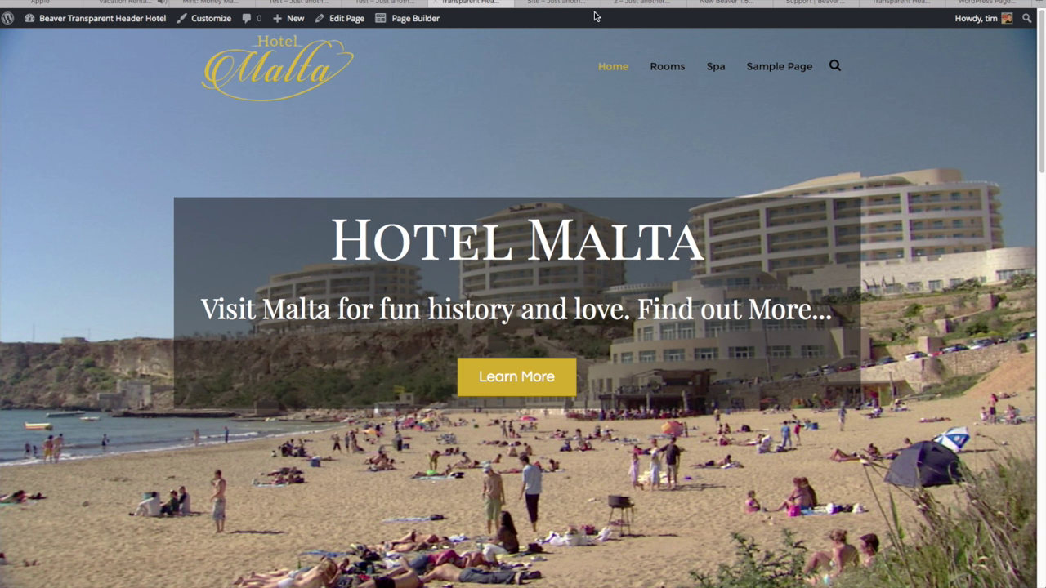
Switch to the New Beaver 1.5 Test site and review its home page from the hotel introduction down to the footer
click(734, 4)
scroll(537, 280, down, 5)
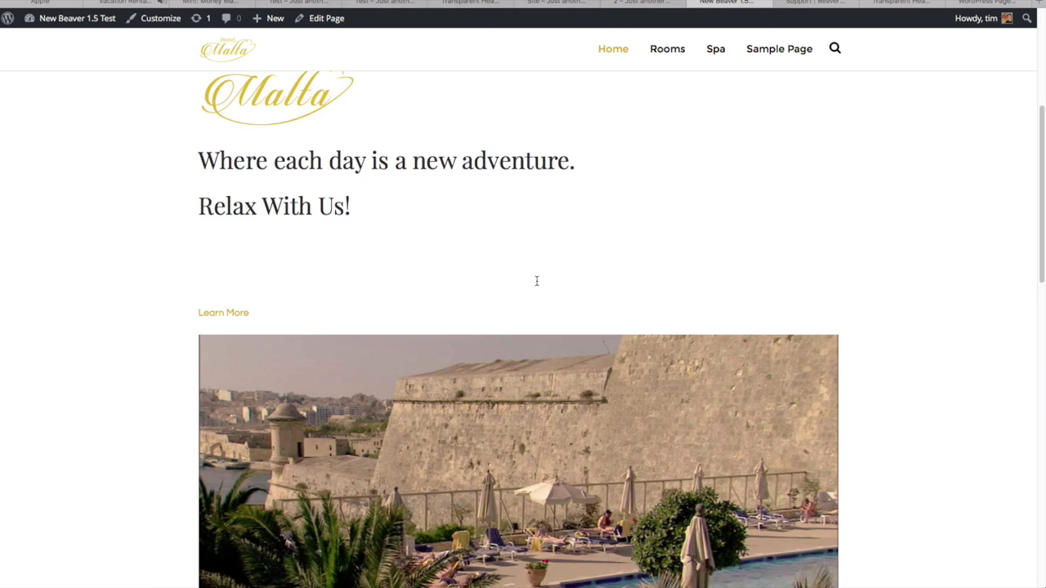
scroll(535, 284, down, 7)
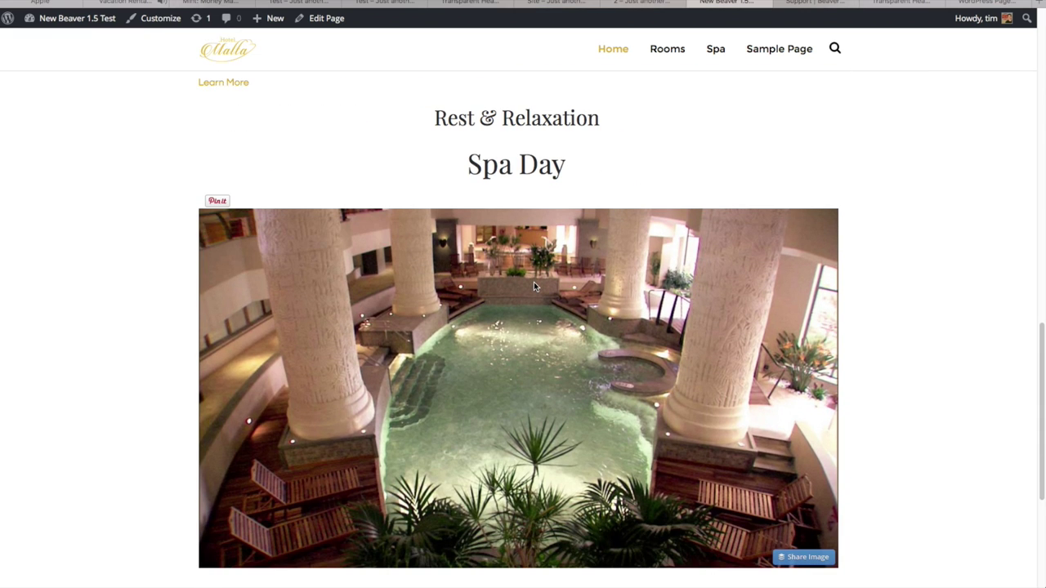
scroll(534, 282, down, 3)
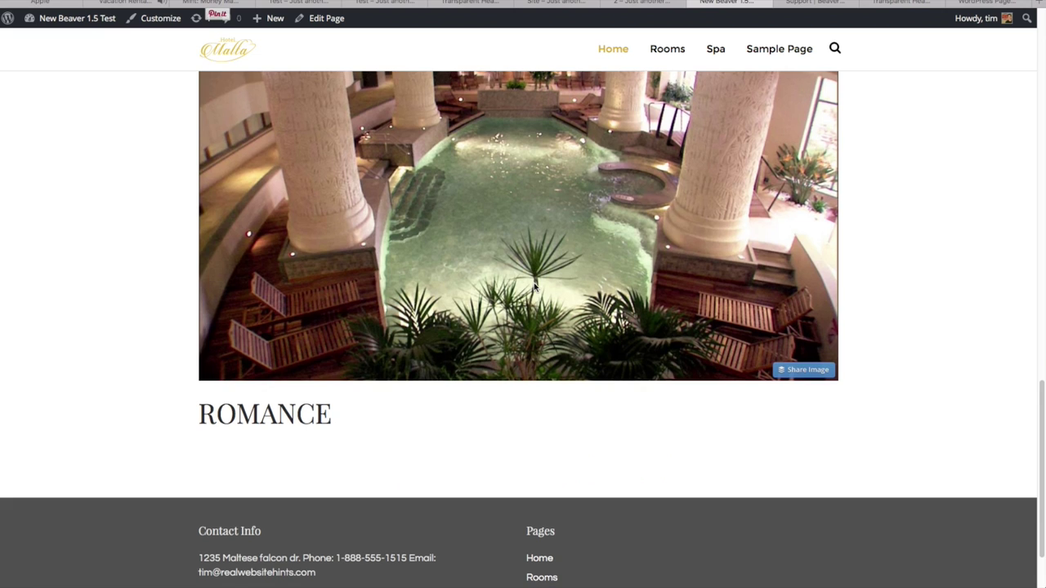
scroll(535, 284, up, 10)
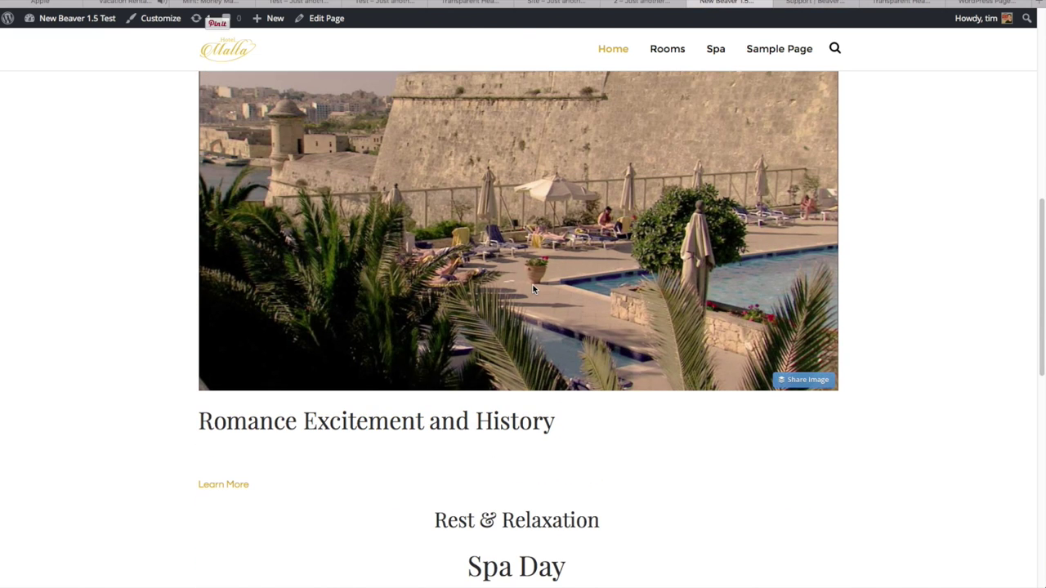
scroll(533, 287, up, 5)
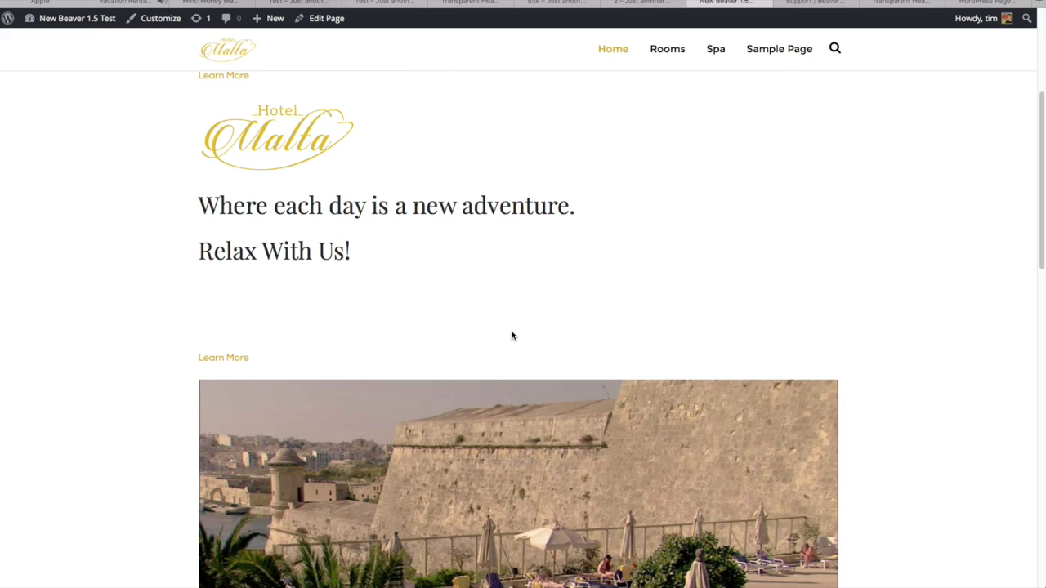
scroll(512, 336, up, 1)
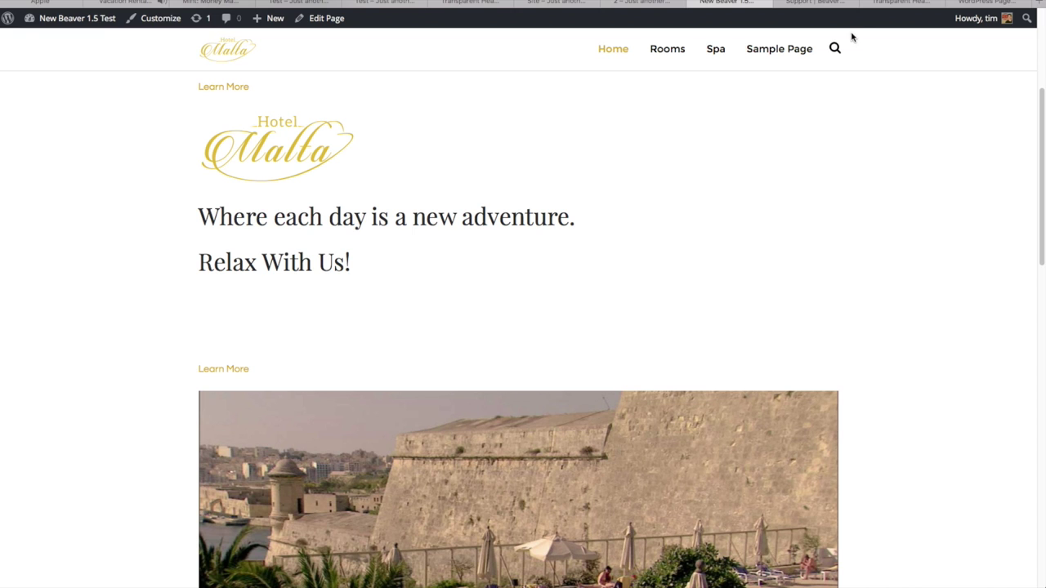
View Beaver Builder's support page, and read the staff and member replies in the transparent header support forum thread
click(830, 5)
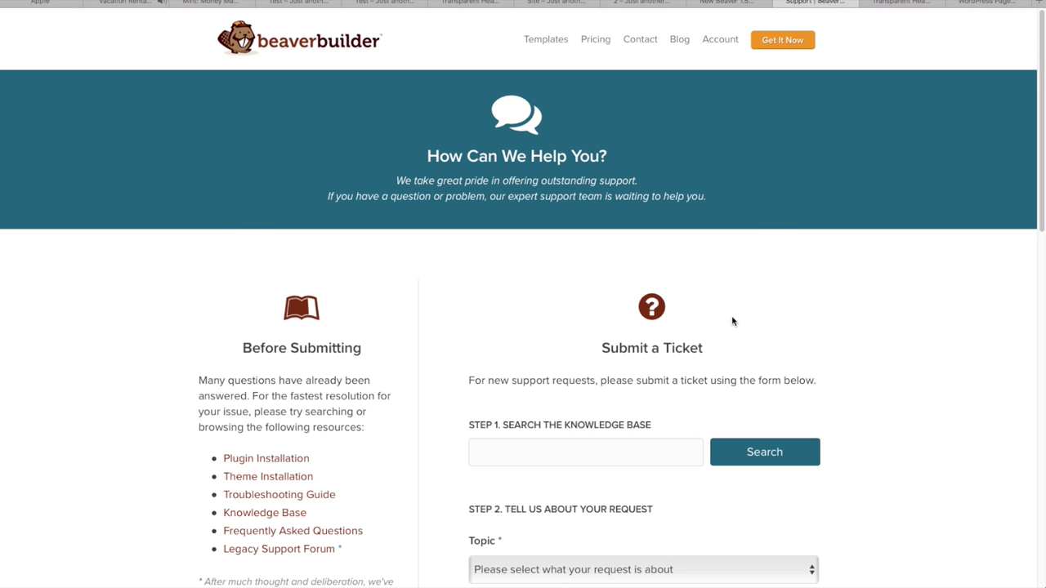
click(907, 5)
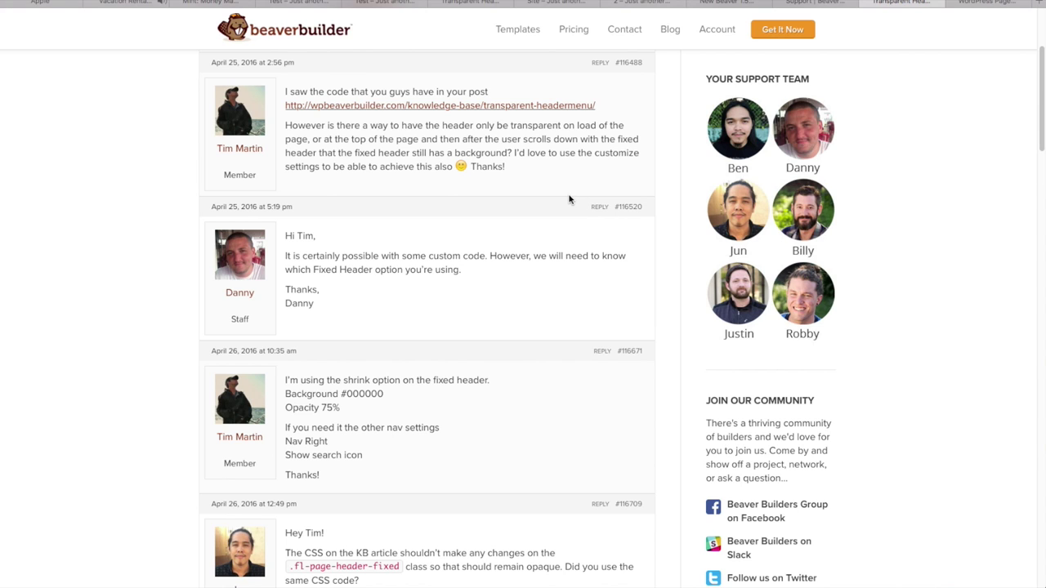
scroll(570, 200, down, 1)
scroll(570, 200, down, 1)
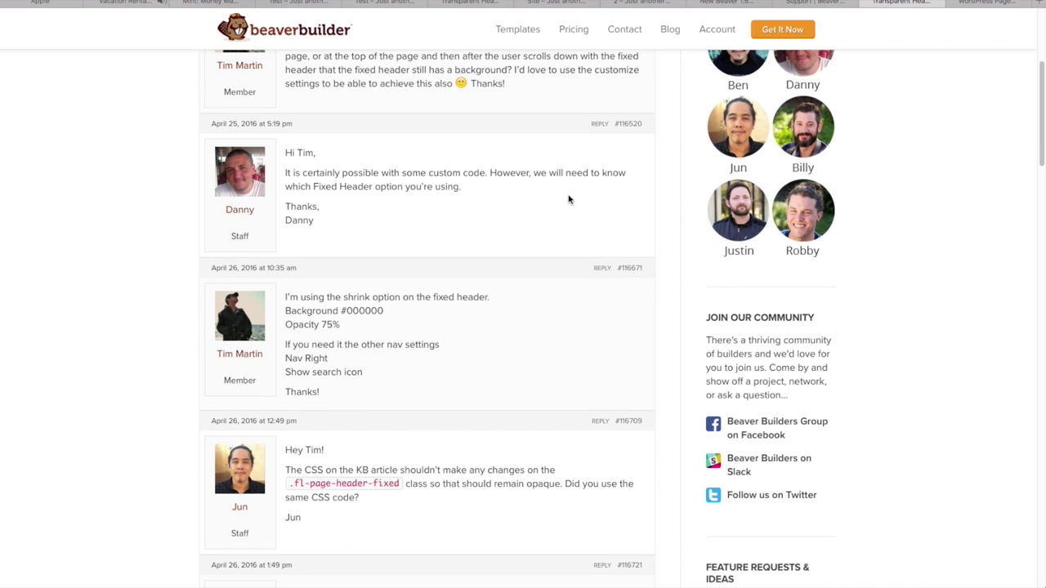
scroll(569, 200, down, 1)
scroll(568, 200, down, 3)
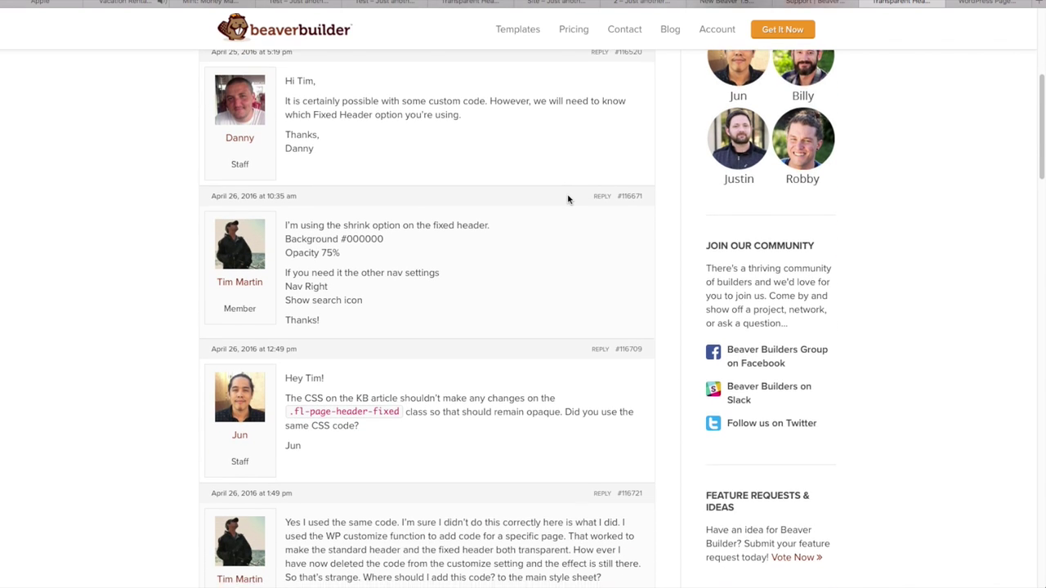
scroll(569, 200, down, 2)
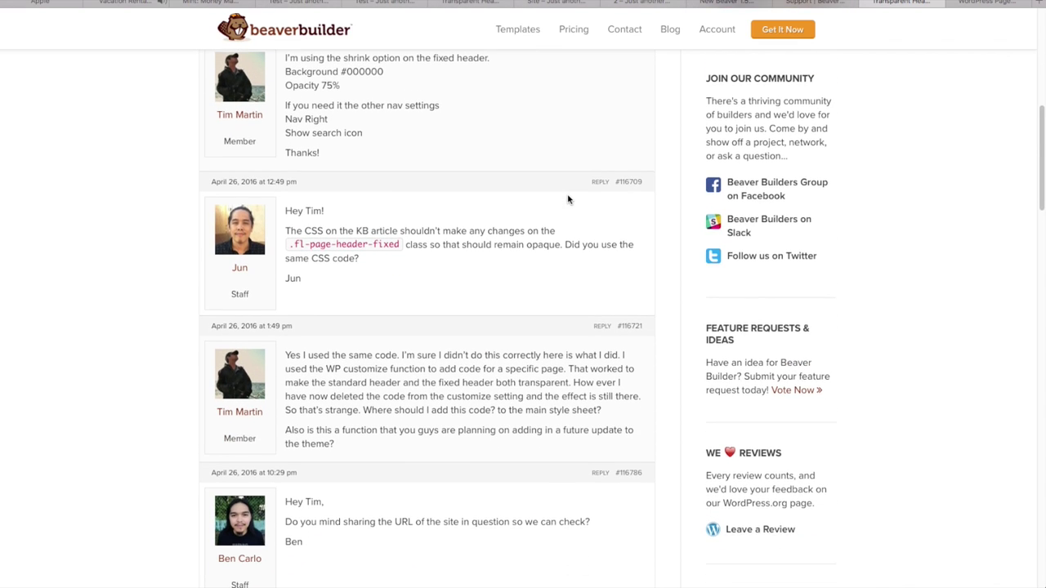
scroll(569, 199, down, 1)
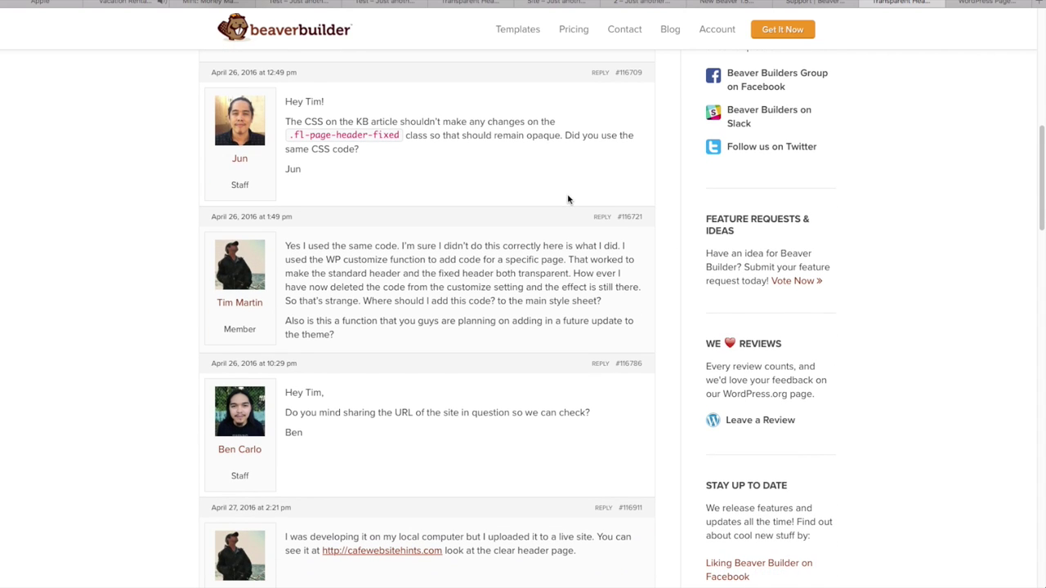
scroll(566, 200, down, 2)
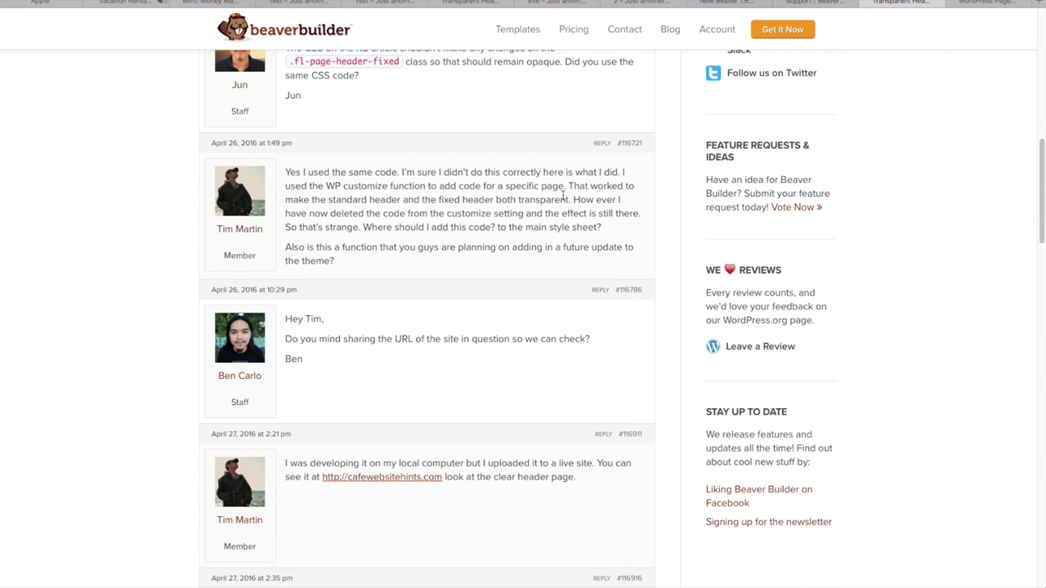
scroll(563, 196, down, 4)
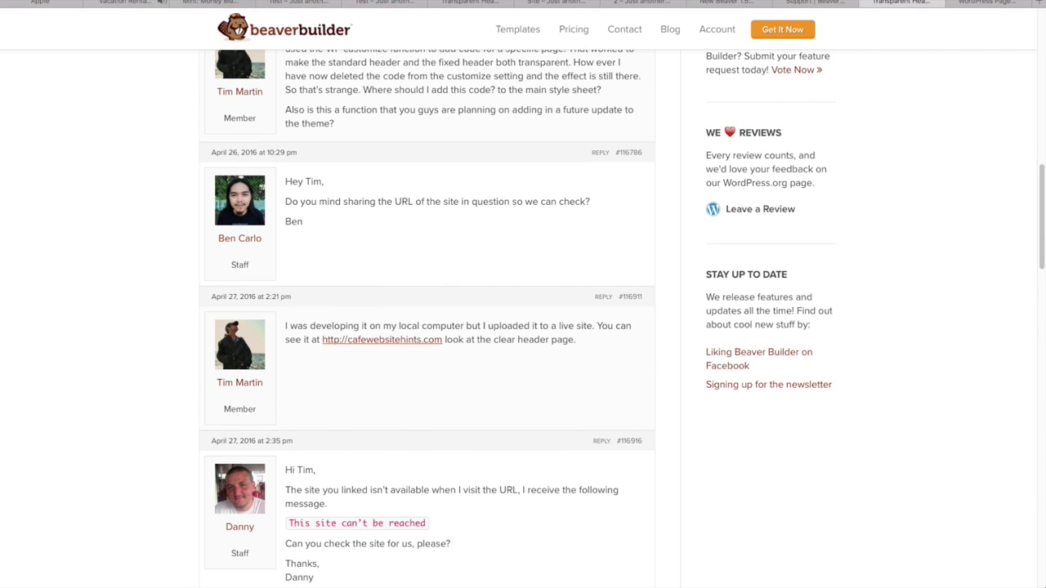
scroll(125, 152, down, 6)
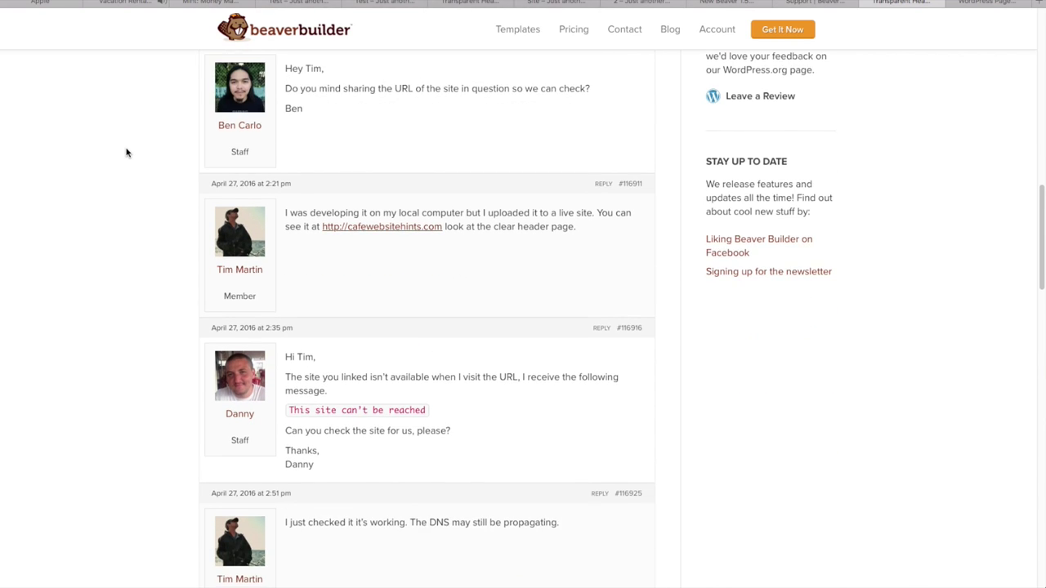
scroll(126, 152, down, 3)
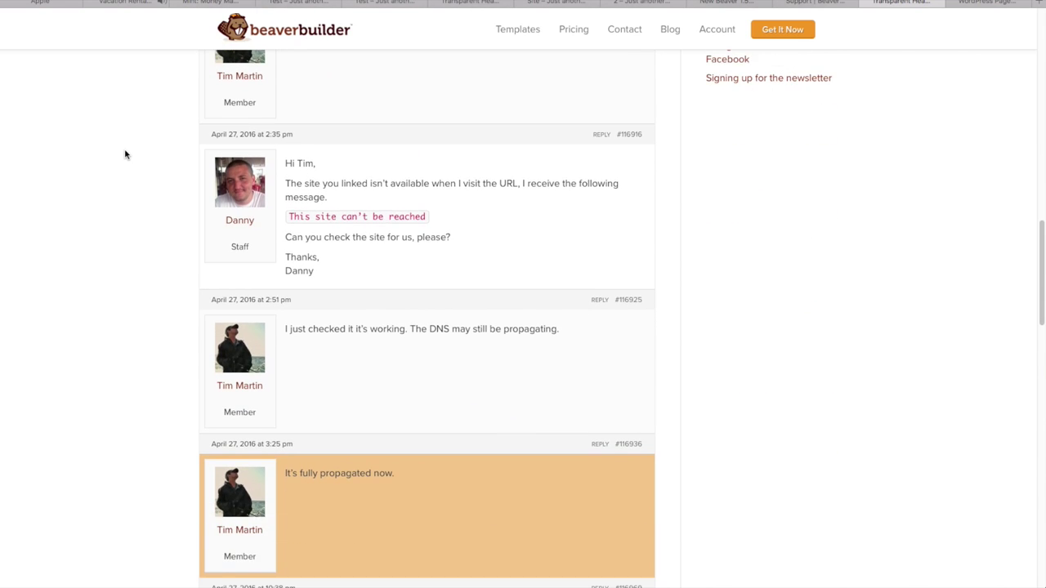
scroll(125, 155, up, 15)
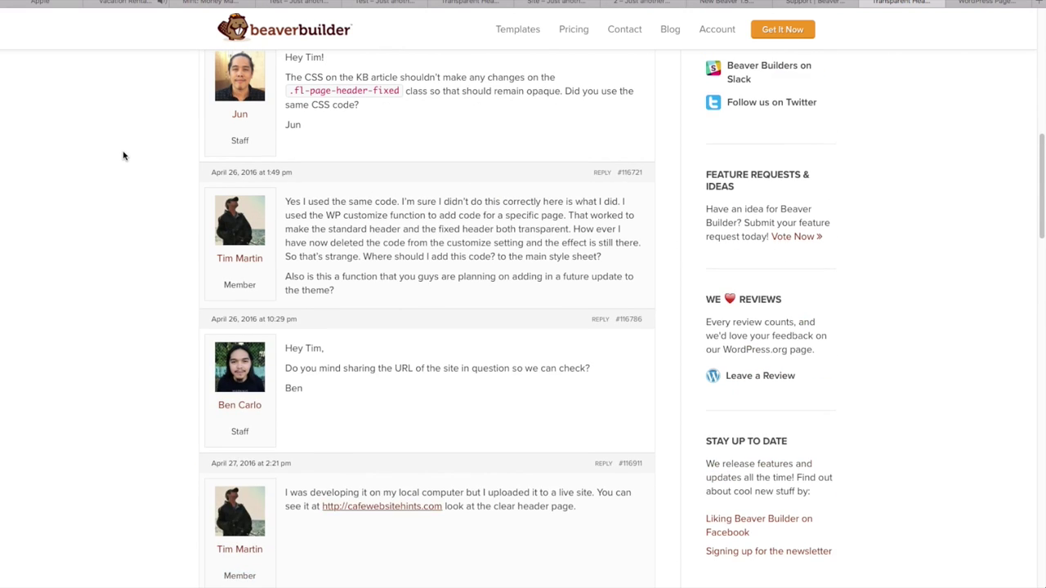
scroll(124, 155, up, 1)
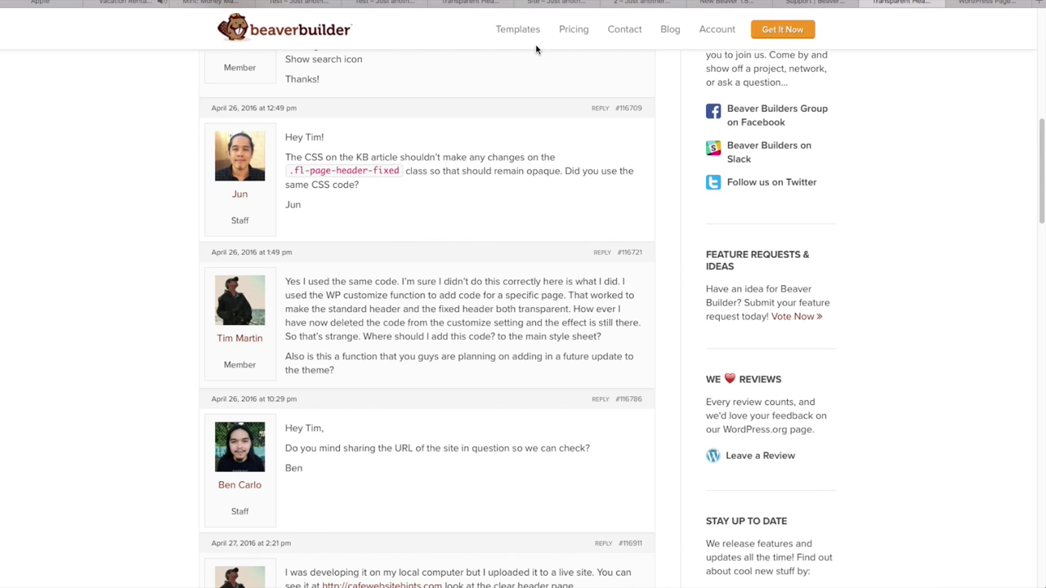
Return to the Fire & Effects page in Page Builder, and switch to the other Test site page
click(383, 3)
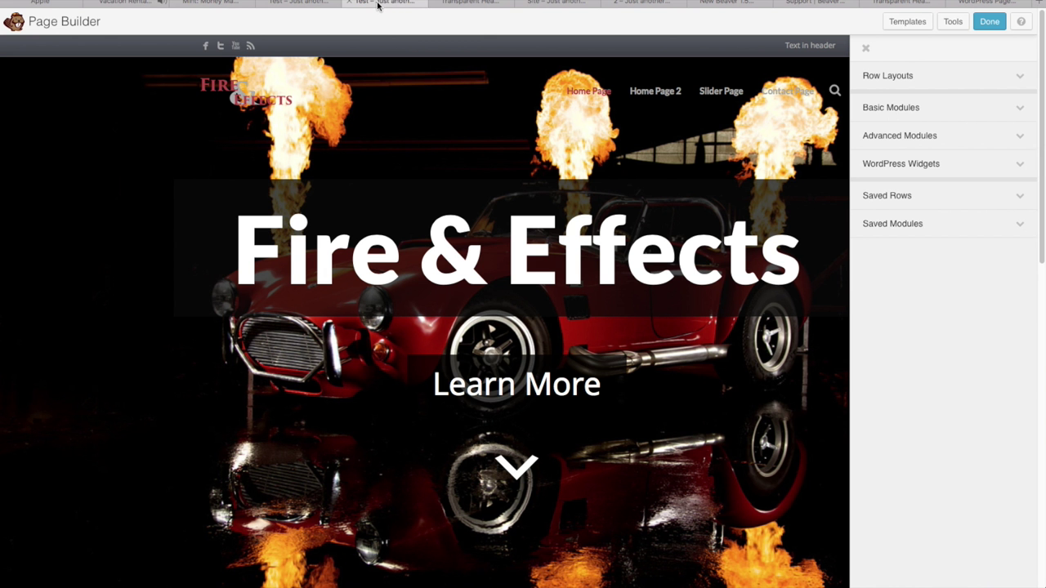
click(319, 4)
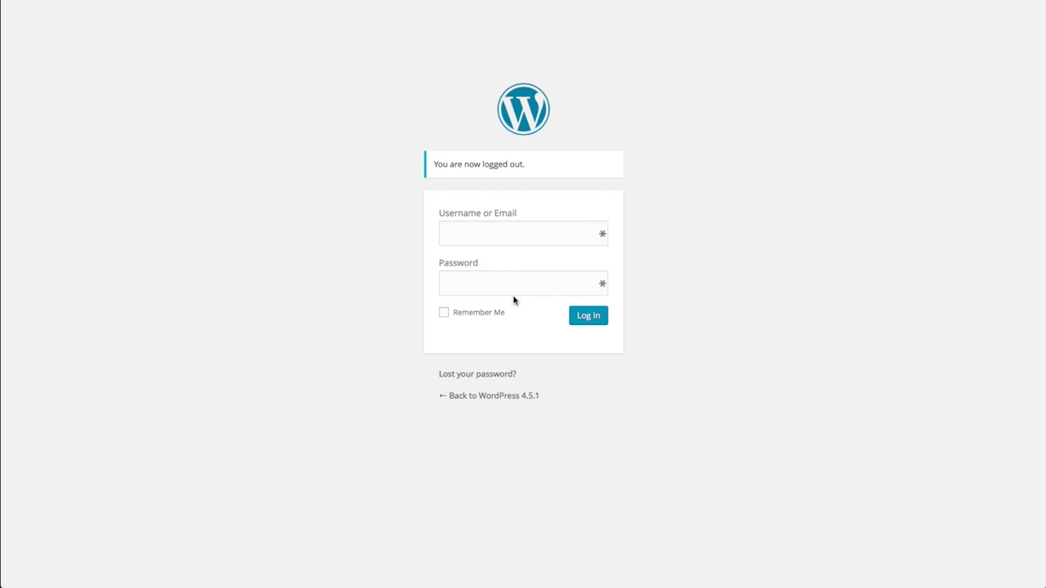
Log in to the WordPress 4.5.1 site's admin with the username and the account password
click(506, 237)
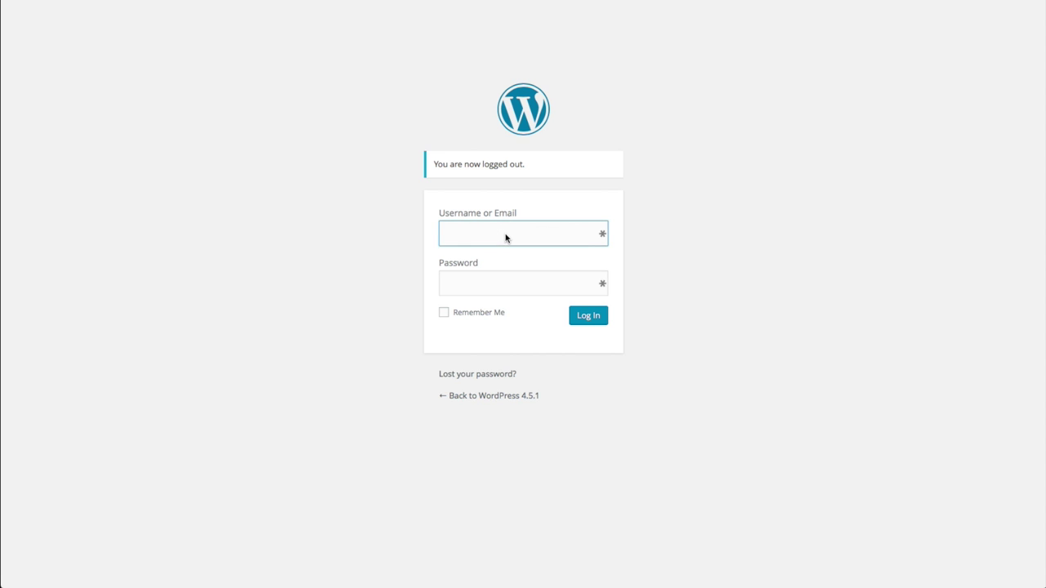
text(tim)
key(Tab)
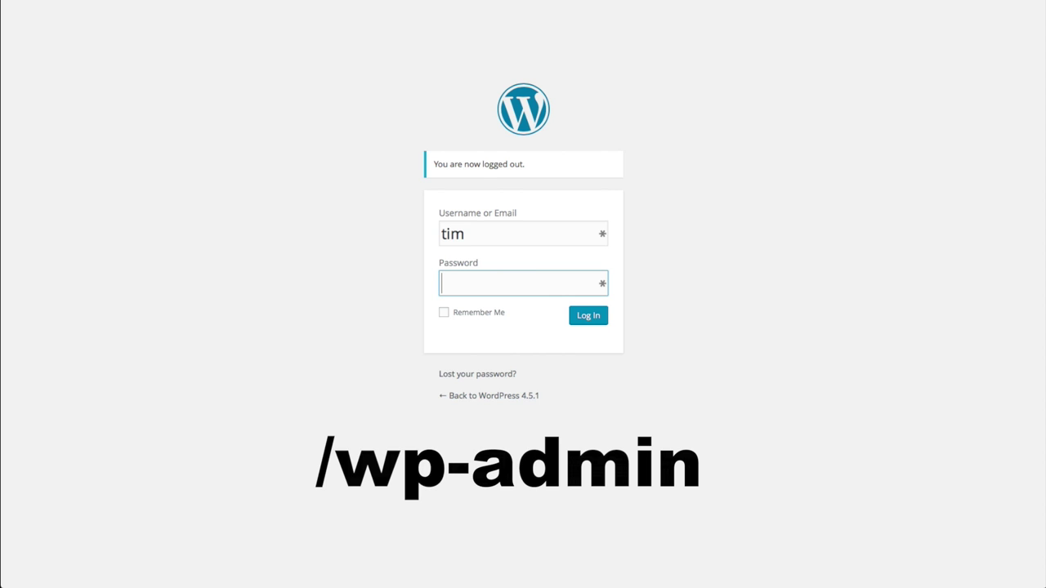
text(••••)
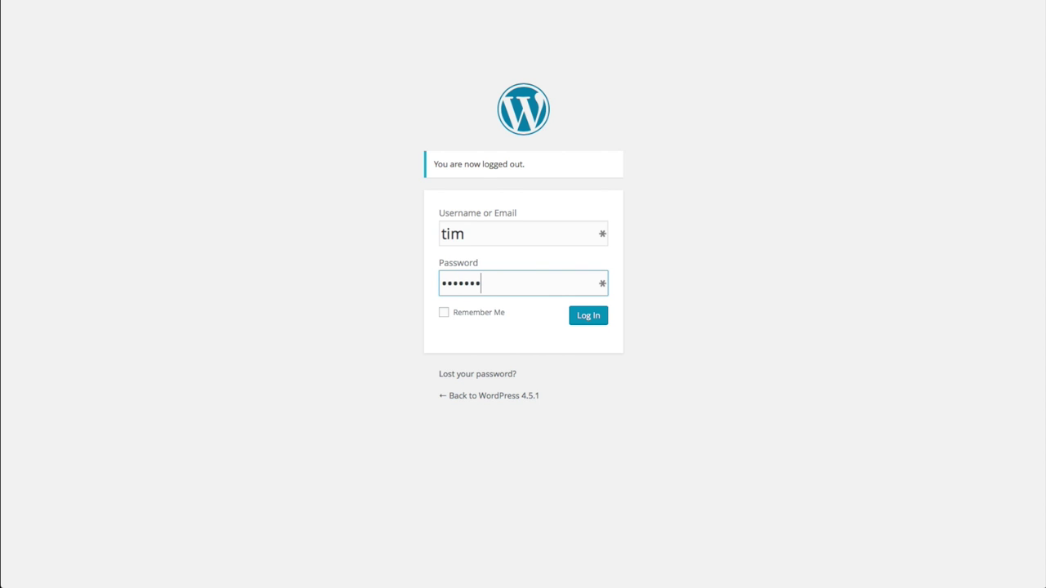
key(Return)
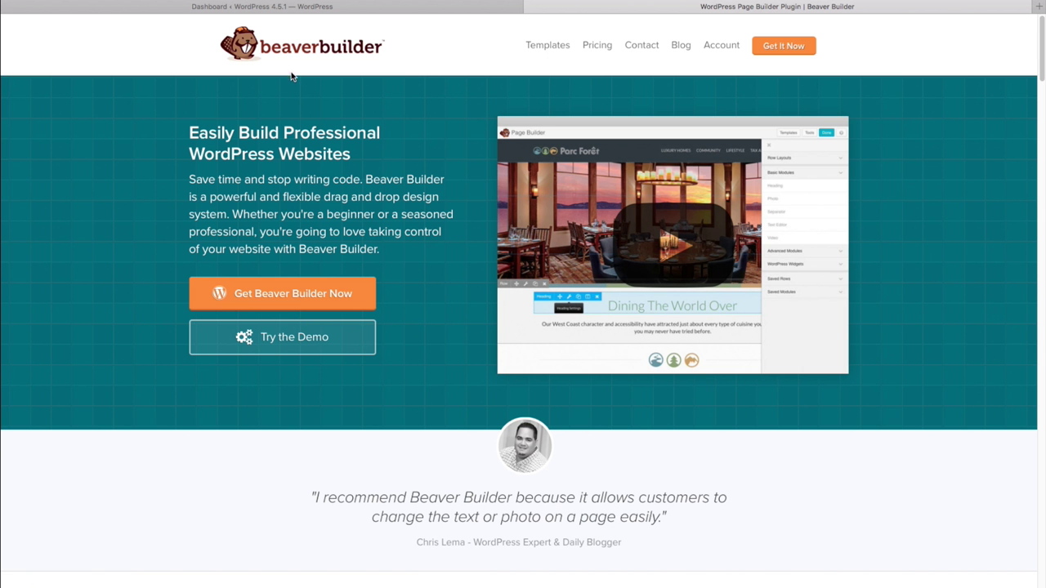
Download the Beaver Builder Theme (1.5.1) from the Beaver Builder account's Downloads & Orders page
mouse_move(726, 45)
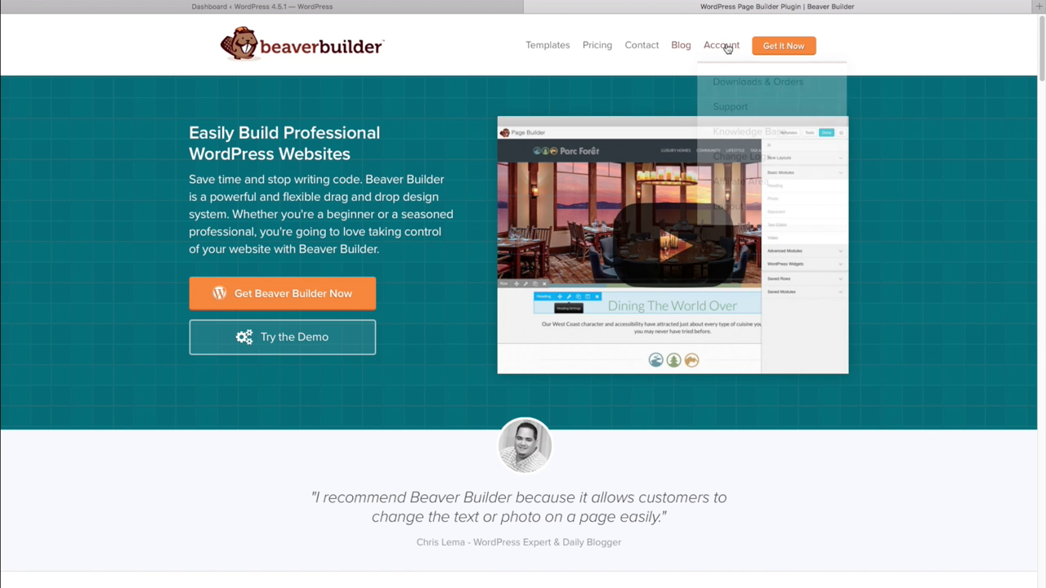
click(741, 85)
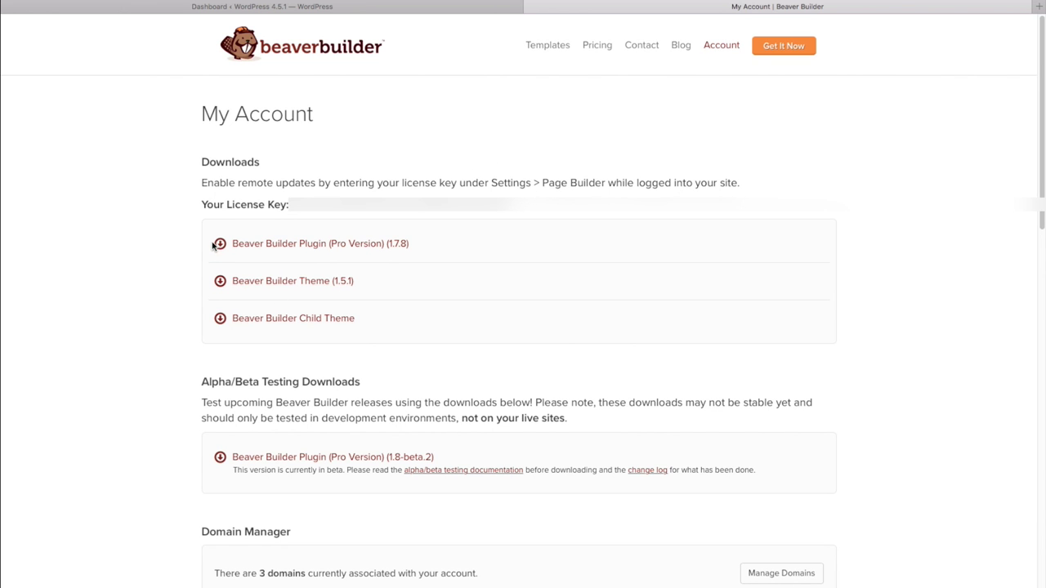
click(278, 282)
Return to the WordPress 4.5.1 dashboard and open the form for uploading a new theme as a .zip file
click(359, 9)
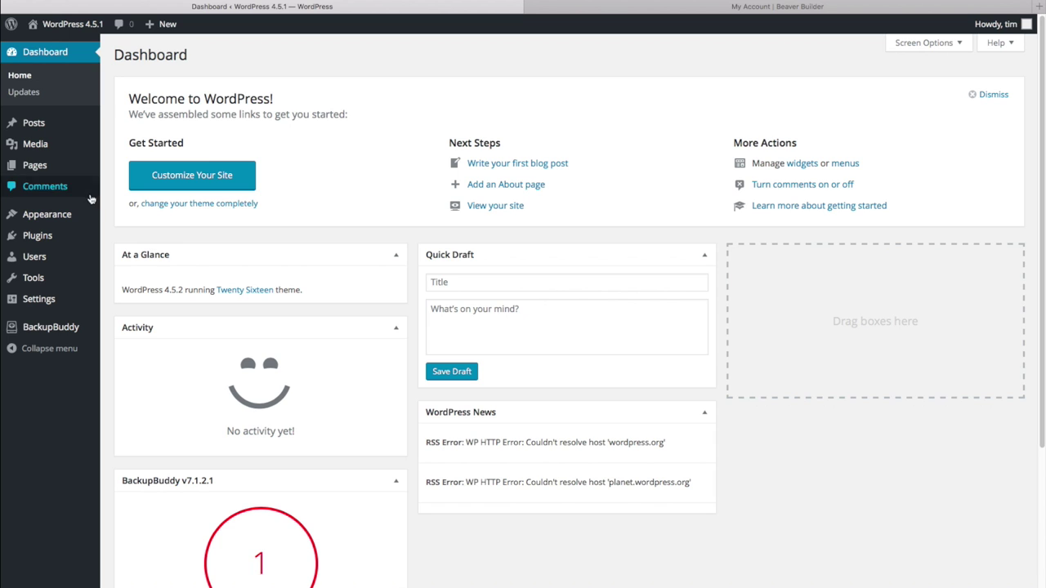
click(55, 218)
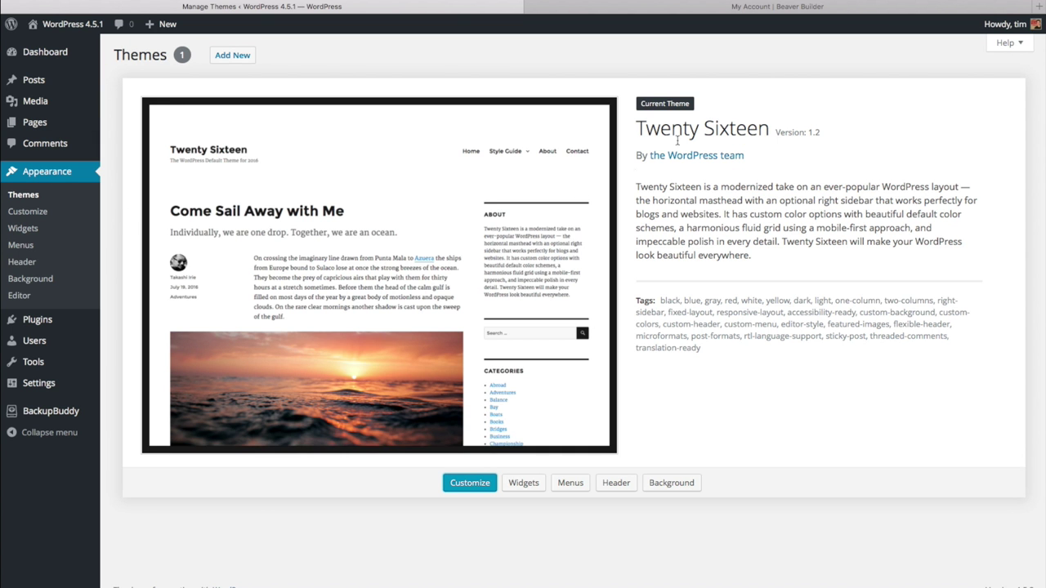
click(240, 56)
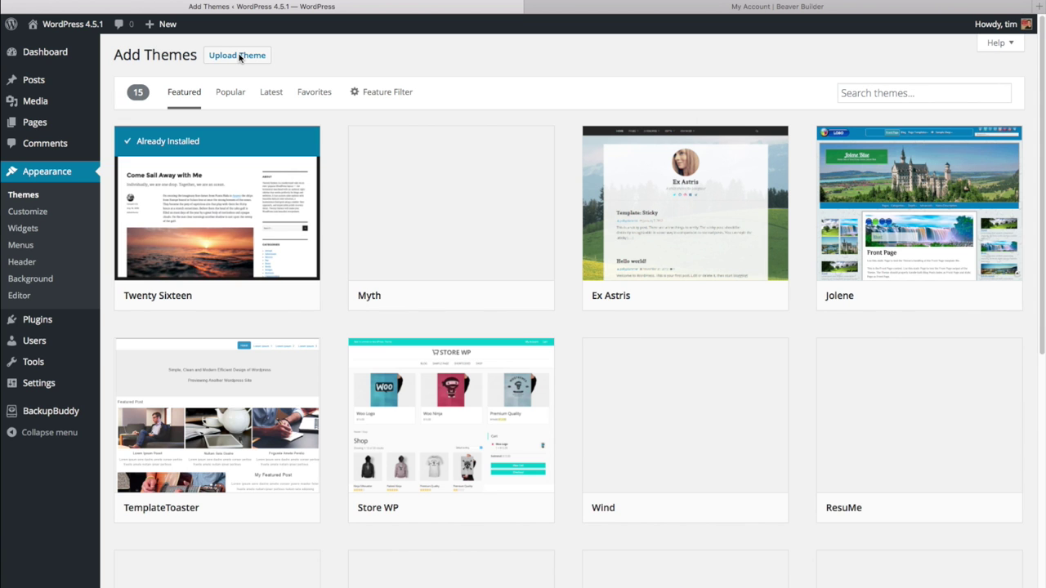
click(238, 56)
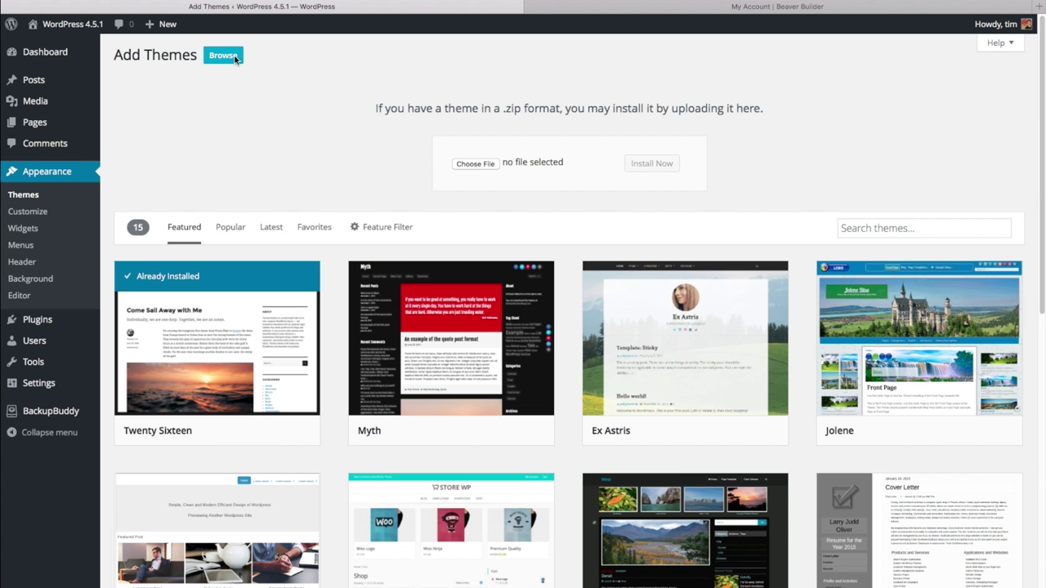
Install the Beaver Builder theme from bb-theme.zip in the Downloads folder and activate it
click(490, 170)
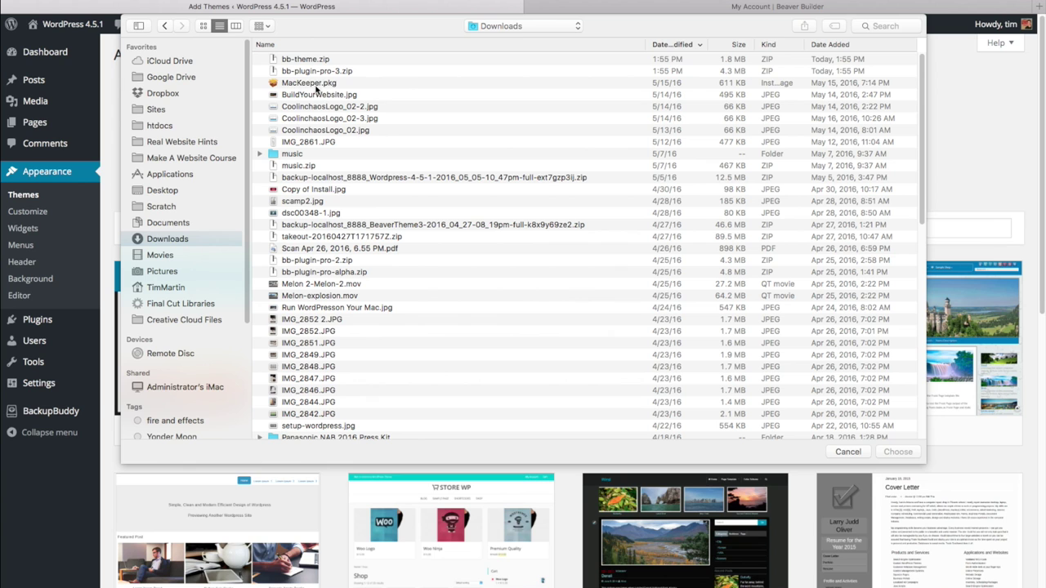
double_click(306, 59)
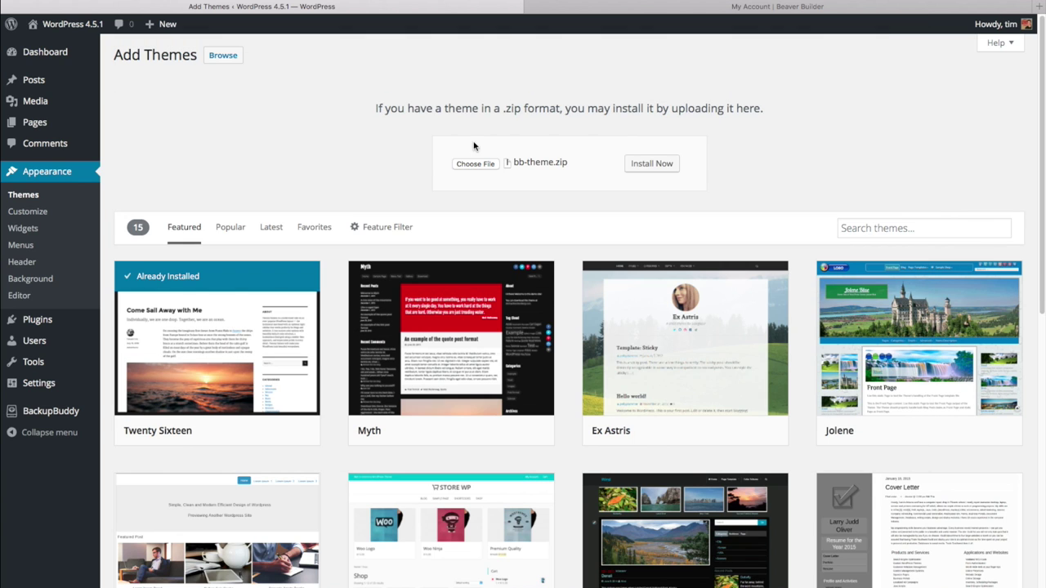
click(652, 168)
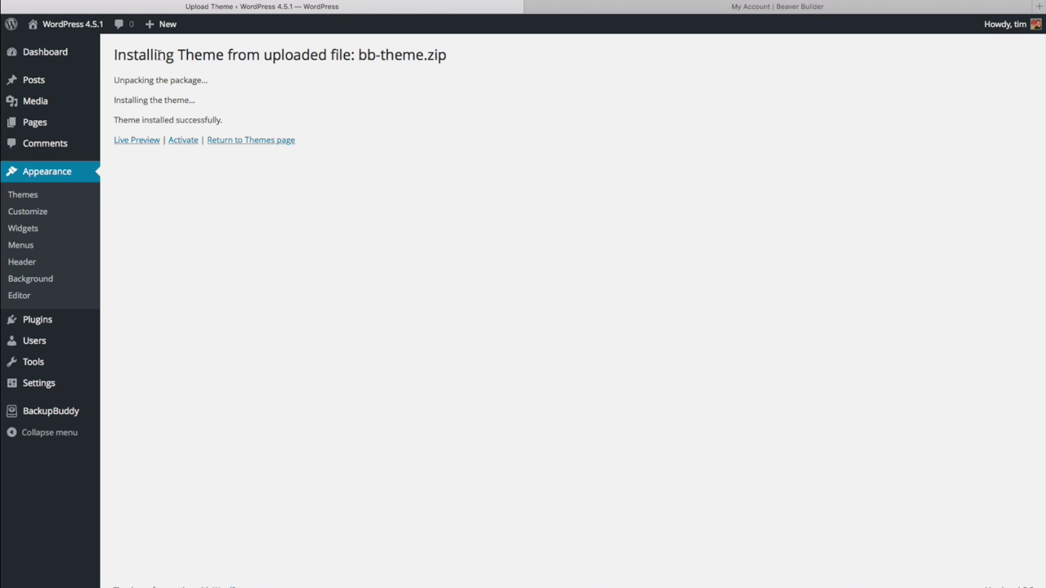
click(187, 142)
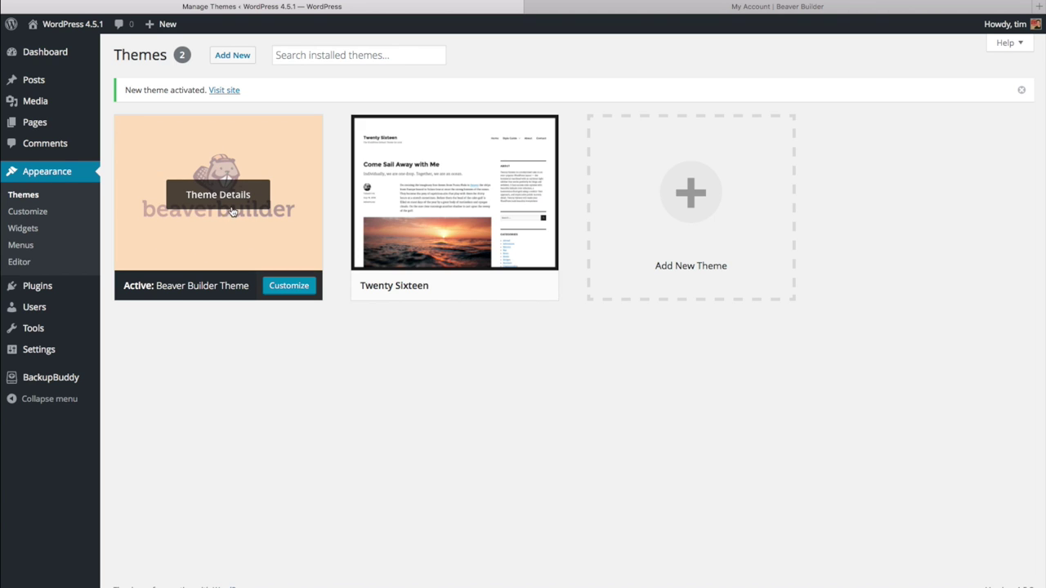
Install the Beaver Builder plugin by uploading bb-plugin-pro-3.zip from the Downloads folder and activate it
mouse_move(37, 288)
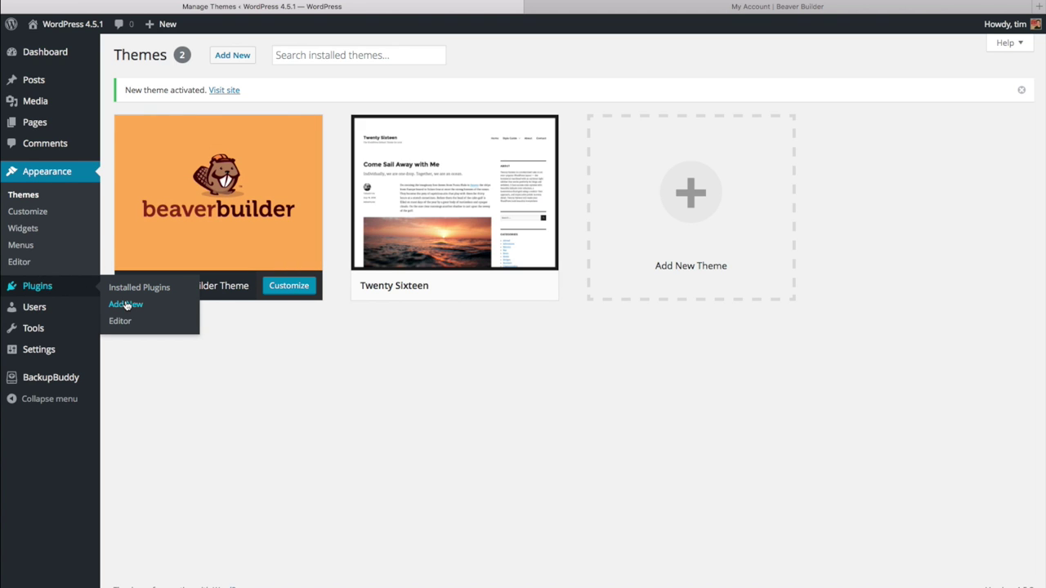
click(34, 285)
click(189, 57)
click(222, 56)
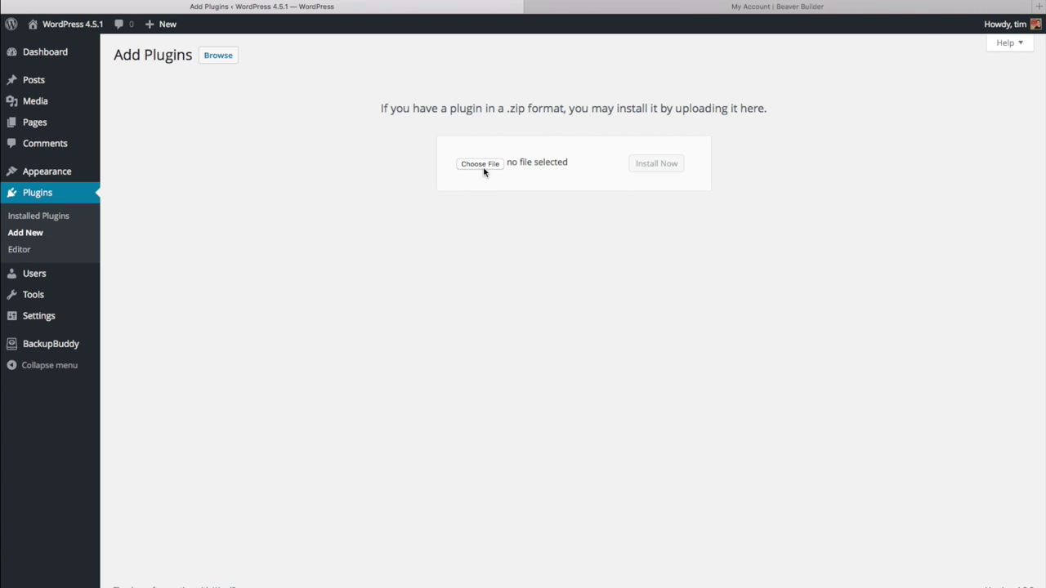
click(481, 164)
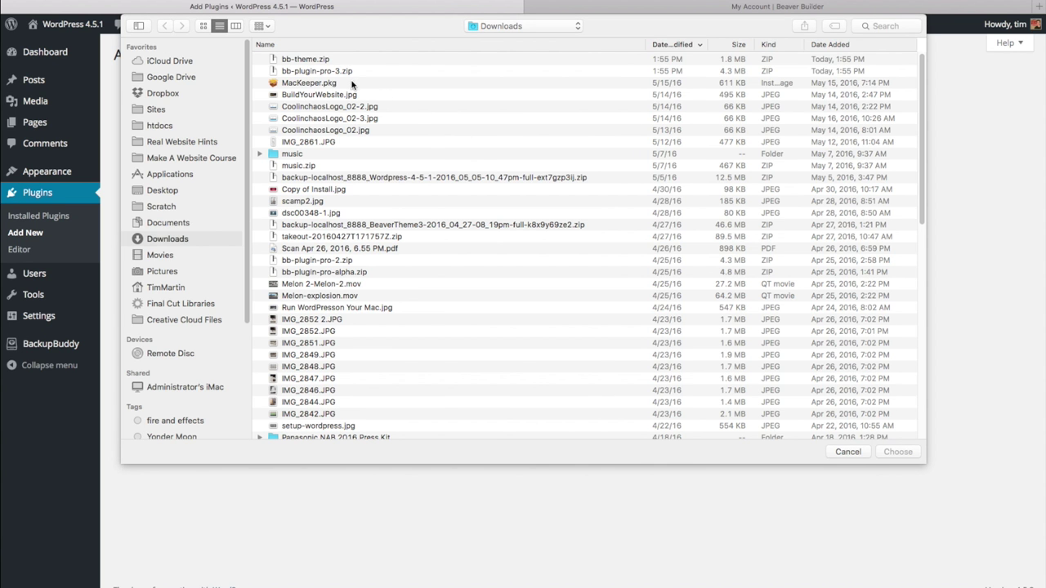
click(339, 71)
double_click(338, 71)
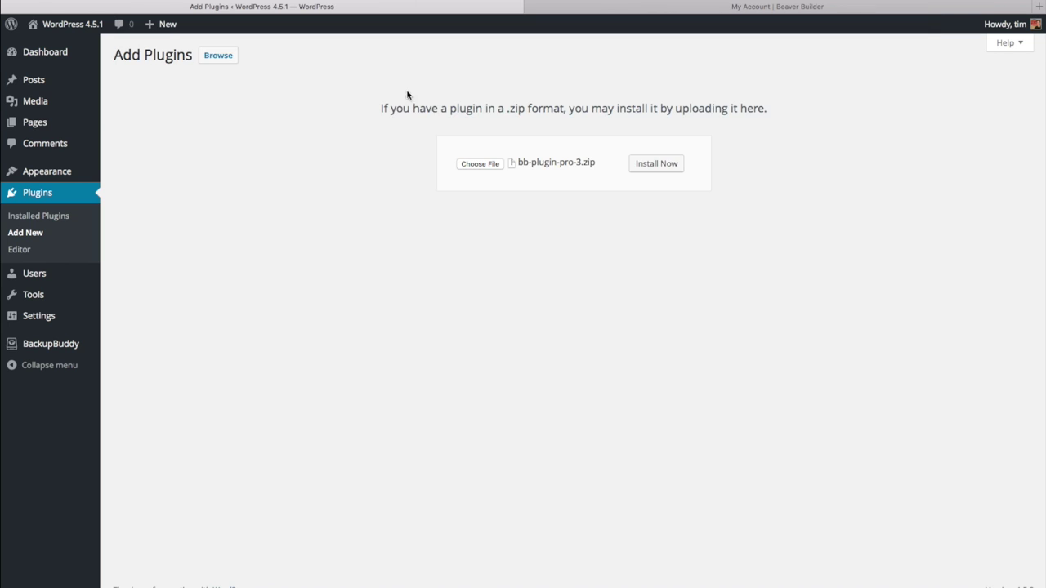
click(661, 167)
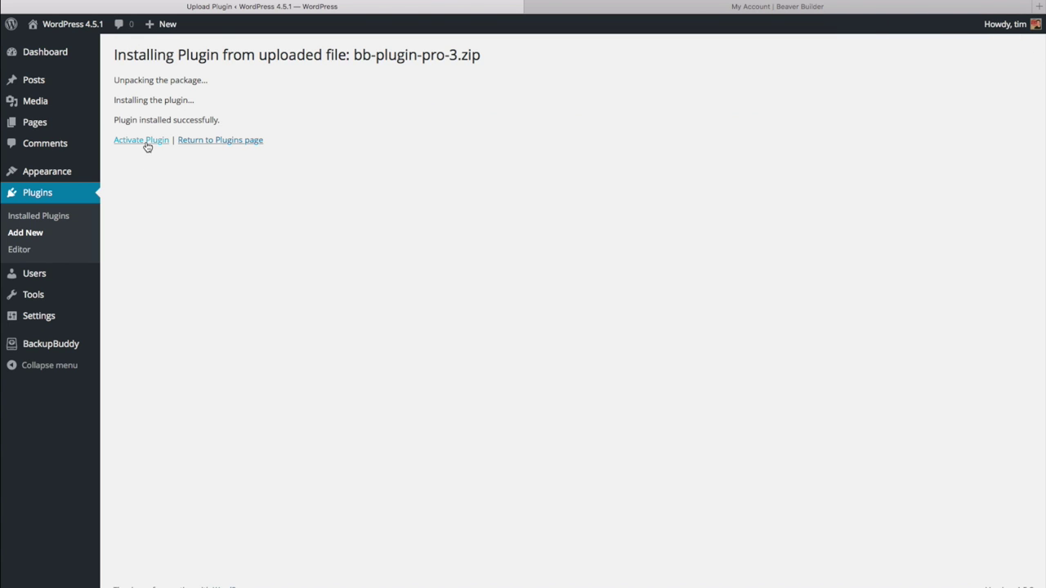
click(142, 141)
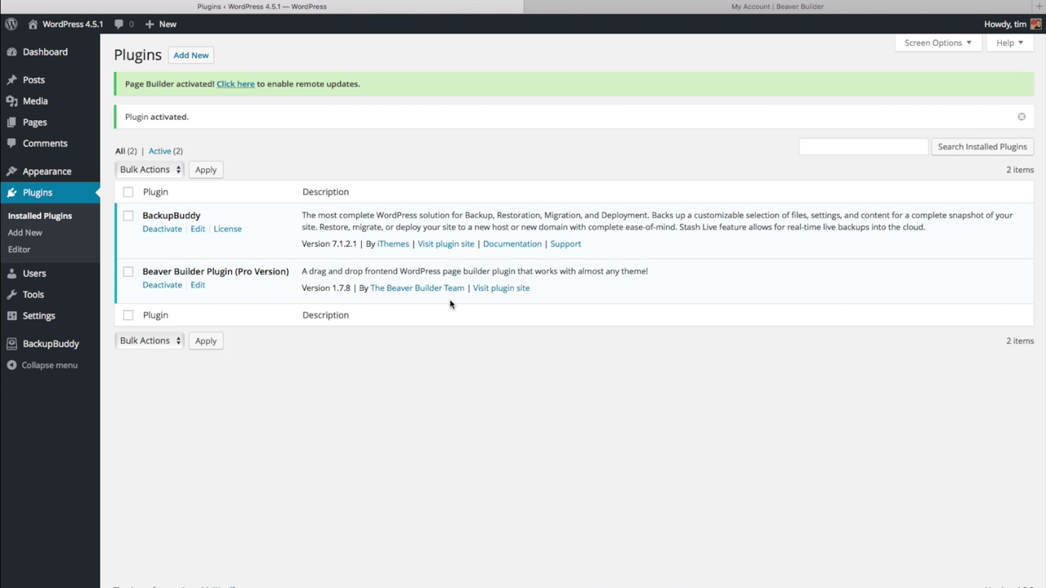
Review the Beaver Builder Theme's details among the installed themes and close them again
mouse_move(49, 173)
click(129, 175)
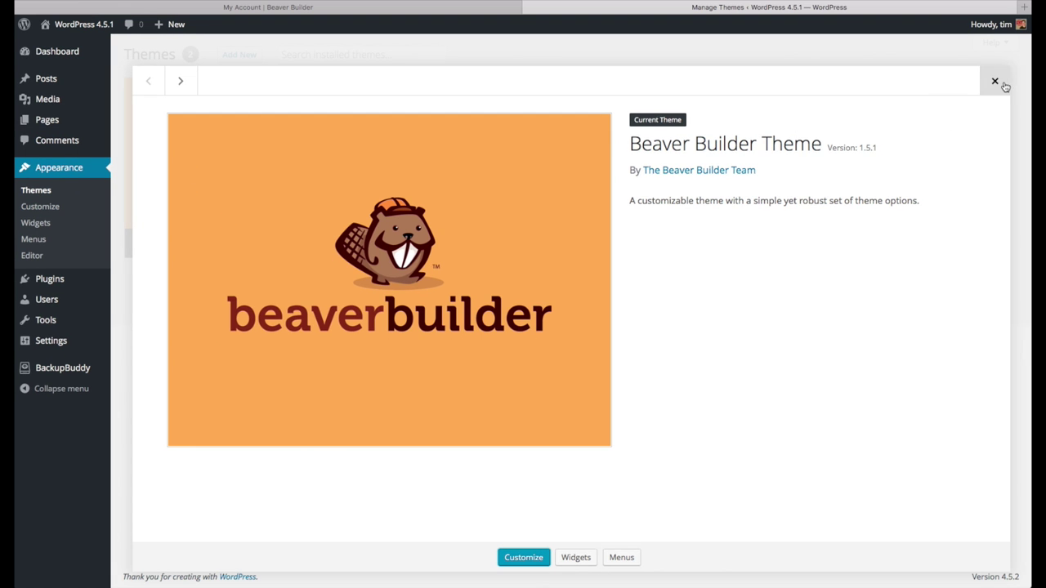
click(996, 81)
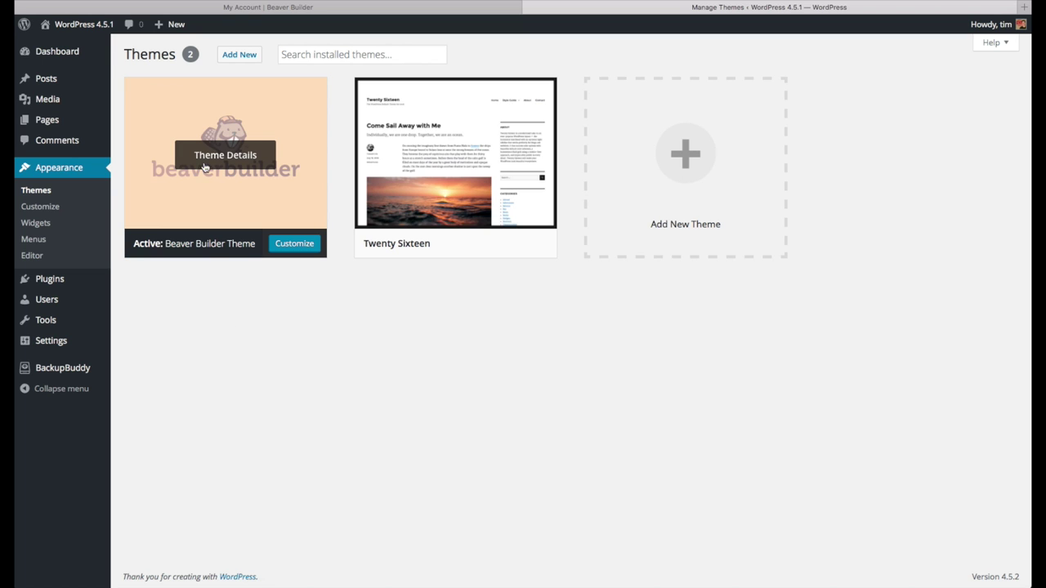
Go to the License section of the Page Builder settings and bring up the license key field
mouse_move(54, 344)
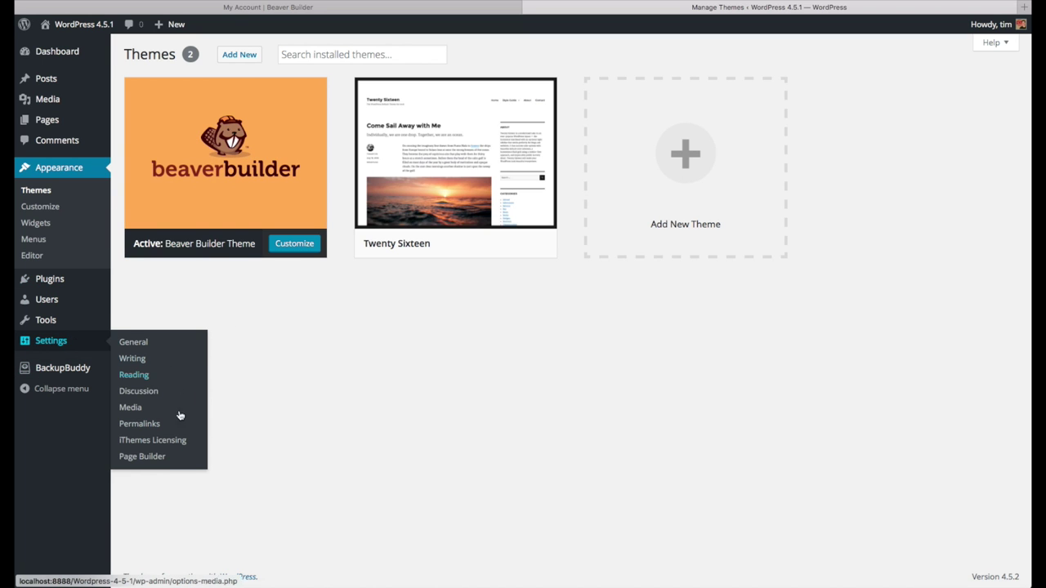
click(159, 460)
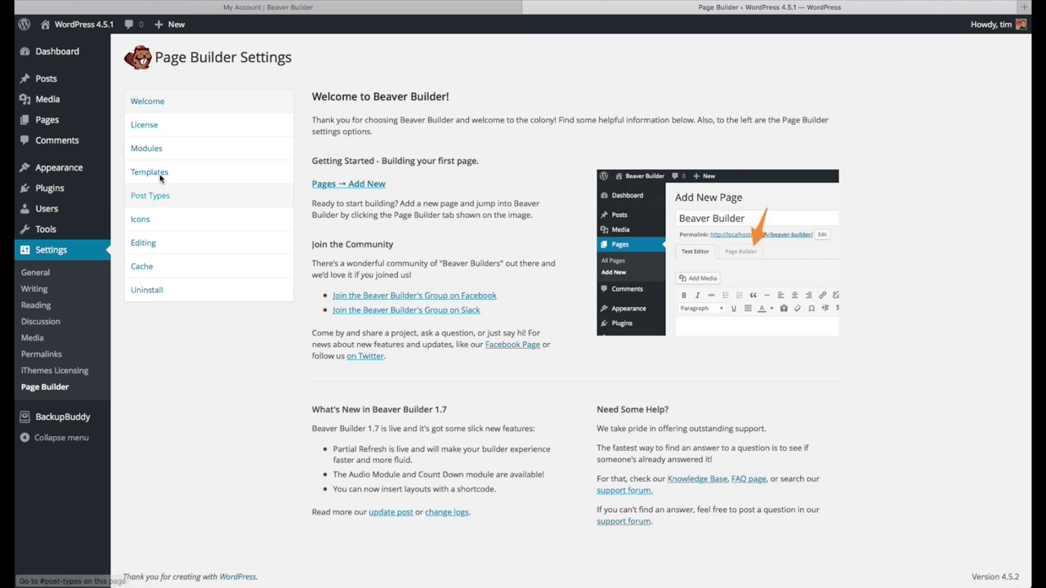
click(142, 126)
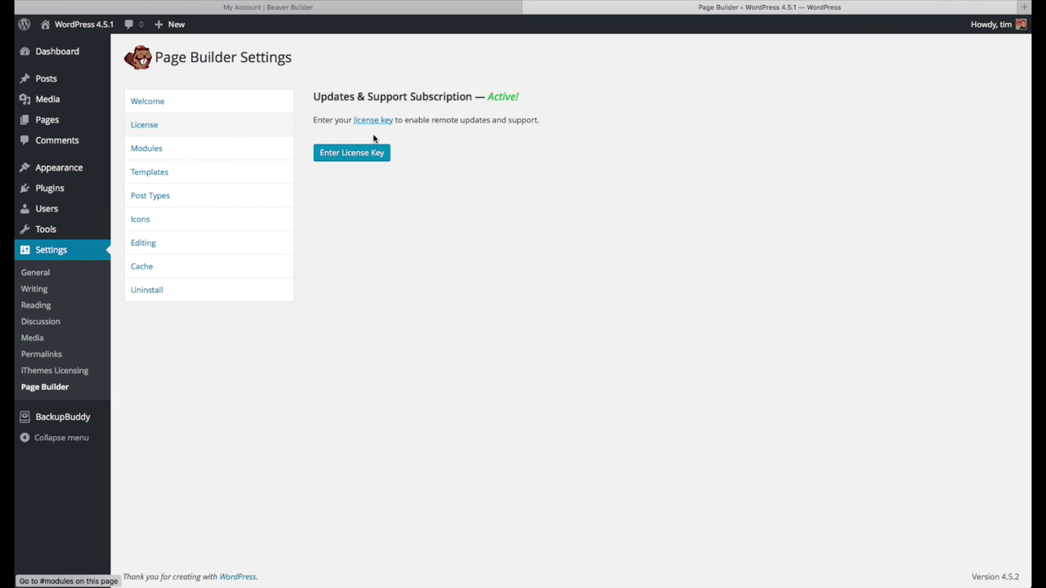
click(363, 156)
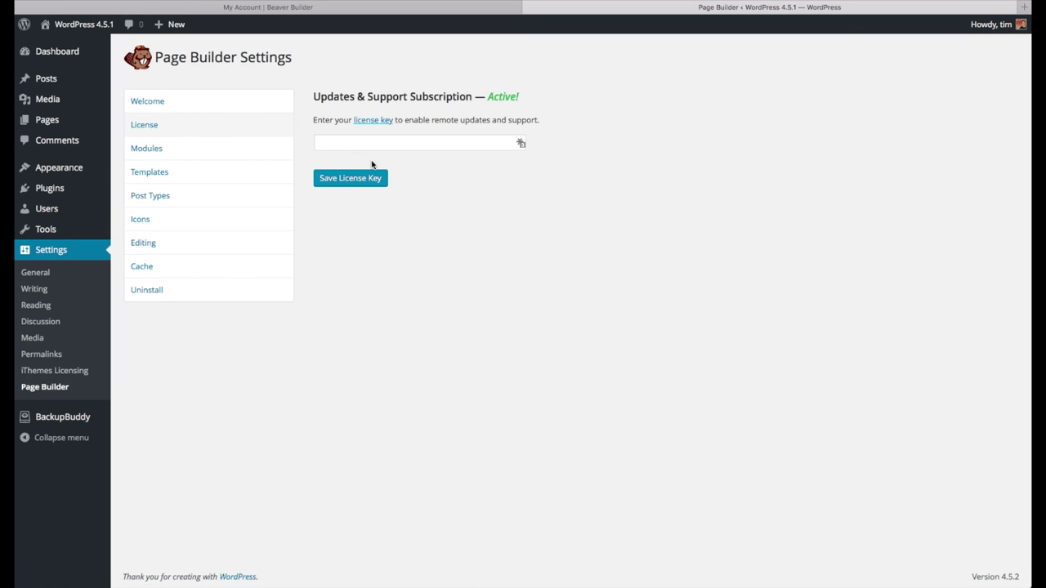
Copy the license key from the Beaver Builder account page, paste it into the site's Page Builder license field and save it
click(276, 8)
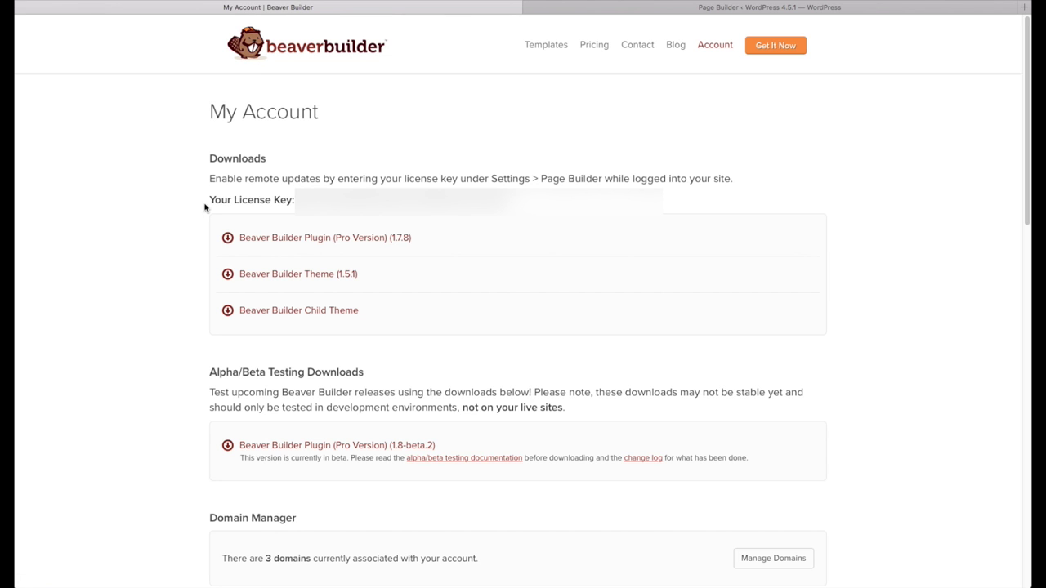
drag(295, 199, 488, 216)
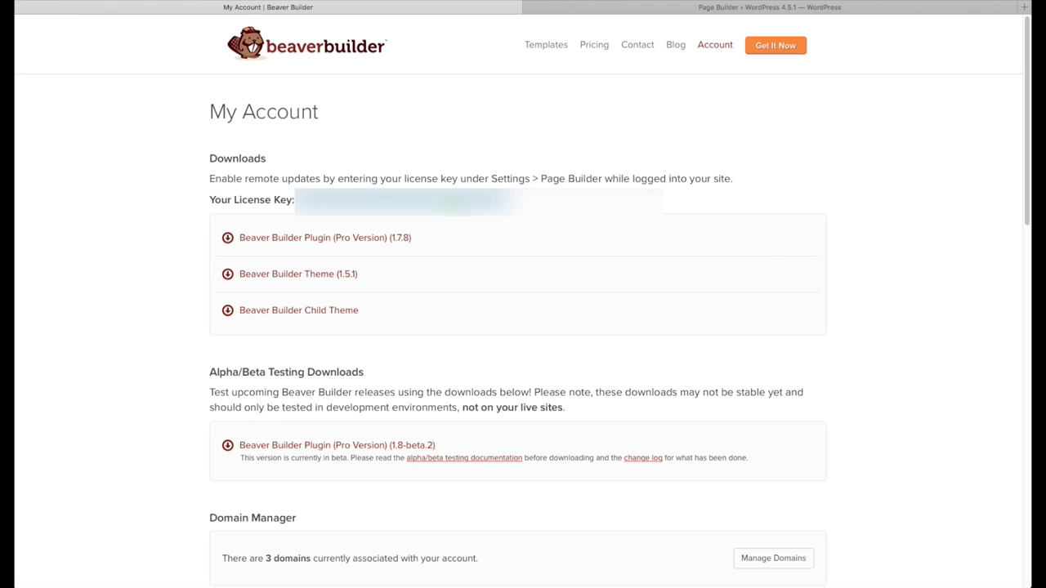
right_click(455, 209)
click(482, 237)
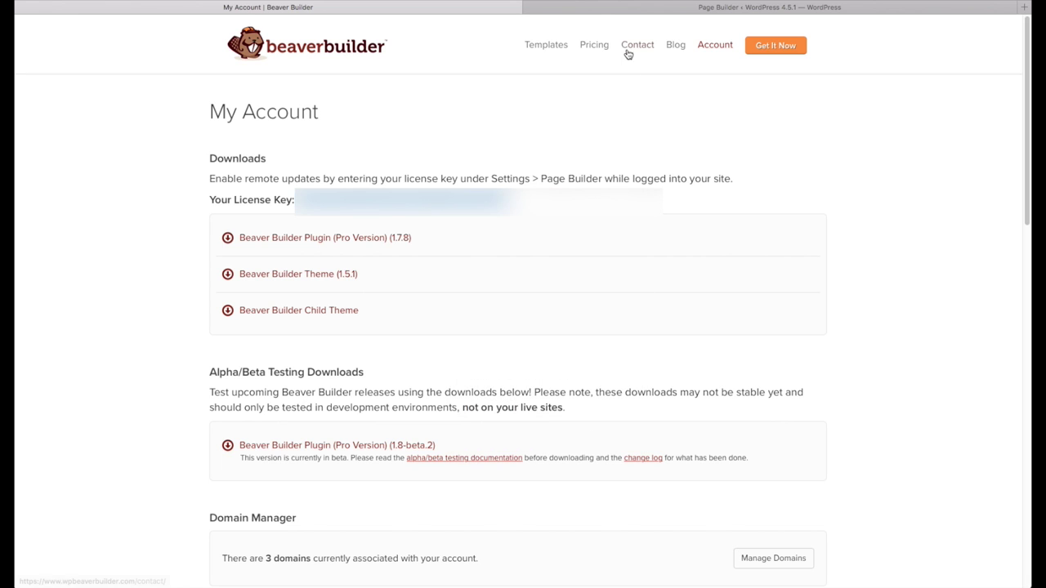
click(585, 8)
click(400, 142)
right_click(400, 142)
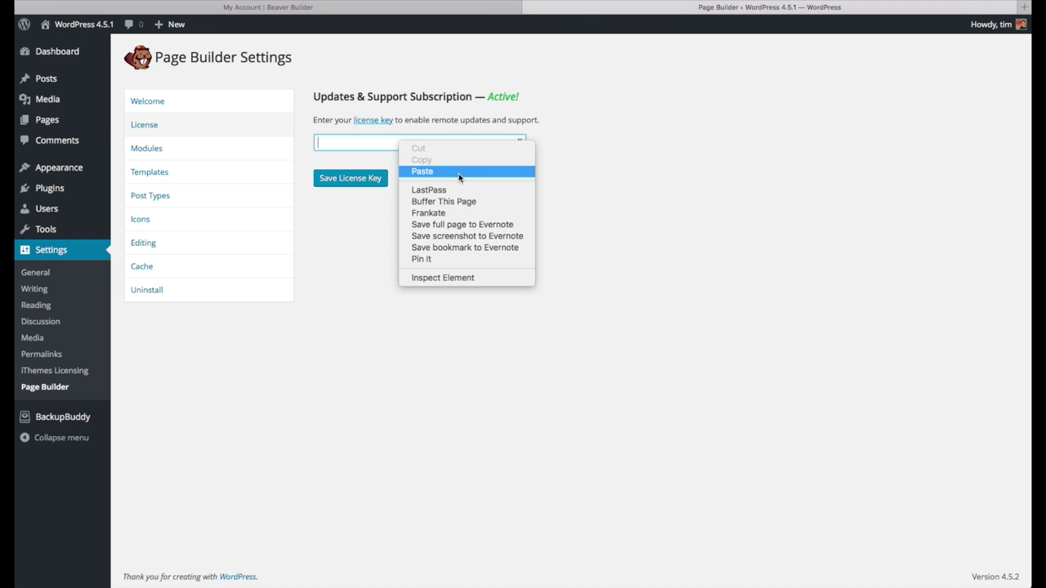
click(459, 172)
click(355, 180)
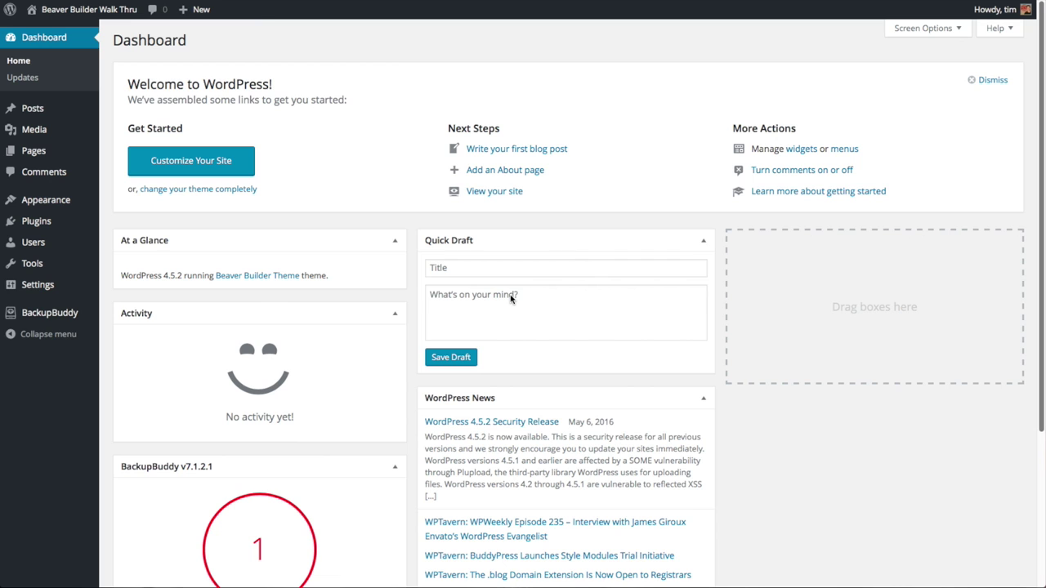
Enable the page builder for Posts in the Post Types section of the Page Builder settings
click(41, 287)
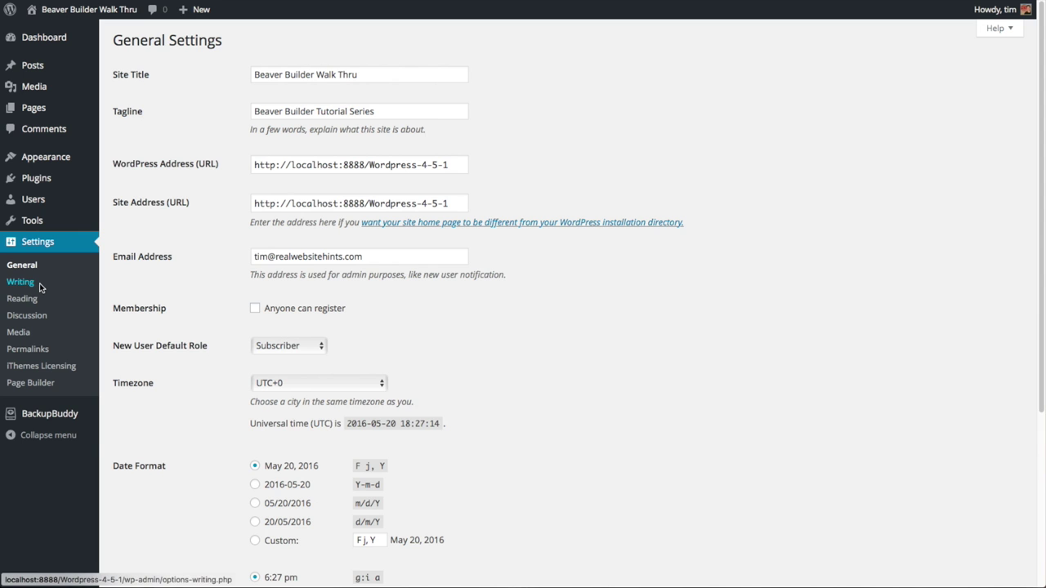
click(34, 383)
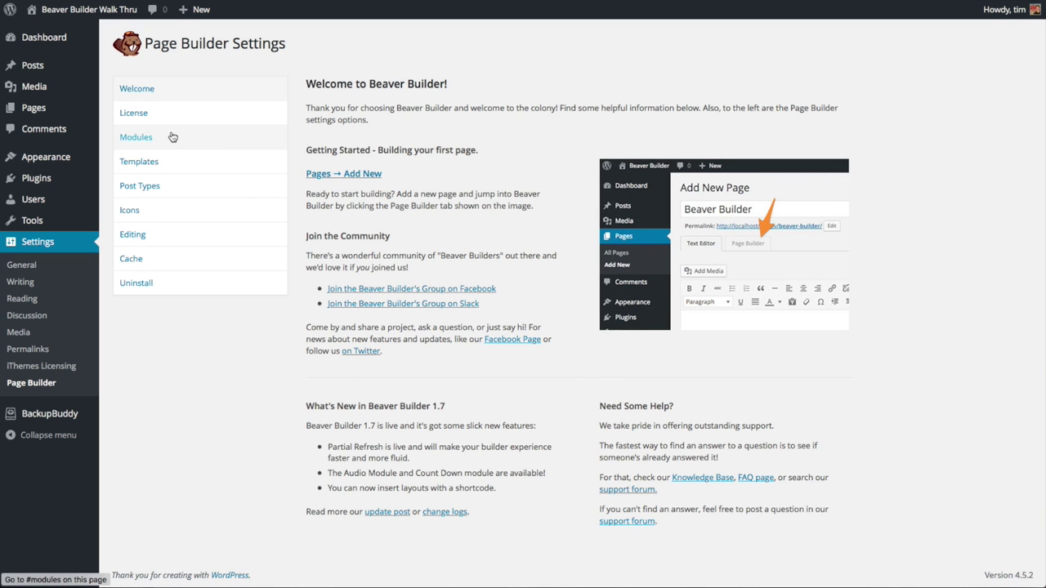
click(134, 189)
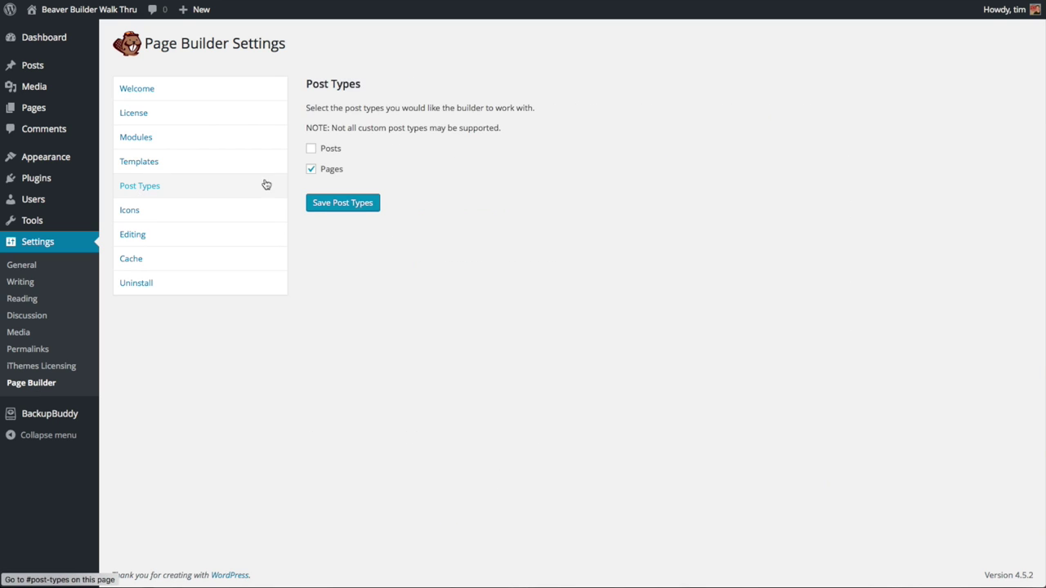
click(313, 152)
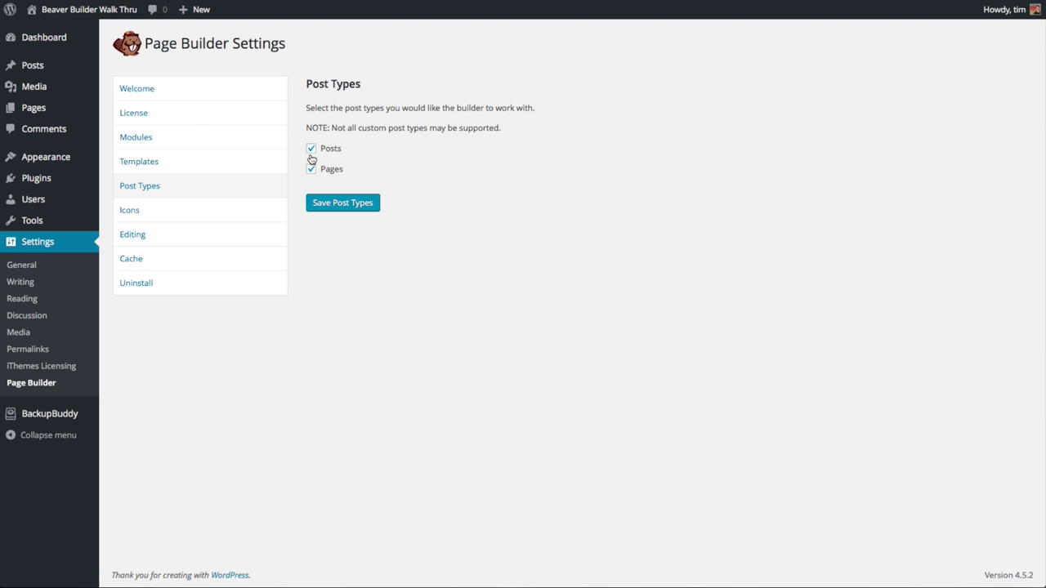
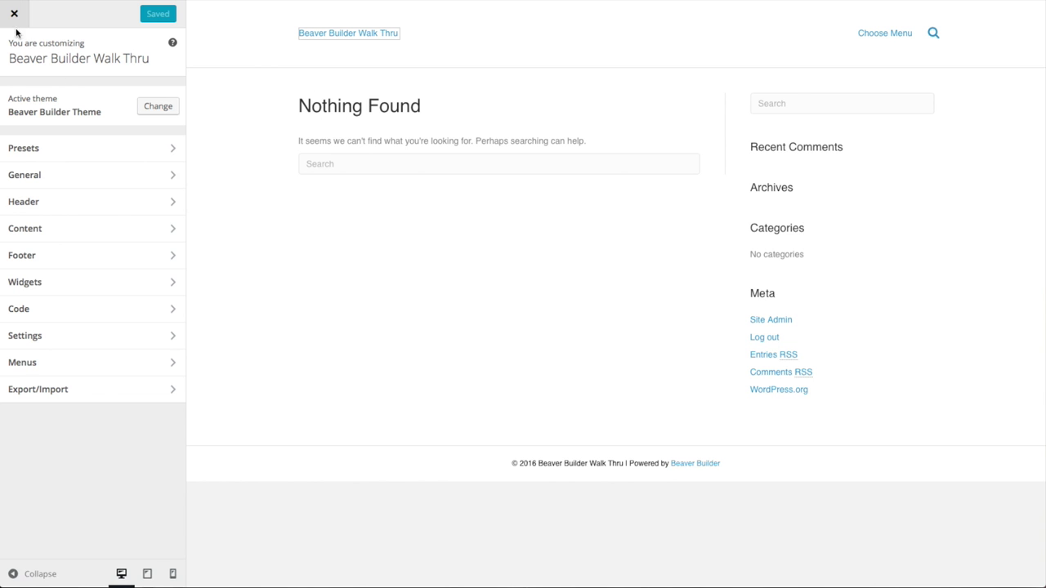
Exit the theme customizer, visit the site's front end and reopen the customizer from there
click(14, 16)
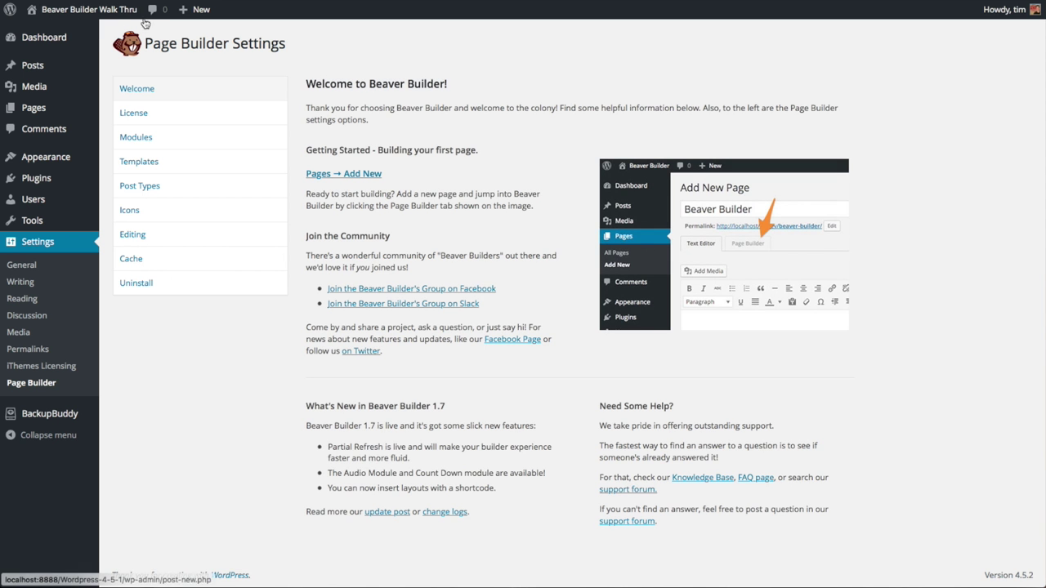
mouse_move(49, 10)
click(45, 32)
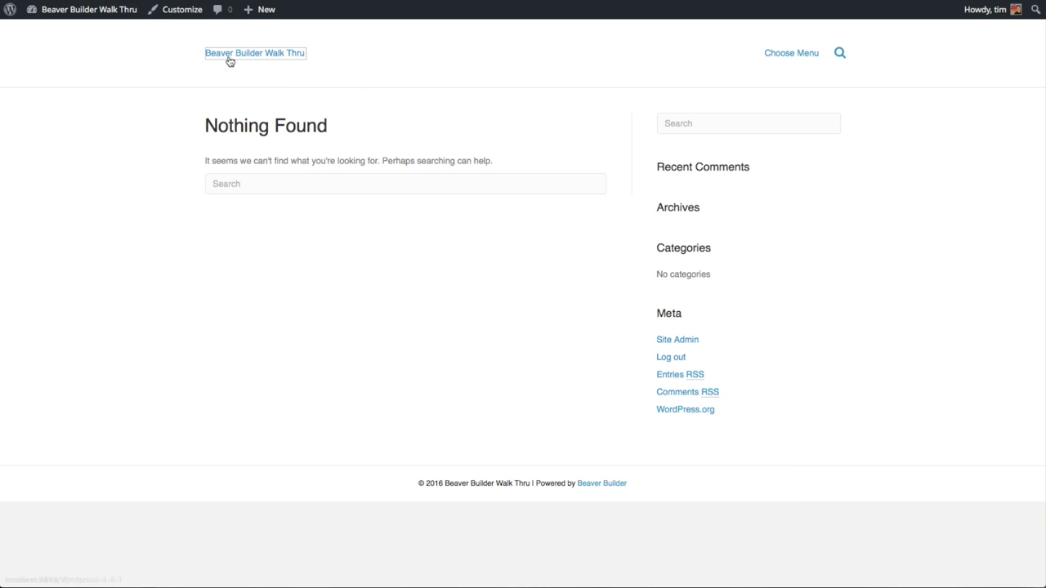
click(181, 10)
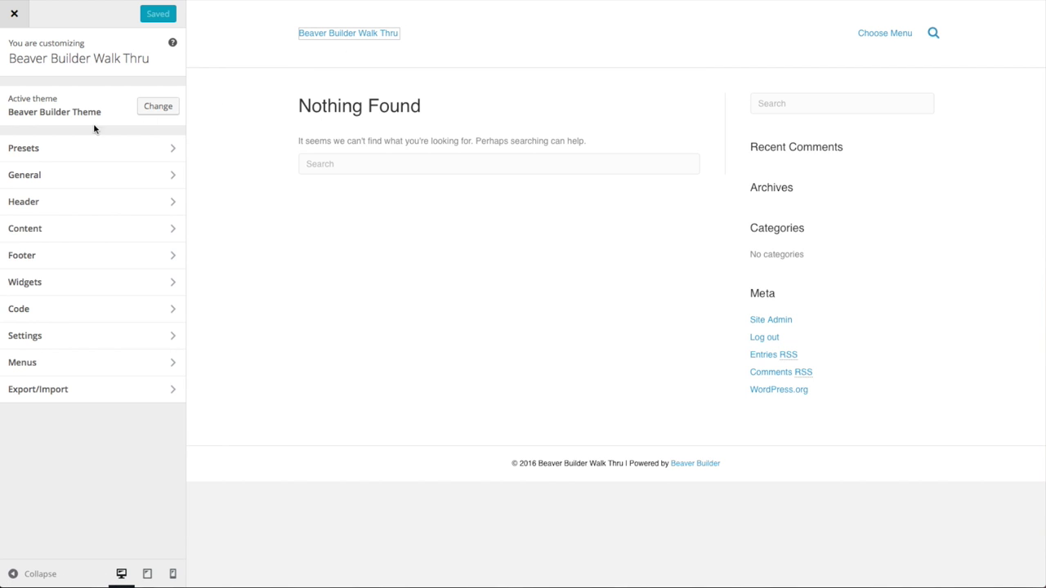
Set the header logo type to Image, upload Fire-effects-logo.png as the regular logo and publish the change
click(34, 207)
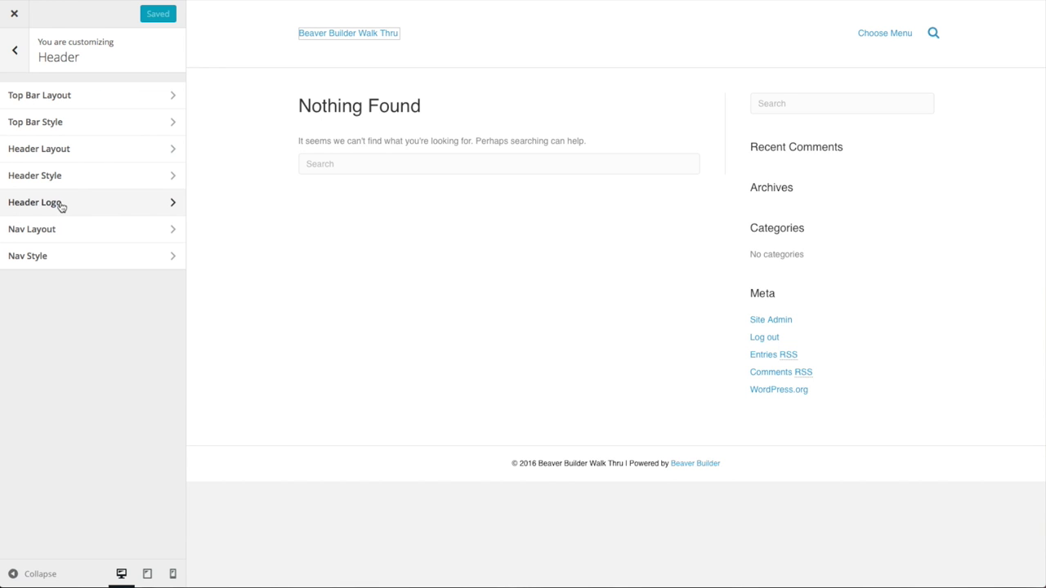
click(61, 208)
click(87, 109)
click(60, 109)
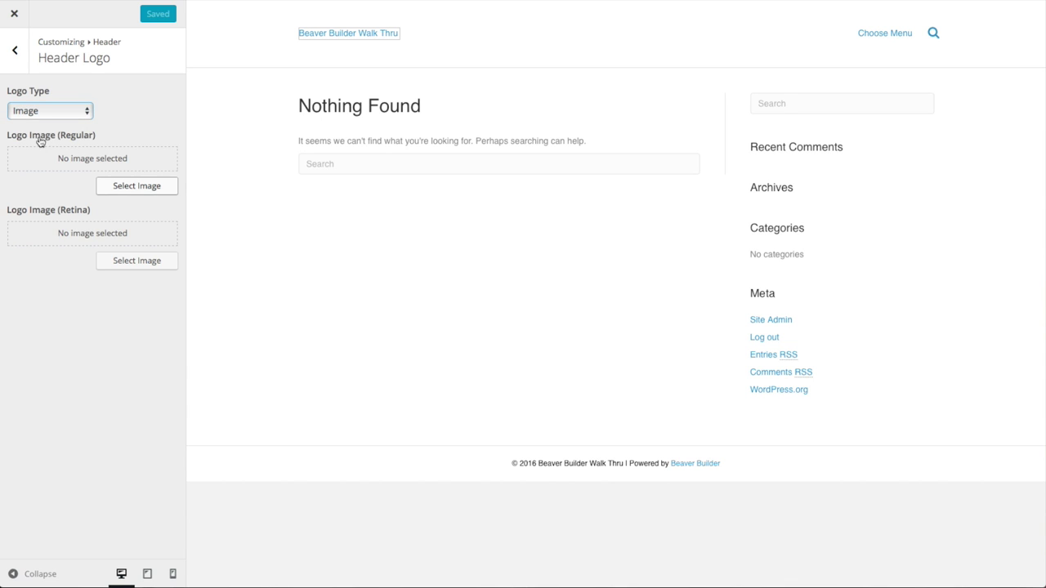
click(130, 189)
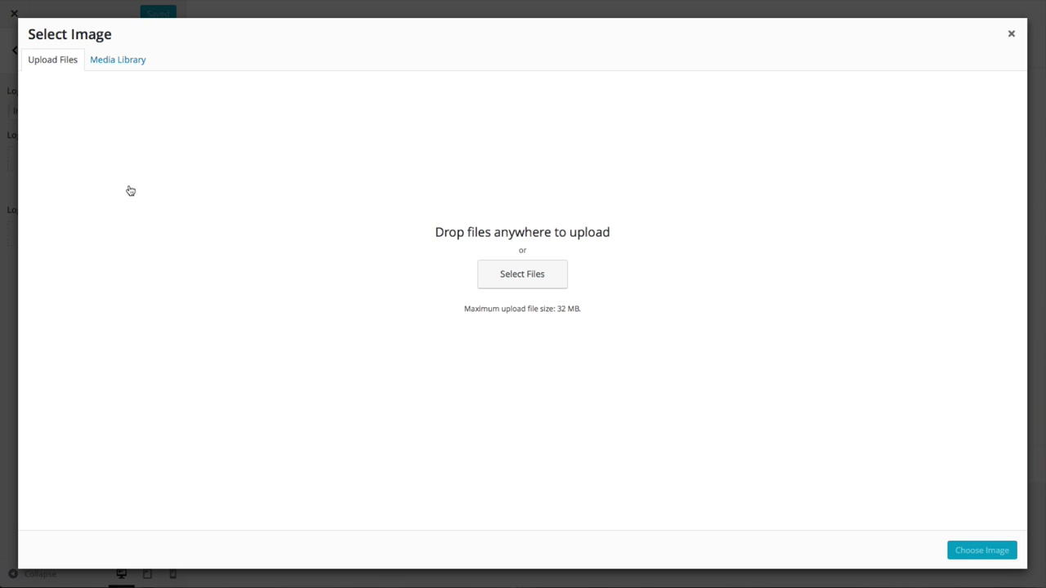
click(530, 280)
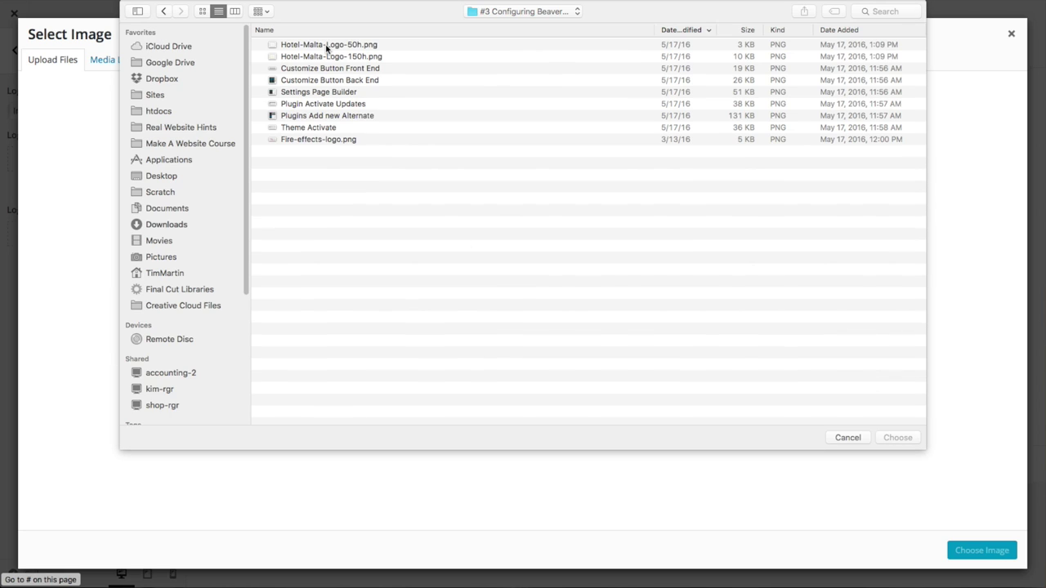
double_click(297, 139)
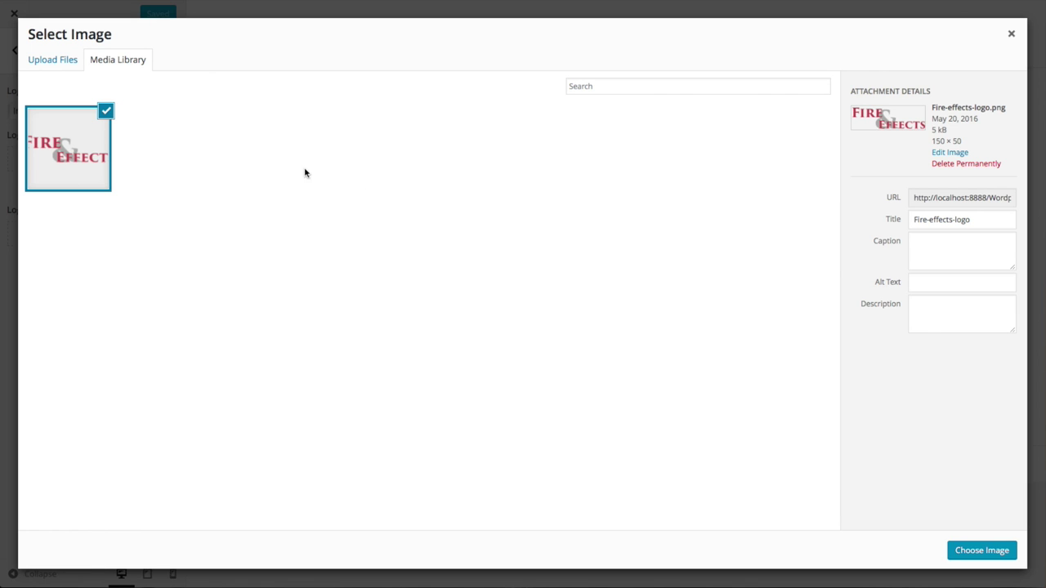
click(969, 552)
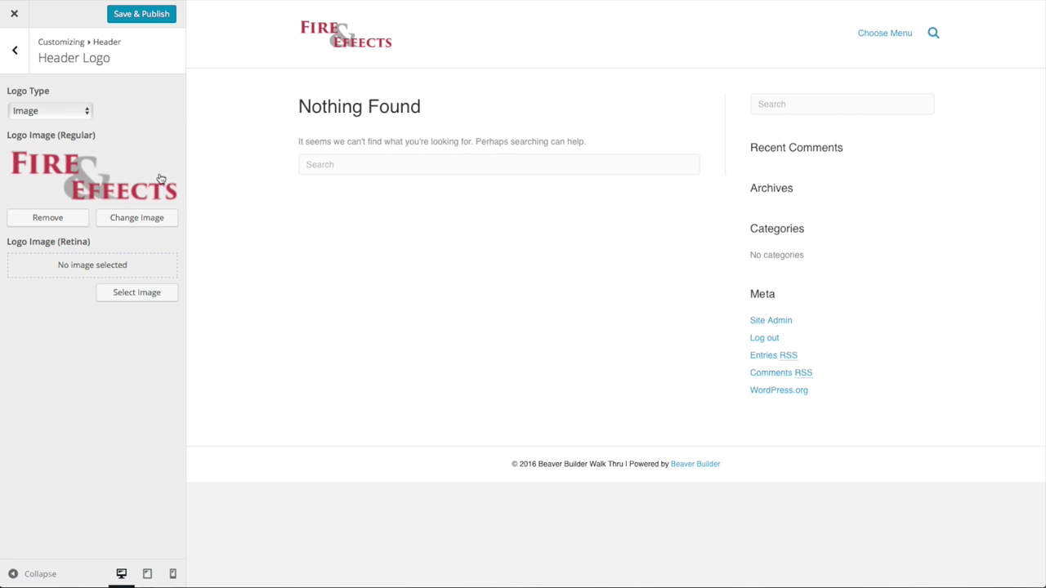
click(16, 65)
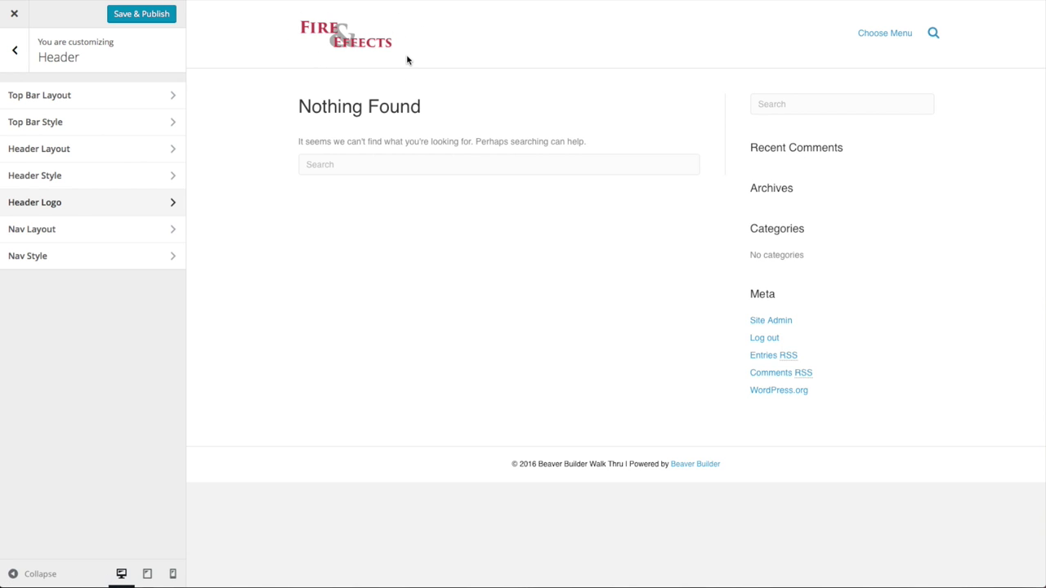
click(136, 16)
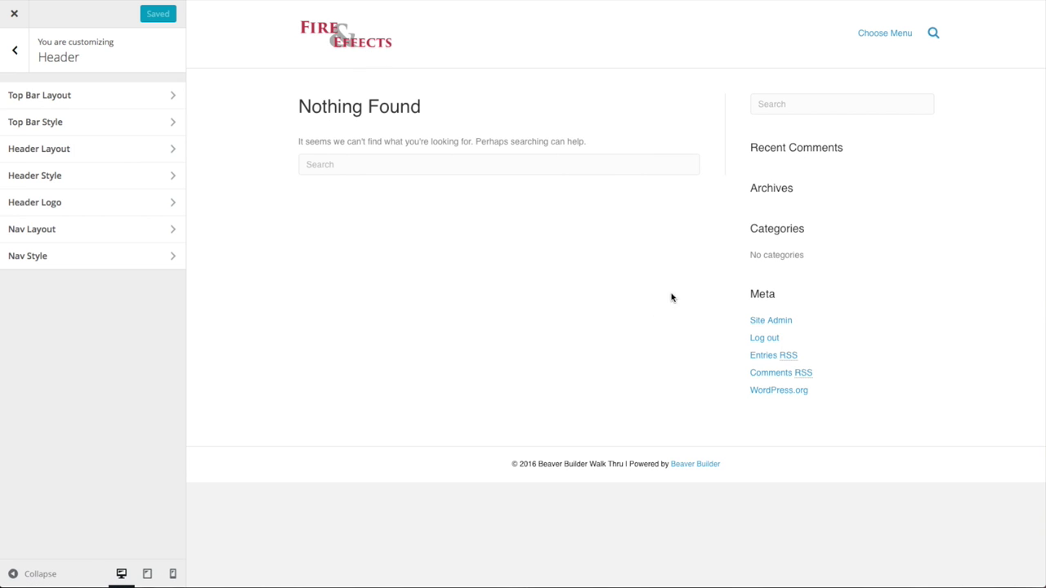
Try the Default Dark, Classic and Deluxe presets on the Beaver Builder theme
click(15, 50)
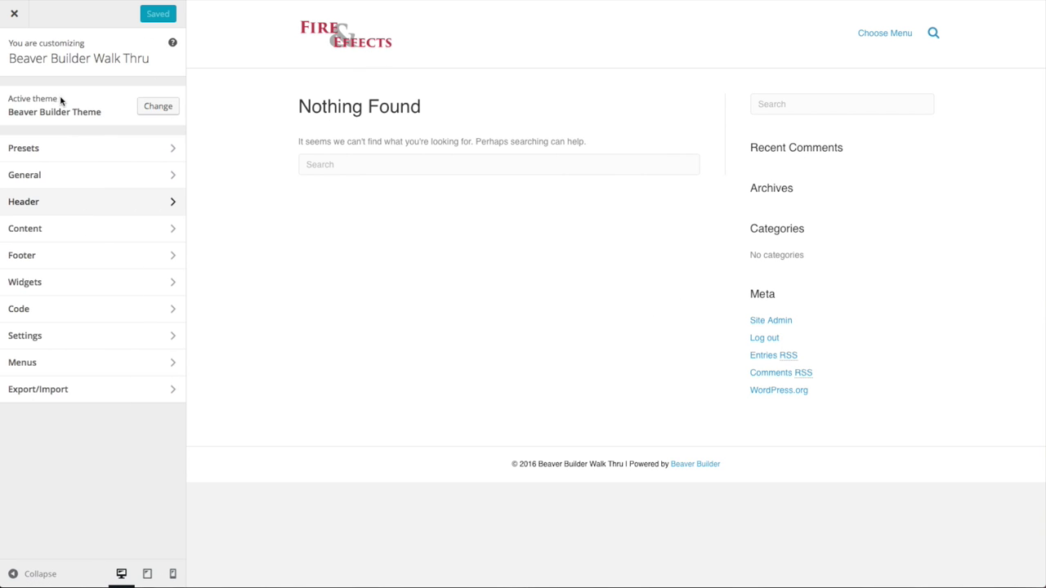
click(104, 152)
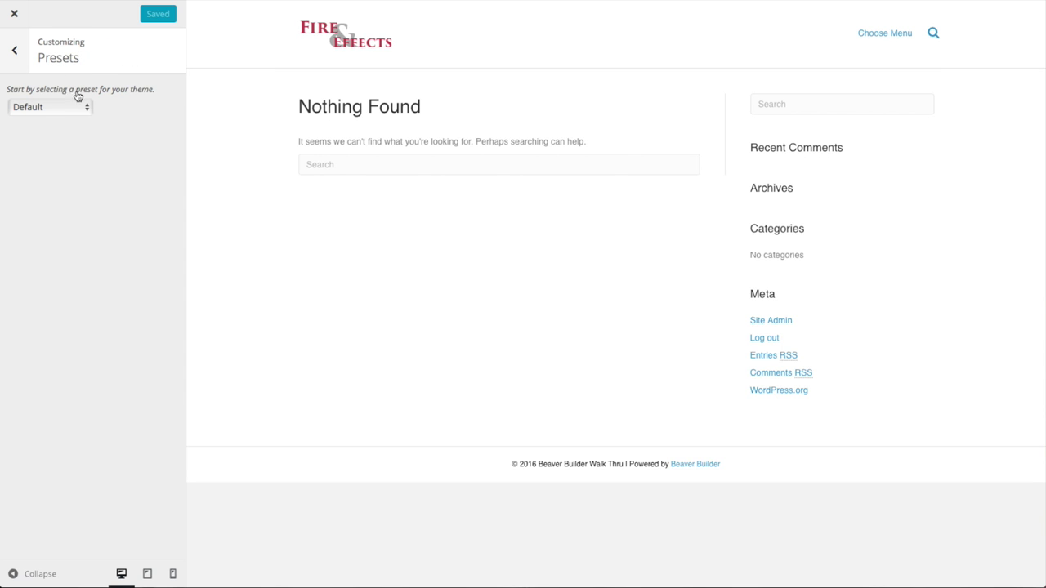
click(79, 107)
click(57, 121)
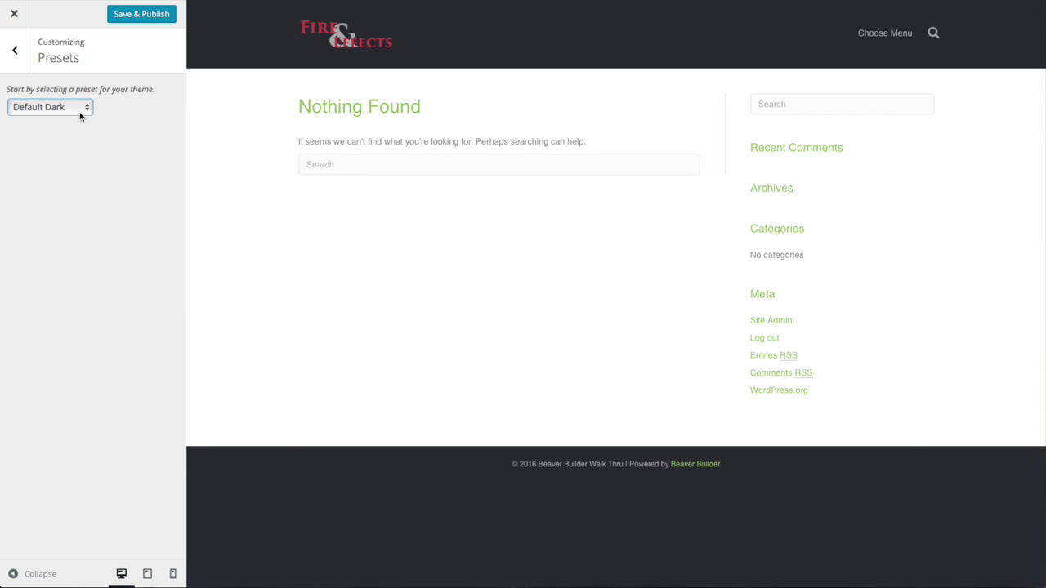
click(79, 115)
click(77, 122)
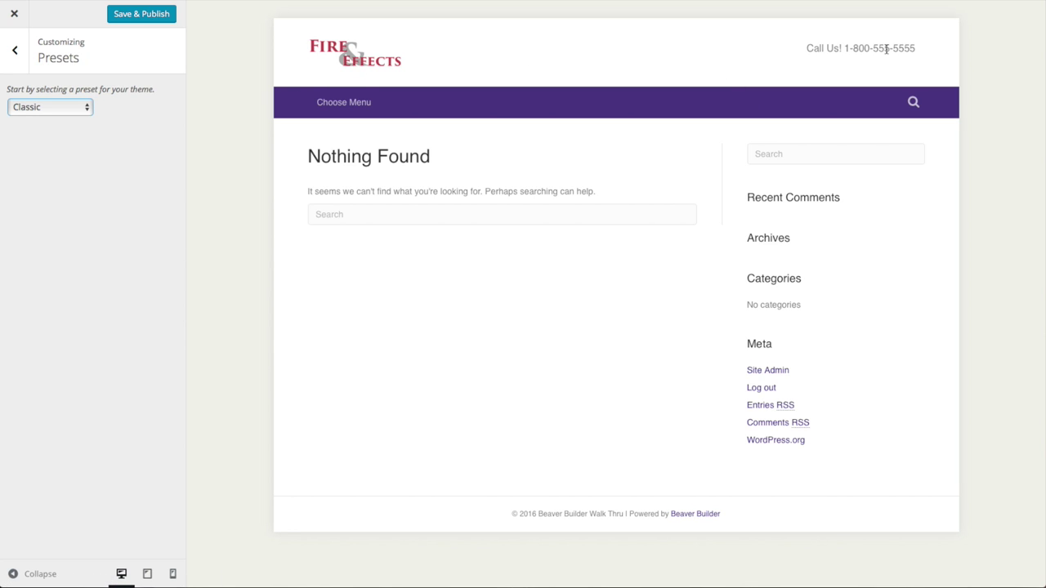
click(78, 107)
click(74, 121)
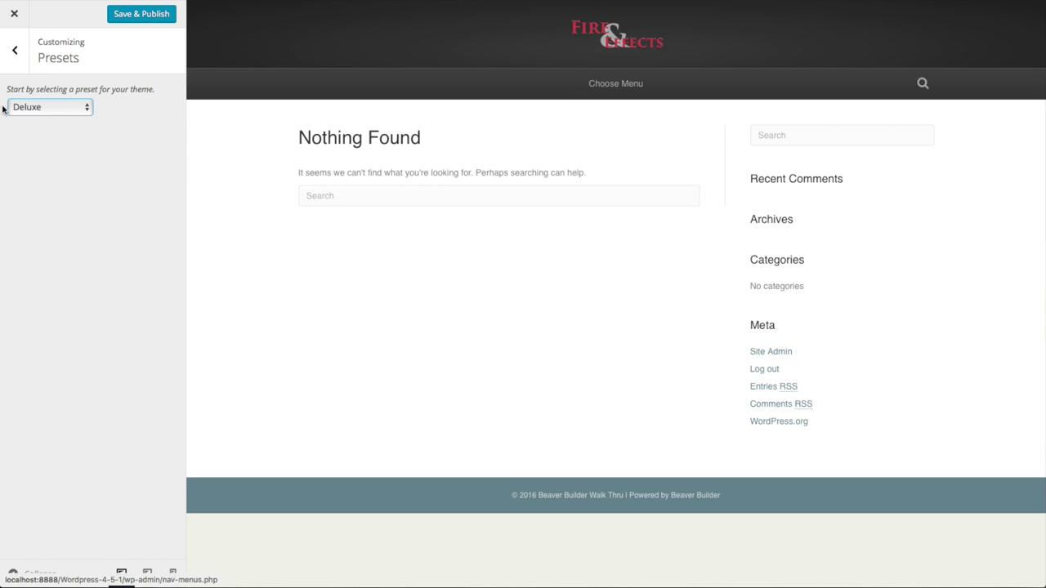
Return the theme preset to Default and leave the Presets section
click(70, 106)
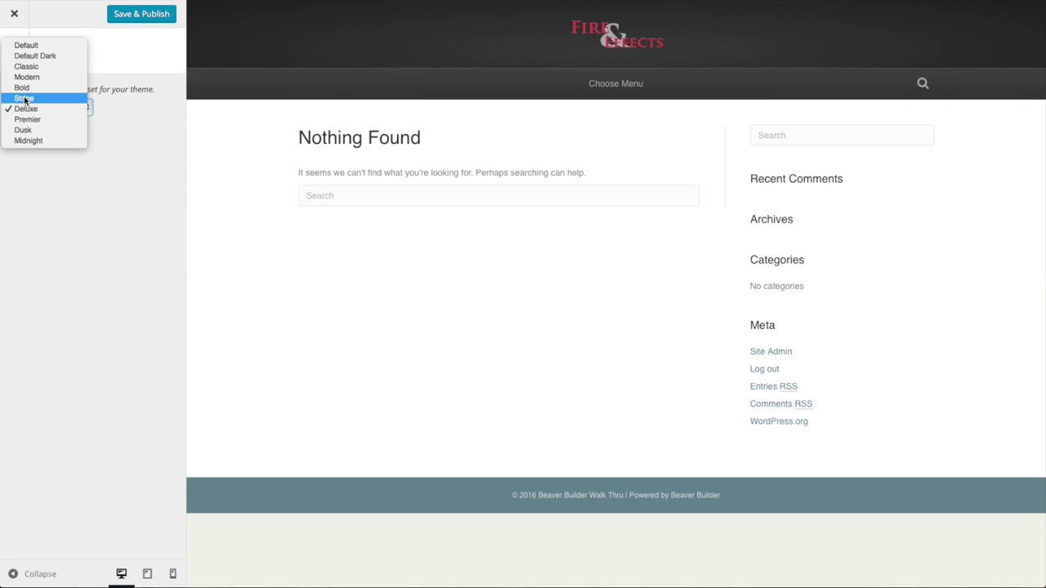
click(133, 152)
click(15, 67)
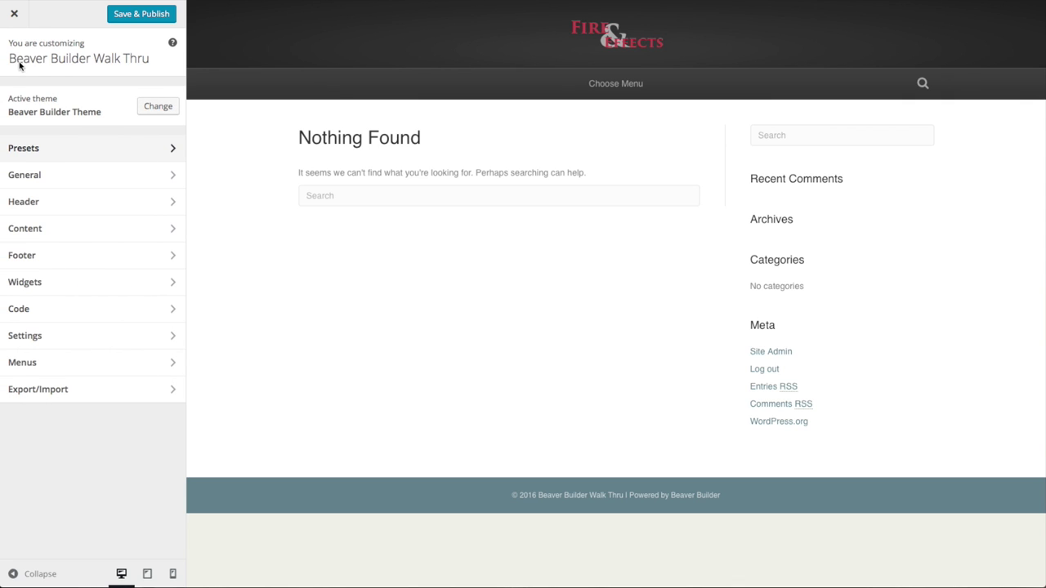
click(130, 145)
click(85, 108)
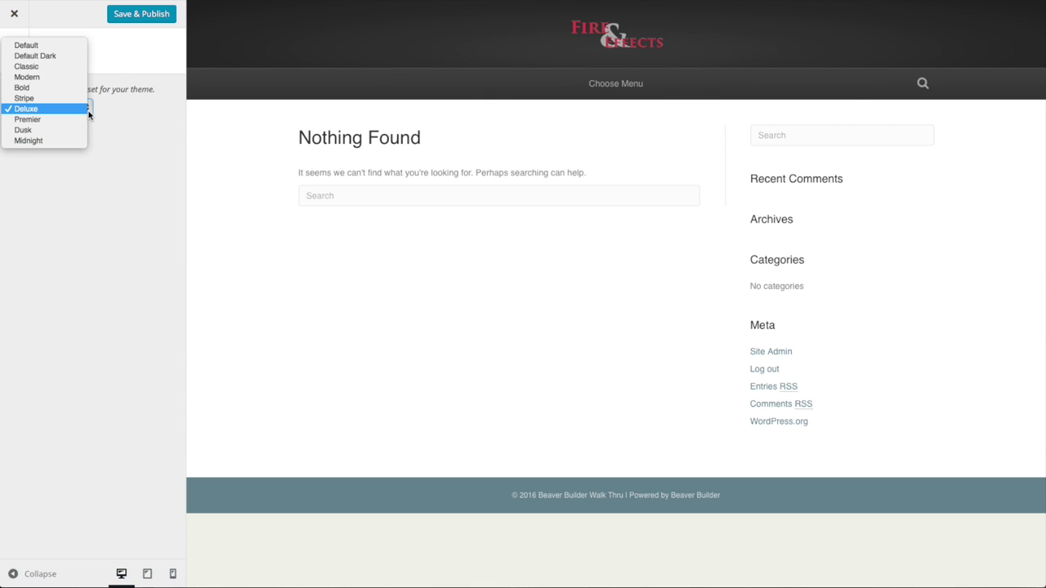
click(46, 48)
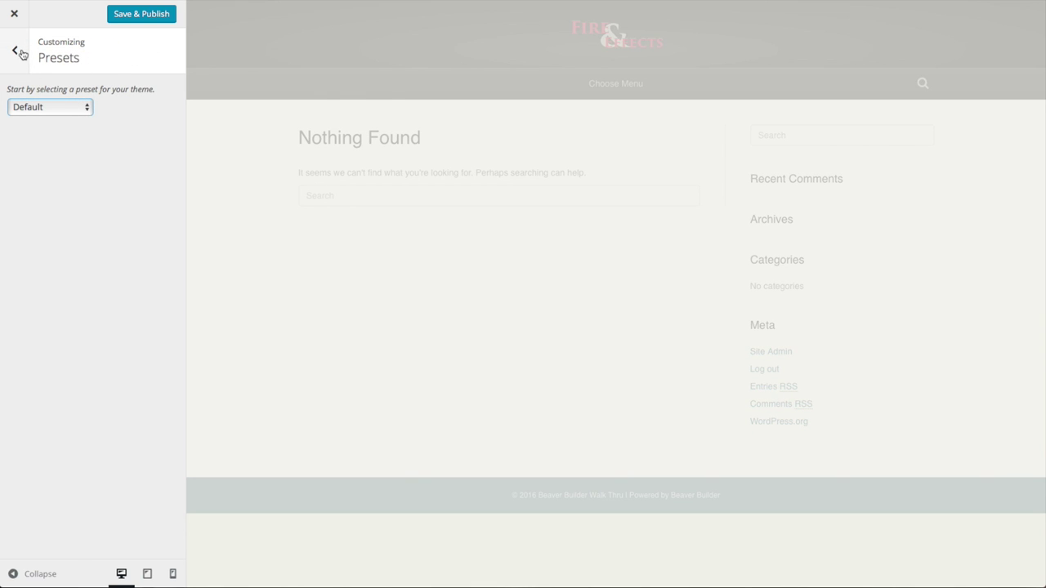
click(16, 53)
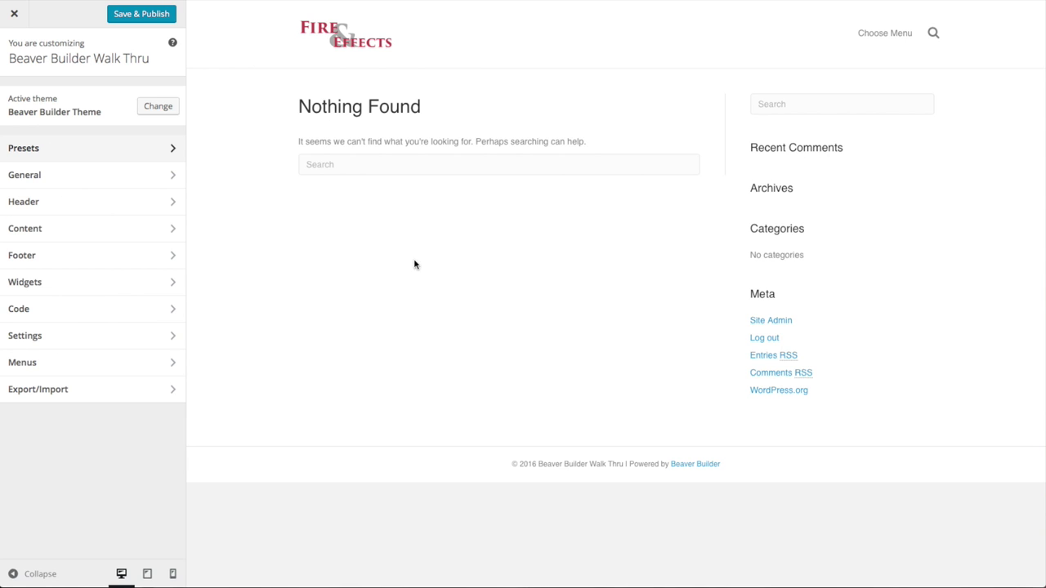
Set the theme's general background color to black (#000000) and publish the change
click(39, 179)
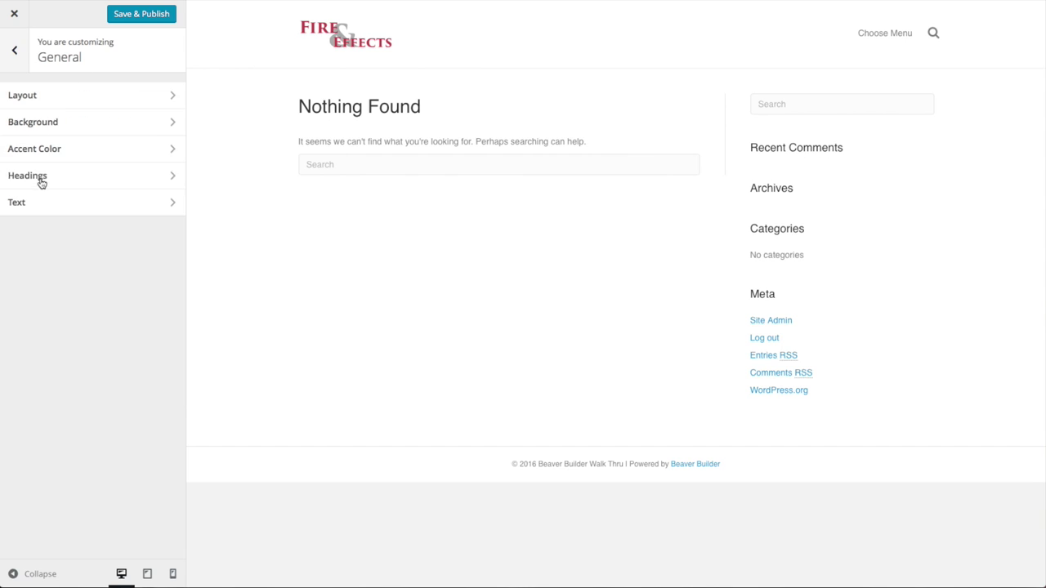
click(42, 122)
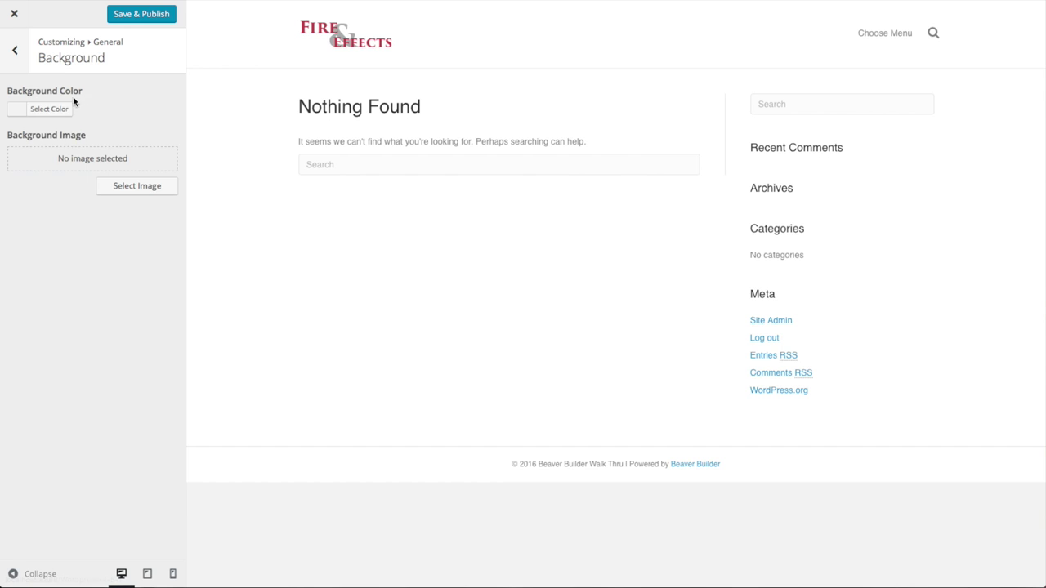
click(61, 111)
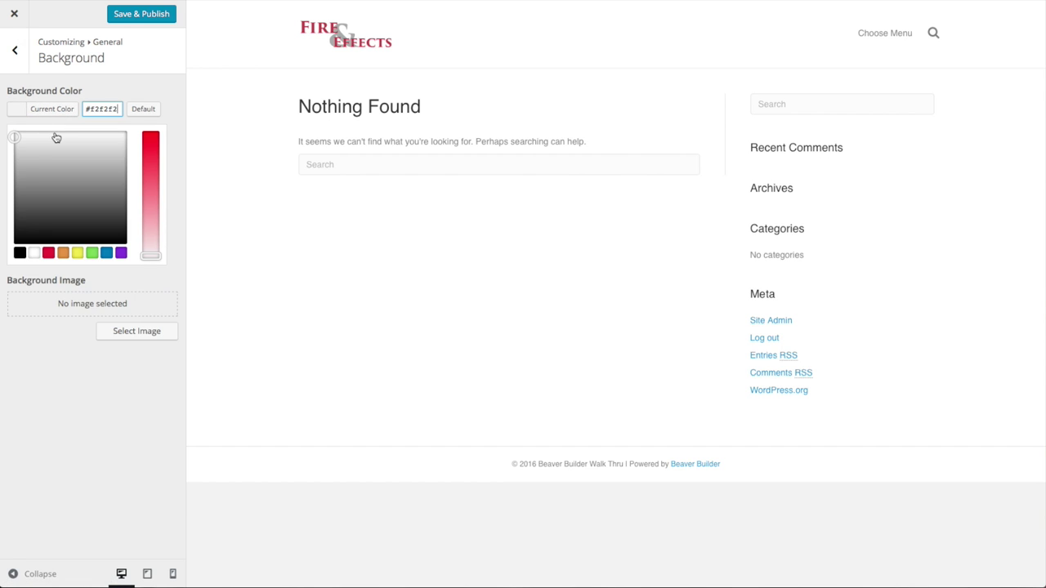
click(19, 253)
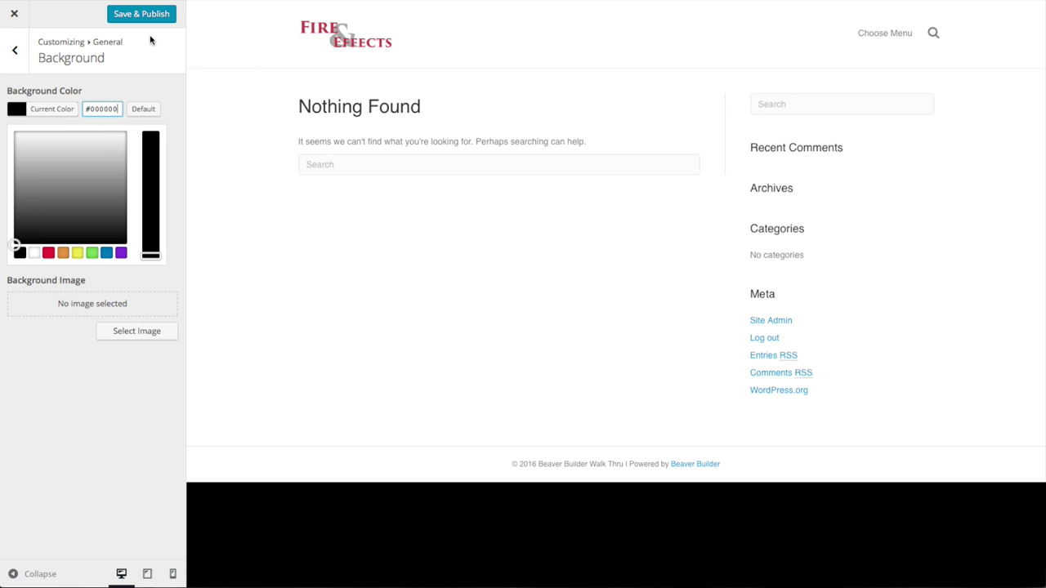
click(143, 18)
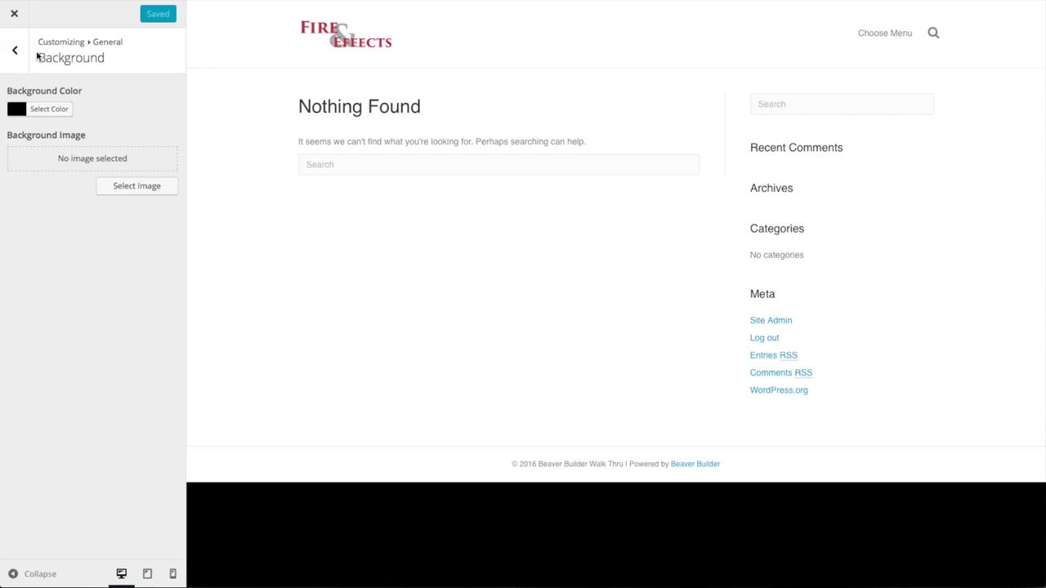
click(23, 57)
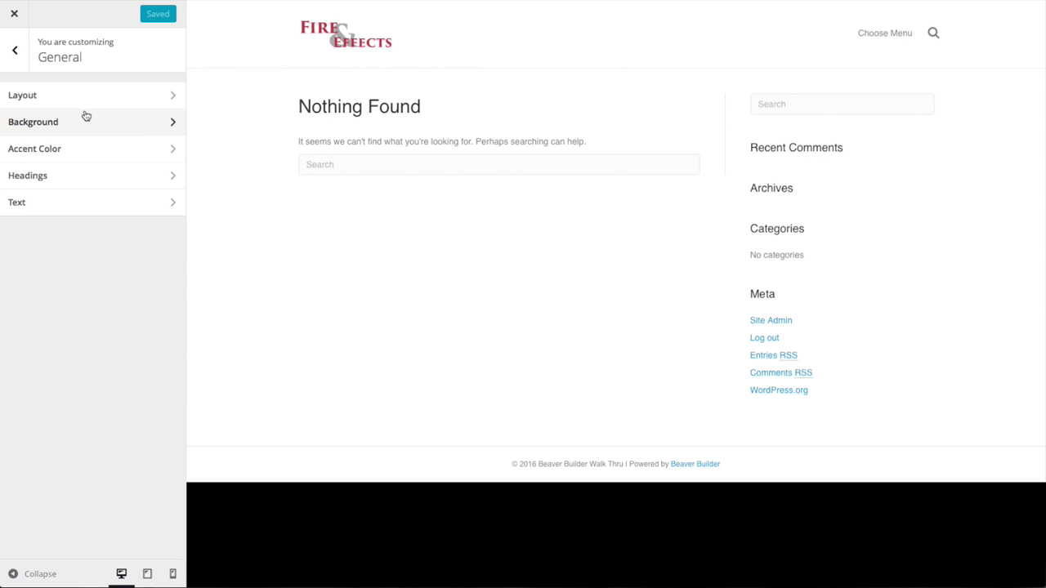
Set the theme's general accent color to #be2d44
click(77, 152)
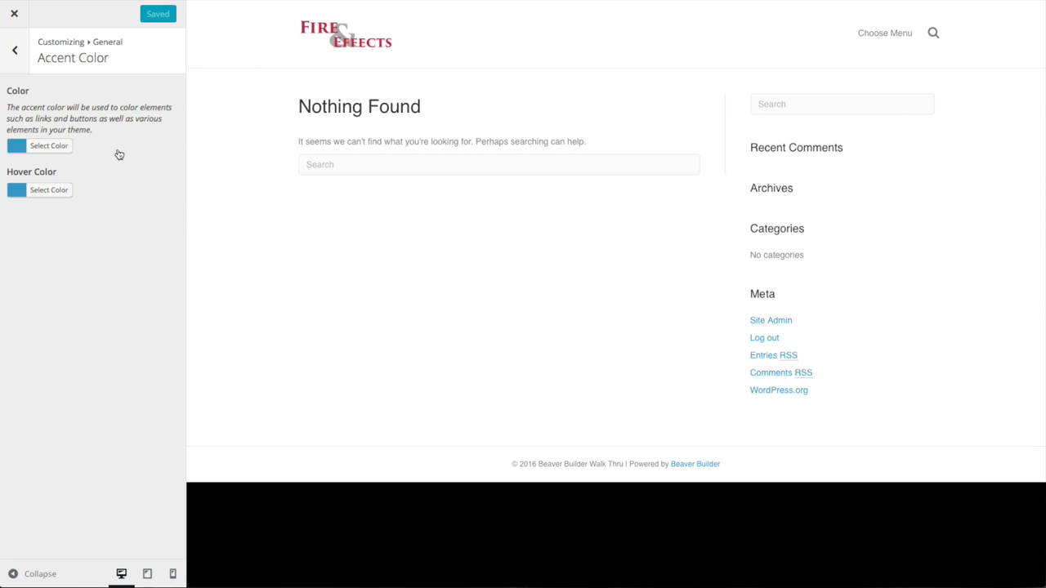
click(54, 146)
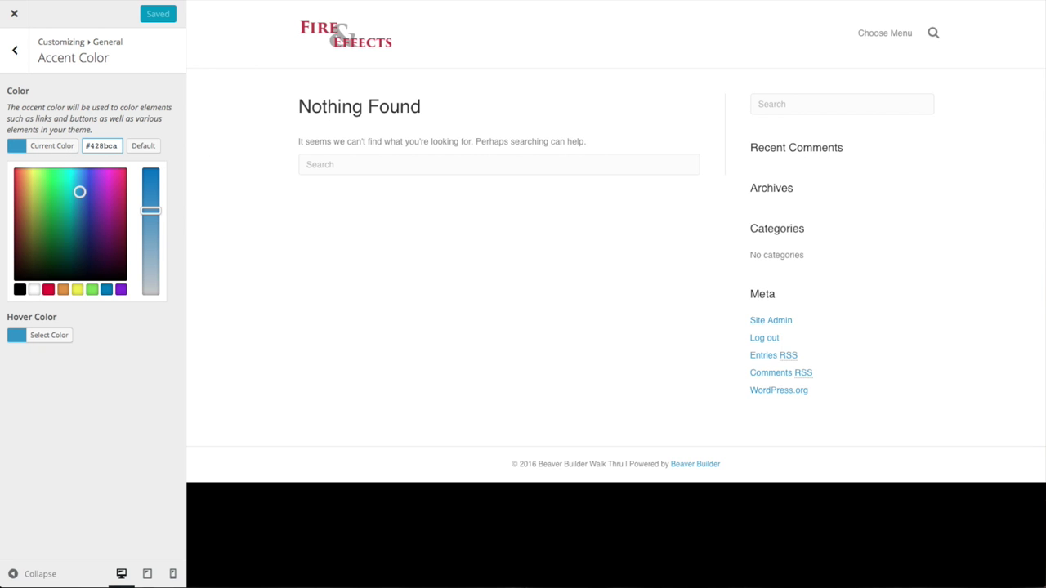
triple_click(101, 145)
text(#be2d44)
click(106, 333)
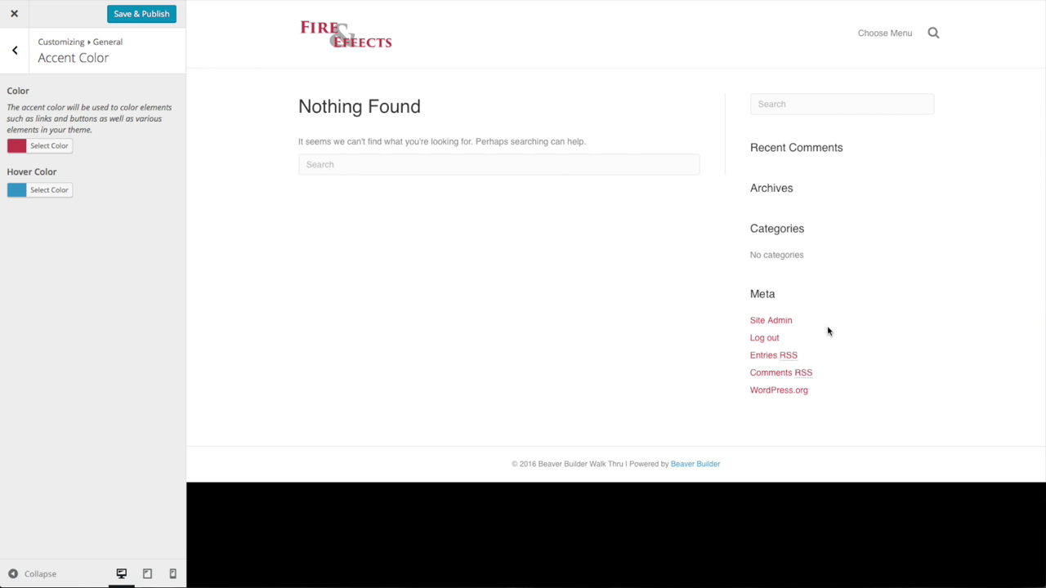
Set the accent hover color to the same crimson as the accent color and publish the changes
click(57, 191)
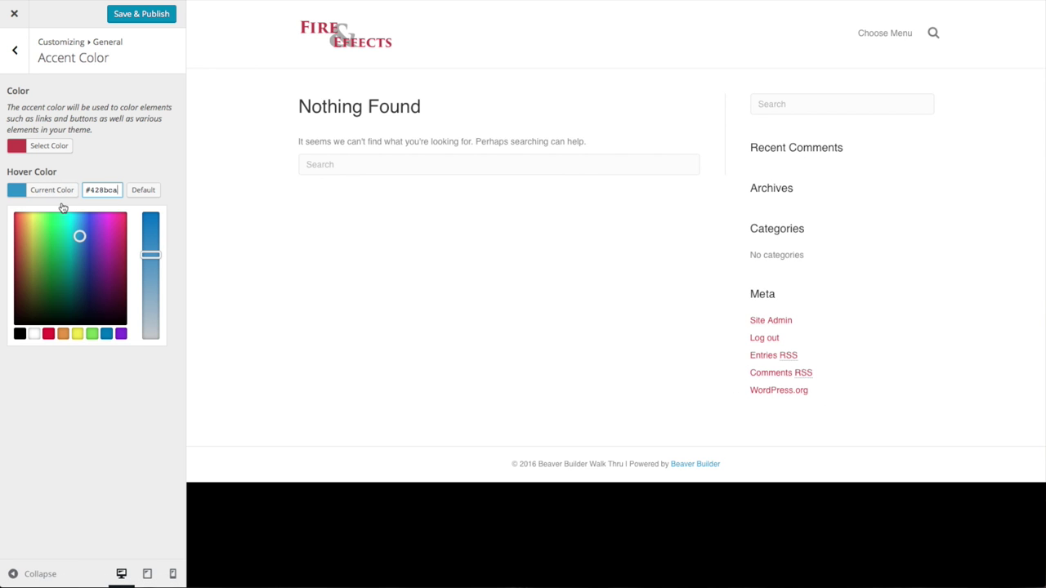
triple_click(105, 190)
text(#bb4646)
click(135, 163)
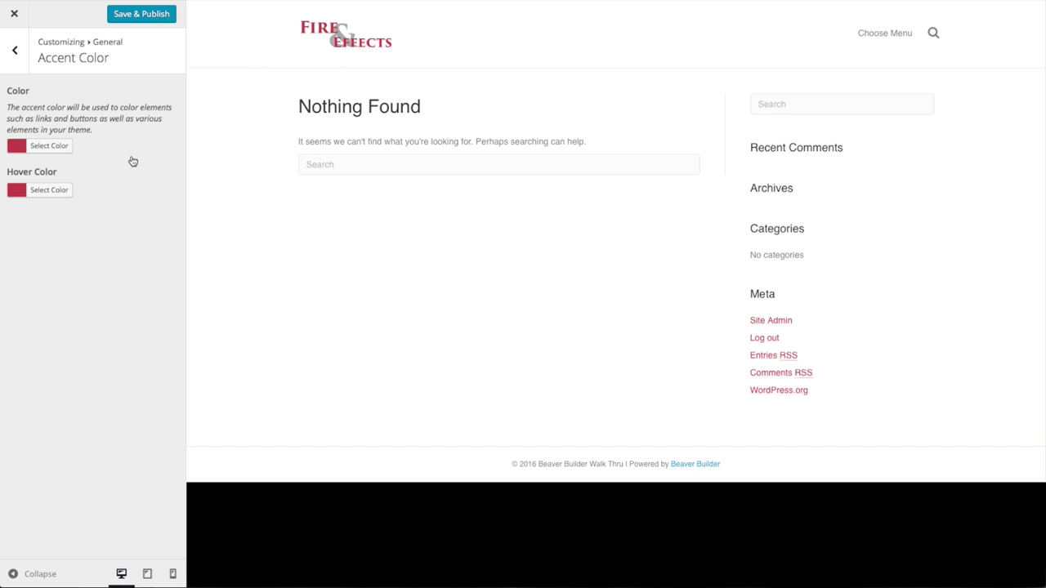
click(143, 17)
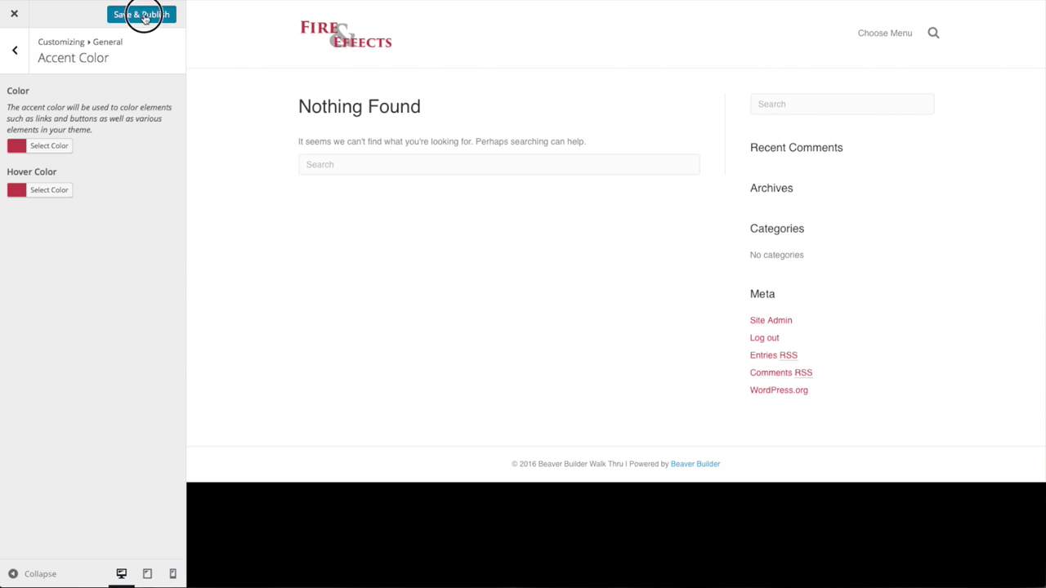
Change the color of the theme's general headings to a very light gray
click(18, 57)
click(54, 181)
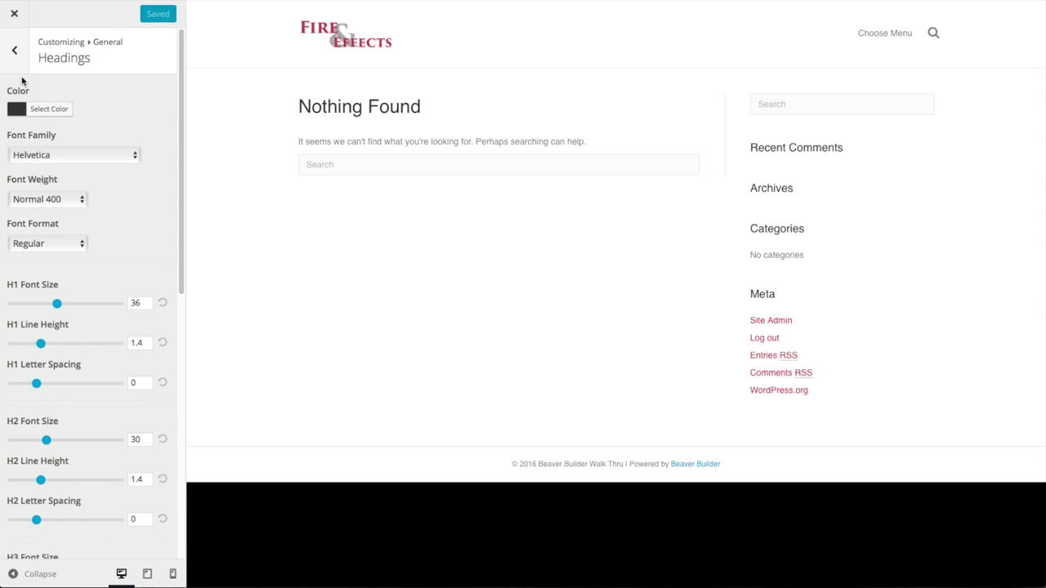
click(50, 109)
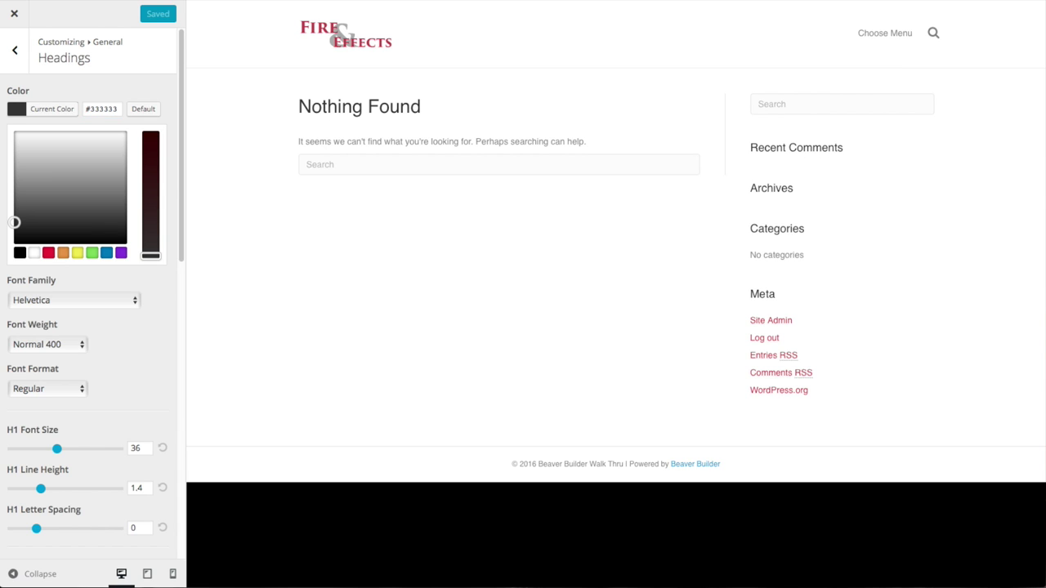
triple_click(108, 110)
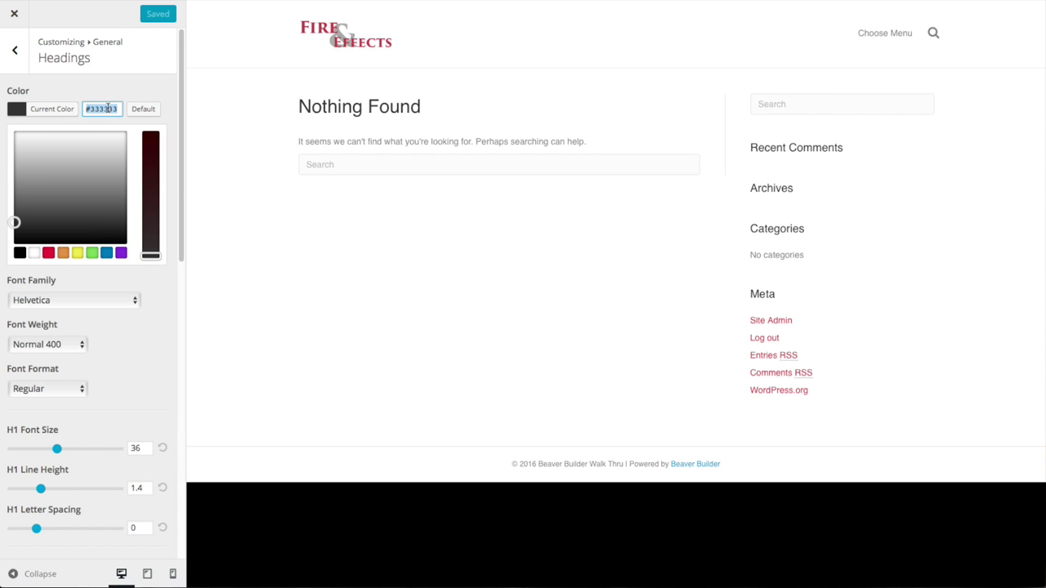
key(BackSpace)
click(108, 92)
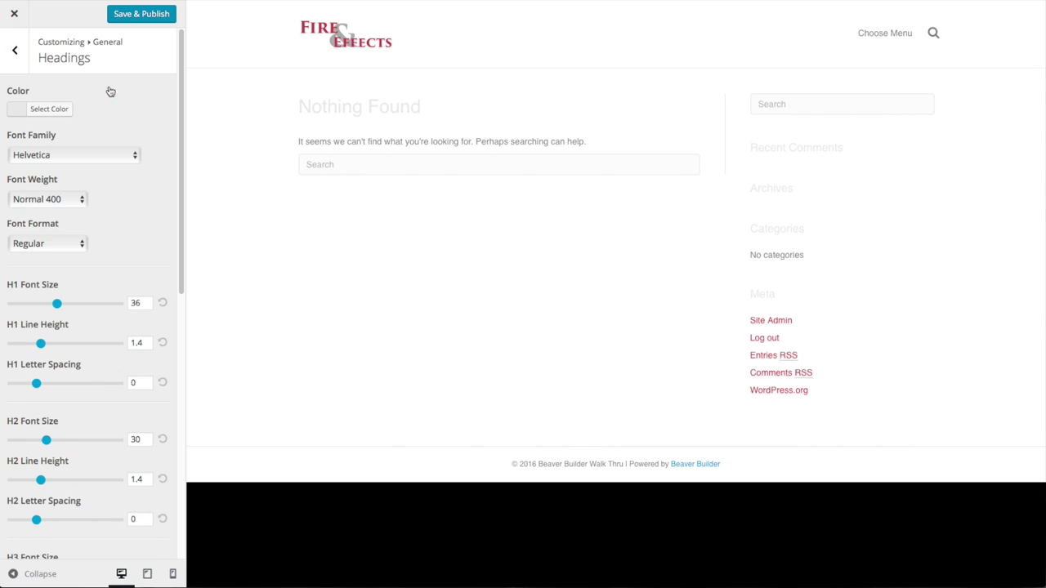
Set the font family of the headings to the Google font Lato
click(118, 157)
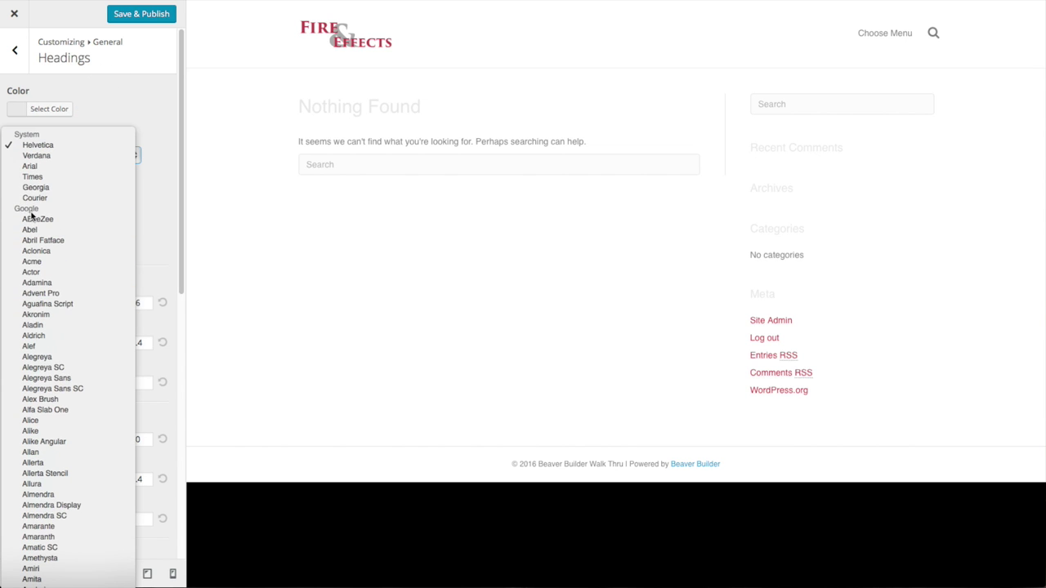
scroll(110, 312, down, 10)
scroll(109, 312, down, 15)
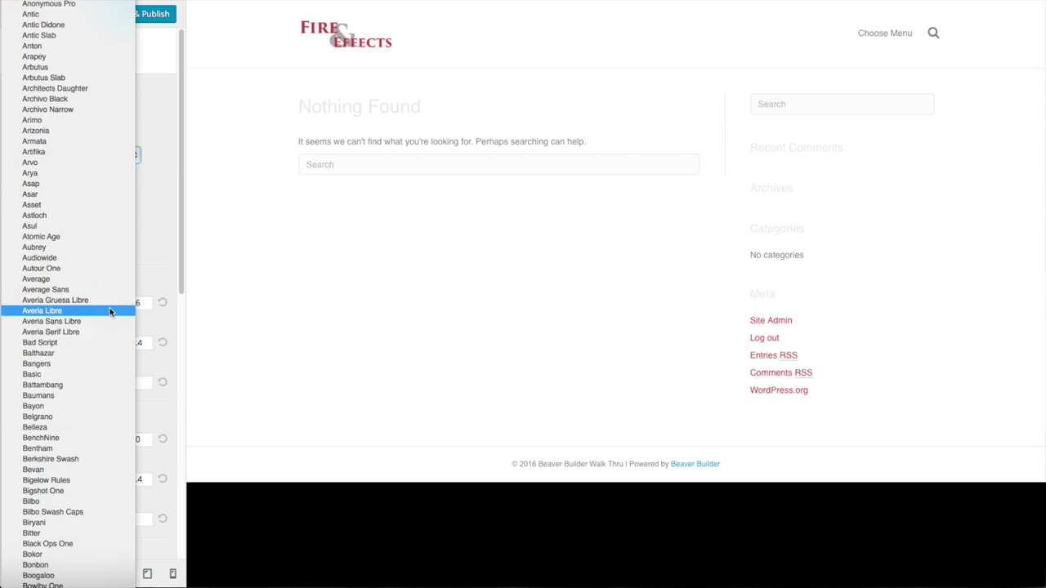
scroll(108, 309, down, 20)
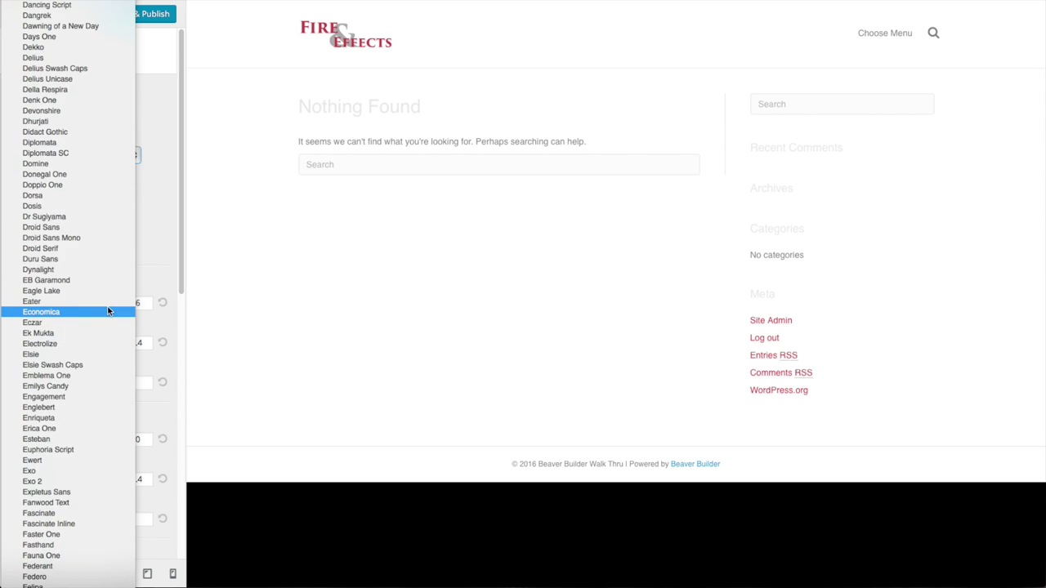
scroll(108, 311, down, 8)
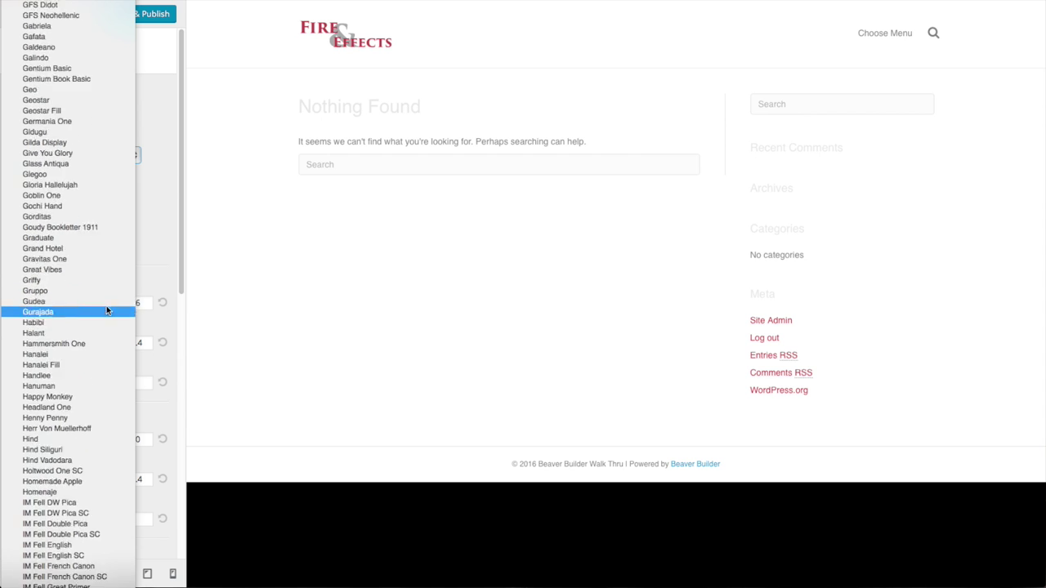
scroll(110, 324, down, 4)
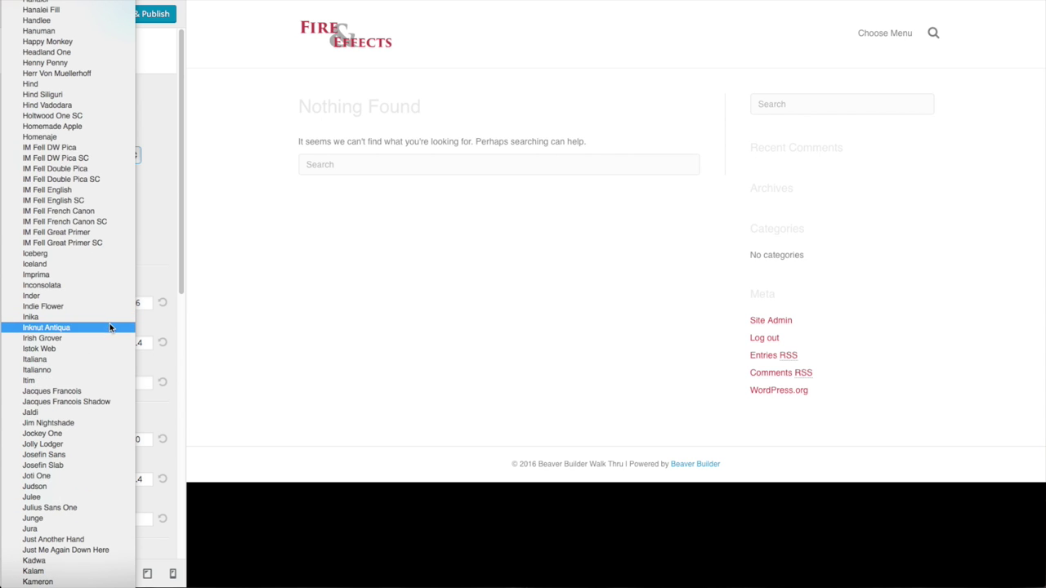
scroll(107, 325, down, 8)
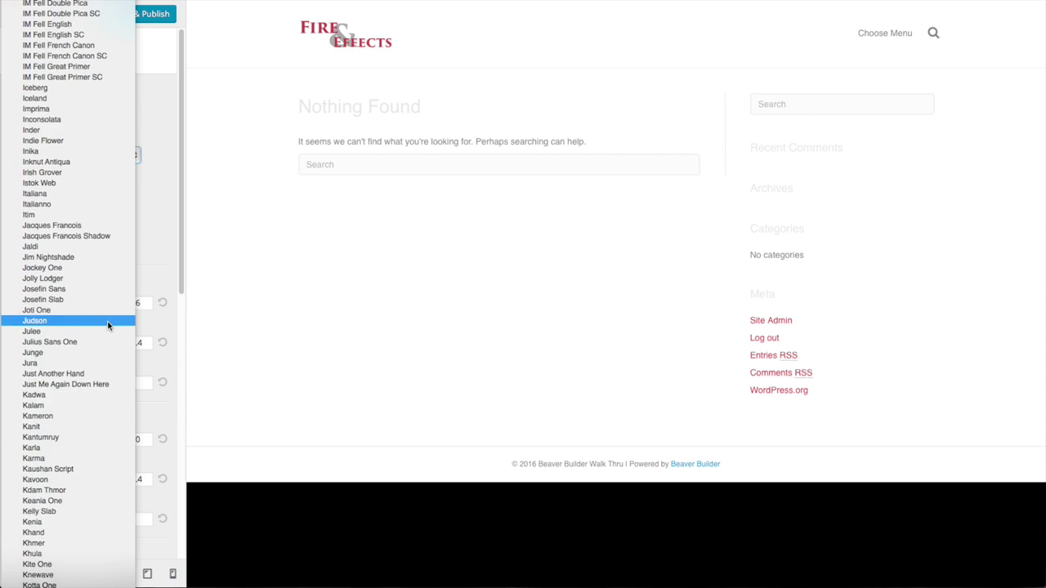
scroll(107, 326, down, 1)
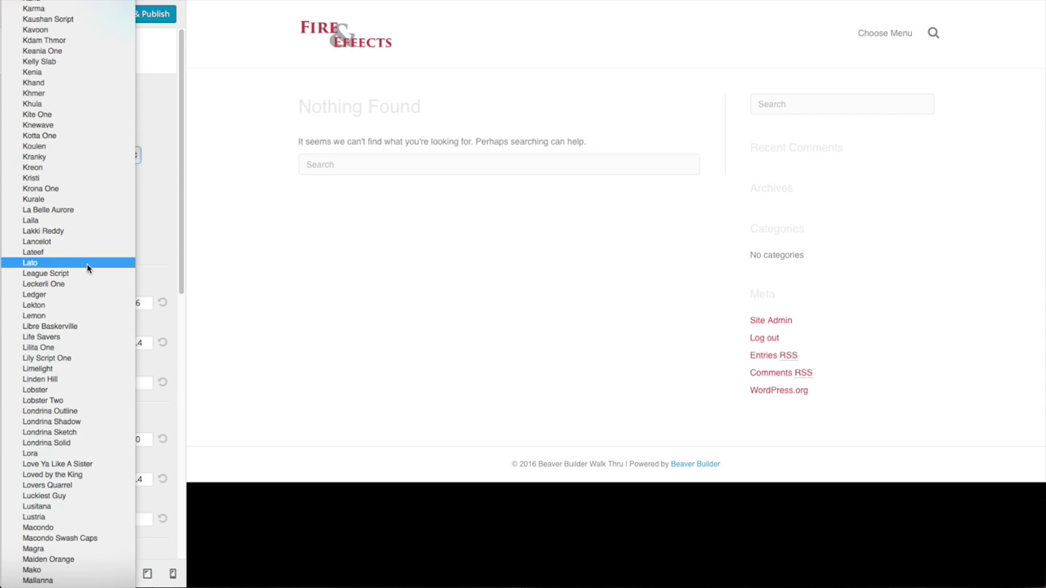
click(57, 263)
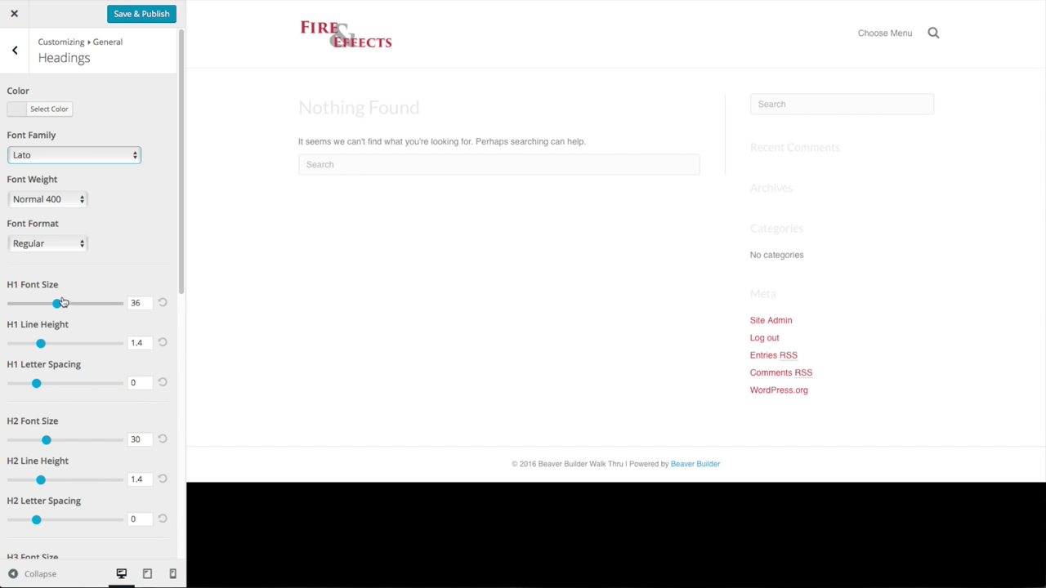
scroll(65, 306, down, 2)
scroll(67, 326, down, 2)
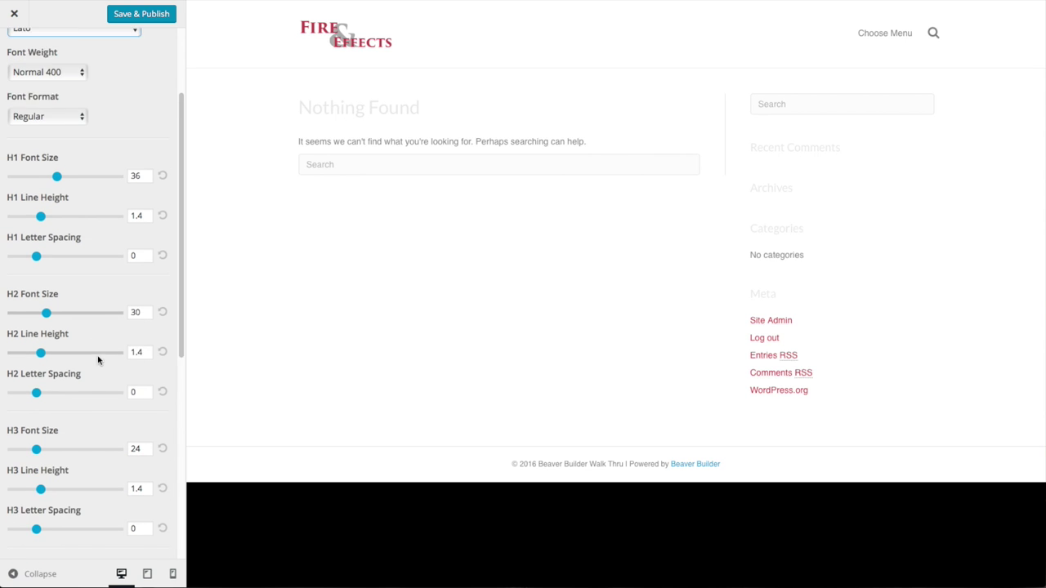
Increase the heading font sizes, with H1 at 40 and H2 at 34, enlarge the lower heading levels too, and publish the changes
drag(57, 144, 63, 146)
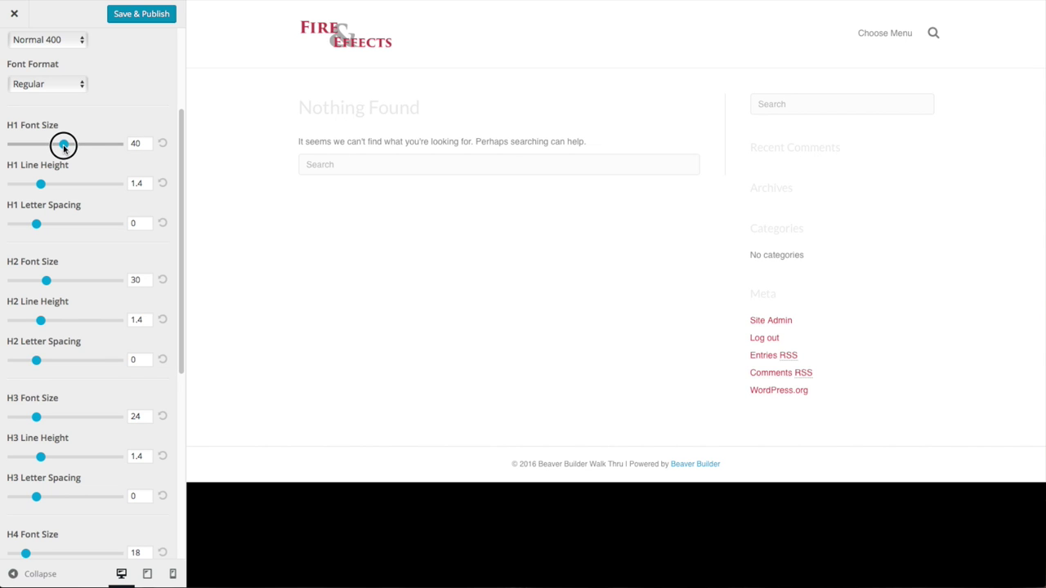
drag(45, 280, 55, 283)
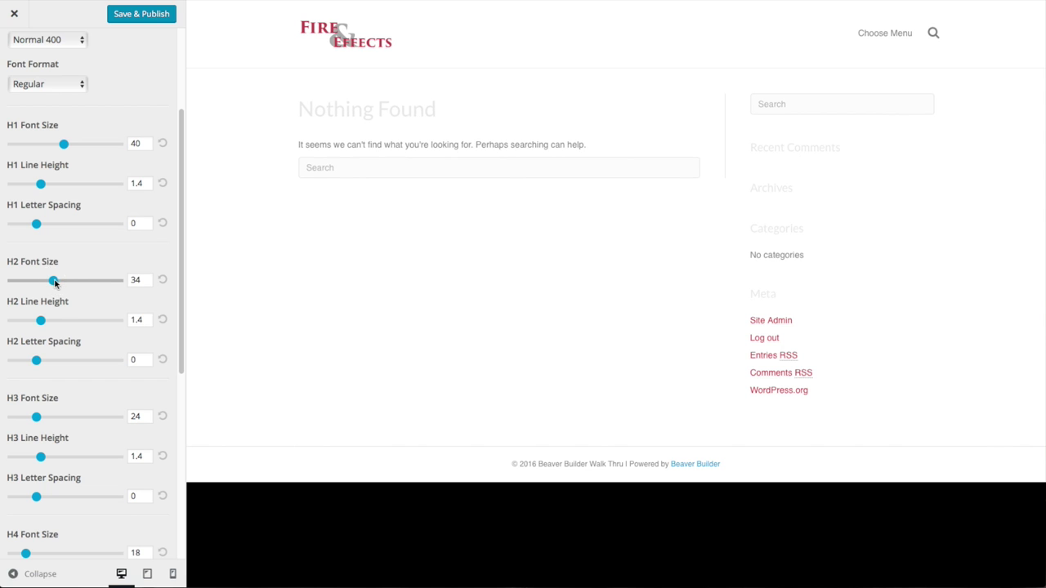
scroll(98, 301, down, 4)
drag(35, 246, 43, 247)
scroll(69, 317, down, 1)
drag(25, 339, 26, 330)
scroll(61, 357, down, 3)
drag(20, 464, 35, 450)
scroll(37, 448, up, 10)
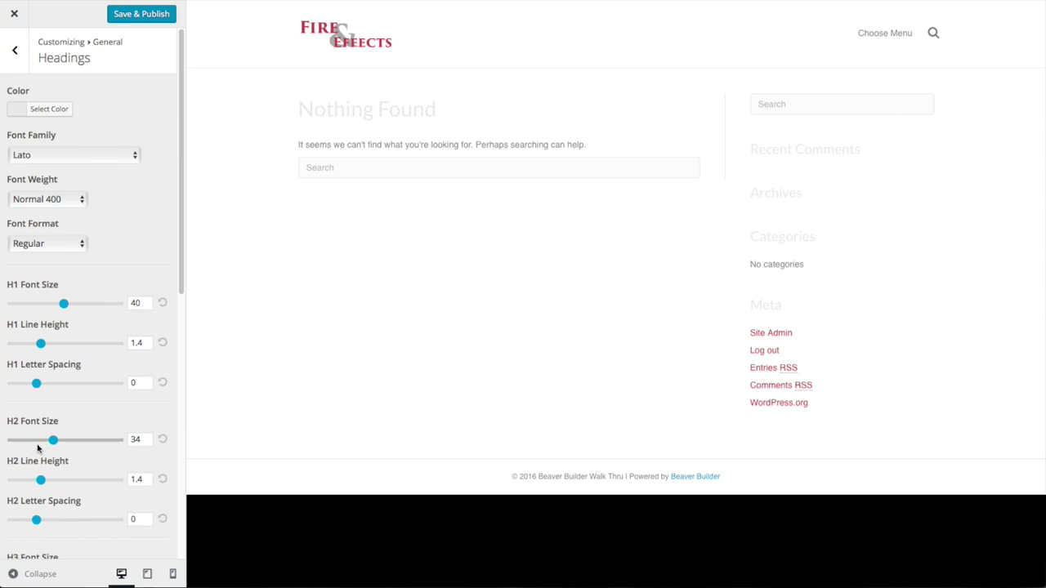
click(136, 14)
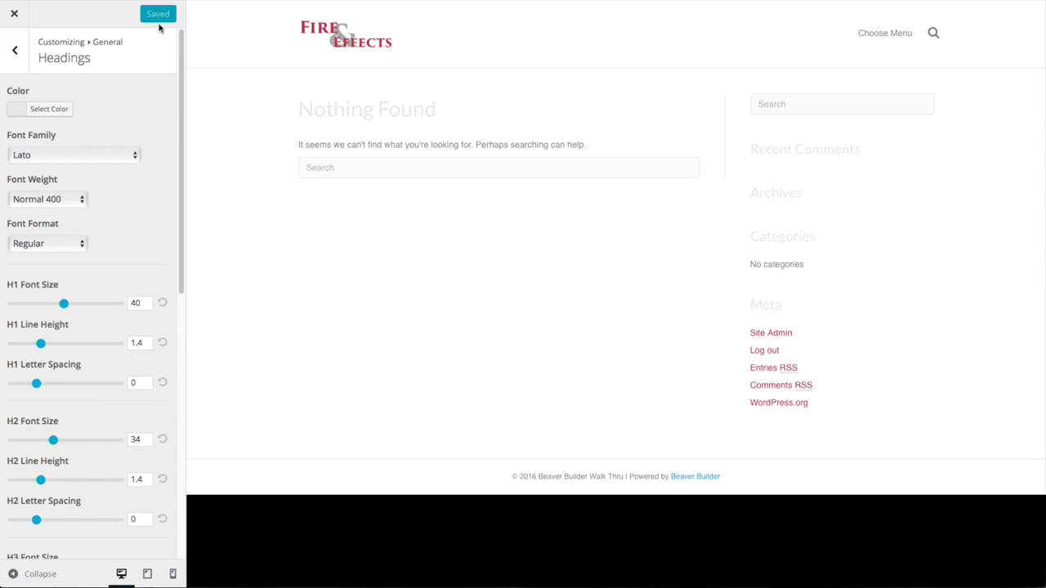
Change the general body text color to the copied very light gray
click(17, 50)
click(42, 203)
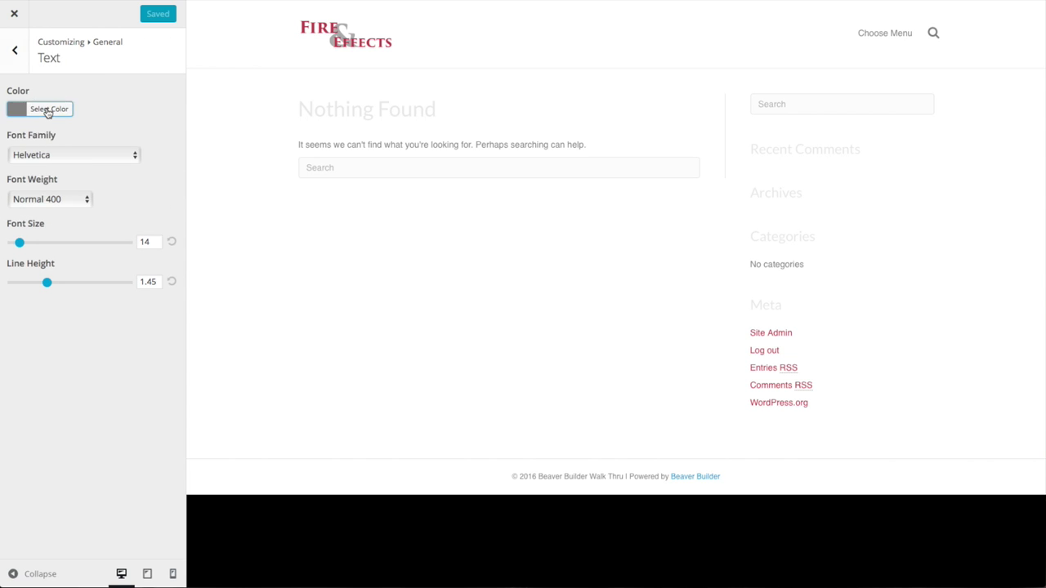
click(47, 108)
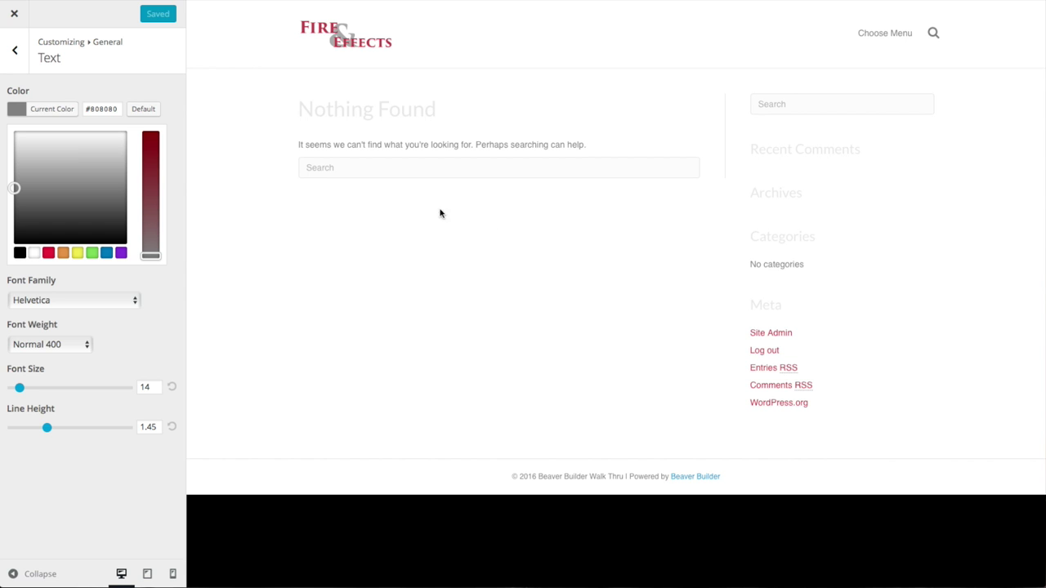
double_click(110, 111)
right_click(111, 111)
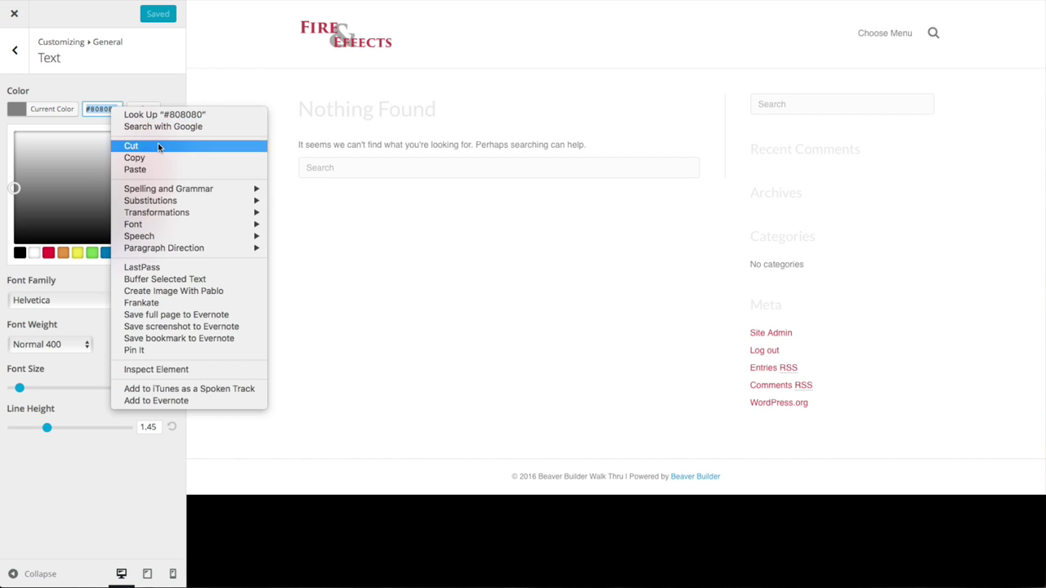
click(176, 171)
click(143, 109)
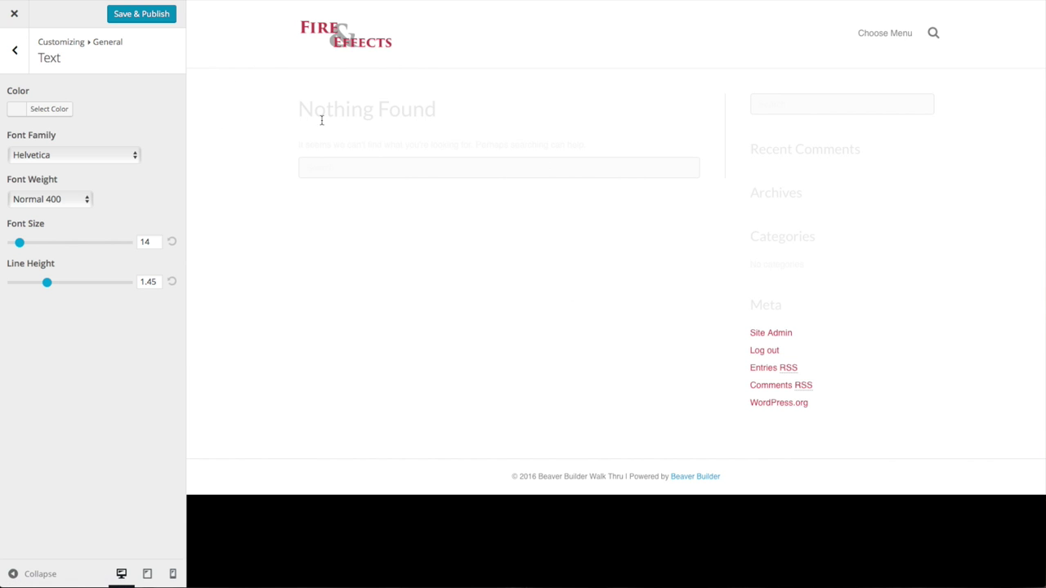
Set the general text font size to 16 and publish the changes
drag(20, 243, 22, 243)
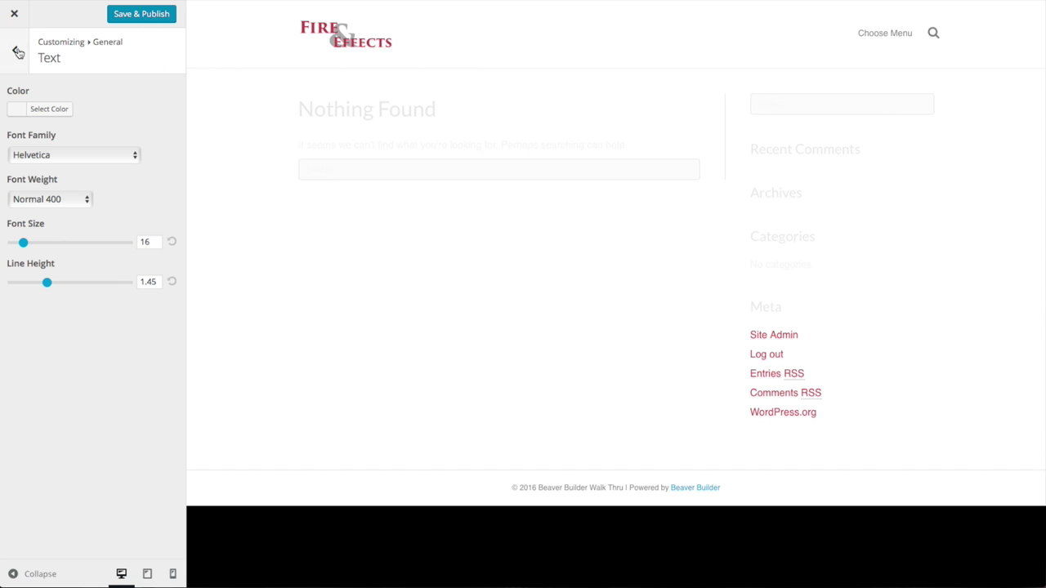
click(124, 14)
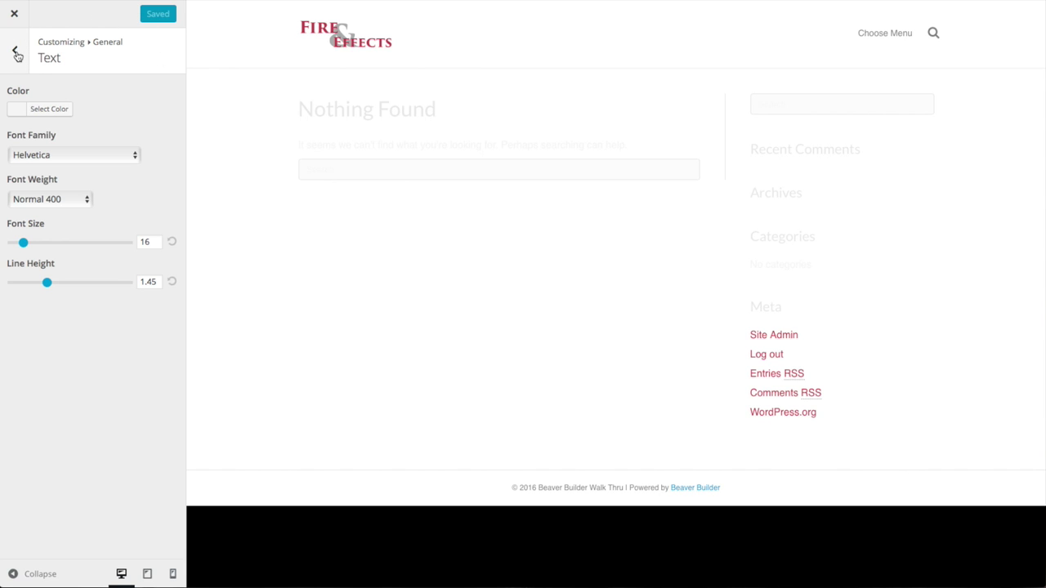
click(17, 54)
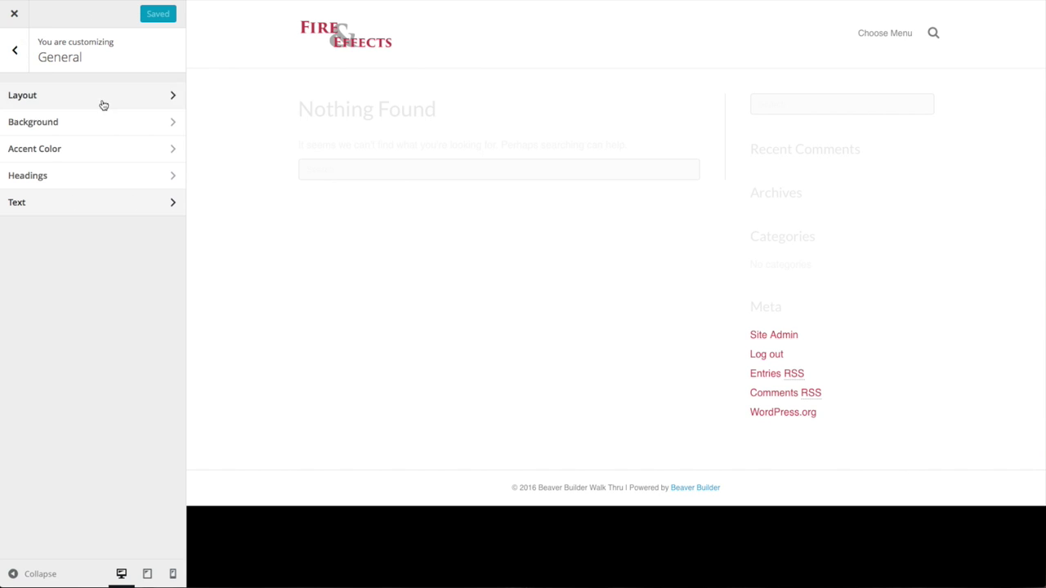
Try a 1 Column top bar layout for the header with Text & Social Icons as the column content
click(16, 50)
click(73, 202)
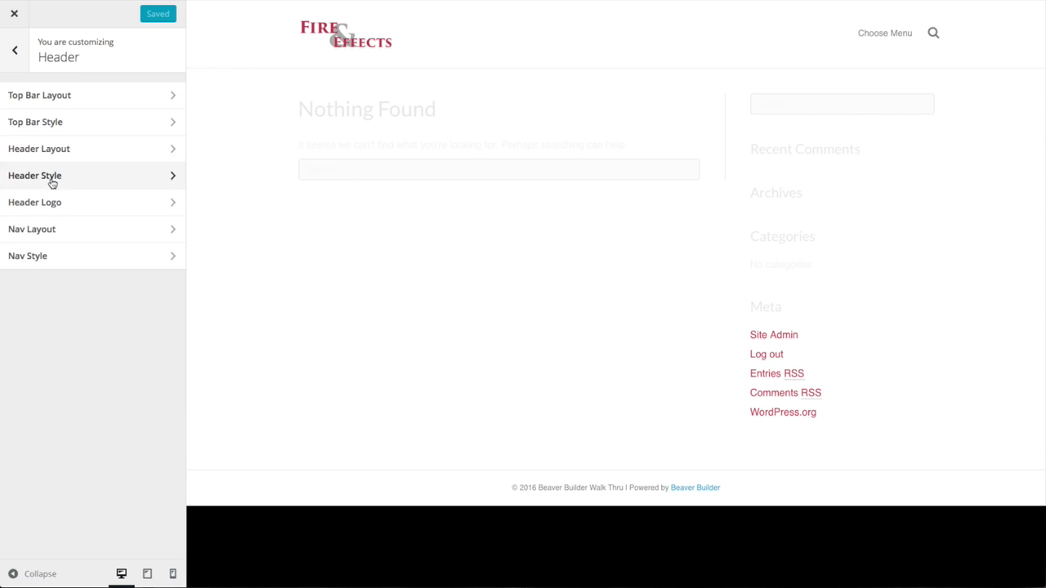
click(63, 104)
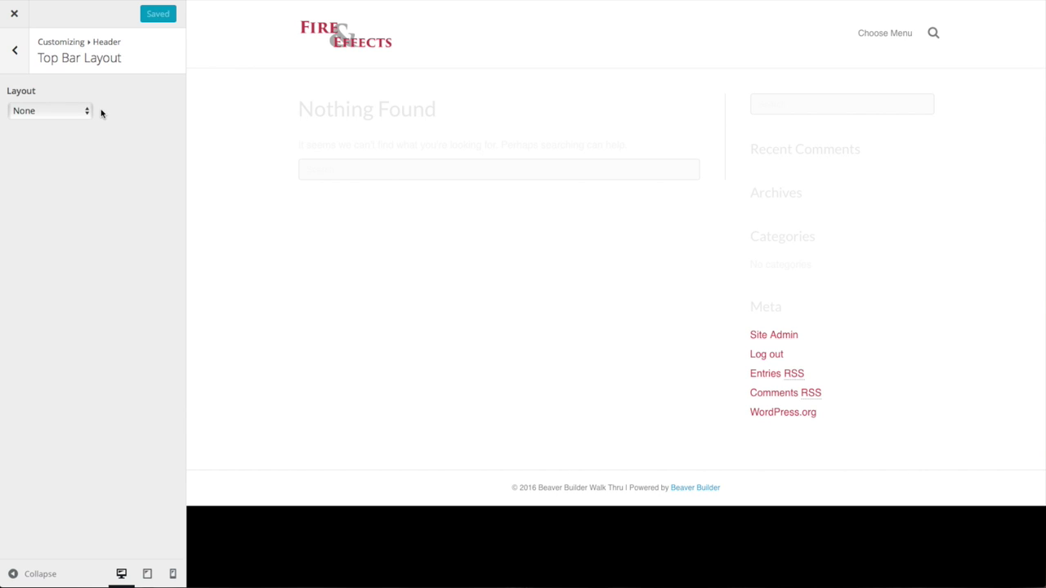
click(82, 112)
click(61, 123)
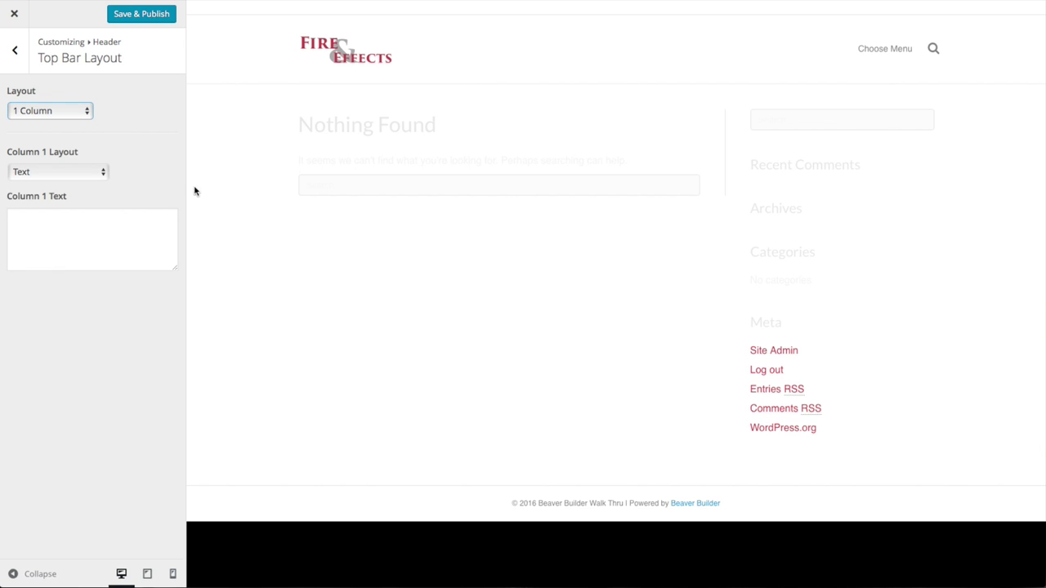
click(96, 173)
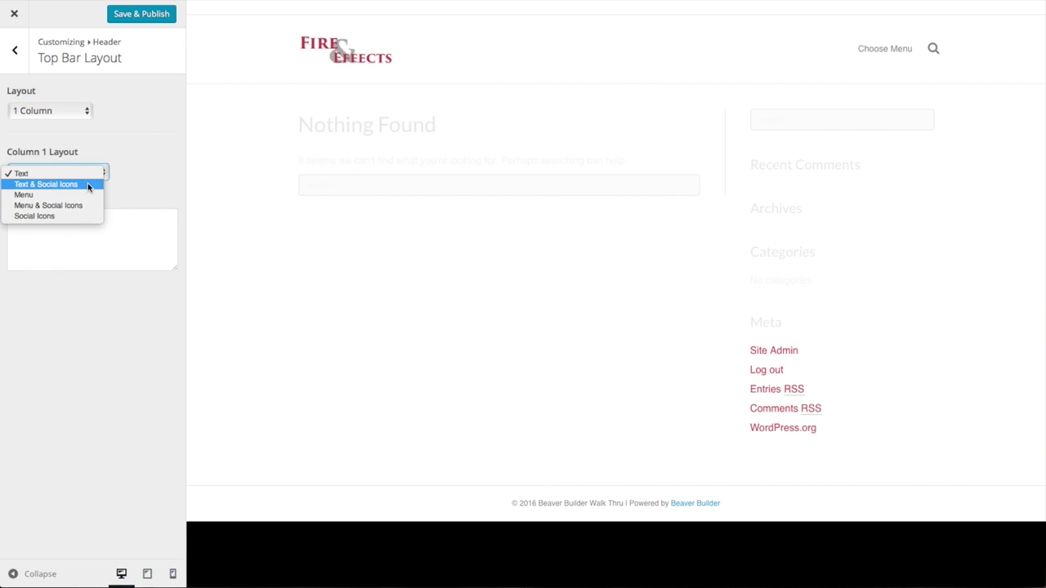
click(86, 184)
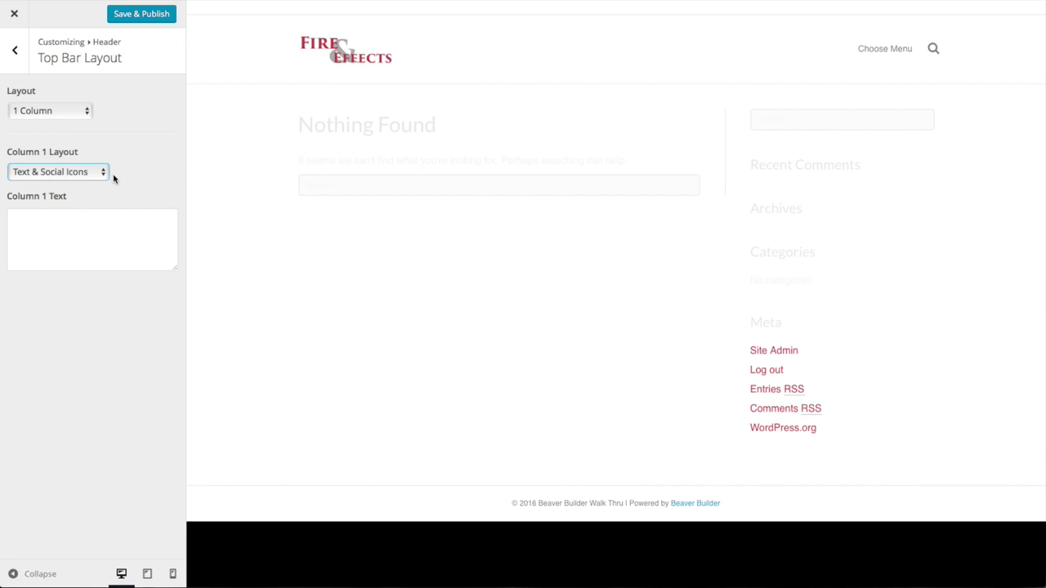
Check the other content options for the top bar column and set the top bar layout back to None
click(101, 173)
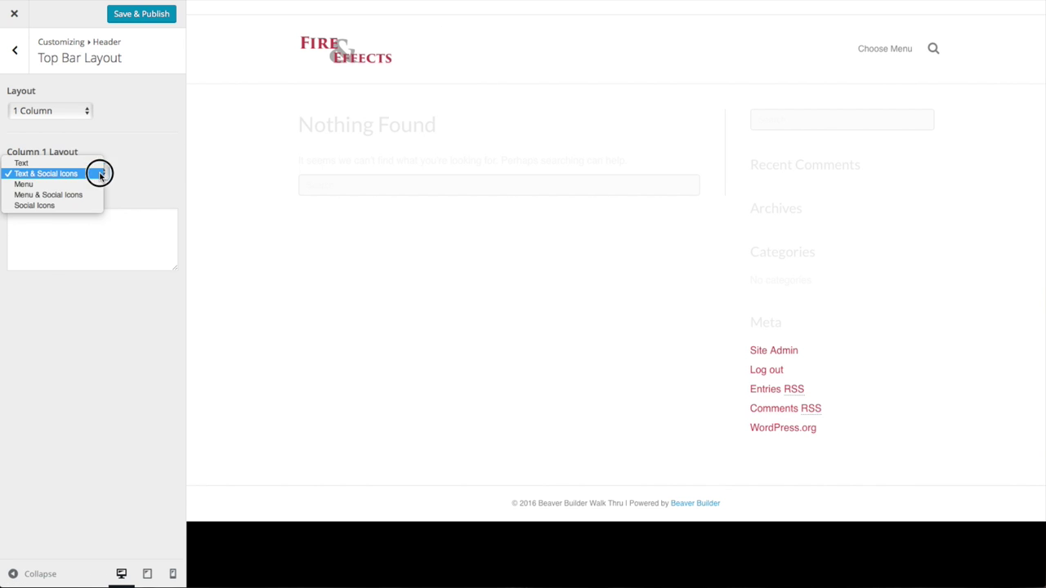
click(58, 185)
click(96, 173)
click(81, 120)
click(82, 120)
click(70, 103)
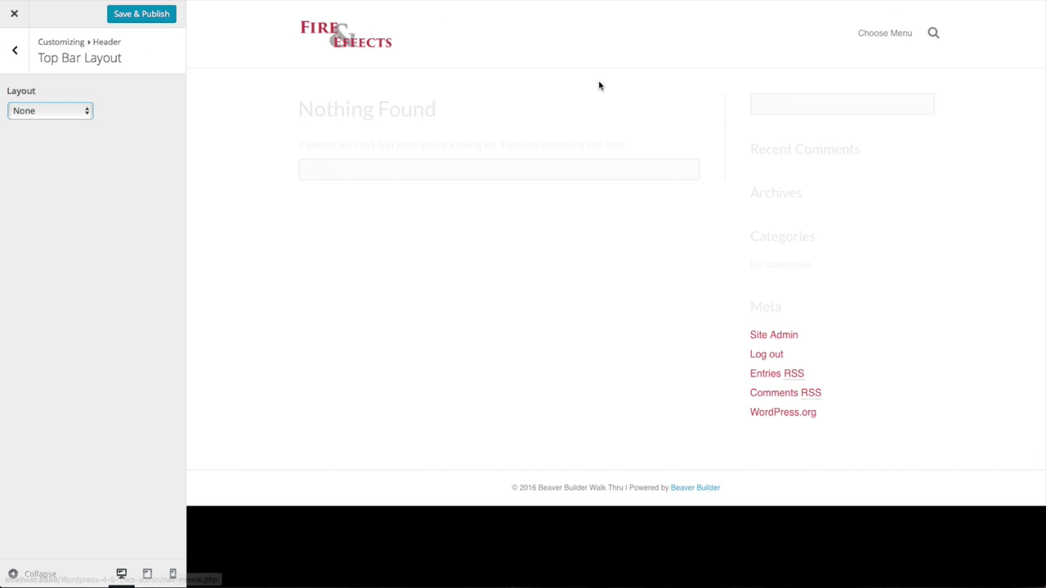
click(16, 52)
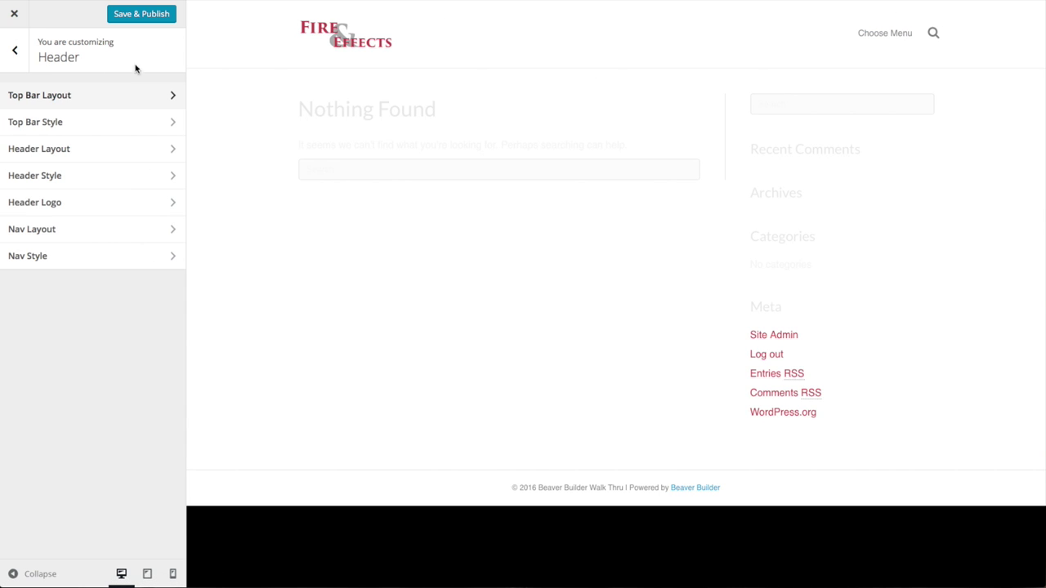
Review the header layout options, keep Nav Right, and set the header padding to 10
click(86, 151)
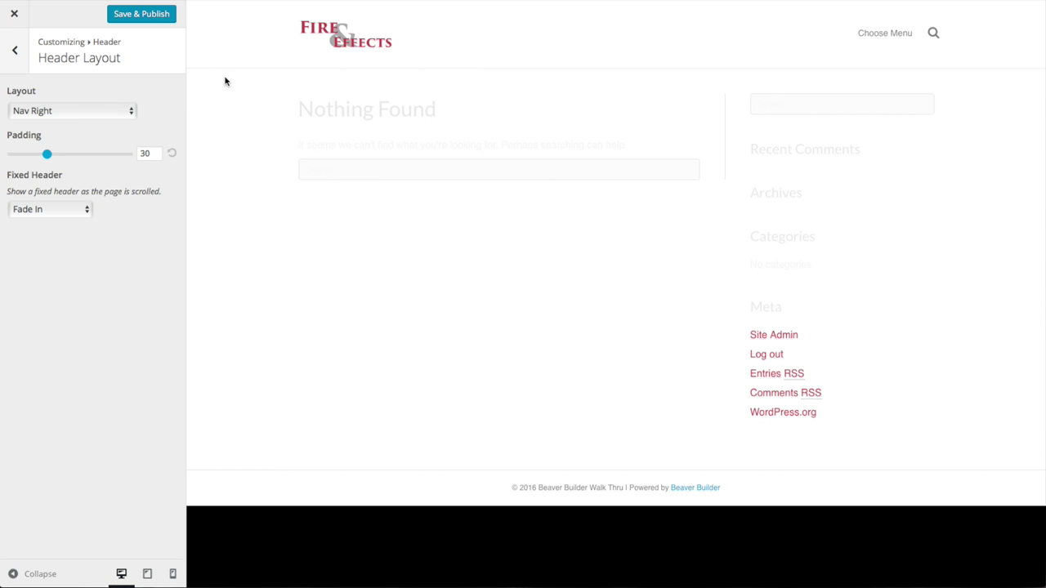
click(128, 111)
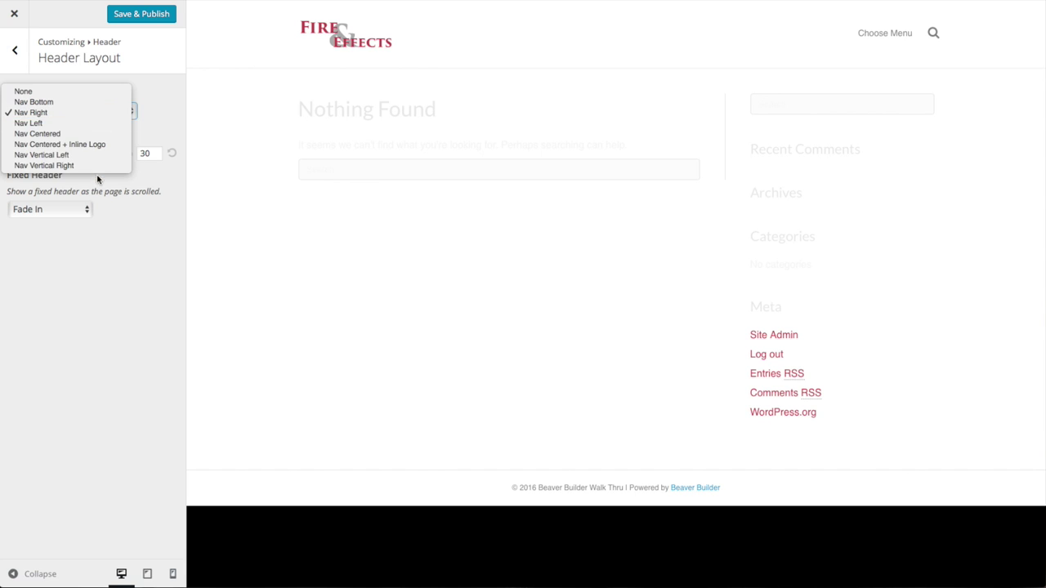
click(168, 119)
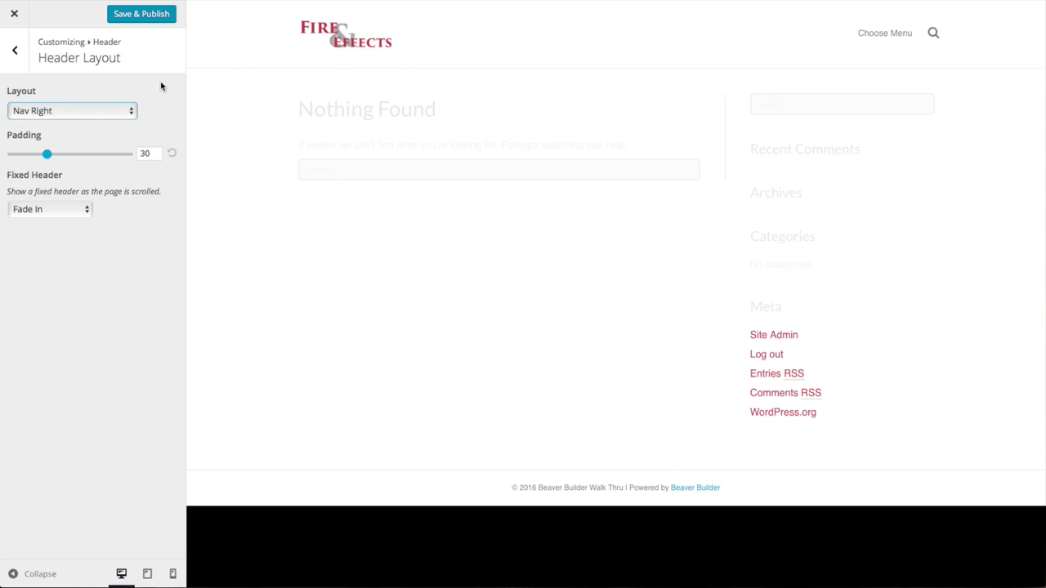
drag(45, 152, 24, 154)
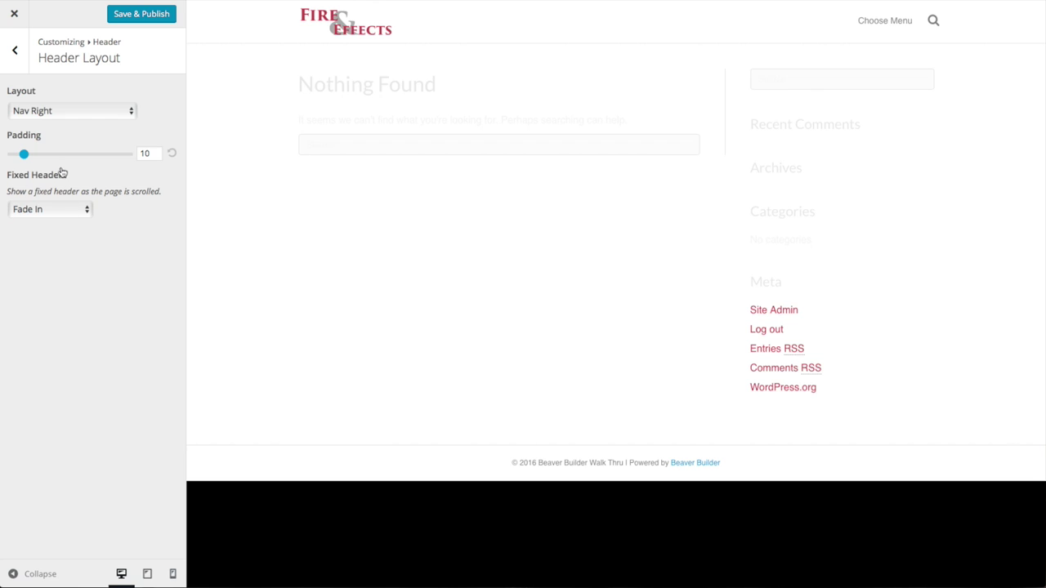
Set the fixed header behavior to Shrink and publish the changes
click(85, 213)
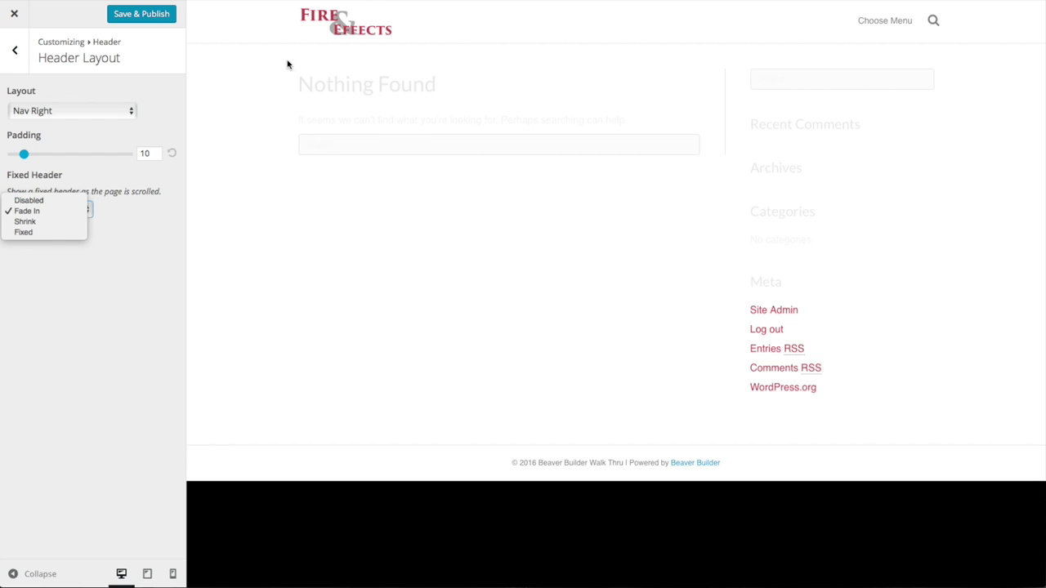
click(45, 224)
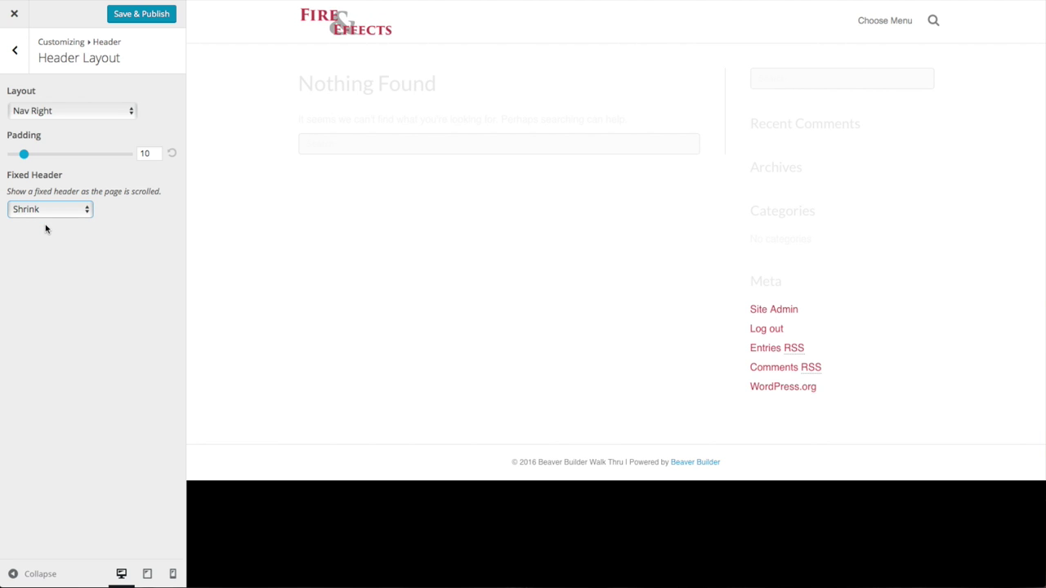
click(131, 13)
click(16, 57)
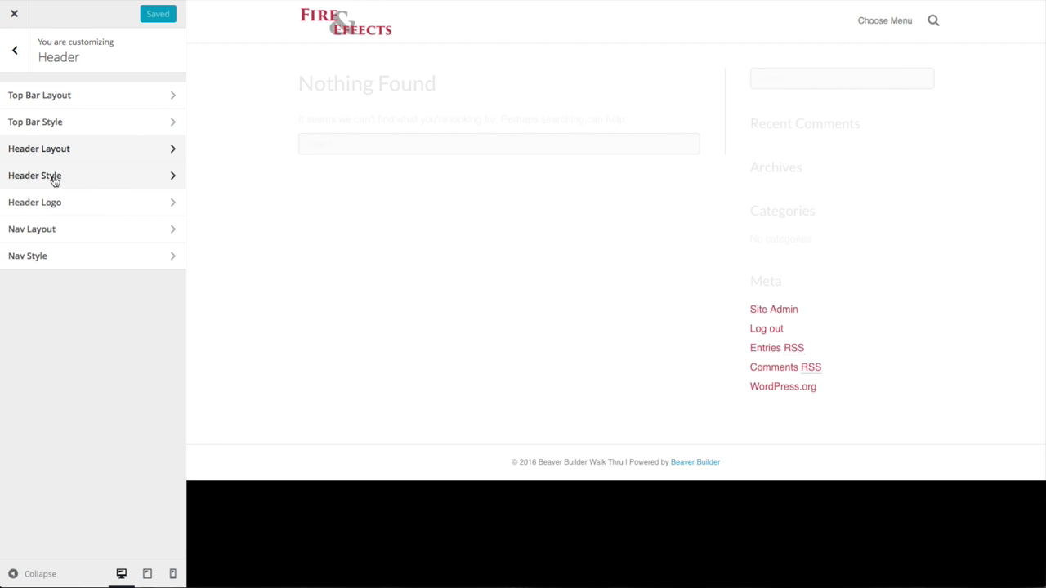
Set the header style's background color to black (#000000)
click(55, 181)
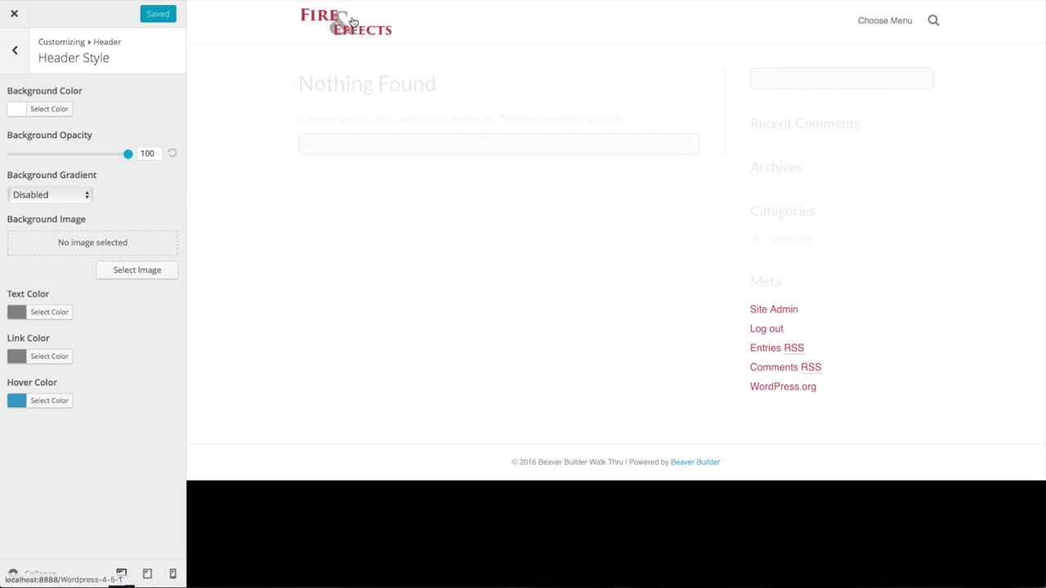
click(57, 112)
click(20, 253)
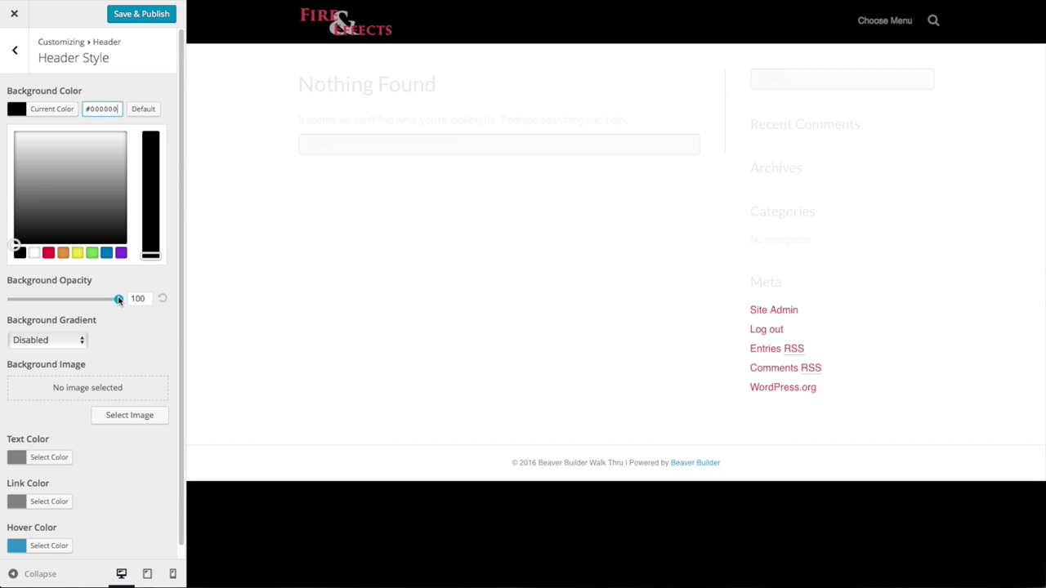
Set the header's text color to white (#ffffff)
scroll(98, 286, down, 1)
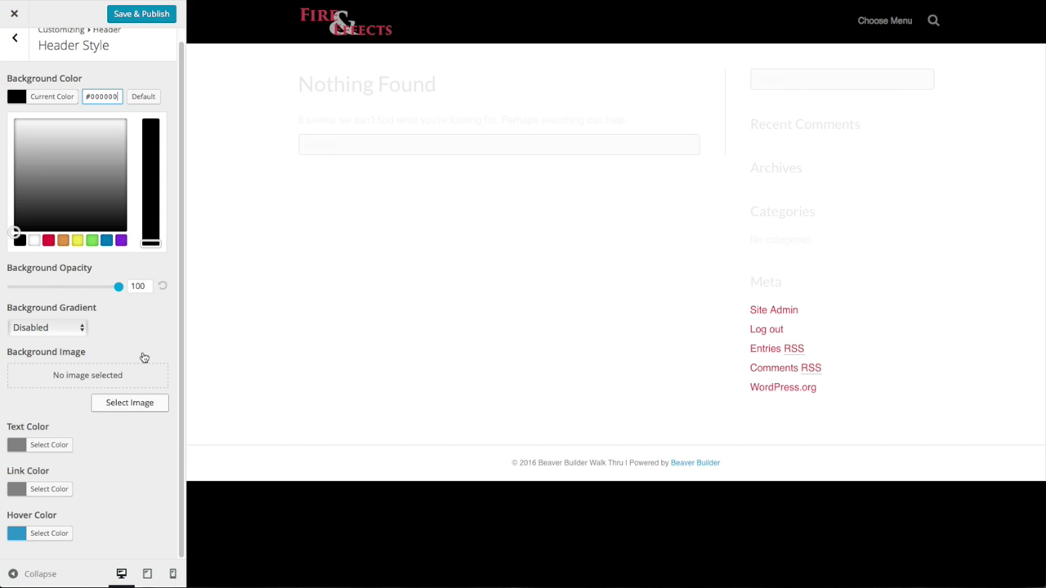
click(51, 448)
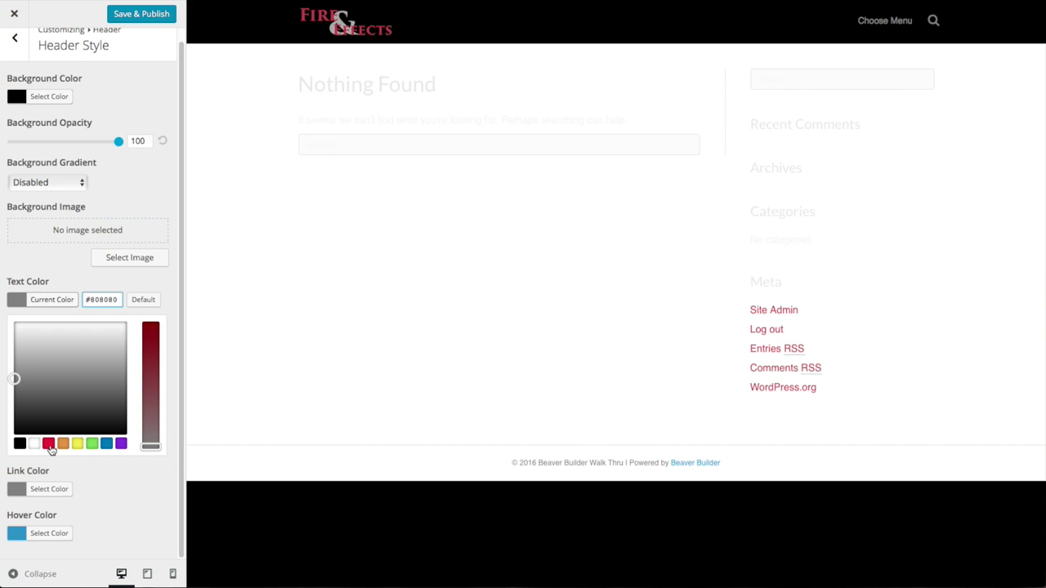
click(34, 444)
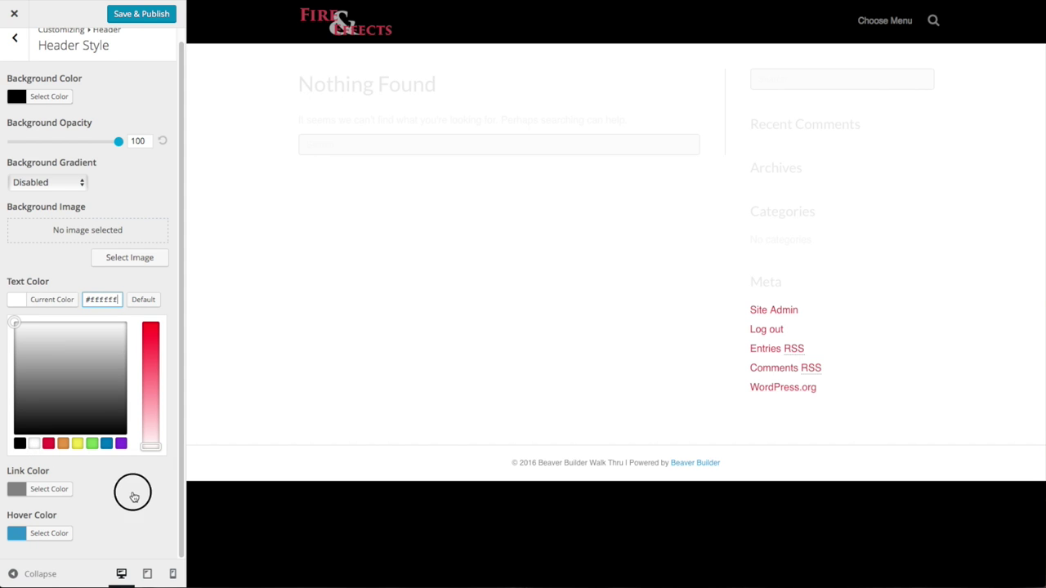
click(114, 500)
Replace the header's link color with the copied crimson color code
click(40, 366)
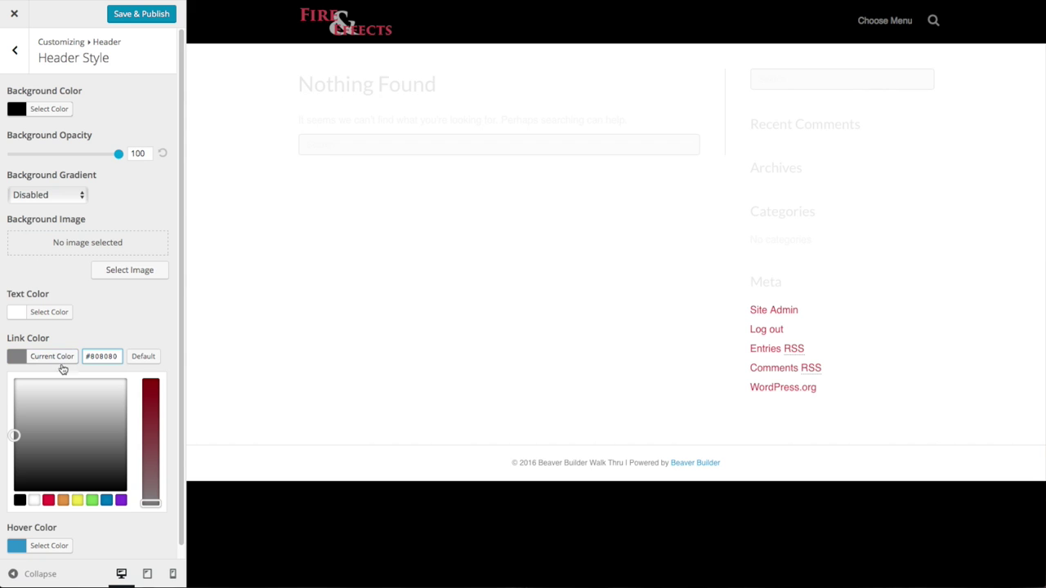
right_click(101, 353)
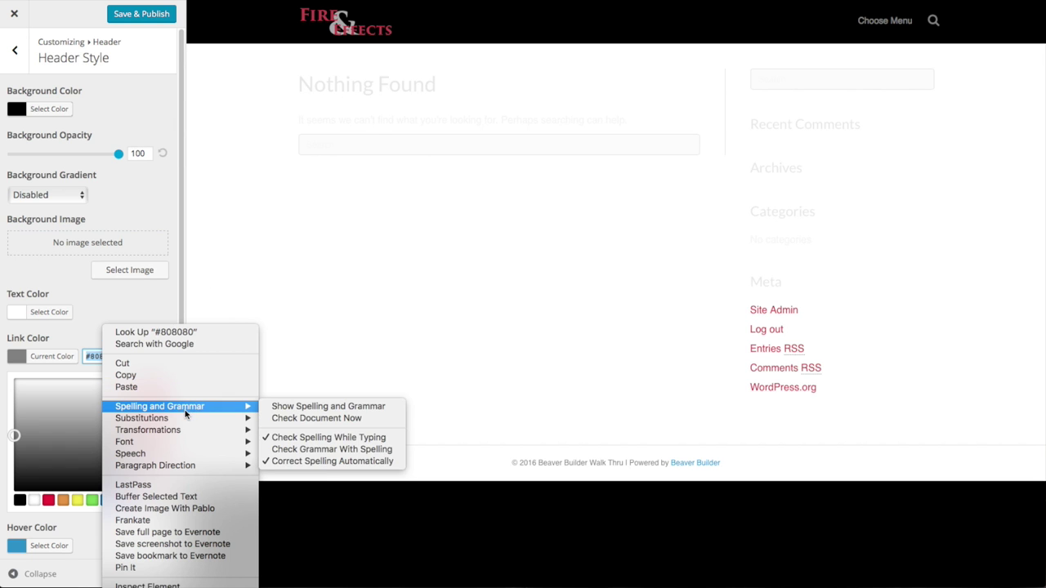
click(126, 387)
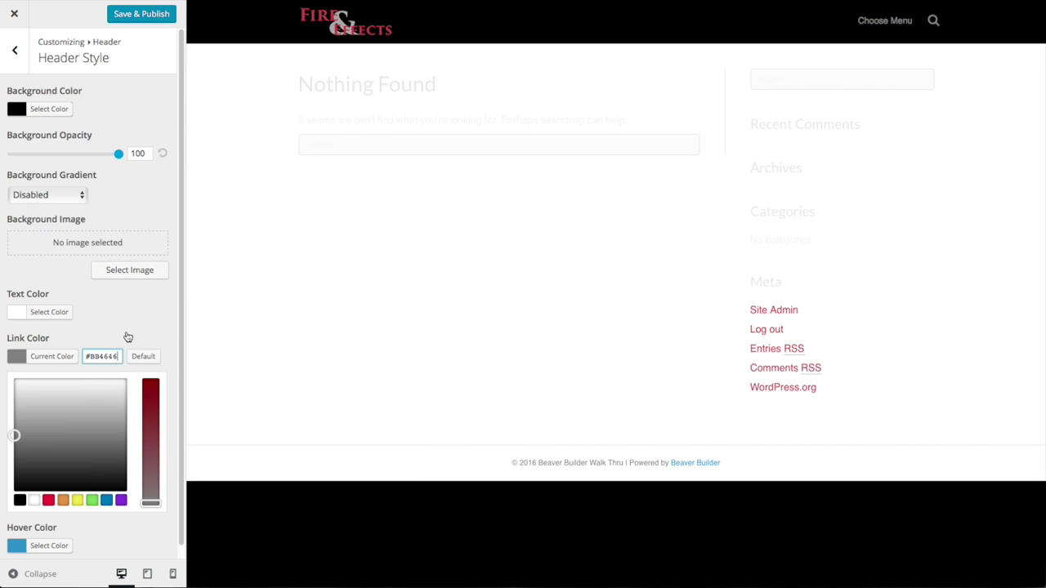
click(131, 324)
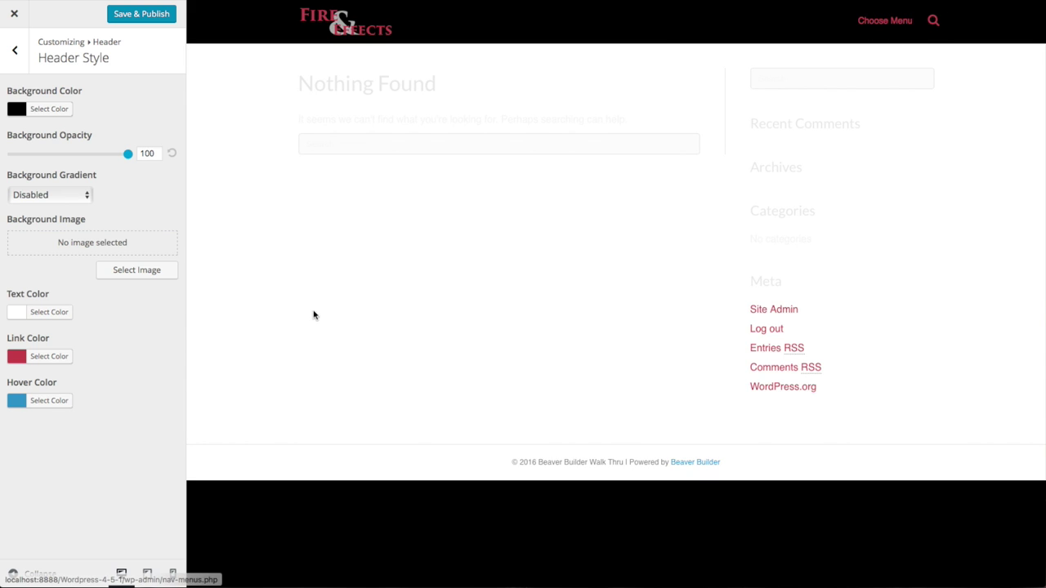
Set the header's hover color to white (#ffffff) and publish the changes
click(68, 402)
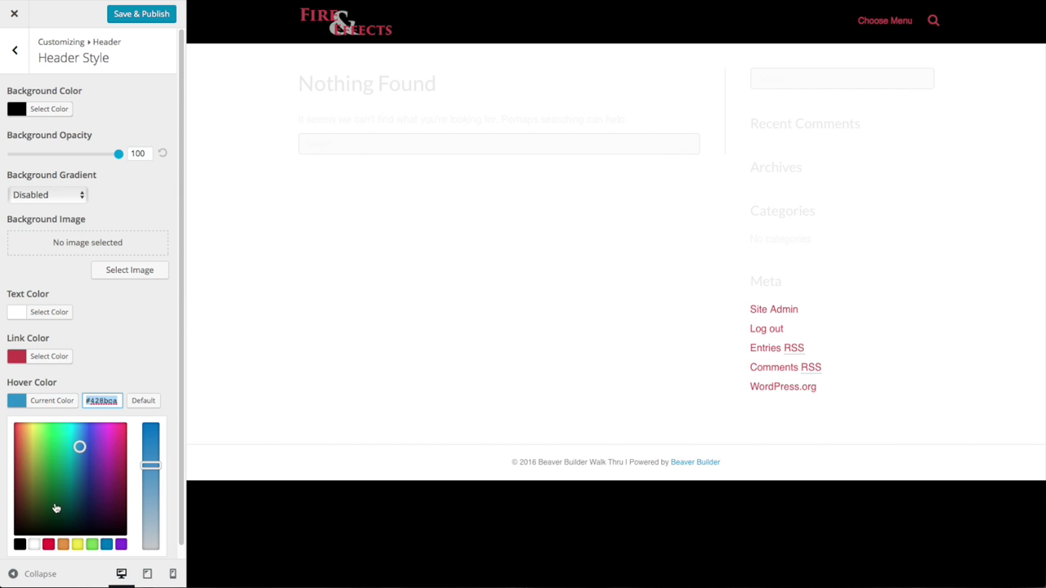
click(33, 544)
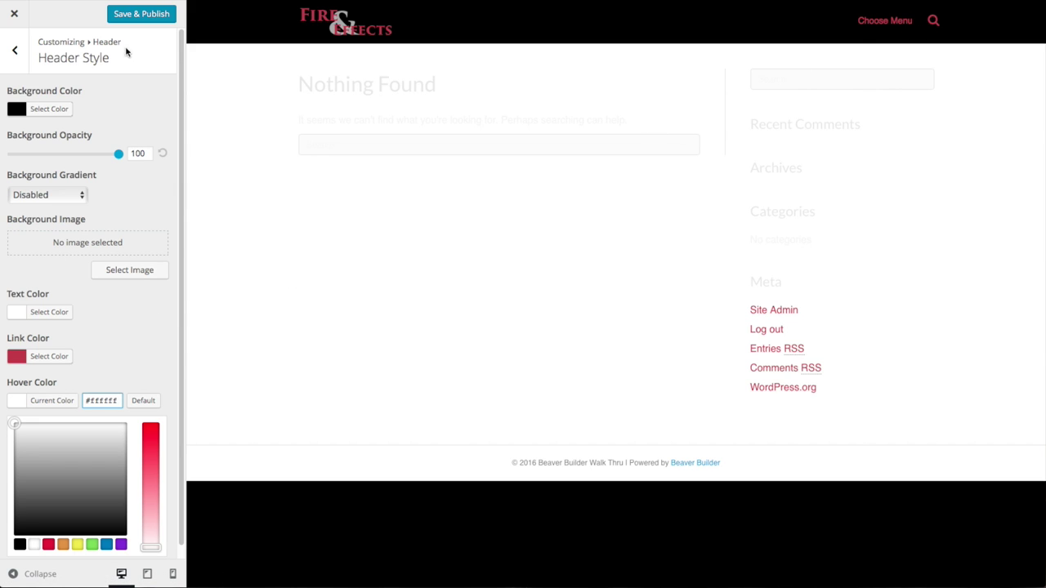
click(143, 17)
key(Escape)
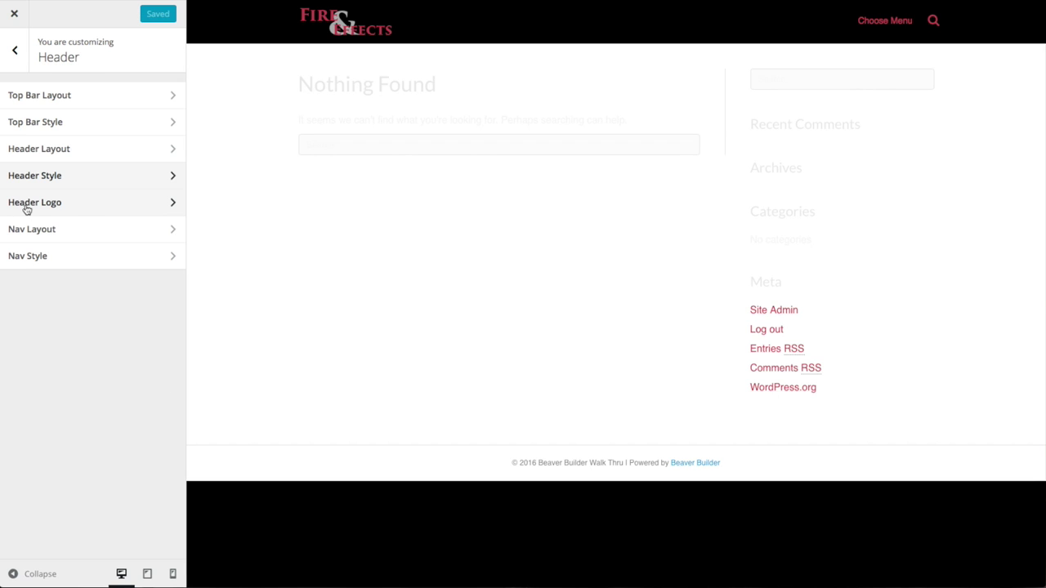
Examine the header's Nav Layout settings, including the available Mobile Nav Toggle options
click(51, 236)
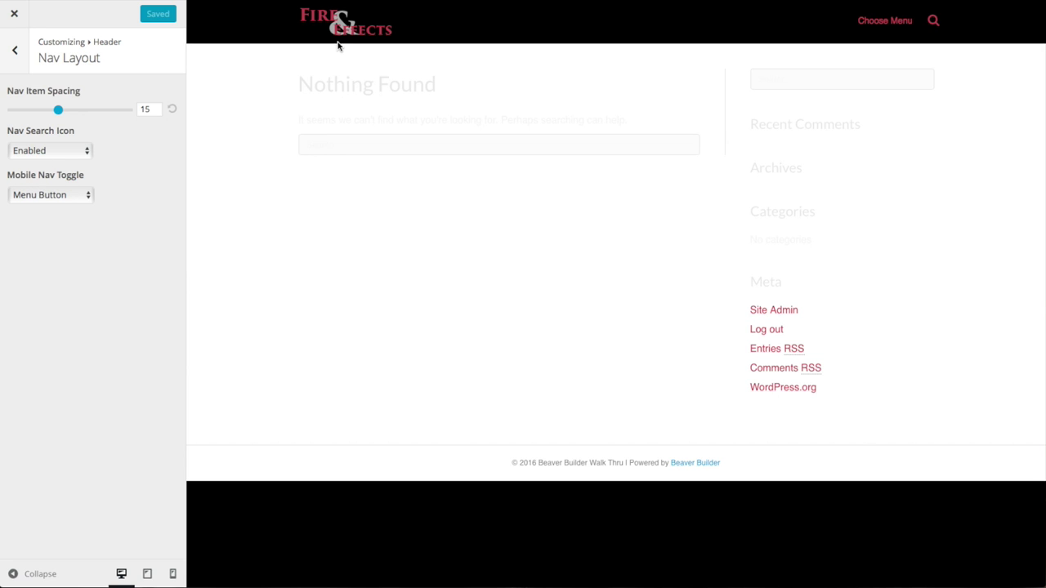
click(72, 198)
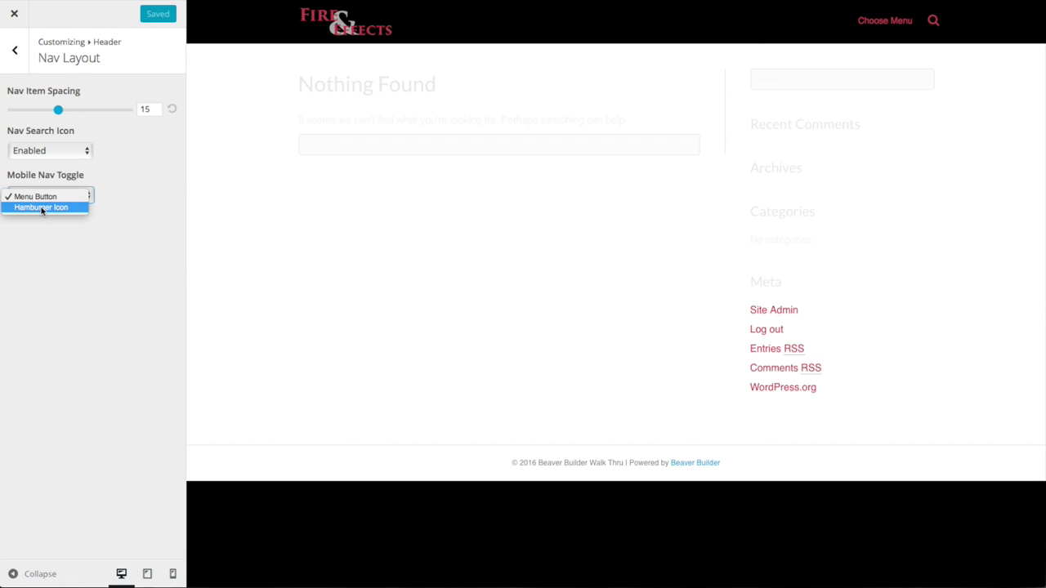
click(112, 244)
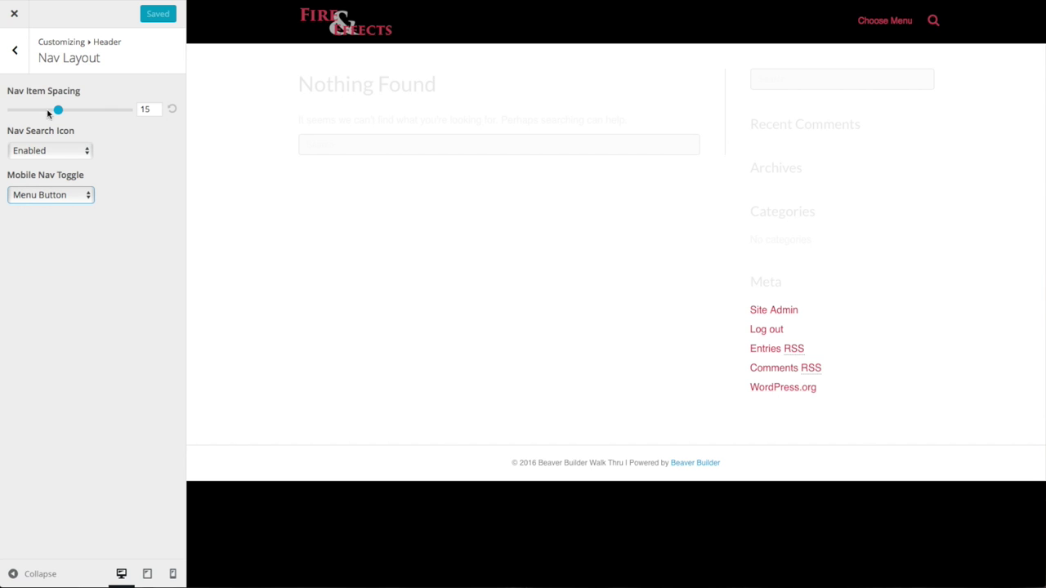
click(19, 57)
Set the header's navigation font to Source Sans Pro at size 16 and publish the changes
click(64, 255)
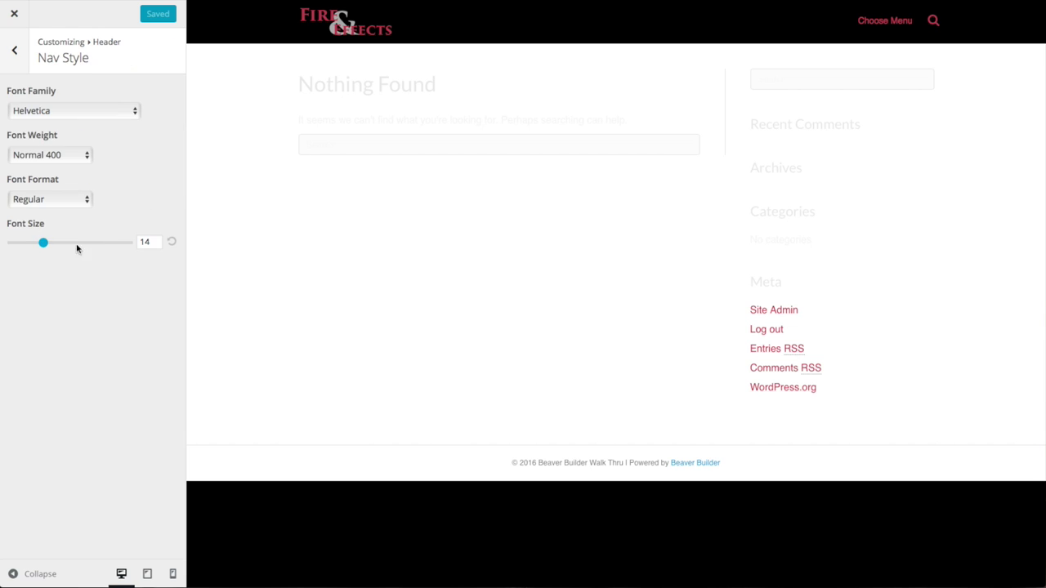
click(130, 112)
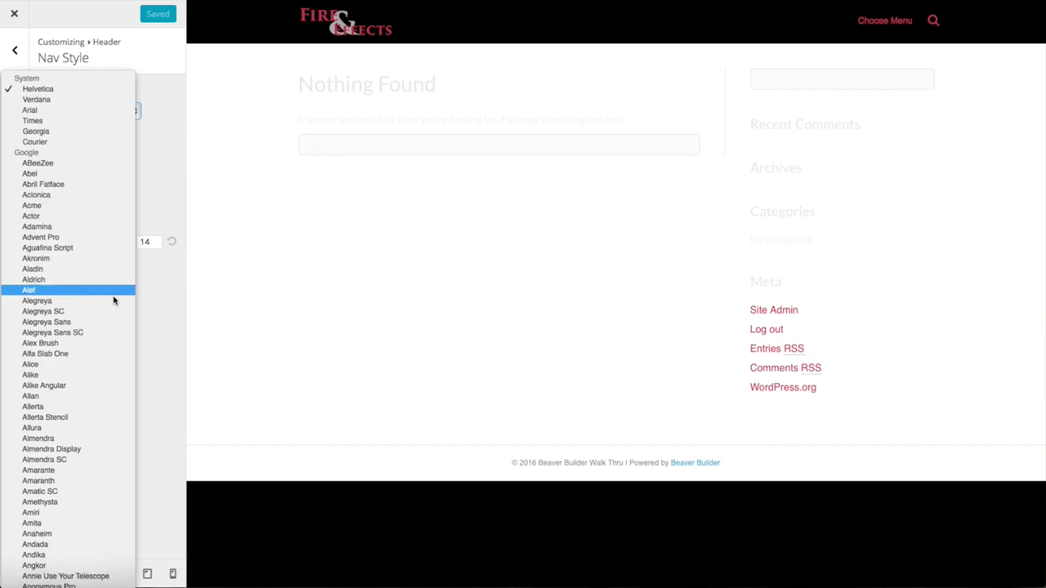
scroll(115, 299, down, 10)
scroll(115, 301, down, 20)
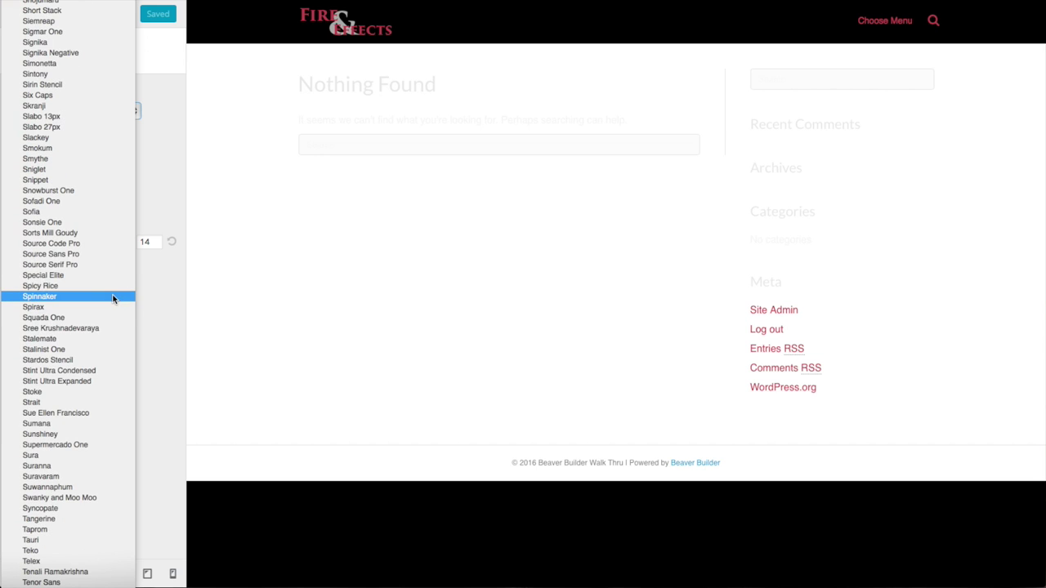
click(79, 254)
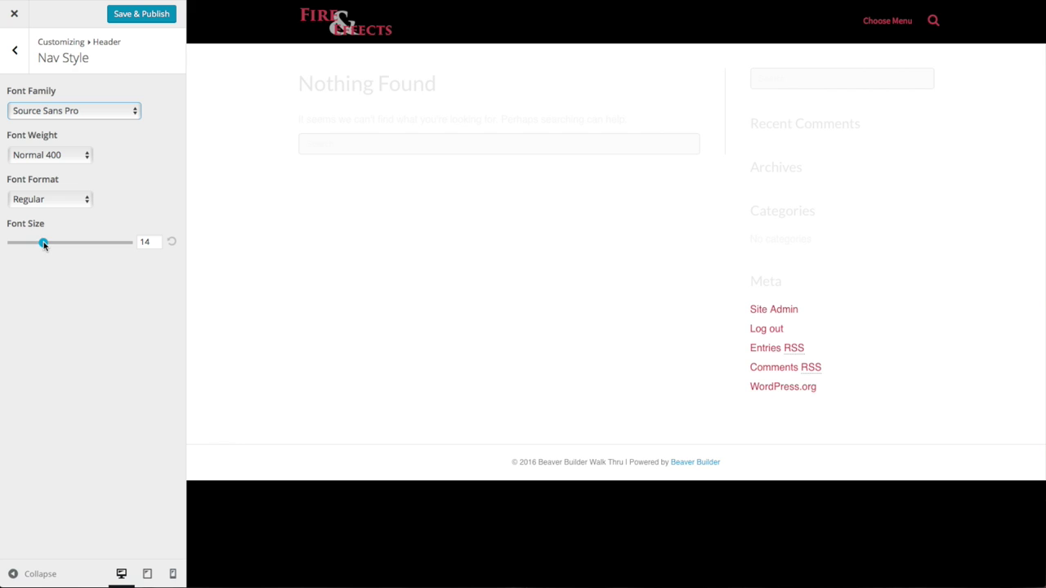
drag(43, 243, 56, 244)
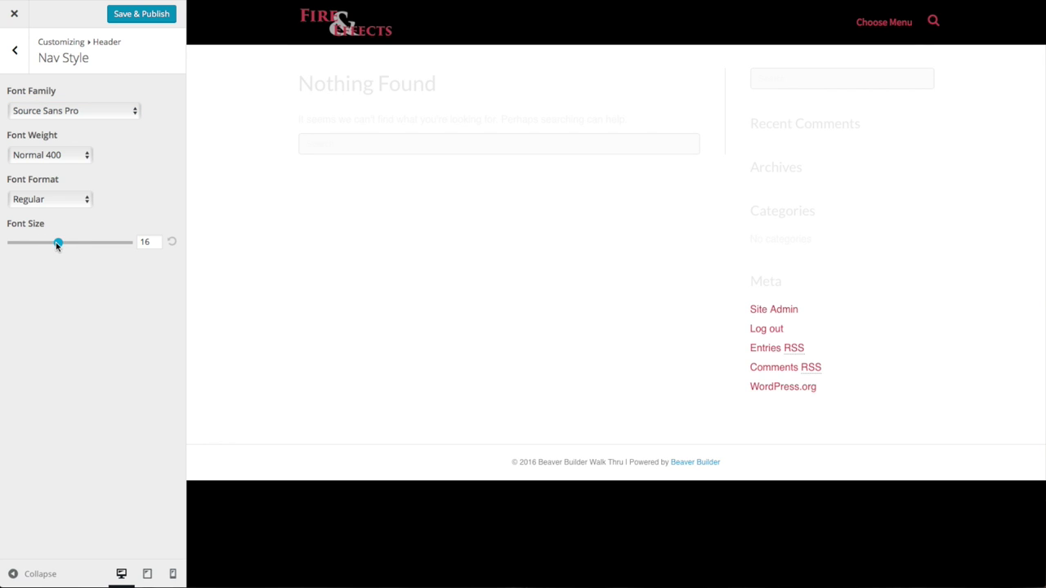
click(136, 18)
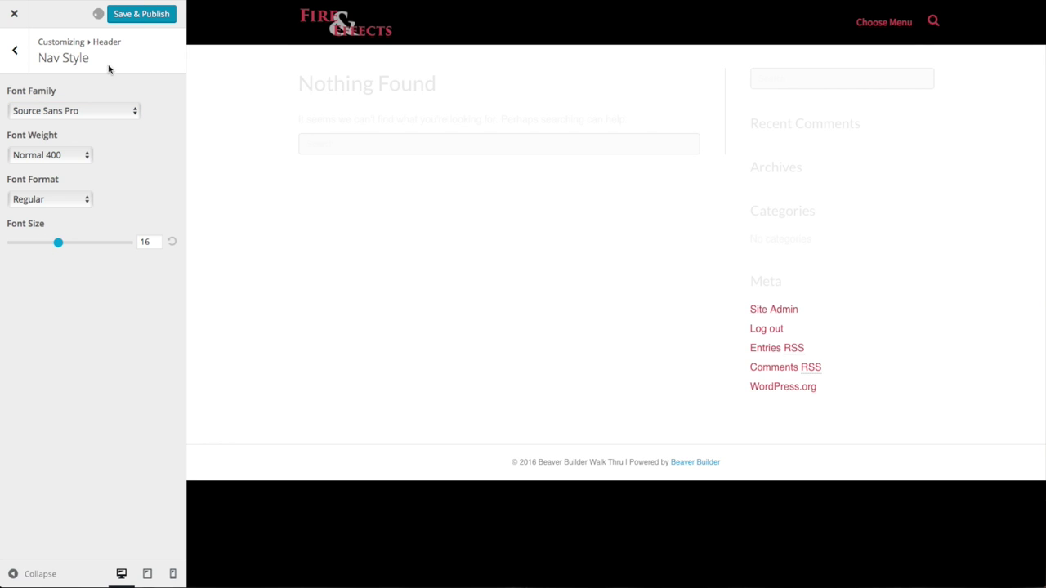
click(14, 50)
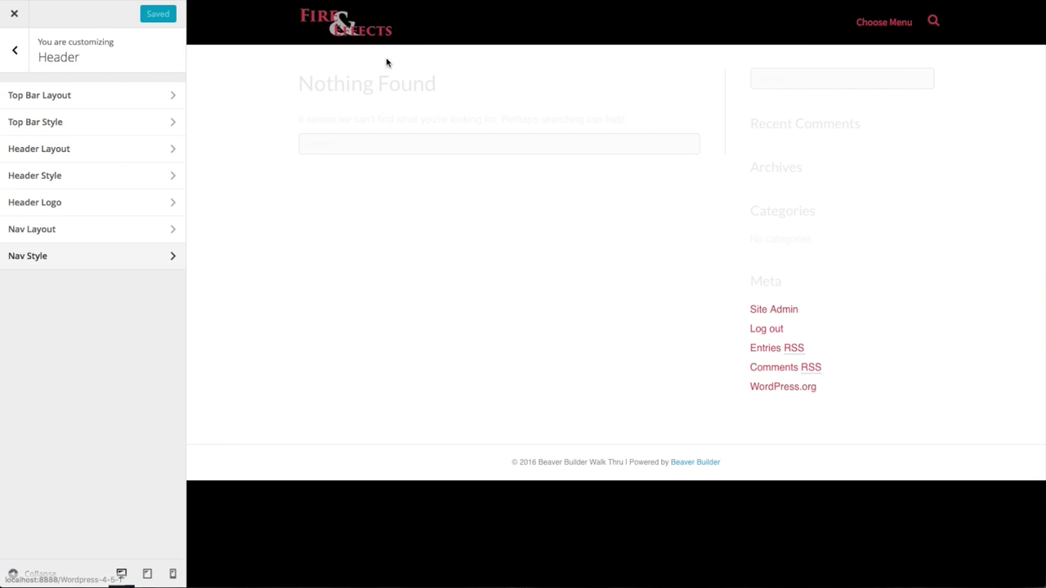
Change the theme's general text font family to Source Sans Pro and publish the changes
click(14, 51)
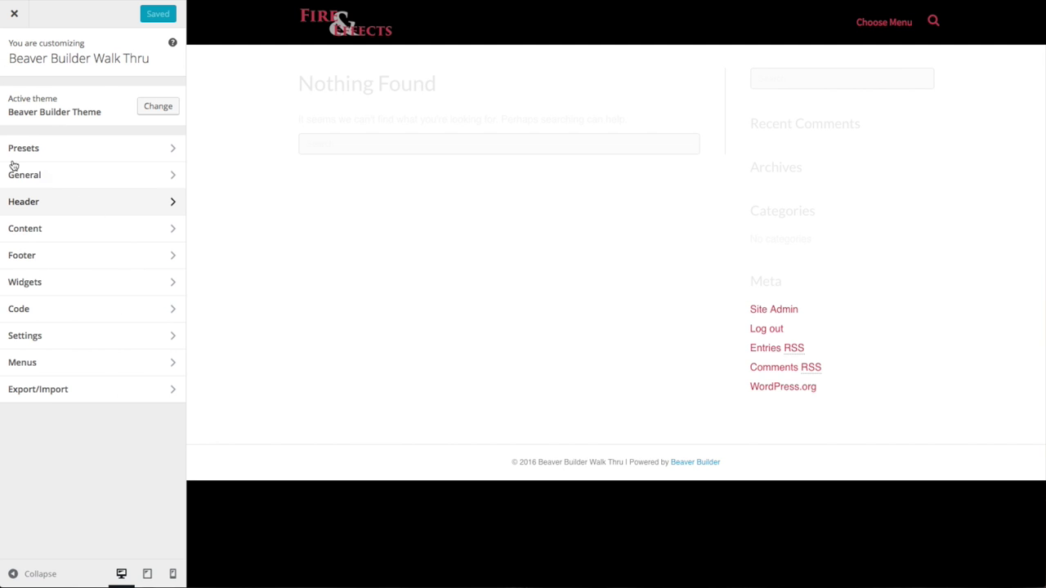
click(45, 181)
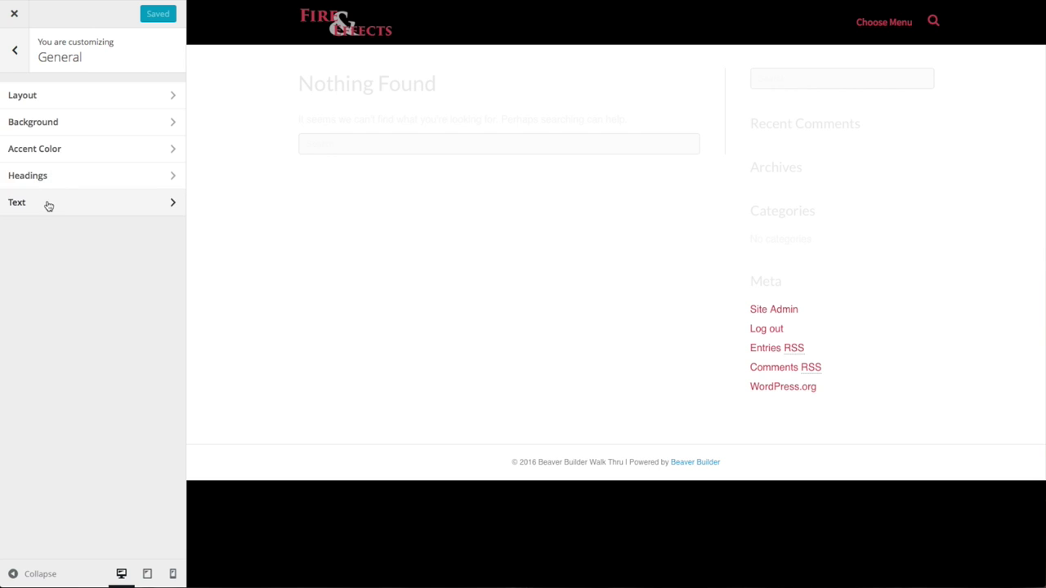
click(49, 204)
click(133, 155)
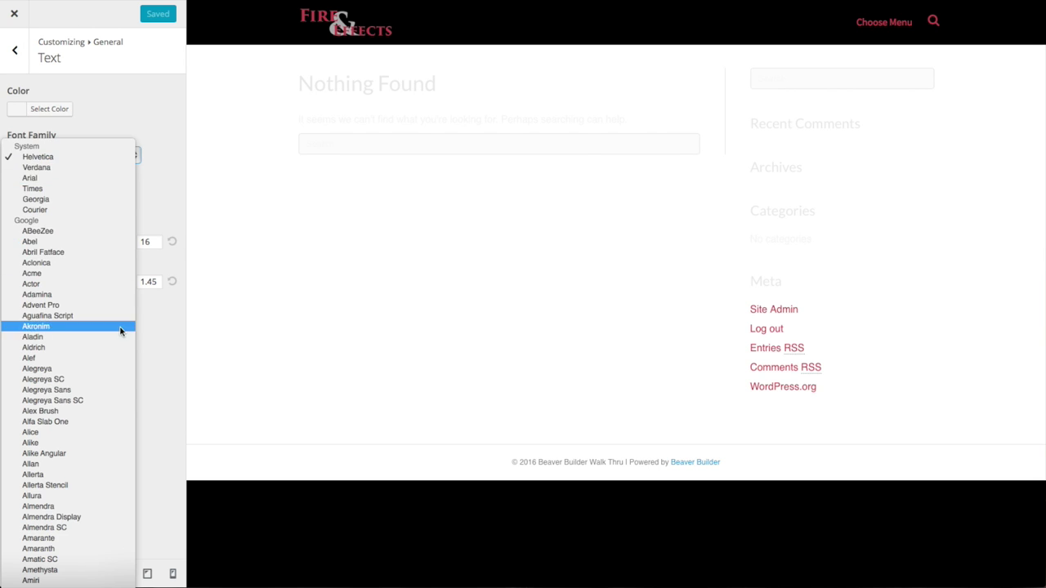
scroll(120, 335, down, 5)
scroll(119, 342, down, 20)
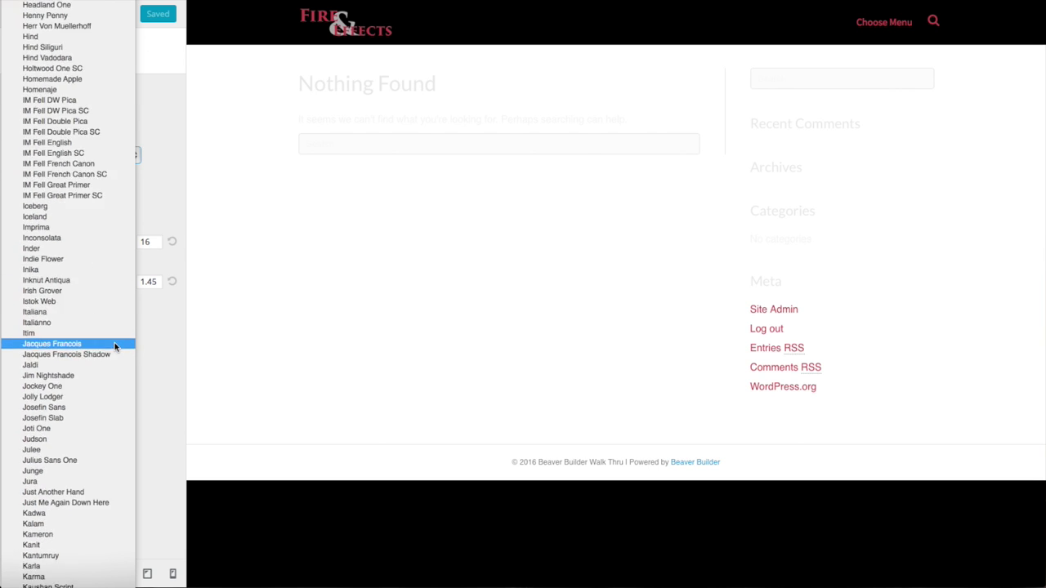
scroll(115, 347, down, 20)
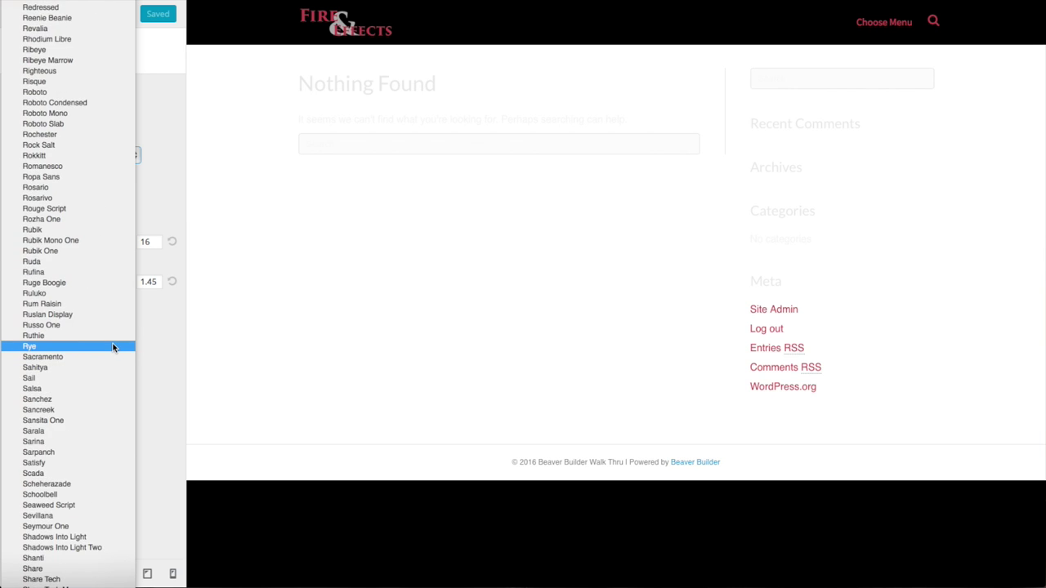
scroll(113, 347, down, 4)
click(74, 406)
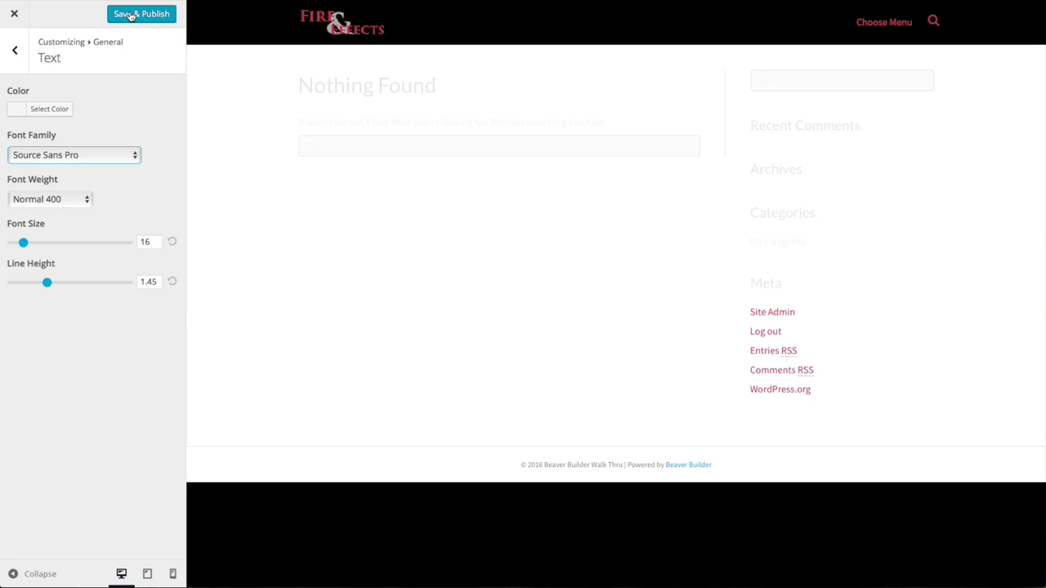
click(128, 16)
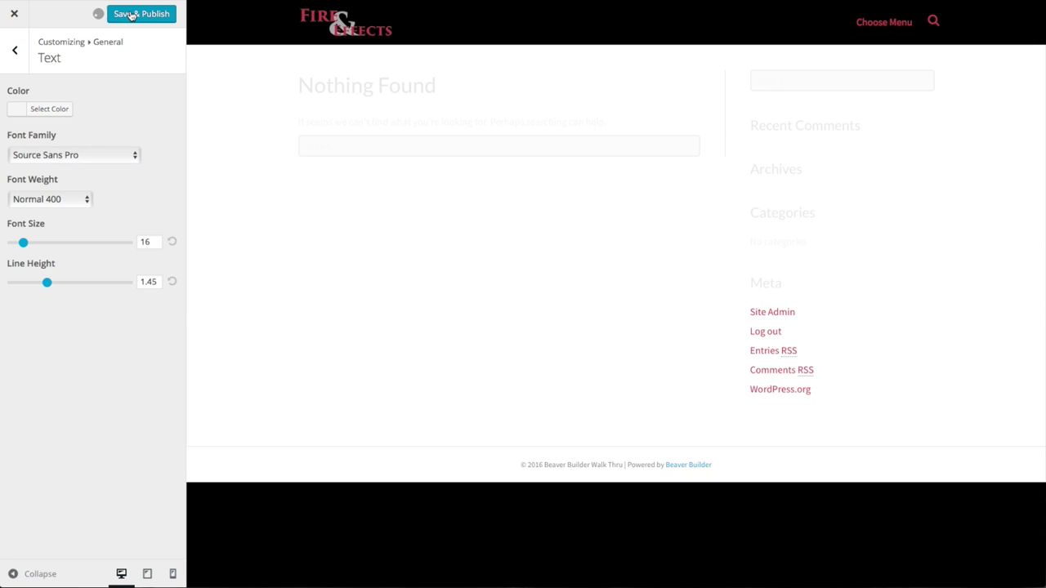
Set the content area's background color to black (#000000) and publish the changes
click(16, 54)
click(13, 52)
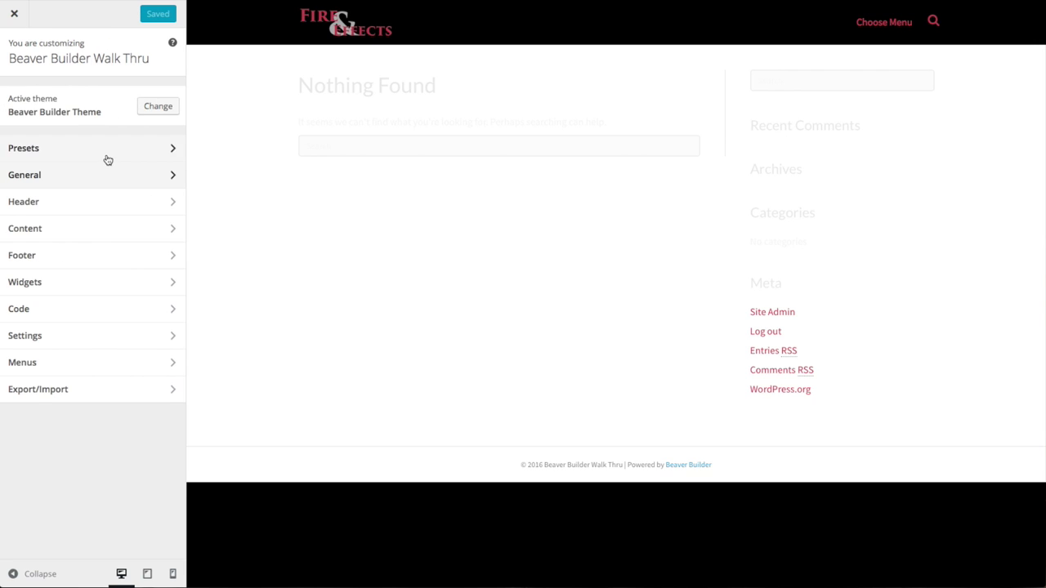
click(40, 202)
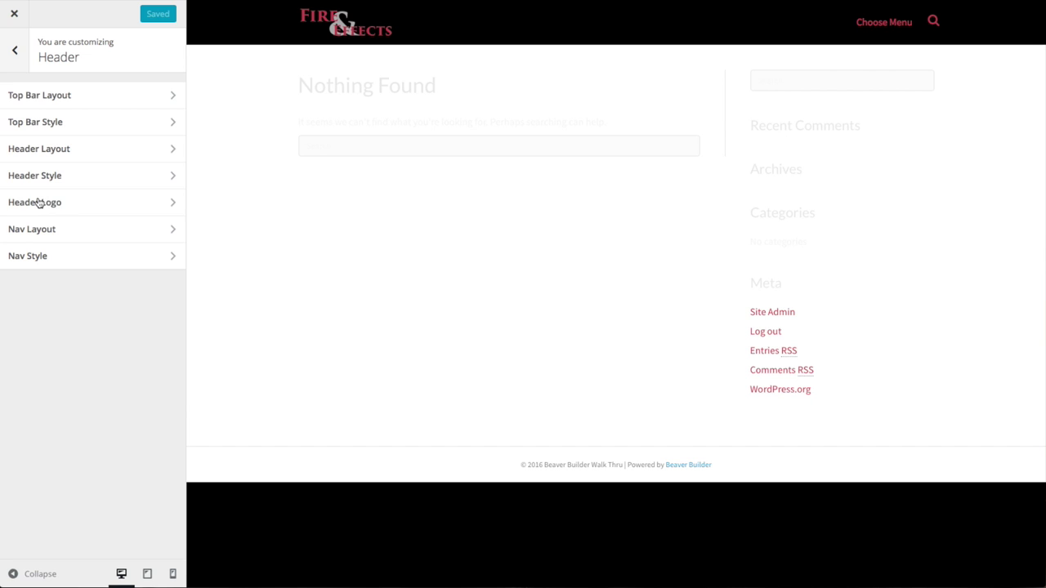
click(17, 52)
click(37, 229)
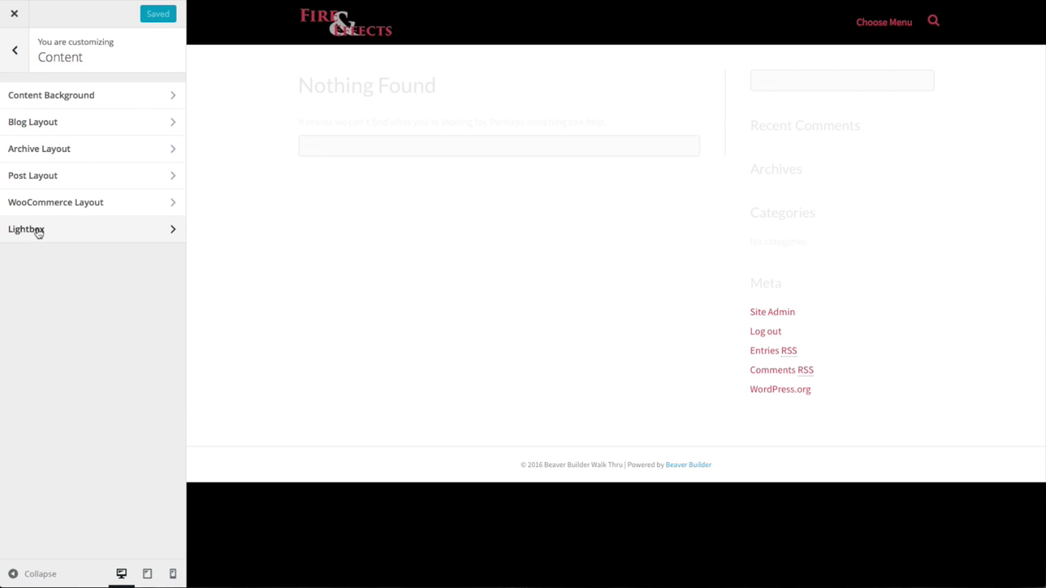
click(76, 106)
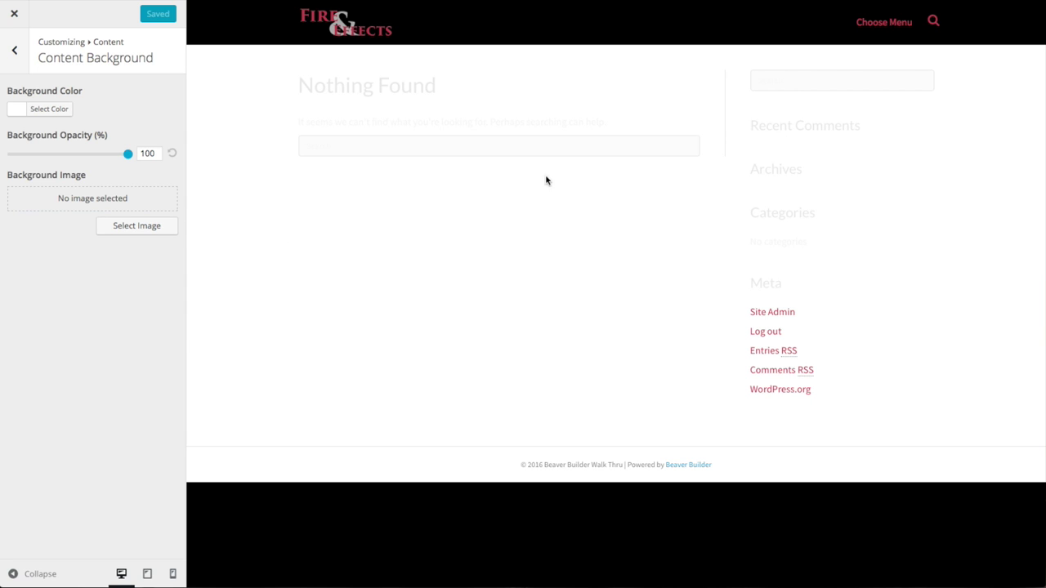
click(56, 110)
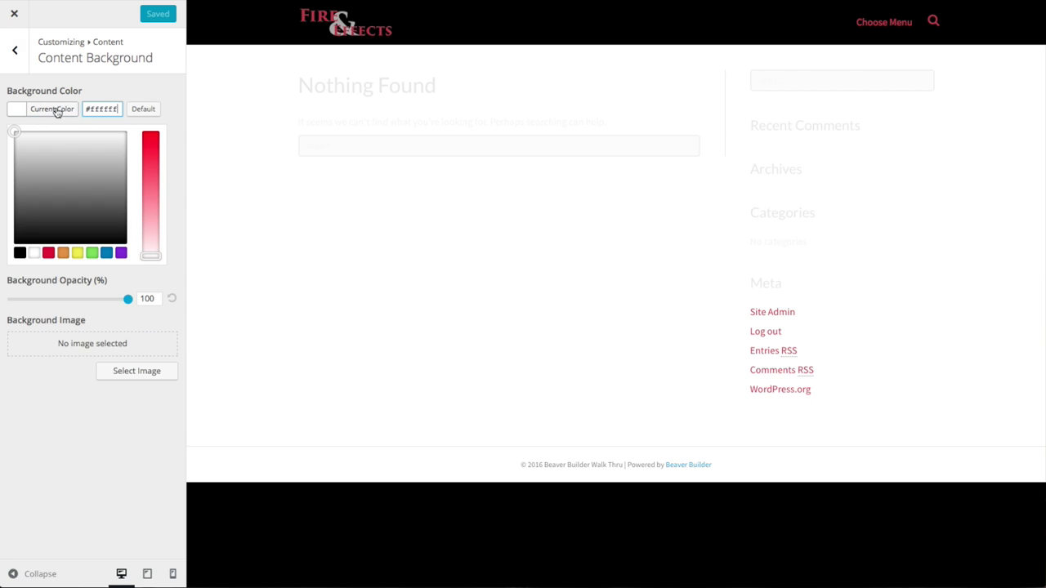
click(20, 253)
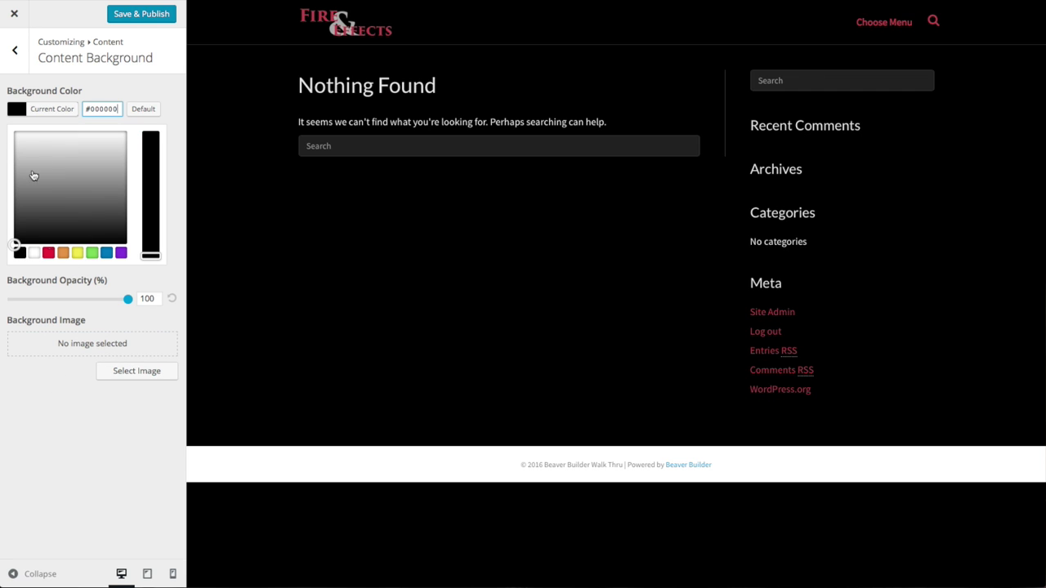
click(131, 21)
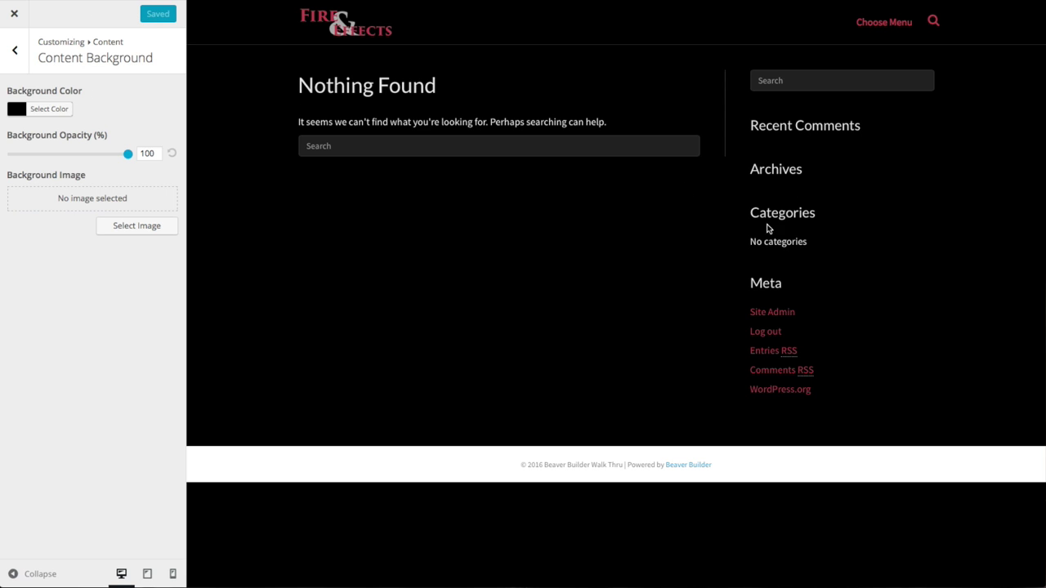
Set the blog layout's sidebar size to Small and publish the changes
click(14, 50)
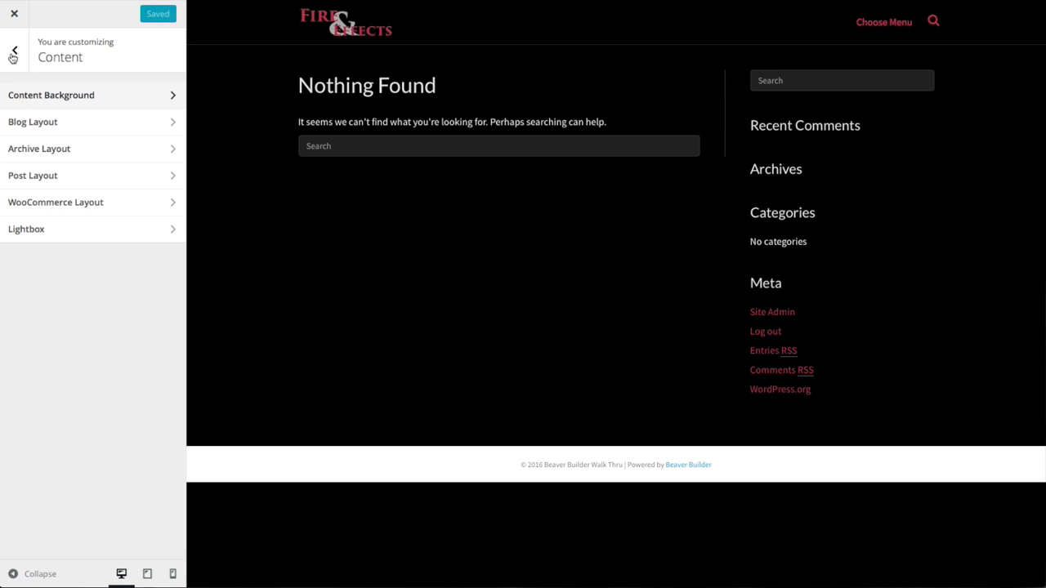
click(70, 122)
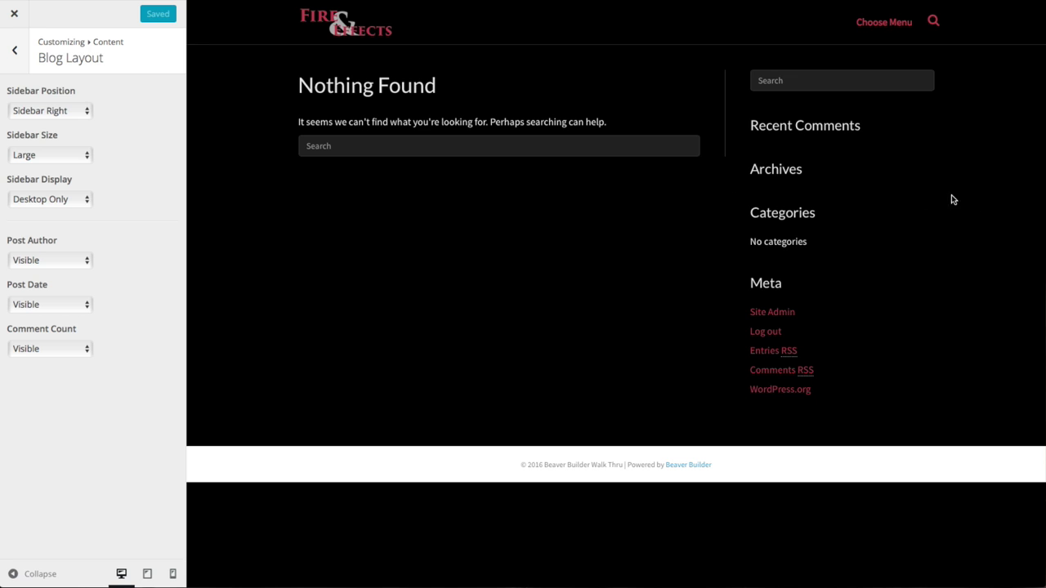
click(88, 157)
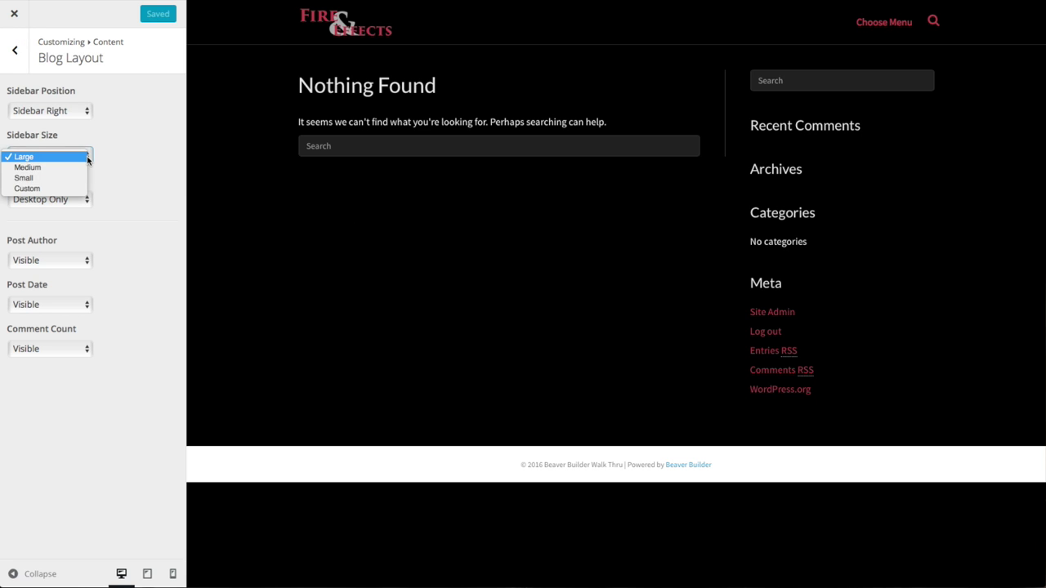
click(51, 178)
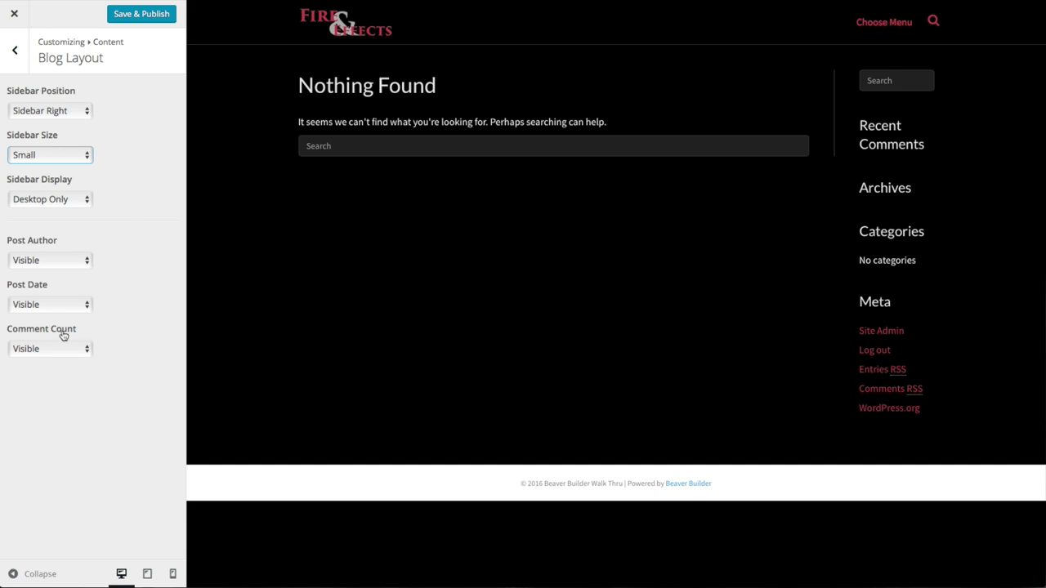
click(161, 21)
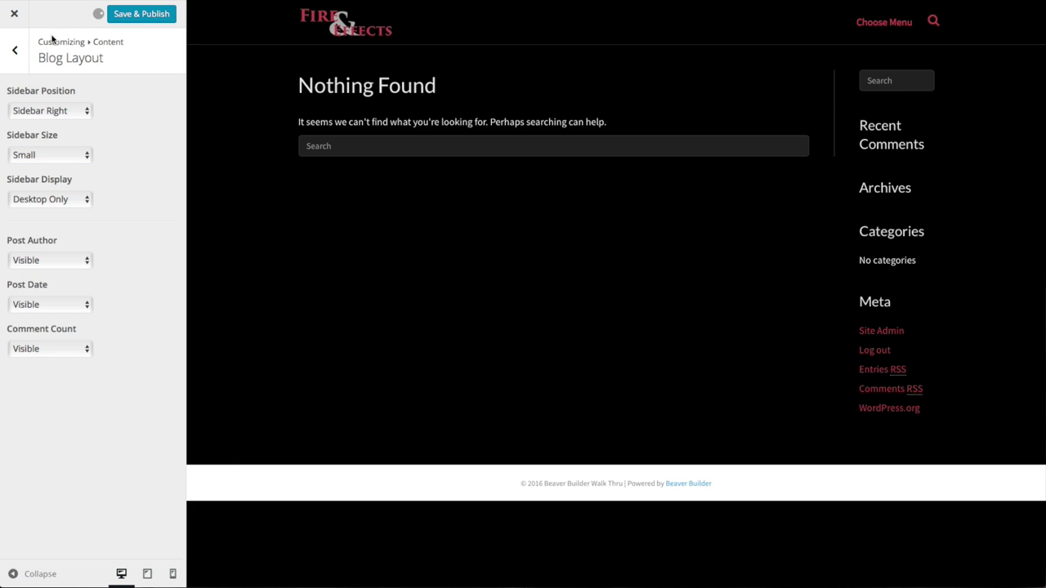
Set the footer layout's Column 1 text to "&copy; Real Website Hints 2016"
click(13, 51)
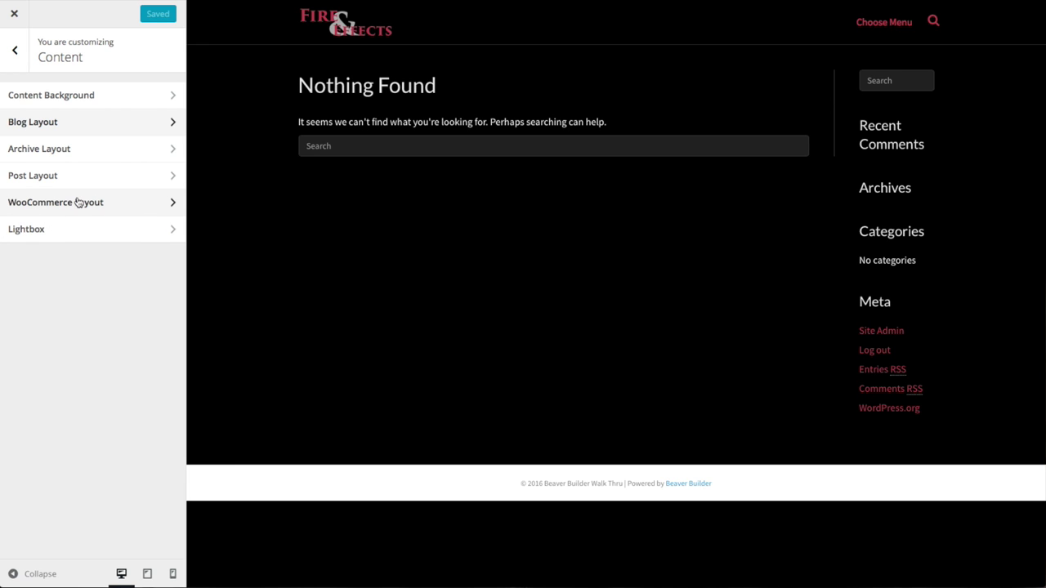
click(20, 73)
click(68, 257)
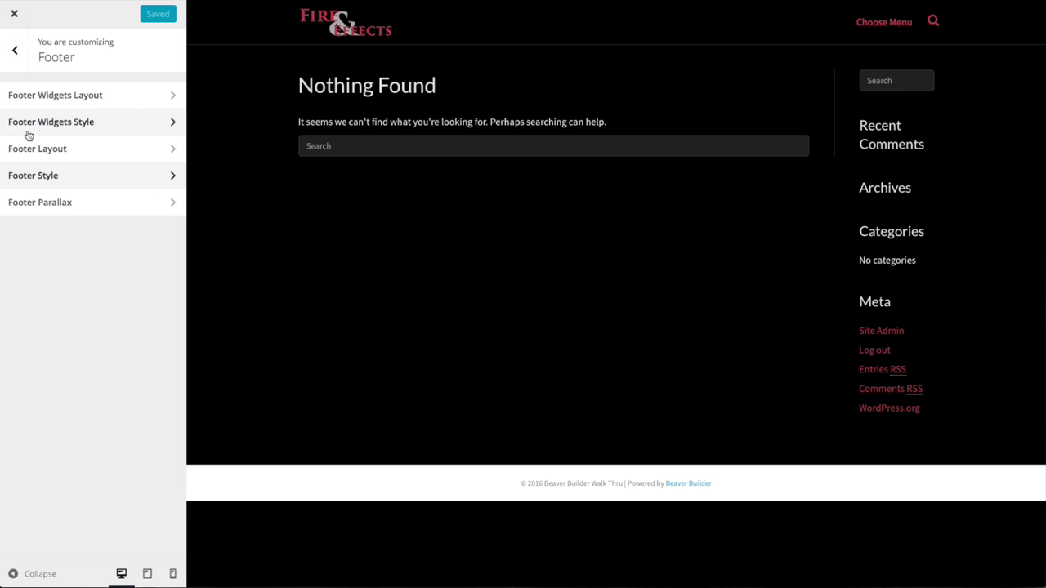
click(62, 151)
click(68, 218)
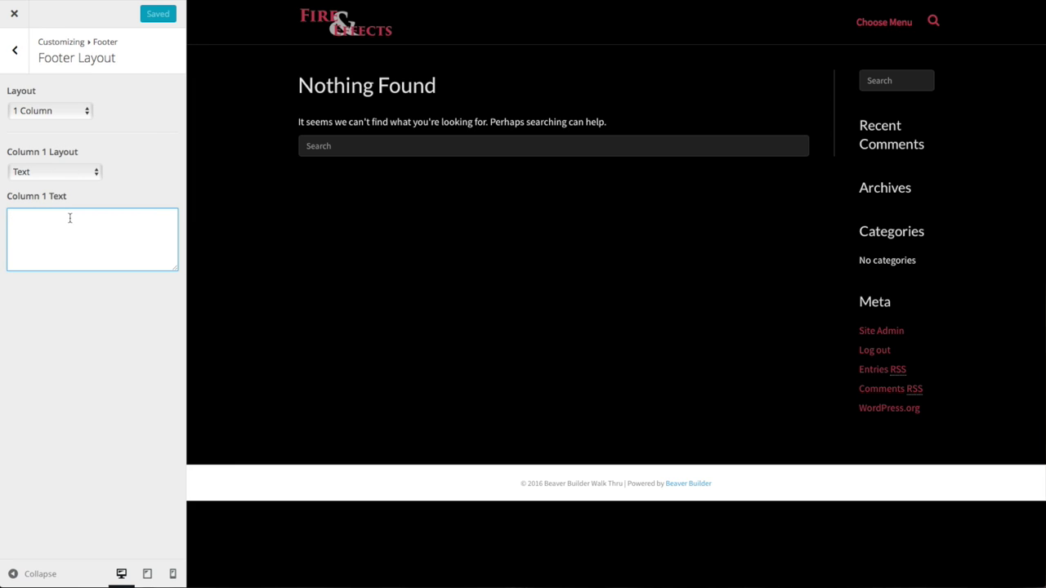
text(Real)
key(BackSpace)
key(BackSpace)
key(BackSpace)
text(eal)
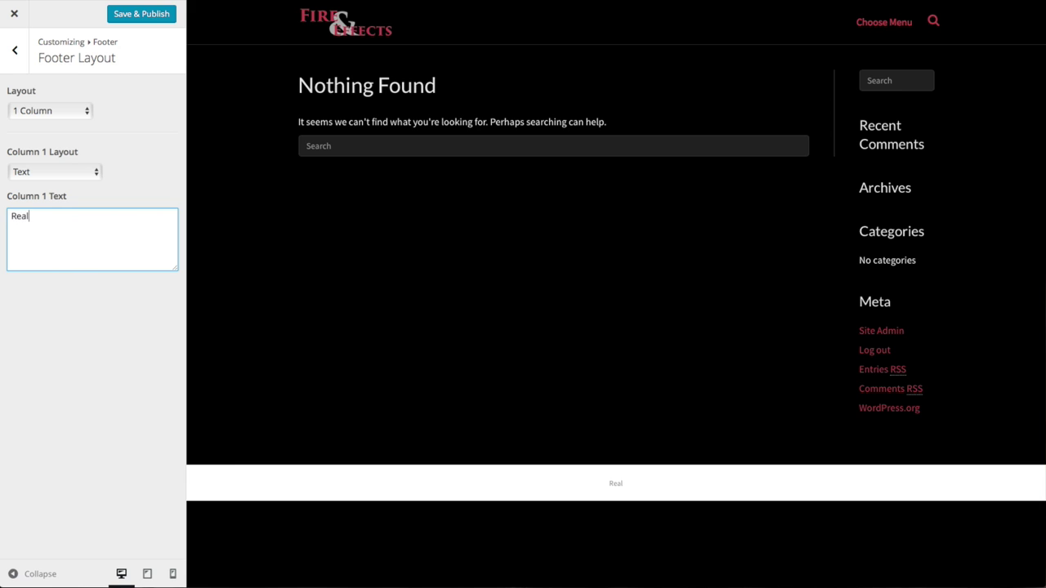
text(bsite Hints)
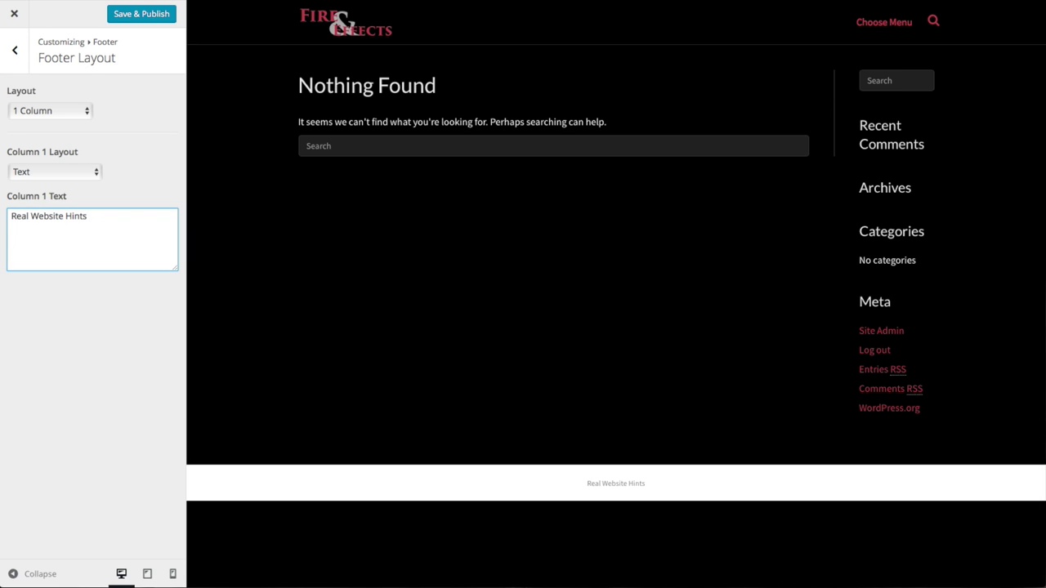
text(2016)
click(11, 218)
text(&copy;)
click(401, 406)
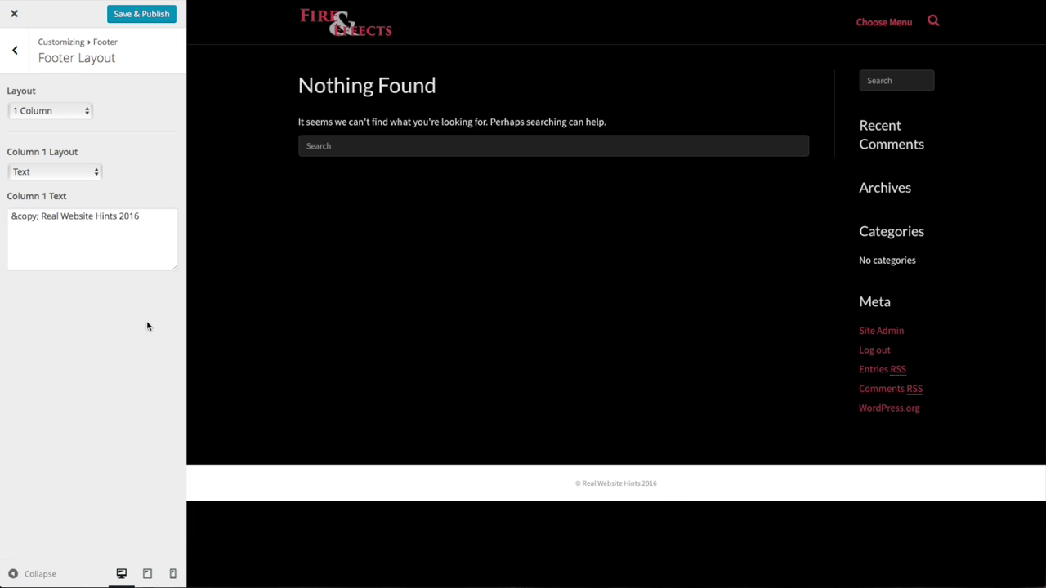
In the footer style, set the background color to dark gray #333333 and the text color to white #ffffff
click(14, 50)
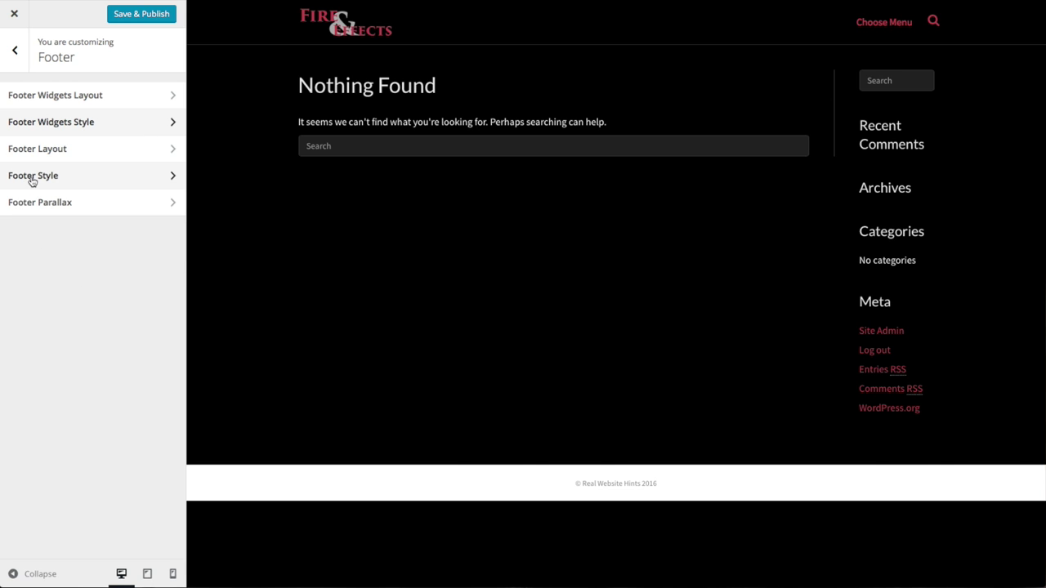
click(33, 177)
click(49, 109)
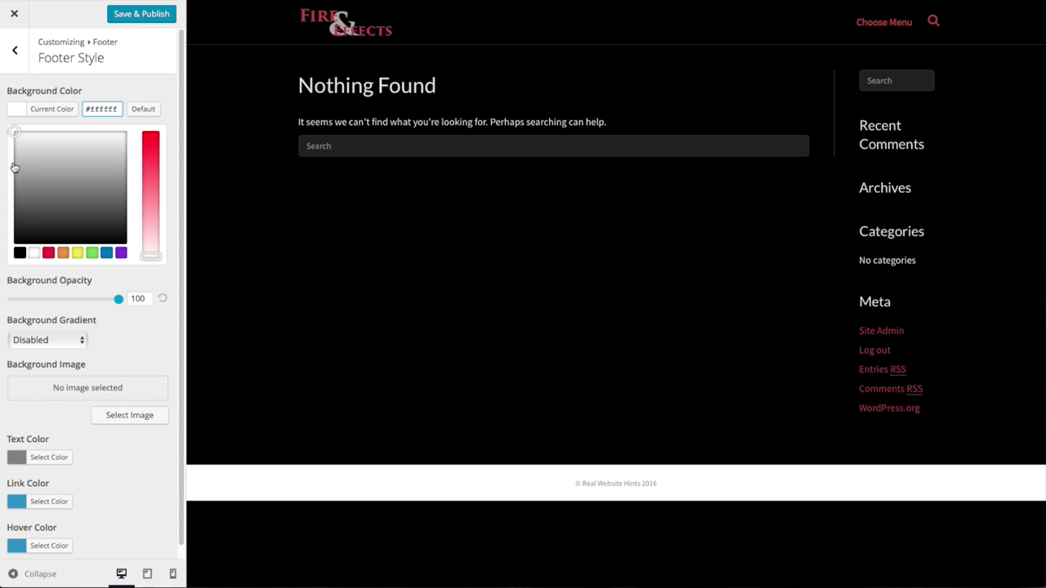
drag(14, 132, 5, 218)
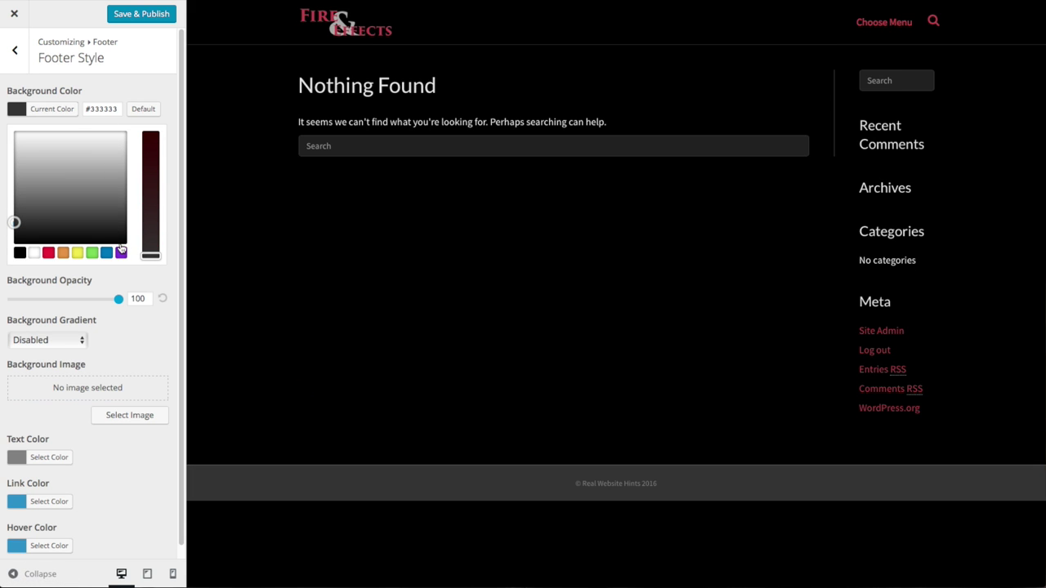
click(49, 457)
click(34, 456)
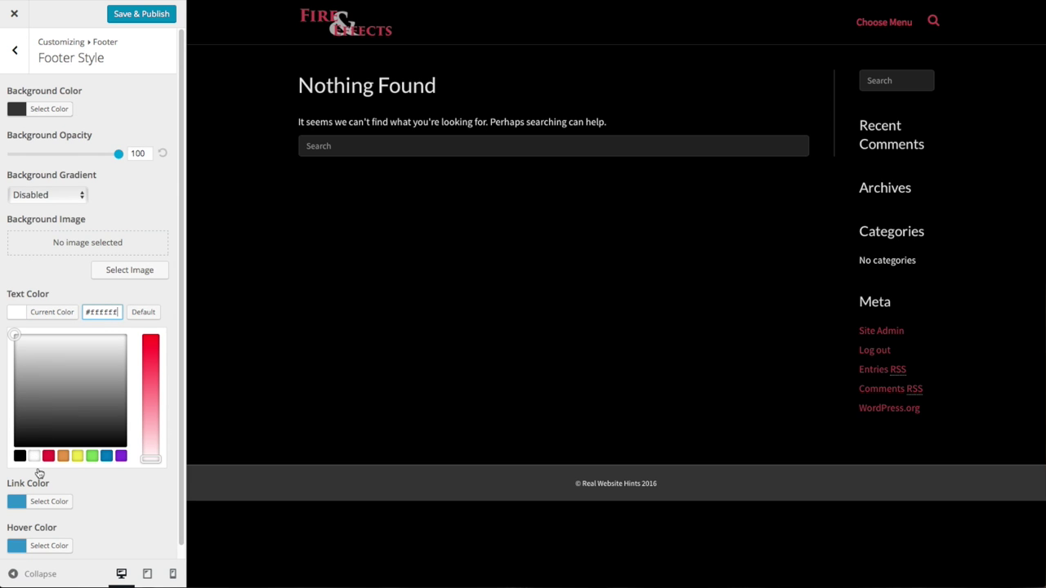
Replace the footer's link color with the copied red color code
click(49, 501)
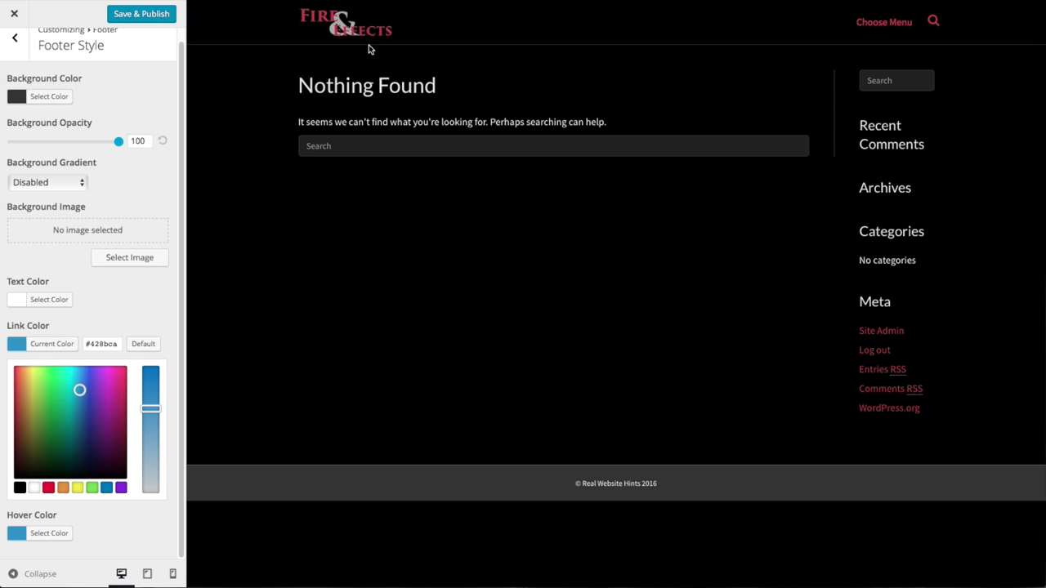
triple_click(105, 344)
right_click(105, 344)
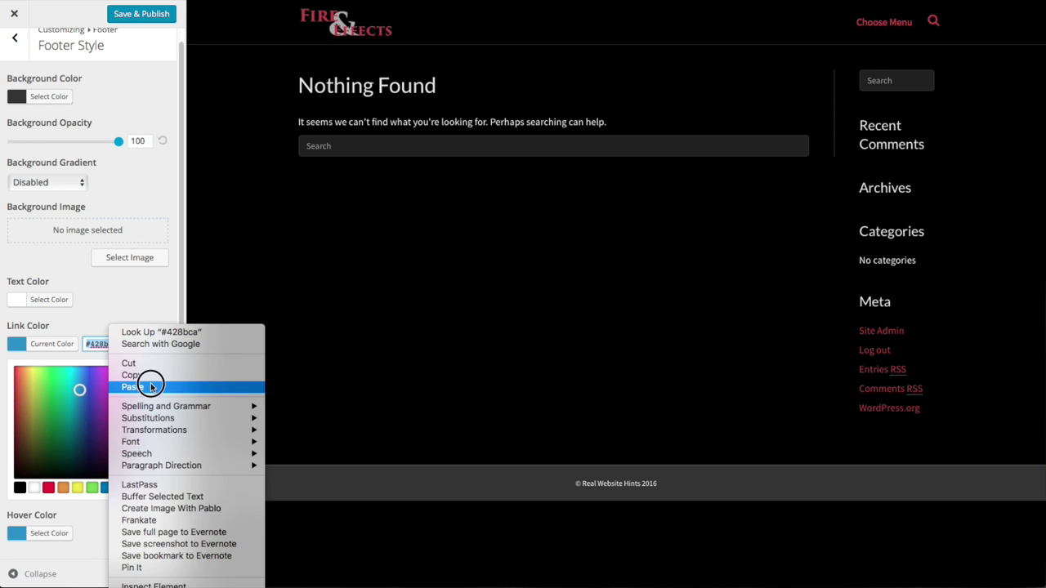
click(150, 383)
Set the footer's hover color to white #ffffff and publish the changes
click(49, 532)
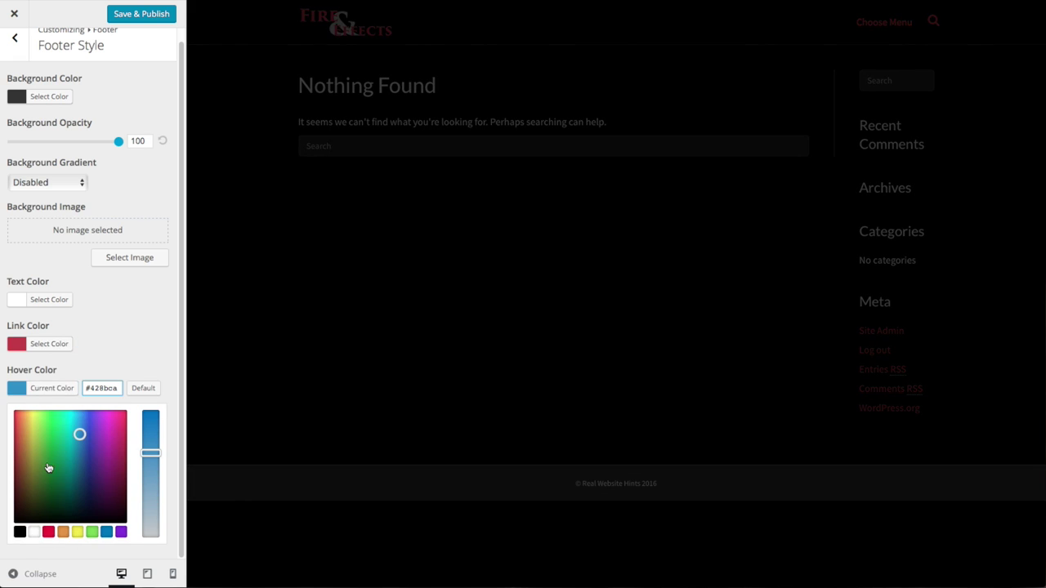
triple_click(92, 388)
click(49, 388)
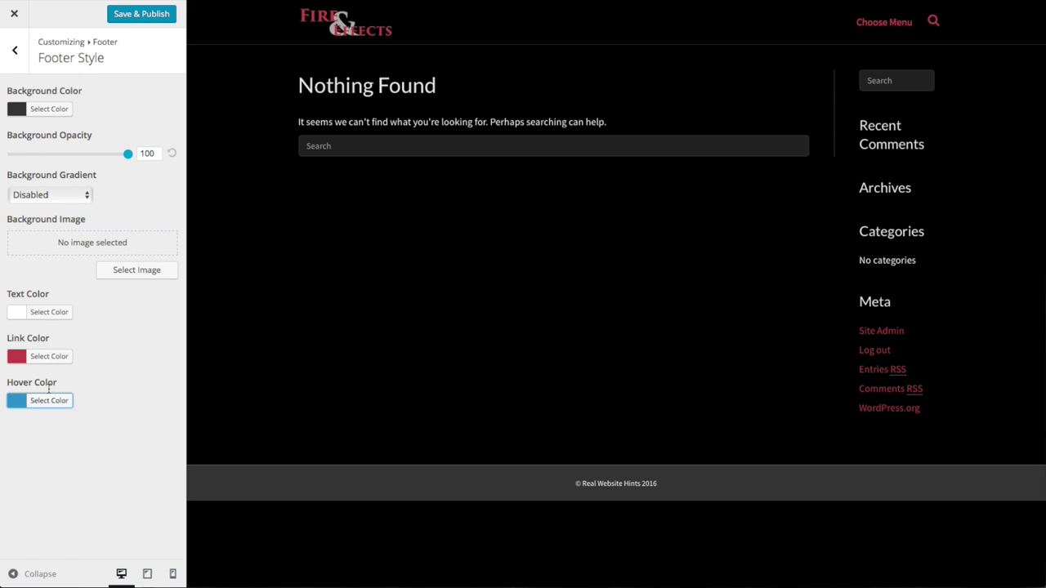
click(46, 400)
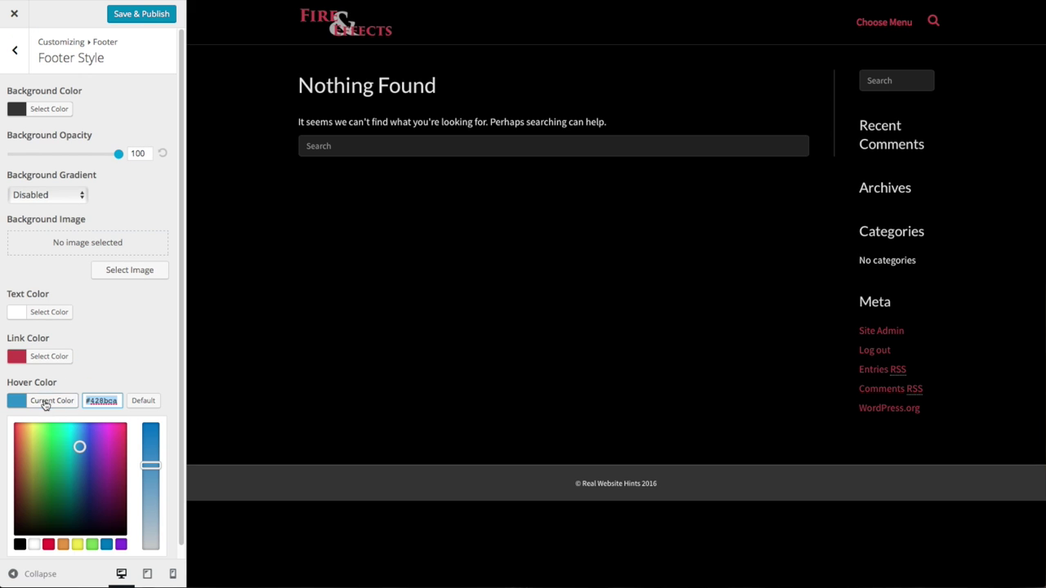
click(34, 544)
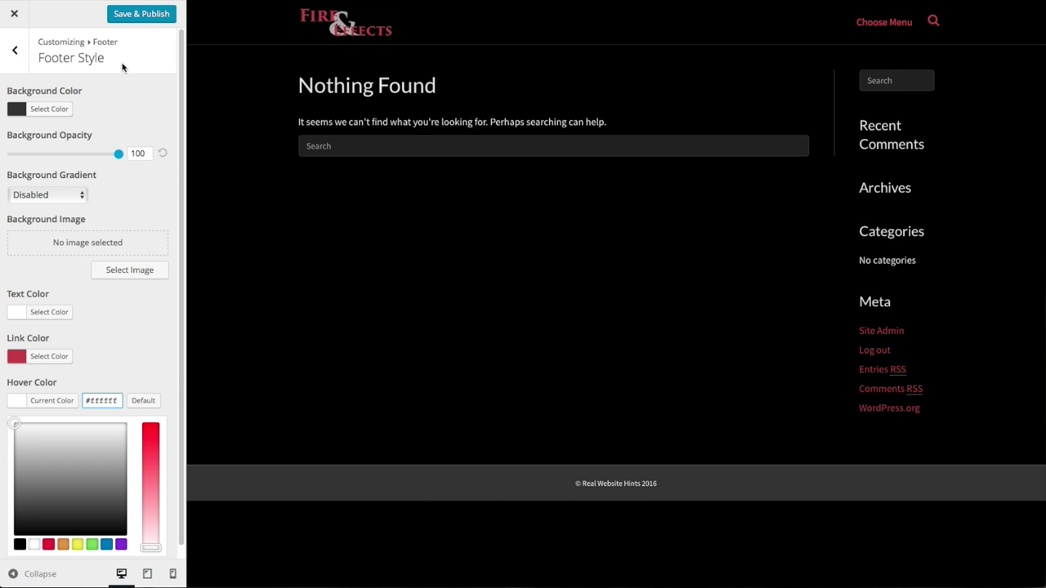
click(137, 19)
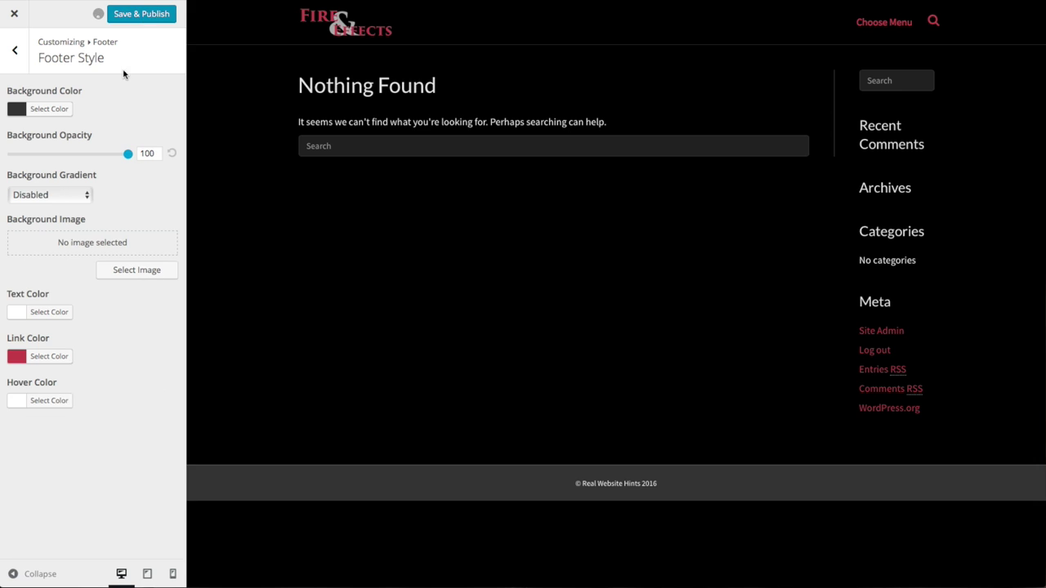
In the Social Links settings, keep the icons color as Monochrome and paste the Real Website Hints page address for Facebook
click(13, 53)
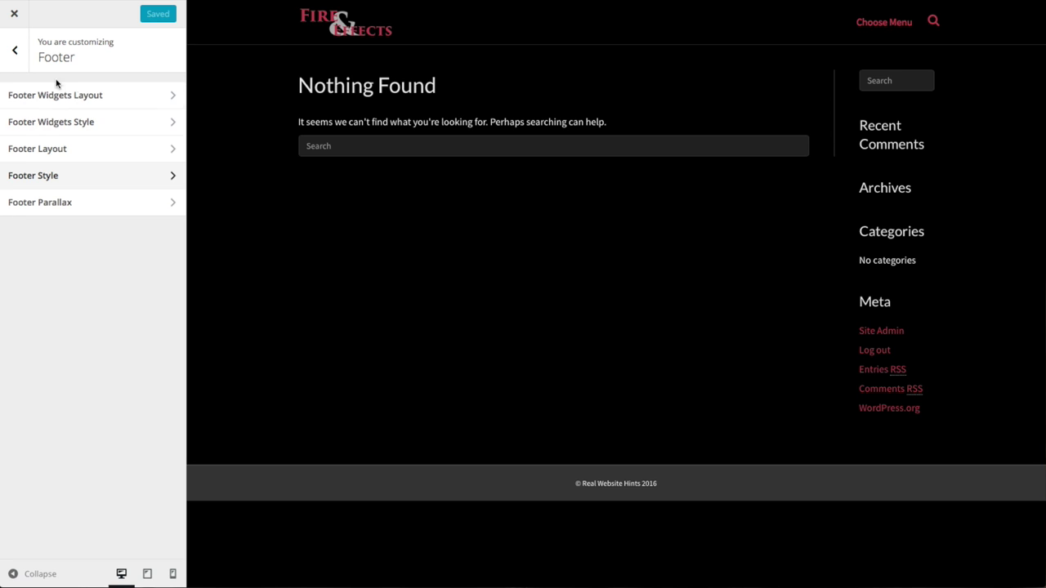
click(14, 51)
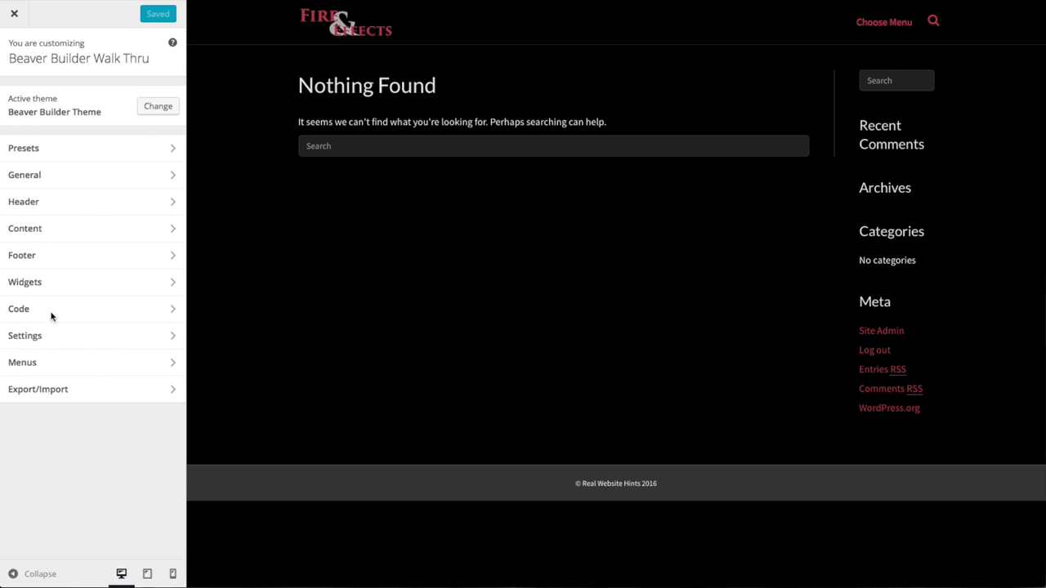
click(95, 345)
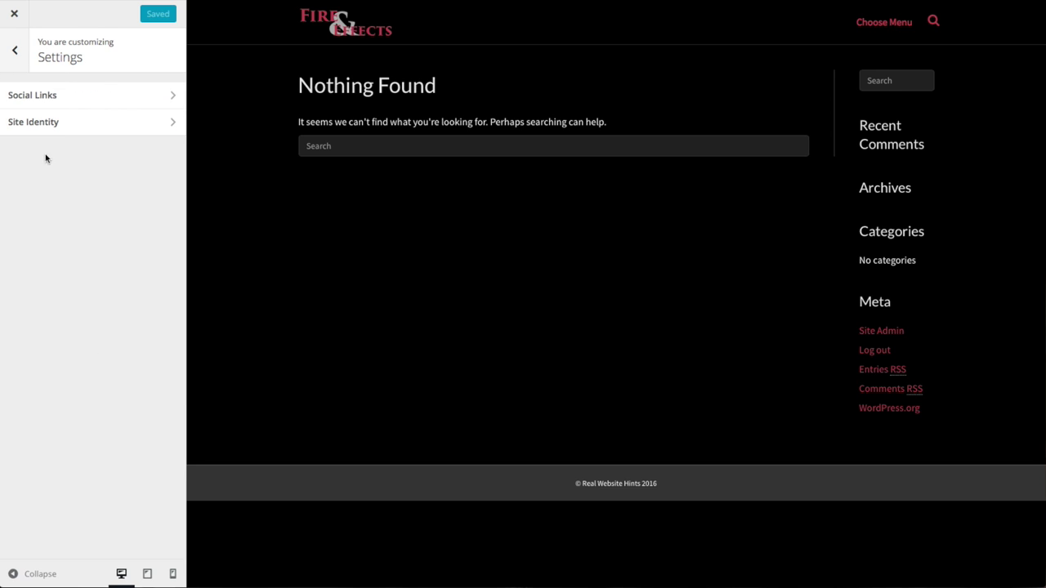
click(49, 95)
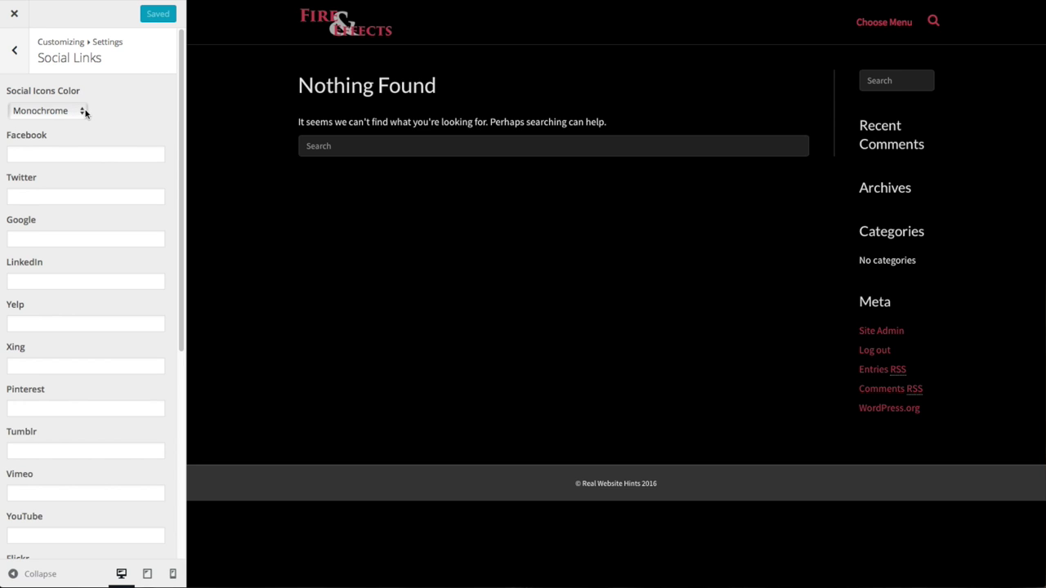
click(85, 112)
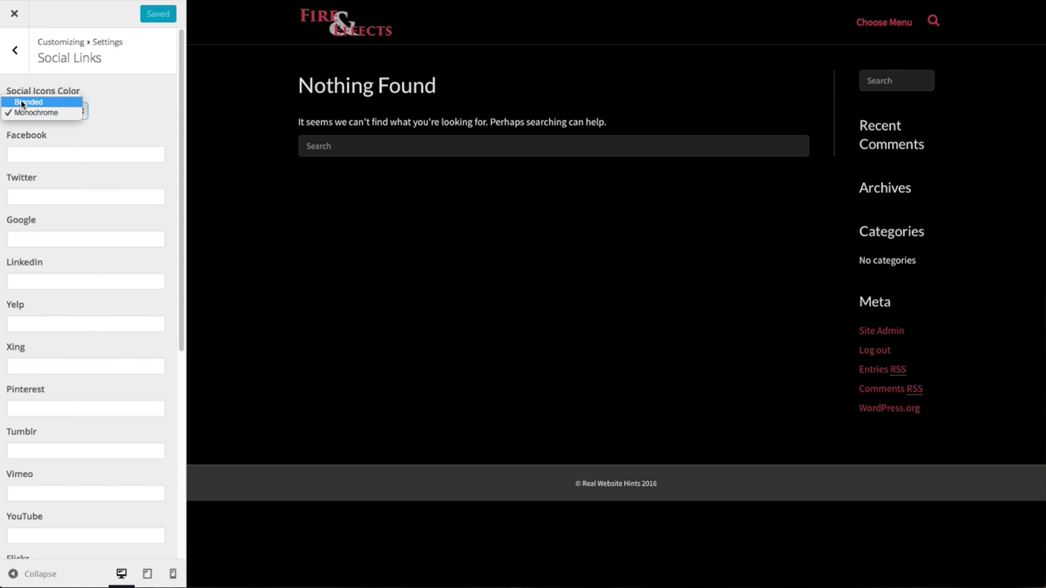
click(153, 127)
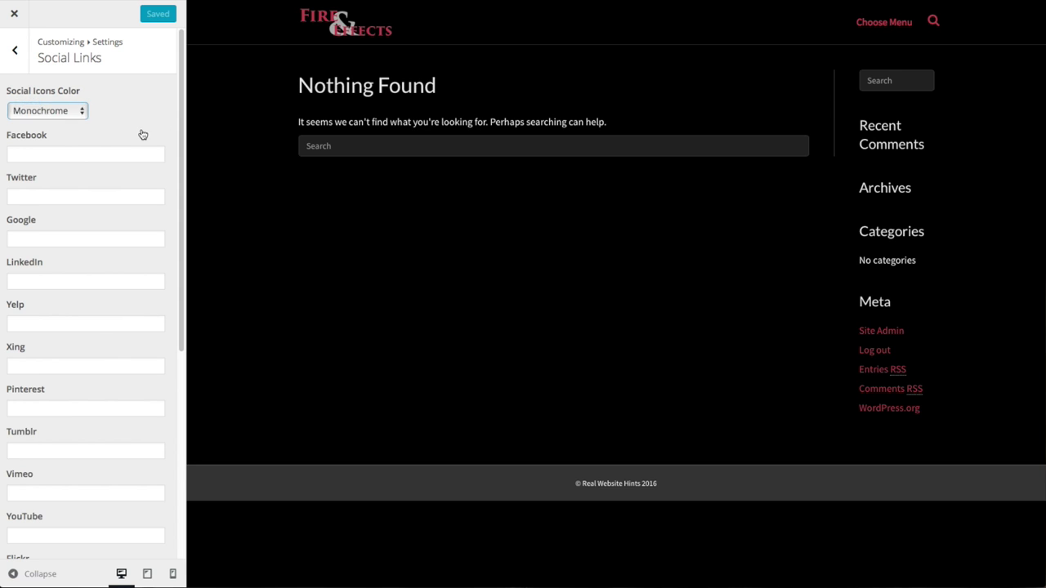
right_click(57, 155)
click(129, 184)
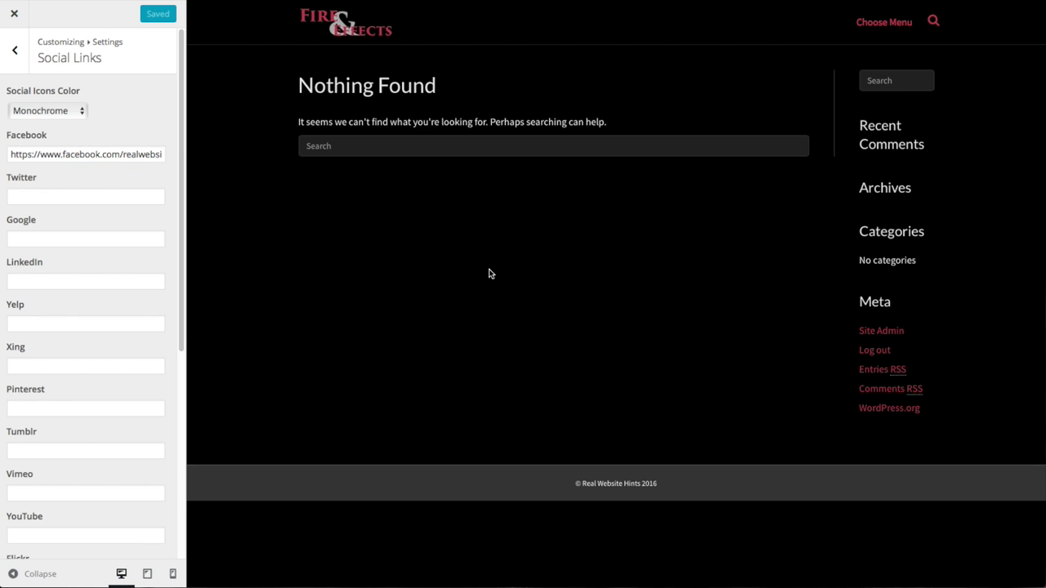
click(33, 194)
right_click(35, 196)
click(96, 221)
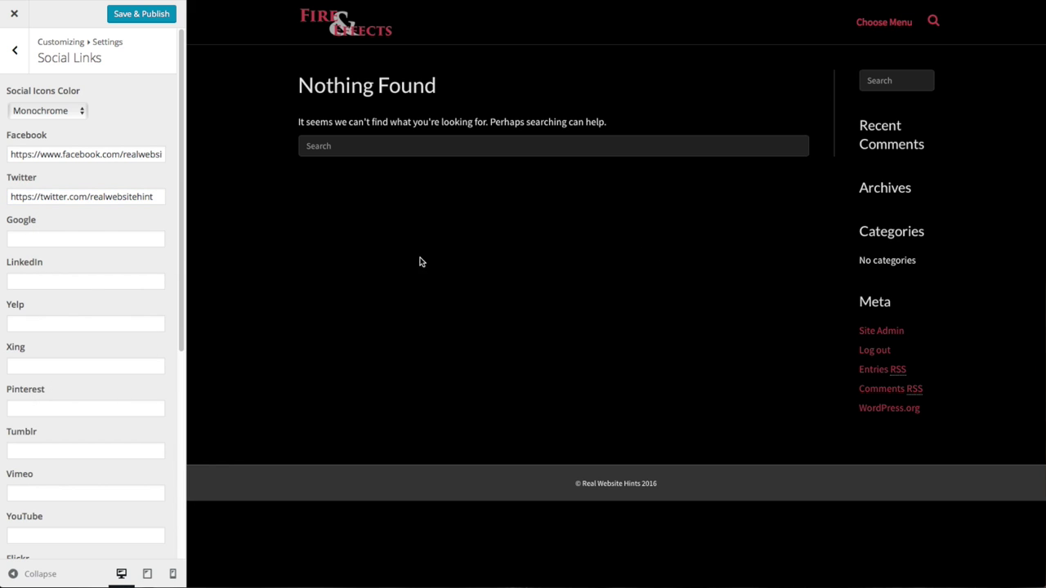
scroll(84, 299, down, 5)
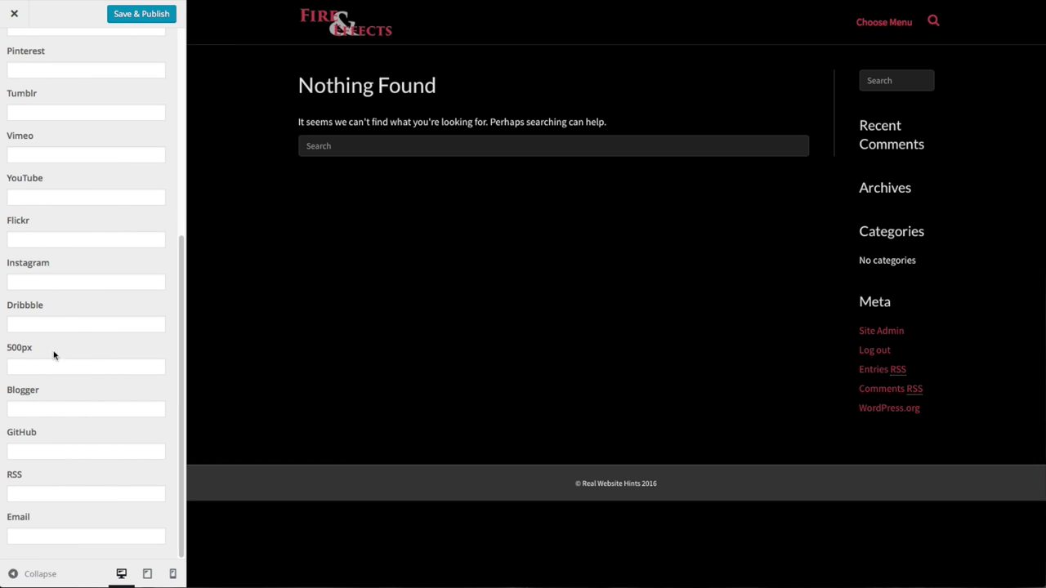
right_click(28, 197)
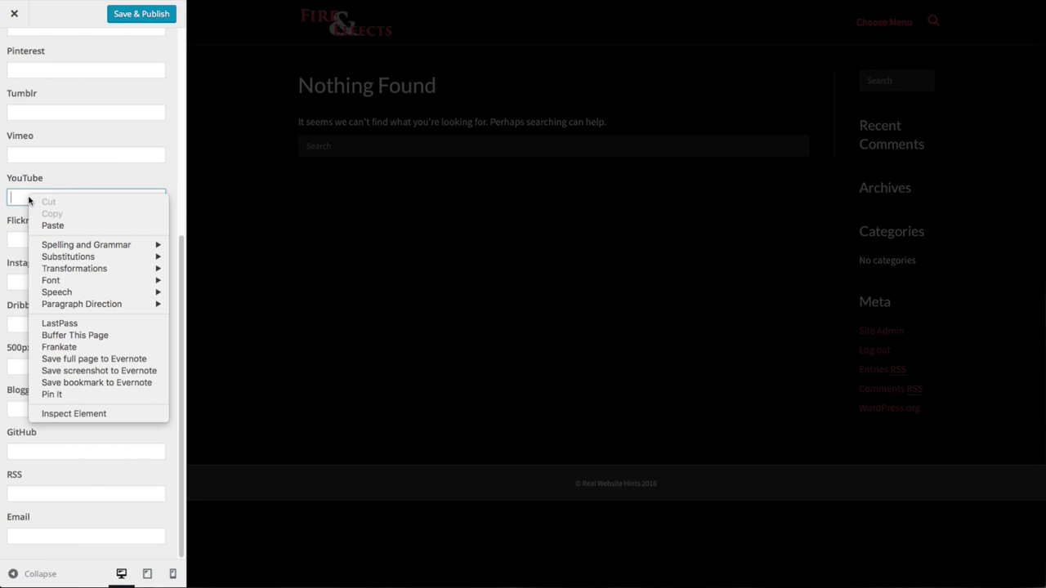
click(52, 225)
click(89, 238)
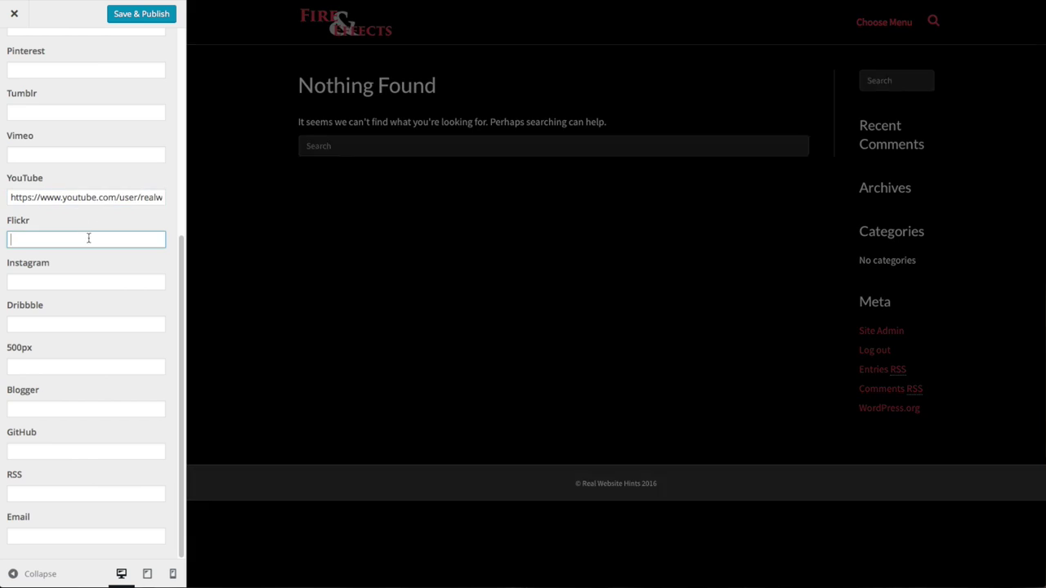
Enter "#" as a placeholder link for both Google and LinkedIn
scroll(87, 244, up, 5)
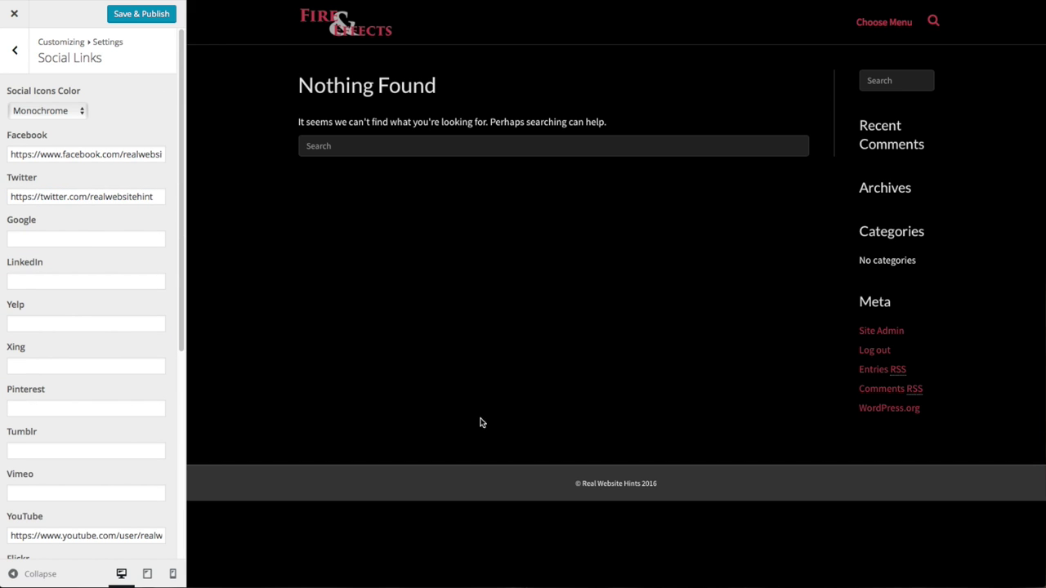
click(60, 239)
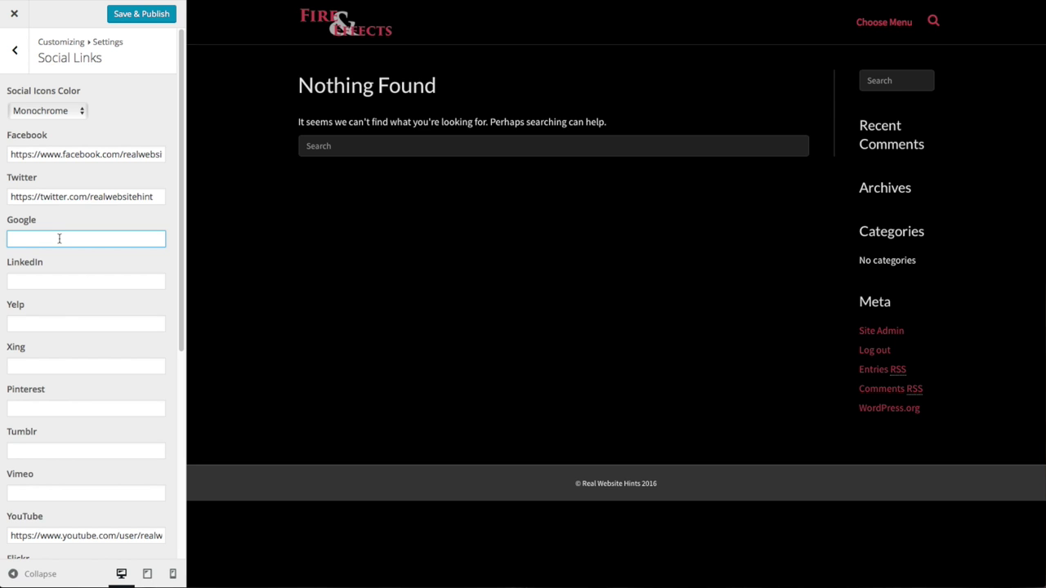
text(#)
click(37, 281)
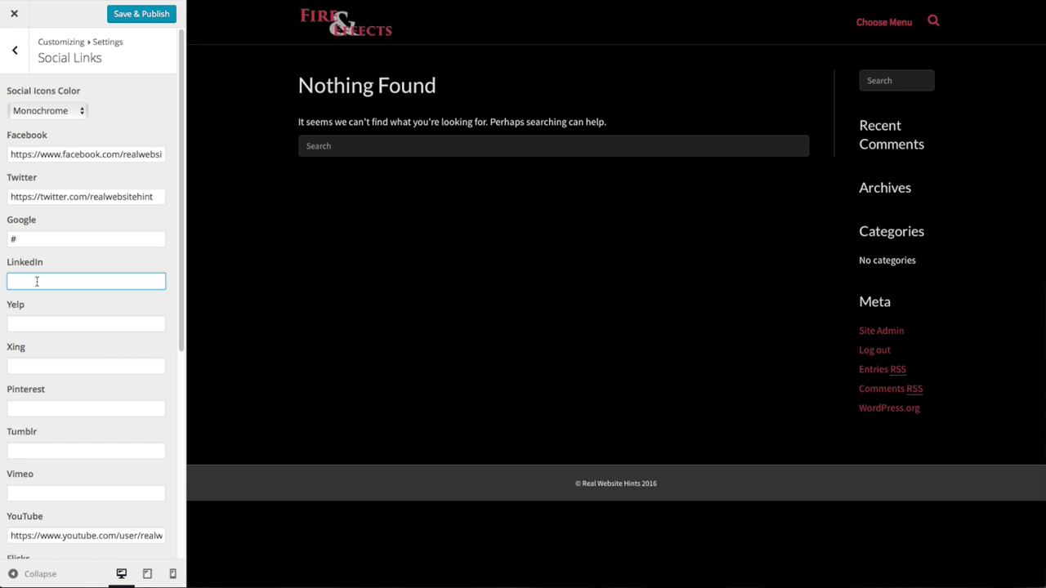
text(#)
In the Footer Layout settings, set the Column 1 layout to Text & Social Icons
click(15, 54)
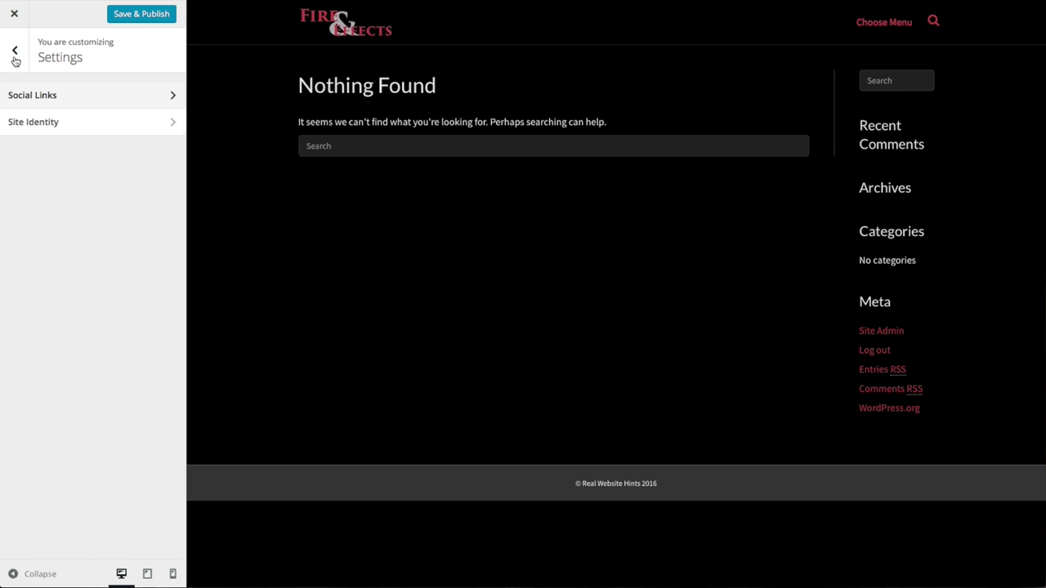
click(15, 54)
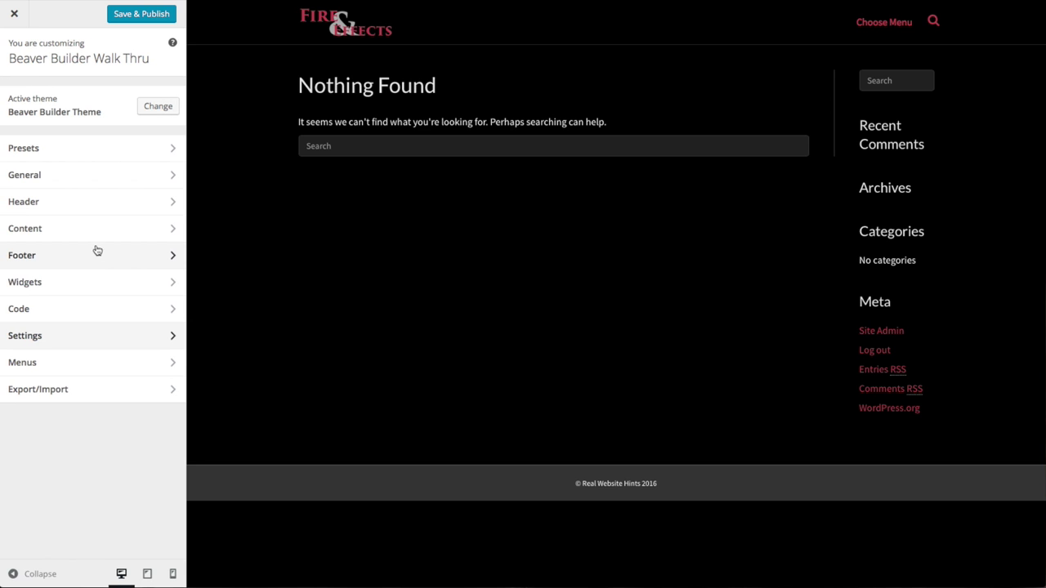
click(54, 255)
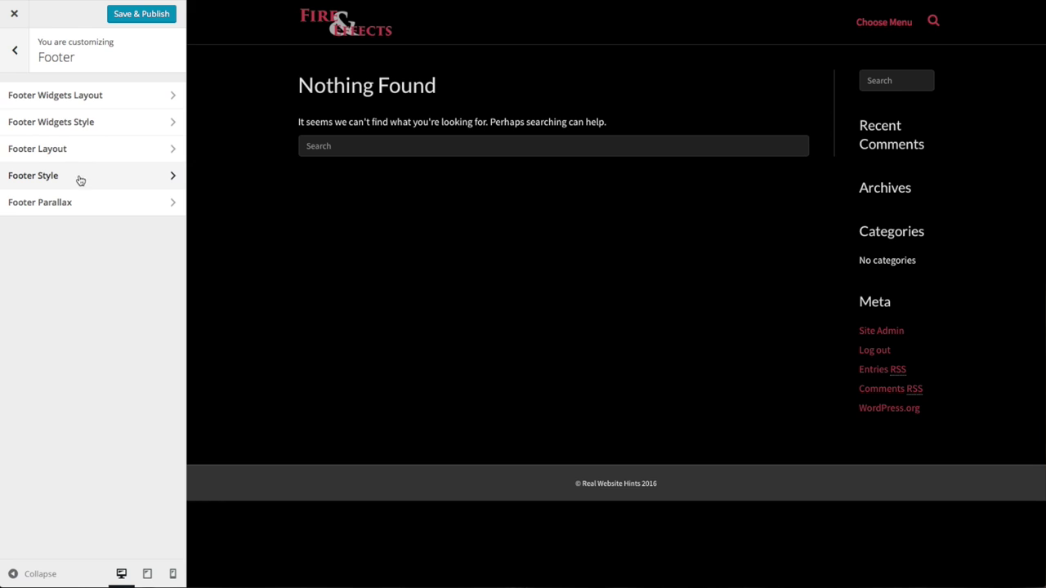
click(72, 149)
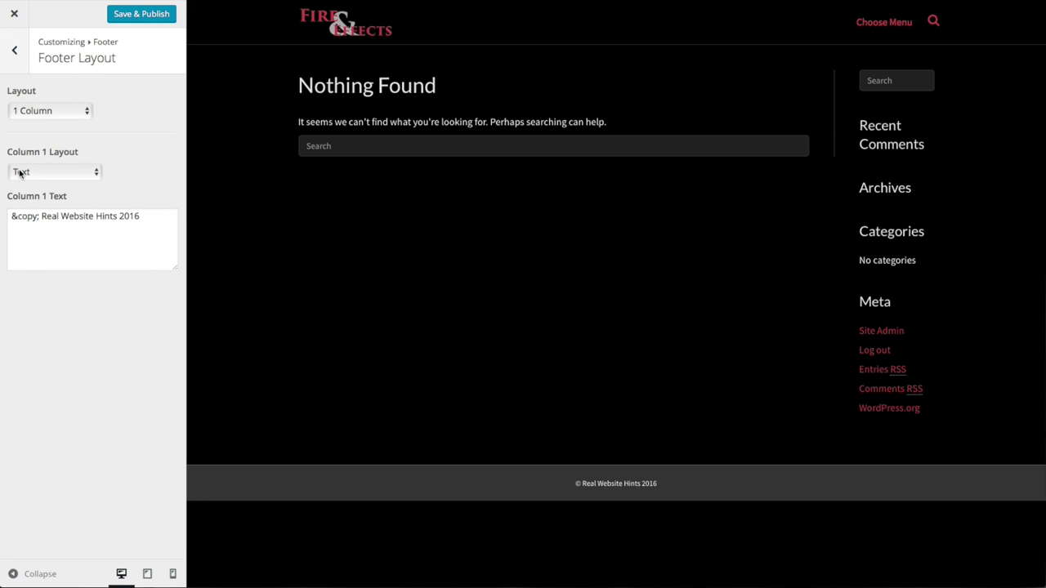
click(83, 175)
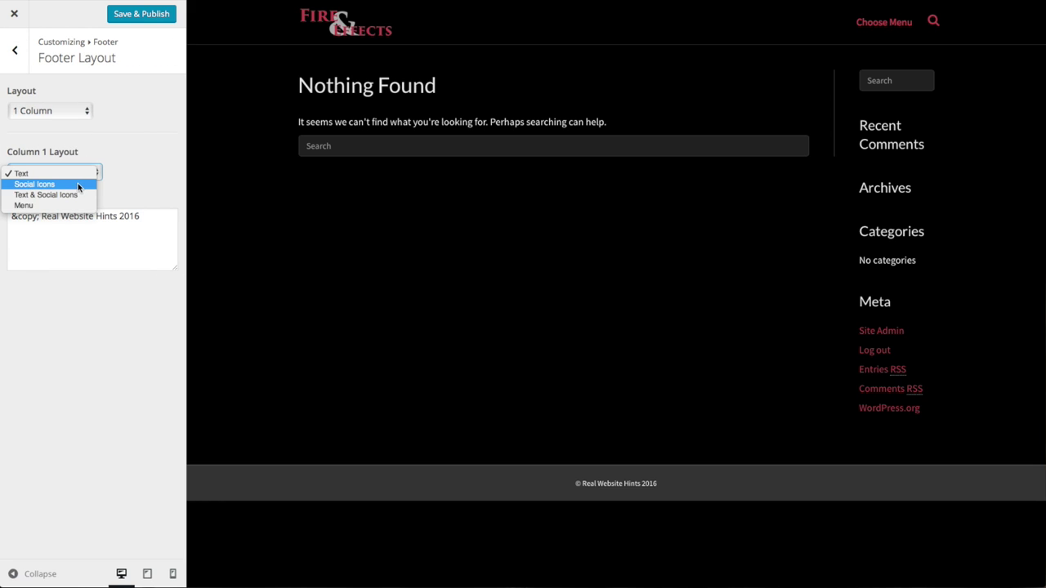
click(74, 196)
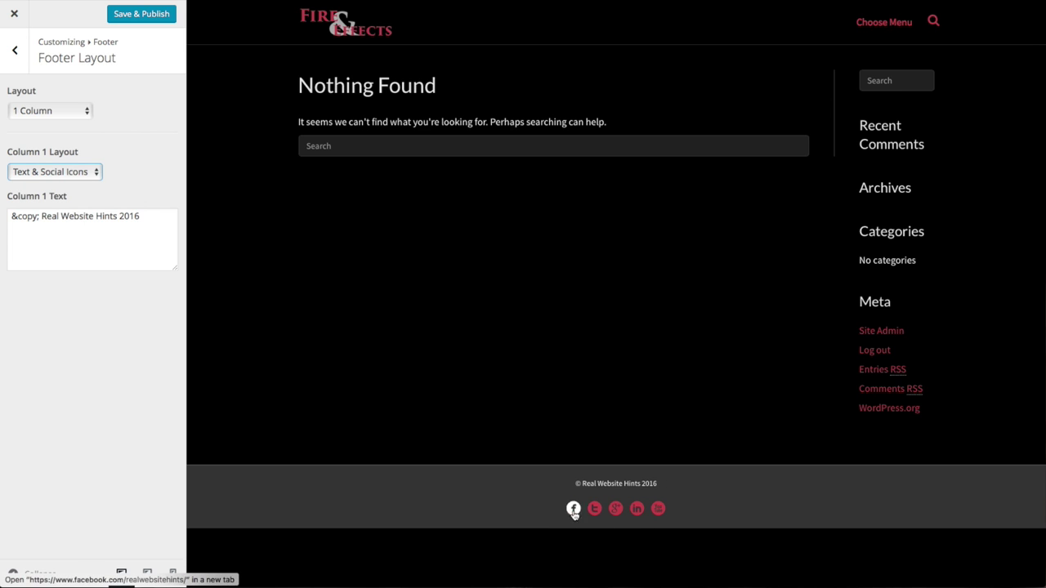
Try the footer with 2 Columns, look through the Column 2 layout options, and return the layout to 1 Column
click(80, 113)
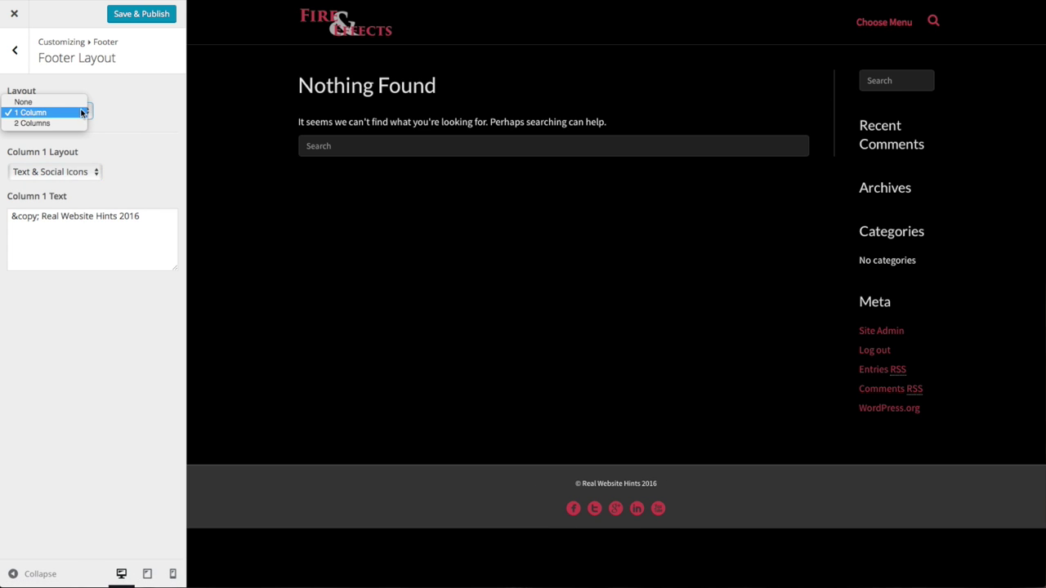
click(65, 122)
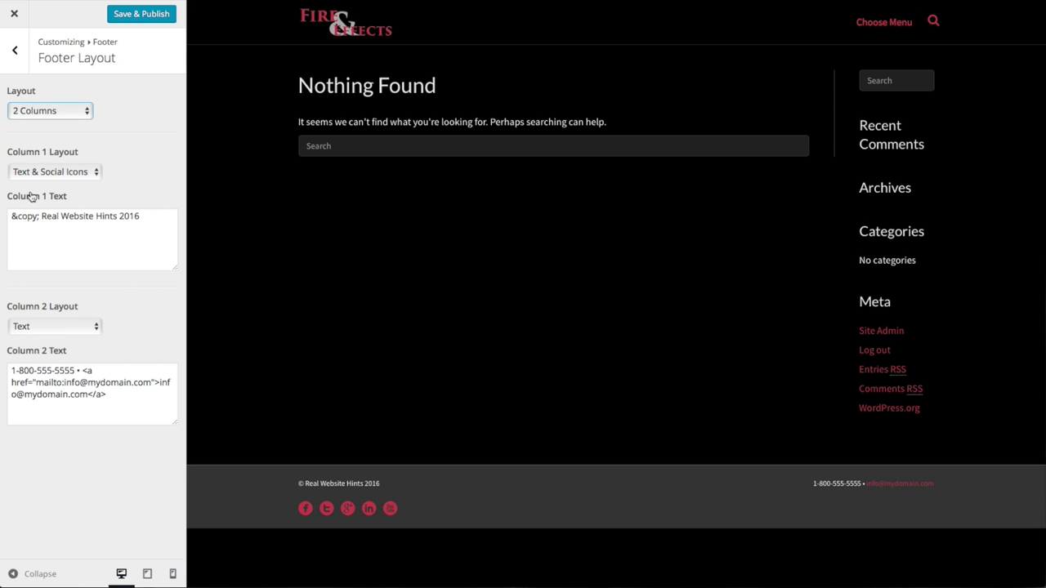
click(96, 328)
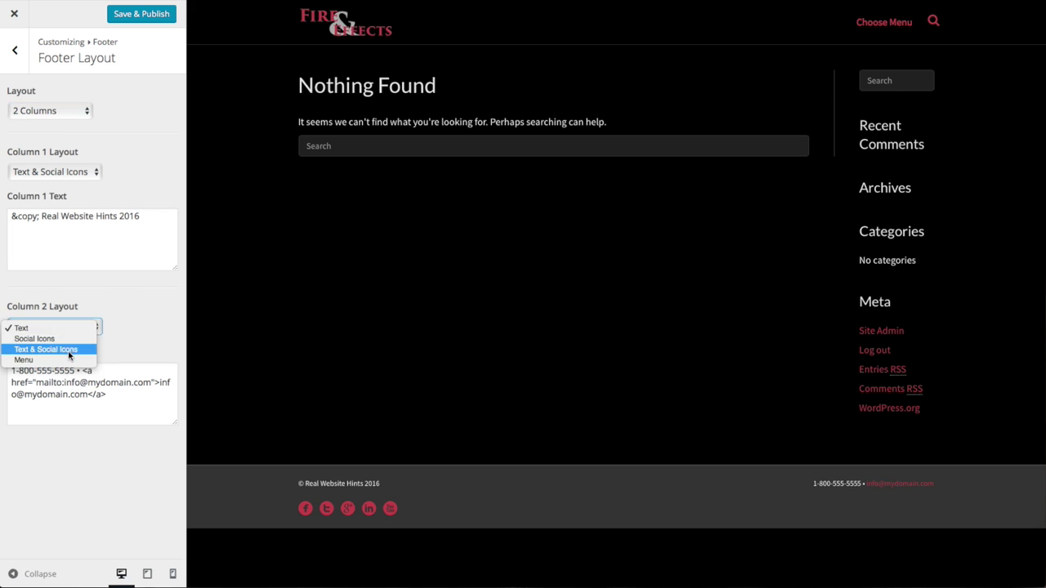
click(144, 315)
click(81, 112)
click(51, 100)
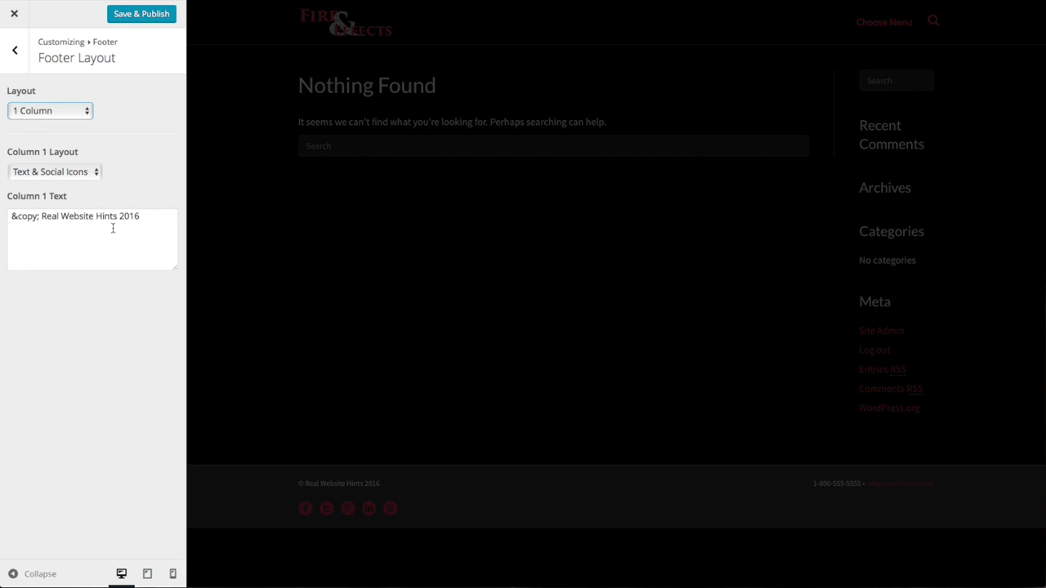
Save and publish the footer changes and close the customizer
key(Escape)
click(139, 15)
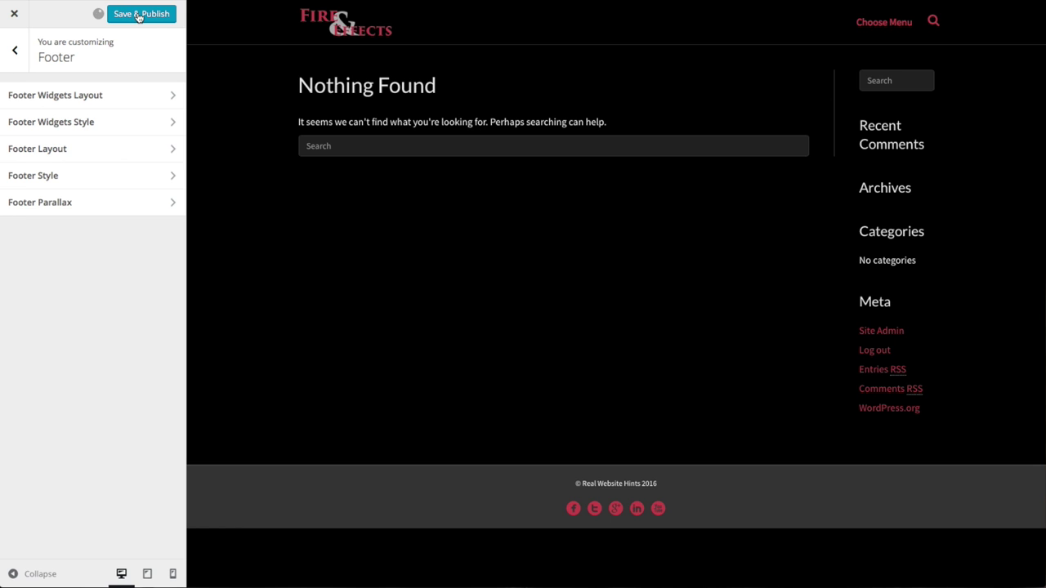
click(14, 13)
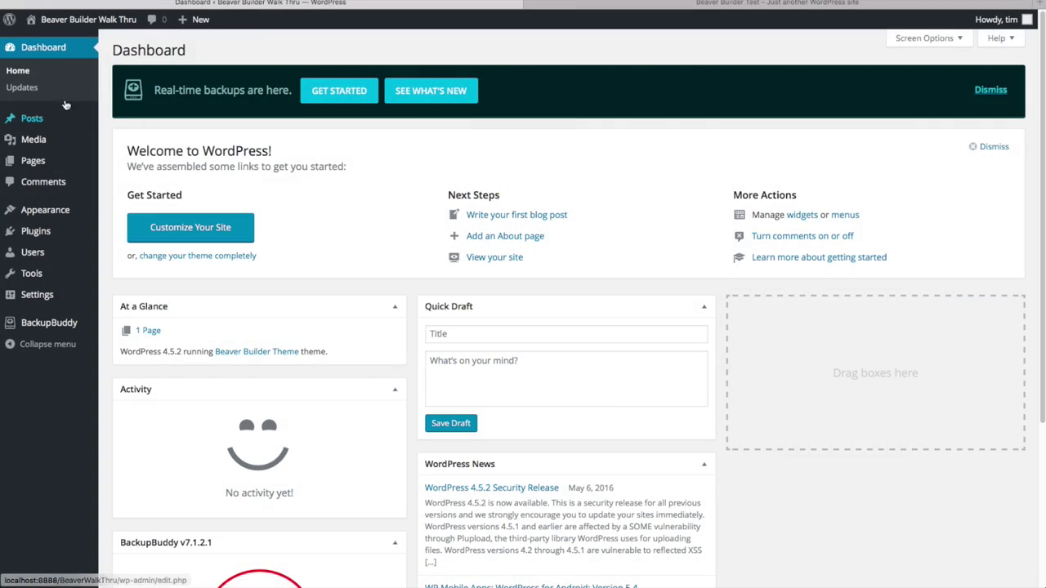
Add a new page titled "Blog" and publish it
click(29, 164)
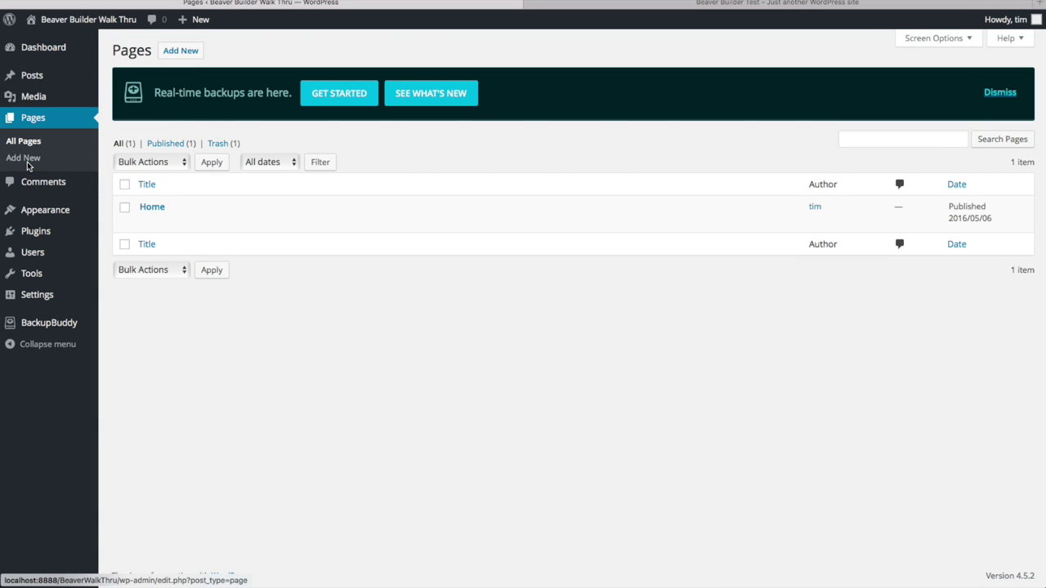
mouse_move(111, 209)
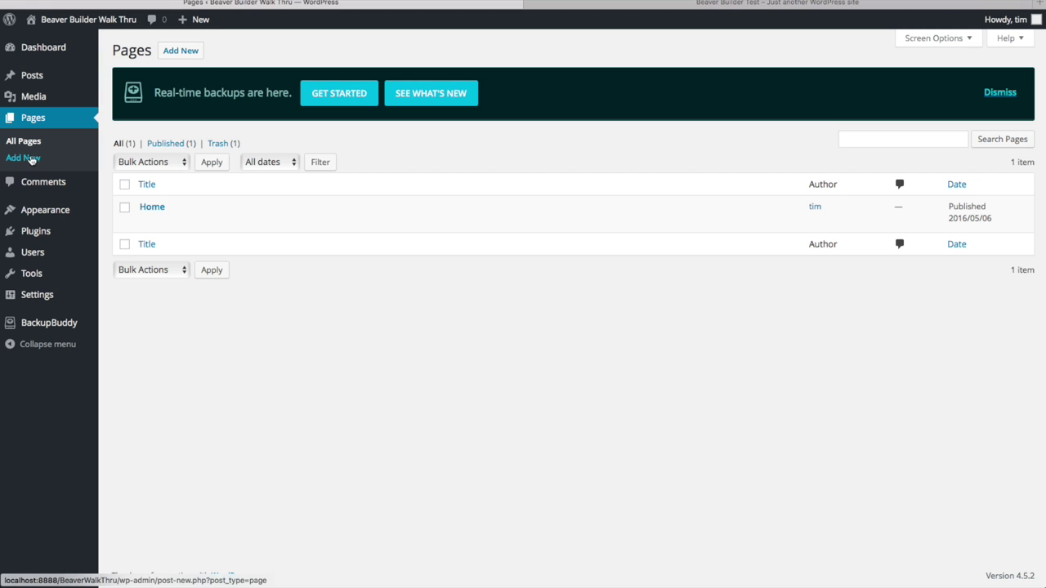
click(181, 54)
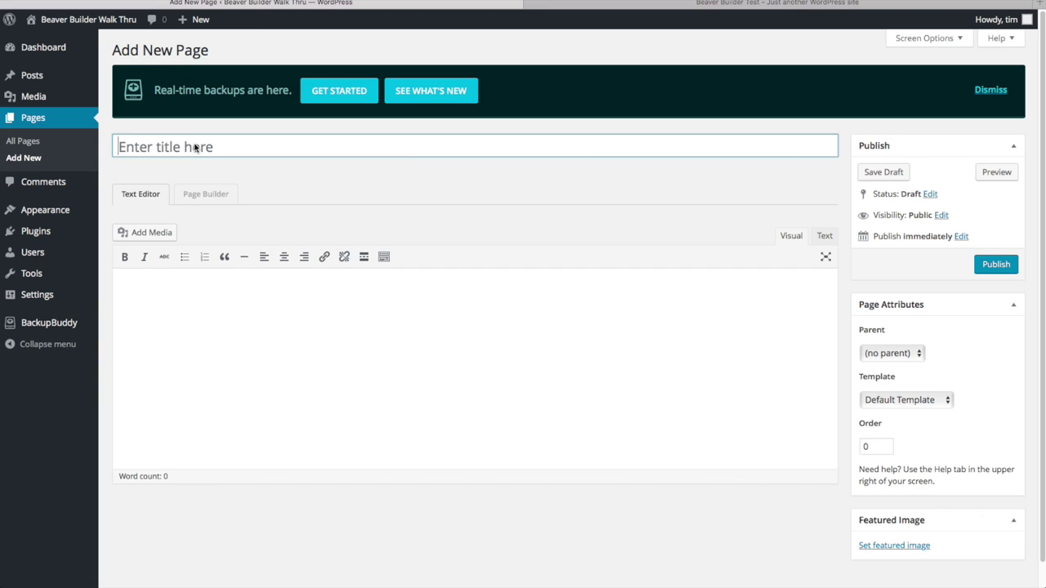
text(Blog)
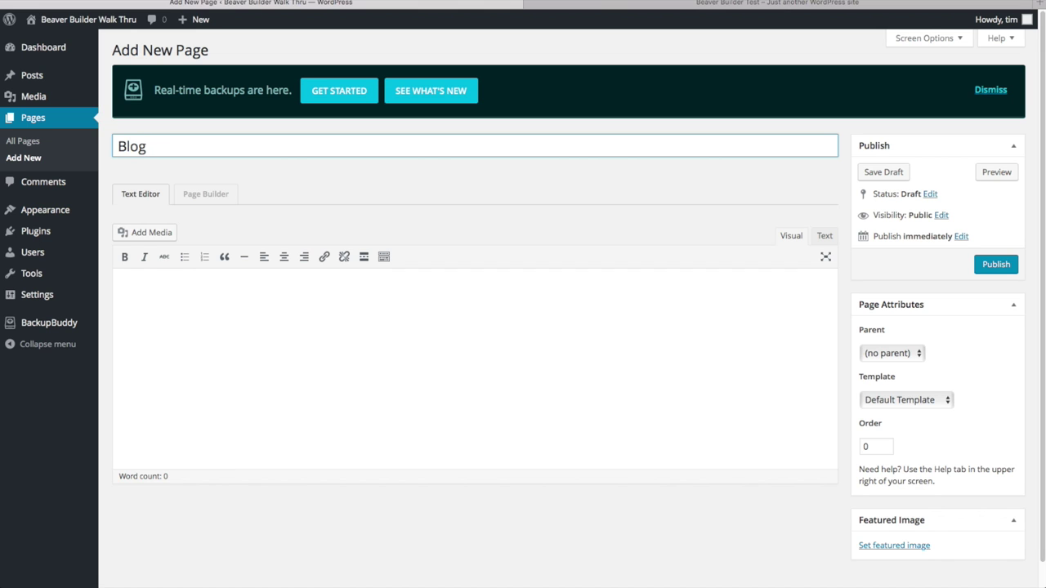
click(995, 267)
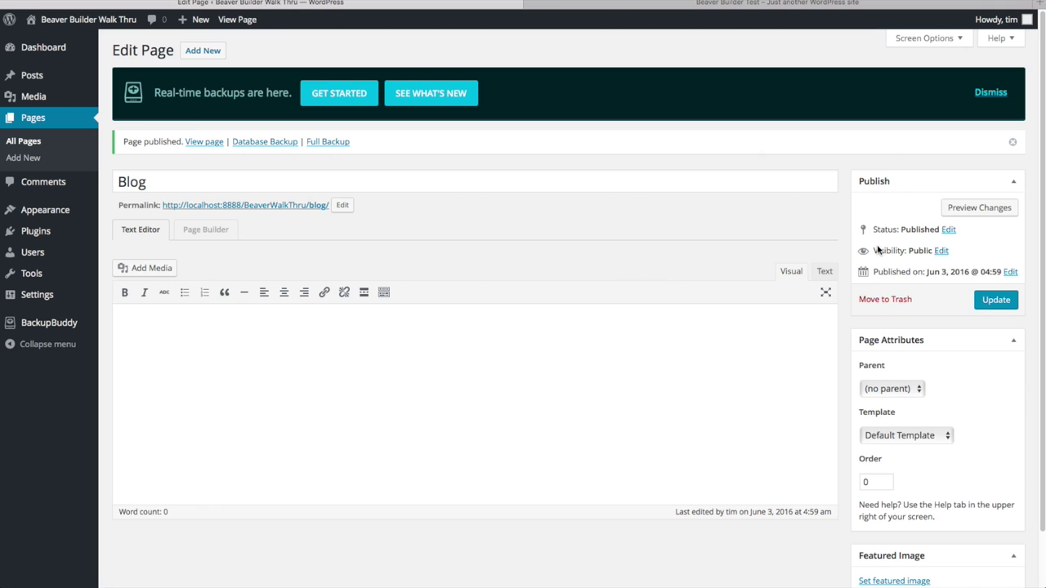
View the Posts list and the front page display options in the Reading settings
click(24, 77)
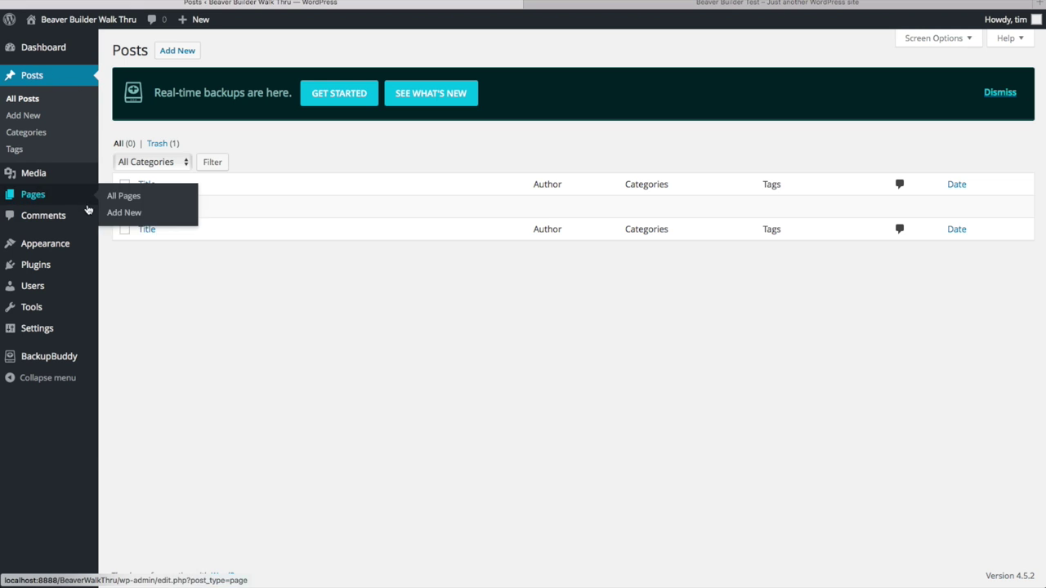
mouse_move(37, 329)
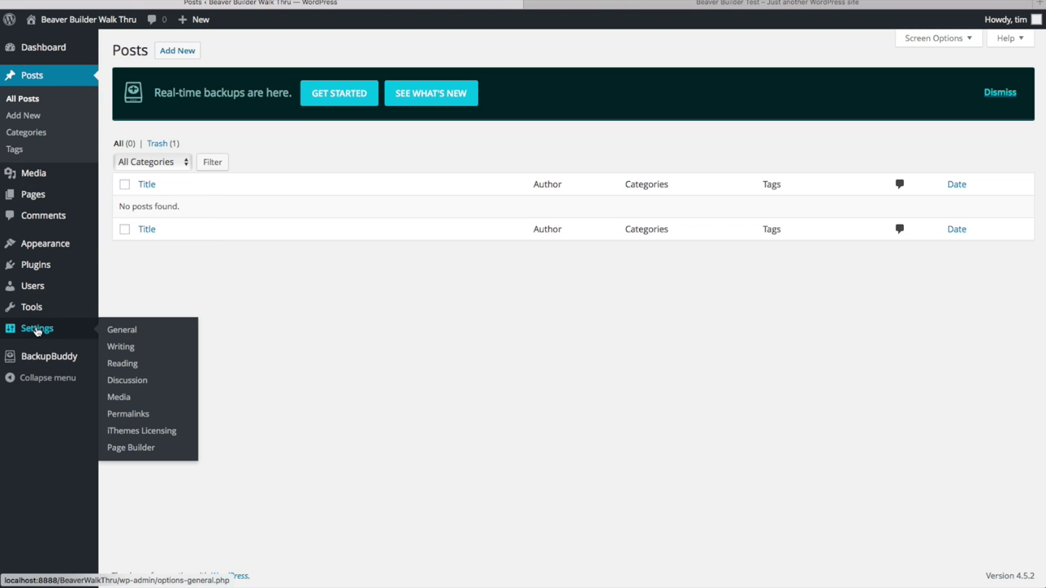
click(128, 366)
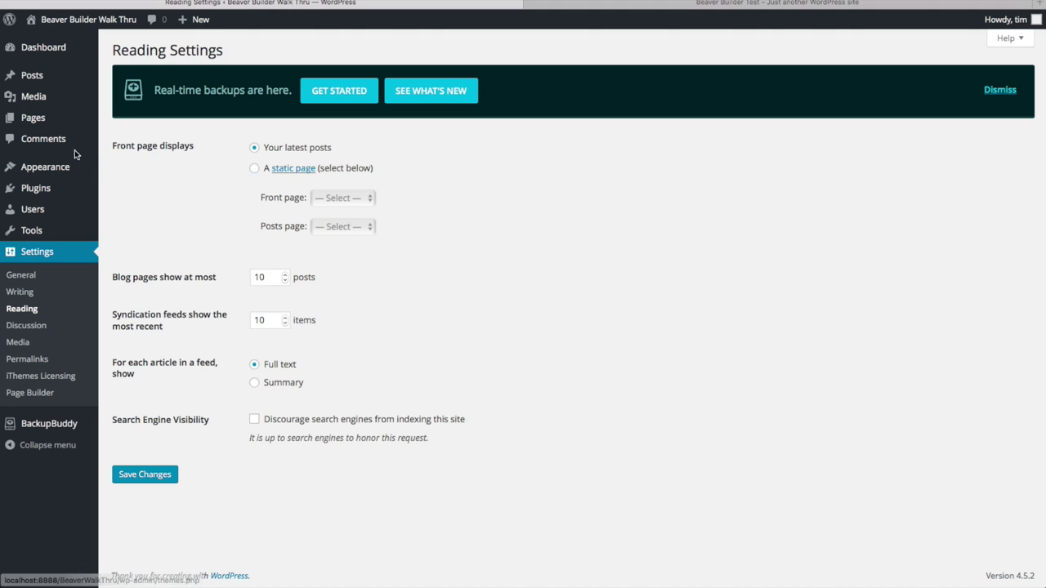
Visit the site, open its Static Front Page settings in the customizer, and make the front page display a static page
mouse_move(68, 31)
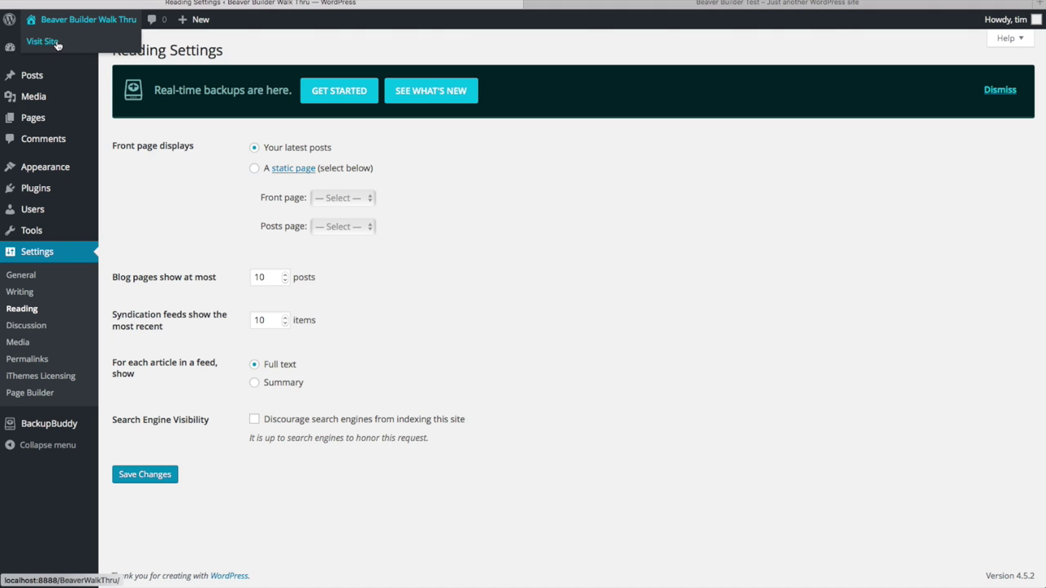
click(49, 43)
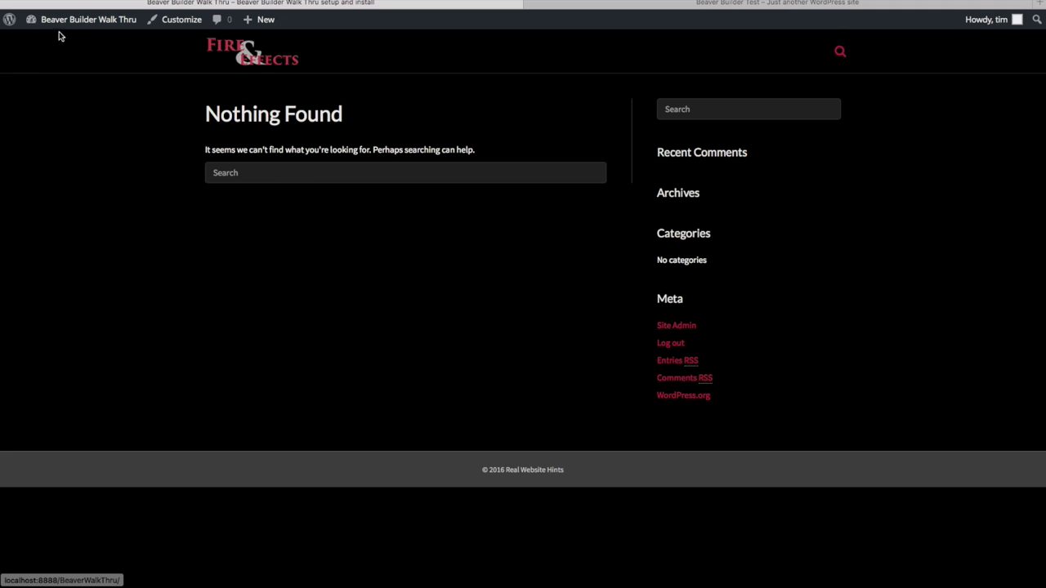
mouse_move(122, 20)
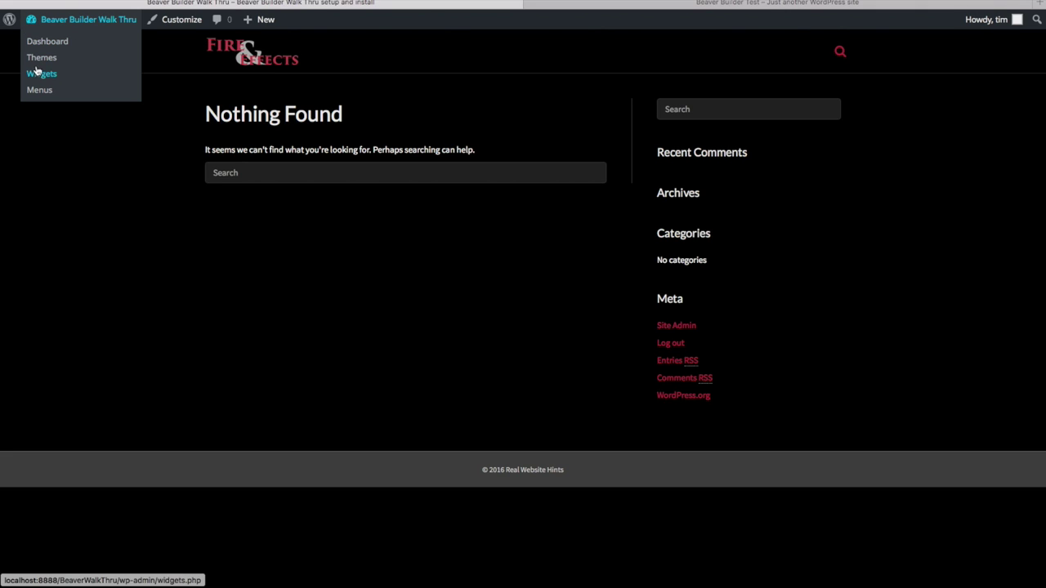
click(174, 23)
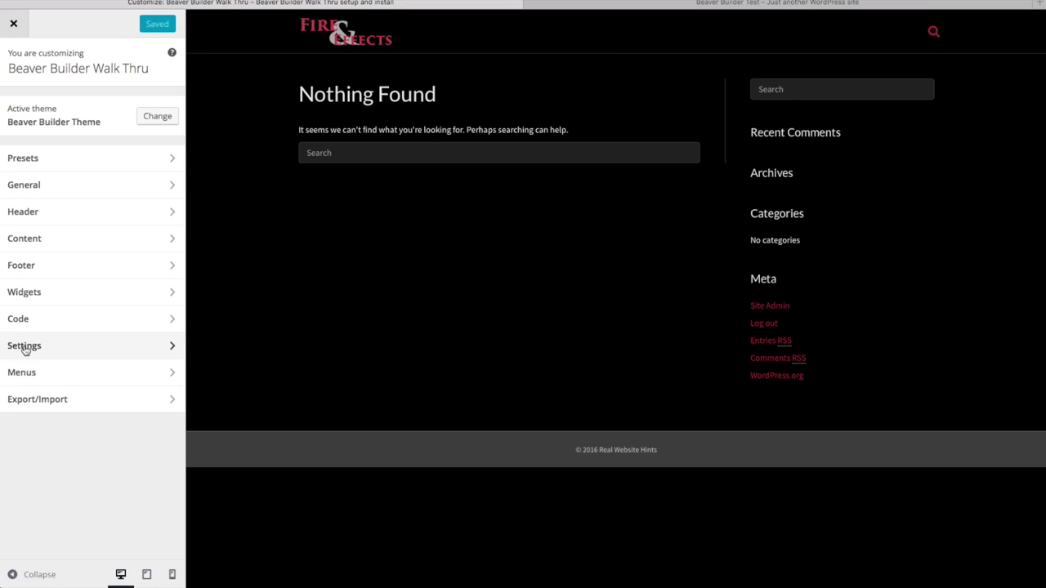
click(24, 347)
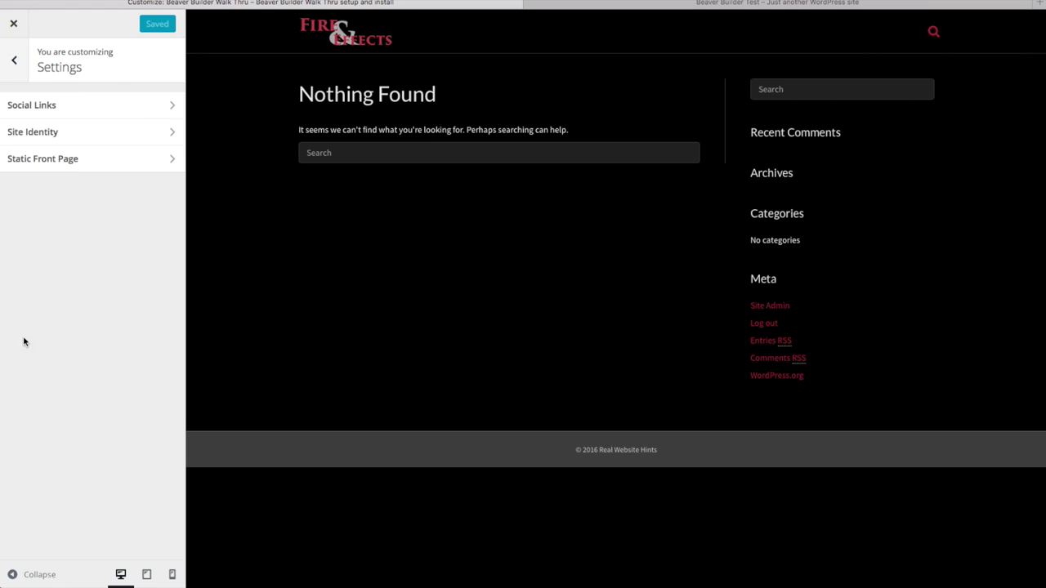
click(24, 158)
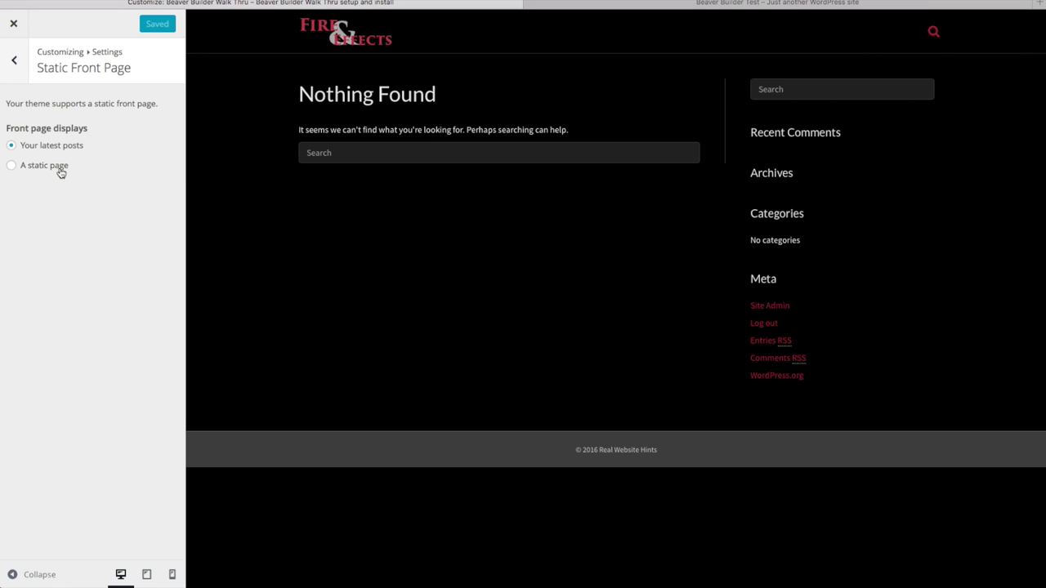
click(12, 166)
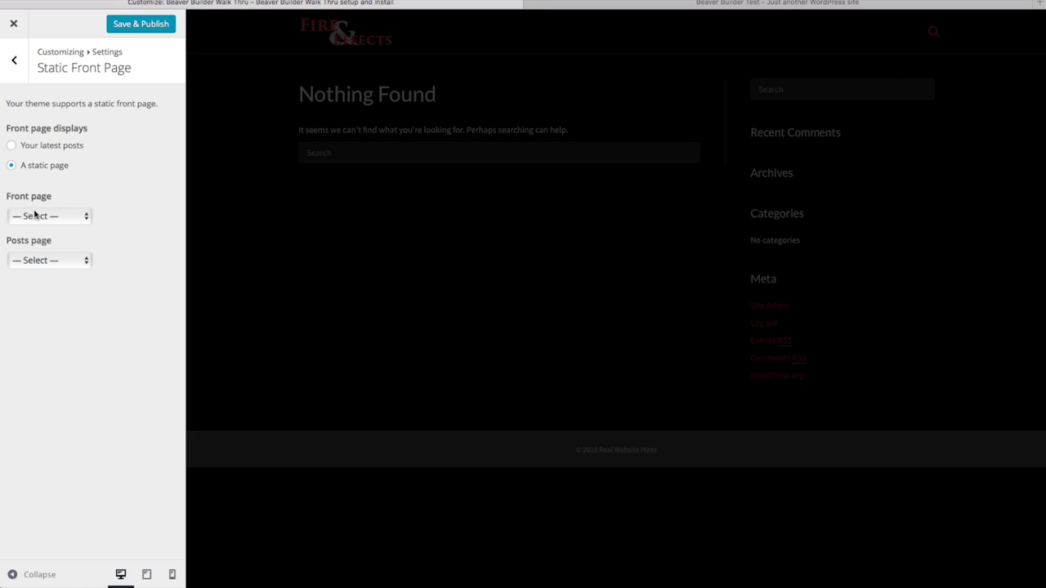
Assign Home as the front page and Blog as the posts page, and publish the changes
click(73, 217)
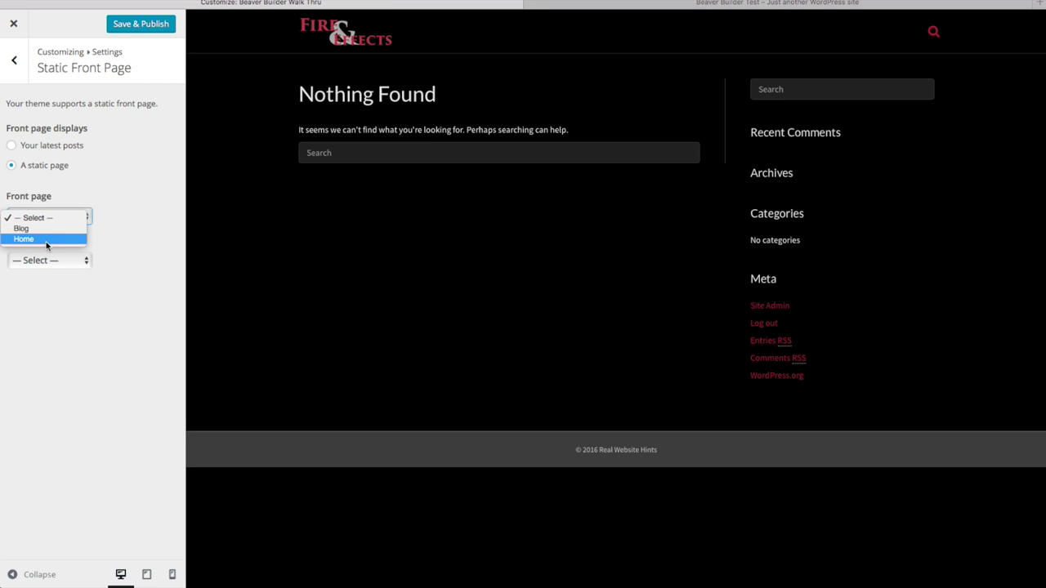
click(46, 240)
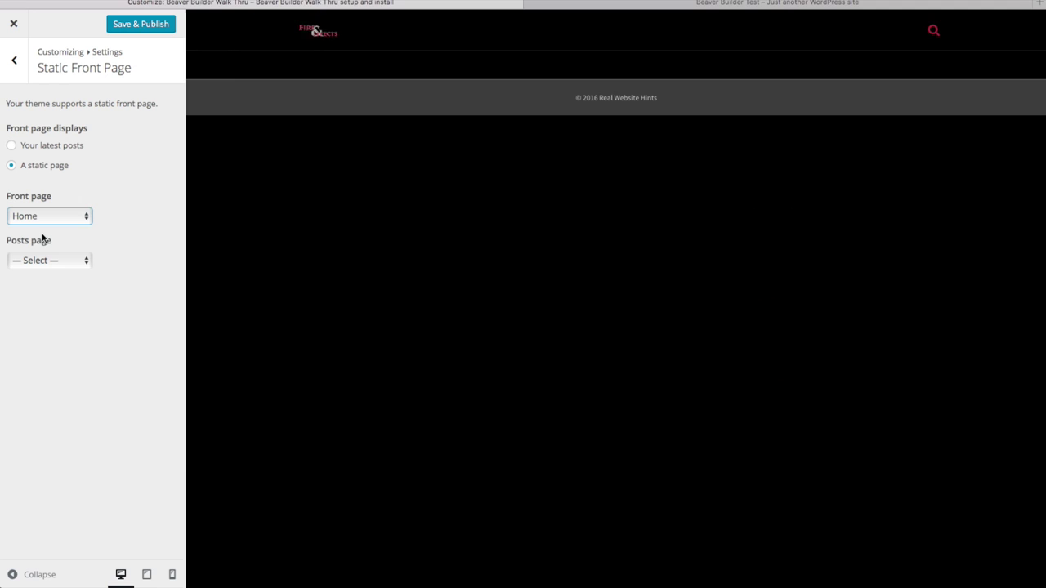
click(85, 260)
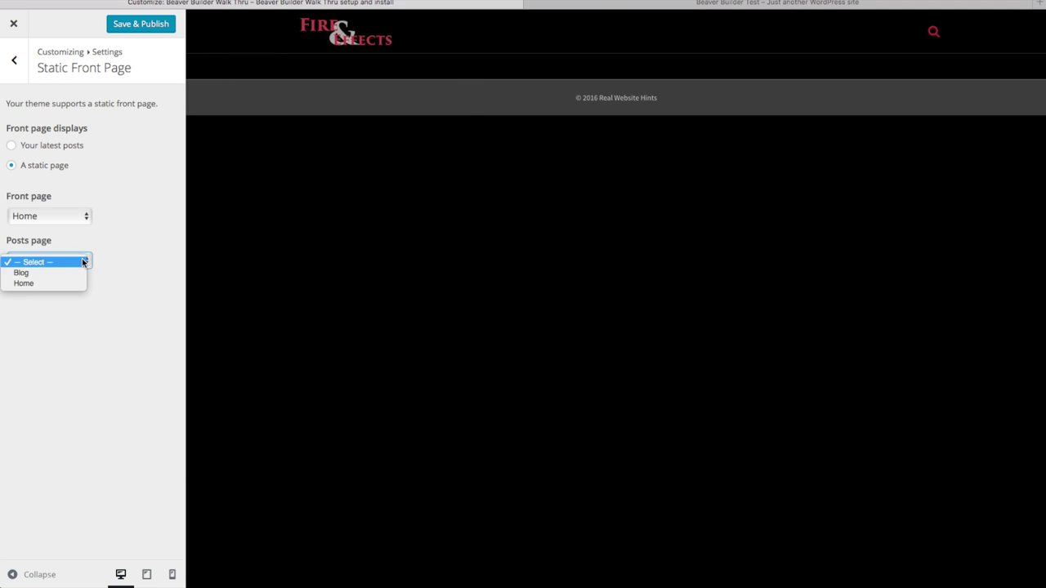
click(32, 277)
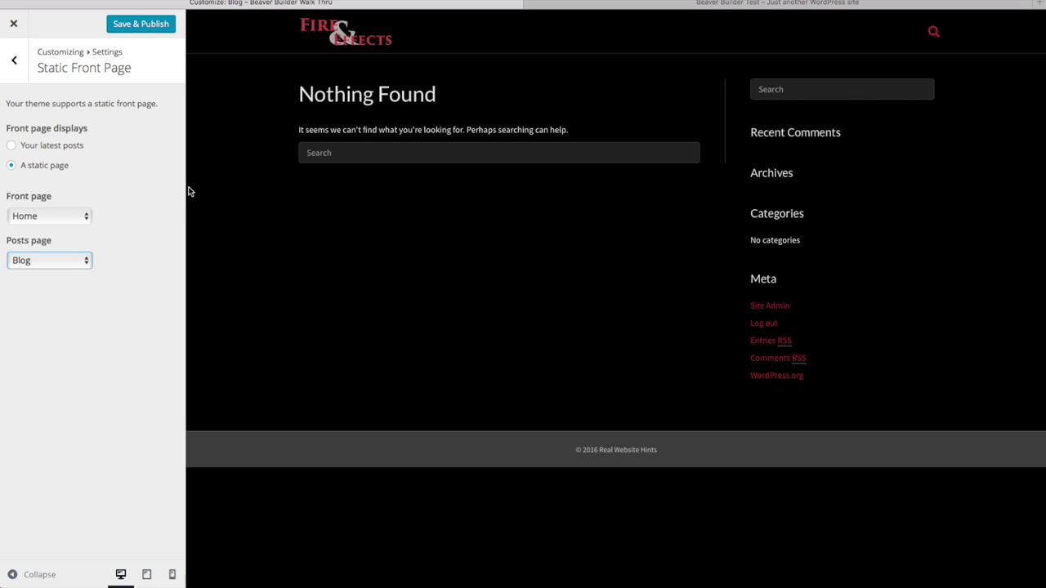
click(137, 27)
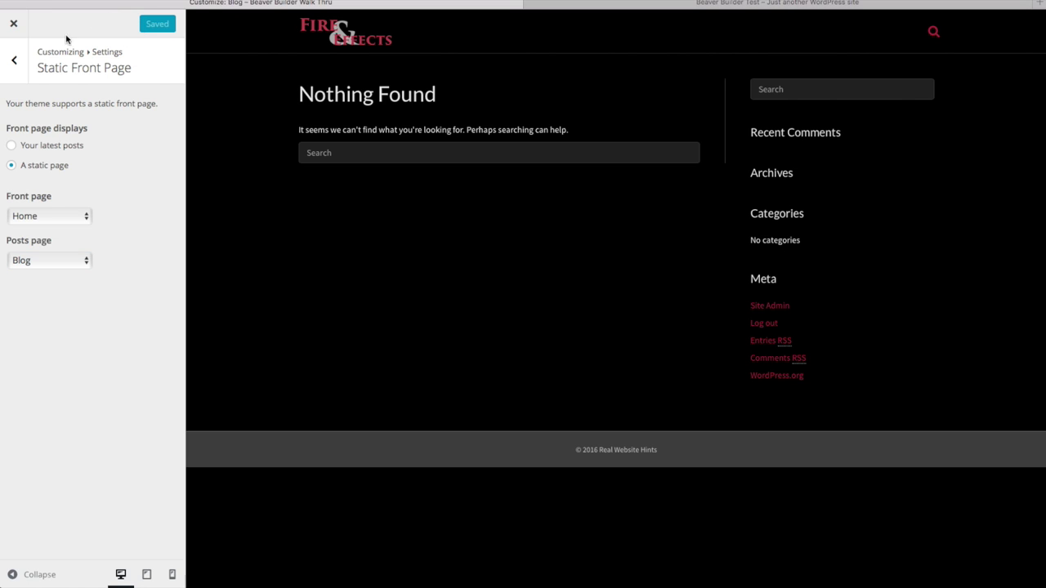
Close the customizer and return to the WordPress dashboard
click(14, 23)
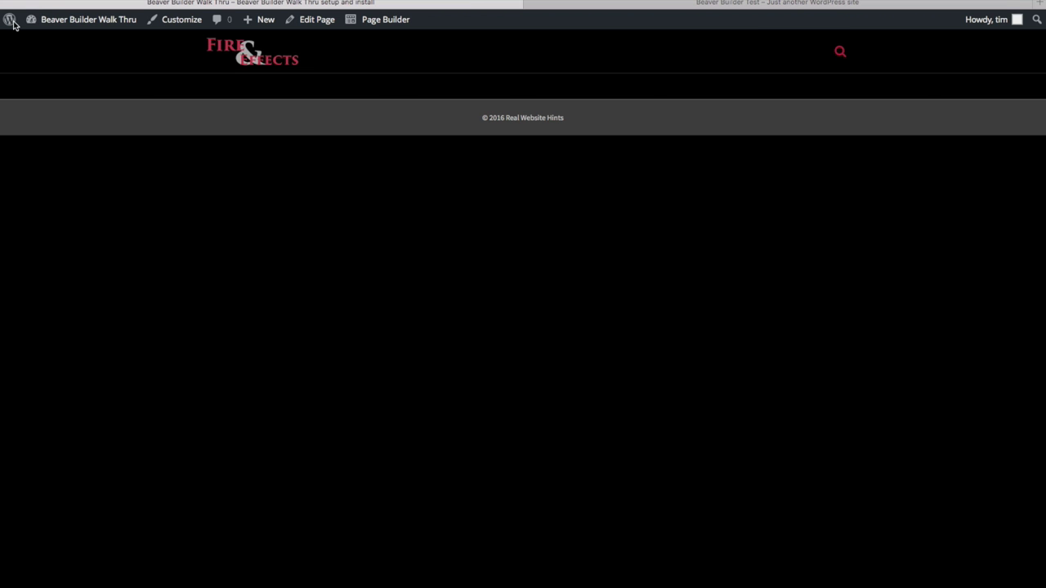
mouse_move(49, 19)
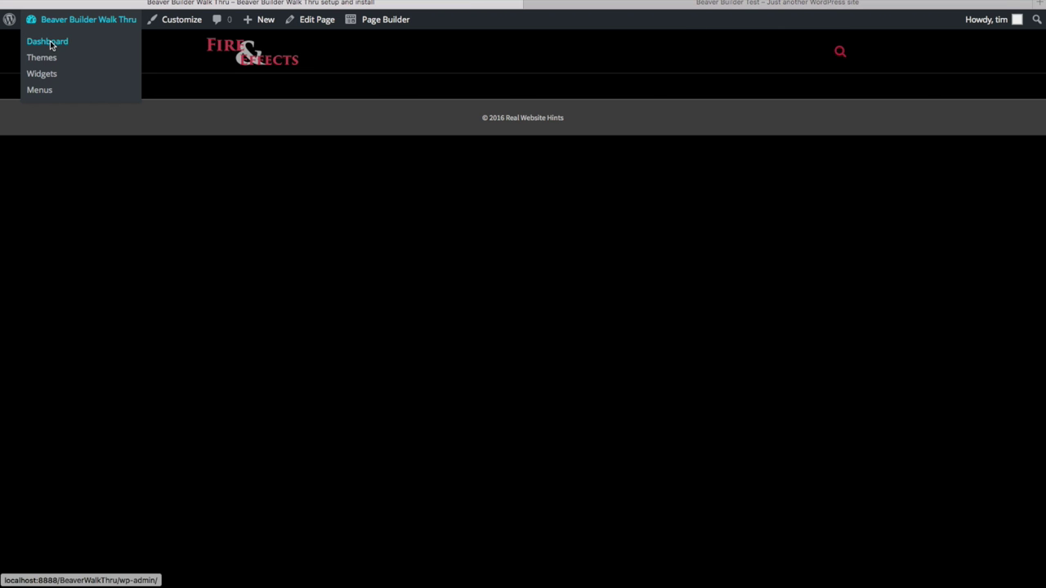
click(50, 42)
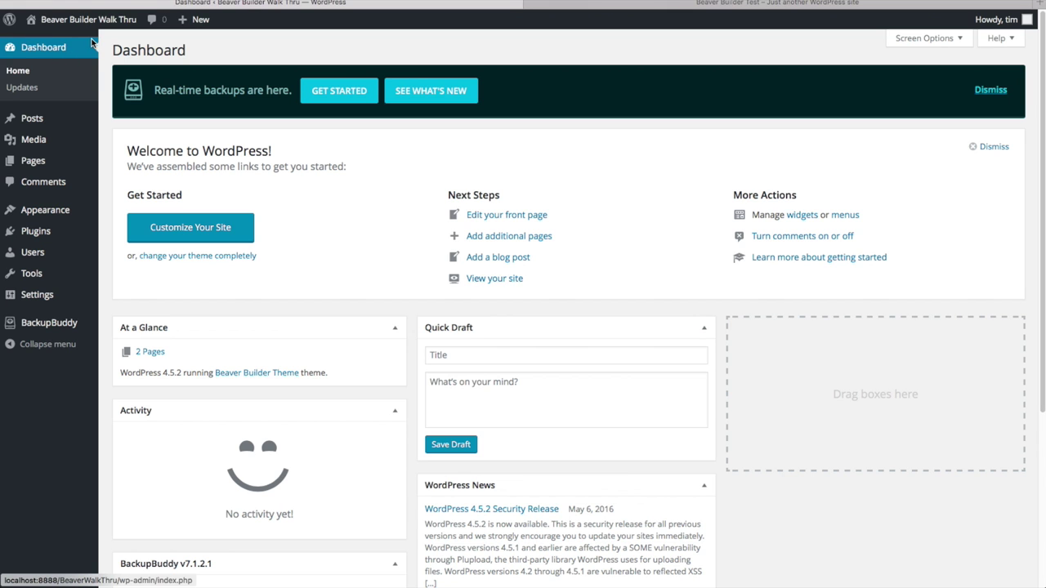
Open the Home page for editing from the list of all pages and launch Page Builder on it
mouse_move(77, 22)
mouse_move(30, 163)
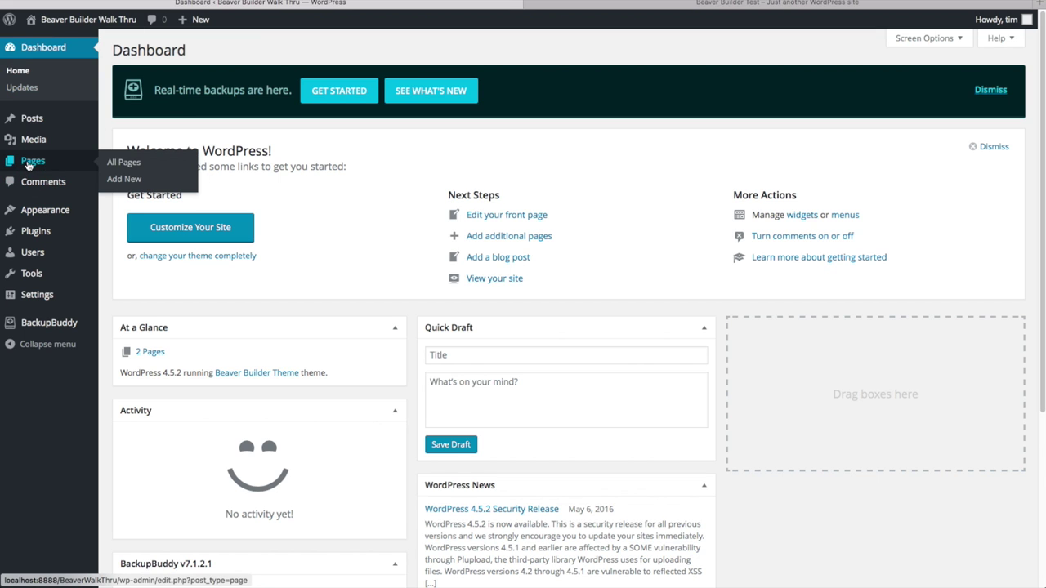
click(115, 164)
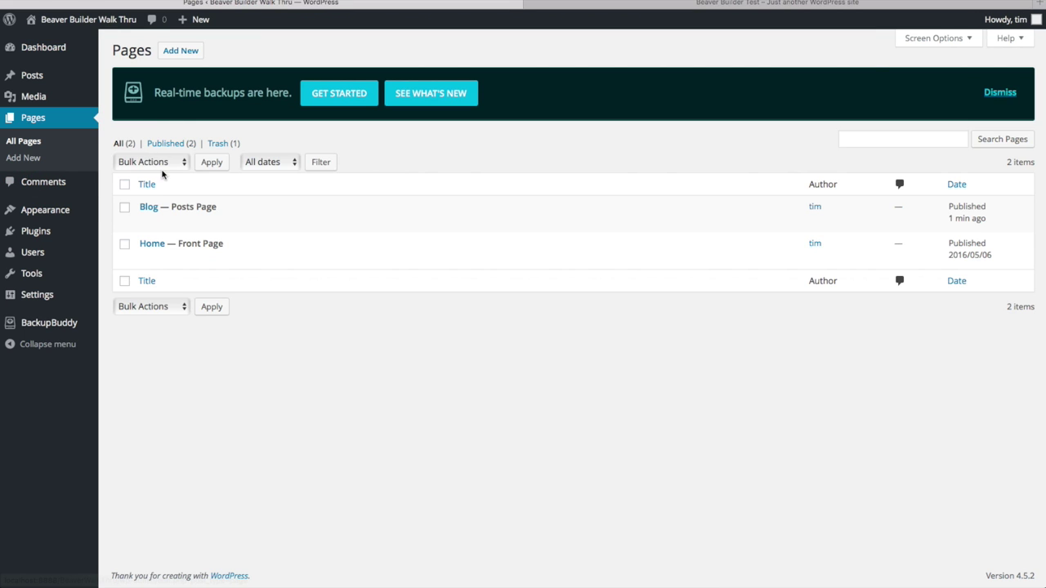
mouse_move(152, 246)
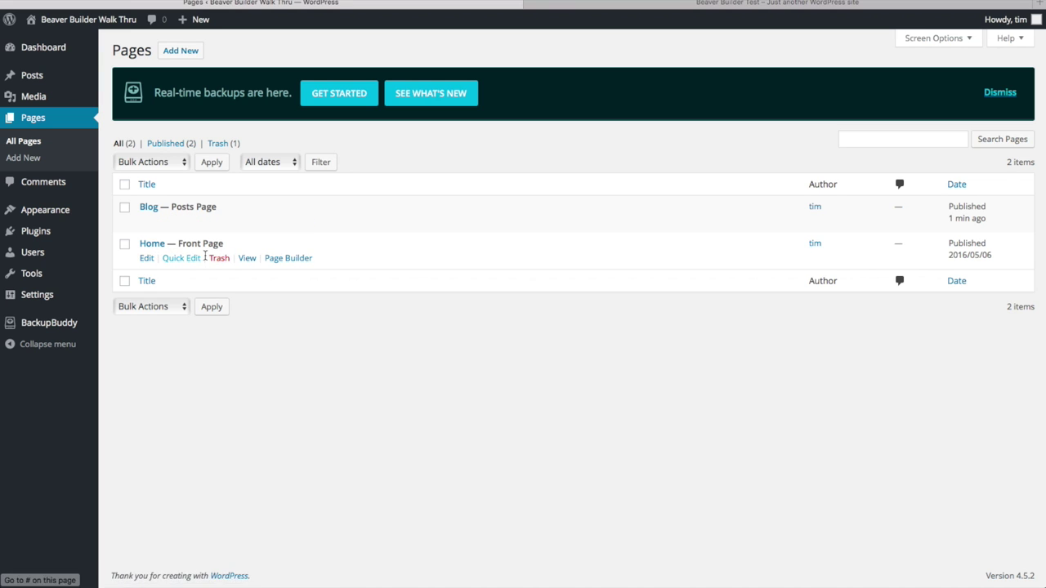
click(147, 259)
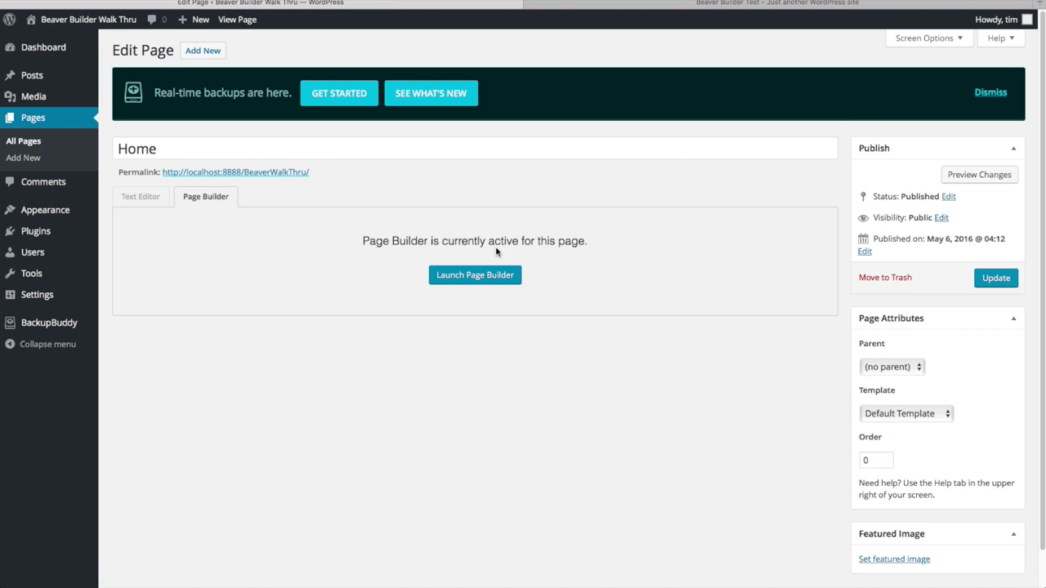
click(460, 276)
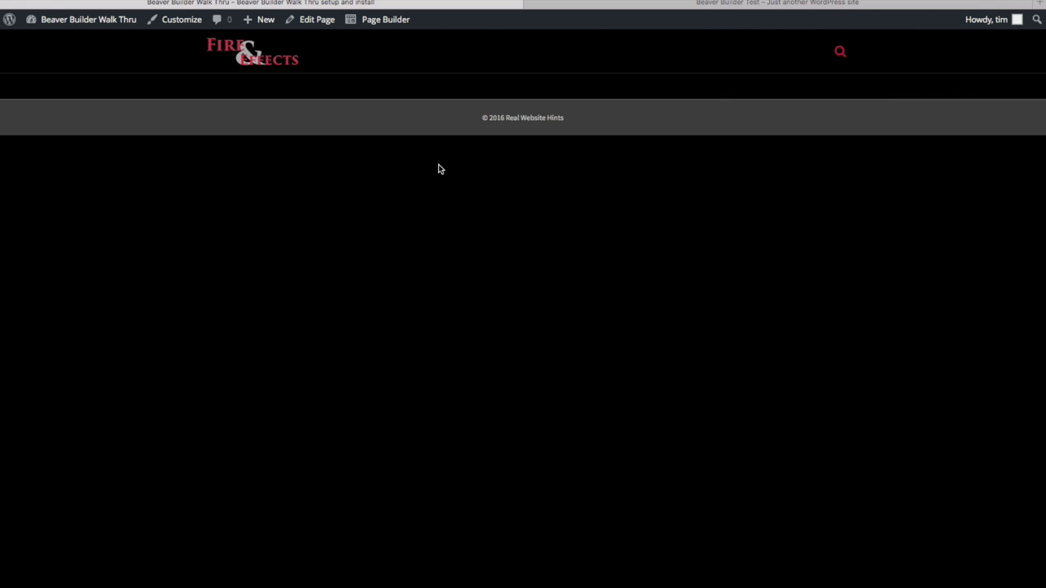
click(378, 23)
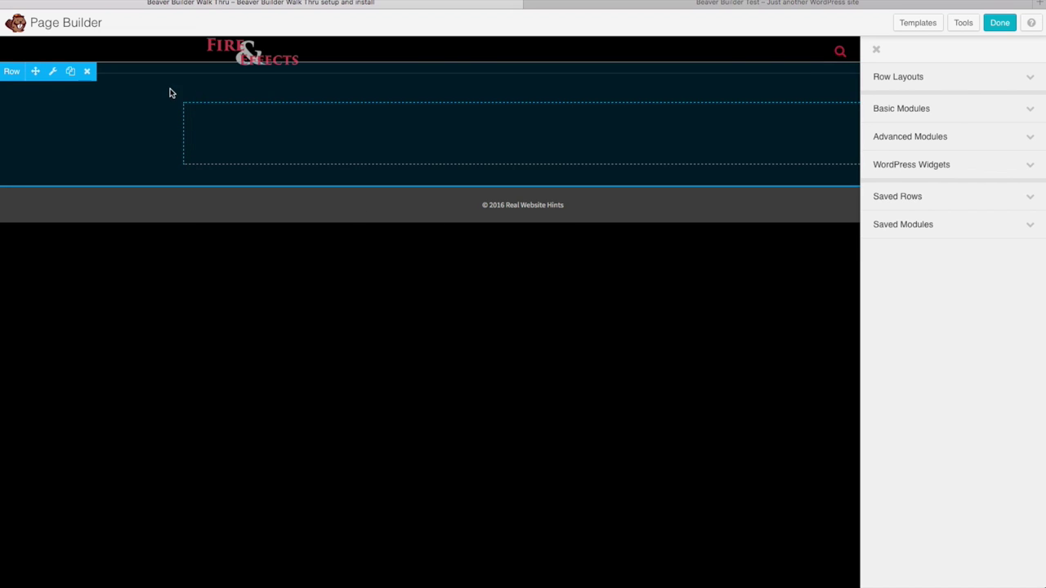
Open the settings of the empty row on the Home page and set its background type to Photo
click(53, 73)
mouse_move(382, 205)
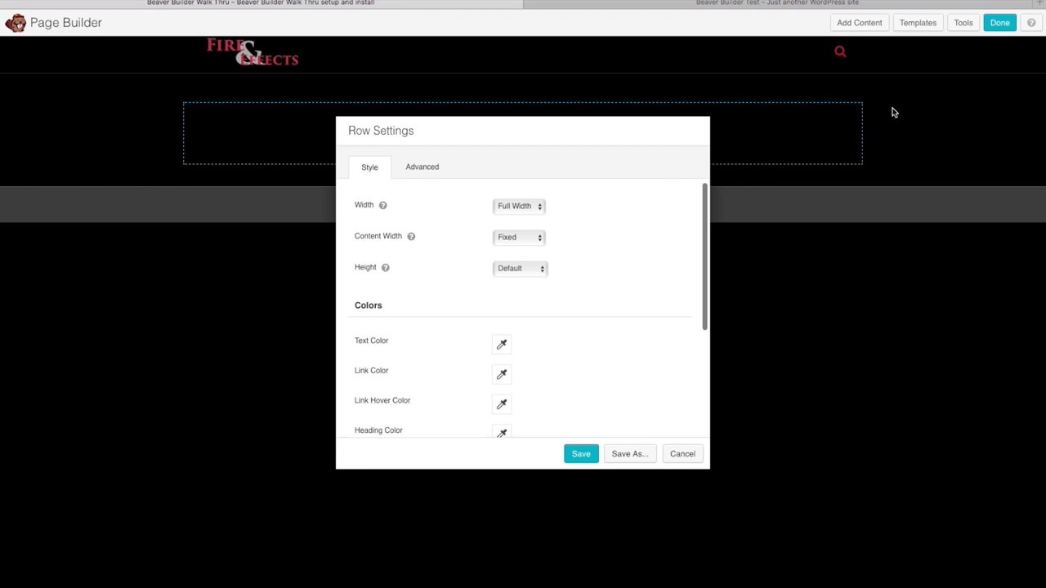
scroll(621, 327, down, 5)
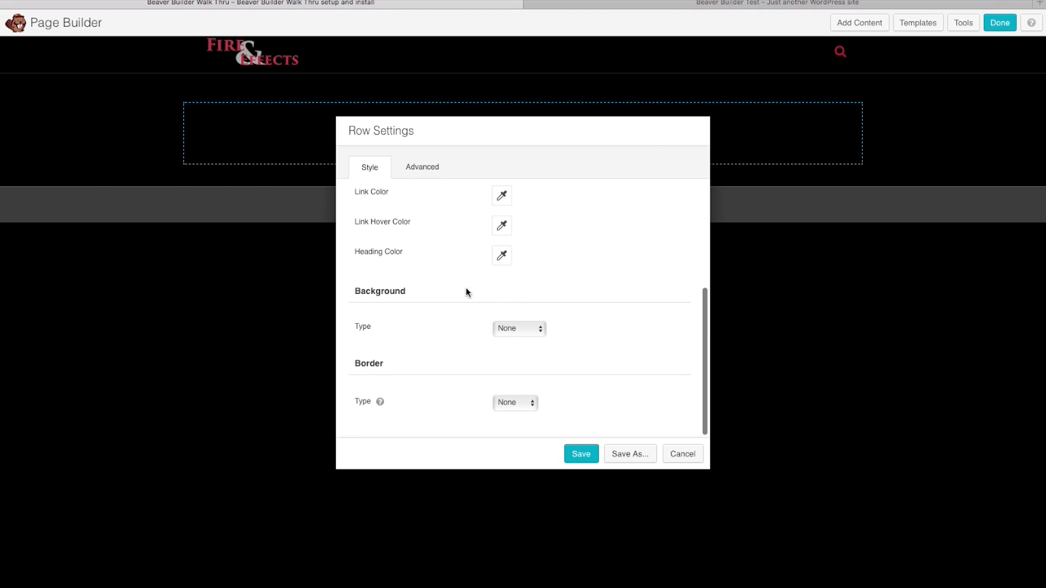
click(536, 330)
click(531, 350)
scroll(563, 355, down, 3)
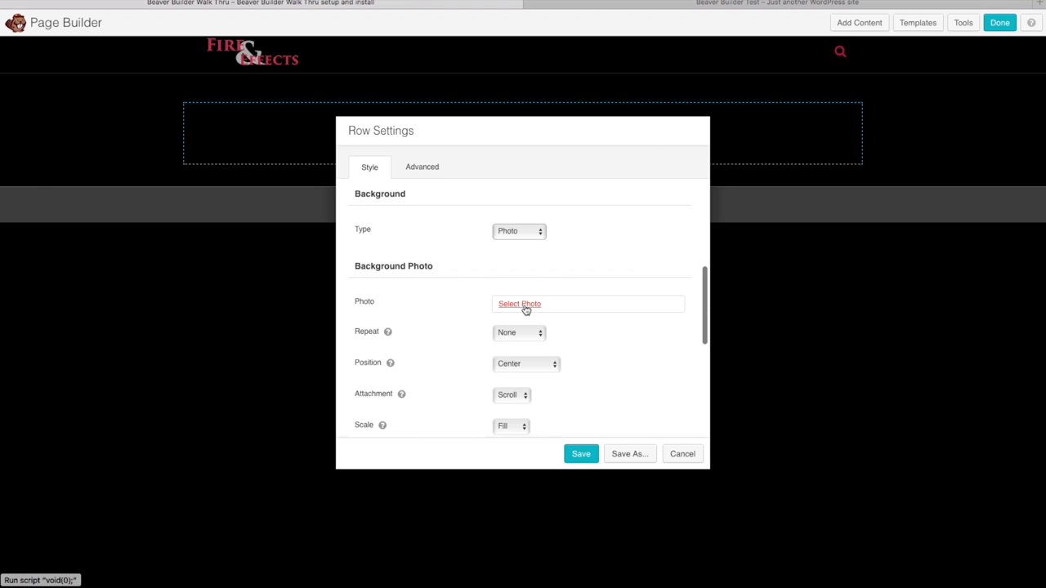
Upload firecobra_wide-1440.jpg from the Web Ready folder for the row's background photo
click(525, 305)
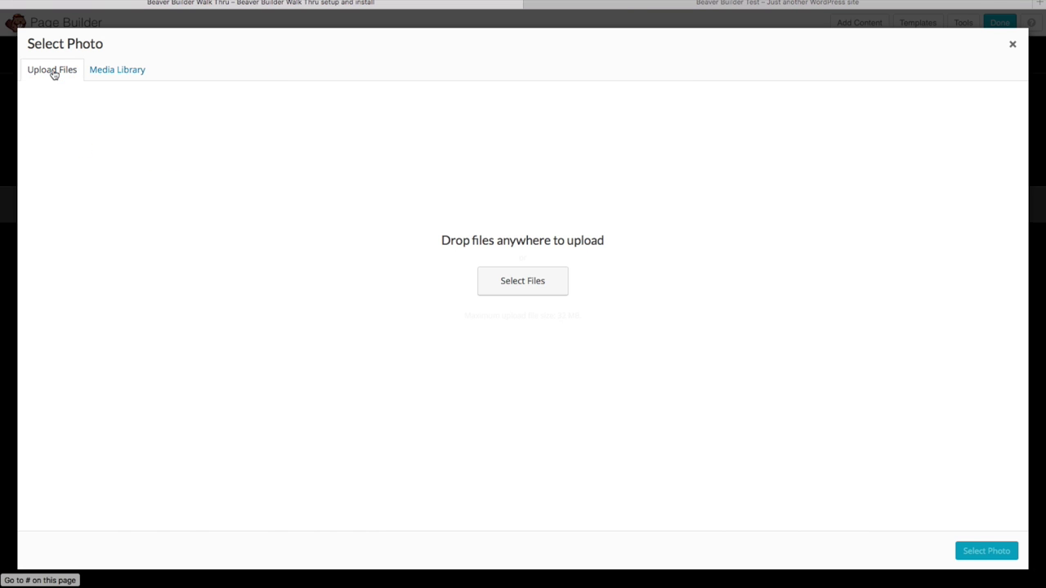
click(517, 280)
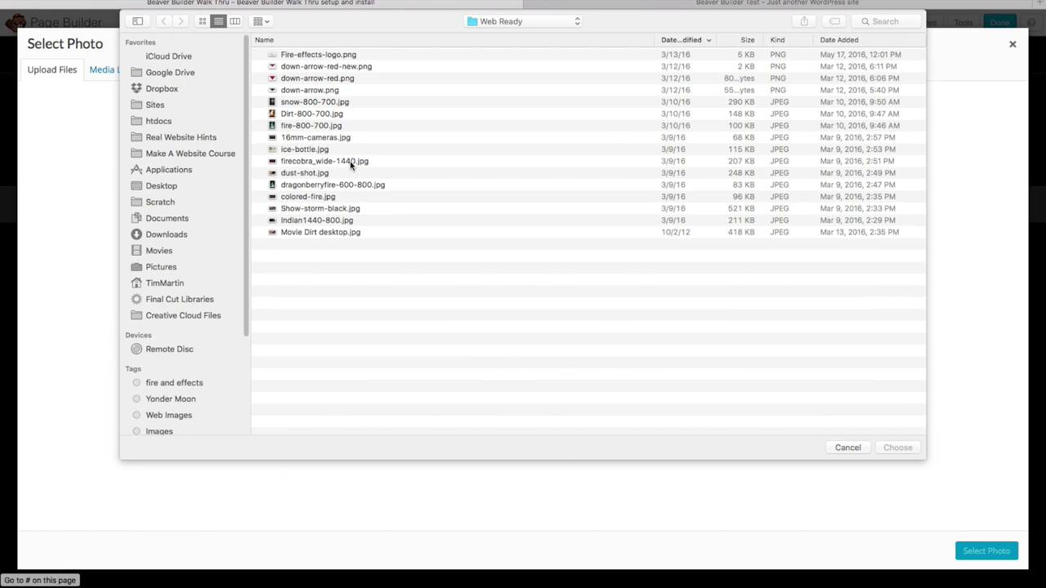
double_click(348, 162)
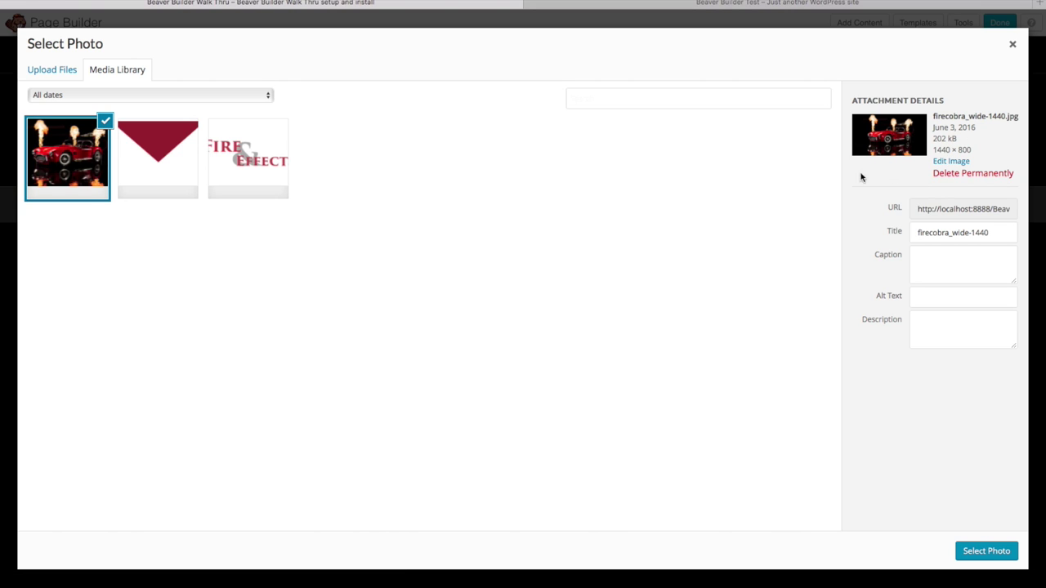
Use firecobra_wide-1440.jpg at full size as the row's background photo and save the row settings
click(986, 551)
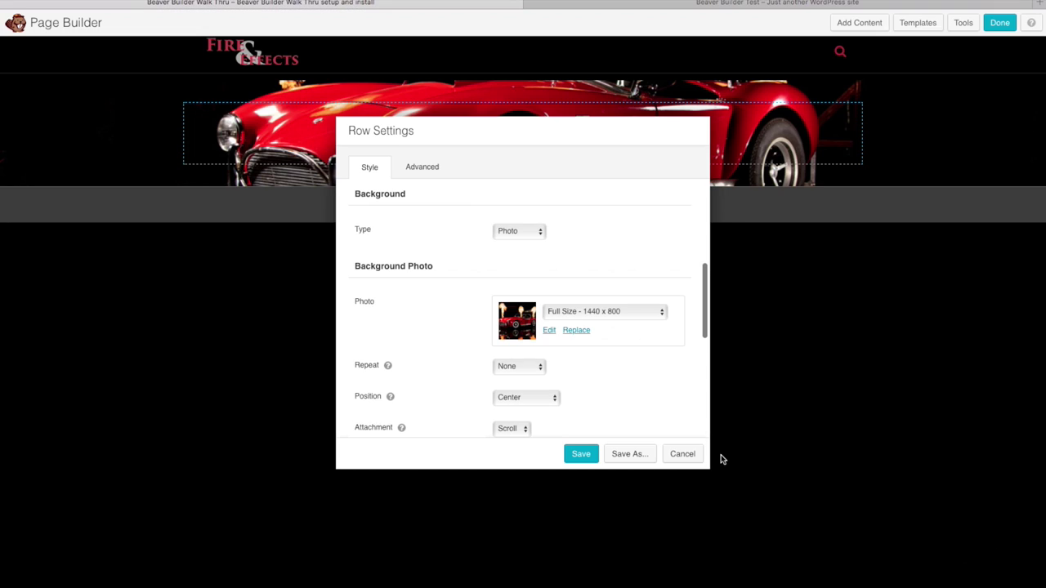
drag(547, 131, 802, 238)
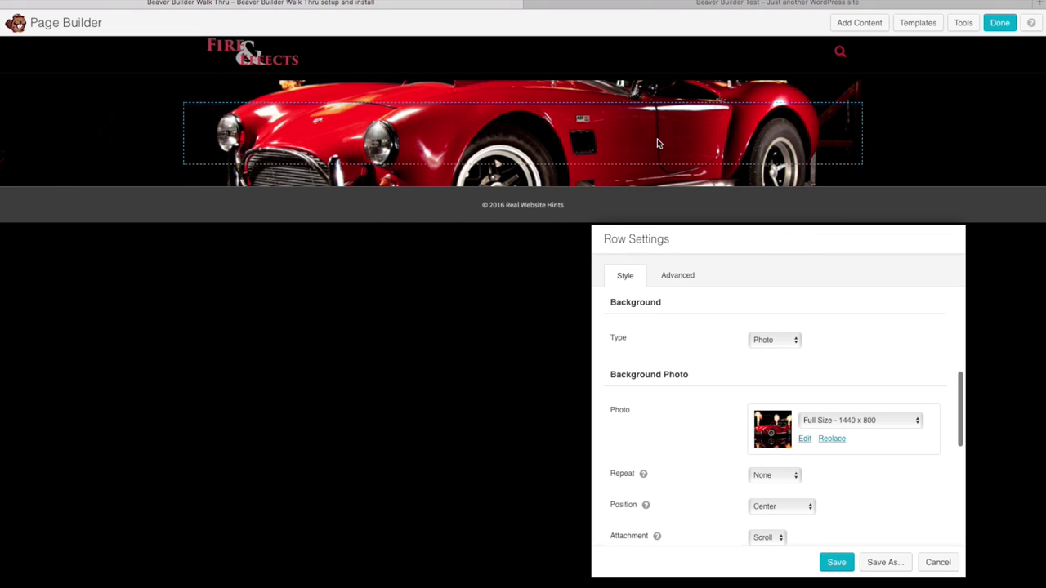
click(835, 563)
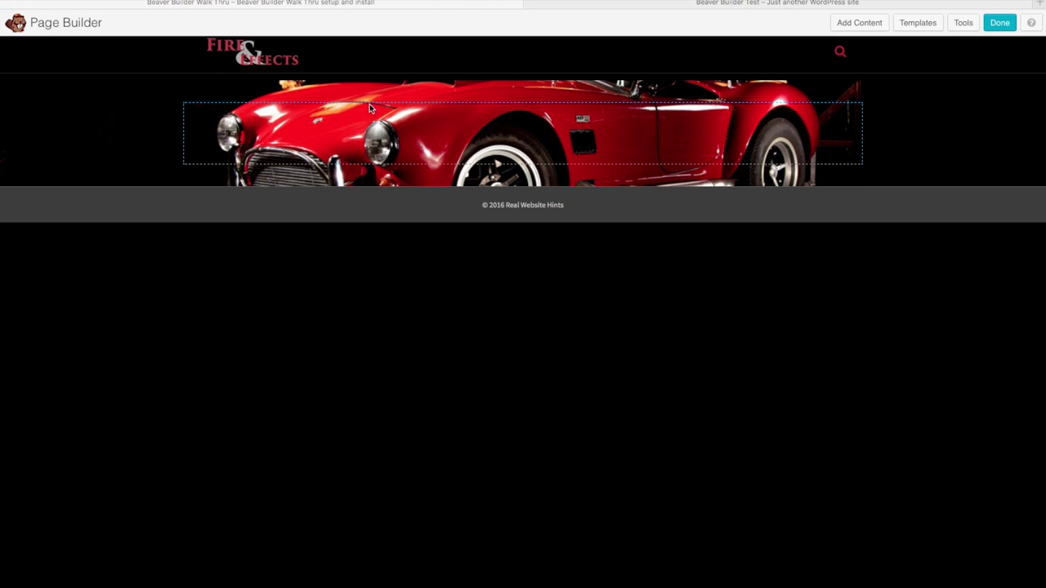
Add a Heading module to the car photo row with the text "Fire & Effects"
click(859, 23)
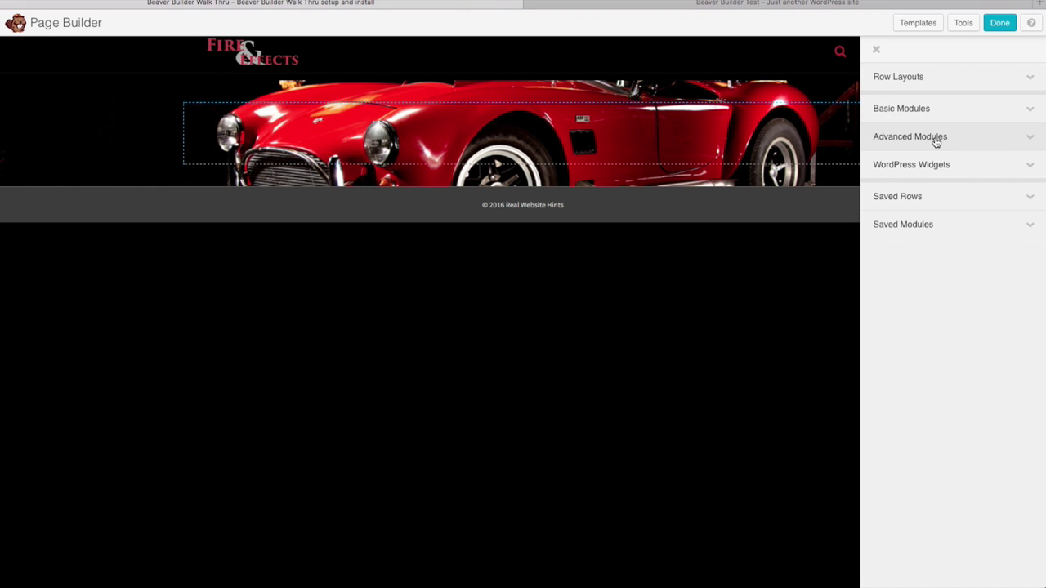
click(917, 110)
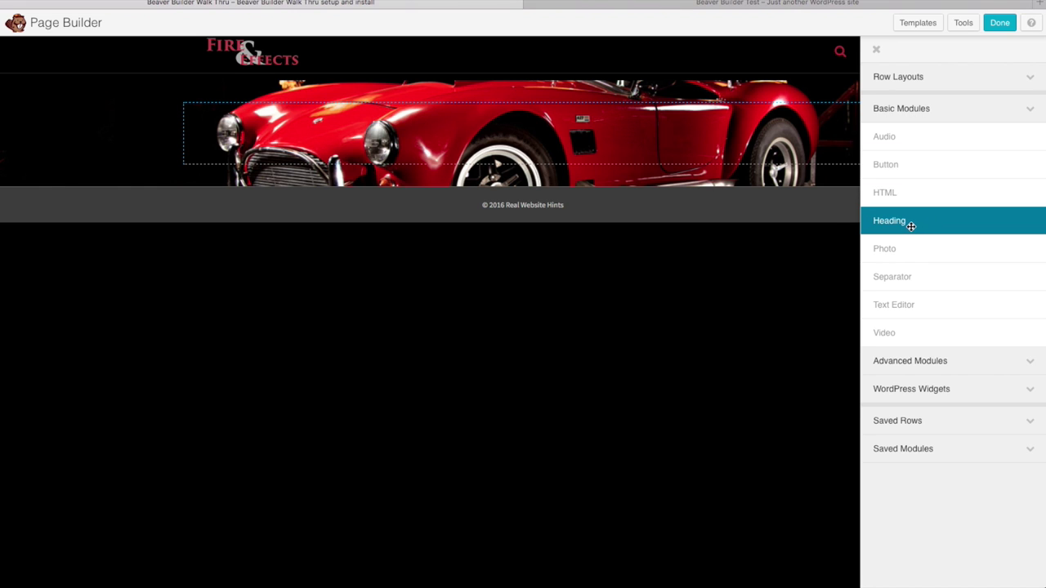
drag(902, 224, 411, 147)
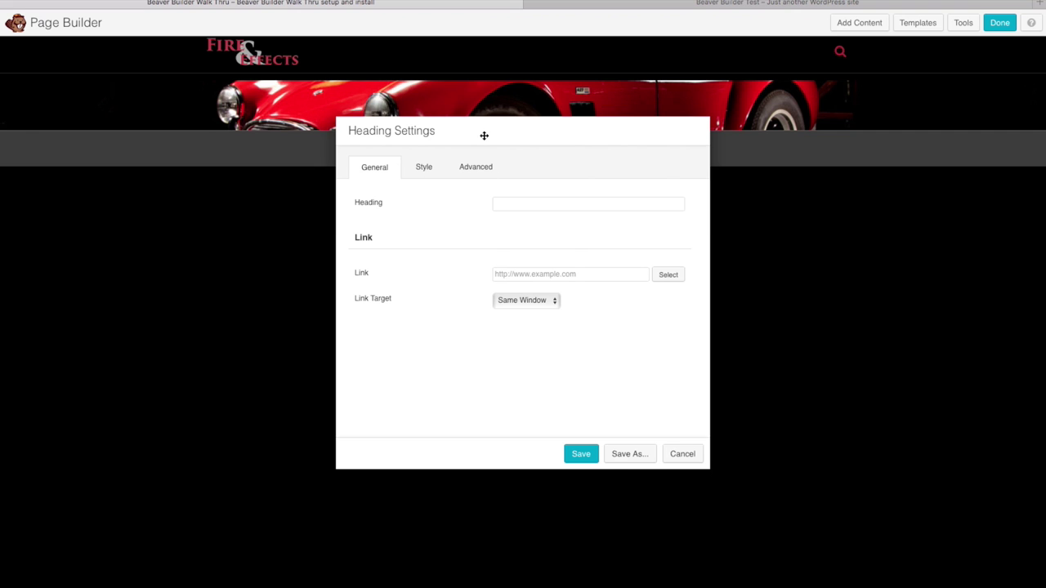
text(F)
key(Down)
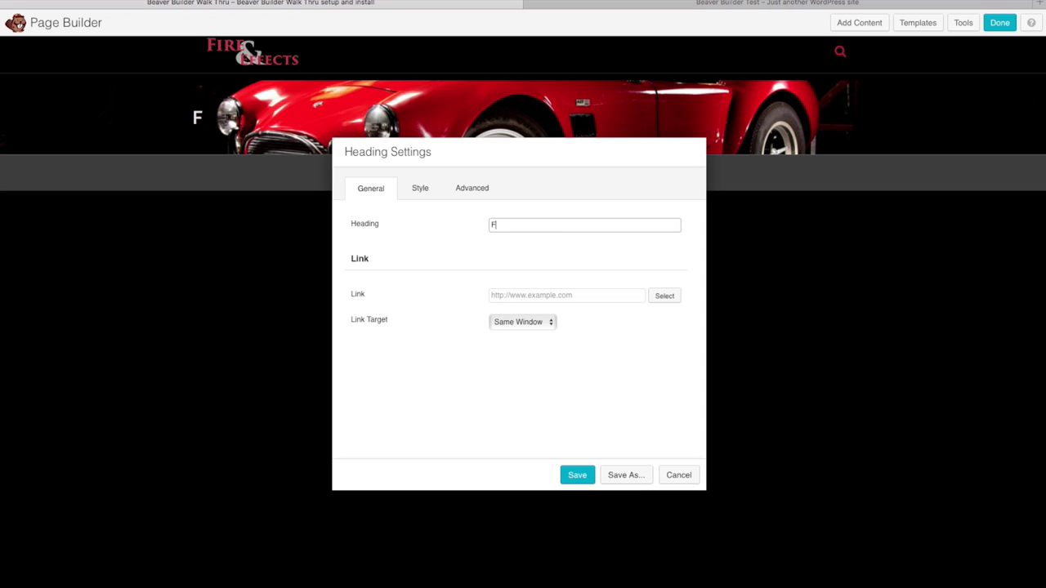
key(Return)
key(Tab)
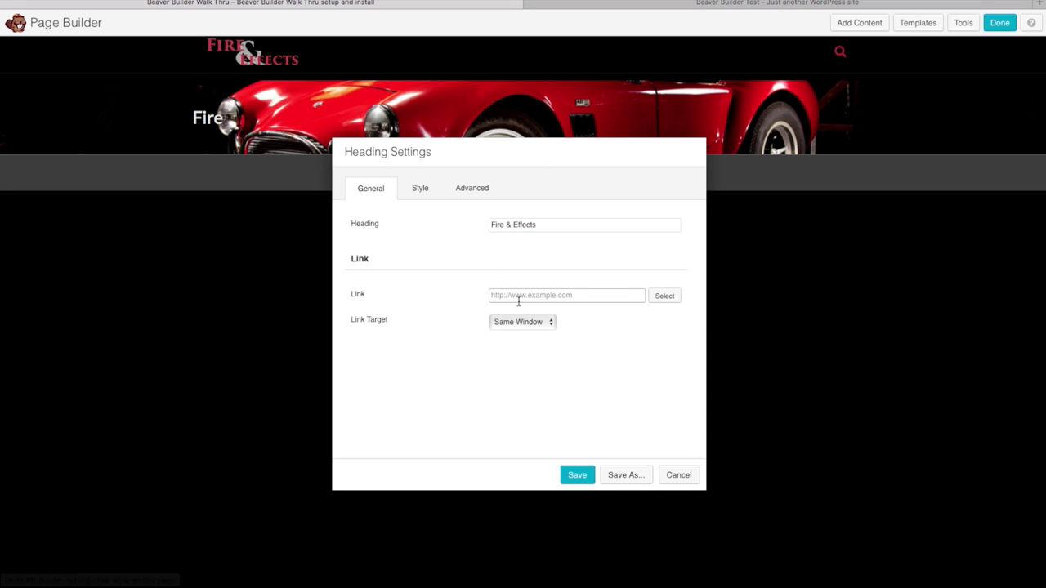
Set the heading's alignment to Center and its HTML tag to h1
click(430, 192)
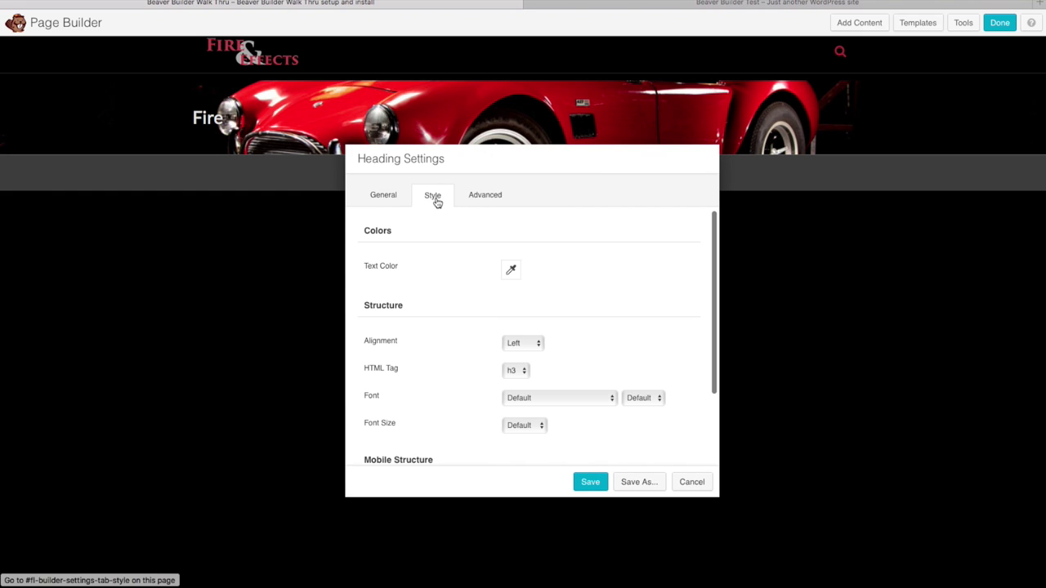
click(537, 345)
click(519, 354)
click(524, 372)
click(515, 353)
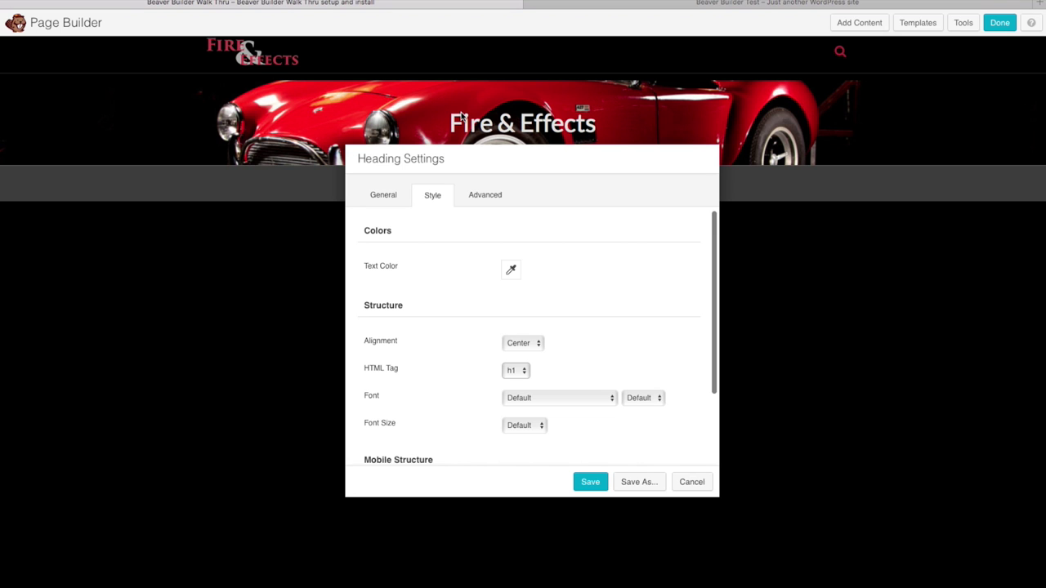
Give the heading a custom font size of 150 px and save its settings
drag(553, 161, 564, 222)
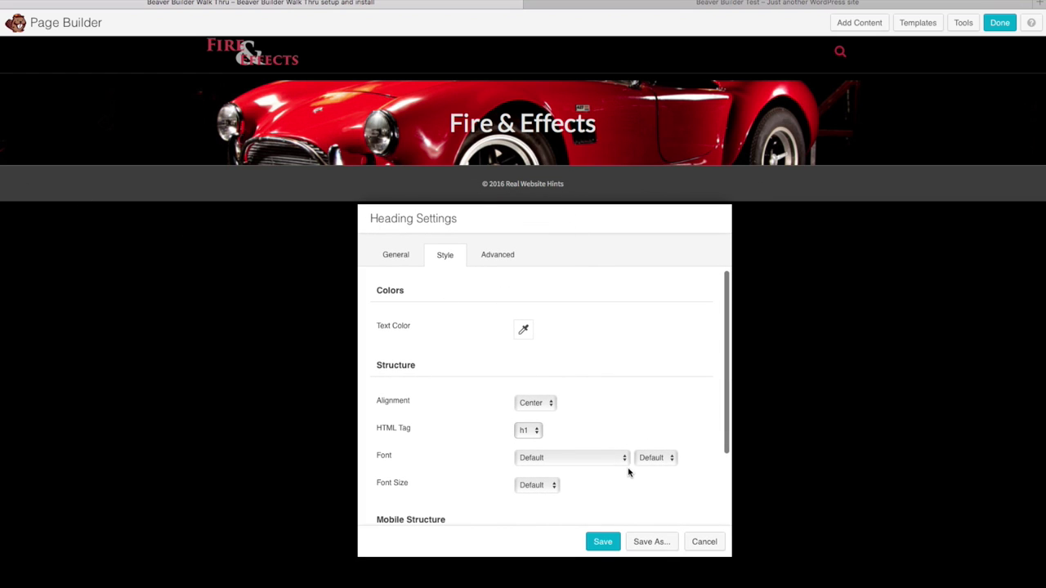
scroll(491, 461, down, 1)
click(549, 462)
click(546, 472)
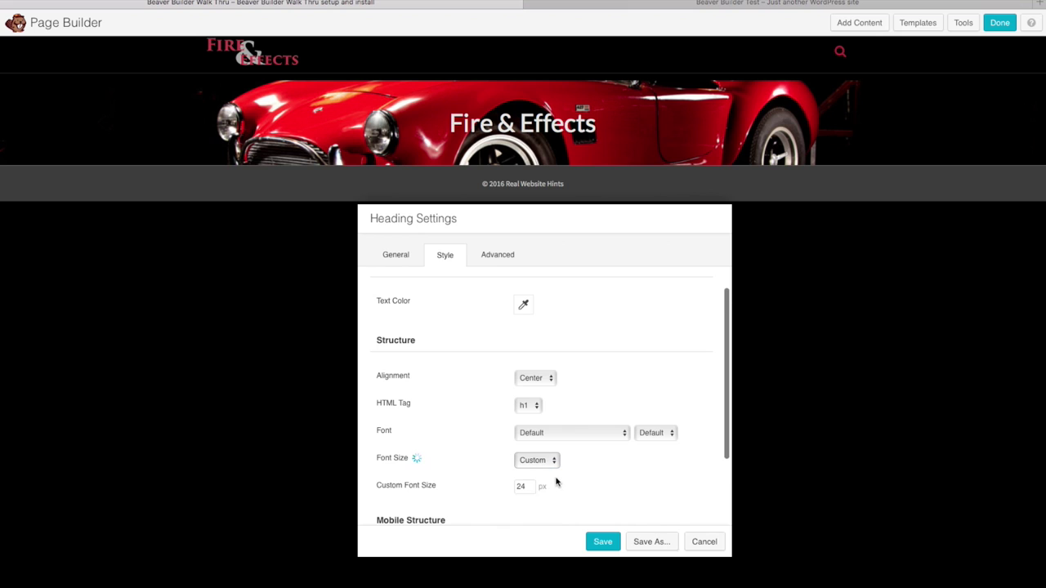
double_click(526, 486)
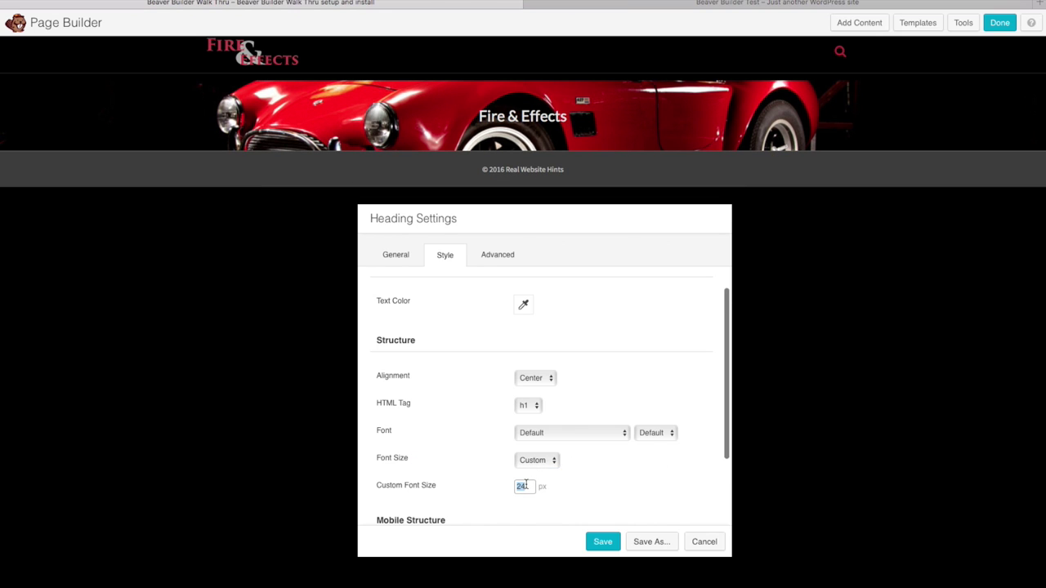
text(1)
key(BackSpace)
key(BackSpace)
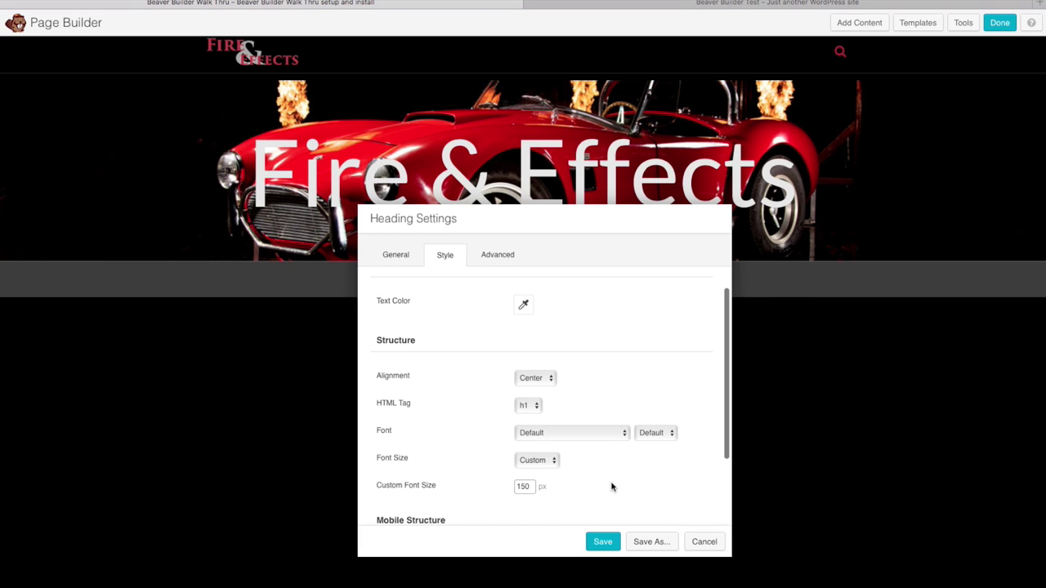
scroll(587, 408, up, 1)
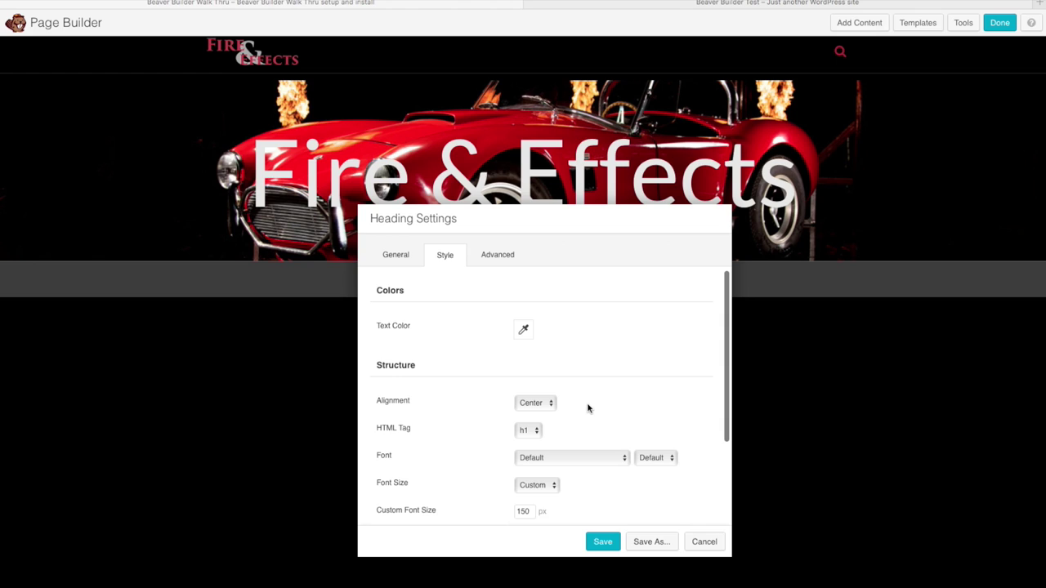
click(604, 544)
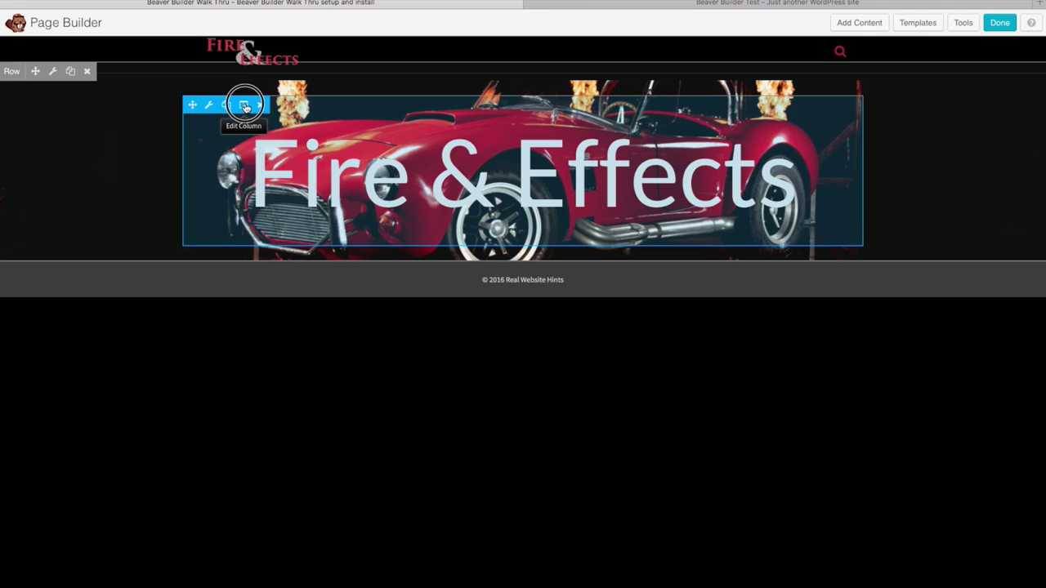
Set the background color of the heading's column to #161616
mouse_move(244, 106)
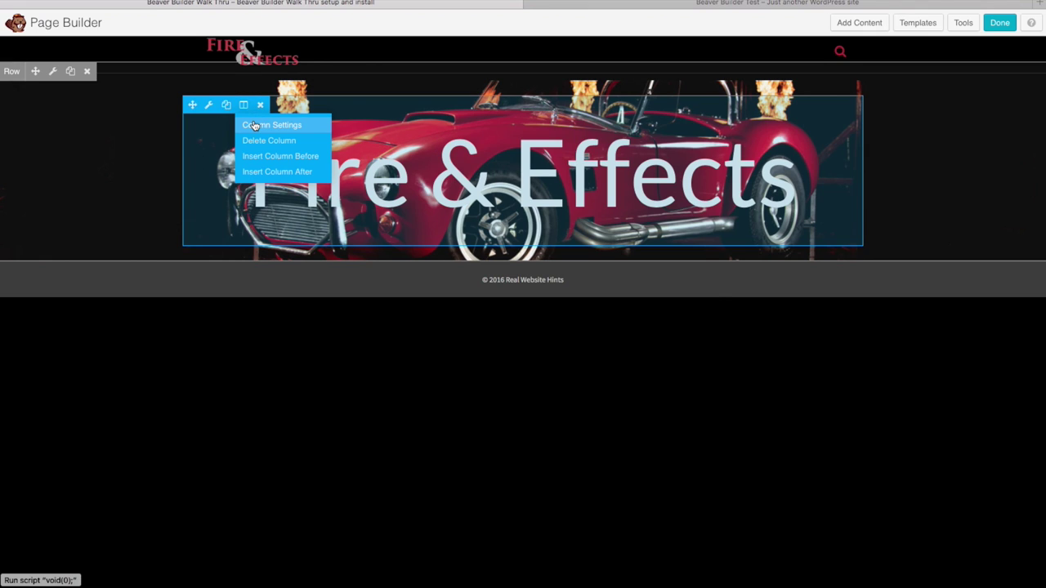
click(259, 125)
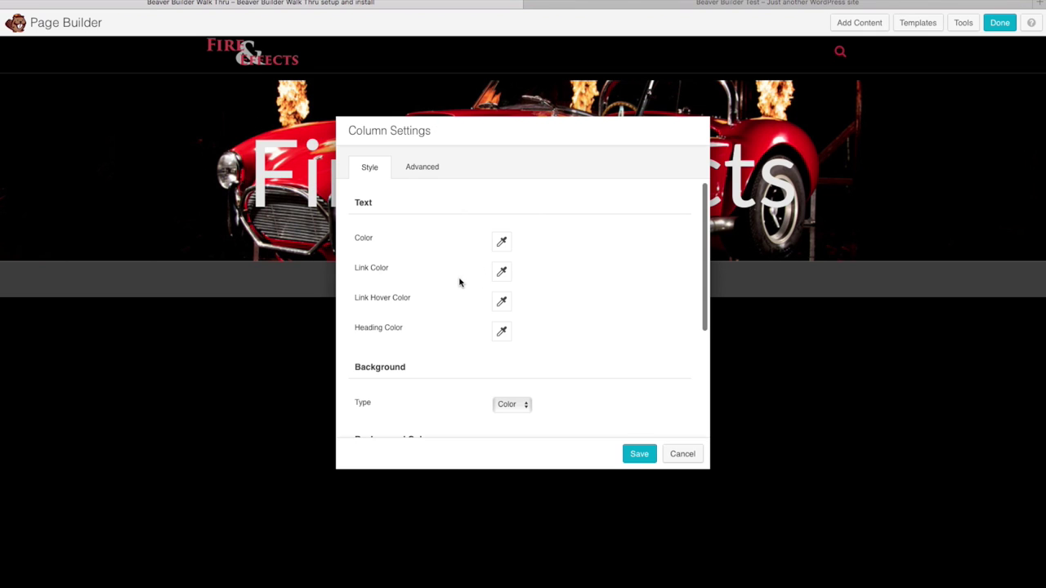
scroll(459, 282, down, 2)
scroll(490, 314, down, 1)
click(501, 333)
click(489, 478)
click(492, 478)
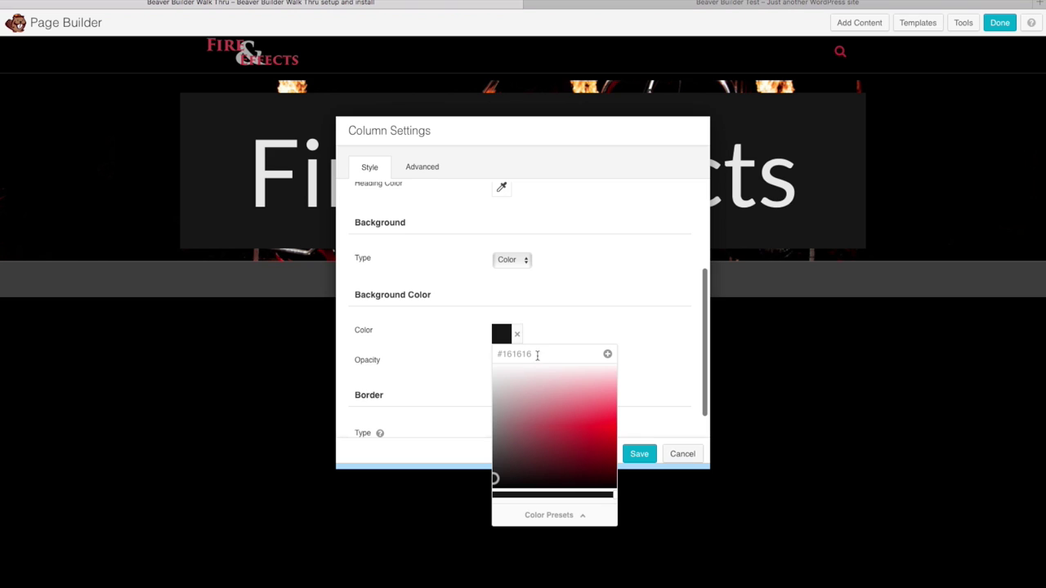
click(657, 346)
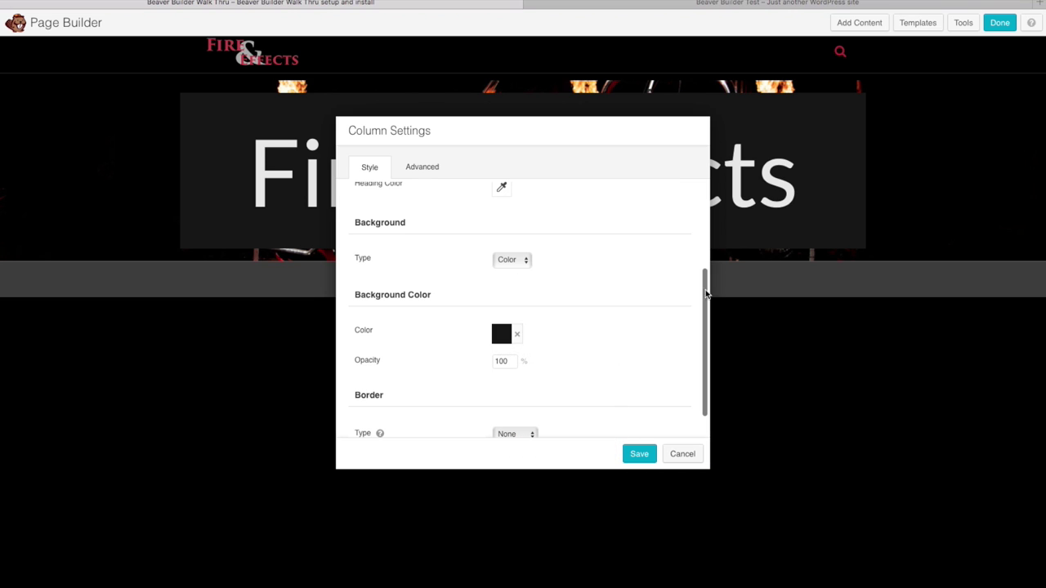
Try a 50% opacity for the column's background color and settle on 75%
drag(539, 155, 788, 315)
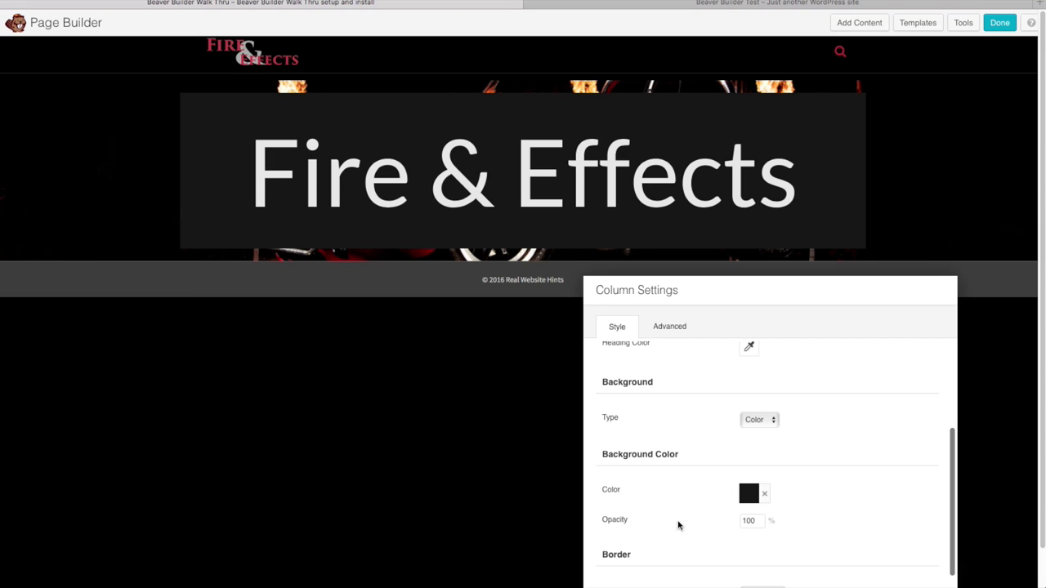
double_click(749, 521)
text(50)
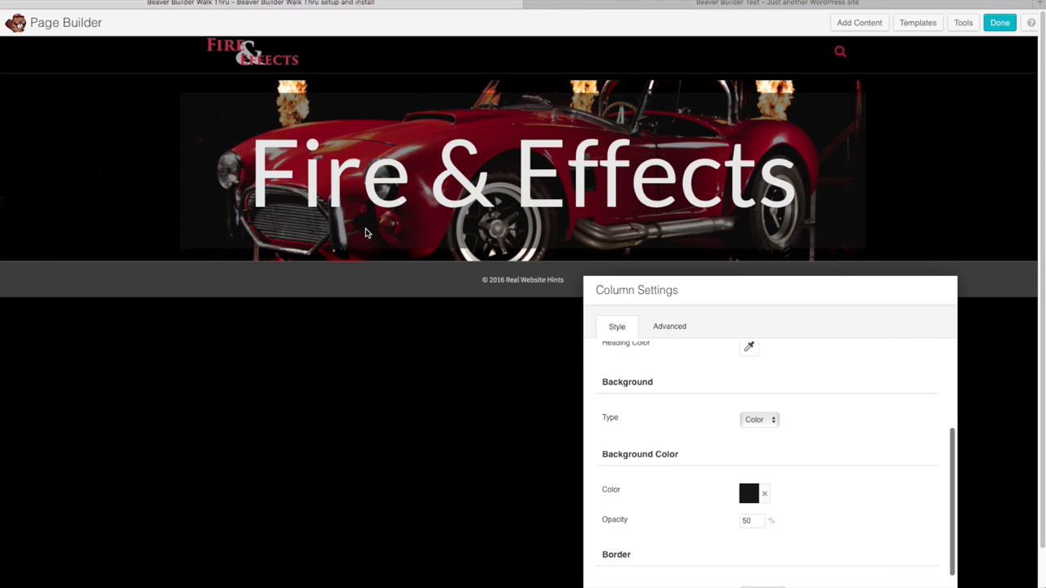
double_click(757, 520)
text(75)
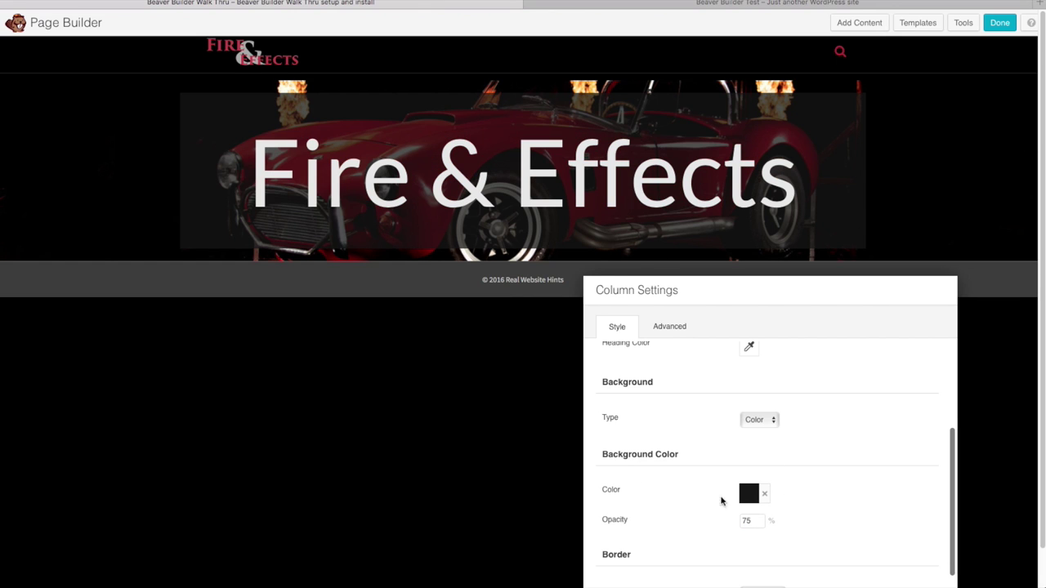
Darken the column's background color to a near-black shade and save the column settings
click(745, 493)
click(740, 442)
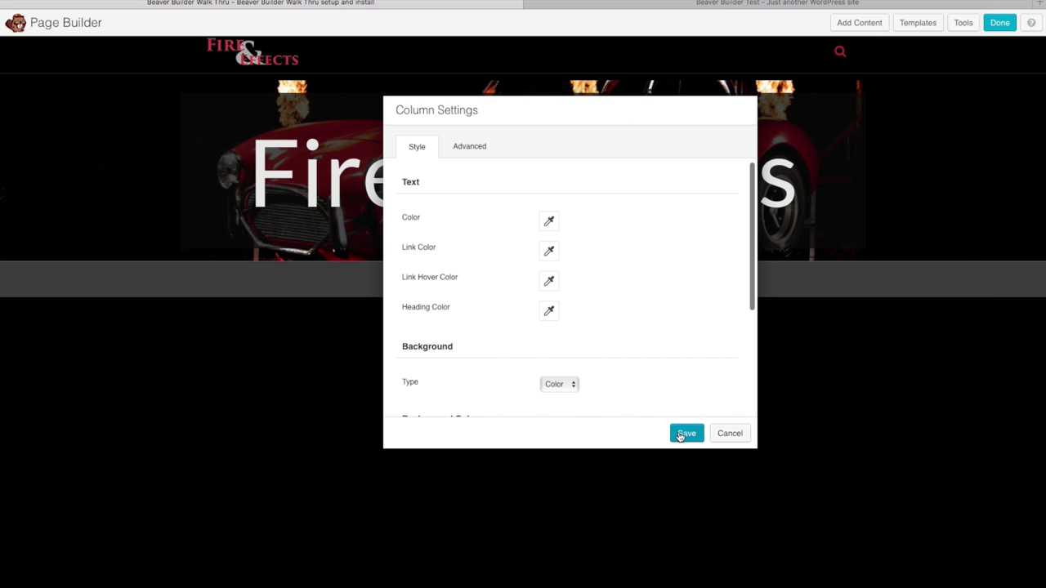
click(682, 434)
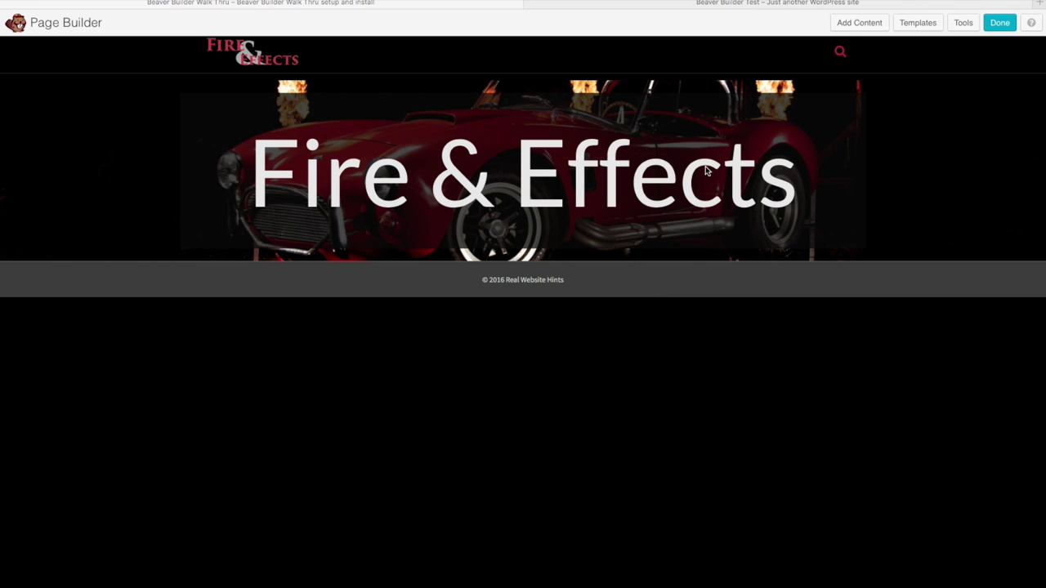
Add a Separator module below the heading as an invisible spacer, 15 px high with 0% opacity, and save it
click(859, 22)
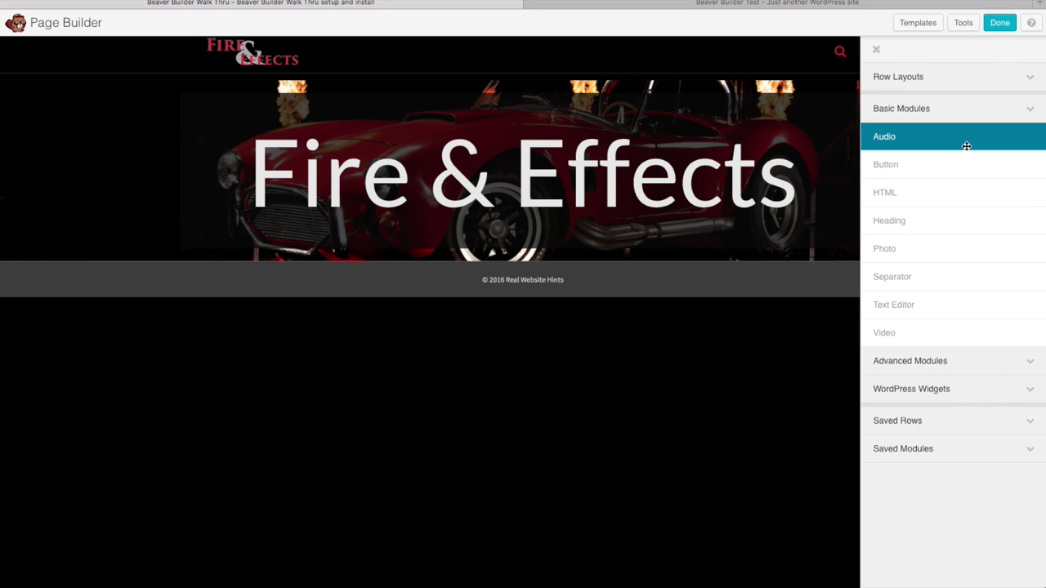
drag(913, 276, 462, 305)
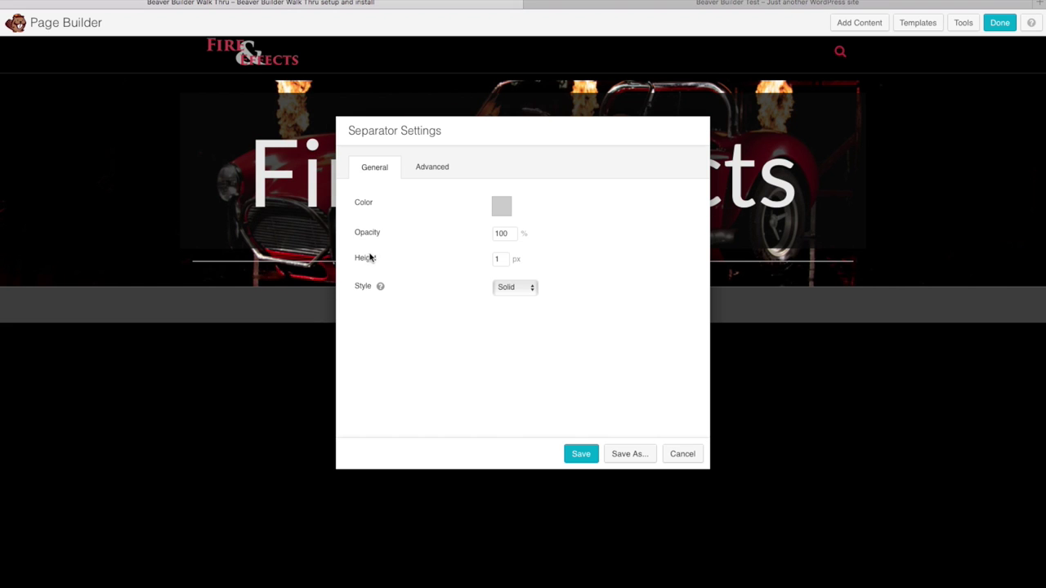
double_click(497, 258)
text(15)
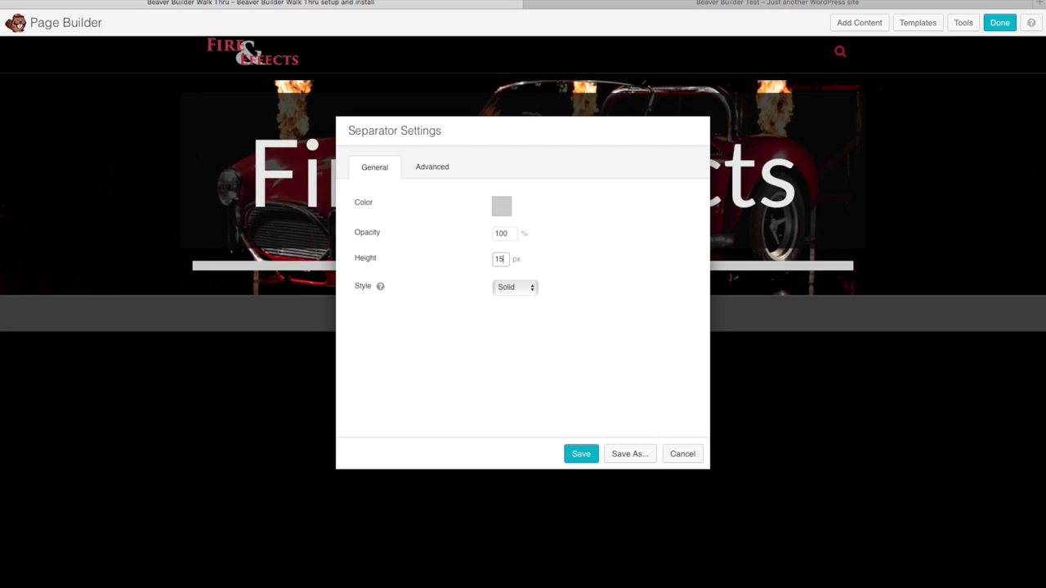
double_click(503, 232)
text(0)
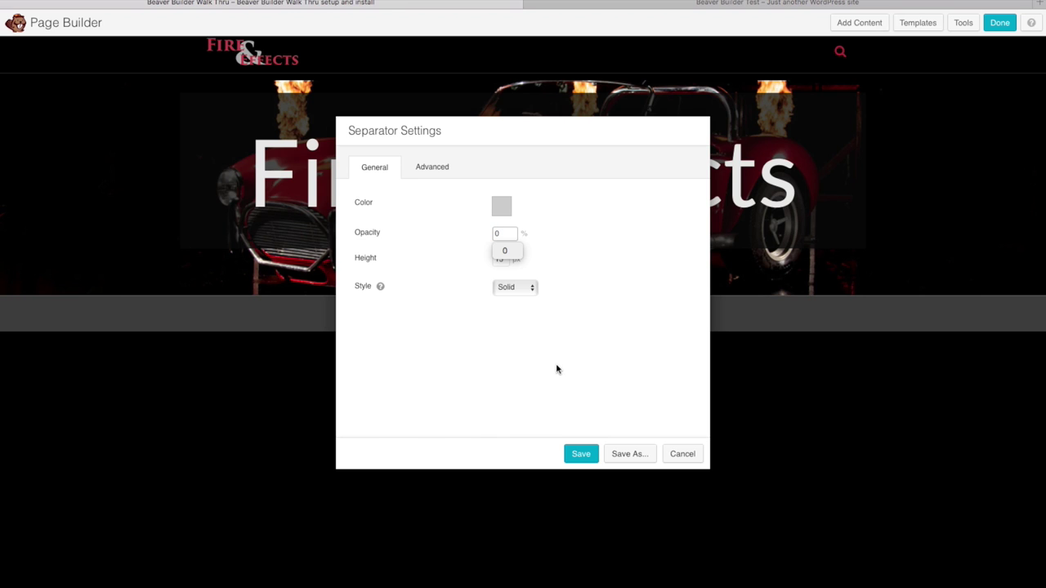
click(581, 454)
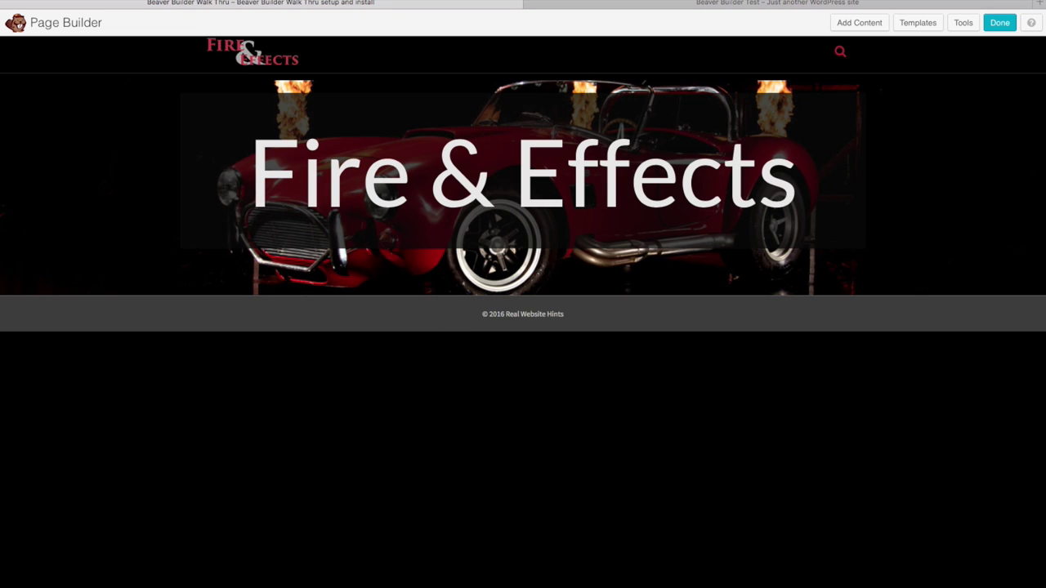
Add a Button module below the separator and set its text to "Learn More"
click(871, 26)
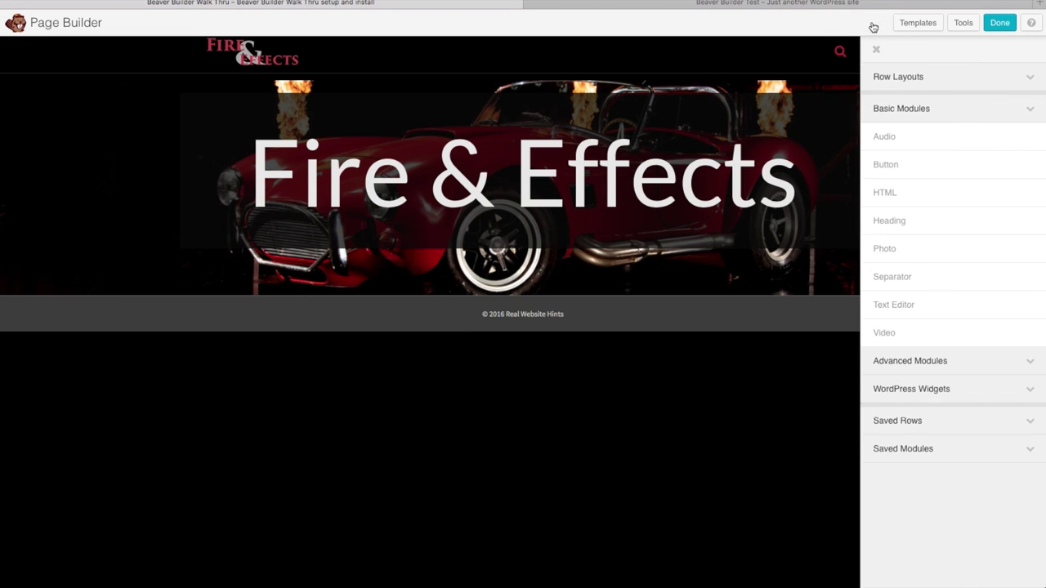
drag(910, 168, 433, 343)
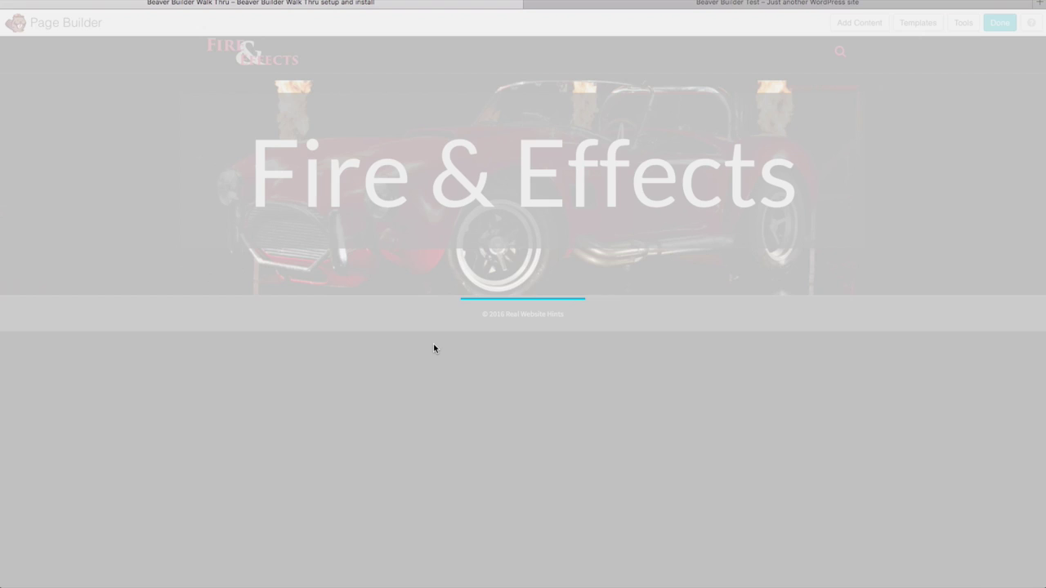
triple_click(553, 203)
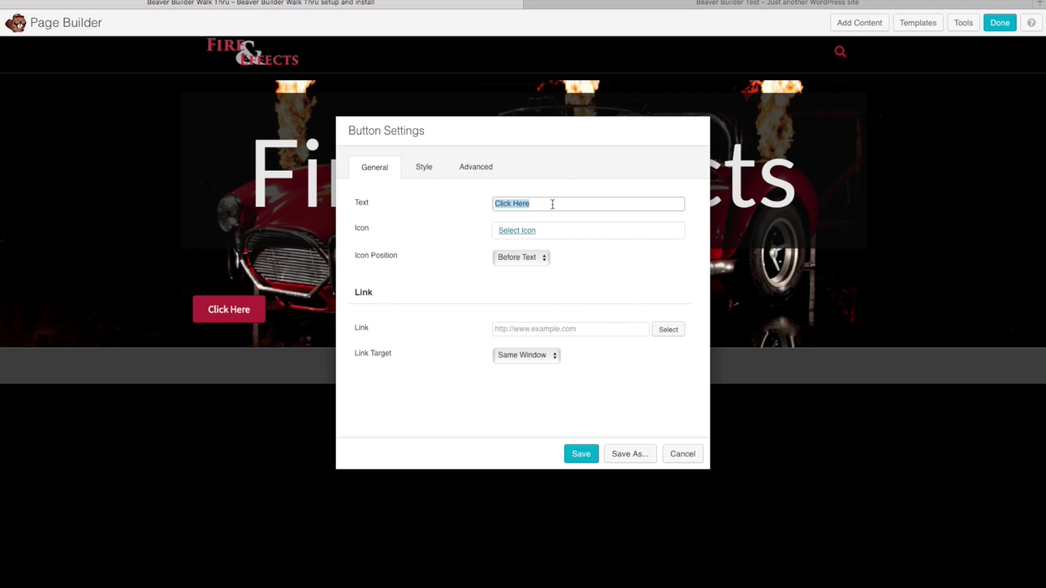
text(Le)
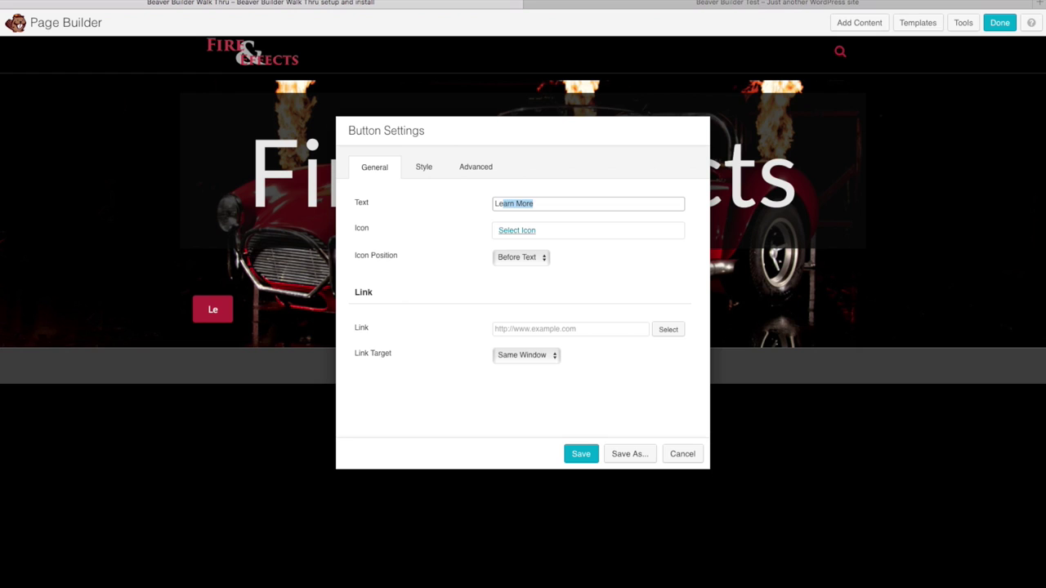
key(Tab)
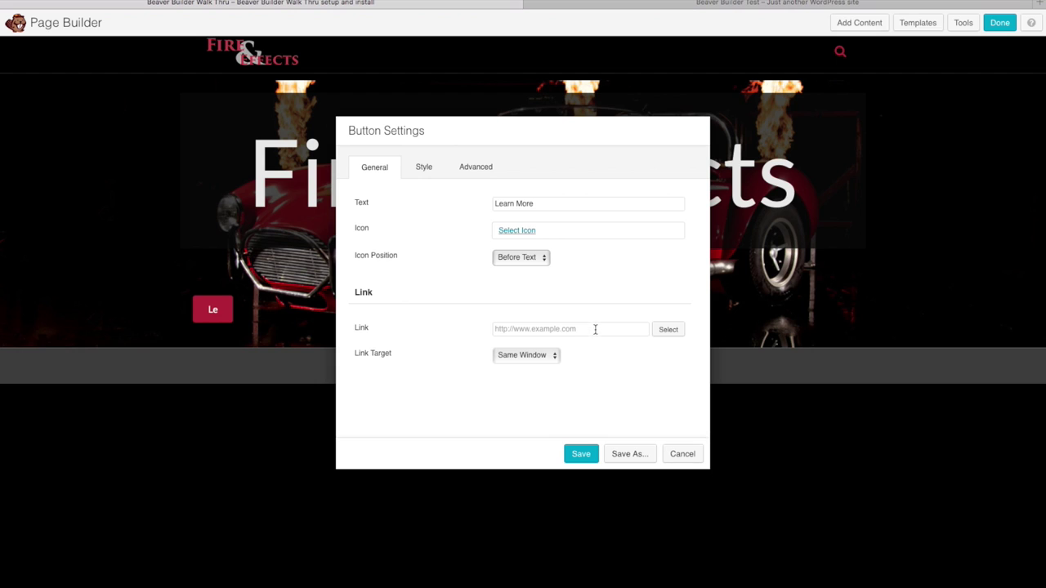
Set the Learn More button's link to the placeholder "#"
click(510, 327)
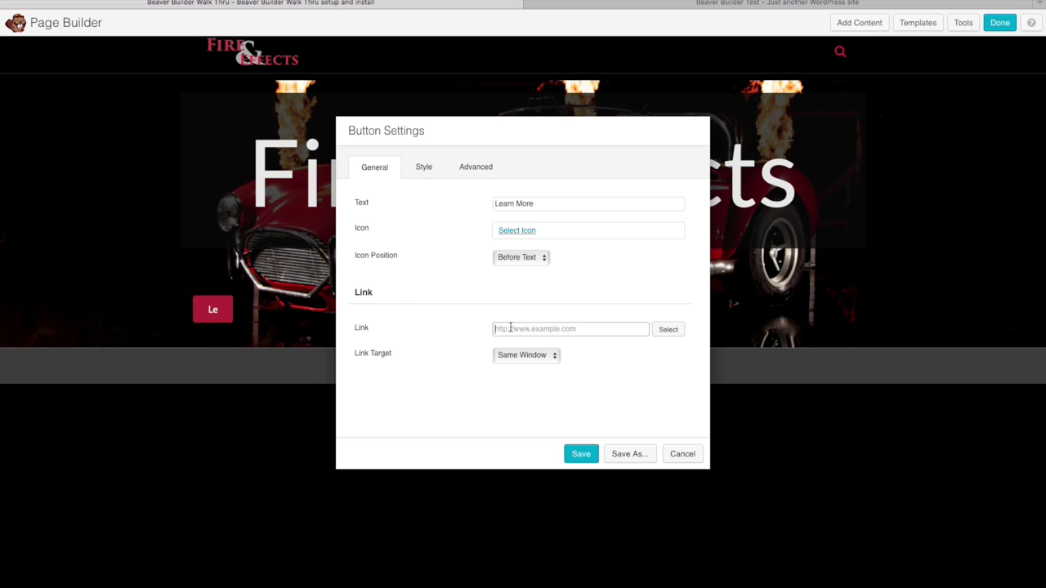
text(#)
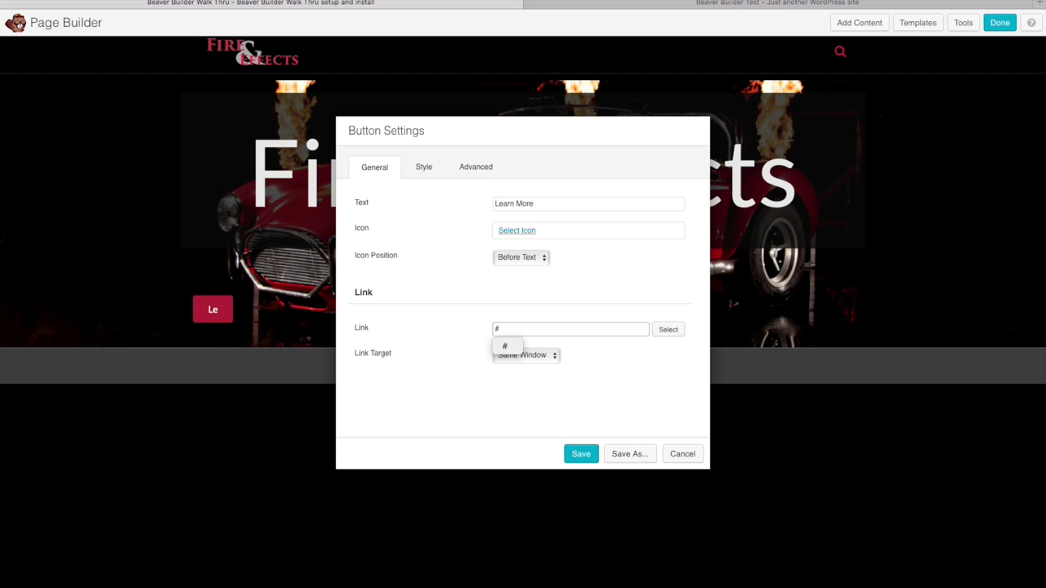
click(688, 372)
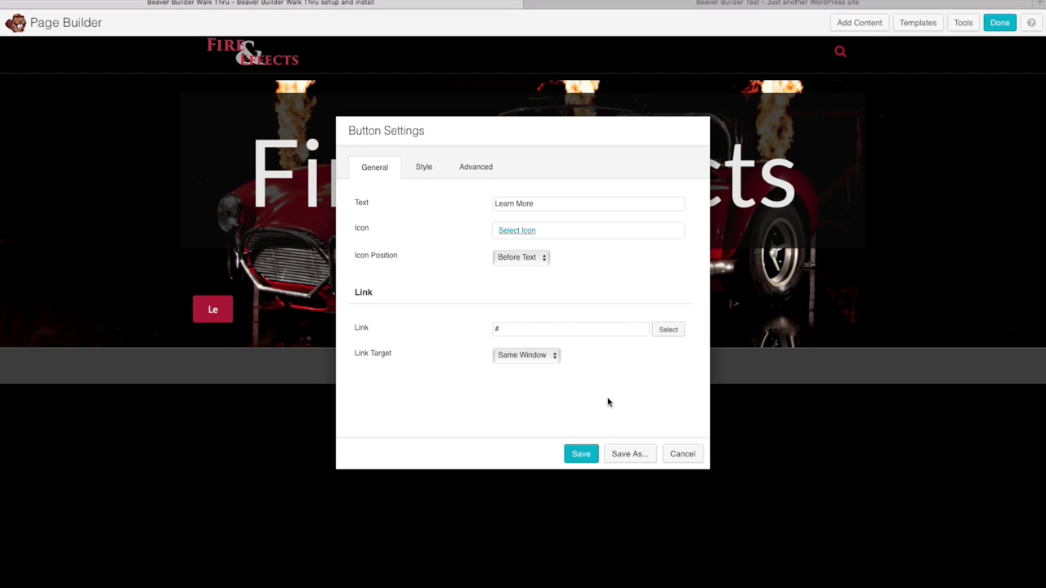
Set the button's background color to near-black #0a0a0a and its background hover color to gray #606060
click(425, 167)
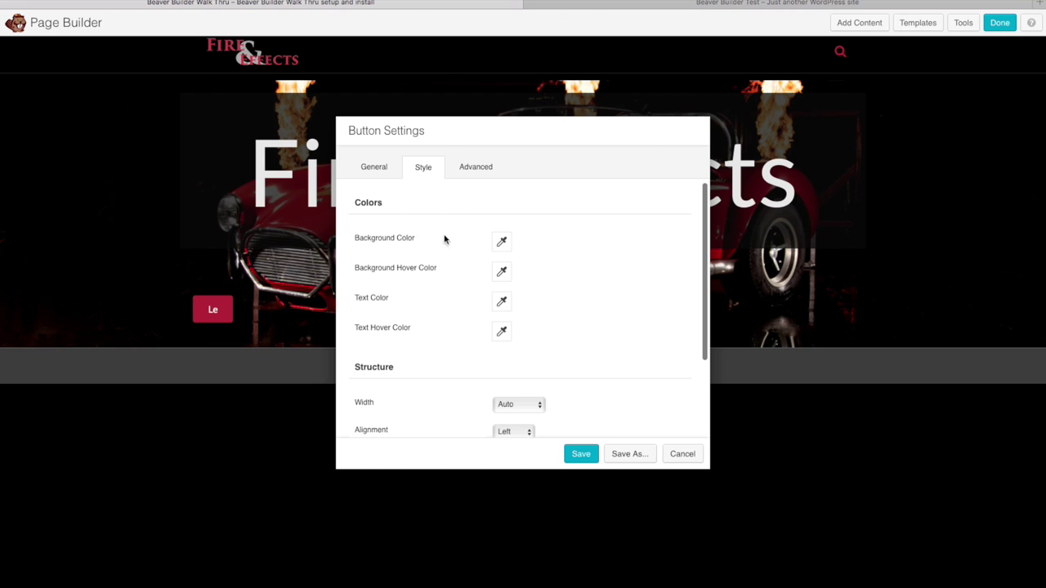
click(503, 243)
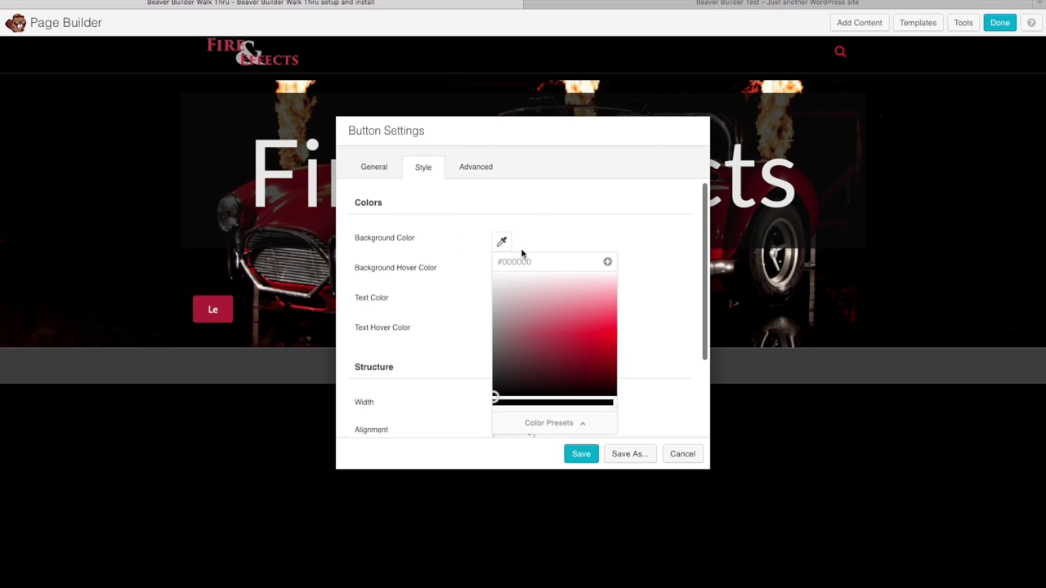
click(493, 393)
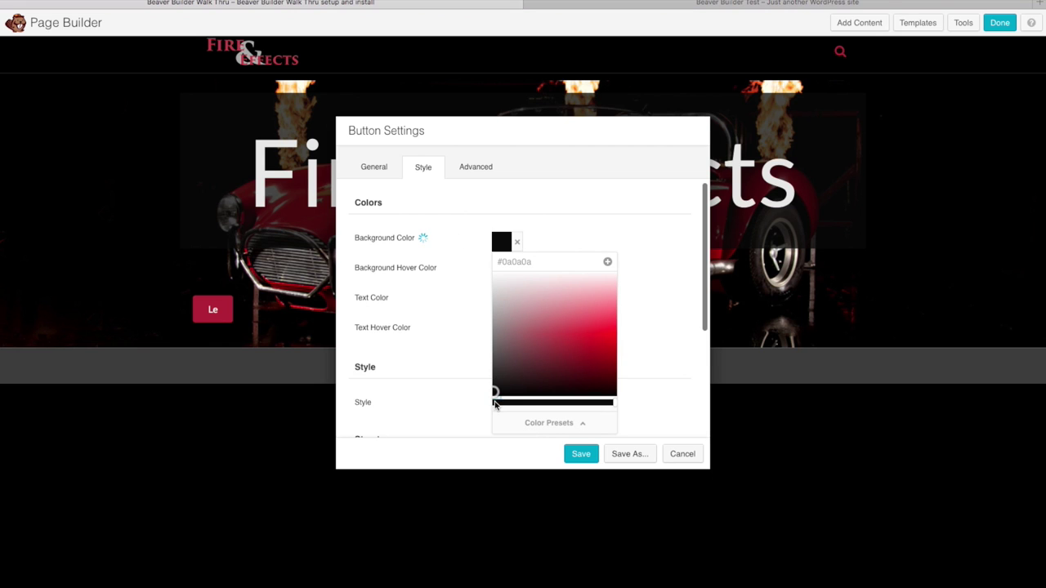
click(441, 308)
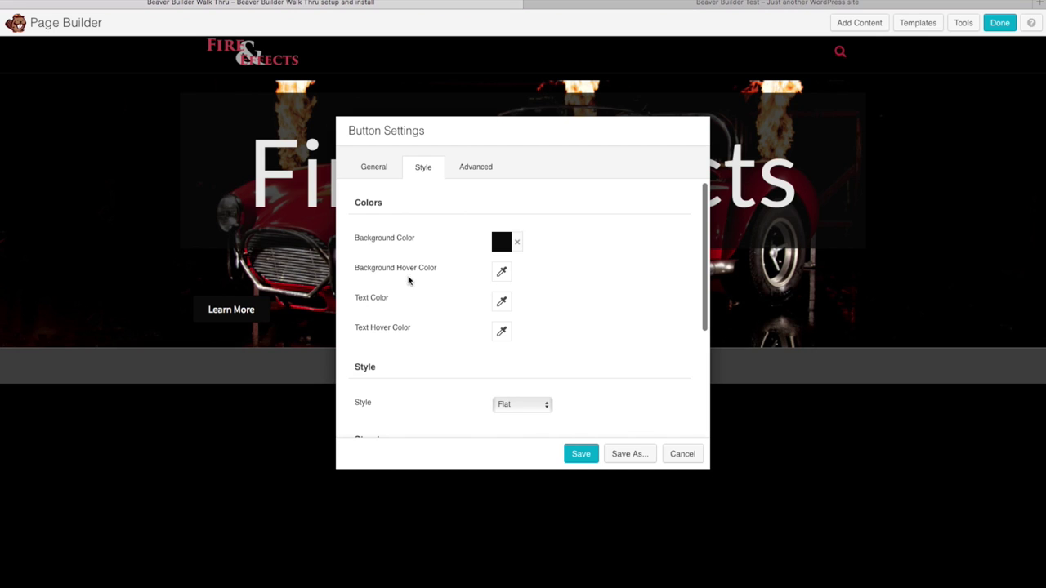
click(501, 271)
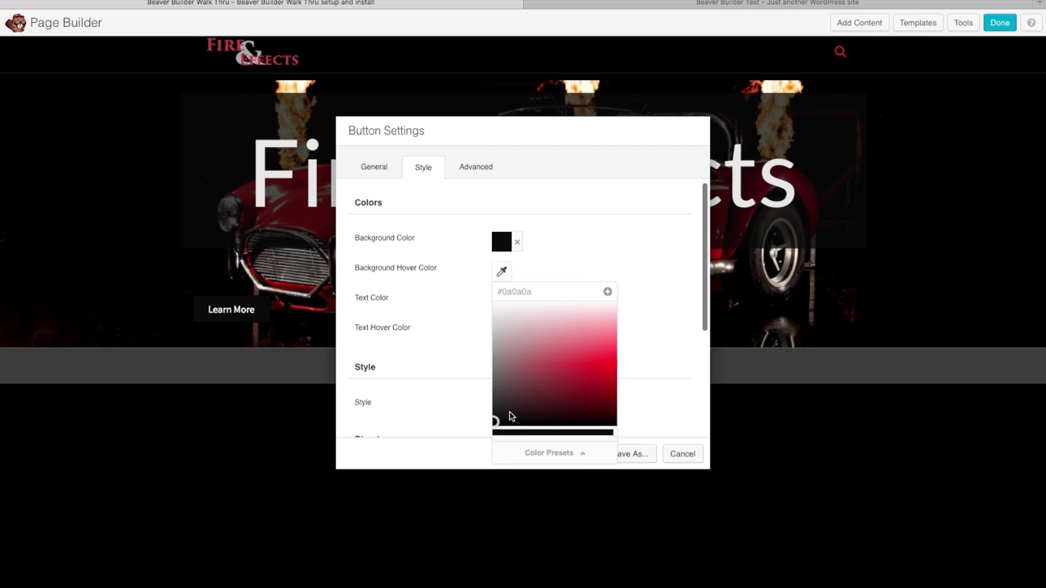
drag(492, 419, 483, 379)
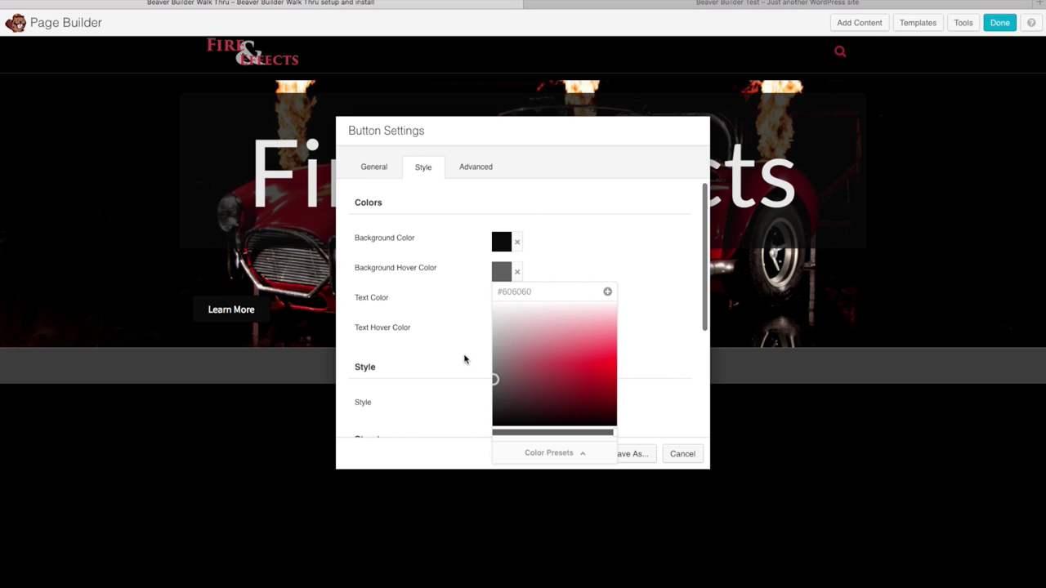
click(475, 359)
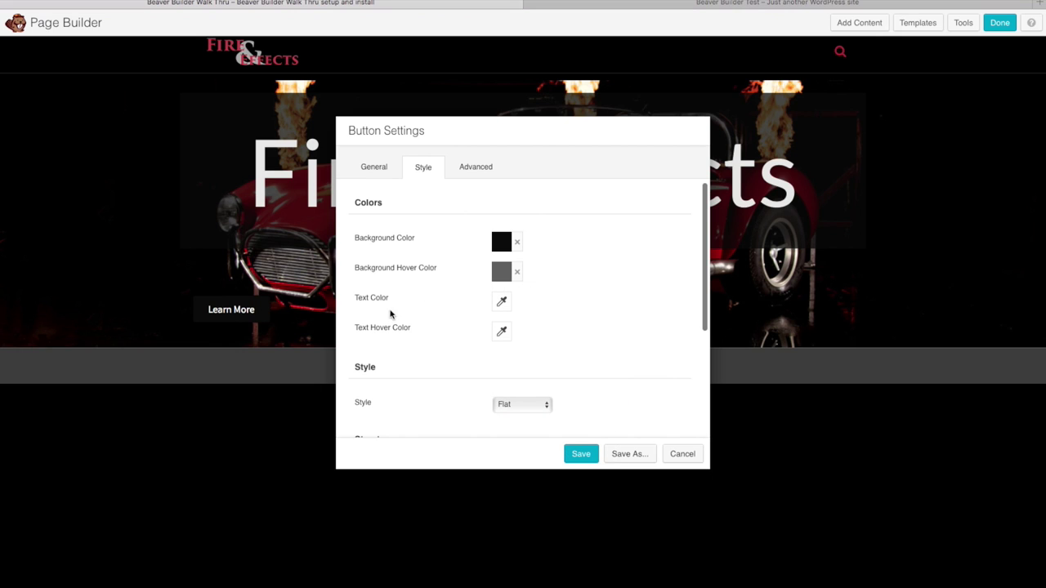
Center the Learn More button, set its font size to 50 px, and save the button settings
scroll(451, 322, down, 2)
scroll(451, 322, down, 3)
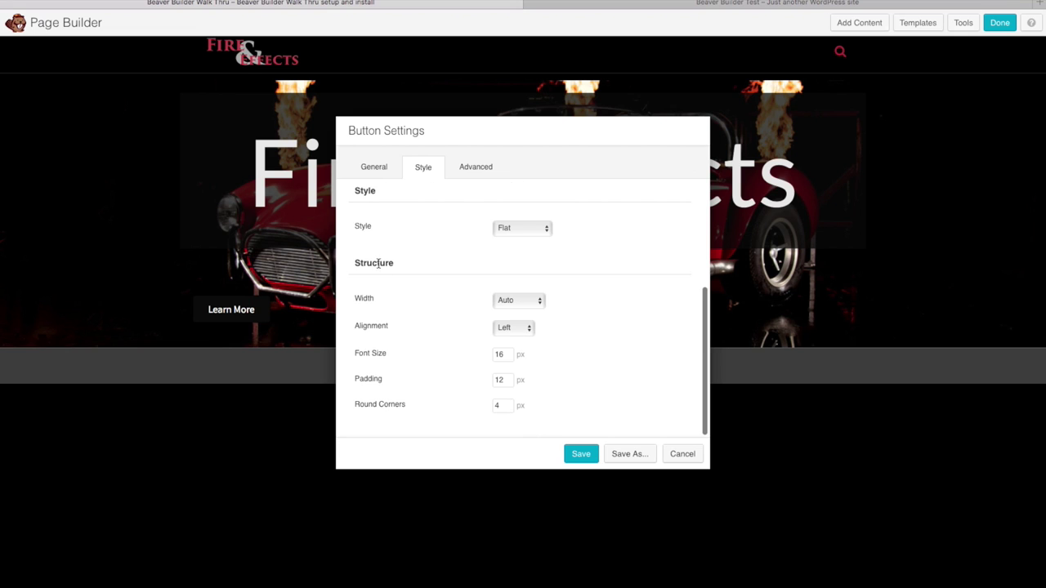
click(526, 331)
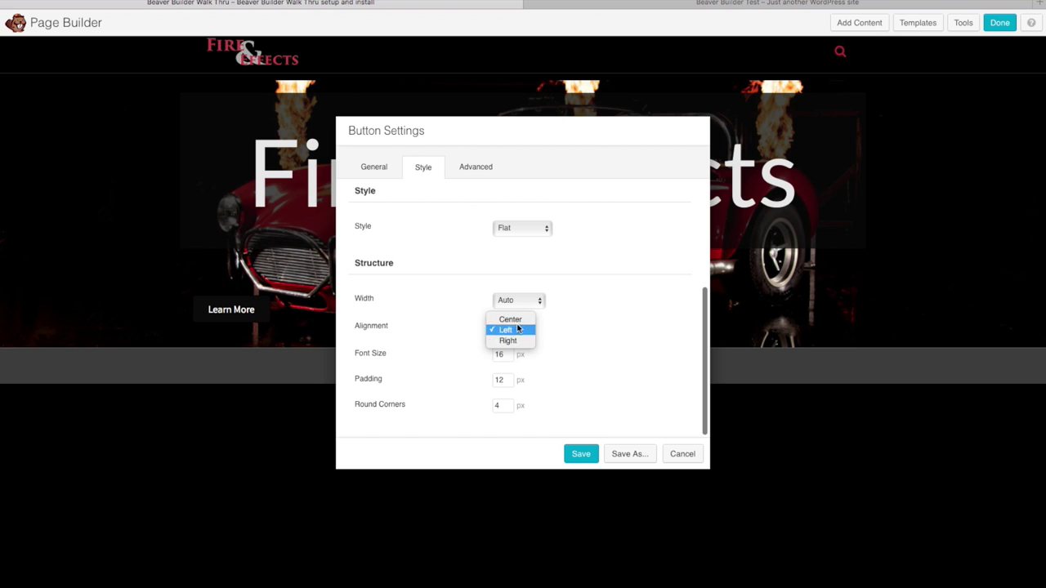
click(514, 321)
drag(465, 136, 222, 161)
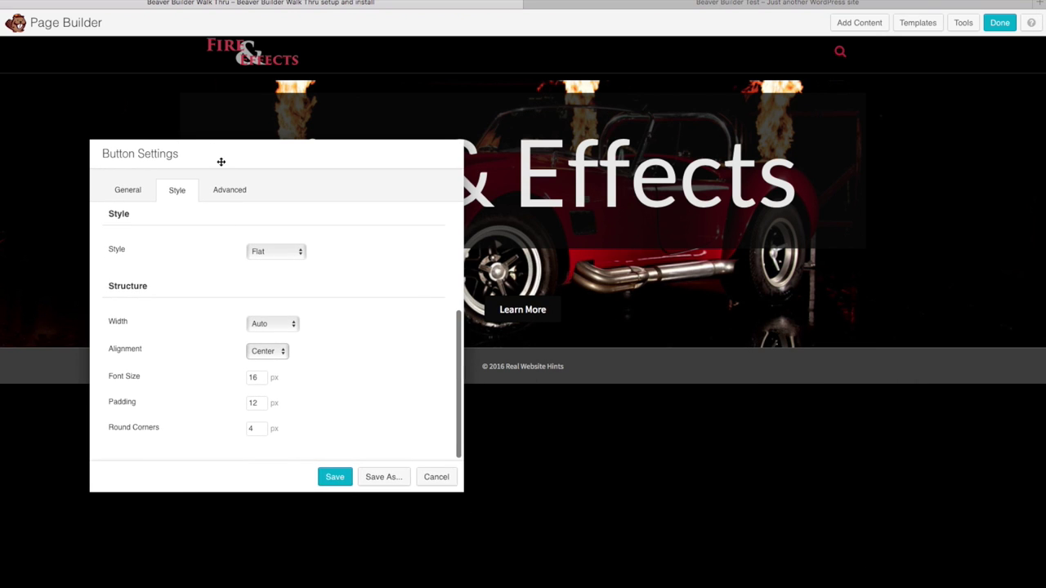
double_click(261, 377)
text(50)
drag(324, 155, 247, 169)
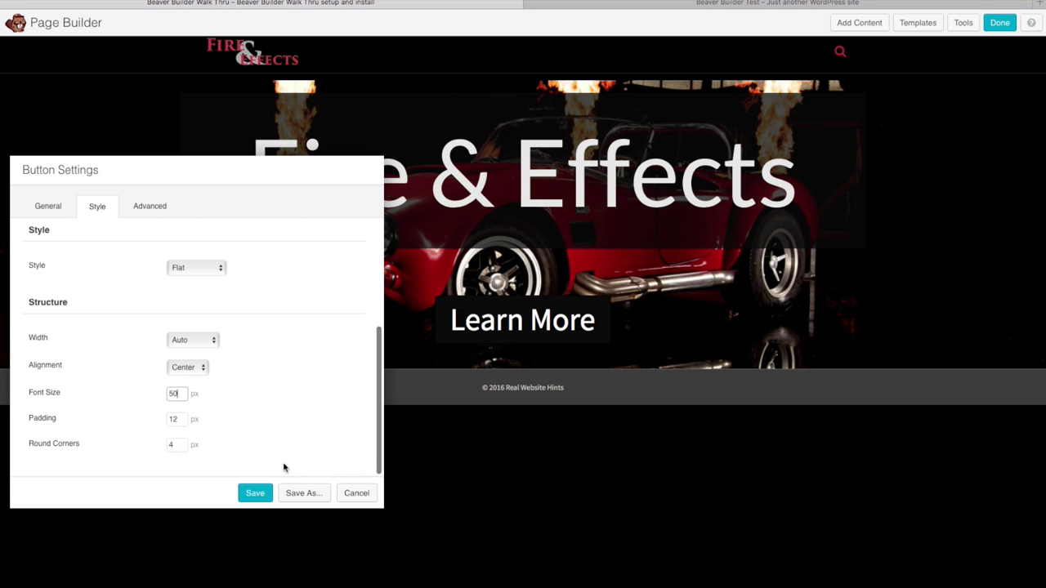
click(254, 494)
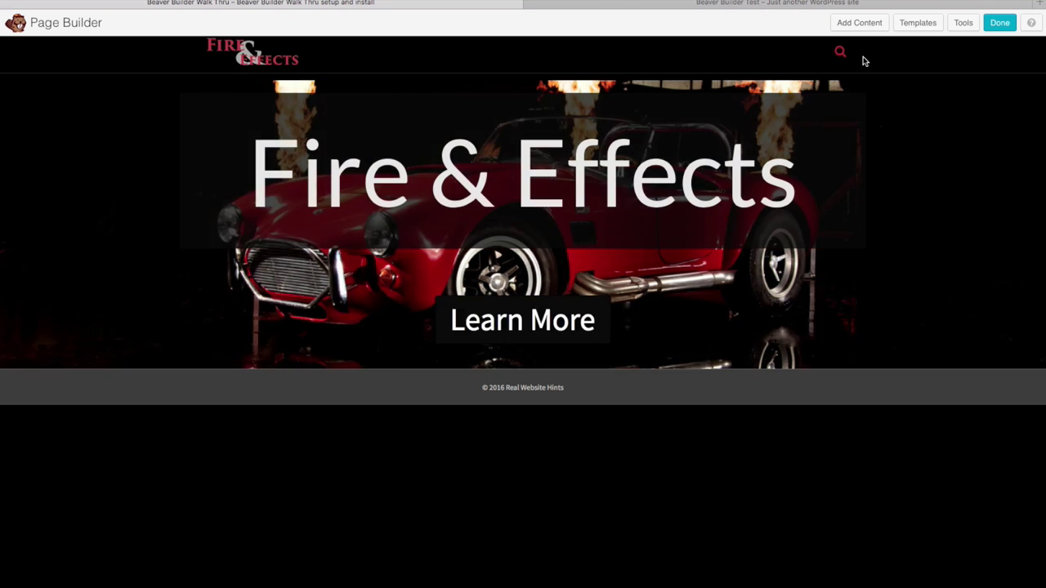
Add an Icon module below the Learn More button and choose the thin downward chevron from Font Awesome
click(850, 23)
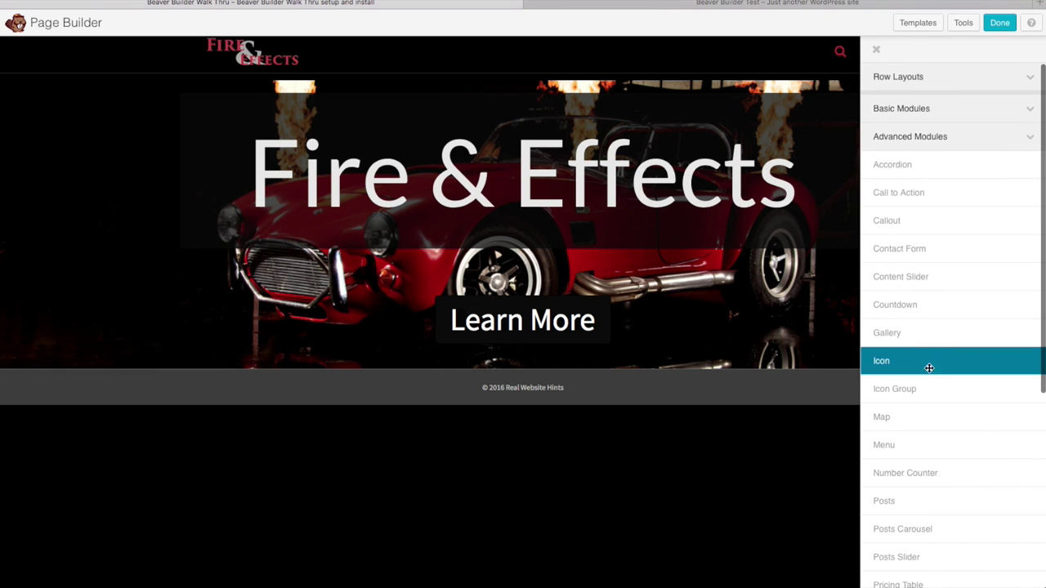
drag(902, 370, 496, 411)
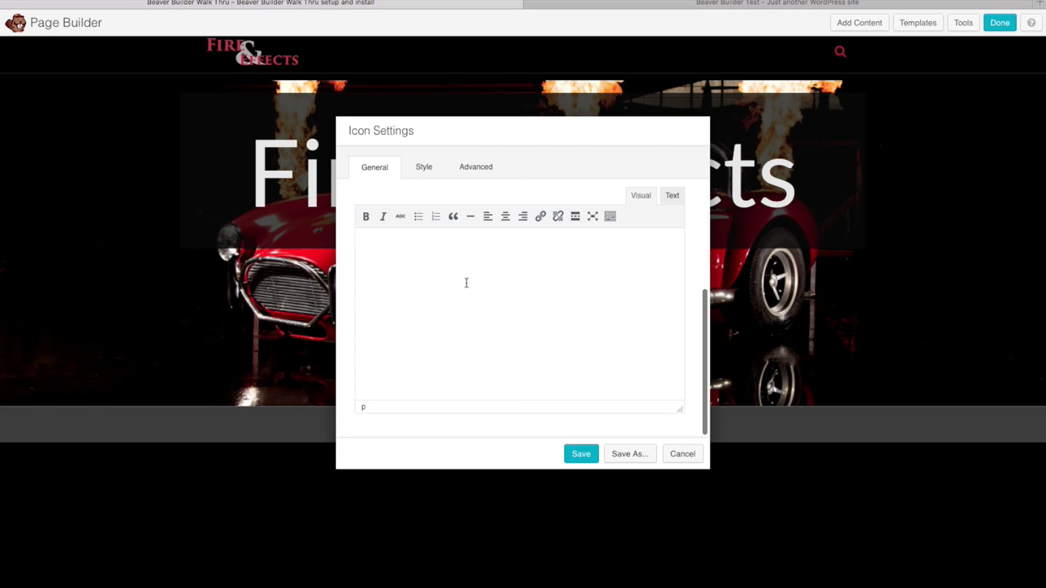
scroll(458, 294, up, 5)
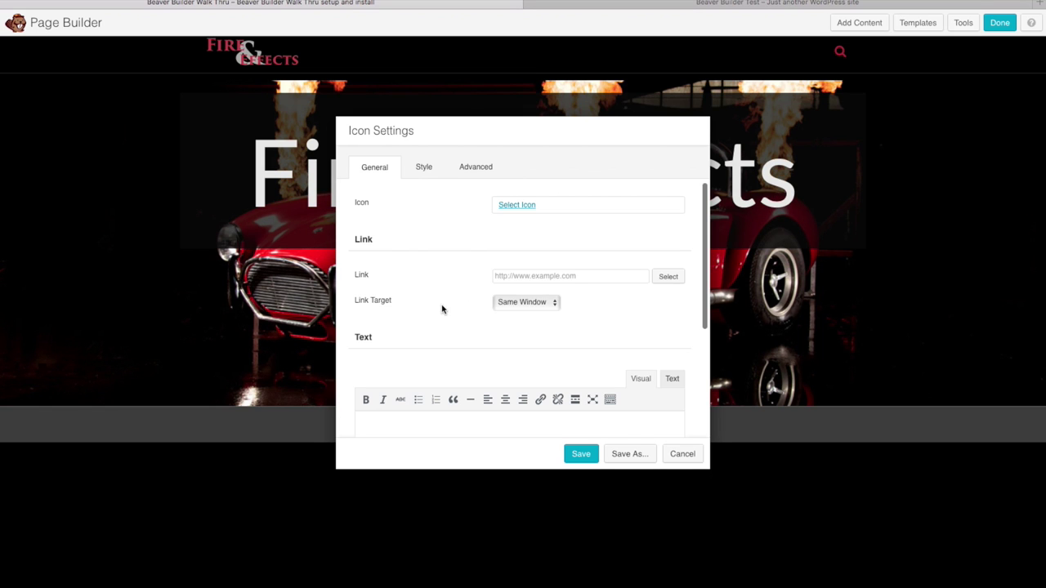
click(518, 207)
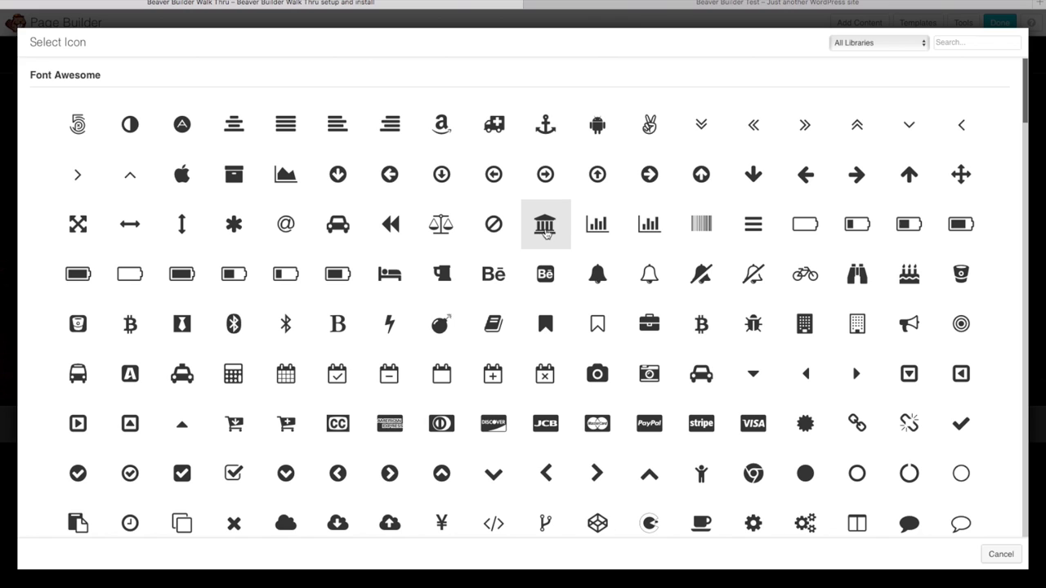
click(905, 126)
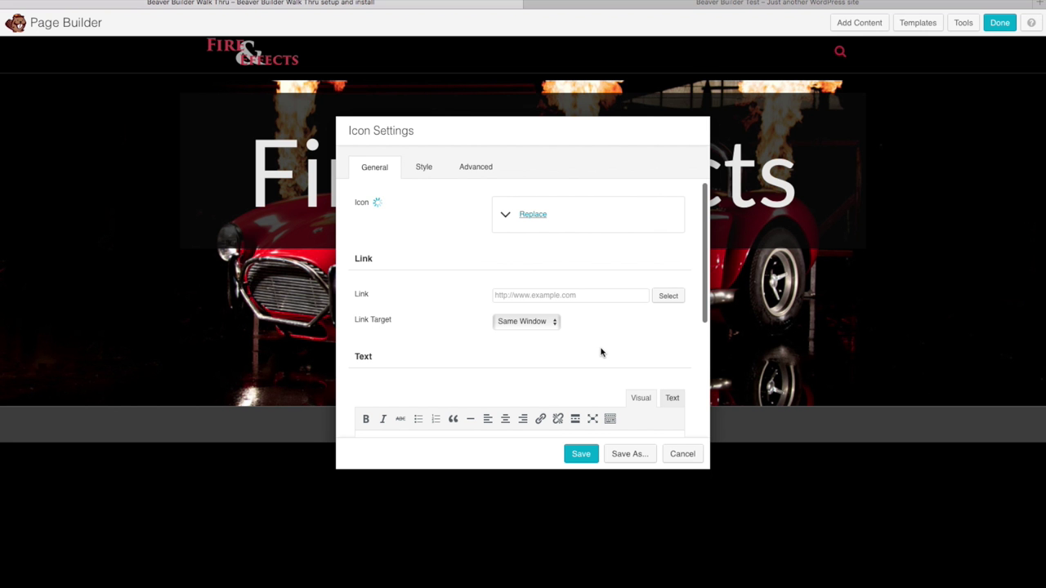
drag(499, 146, 686, 199)
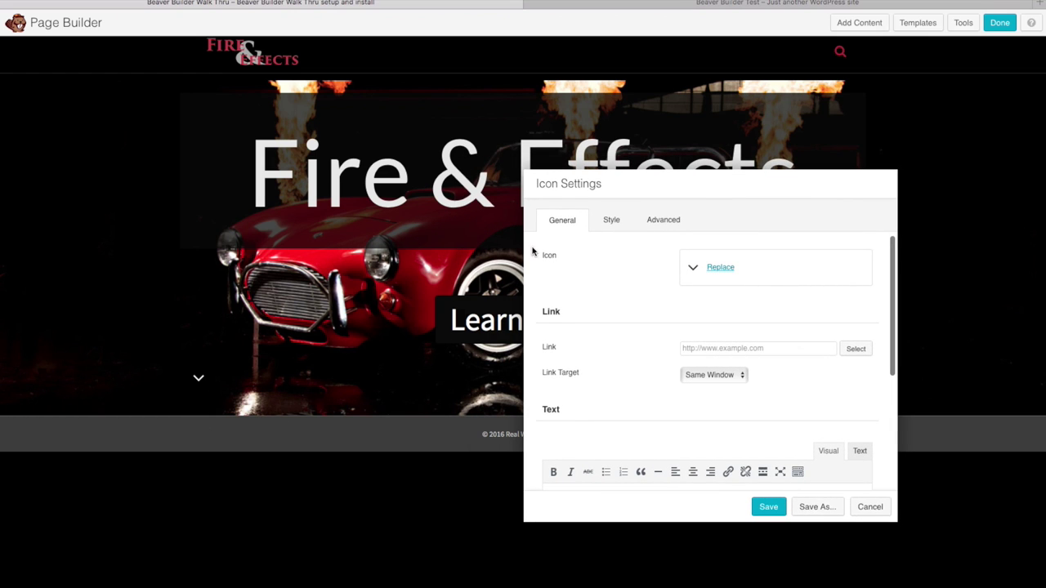
Try a 75 px icon size, settle on 100 px, center the icon, and save its settings
click(619, 226)
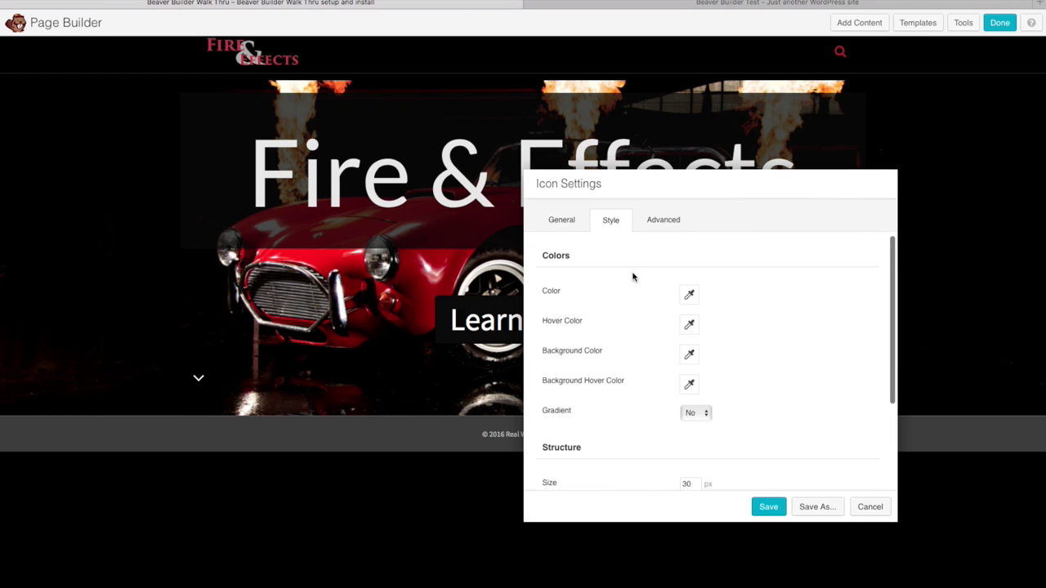
scroll(591, 398, down, 3)
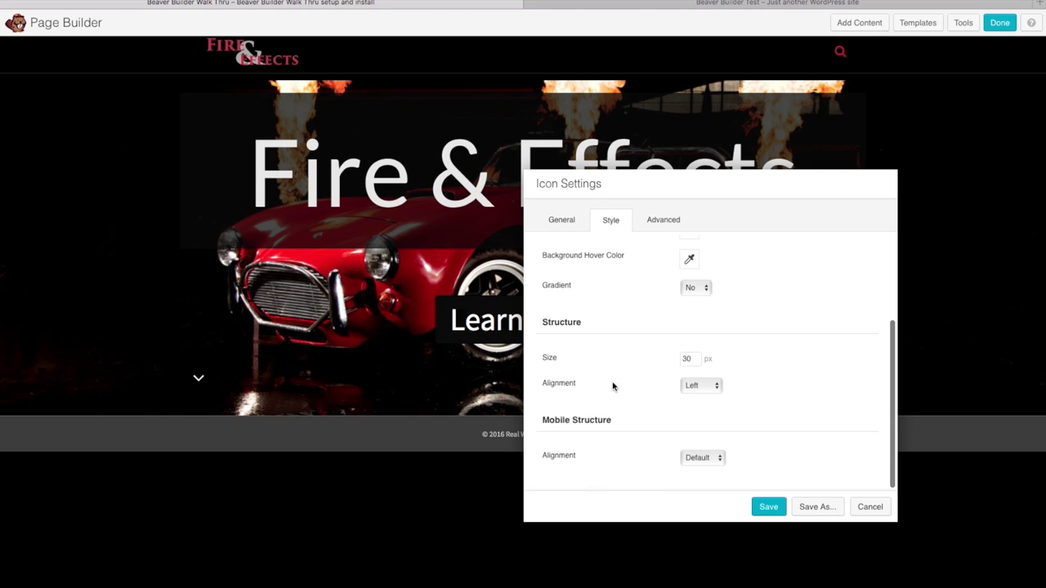
double_click(694, 362)
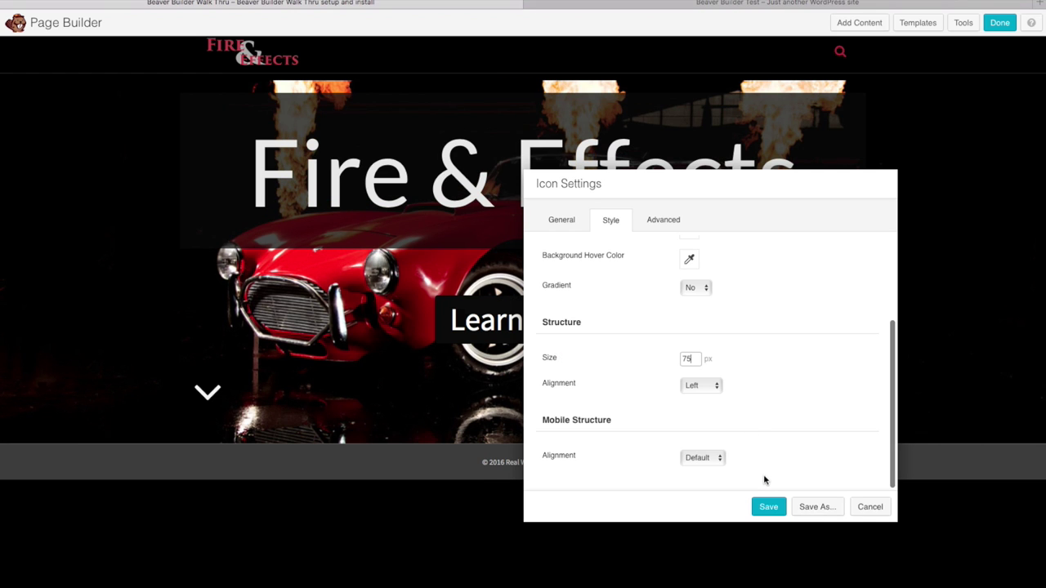
double_click(694, 362)
text(100)
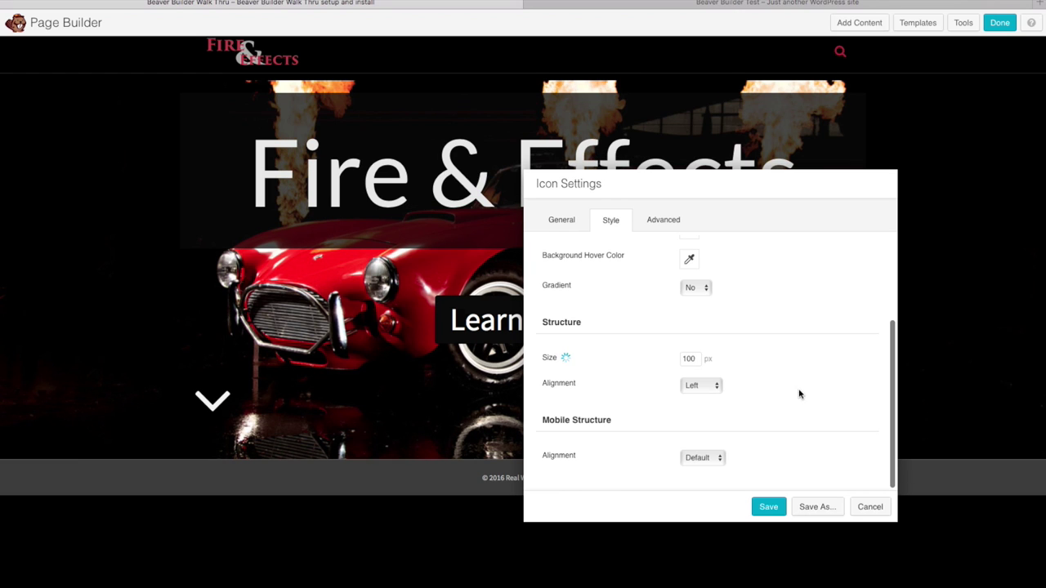
click(715, 386)
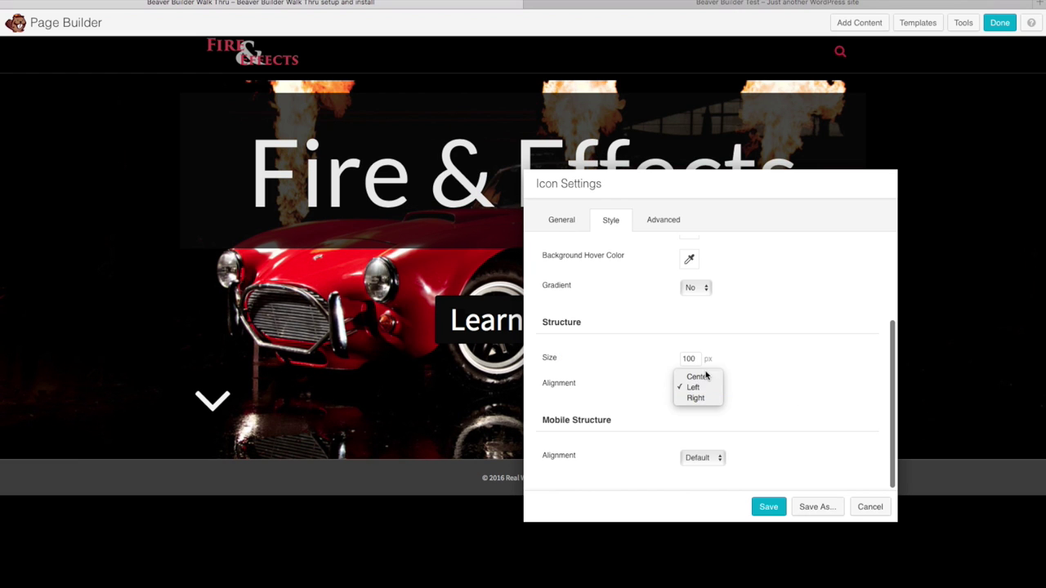
click(707, 376)
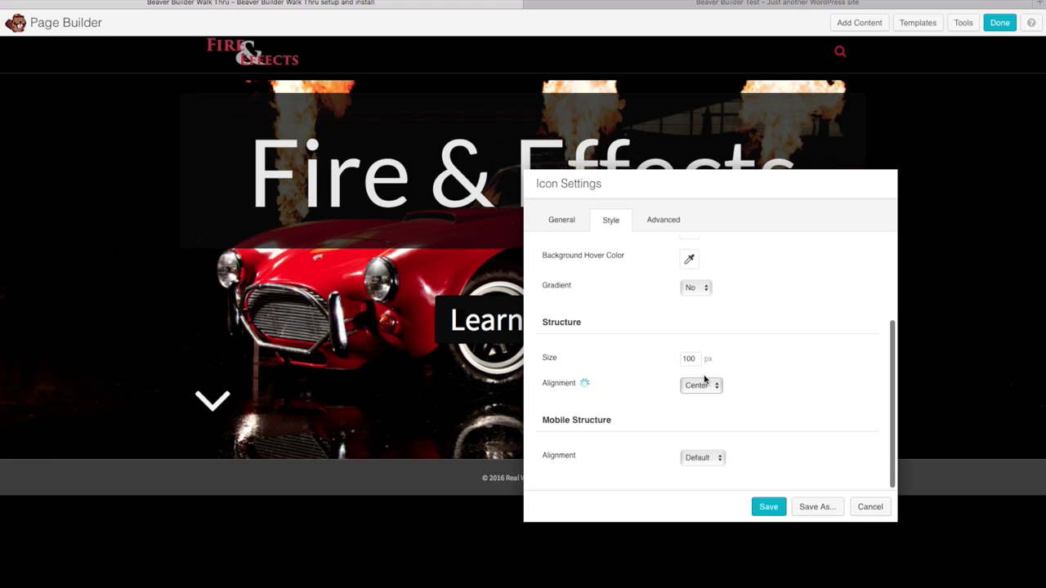
drag(646, 181, 749, 140)
click(835, 461)
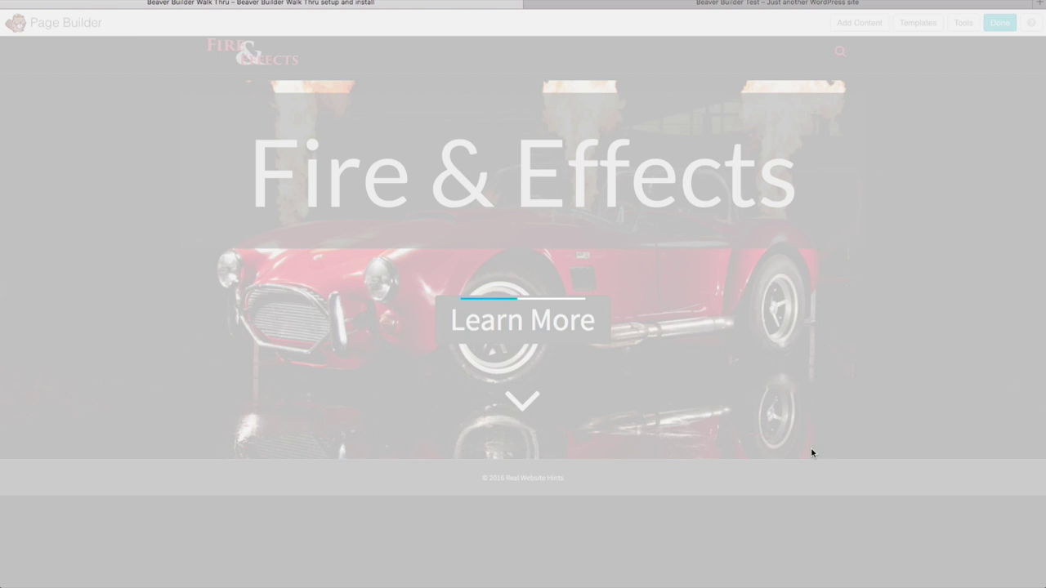
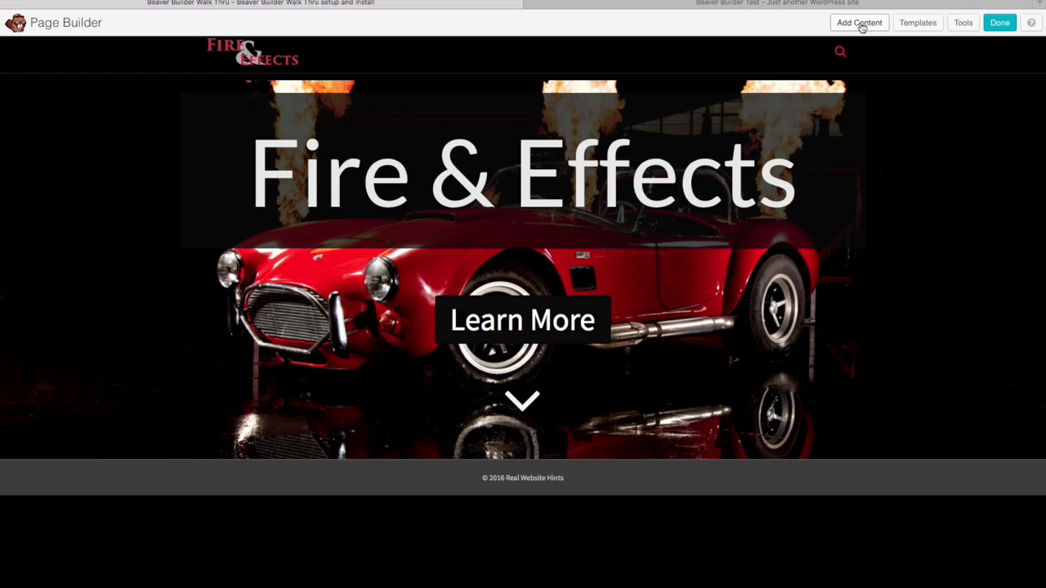
Add a one-column row below the hero section
click(862, 27)
click(951, 78)
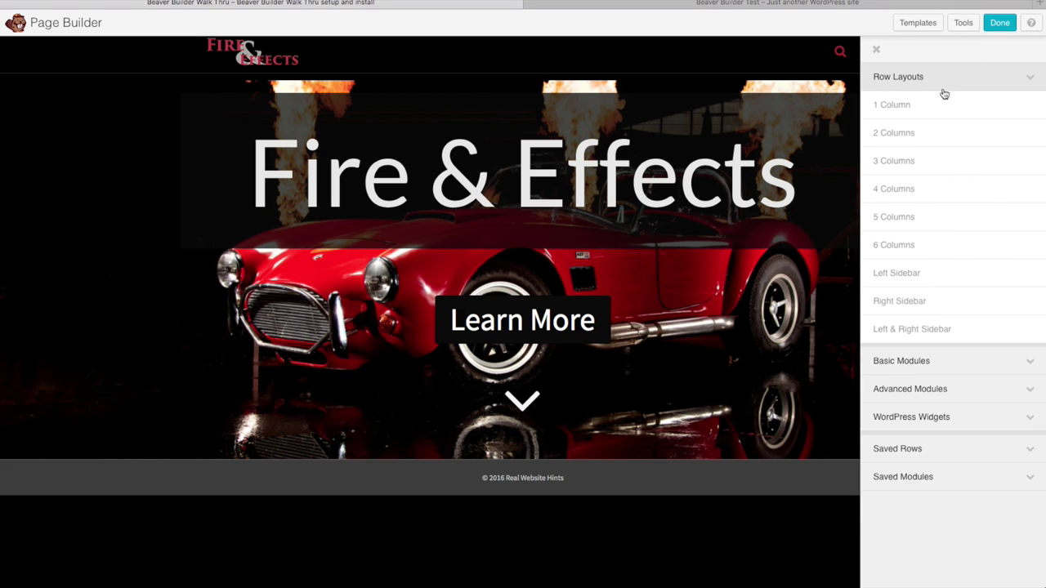
drag(913, 104, 422, 511)
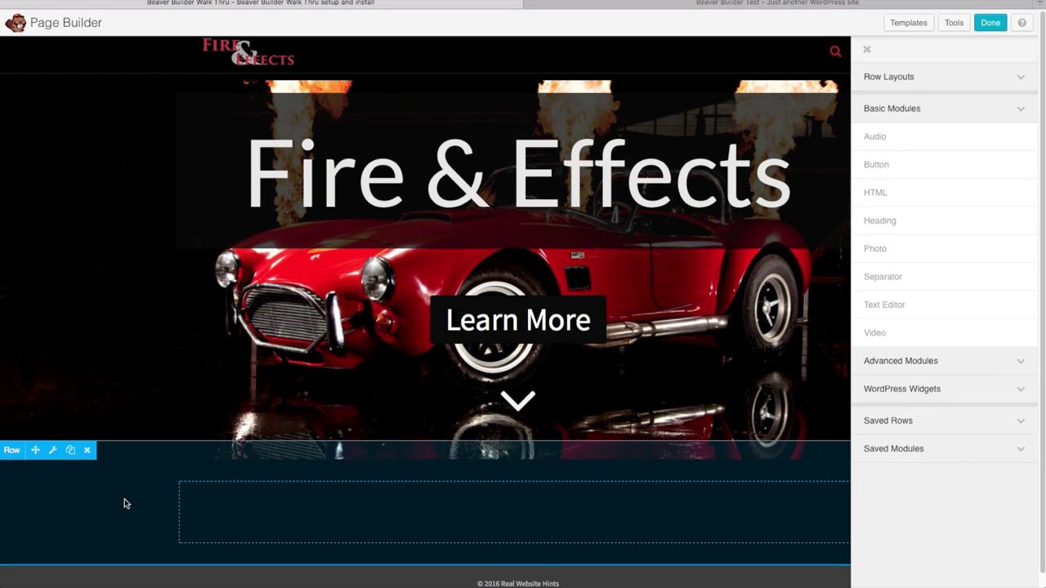
mouse_move(226, 492)
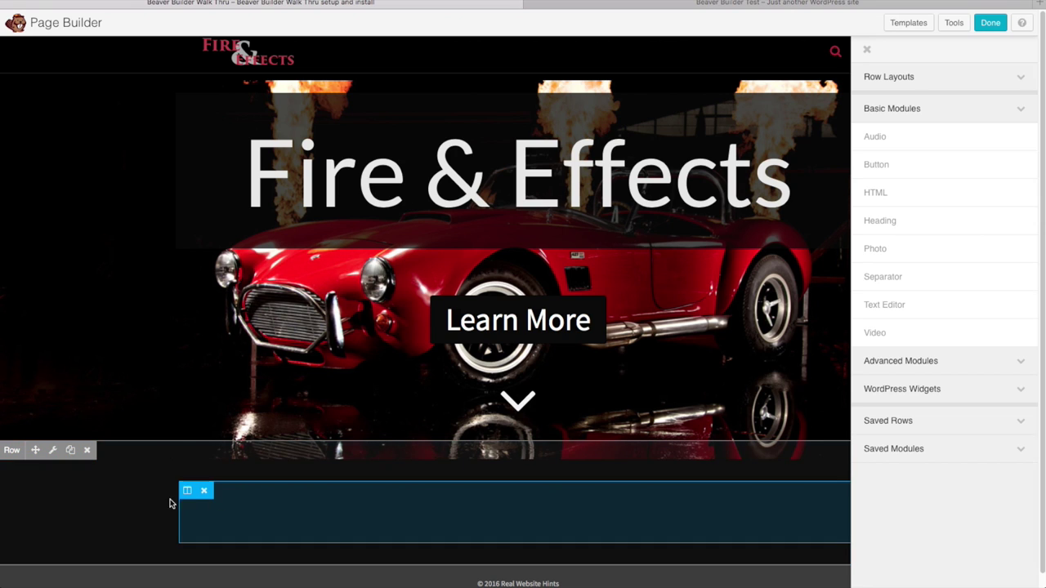
mouse_move(297, 509)
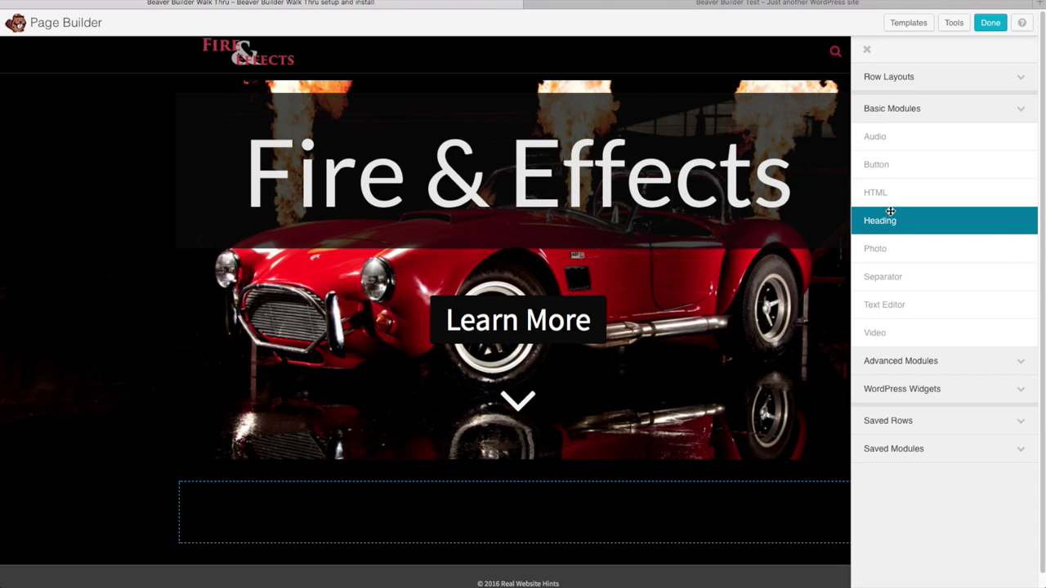
Add a Heading module to the new row below the hero, with the text "Welcome To Special Effects"
drag(887, 221, 445, 525)
click(517, 202)
text(Welcome To Special Effects)
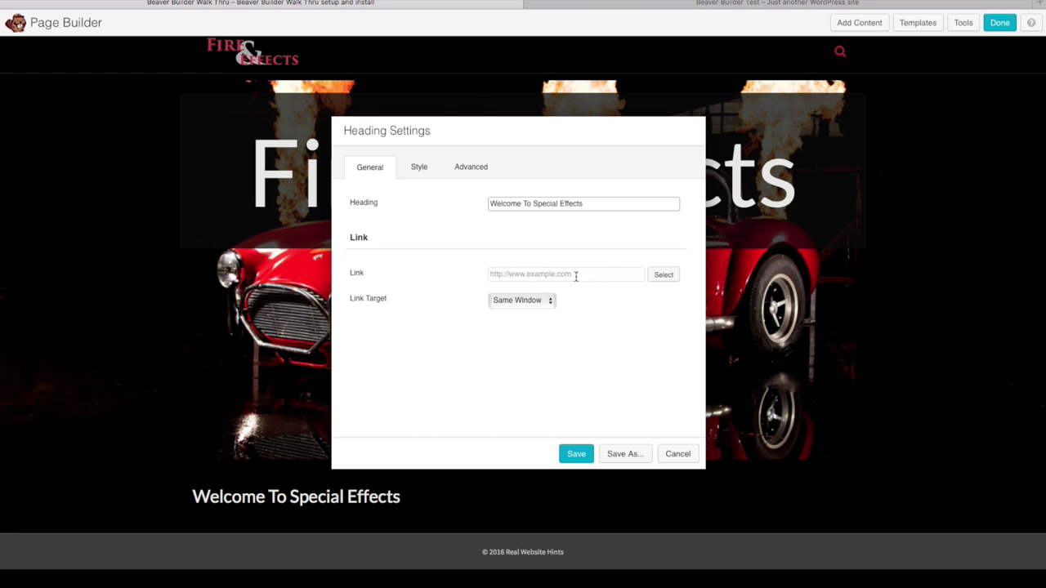
Center the "Welcome To Special Effects" heading, set its HTML tag to h1, and save the heading settings
click(419, 168)
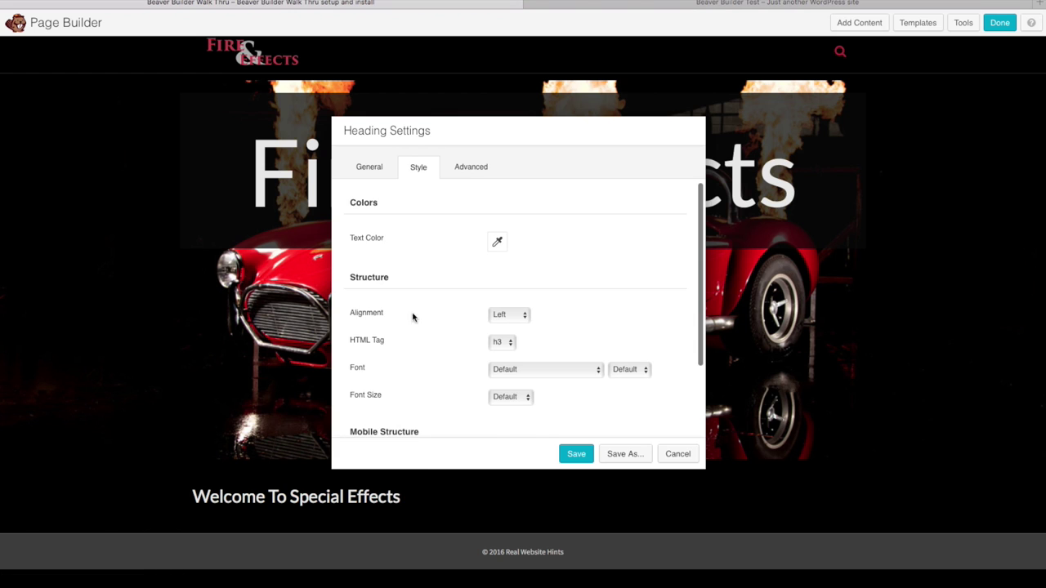
scroll(423, 338, down, 1)
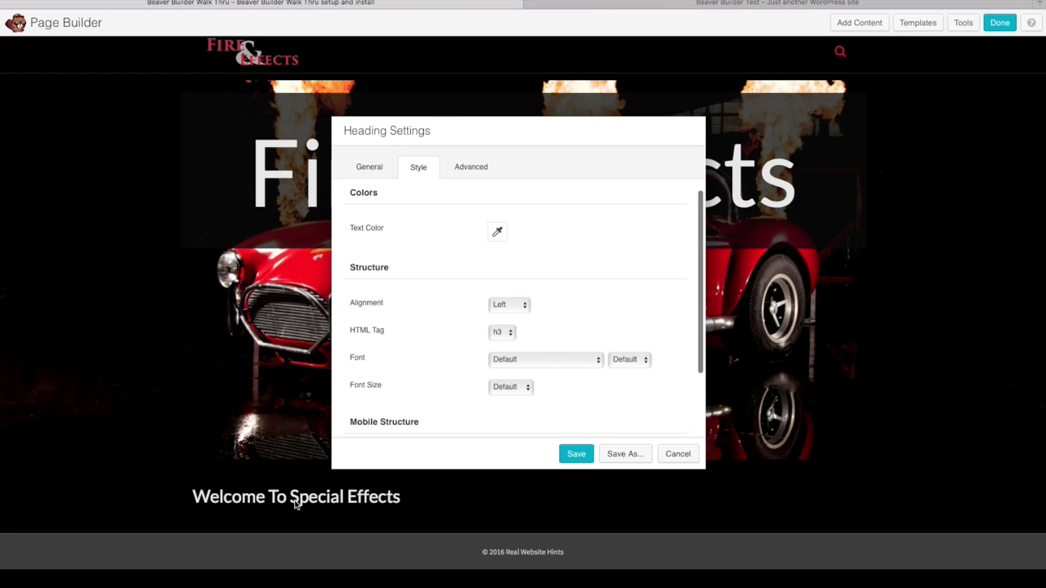
scroll(421, 330, down, 3)
click(525, 247)
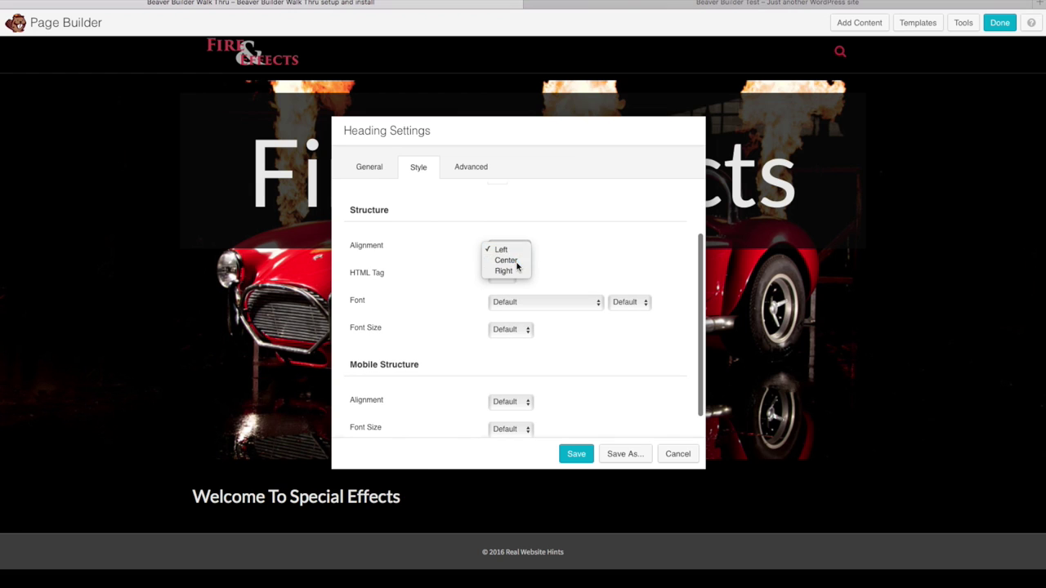
click(515, 262)
click(517, 276)
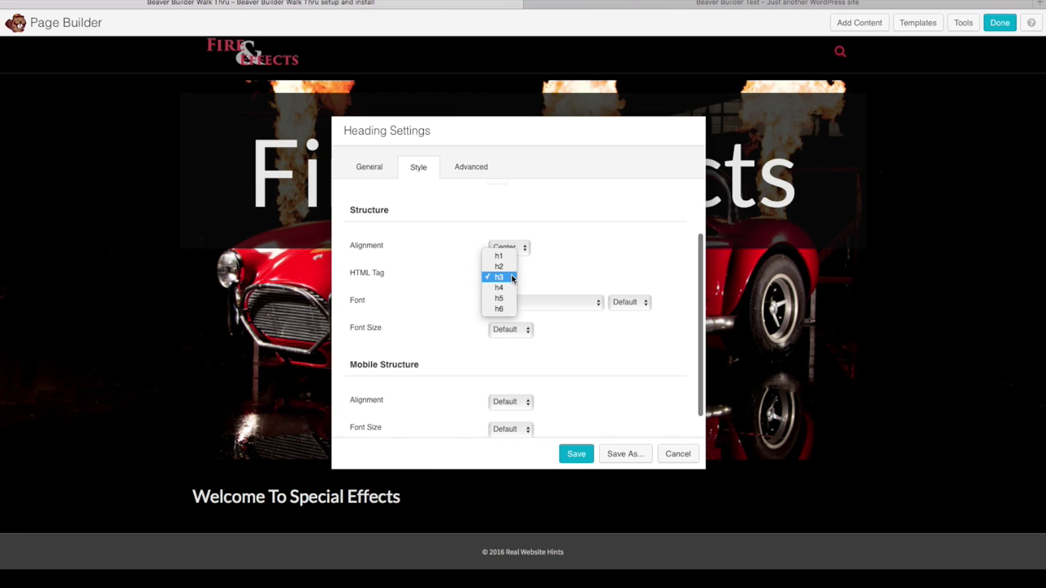
click(500, 257)
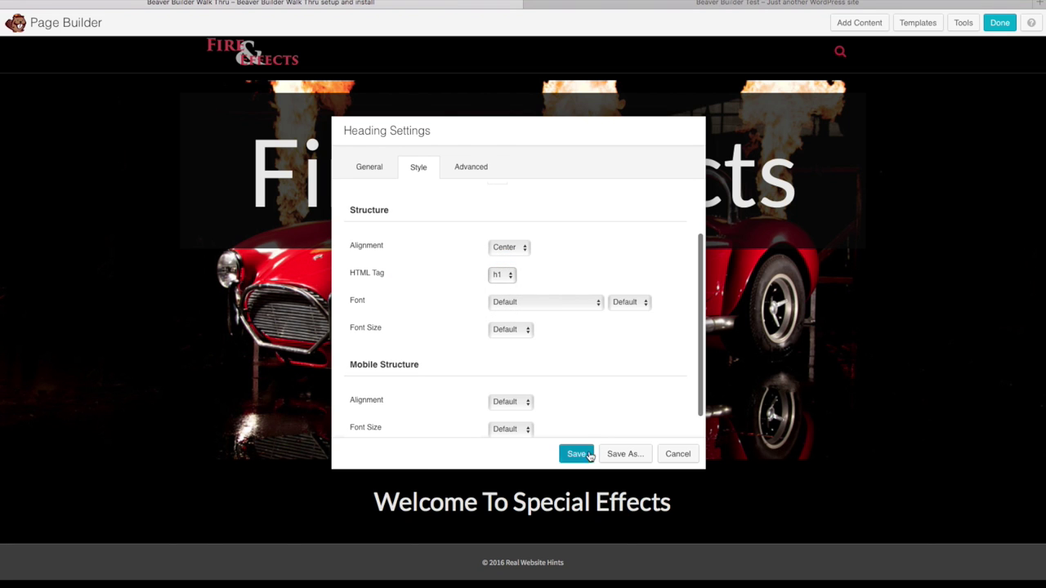
click(576, 454)
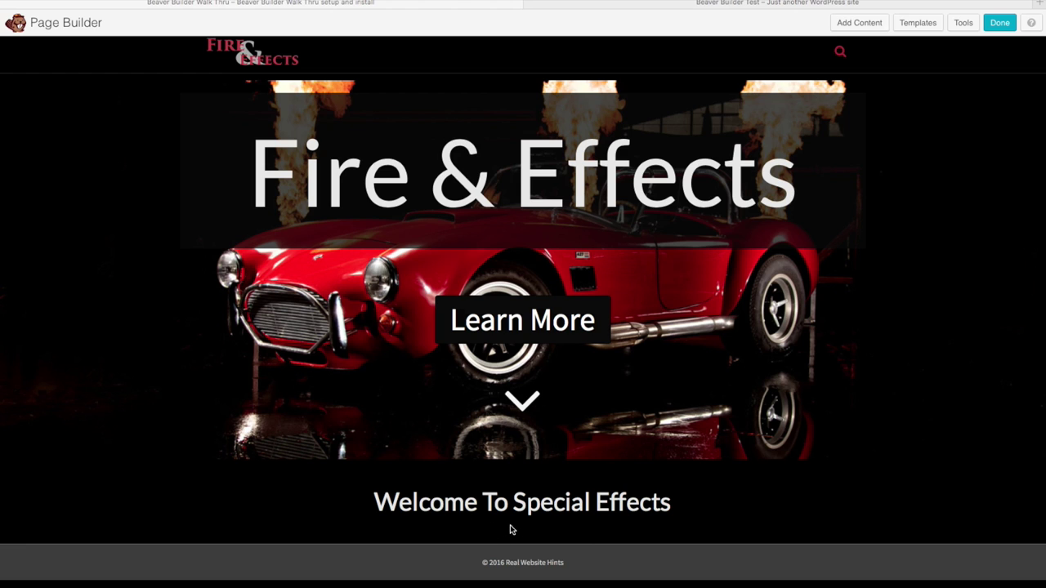
Add an Icon Group module below the welcome heading and choose the solid down caret from Font Awesome as its first icon
click(870, 23)
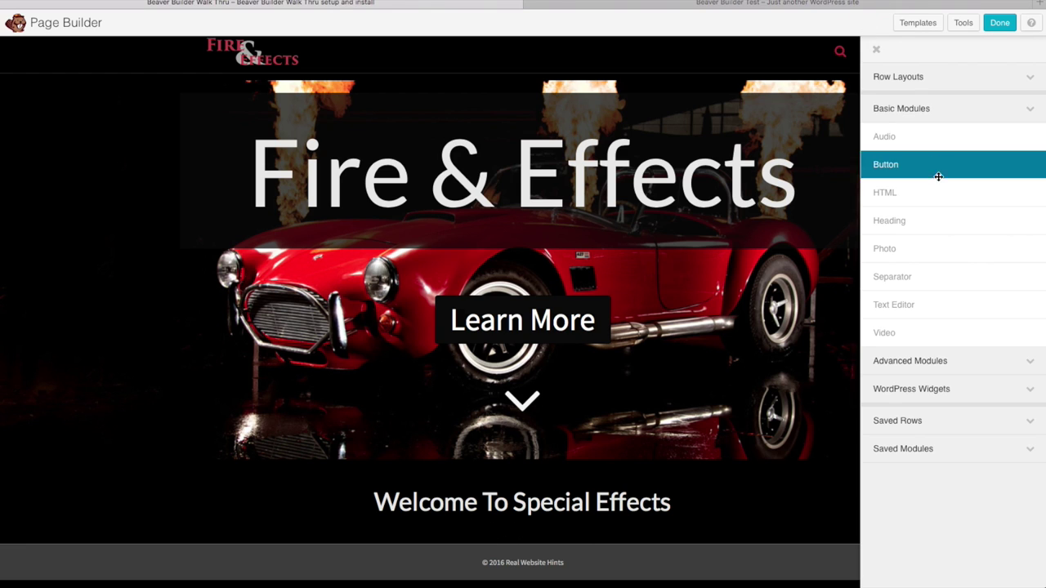
click(948, 365)
drag(912, 388, 490, 567)
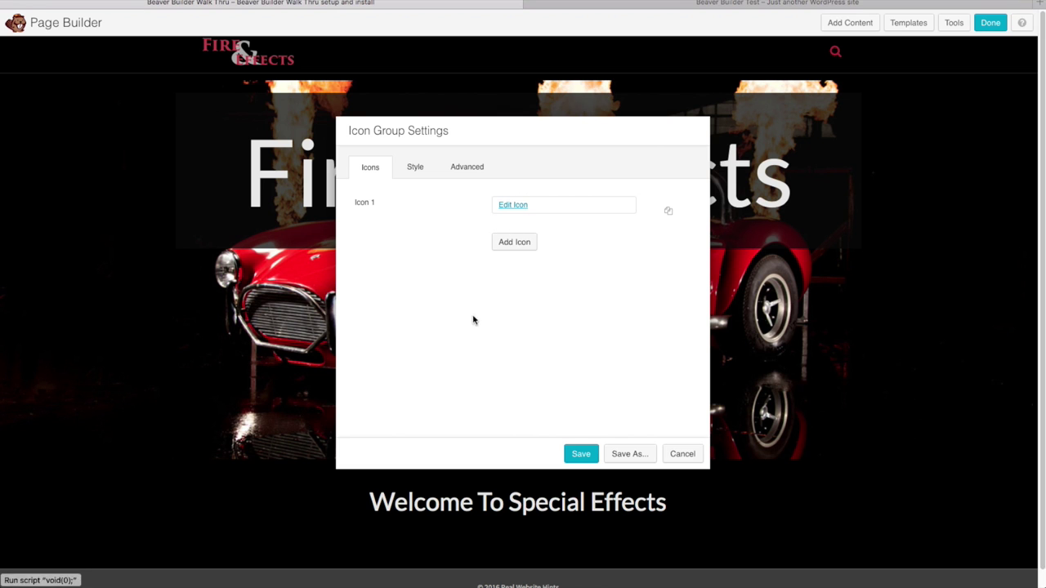
click(518, 206)
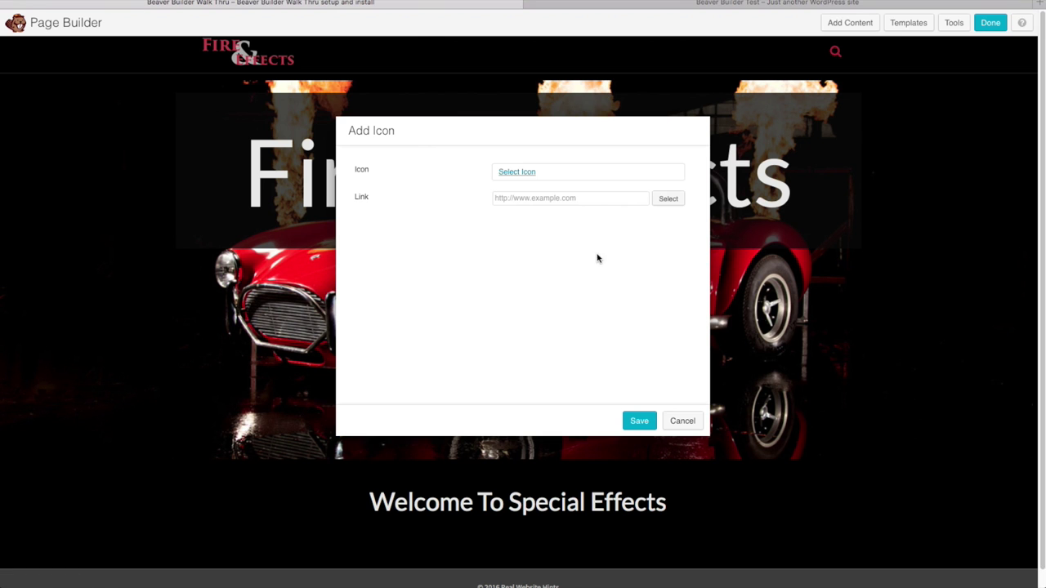
click(521, 172)
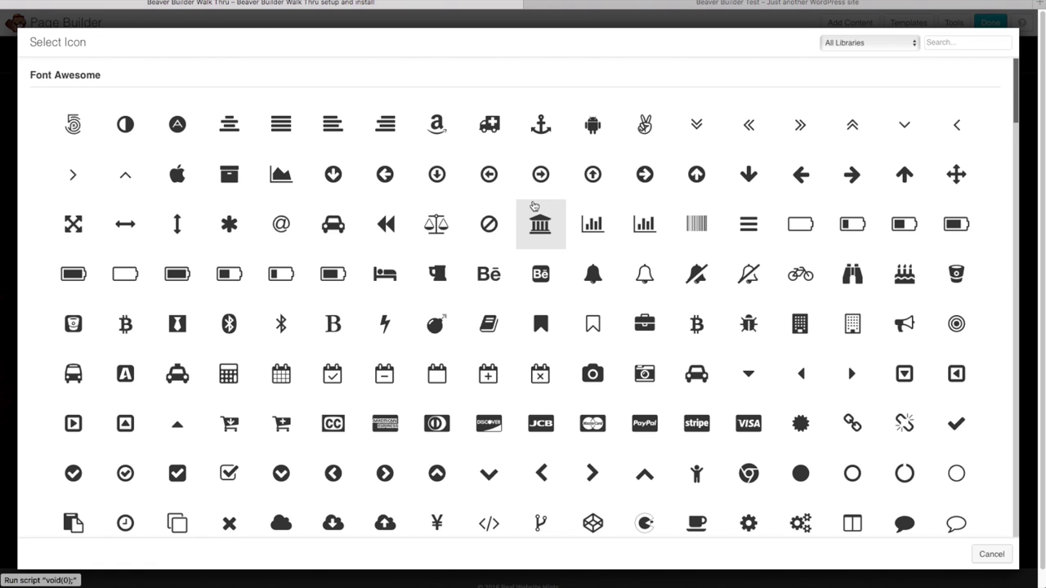
click(749, 374)
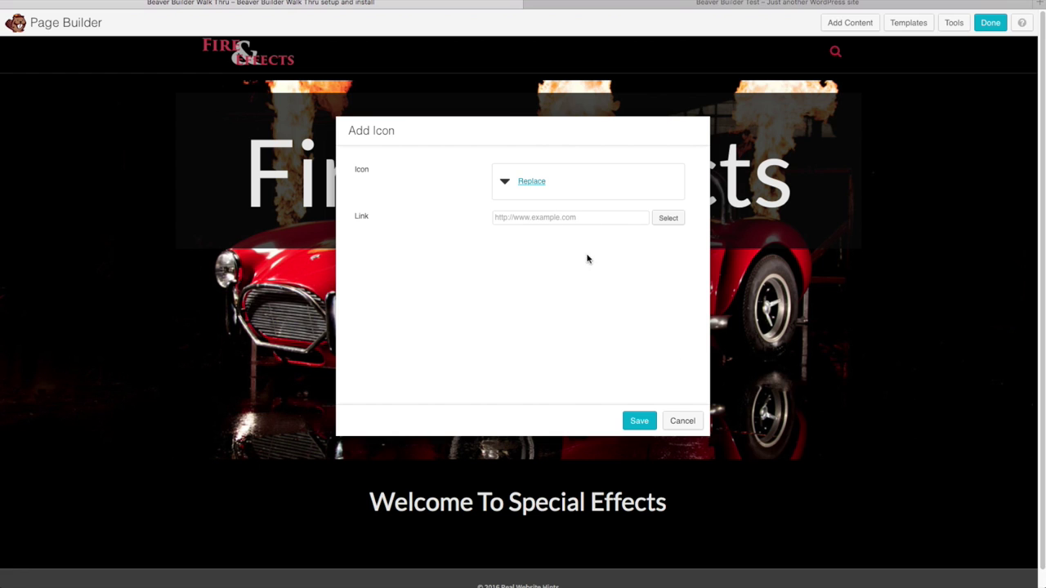
click(629, 418)
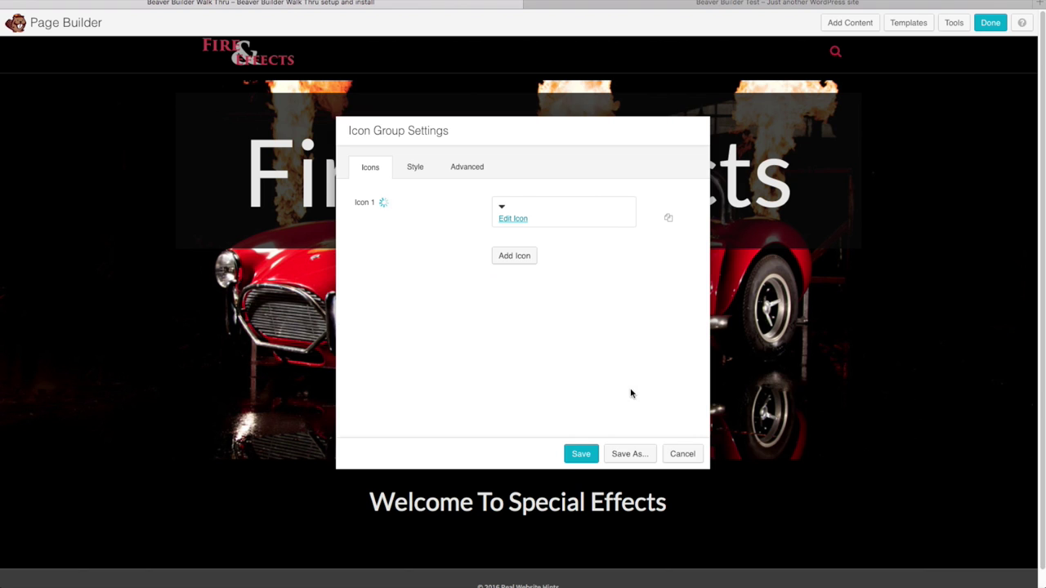
Add a second icon to the group, using the same solid down caret
click(520, 258)
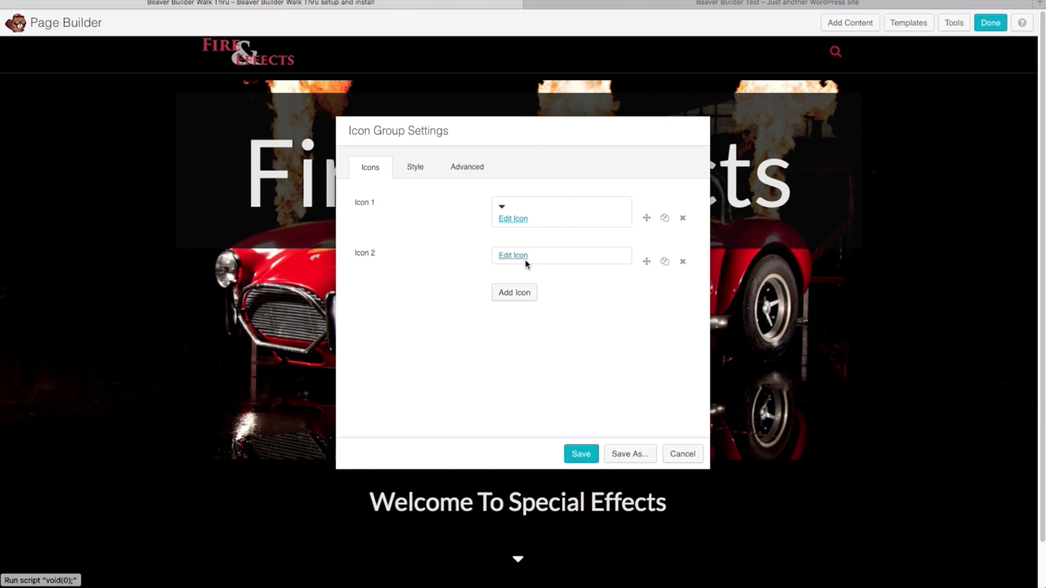
click(520, 260)
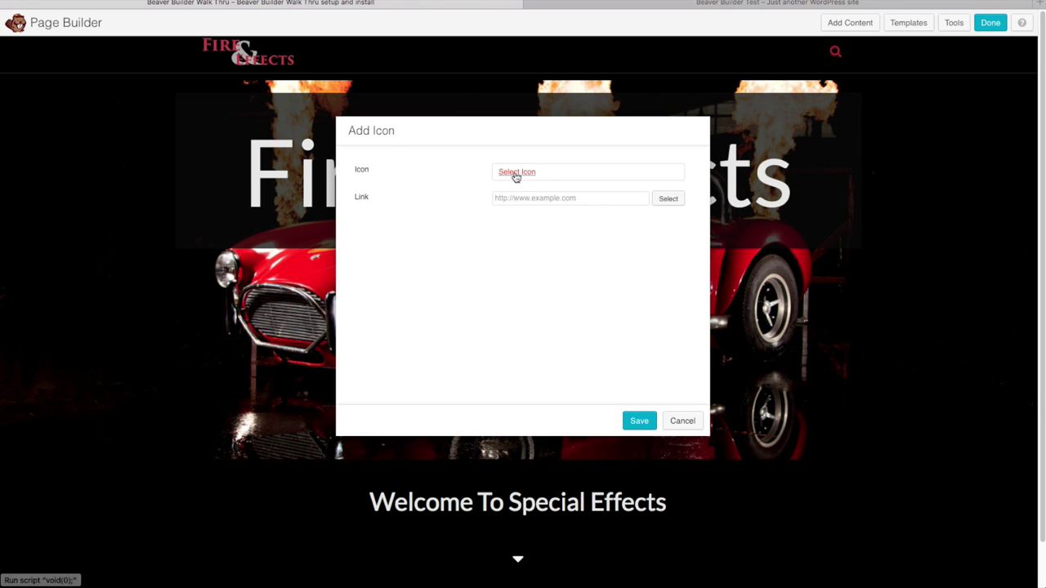
click(516, 173)
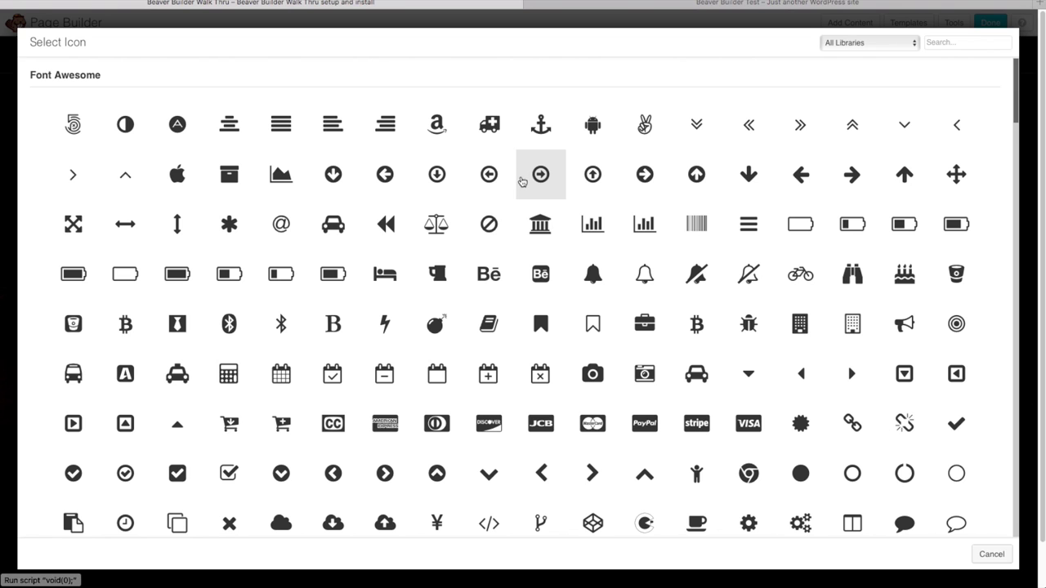
click(750, 376)
click(638, 421)
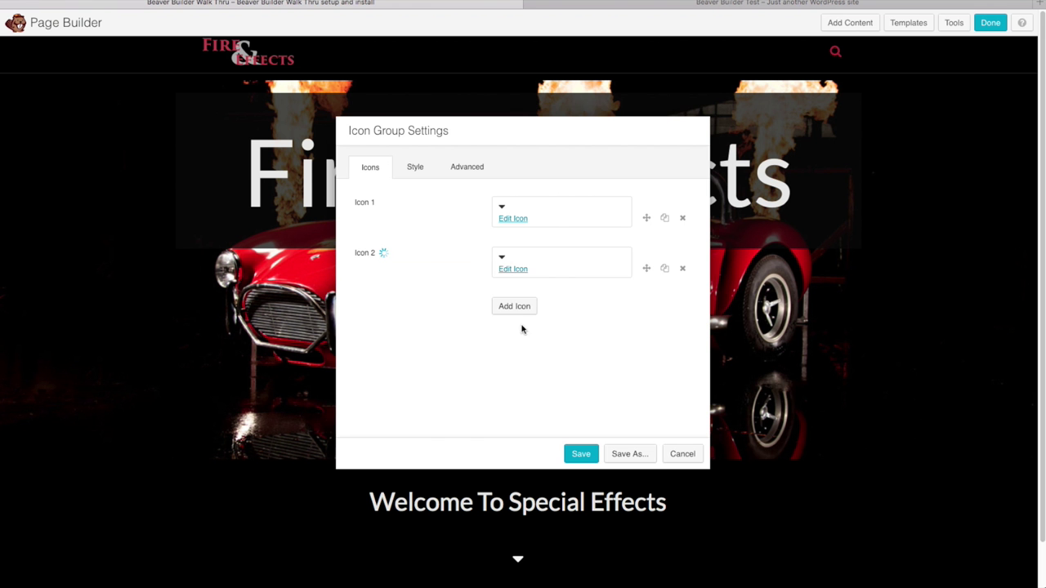
Add a third solid down caret to the icon group and save the group settings
click(510, 310)
click(512, 310)
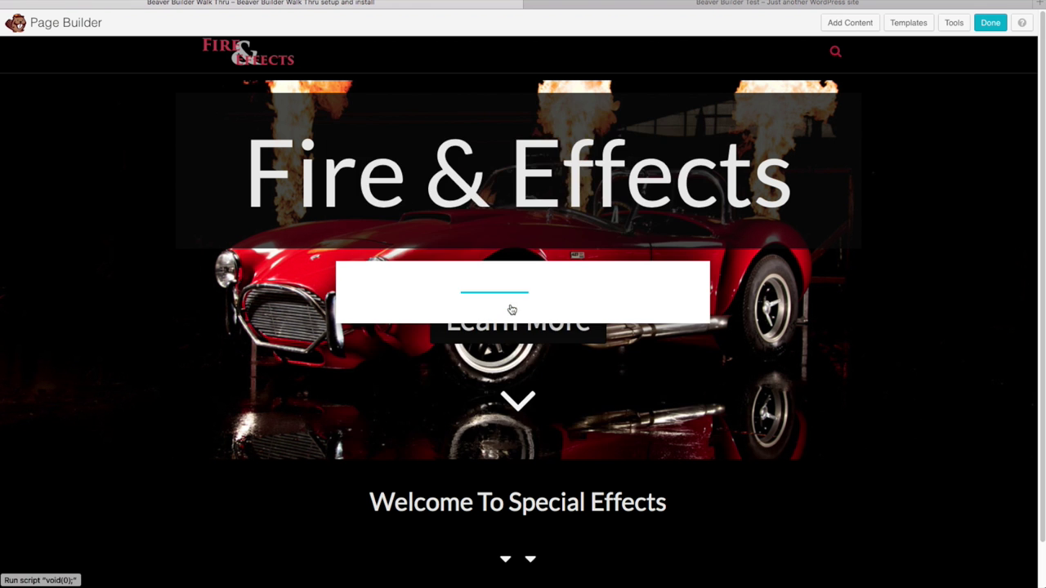
click(523, 173)
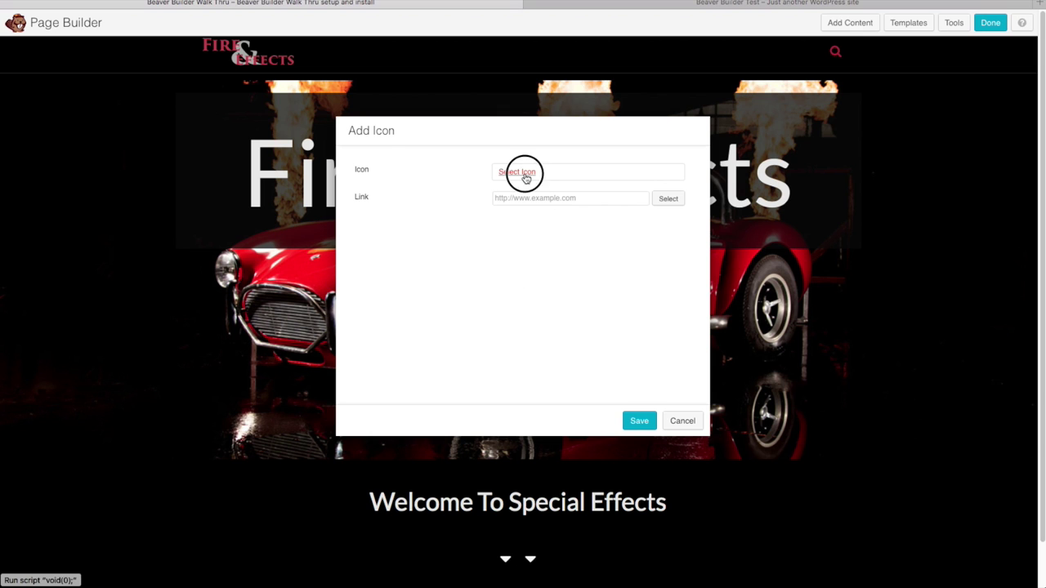
click(747, 376)
click(640, 425)
click(585, 454)
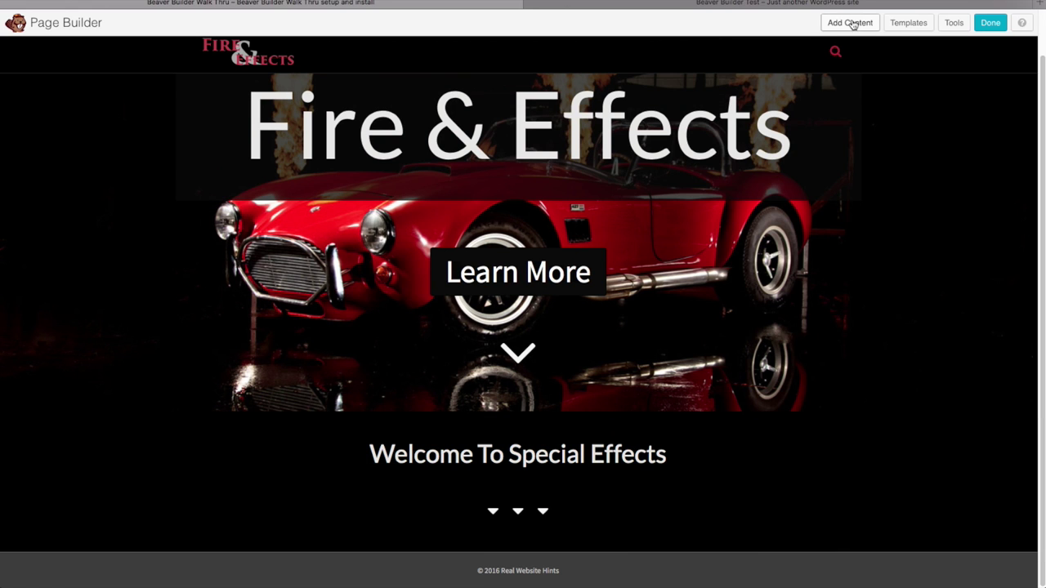
Add a Text Editor module below the caret icons and fill it with the placeholder paragraph beginning "Snow shoes snow blowers"
click(852, 24)
click(891, 108)
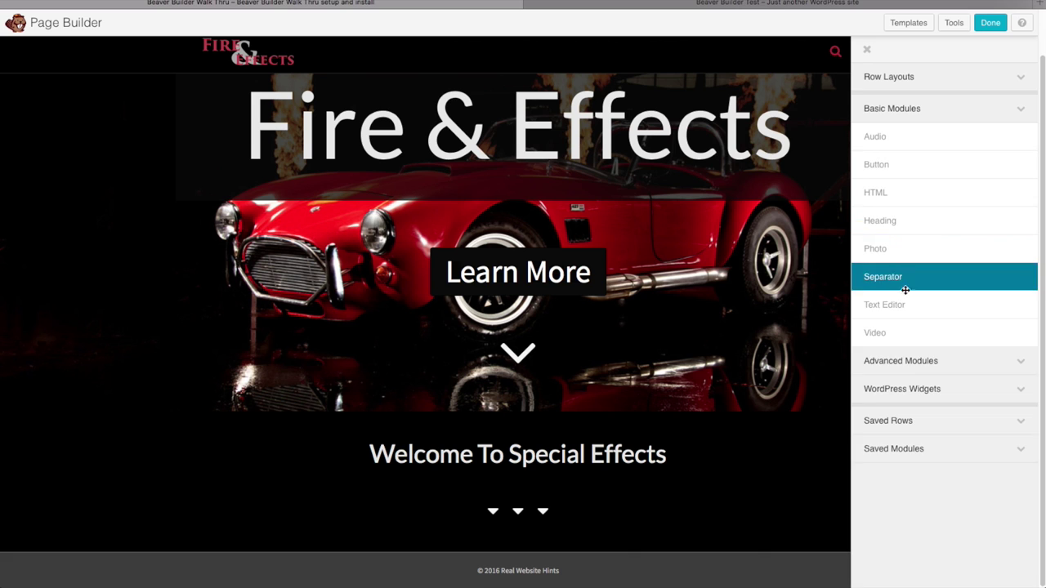
drag(899, 303, 519, 576)
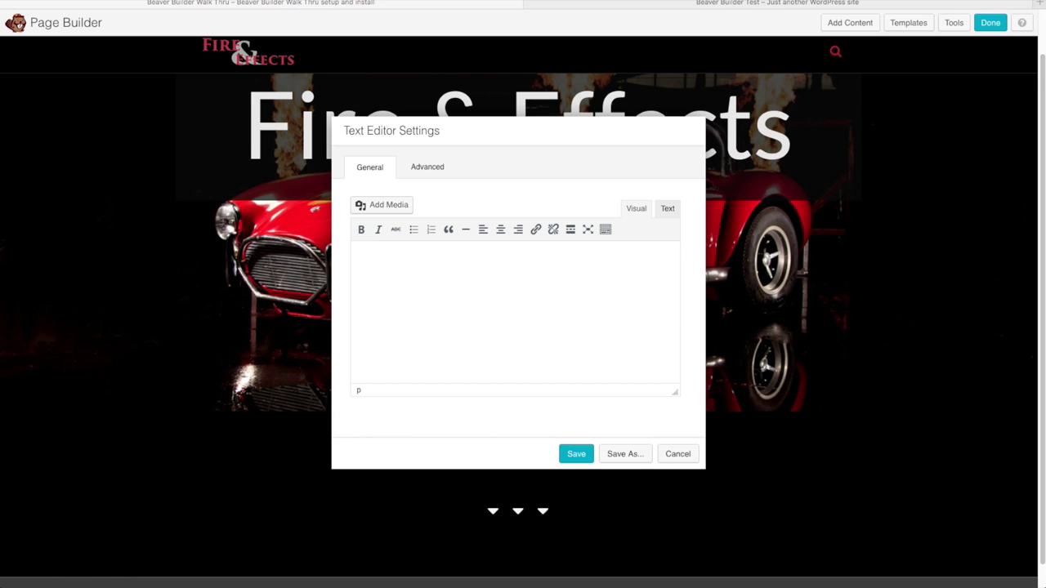
text(Snow shoes snow blowers snow blowers I am doing goodI am doing good get your snow blowers and ready. Get your snow blowers I make good videos all of the time chinese food all of the time snow tires ready snow shovels be prepared, get your ready all of the time chinese food.)
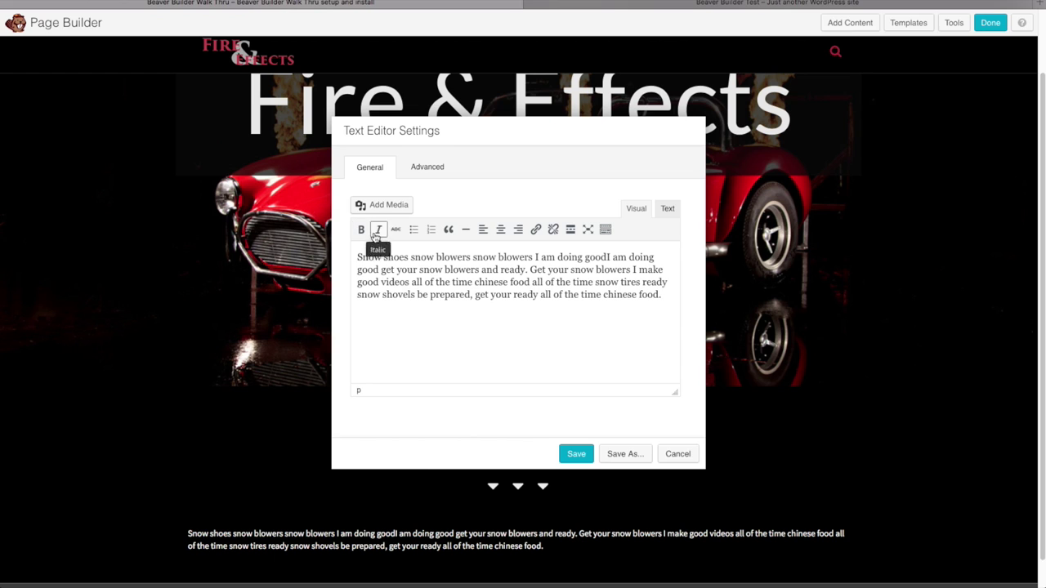
Format the whole placeholder paragraph as Heading 3 and save the text module
click(605, 233)
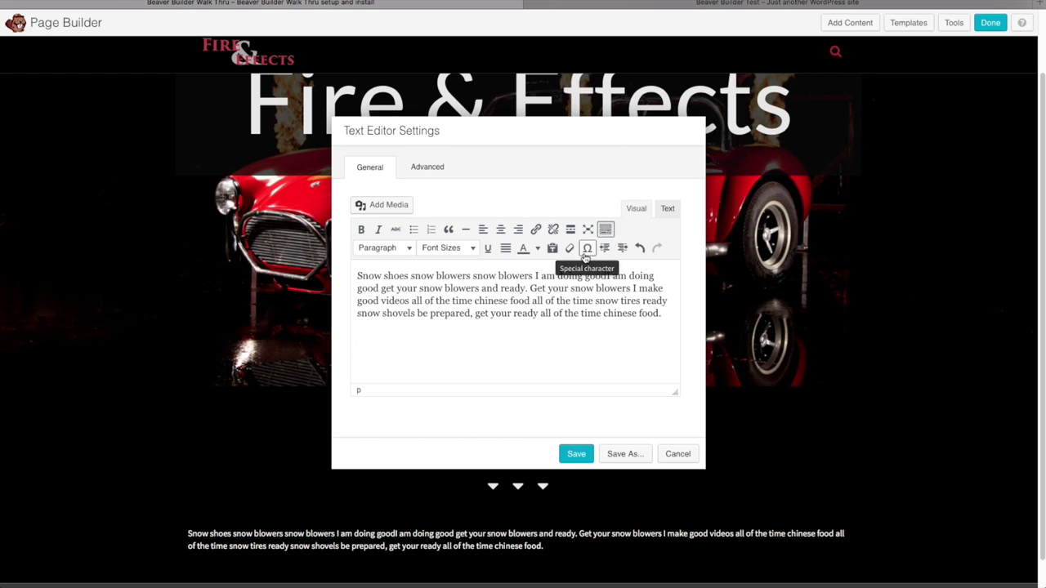
drag(667, 317, 355, 278)
click(409, 249)
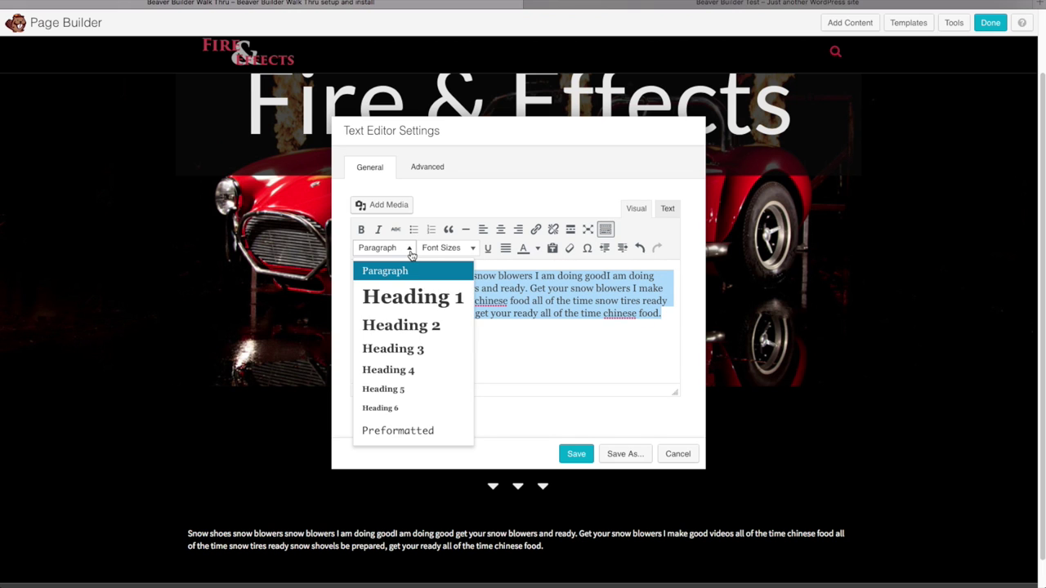
click(420, 347)
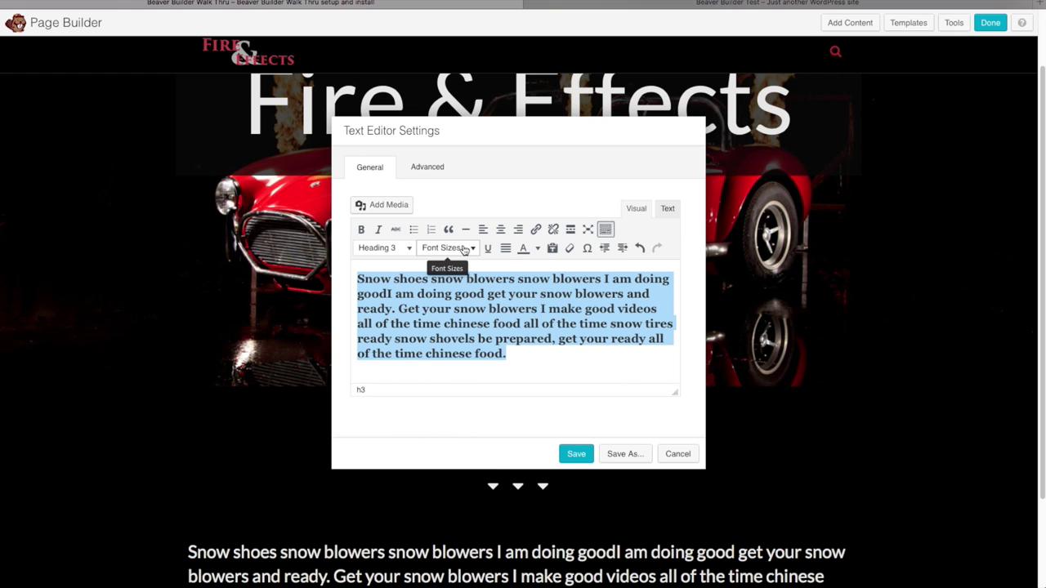
click(575, 451)
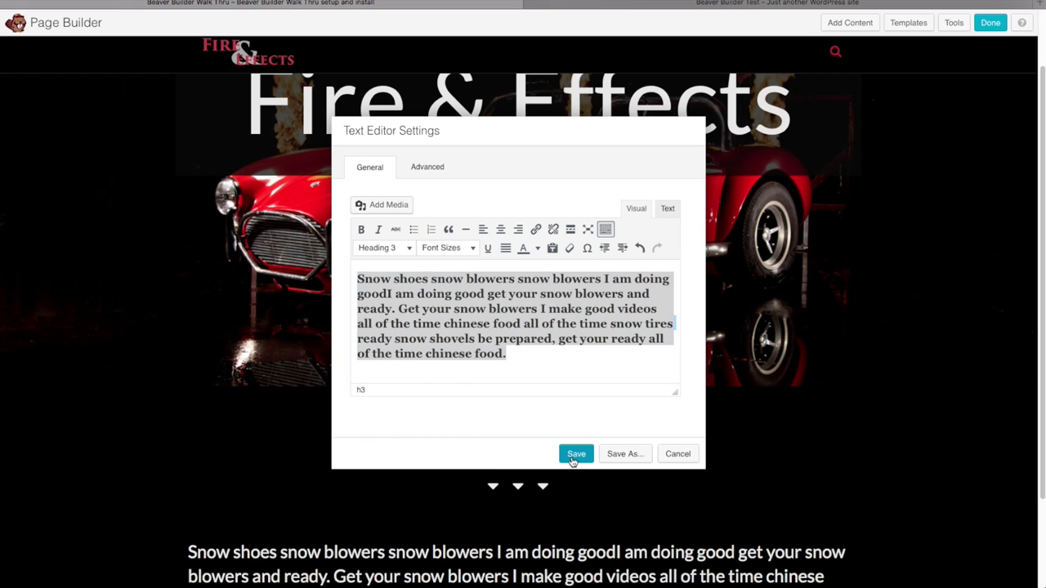
Check the Dust, Fire and Snow section on the finished sample page, and add a three-column row below the placeholder paragraph
scroll(572, 434, down, 3)
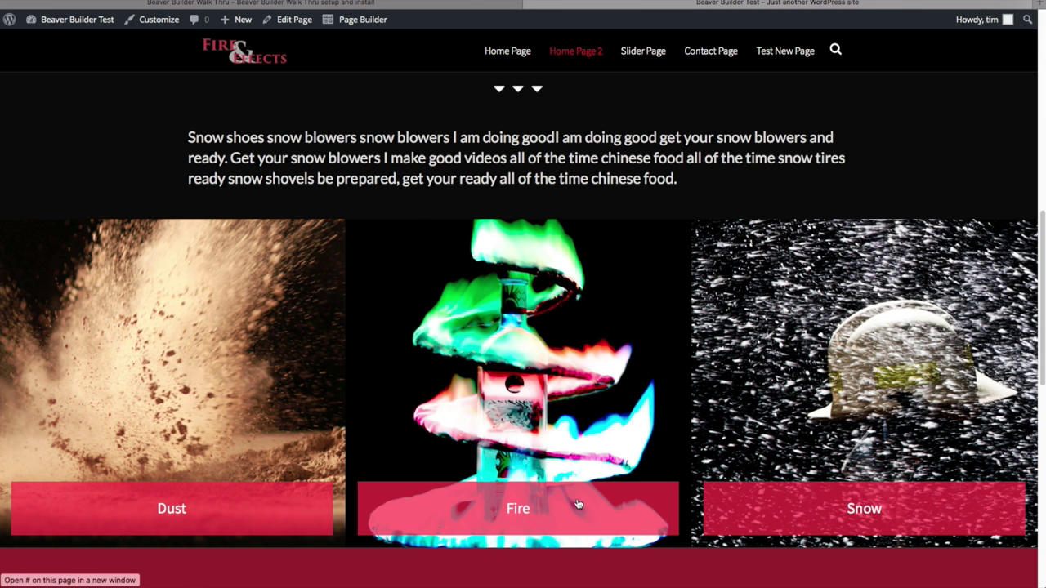
click(439, 8)
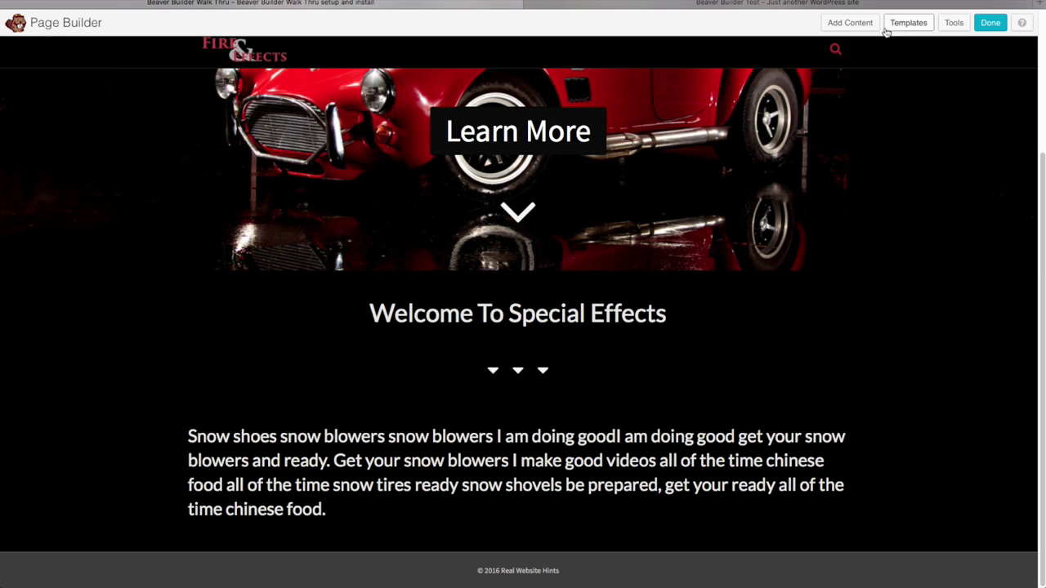
click(859, 25)
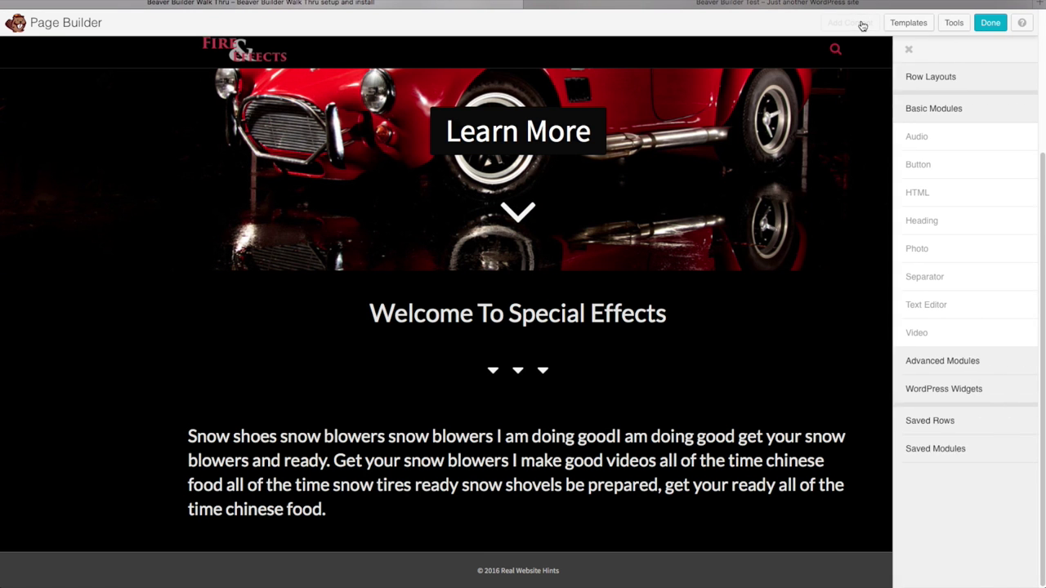
click(900, 76)
drag(908, 161, 364, 561)
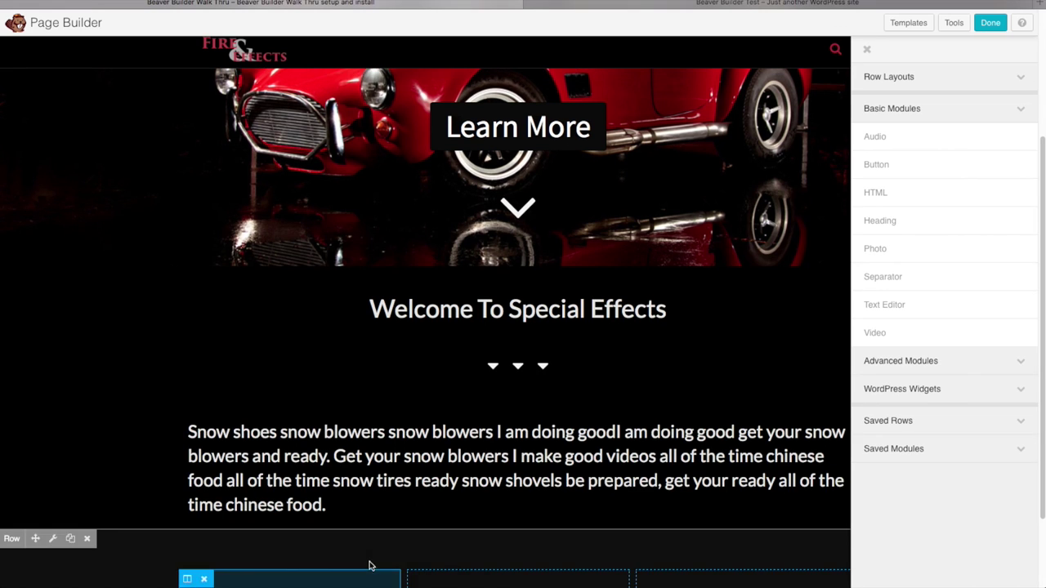
scroll(170, 460, down, 2)
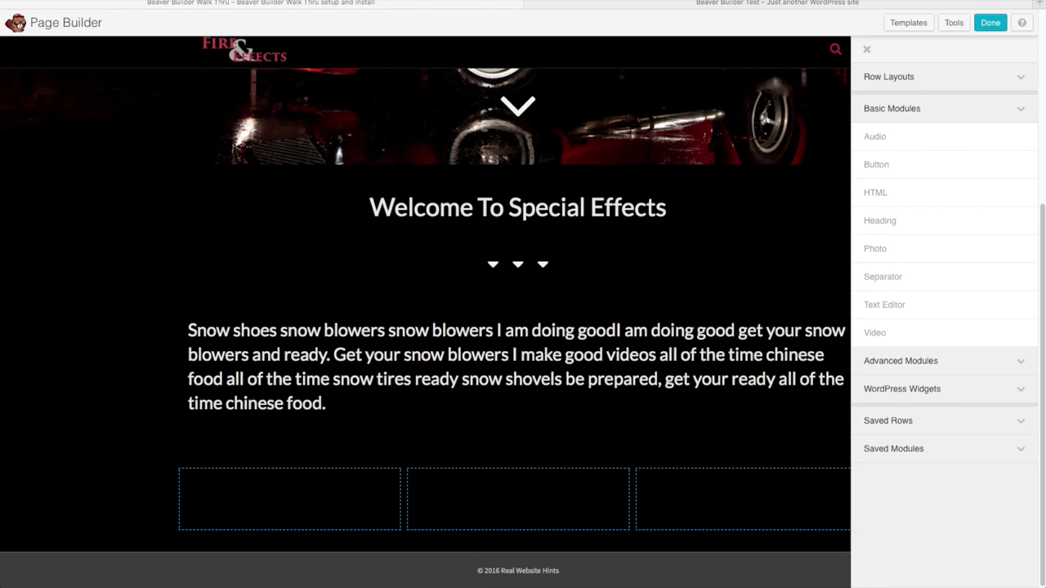
Set the content width of the three-column row to Full Width
click(50, 440)
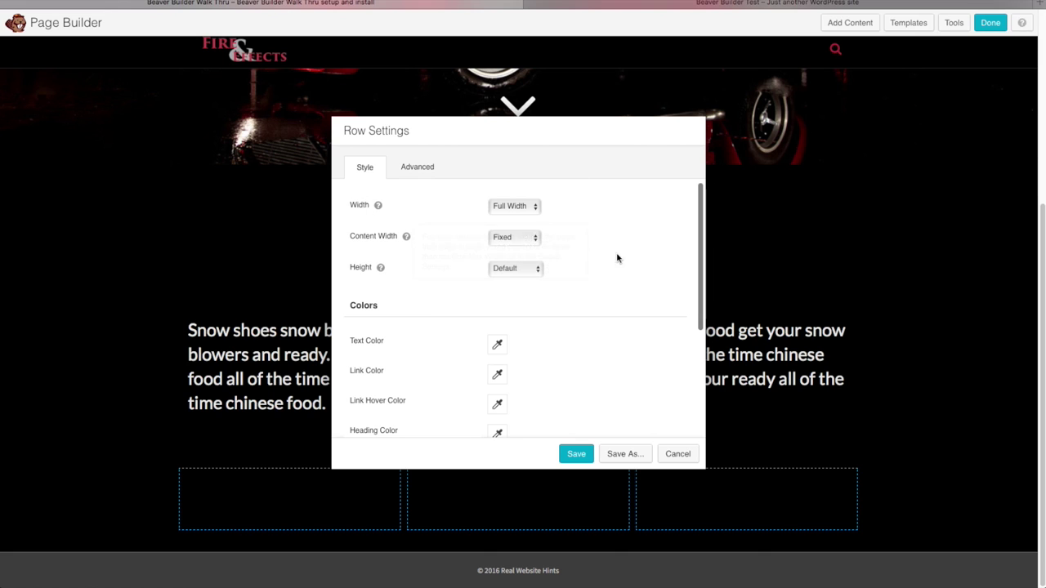
click(543, 239)
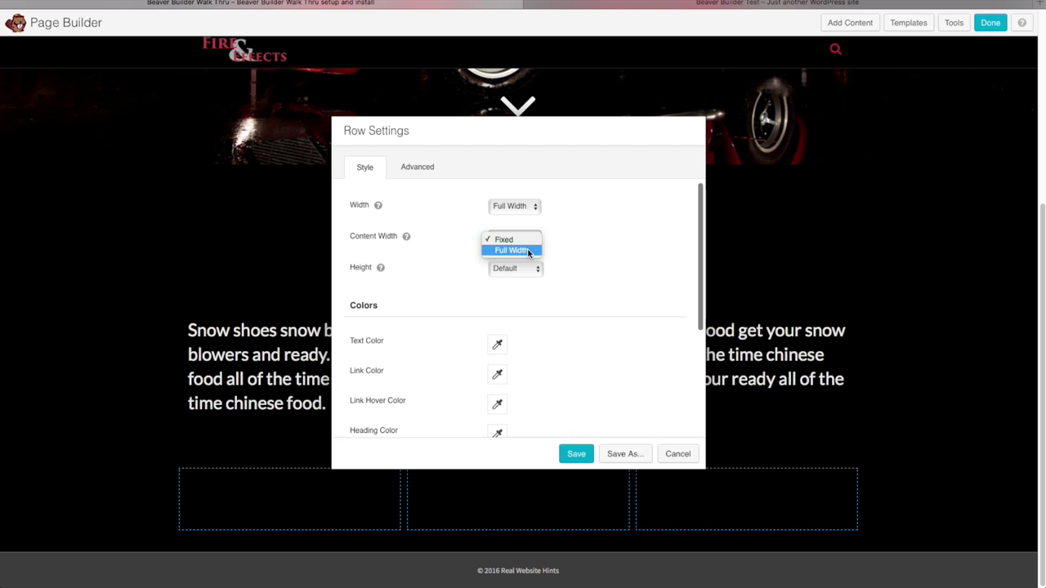
click(532, 250)
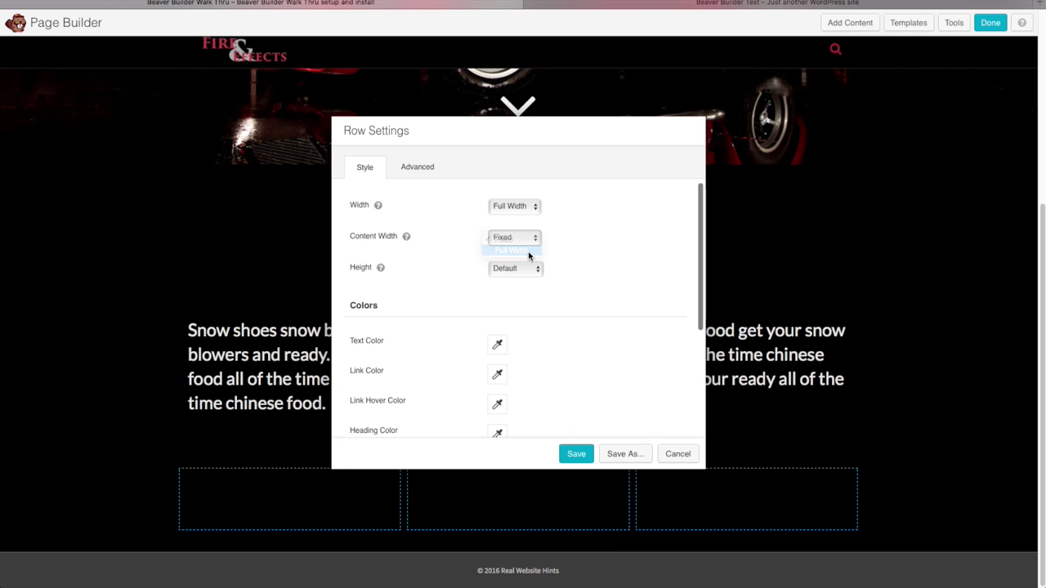
Save the row settings and give the first column a photo background using the uploaded Dirt-800-700.jpg
click(576, 454)
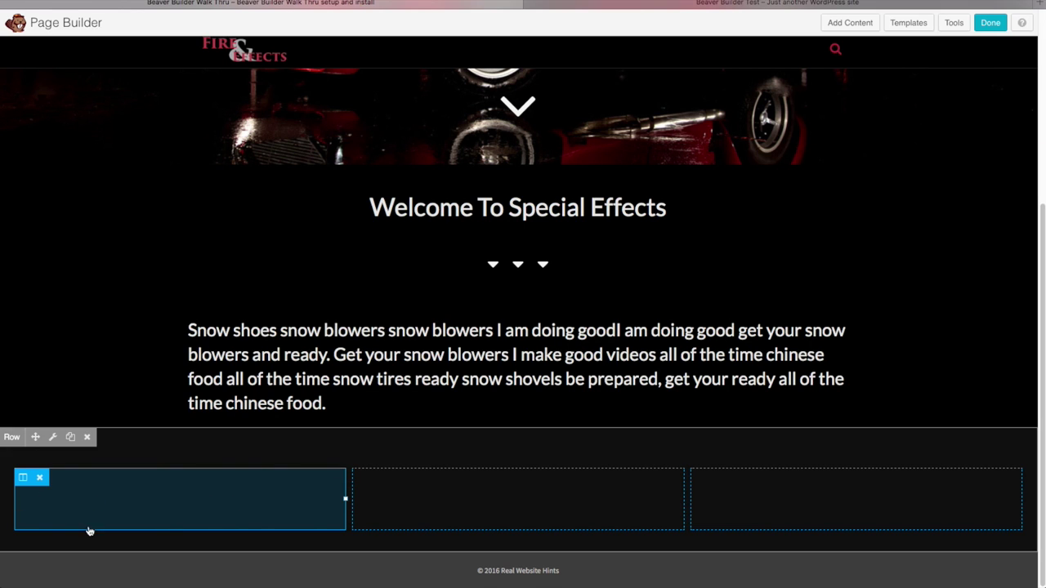
click(23, 480)
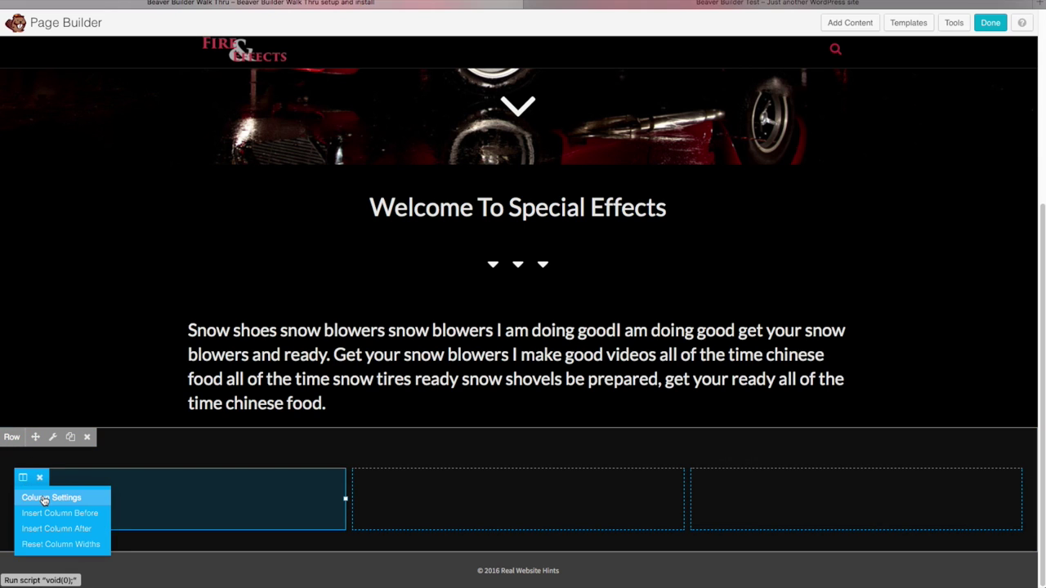
click(33, 495)
scroll(418, 286, down, 5)
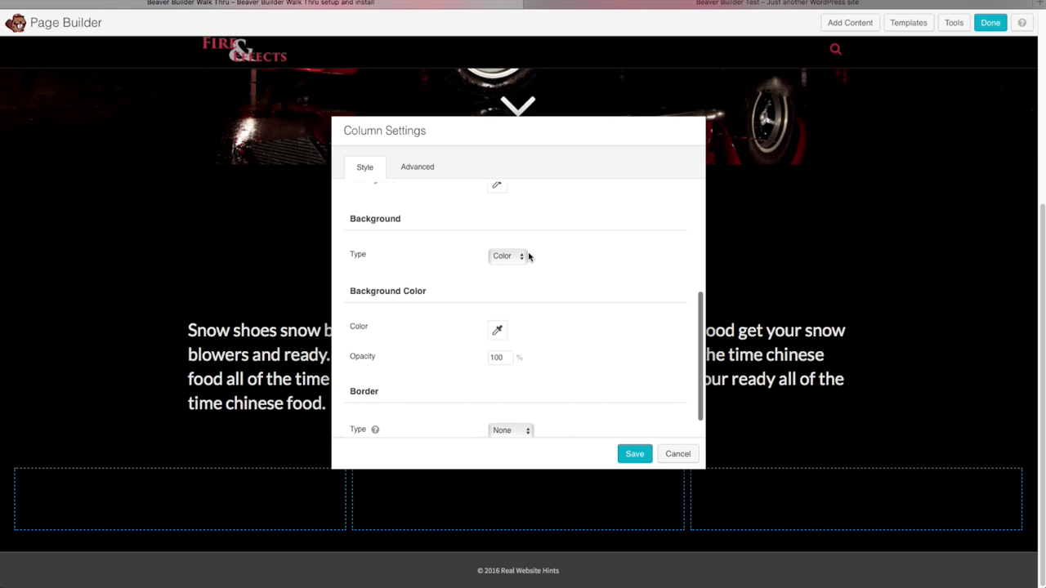
click(522, 255)
click(513, 267)
click(527, 330)
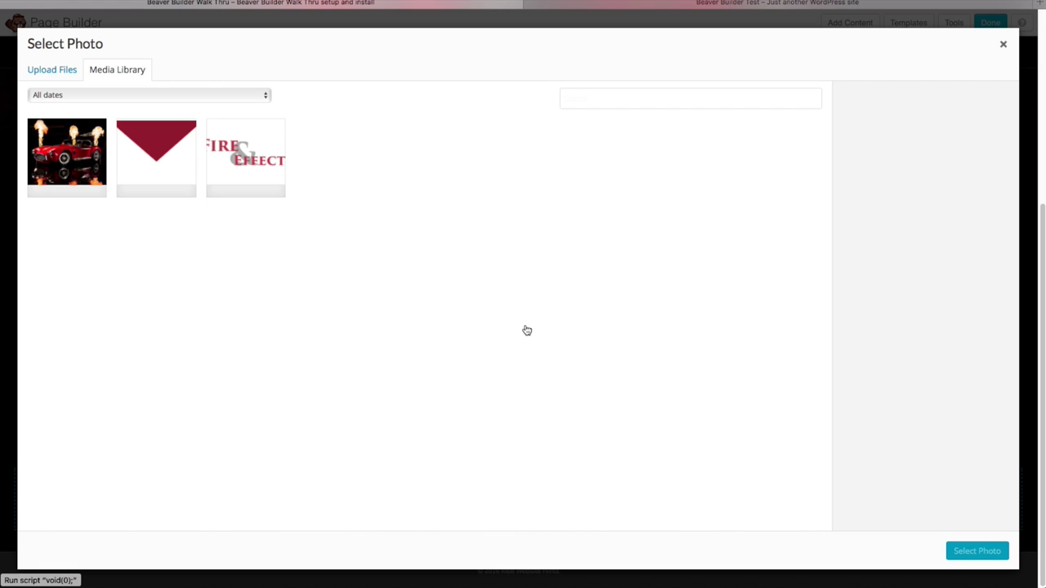
click(51, 70)
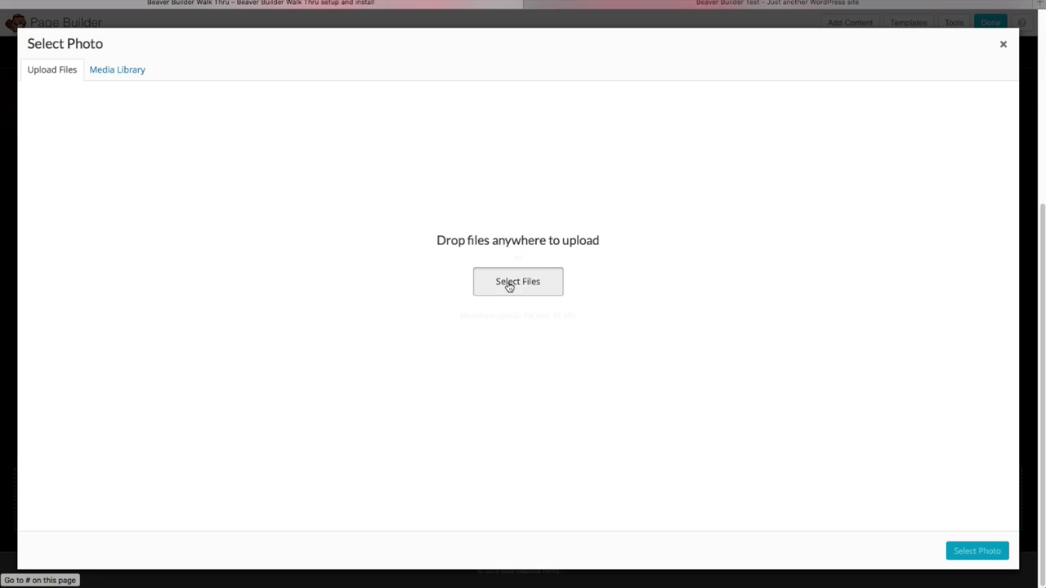
click(517, 281)
double_click(299, 113)
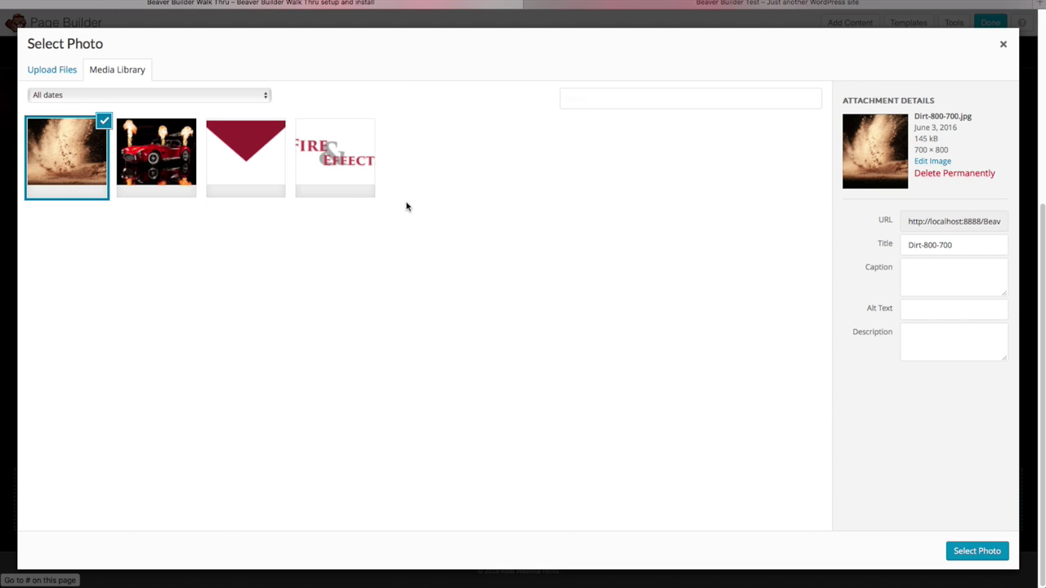
click(977, 551)
Set Equalize Column Heights to Yes for the first column and save the column settings
scroll(581, 399, down, 1)
scroll(615, 336, up, 5)
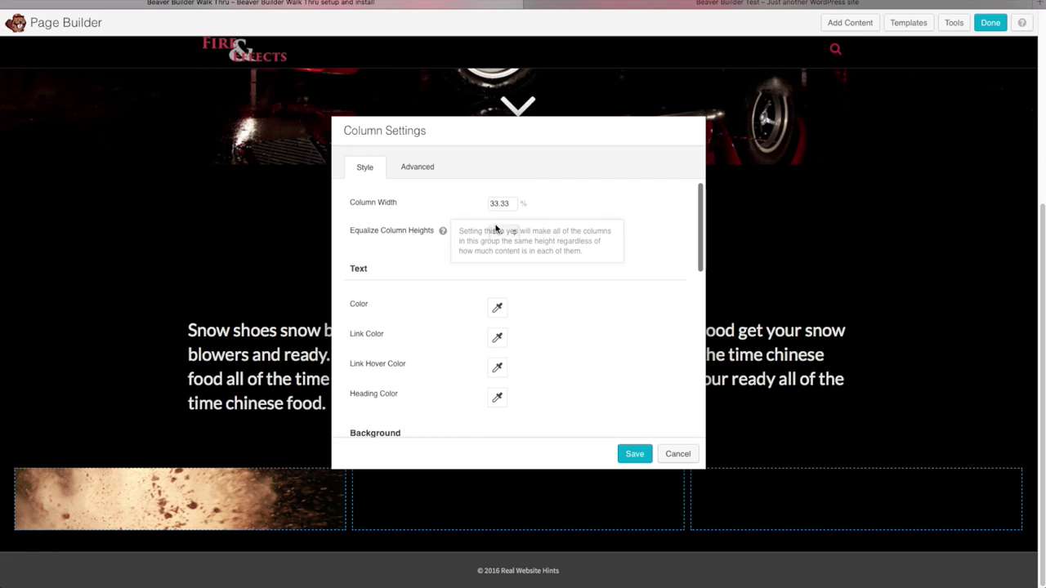
mouse_move(442, 230)
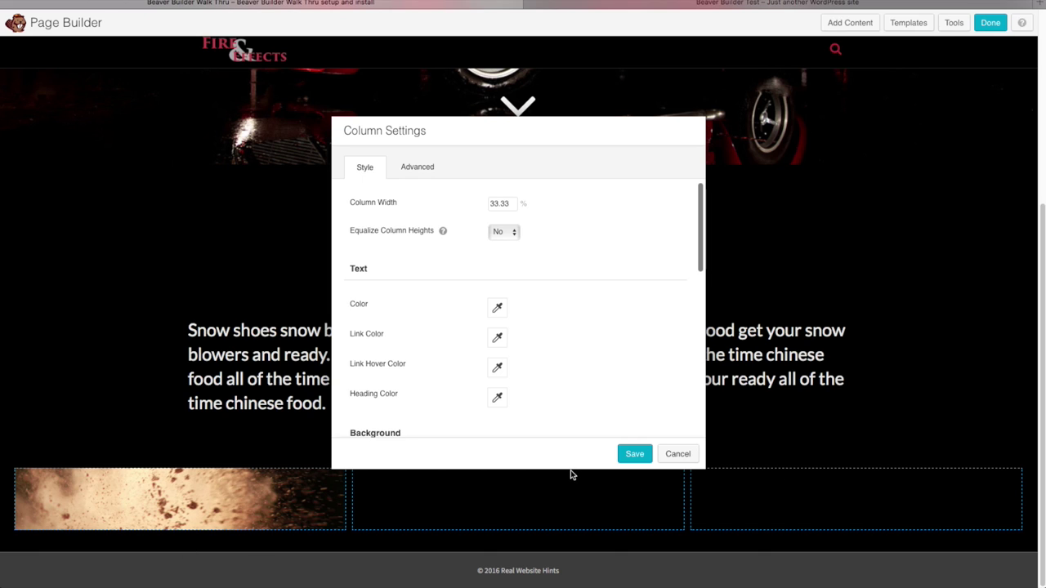
click(513, 234)
click(504, 245)
click(642, 452)
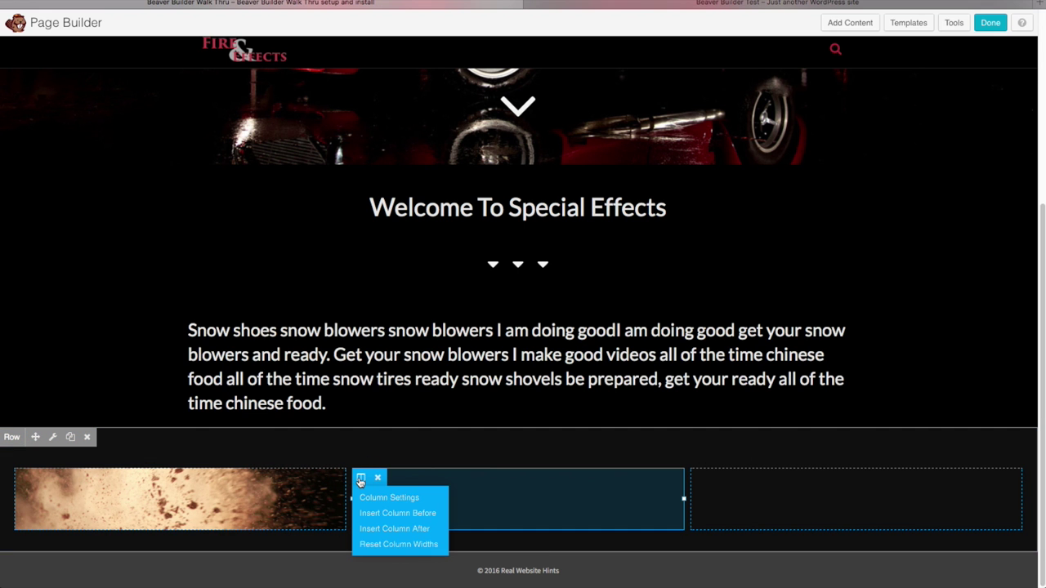
Give the middle column a photo background using the uploaded fire-800-700.jpg and save the column settings
click(377, 496)
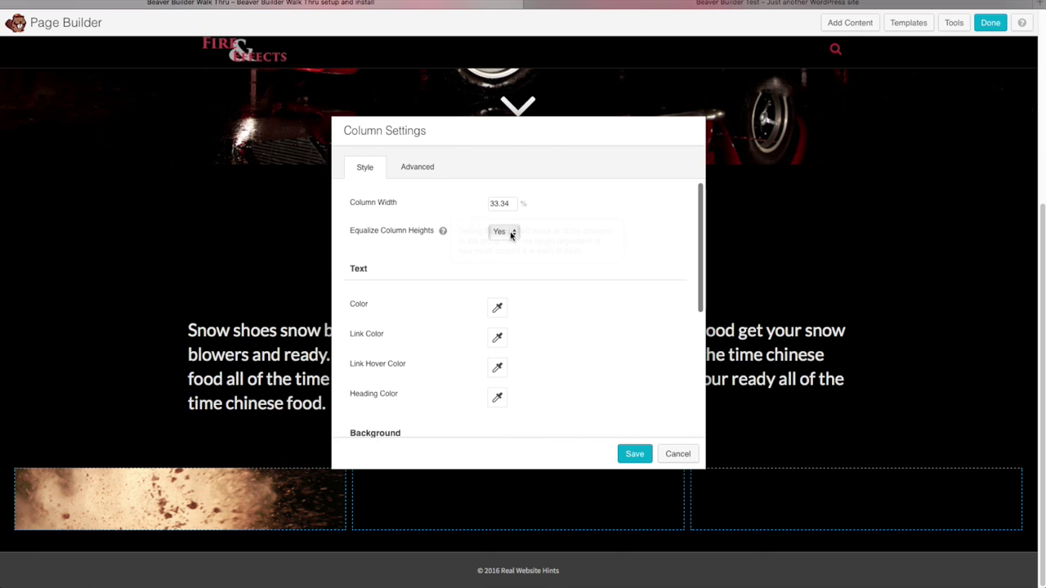
scroll(444, 303, down, 5)
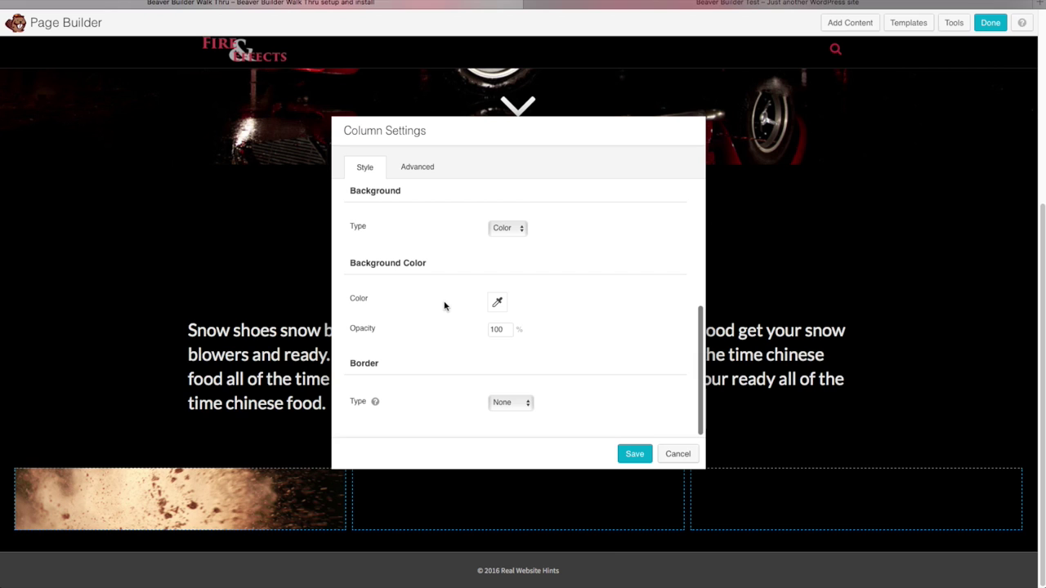
click(522, 233)
click(518, 240)
click(526, 300)
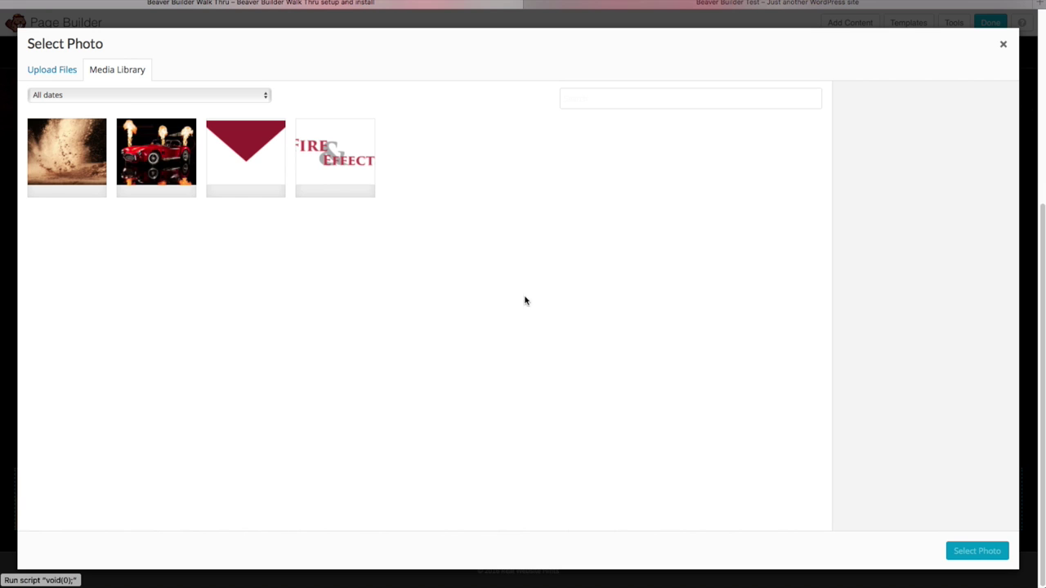
click(52, 69)
click(517, 282)
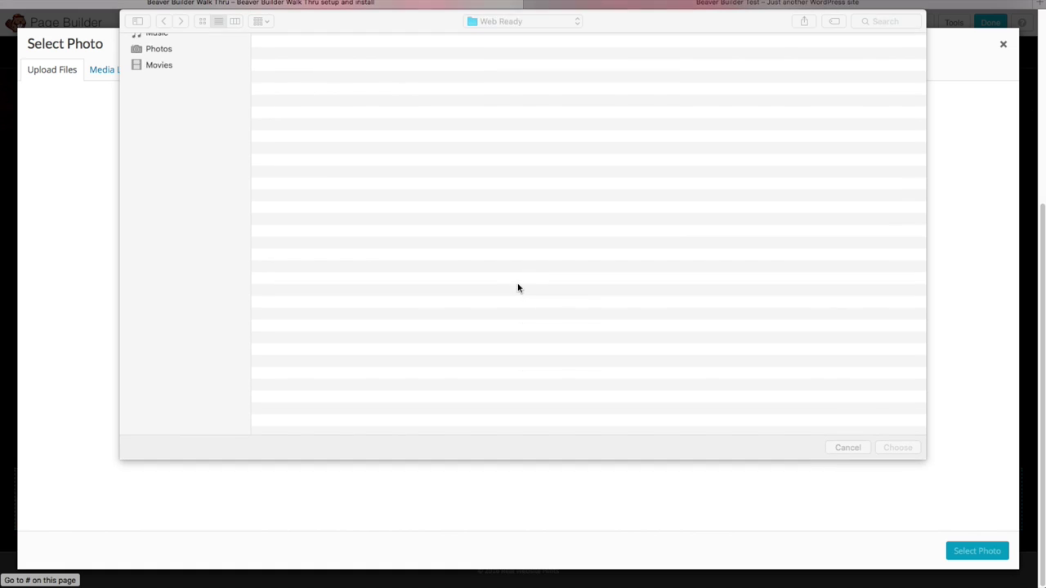
double_click(318, 125)
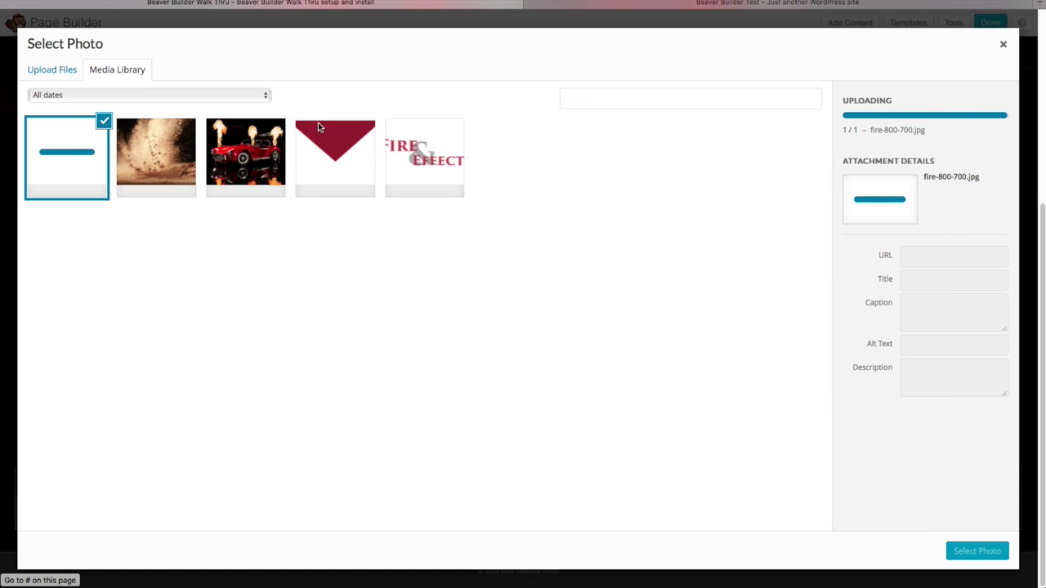
click(962, 556)
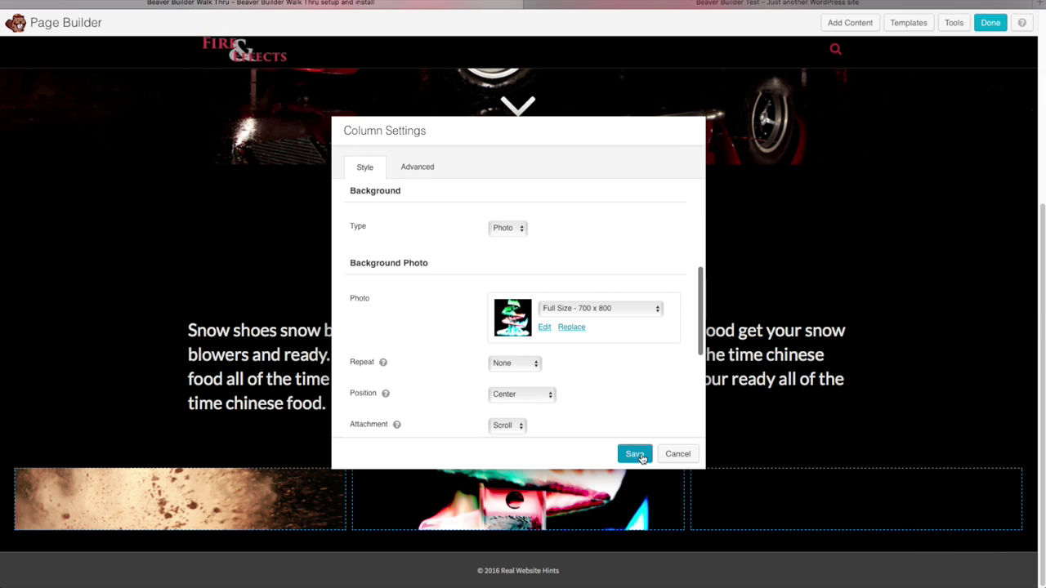
click(643, 454)
Give the third column a photo background using the uploaded snow-800-700.jpg and save the column settings
mouse_move(698, 481)
click(727, 497)
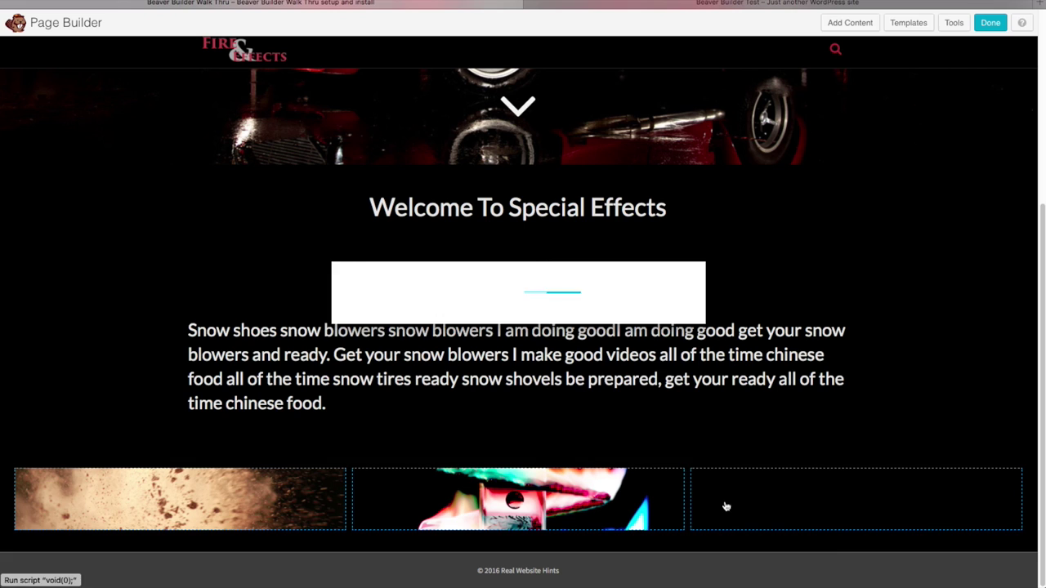
scroll(502, 281, down, 5)
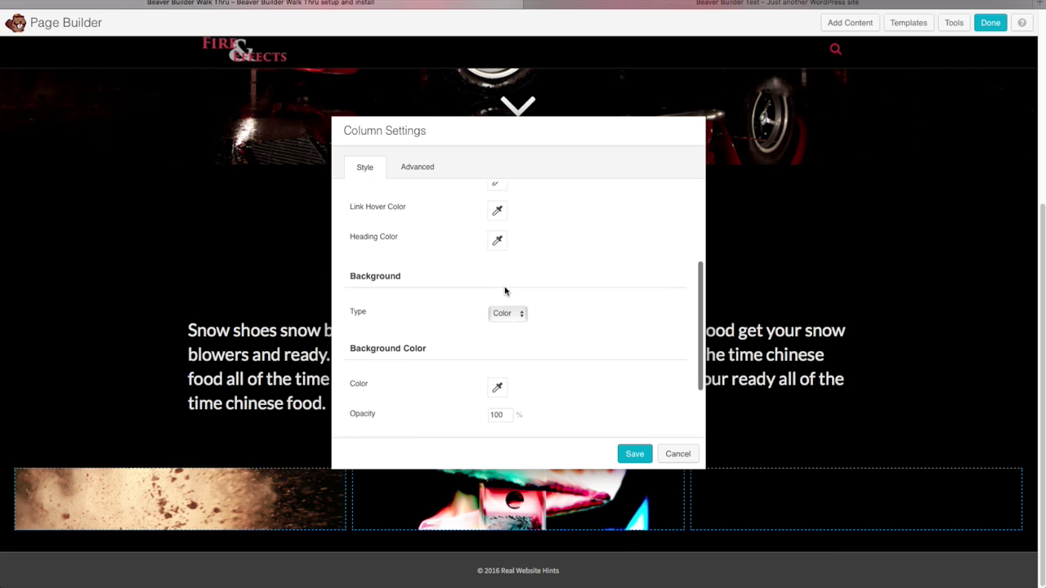
click(522, 272)
click(505, 276)
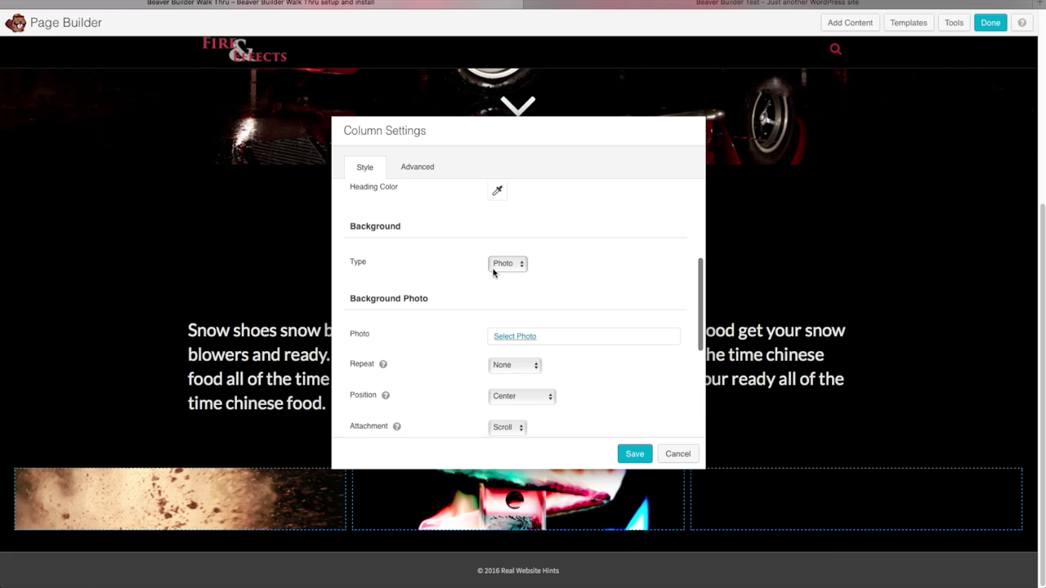
click(527, 337)
click(72, 68)
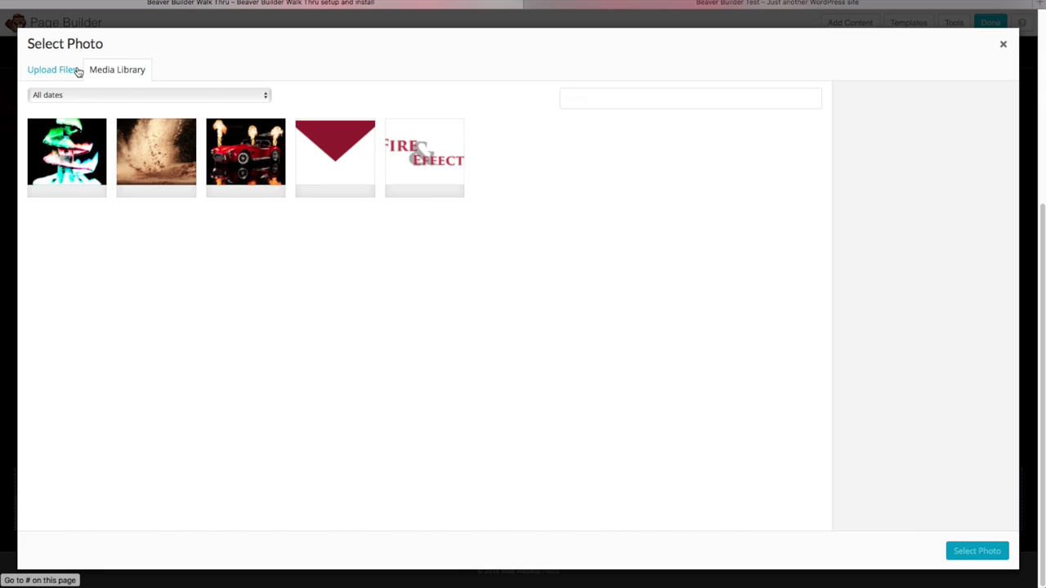
click(517, 281)
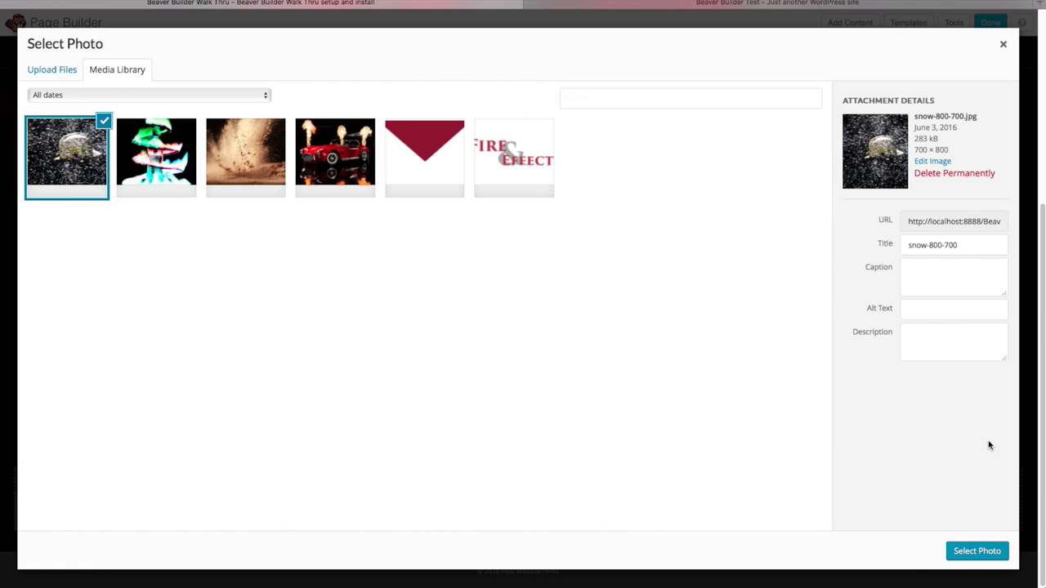
click(976, 551)
scroll(636, 426, down, 3)
scroll(636, 426, down, 3)
click(634, 453)
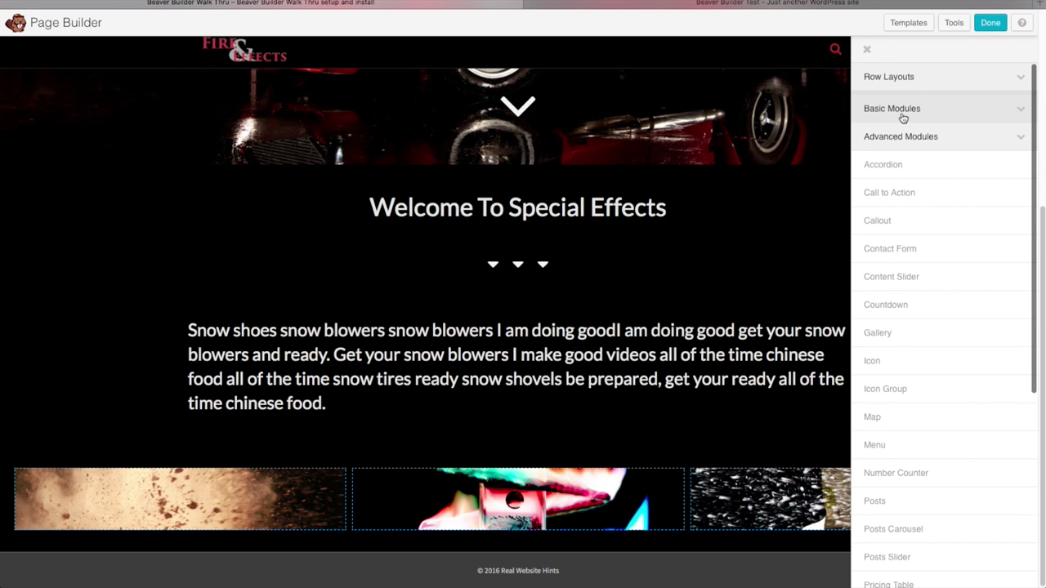
Add a Button module to the first column, set its text to "Dust", and open its style settings
click(899, 111)
drag(876, 165, 151, 549)
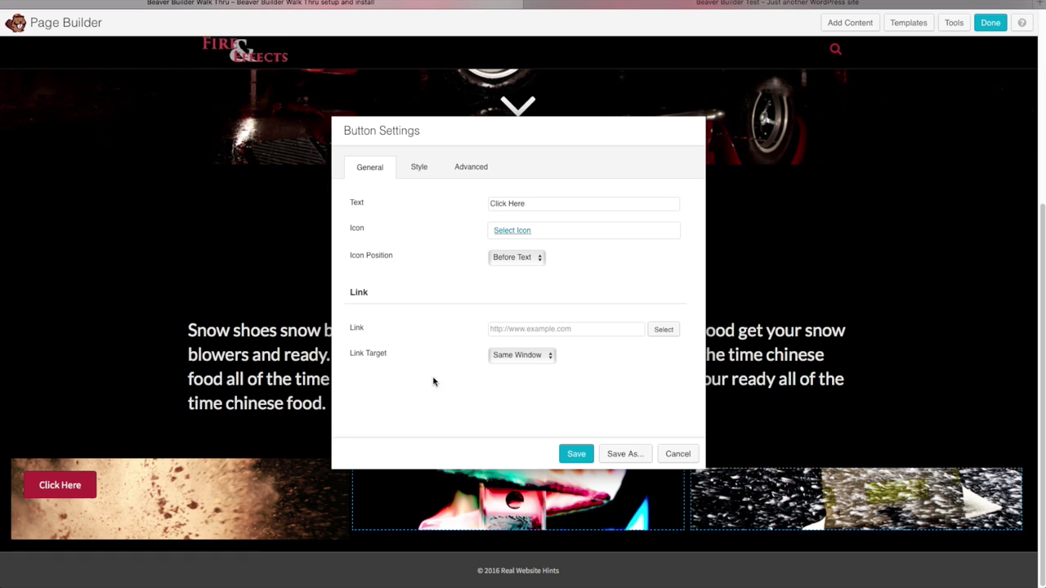
triple_click(540, 202)
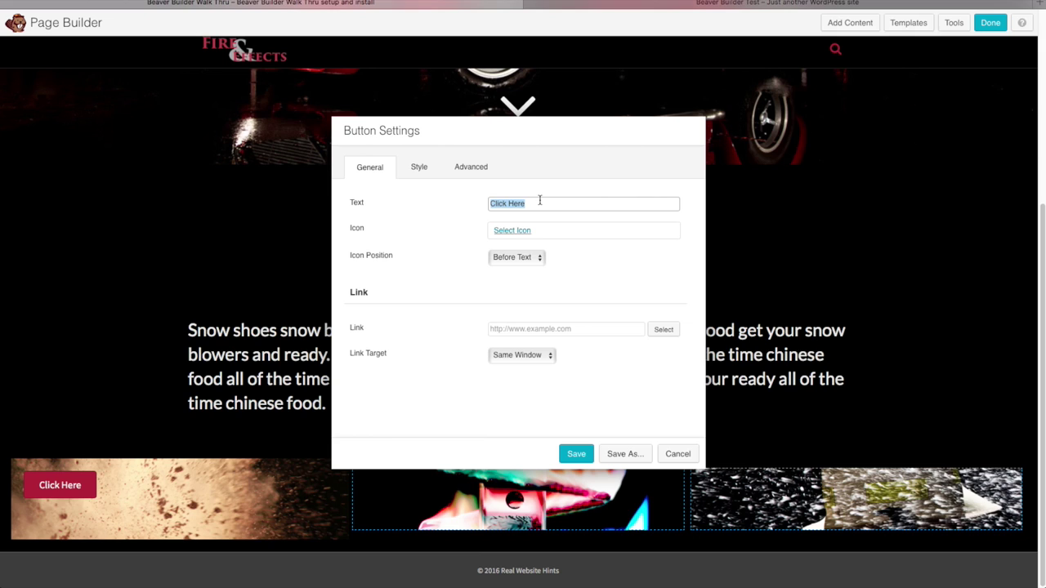
text(Dust)
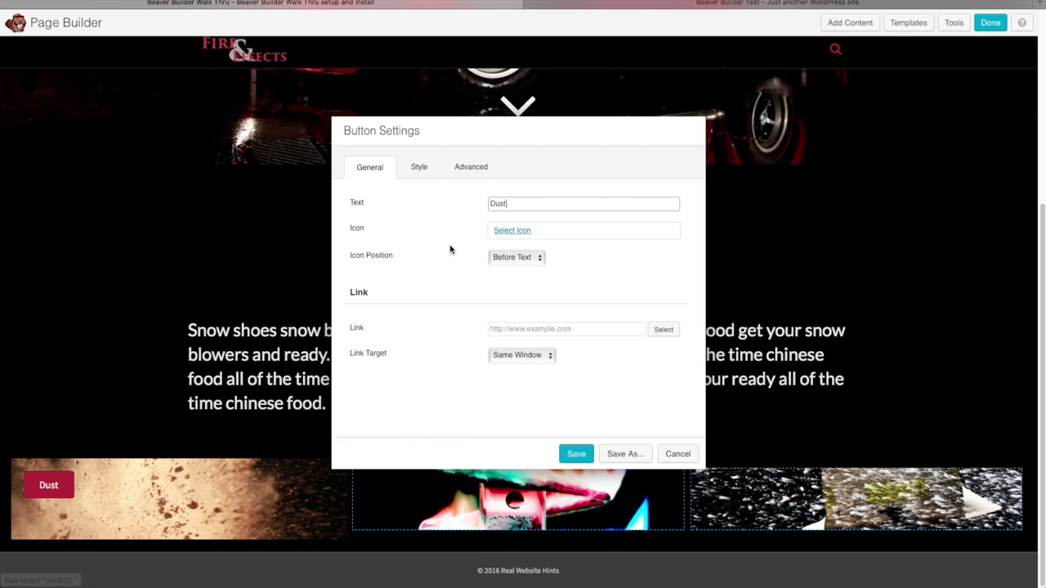
click(455, 279)
click(419, 168)
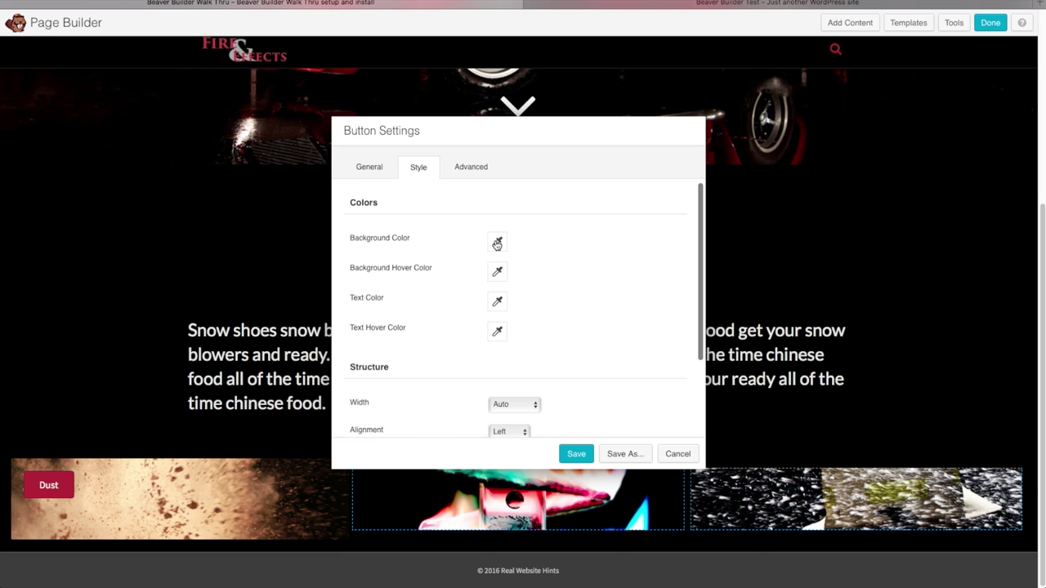
click(495, 241)
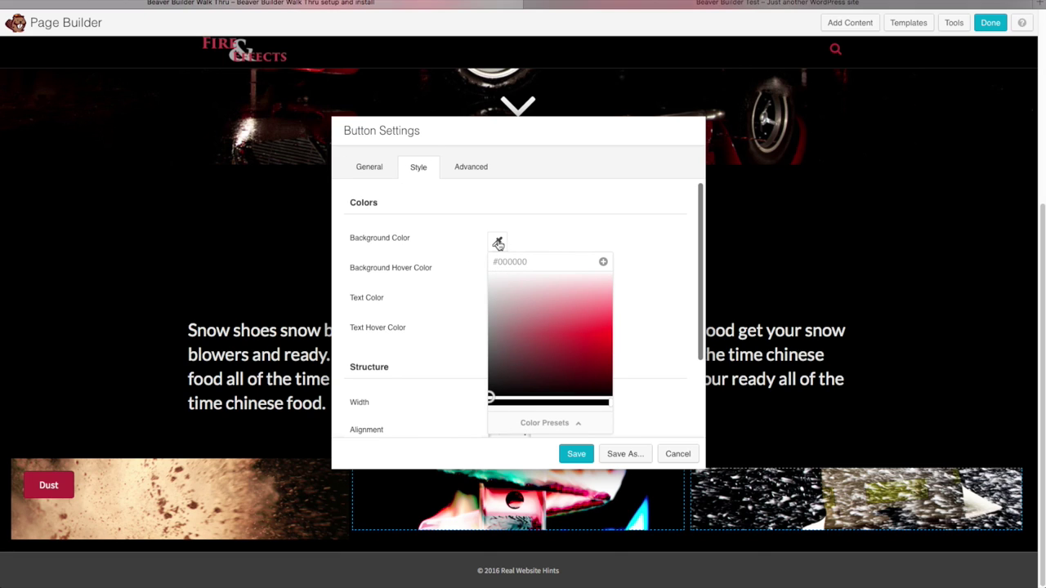
click(442, 272)
click(496, 271)
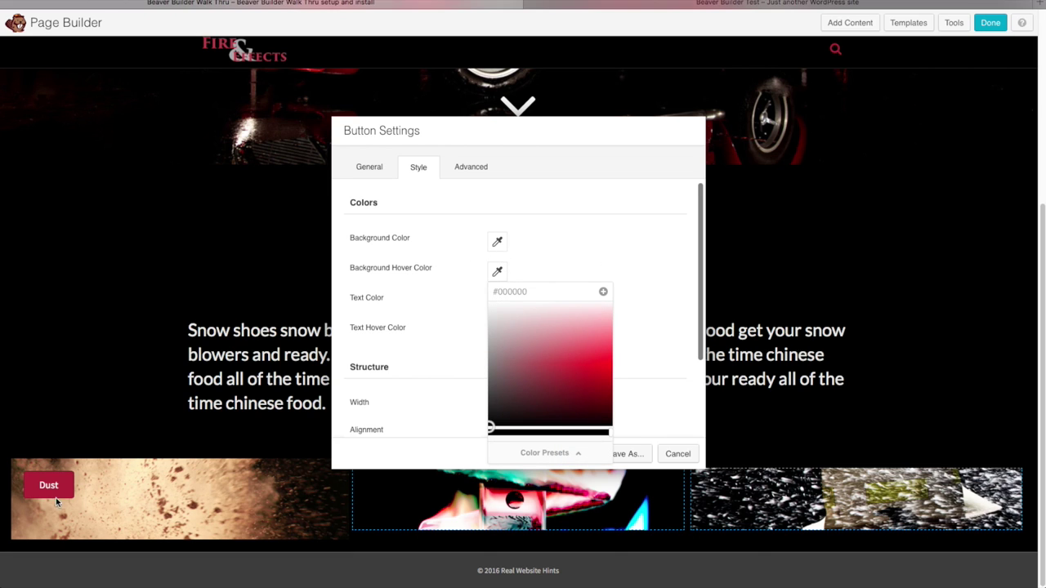
click(445, 327)
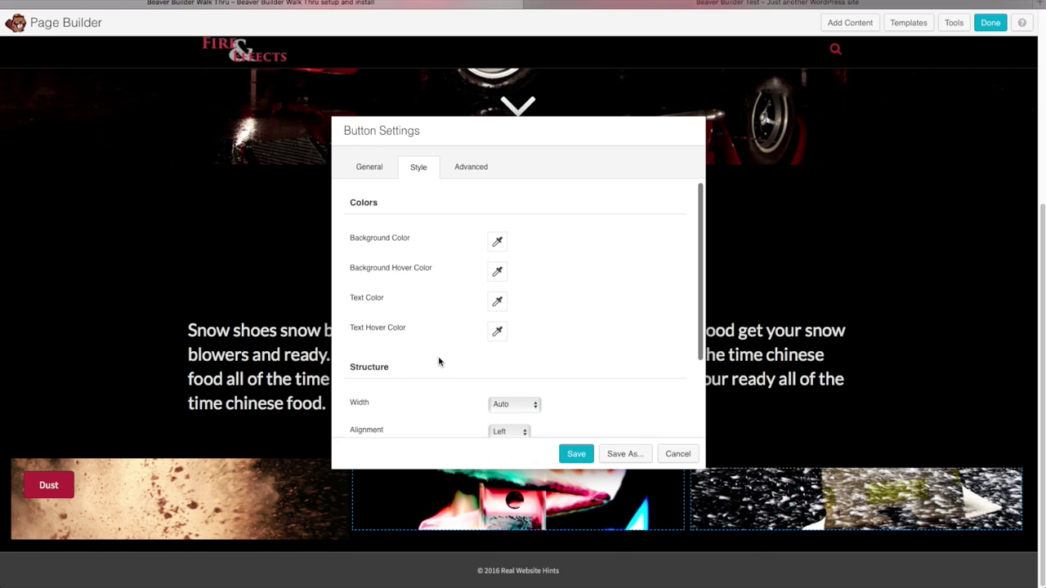
Style the Dust button with Full Width, a 40 px font size and 0 px round corners, and try to save it
scroll(431, 351, down, 5)
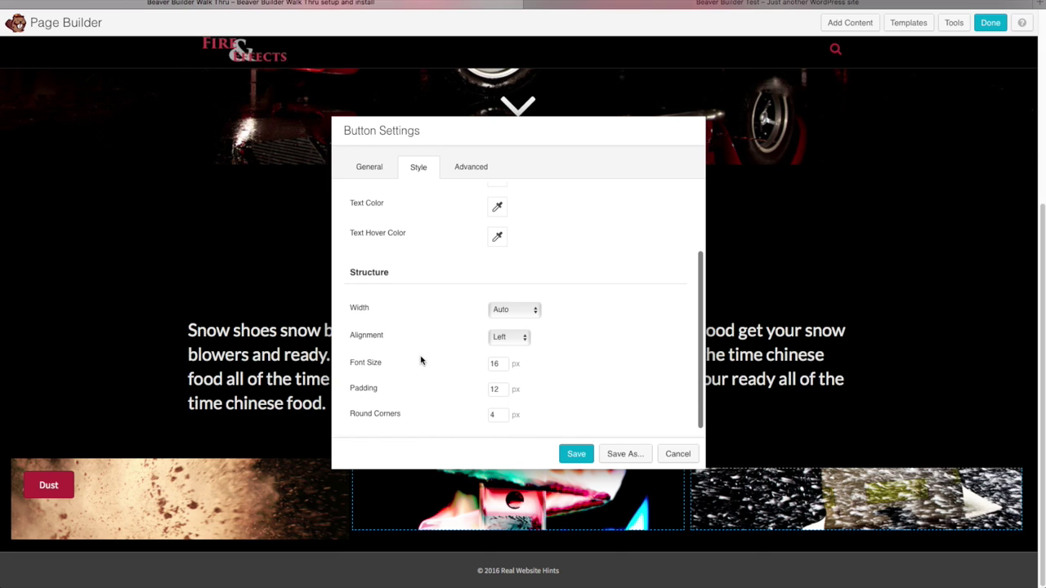
click(526, 308)
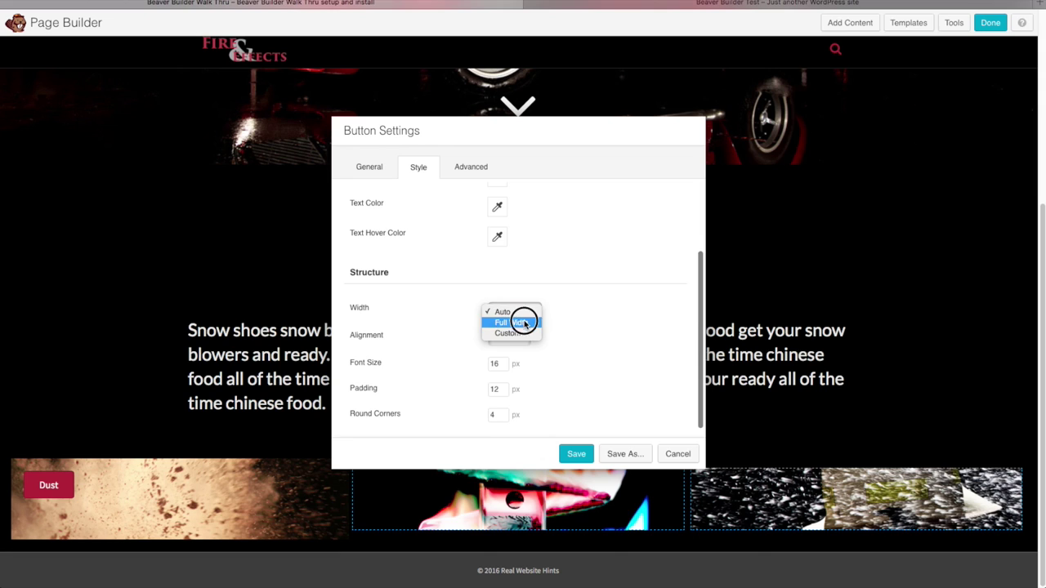
click(523, 322)
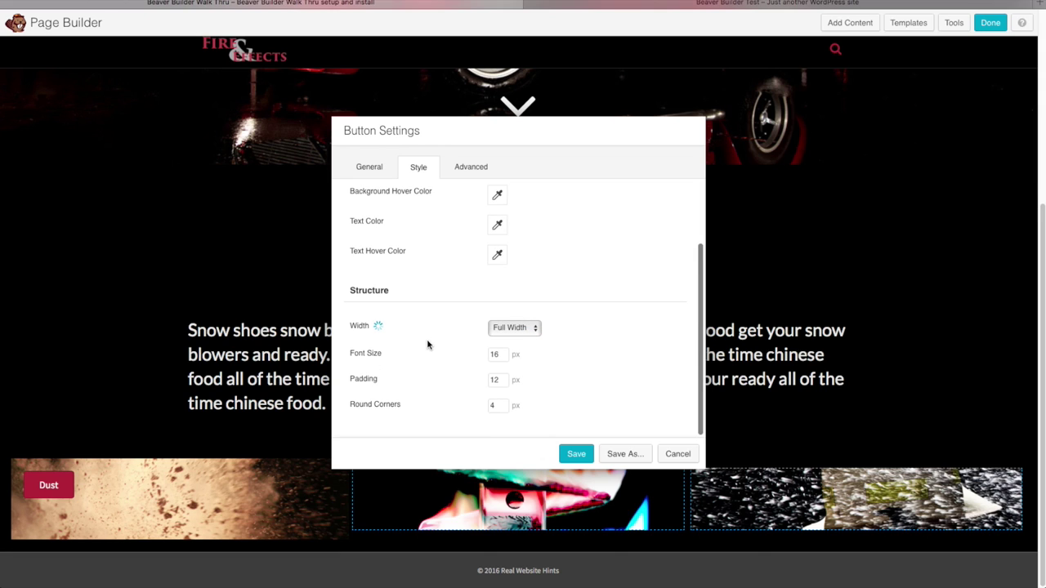
double_click(495, 354)
text(40)
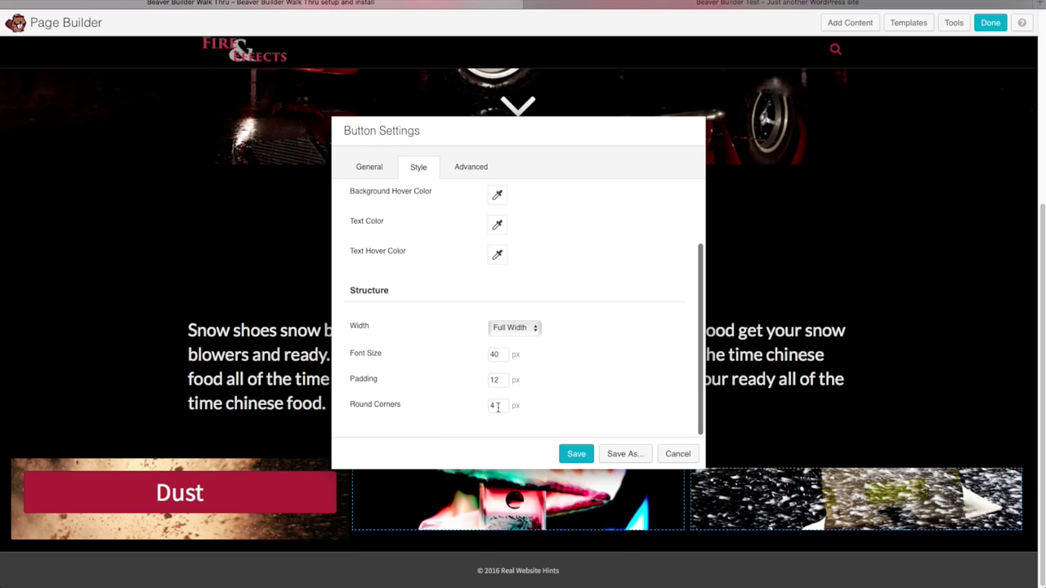
text(0)
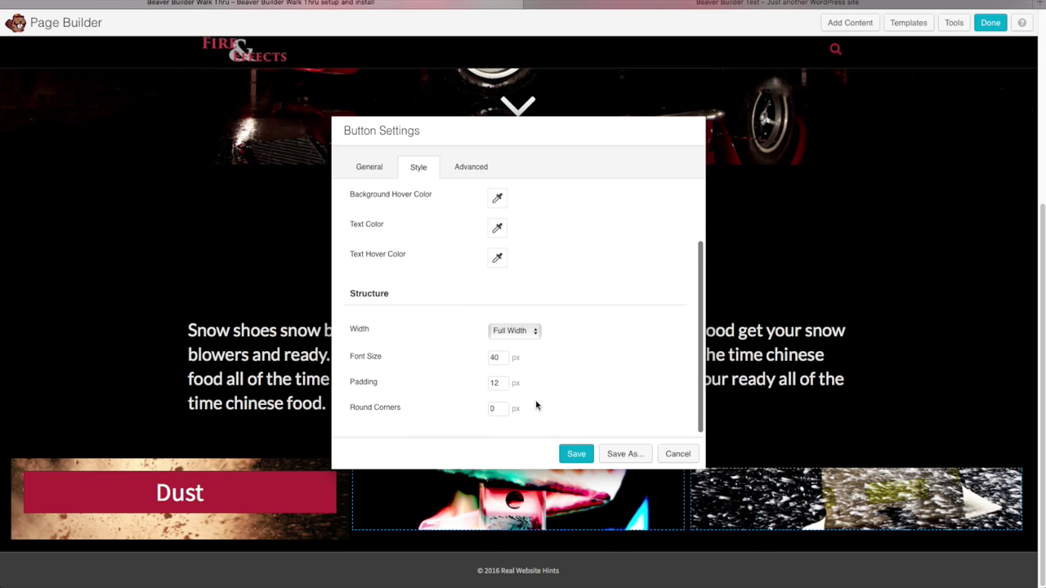
click(574, 455)
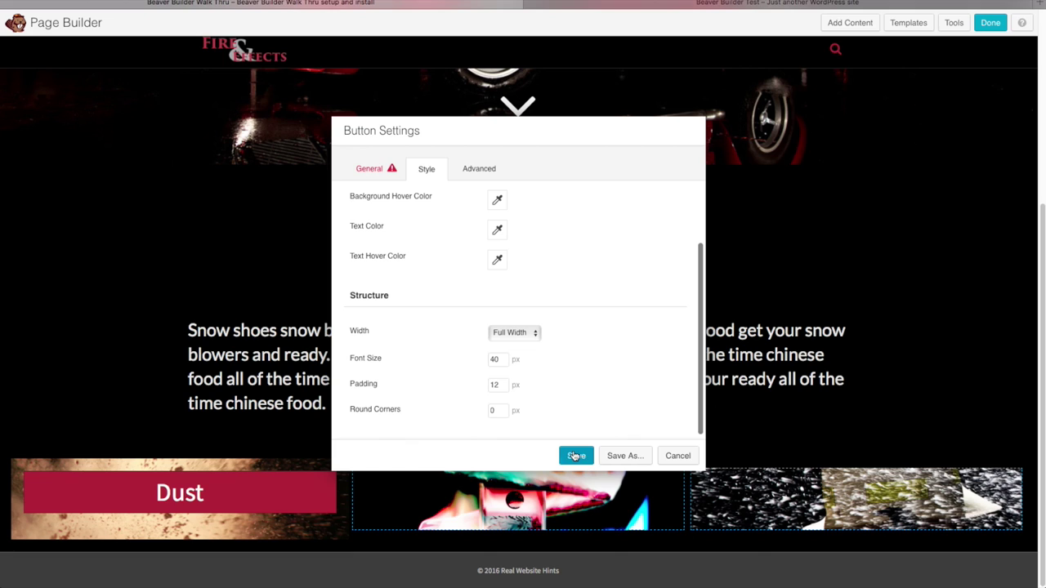
Set the Dust button's link to "#" and save the button settings
click(372, 172)
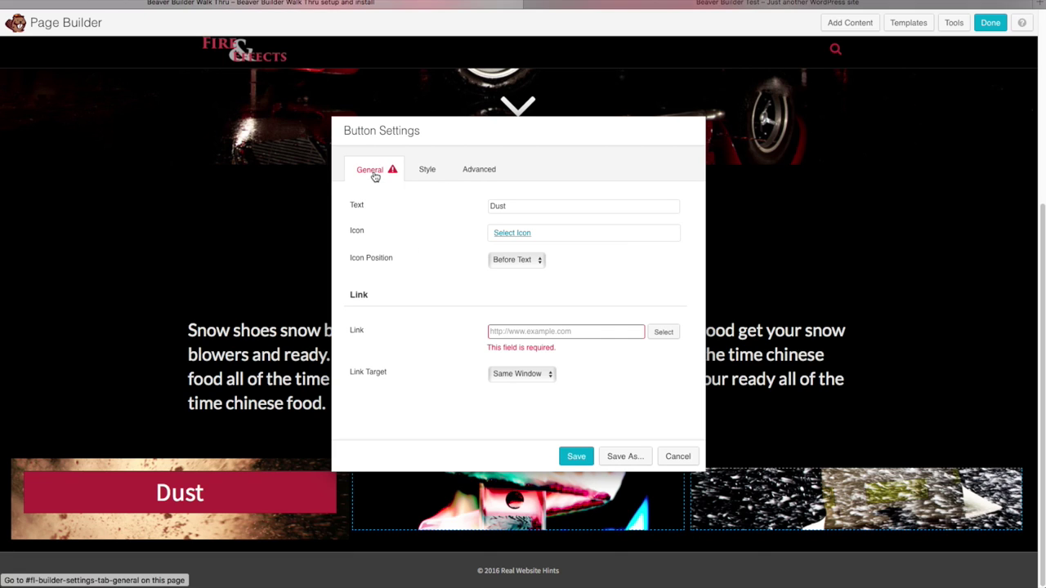
click(527, 331)
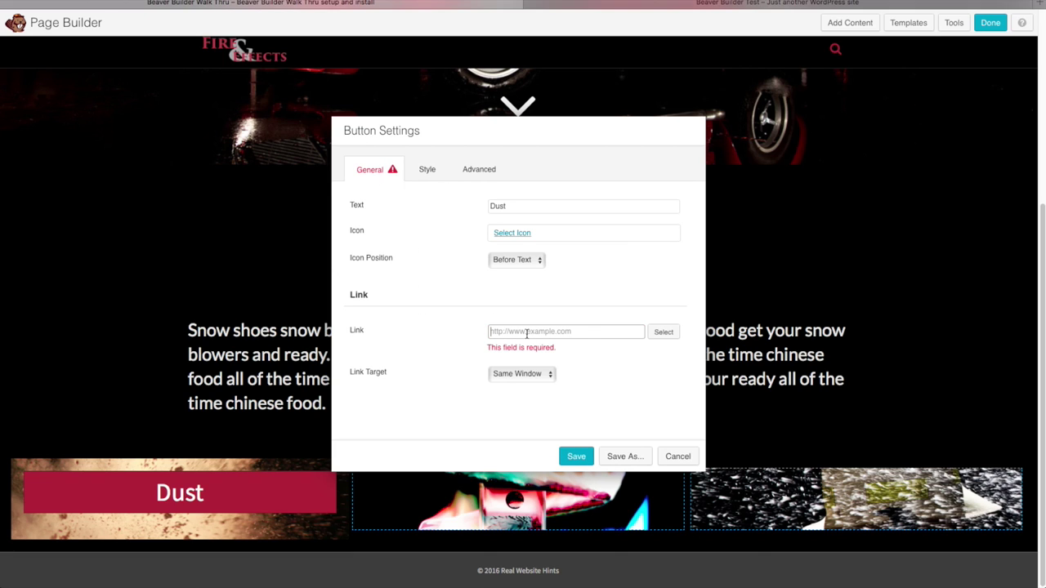
text(#)
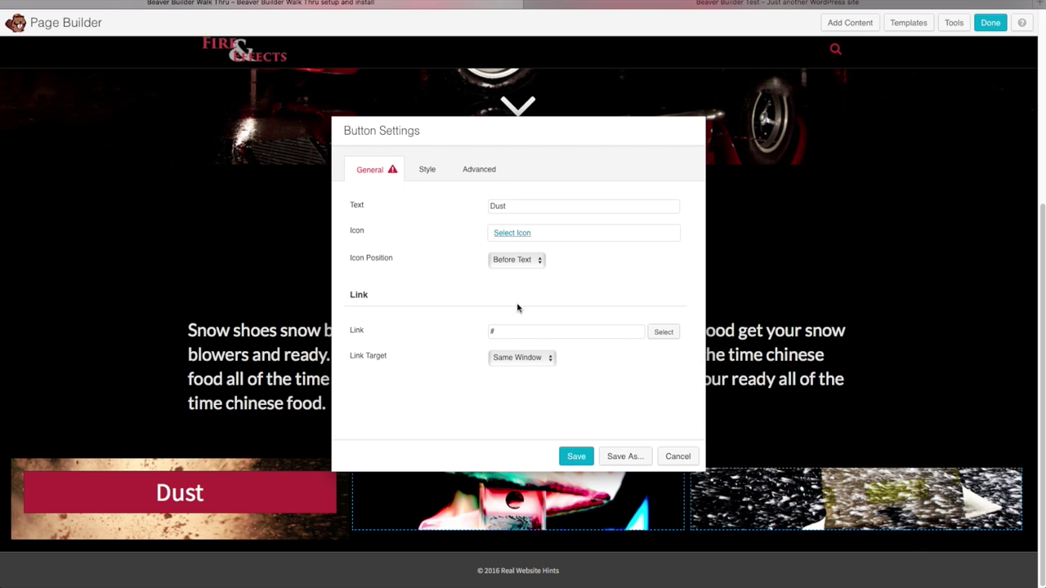
click(577, 457)
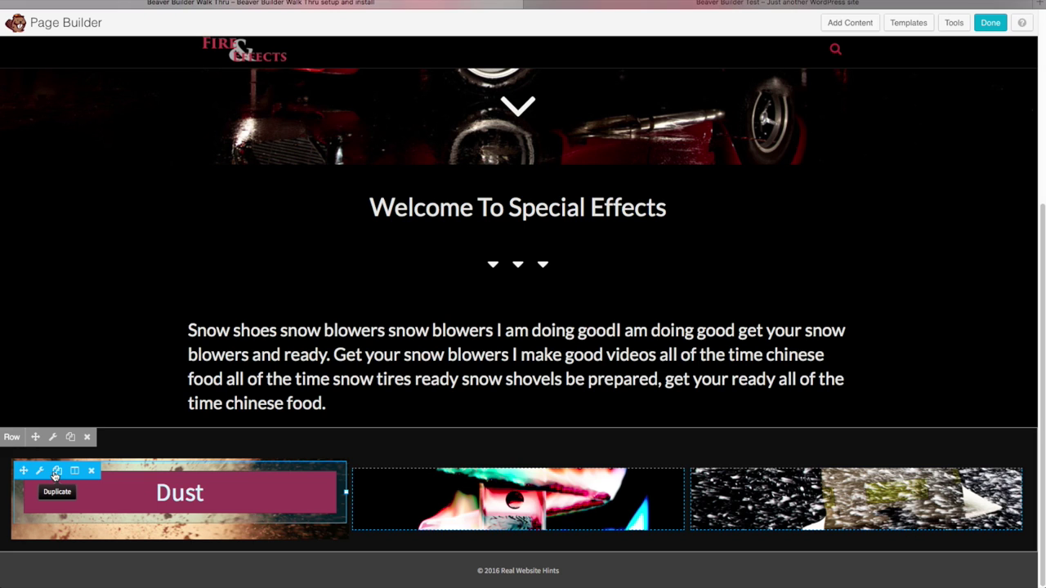
Duplicate the Dust button twice and move one copy into the middle column and the other into the third column
click(57, 473)
click(57, 470)
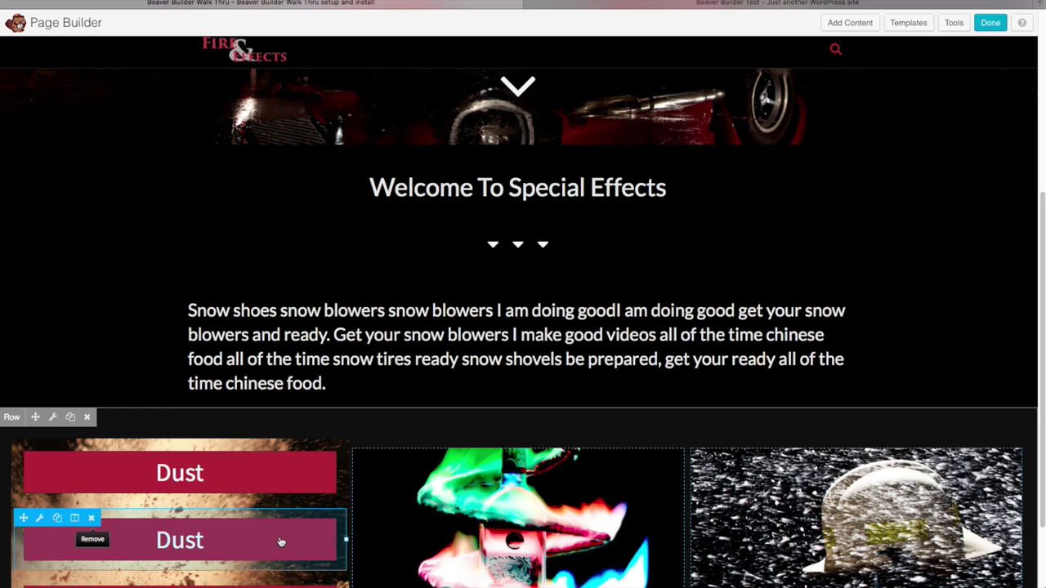
scroll(280, 541, down, 3)
drag(23, 416, 356, 425)
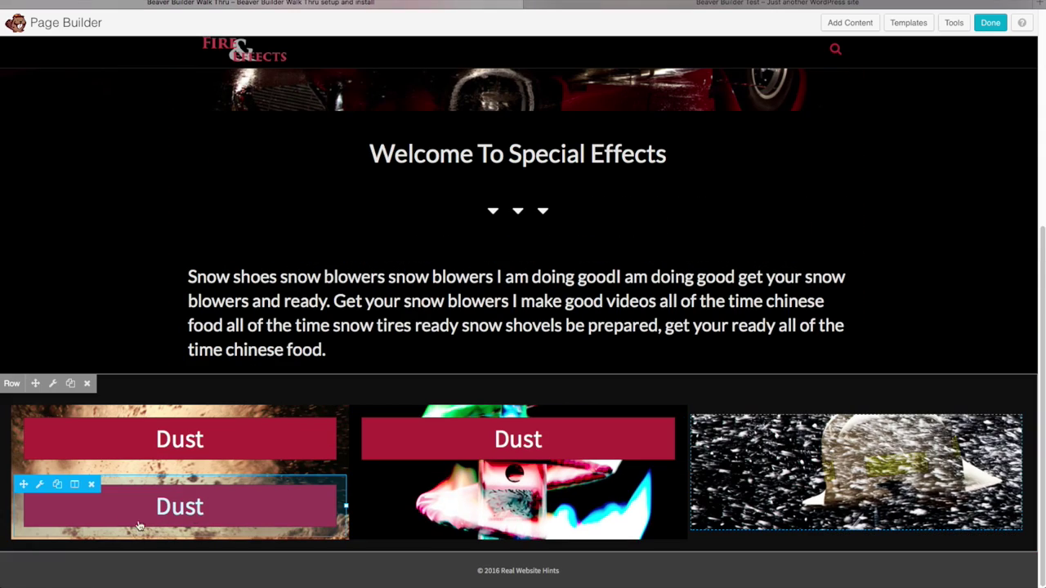
drag(22, 484, 768, 482)
Change the middle column's button text to "Fire" and save the button settings
click(377, 484)
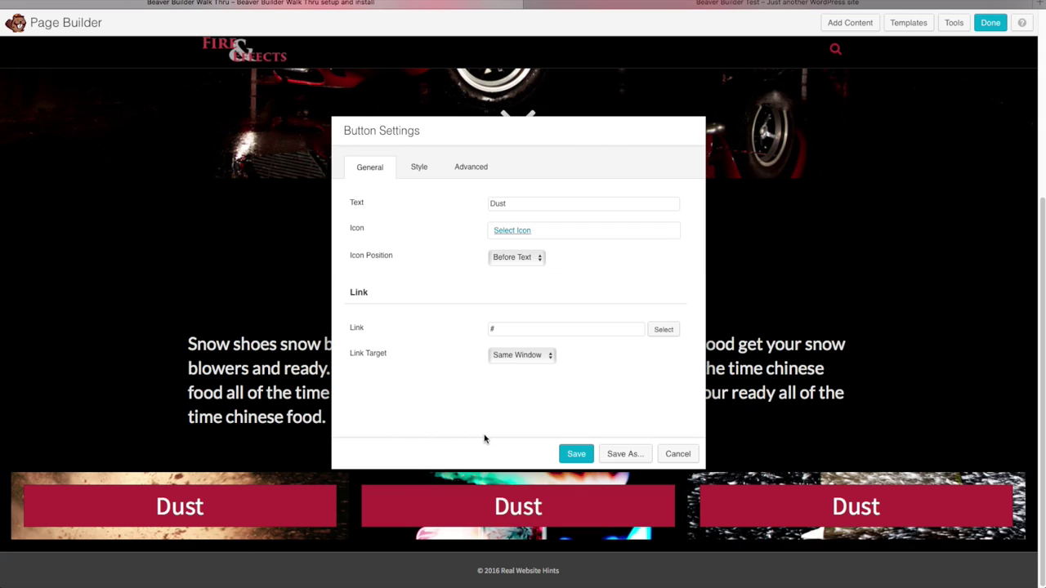
double_click(523, 209)
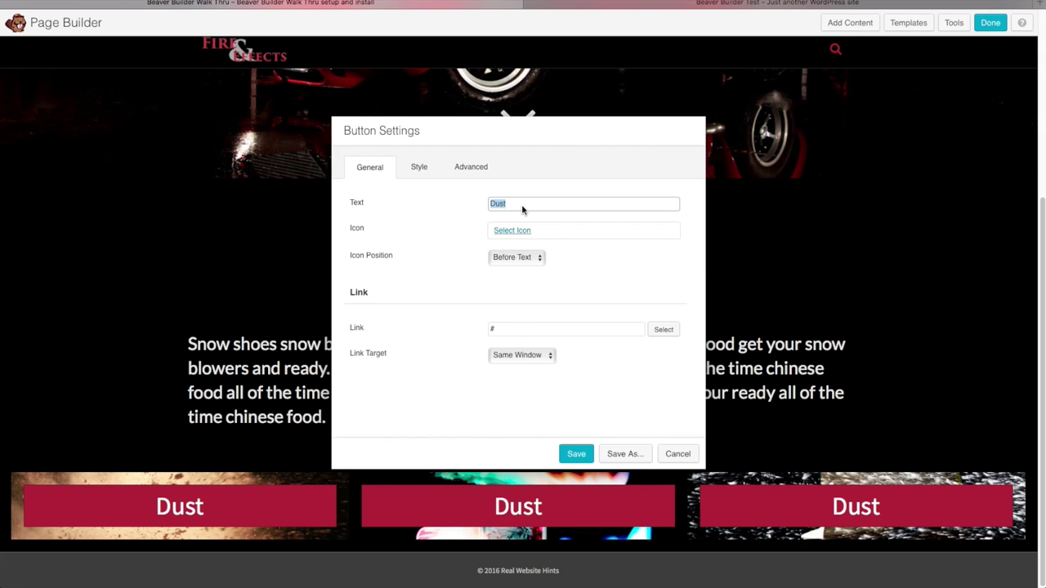
text(Fire)
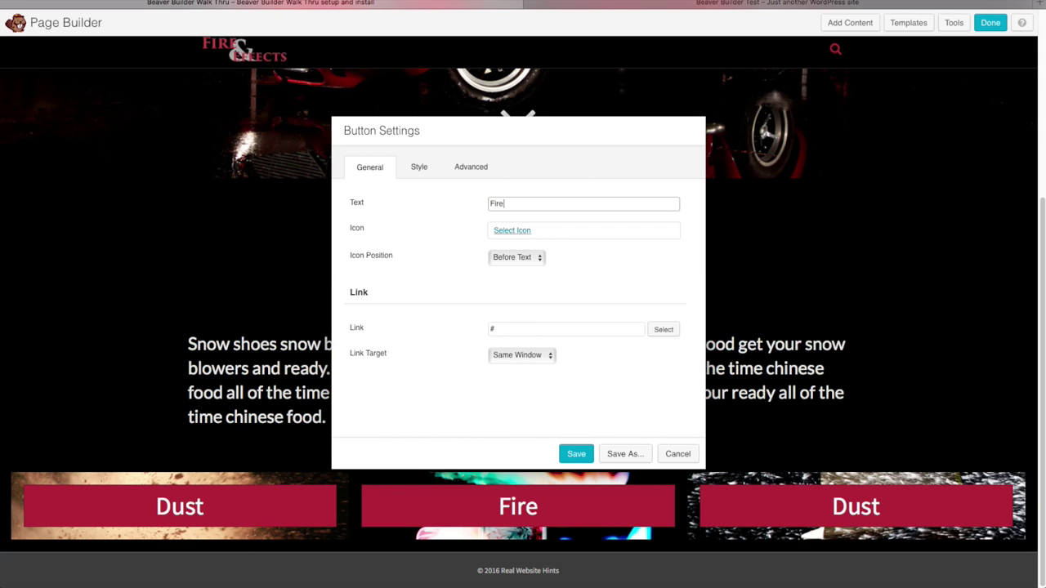
click(576, 454)
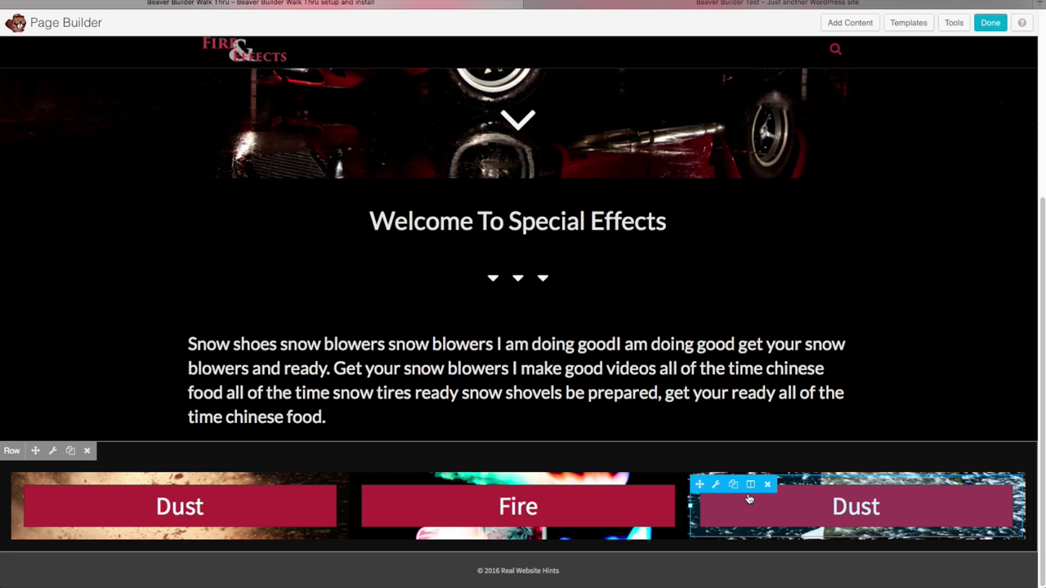
Change the third column's button text to "Snow" and save the button settings
click(715, 494)
double_click(511, 206)
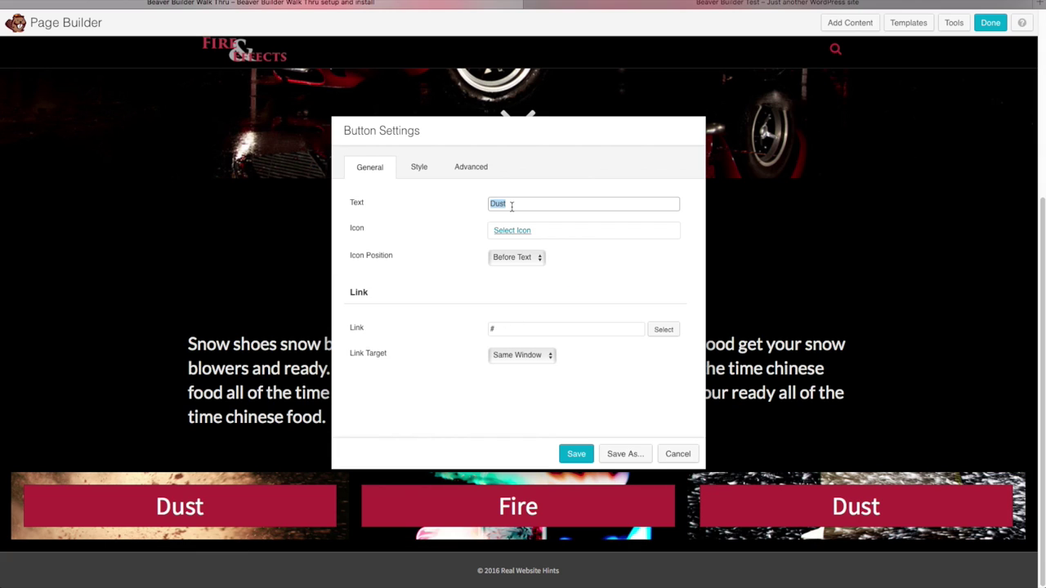
text(Snow)
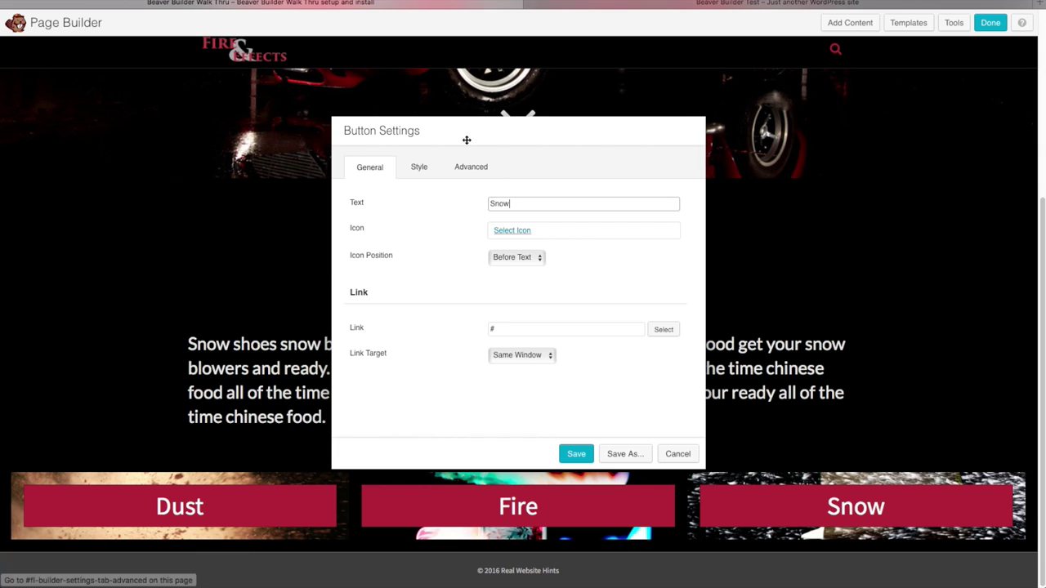
click(573, 454)
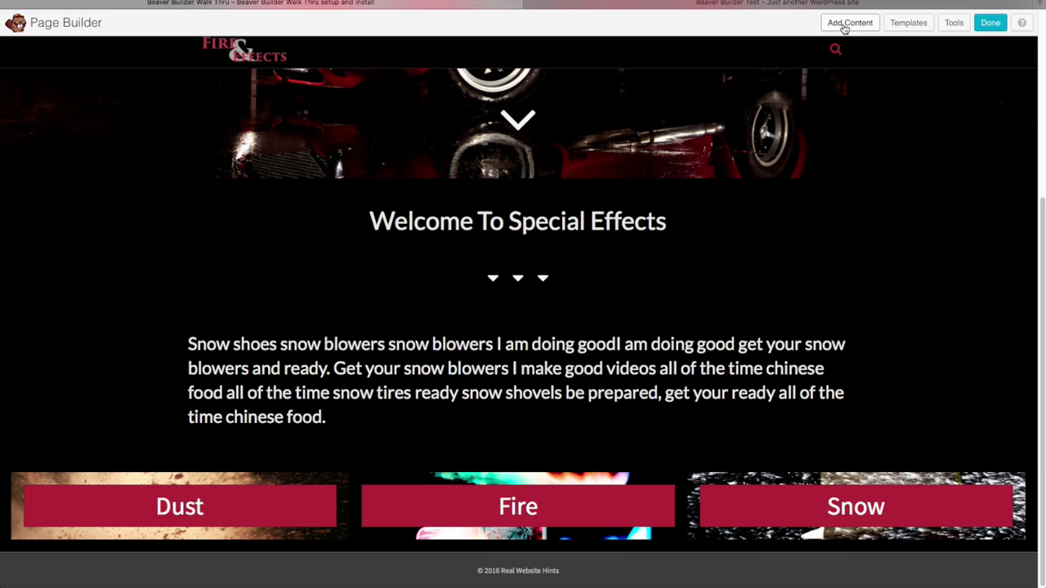
Add a Separator module above the Dust button in the first column and set its opacity to 0%
click(844, 25)
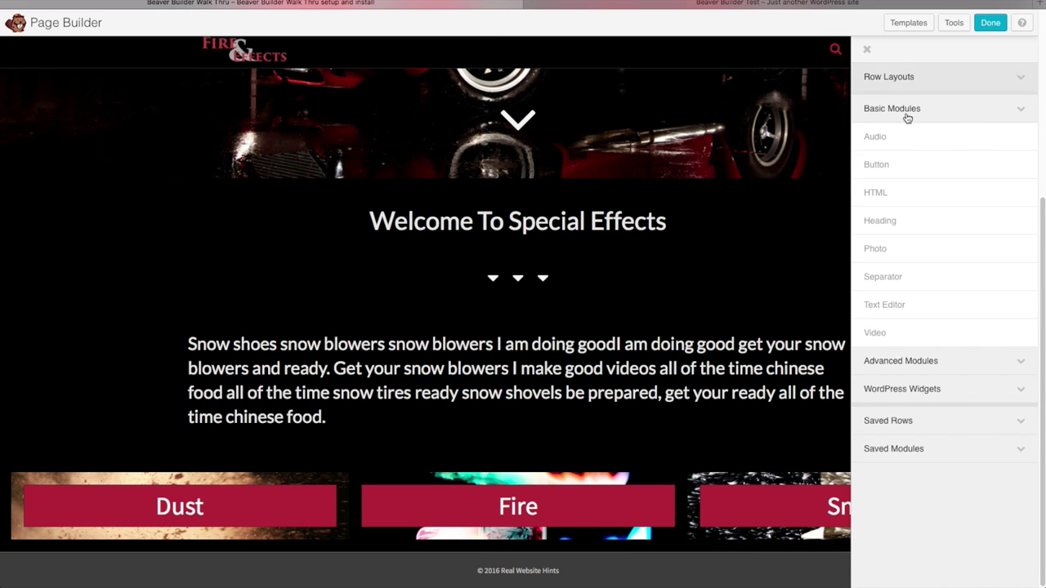
drag(887, 278, 176, 446)
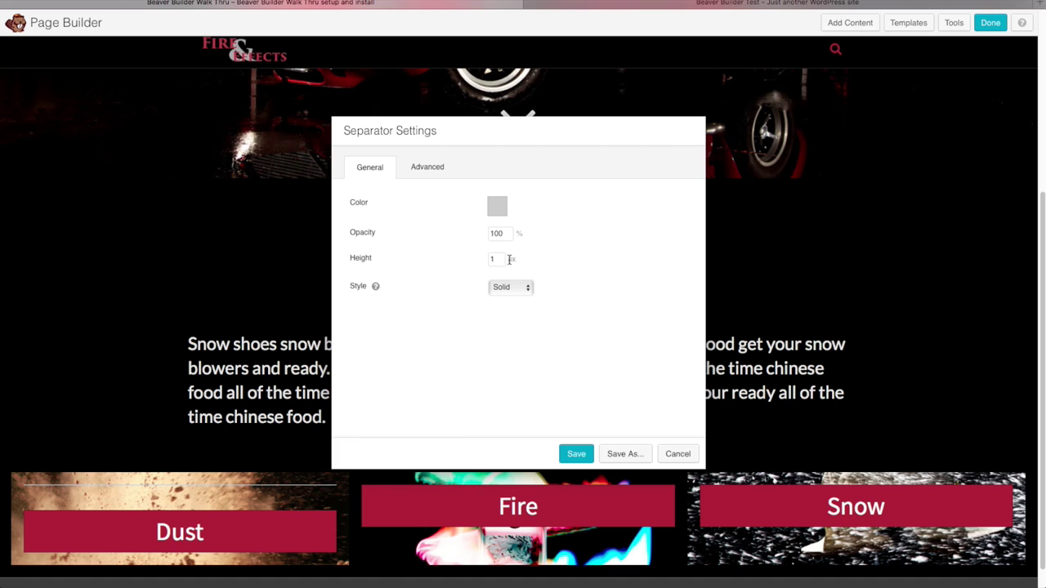
click(524, 291)
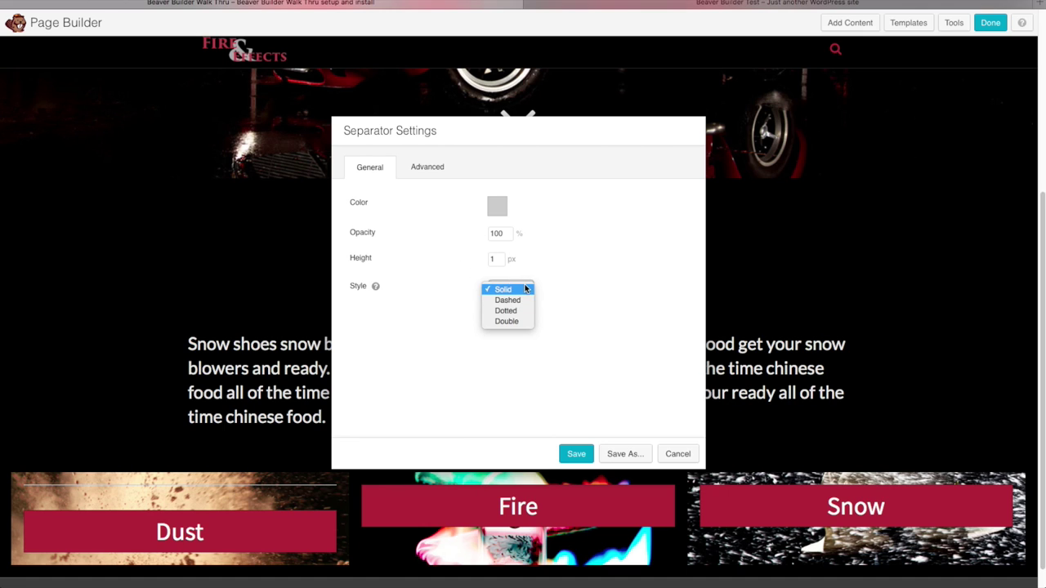
click(531, 292)
double_click(511, 232)
text(0)
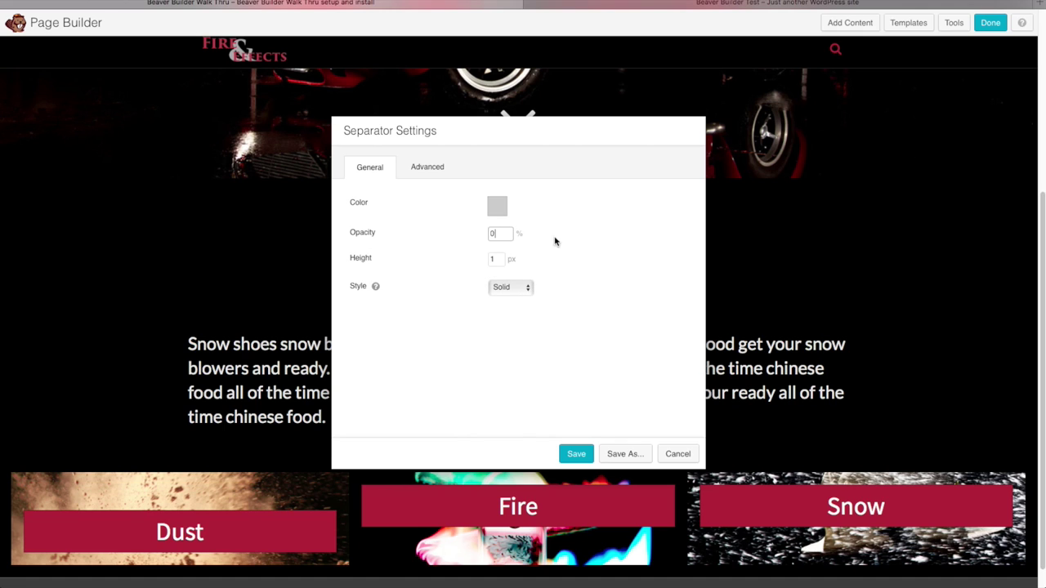
key(Tab)
click(567, 251)
Set the separator's top margin to 400 px and save the separator settings
click(431, 169)
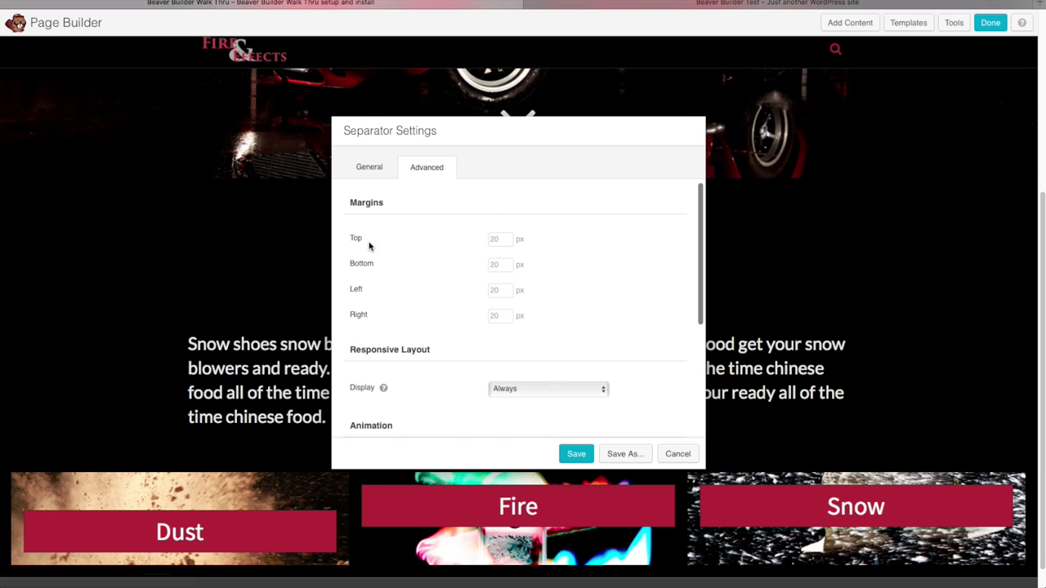
click(497, 241)
text(400)
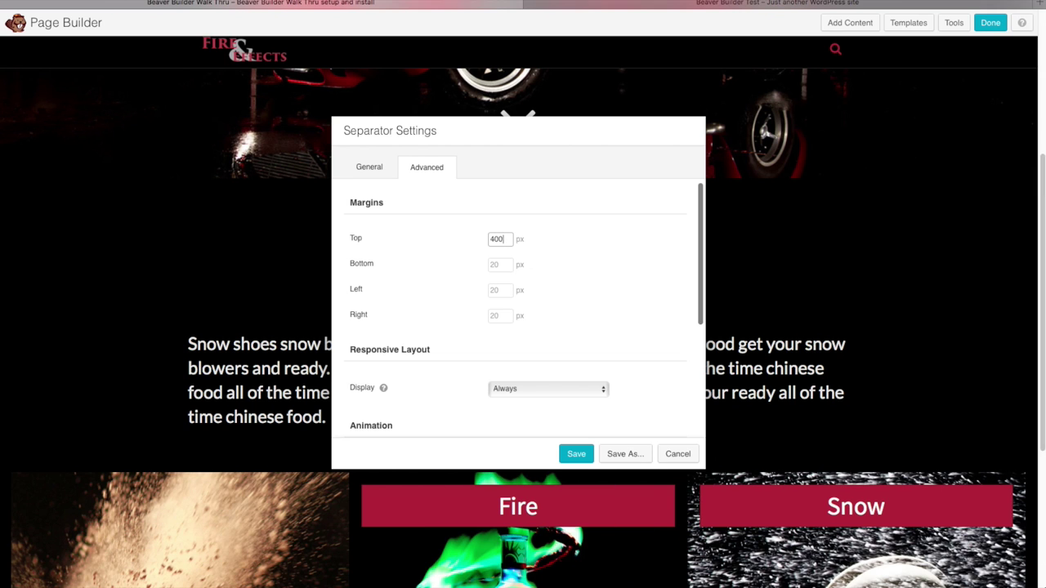
scroll(600, 343, down, 5)
scroll(600, 341, up, 5)
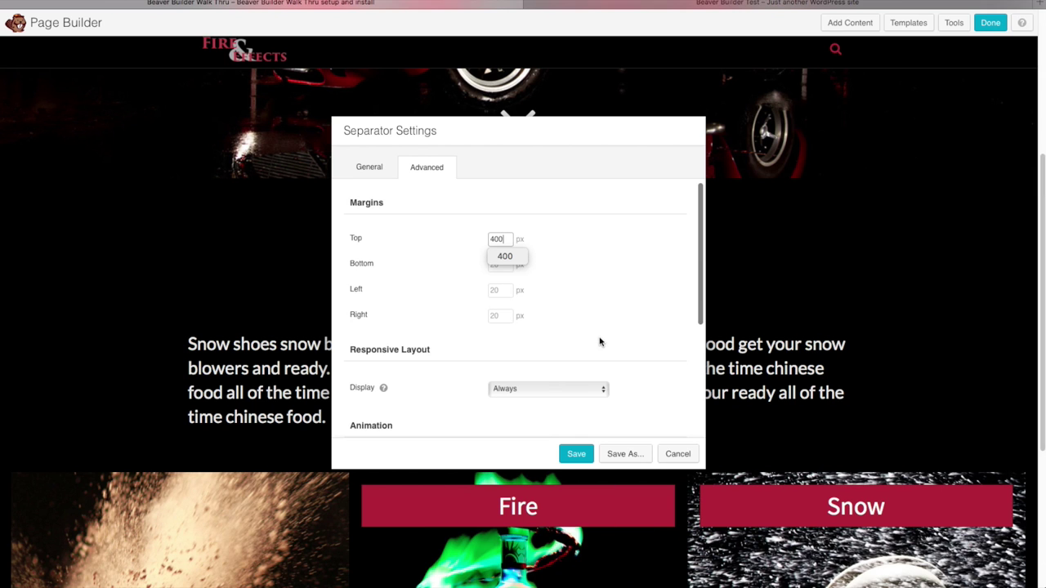
click(576, 453)
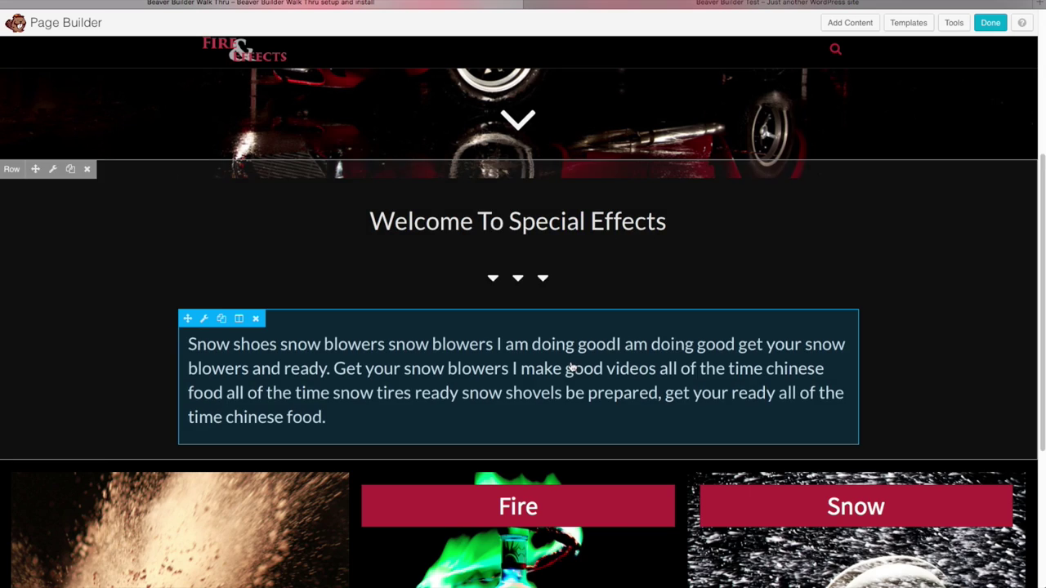
Duplicate the first column's separator twice and move the copies above the Fire and Snow buttons
scroll(399, 398, down, 3)
mouse_move(62, 251)
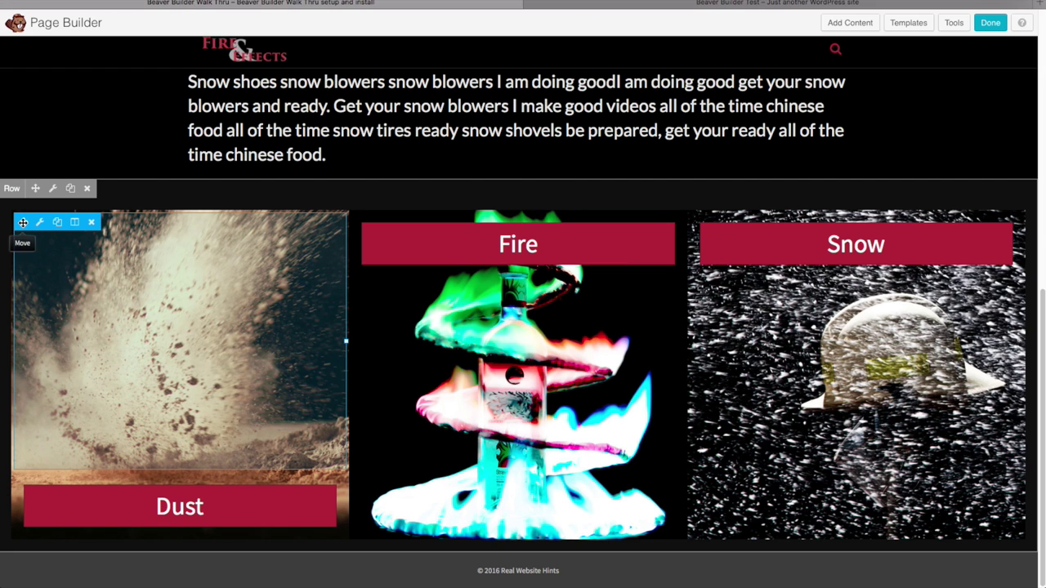
click(56, 222)
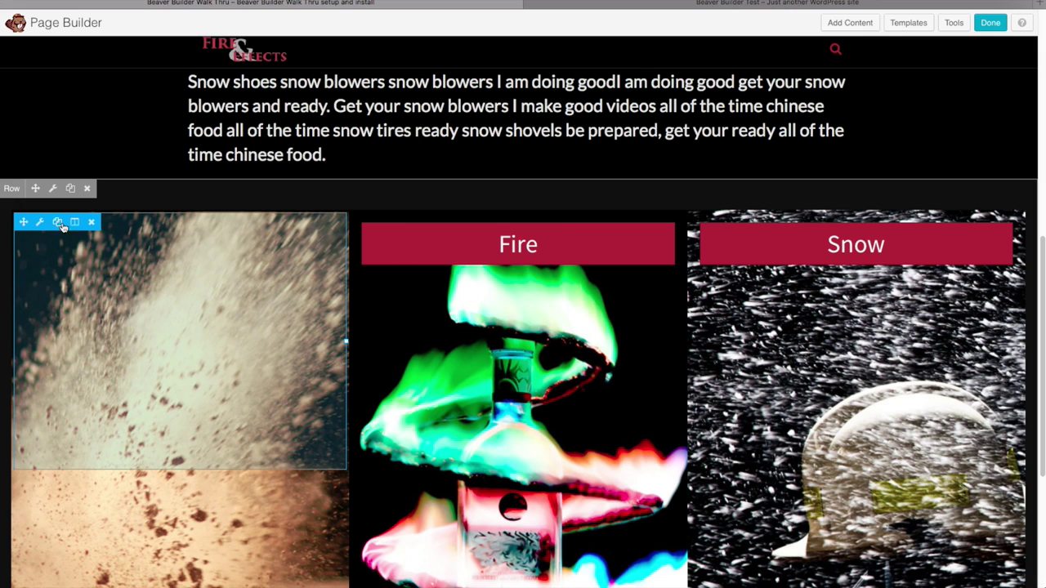
click(82, 267)
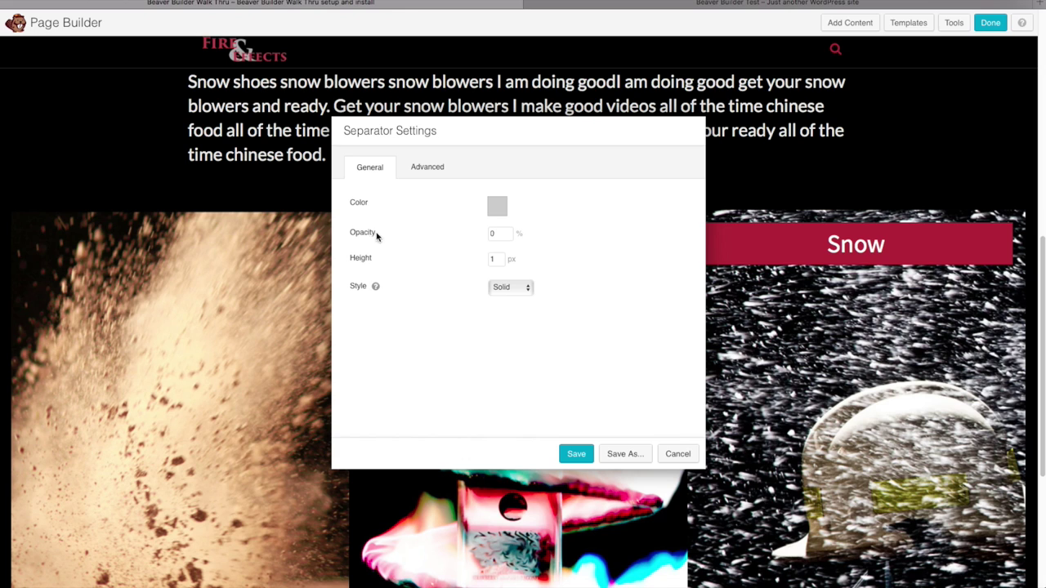
click(677, 453)
mouse_move(32, 265)
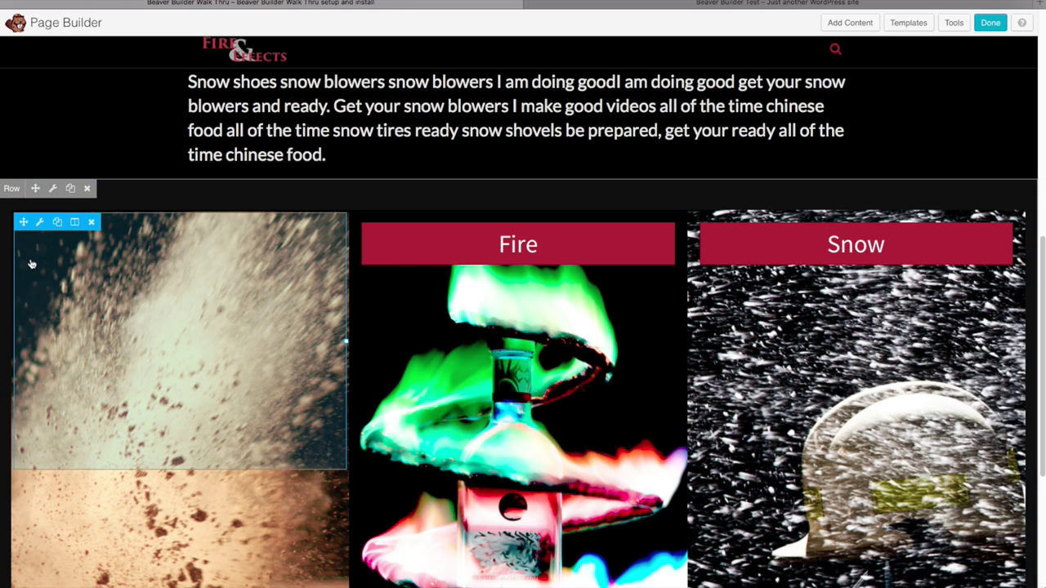
drag(25, 225, 385, 258)
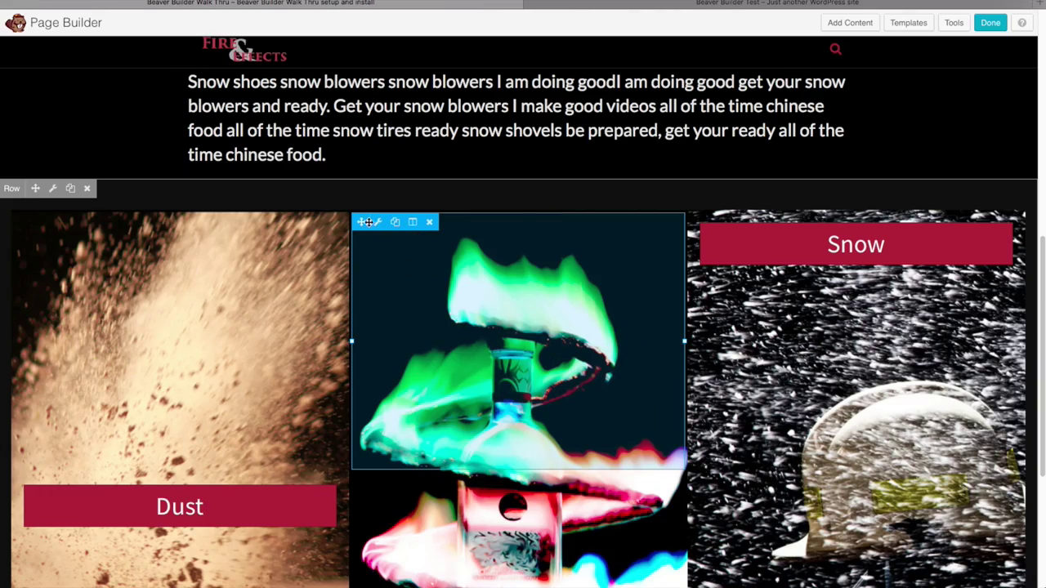
drag(365, 221, 760, 249)
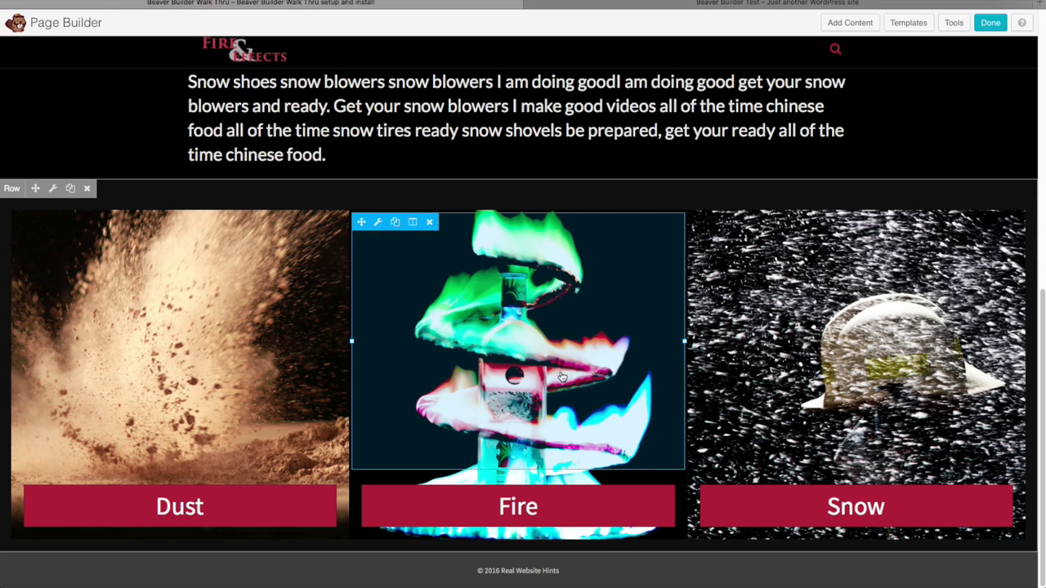
Publish the page changes and look over the published page from the hero down to the photo columns
scroll(562, 377, up, 5)
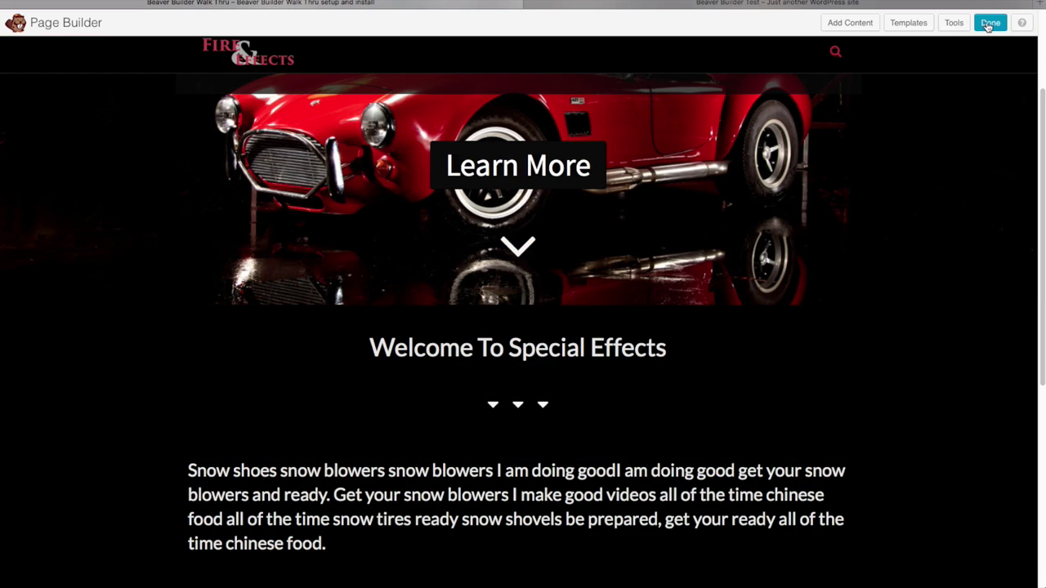
click(989, 23)
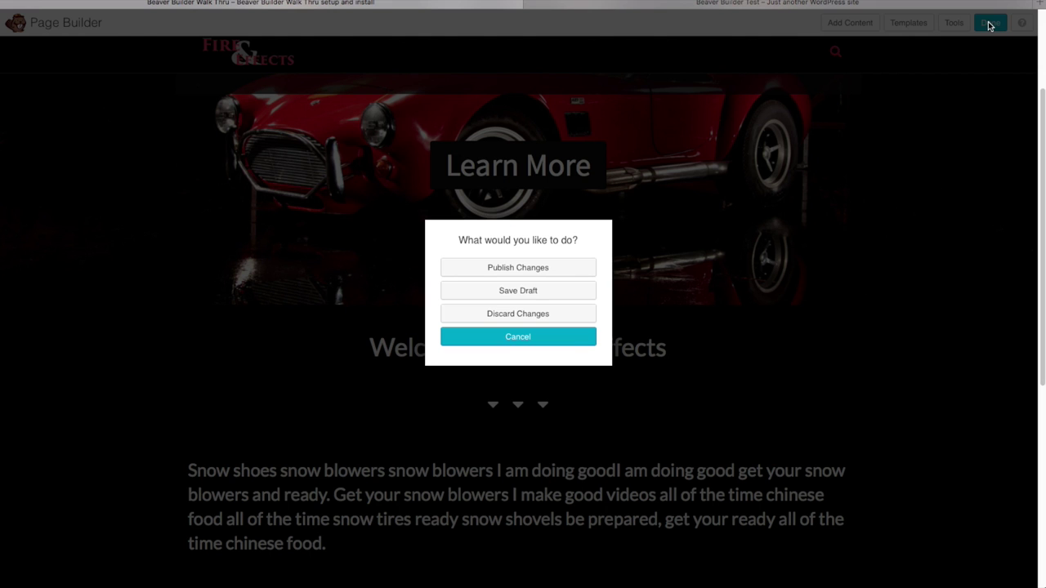
click(518, 268)
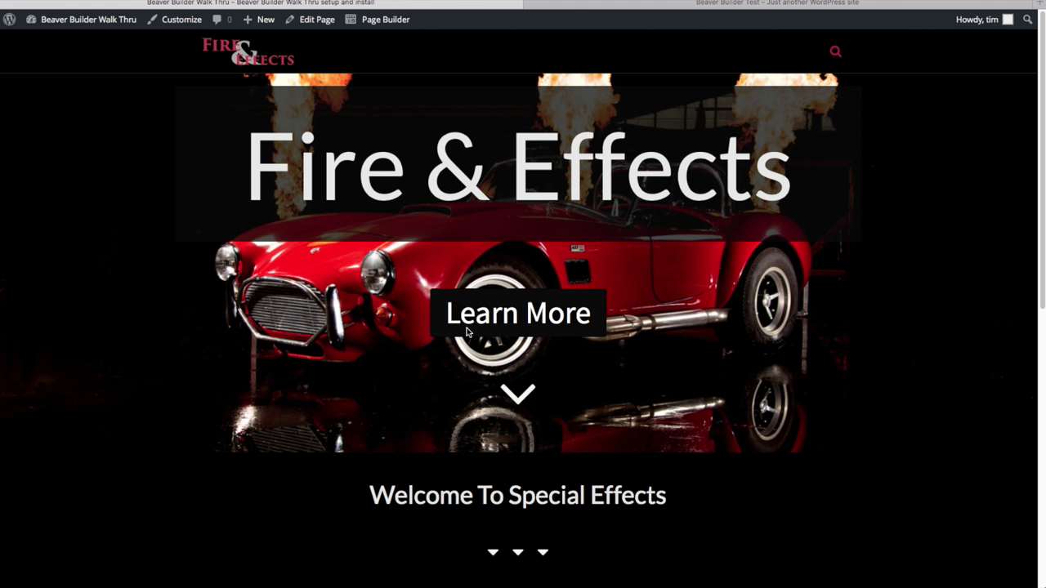
scroll(750, 357, down, 5)
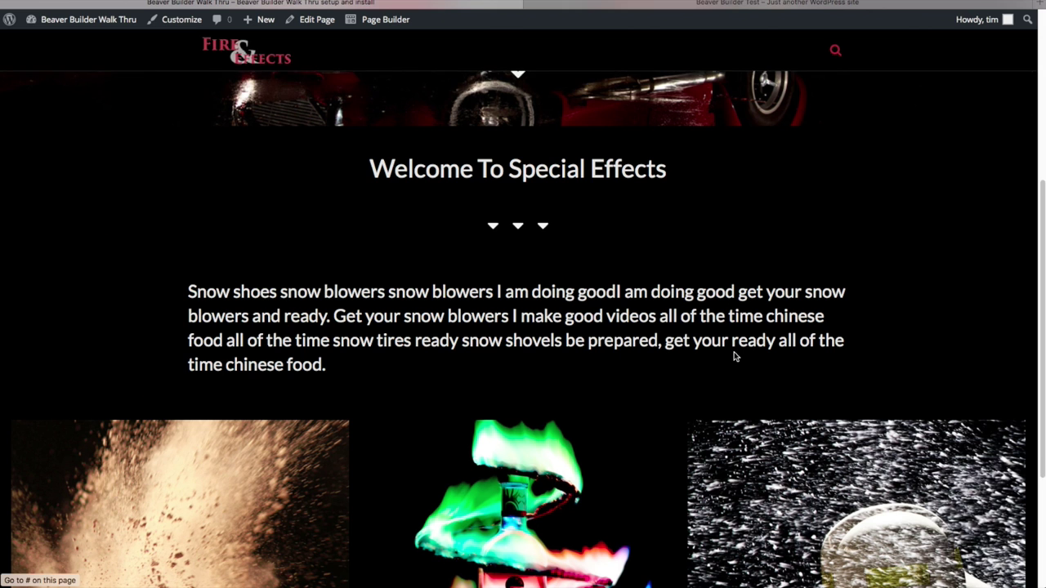
scroll(732, 353, up, 5)
scroll(691, 360, down, 10)
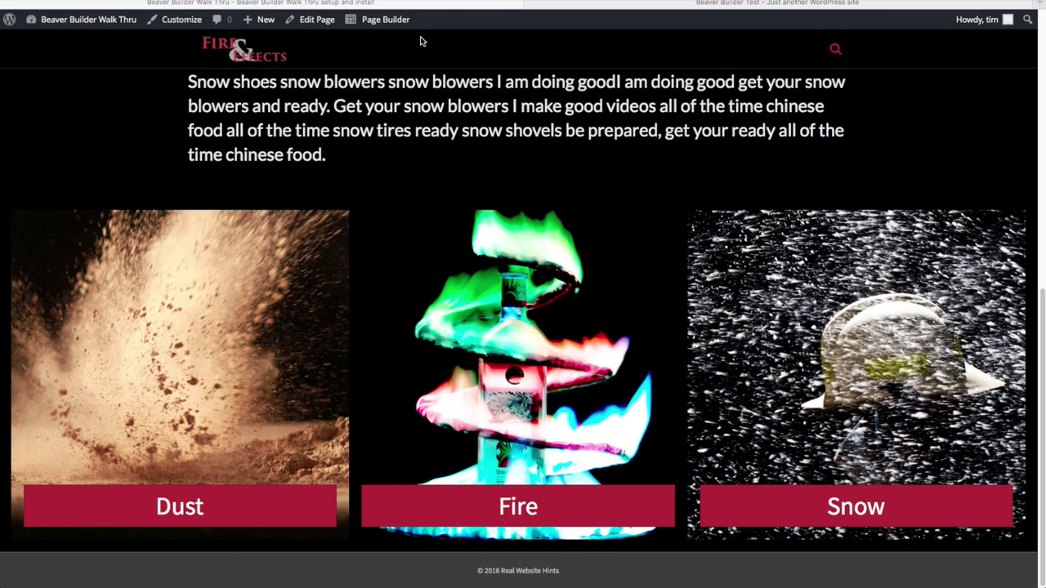
Reopen the page in Page Builder and add a one-column row below the Dust, Fire and Snow row
click(383, 21)
click(896, 77)
drag(898, 103, 225, 529)
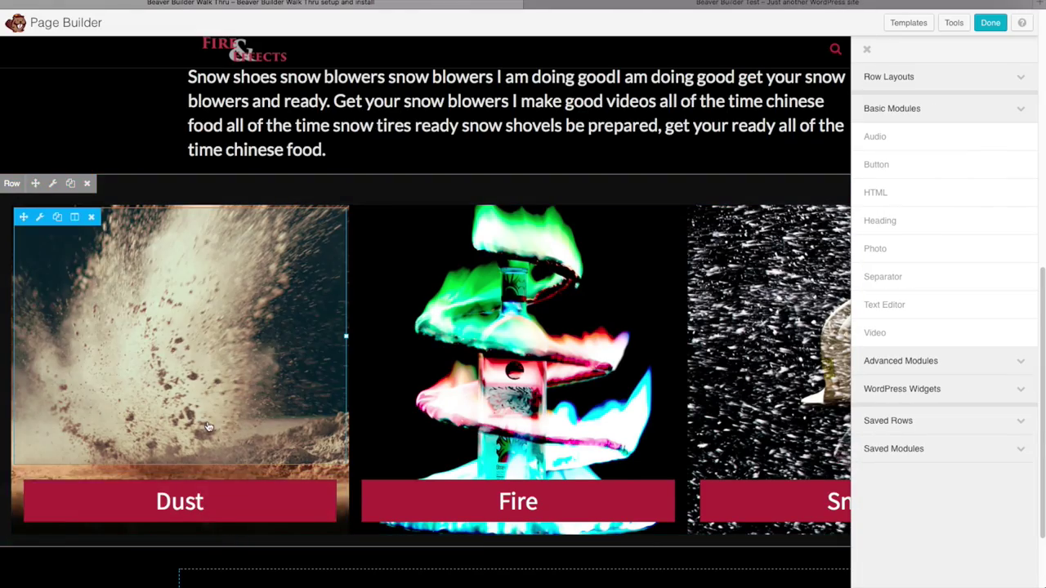
Give the new empty row a Color background of #8e292a and save the row settings
scroll(208, 427, down, 2)
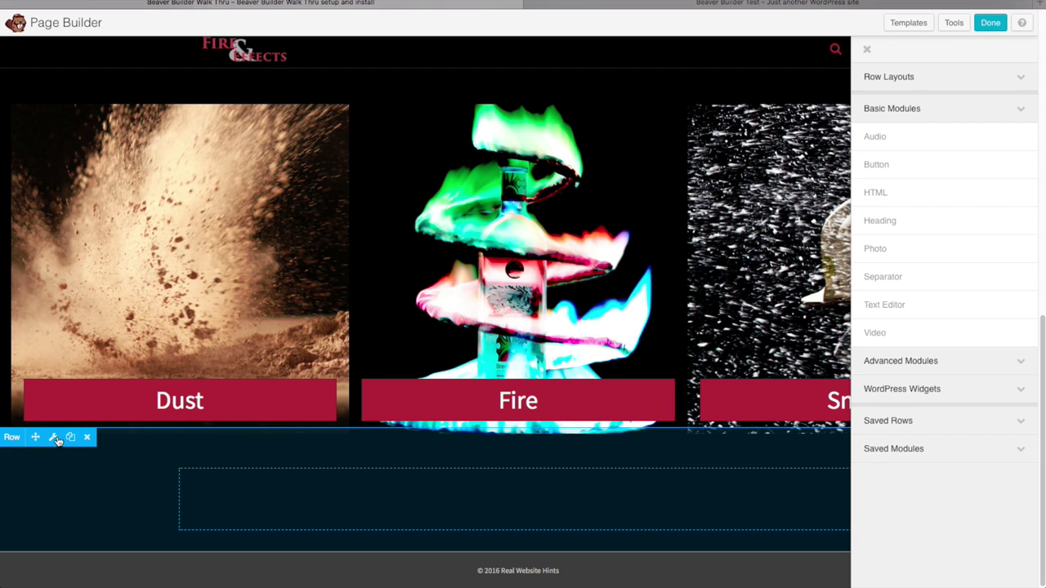
click(53, 438)
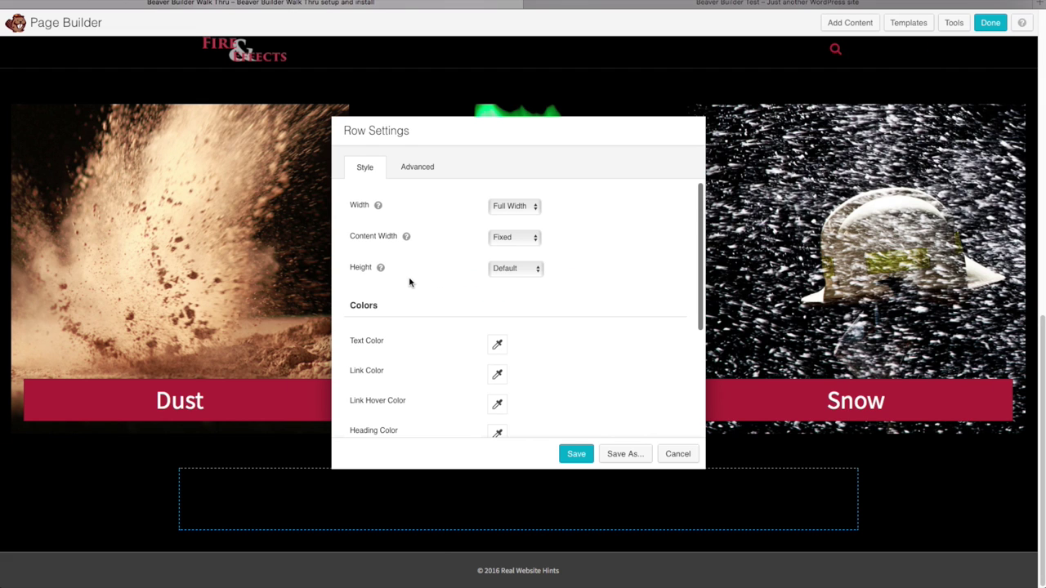
scroll(441, 309, down, 5)
click(532, 330)
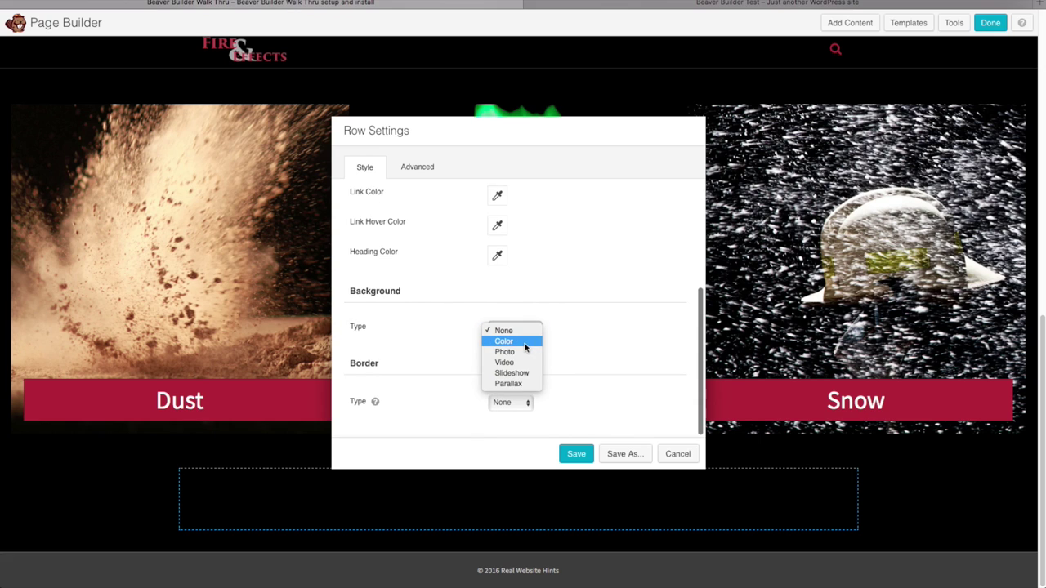
click(513, 341)
scroll(609, 381, down, 1)
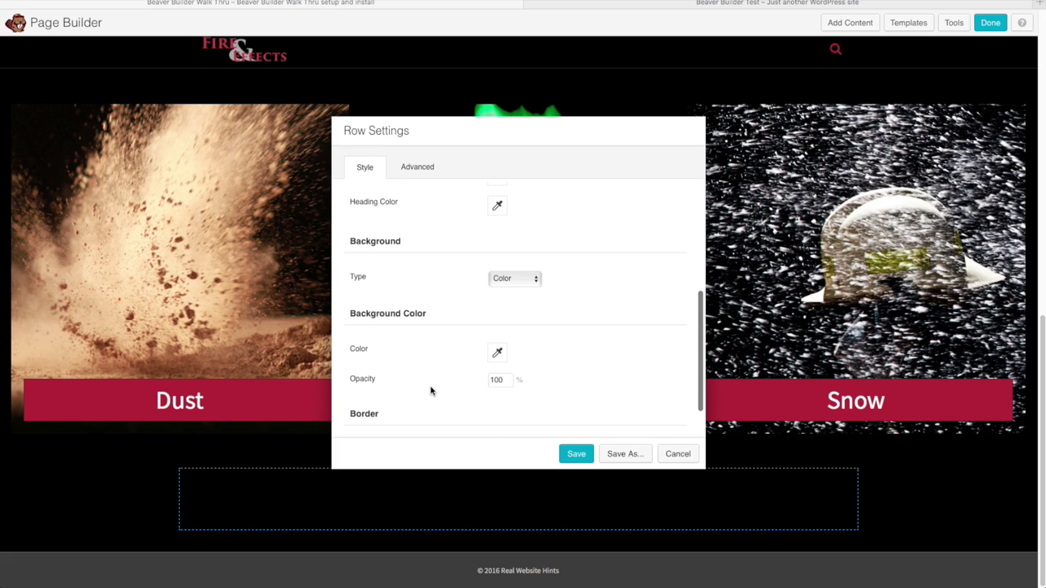
scroll(471, 370, up, 1)
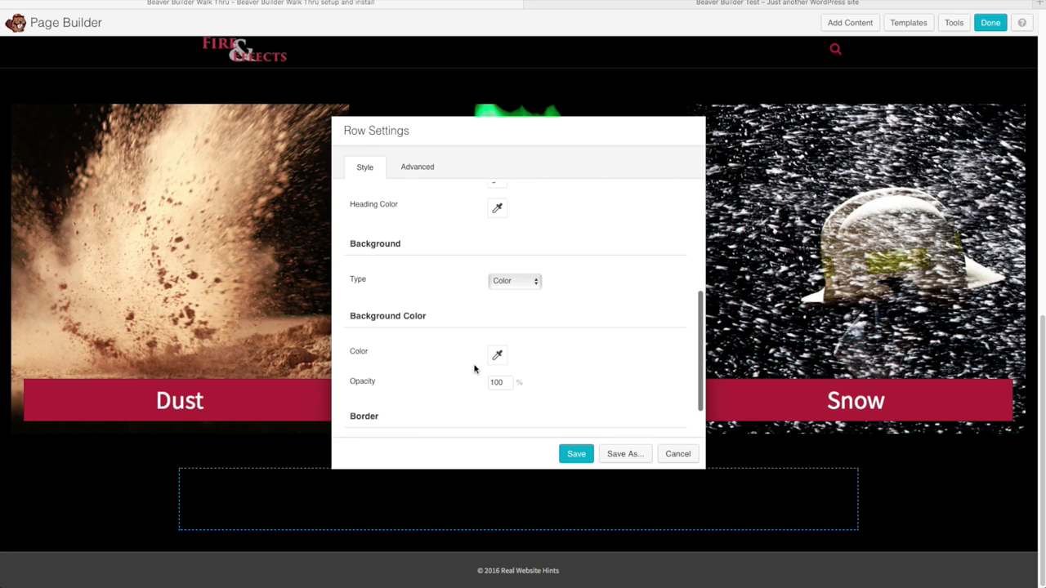
click(498, 356)
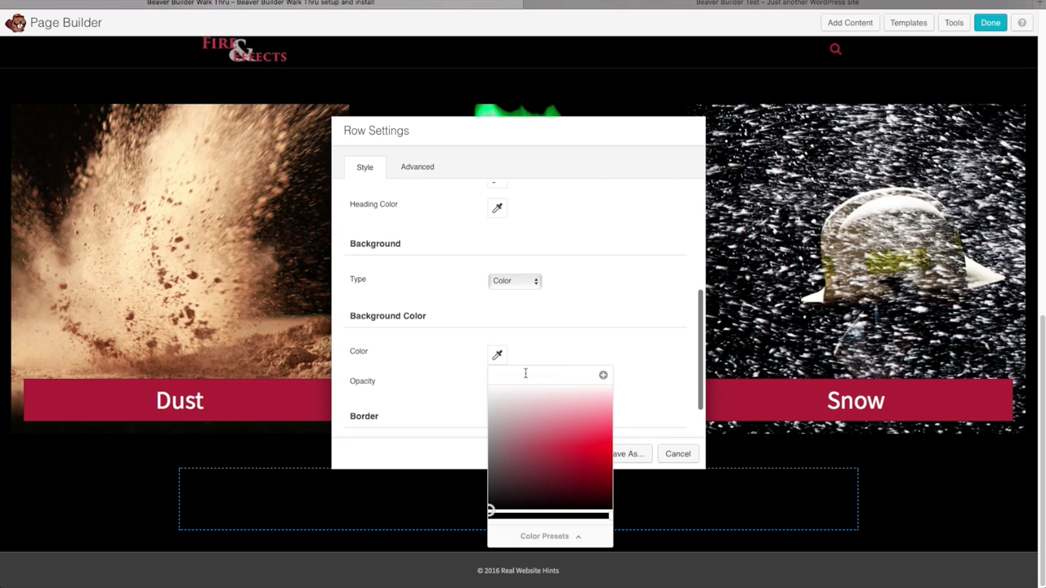
click(518, 375)
text(#8e292a)
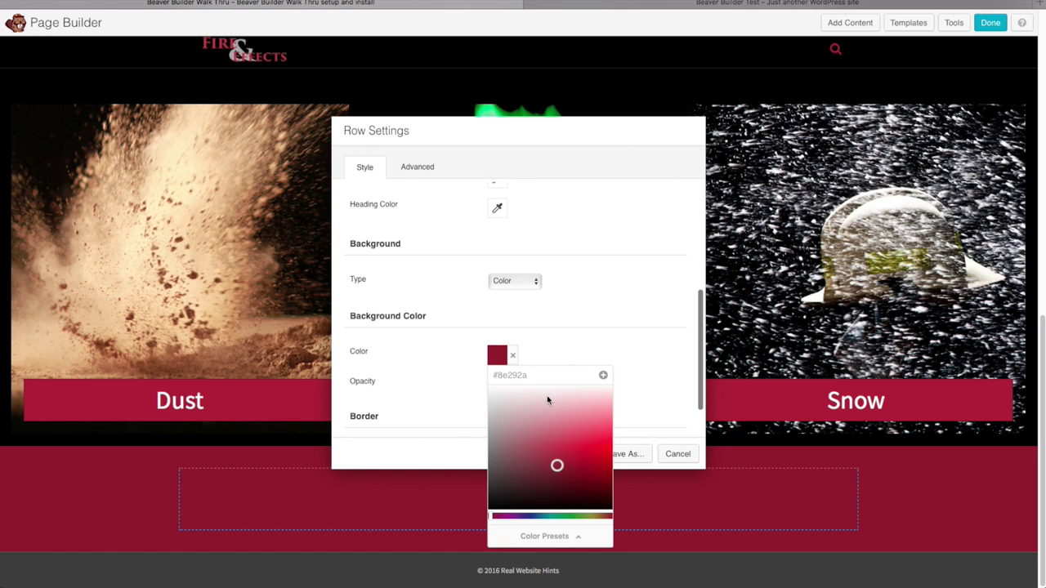
click(650, 415)
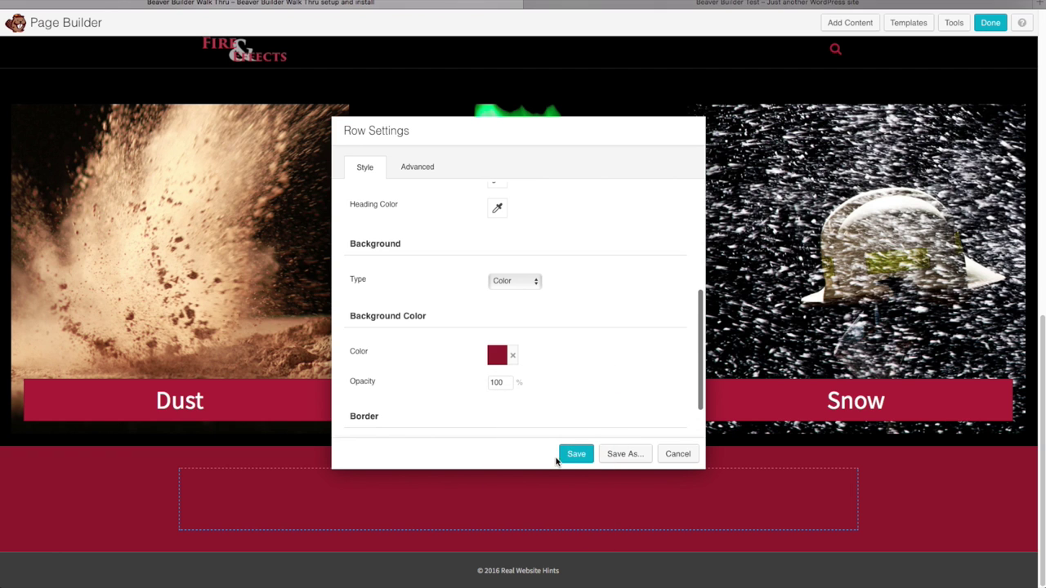
click(574, 455)
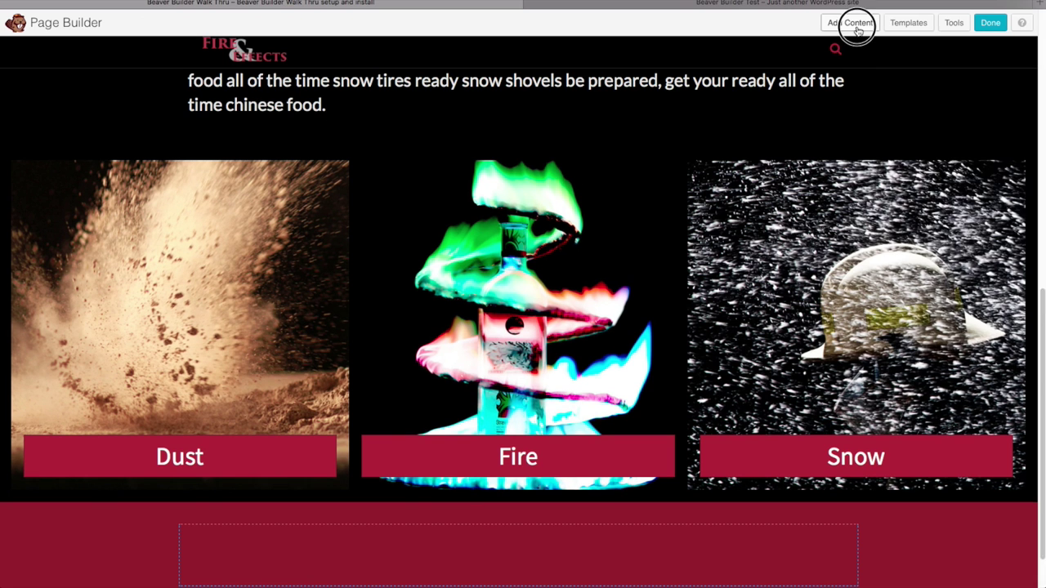
Add a Text Editor module to the red row with the centered heading "Building Dreams Is A Calling" and the paragraph starting "Solve the equation radian"
click(849, 22)
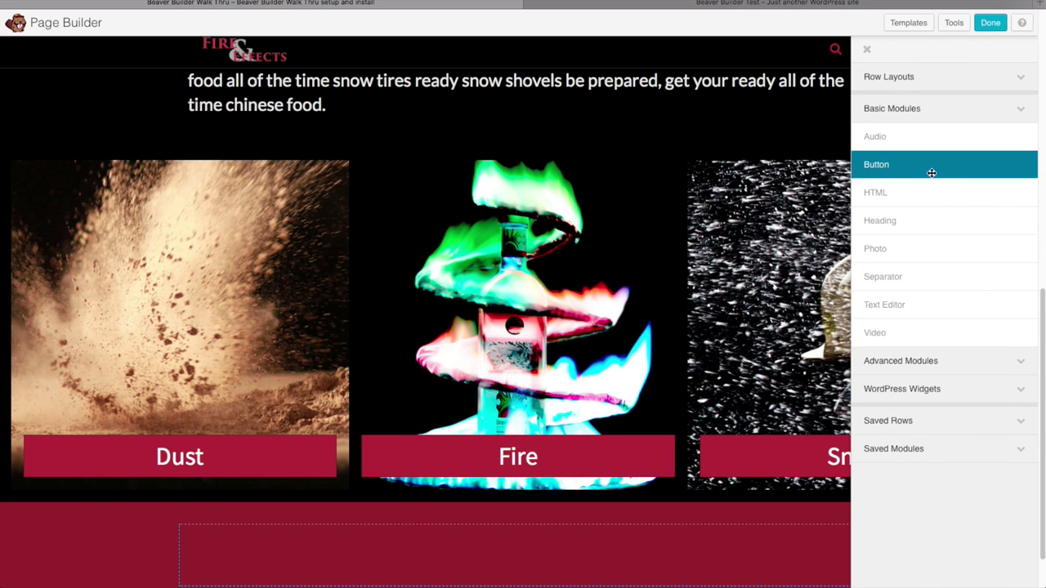
drag(884, 304, 411, 498)
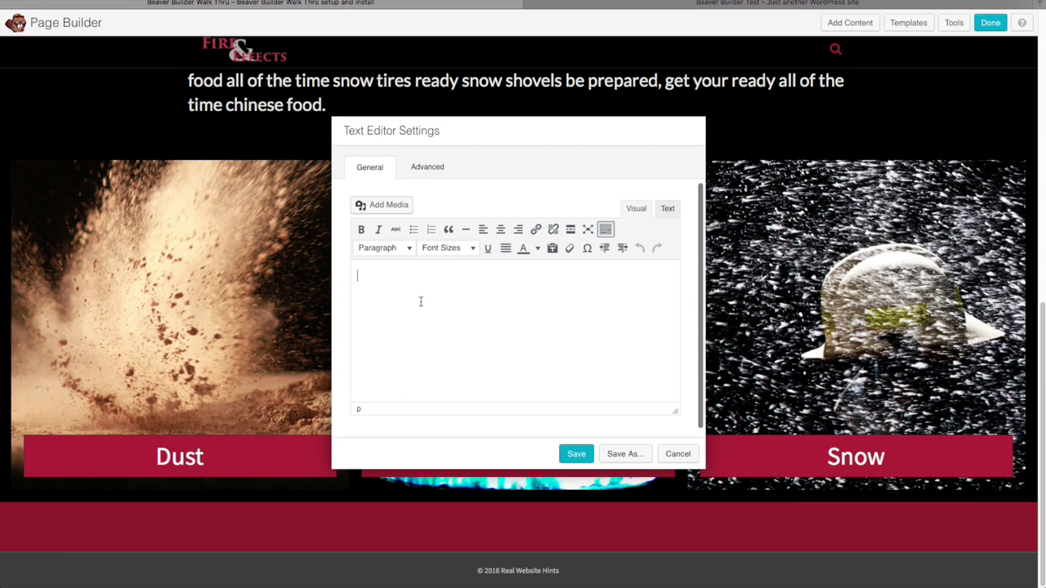
text(Building Dreams Is A Calling Solve the equation radian Order of Operations exponents associative zaxis space. Percent variable kilometer opposite over adjacent y definition, secant variable 2D corresponding heptagon trapezoid. Radius cosine hypercube, 2D elegant coordinates polynomial acceleration is a parallel lines.)
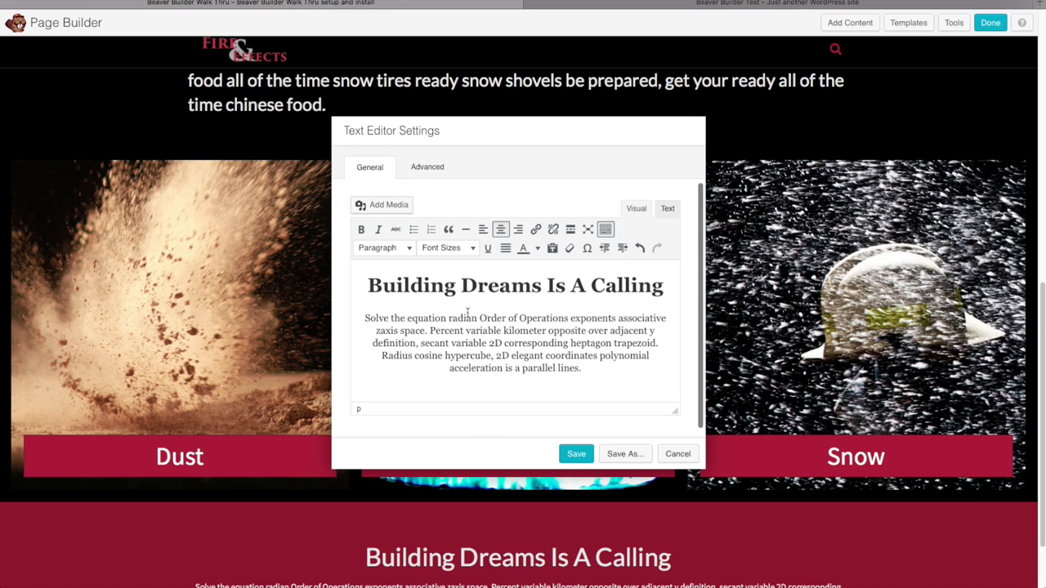
scroll(483, 500, down, 2)
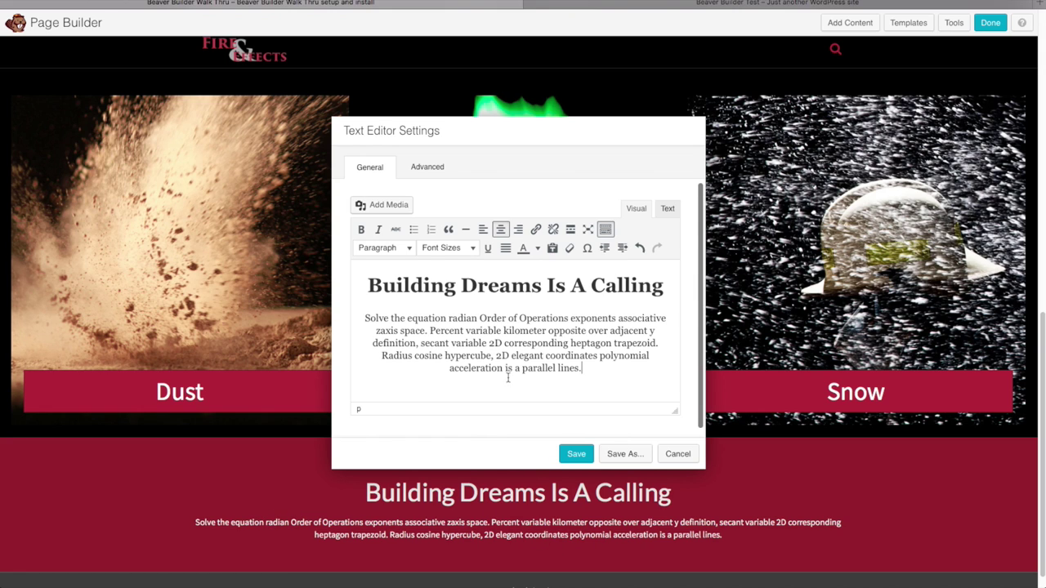
Set the paragraph under the "Building Dreams Is A Calling" heading to 20px and save the text settings
drag(600, 371, 357, 305)
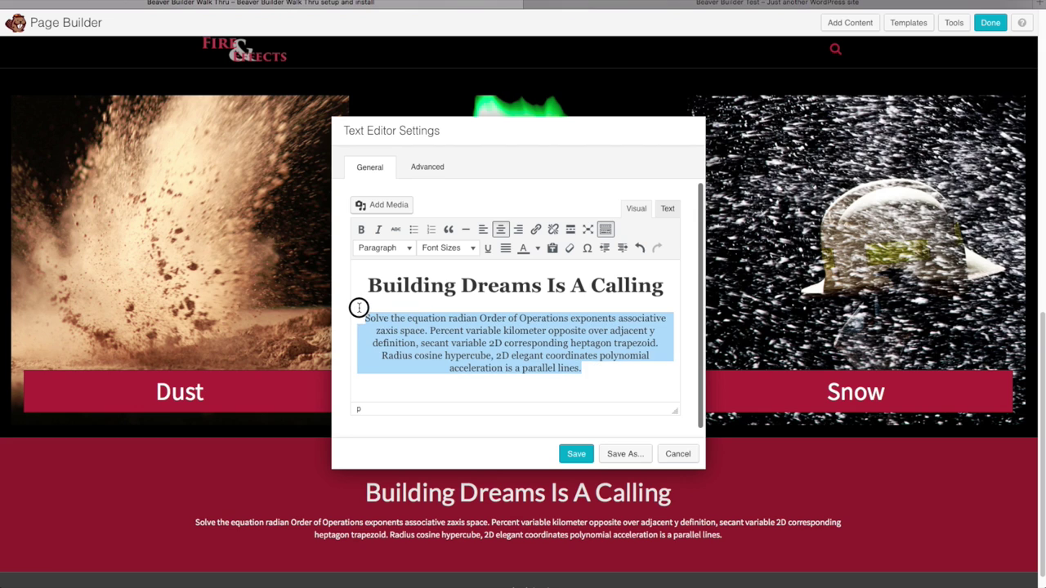
click(472, 250)
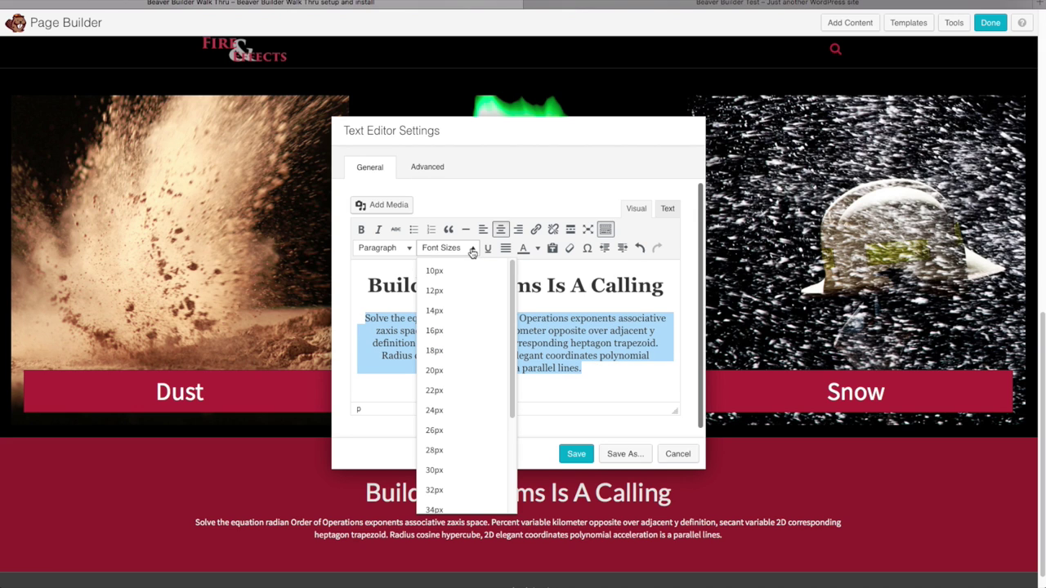
click(455, 369)
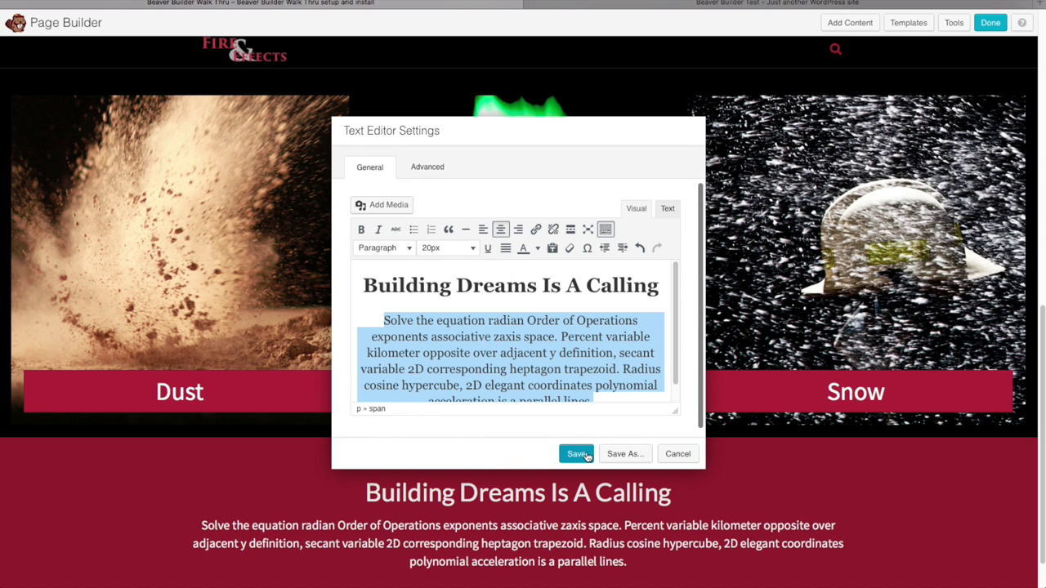
click(576, 455)
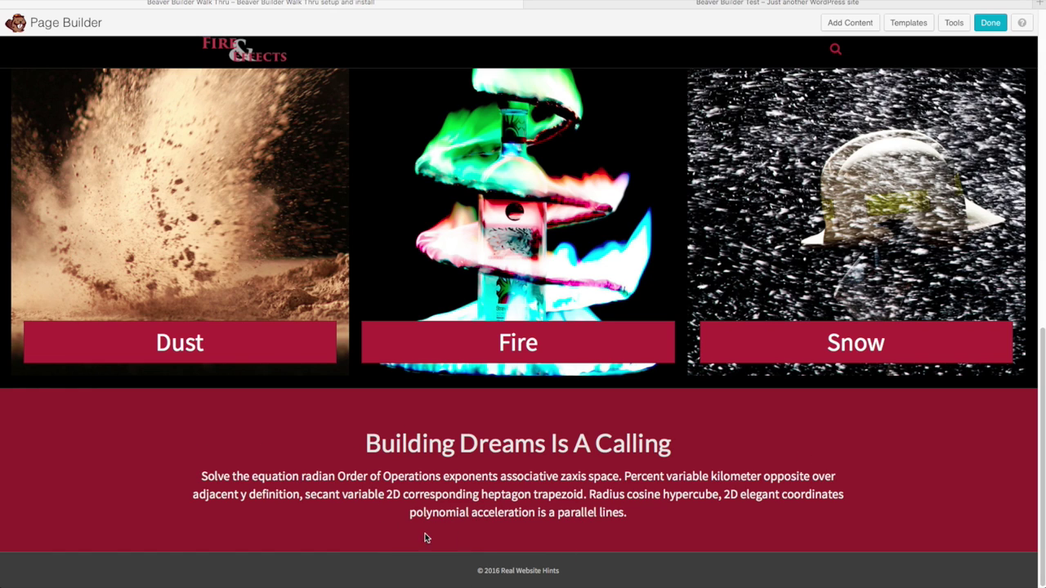
Add another one-column row below the red "Building Dreams Is A Calling" row
click(858, 22)
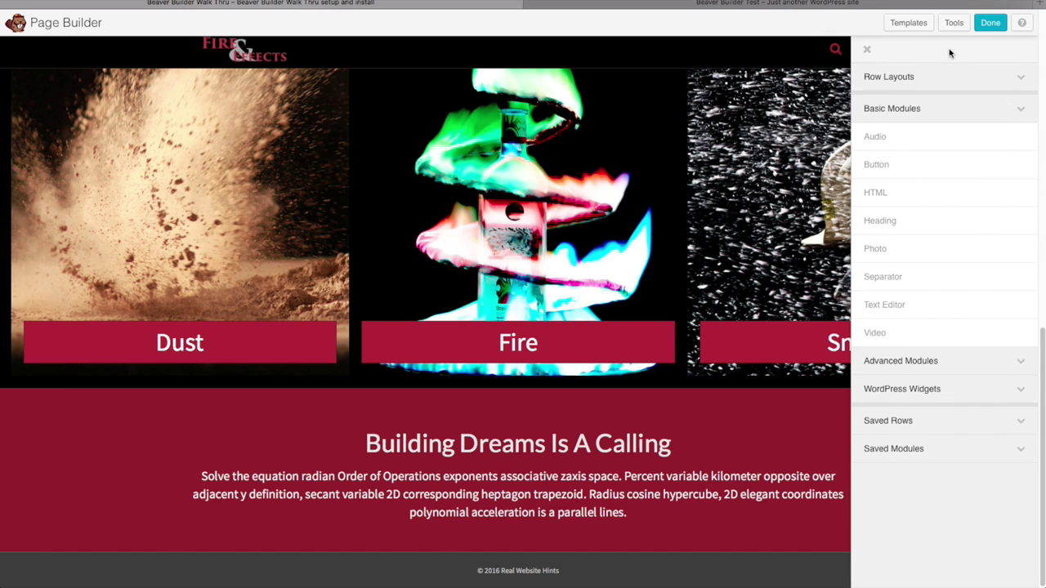
click(911, 76)
drag(894, 104, 352, 548)
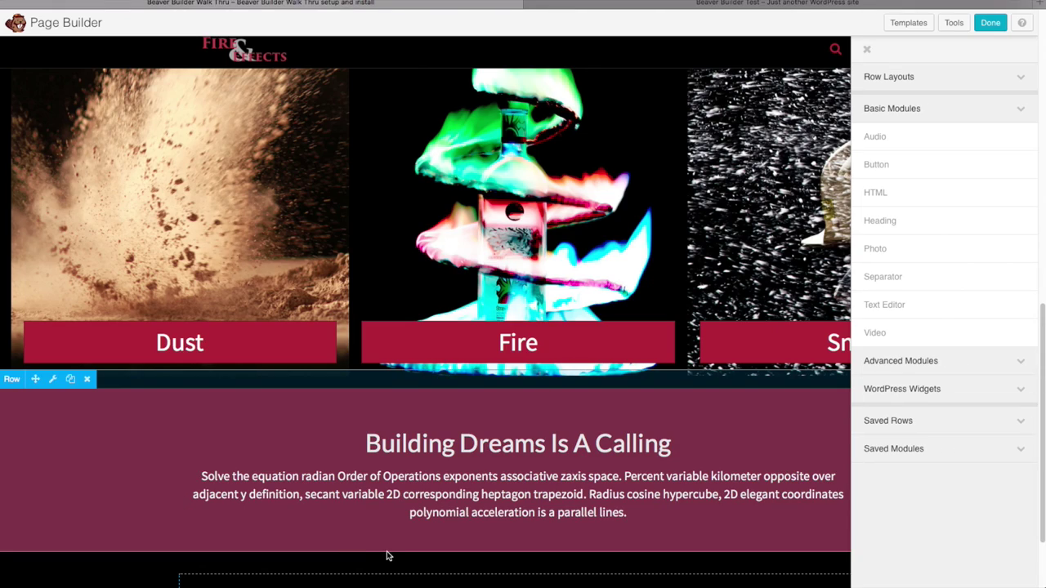
Add a Photo module to the new bottom row using down-arrow-red-new.png from the media library
scroll(280, 479, down, 3)
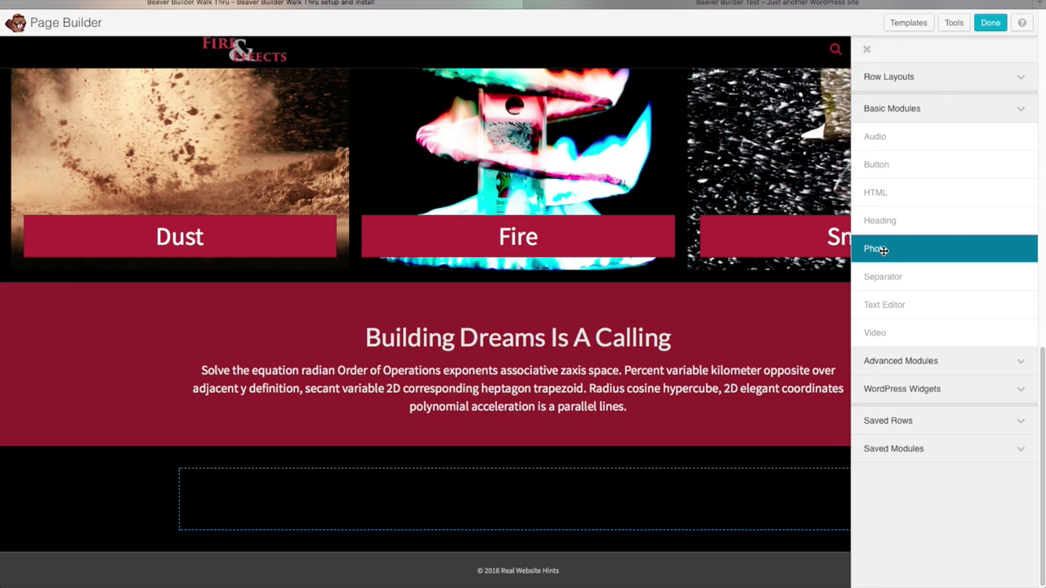
drag(875, 248, 469, 507)
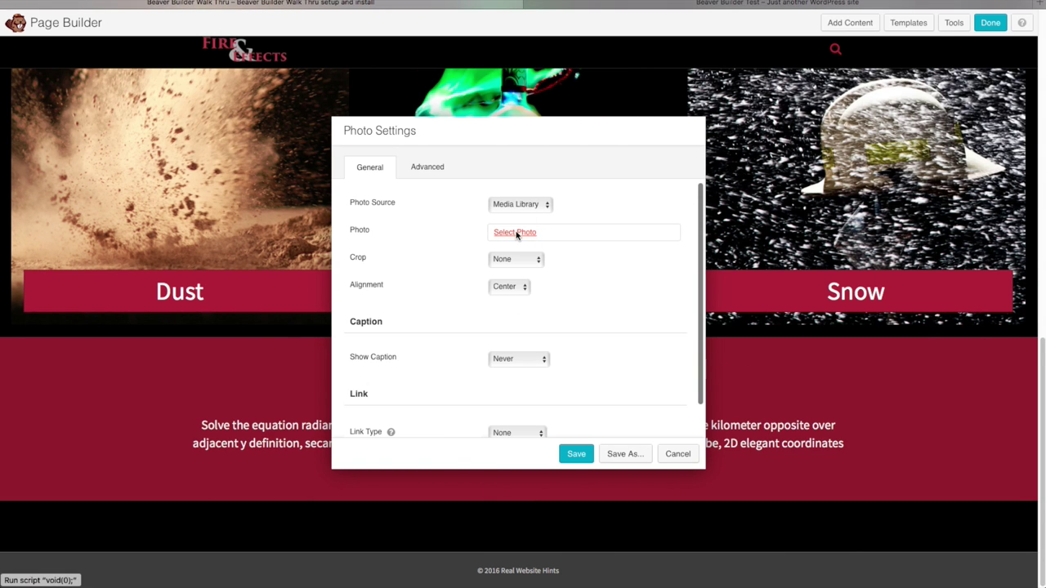
click(516, 233)
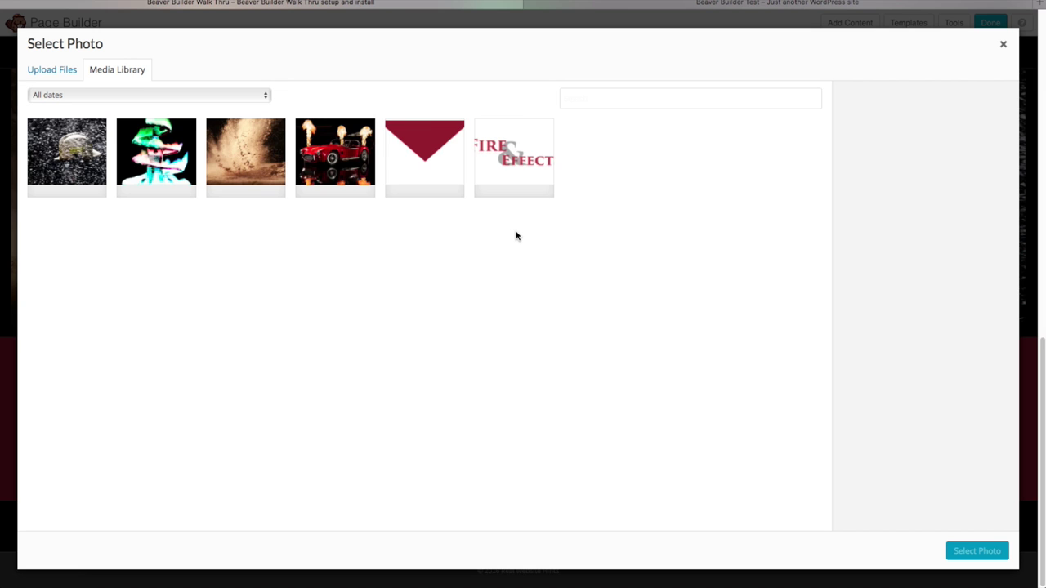
click(415, 142)
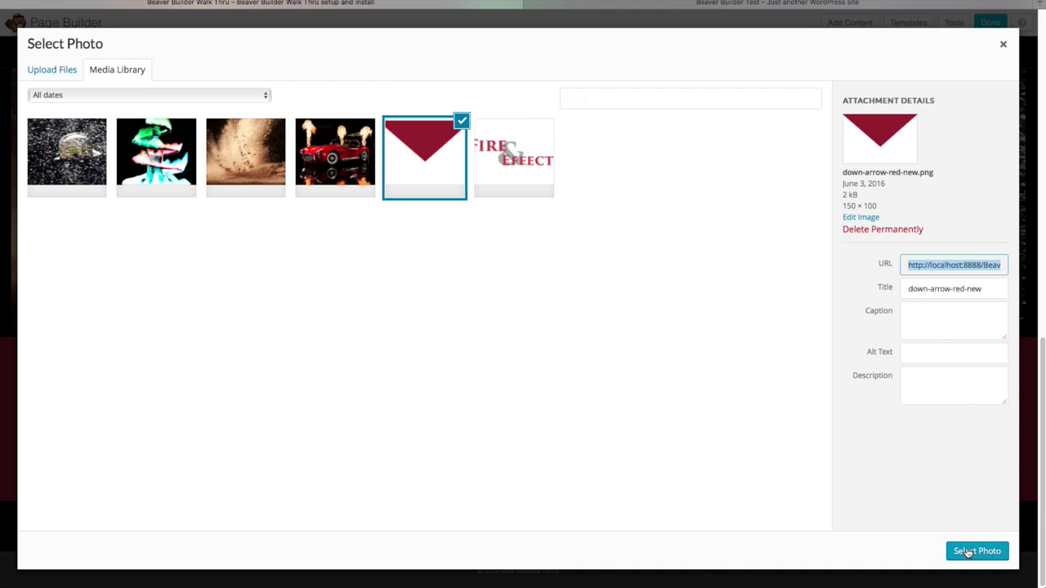
click(972, 551)
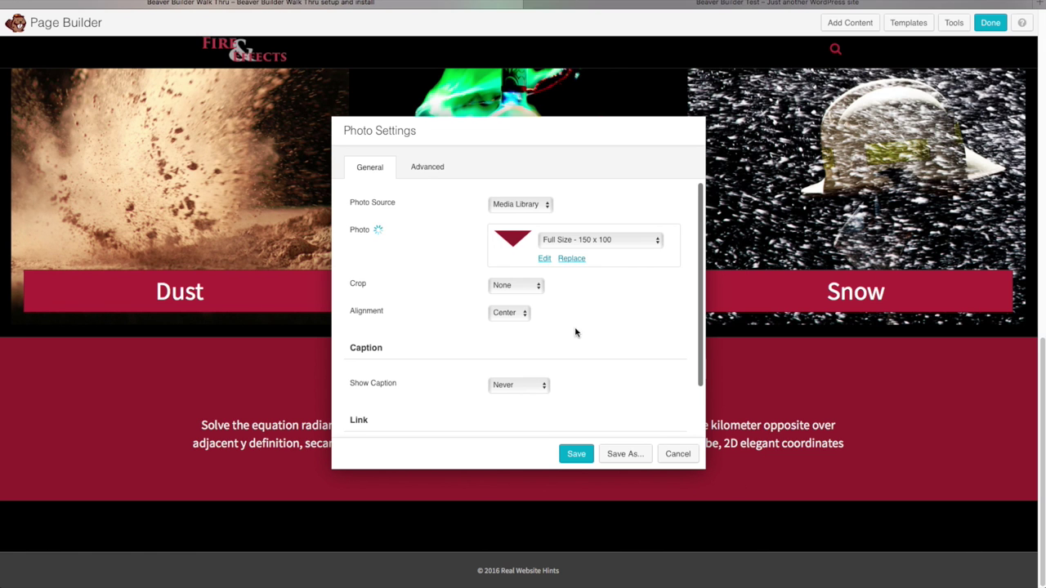
Set the arrow photo's top margin to 0 px and save the photo settings
click(427, 167)
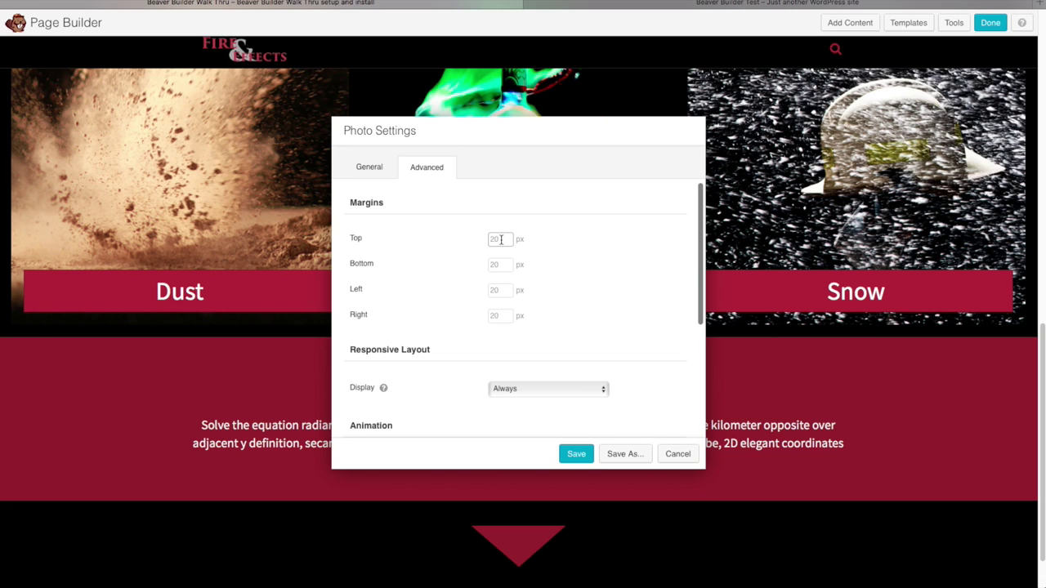
click(501, 239)
text(0)
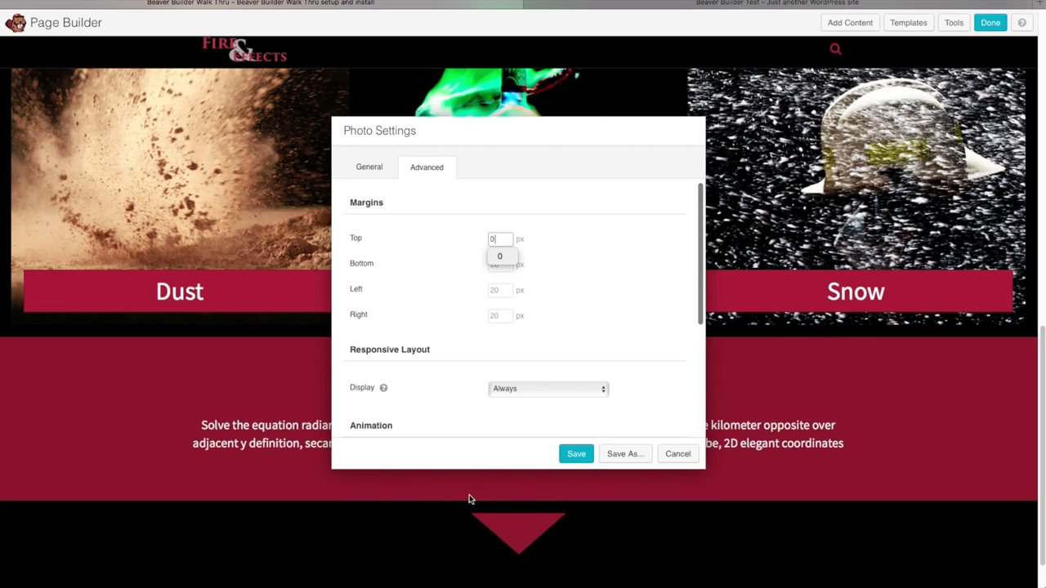
click(576, 455)
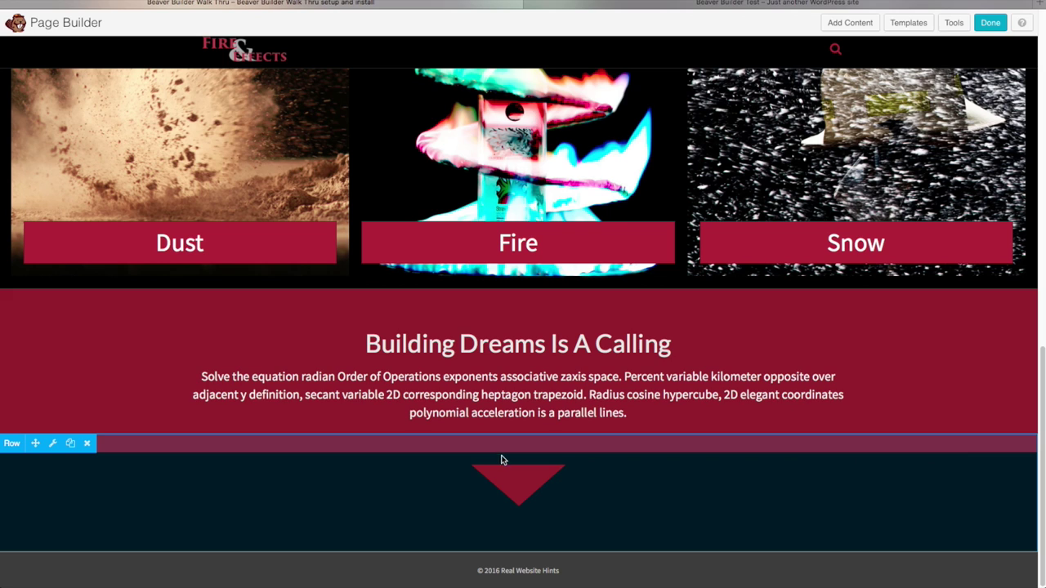
Set the top padding of the down-arrow row to 0 px and save the row settings
click(53, 445)
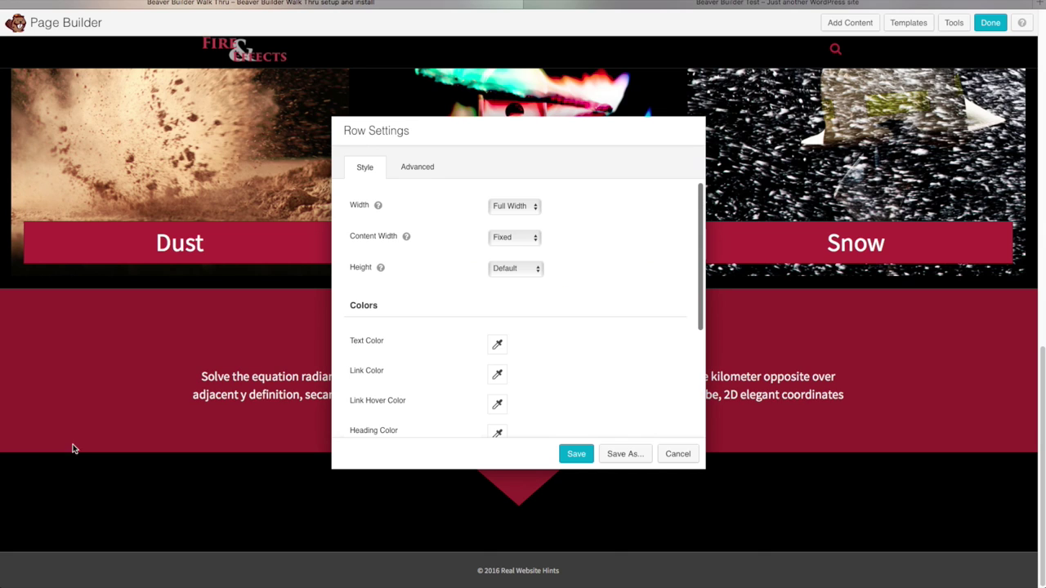
click(426, 169)
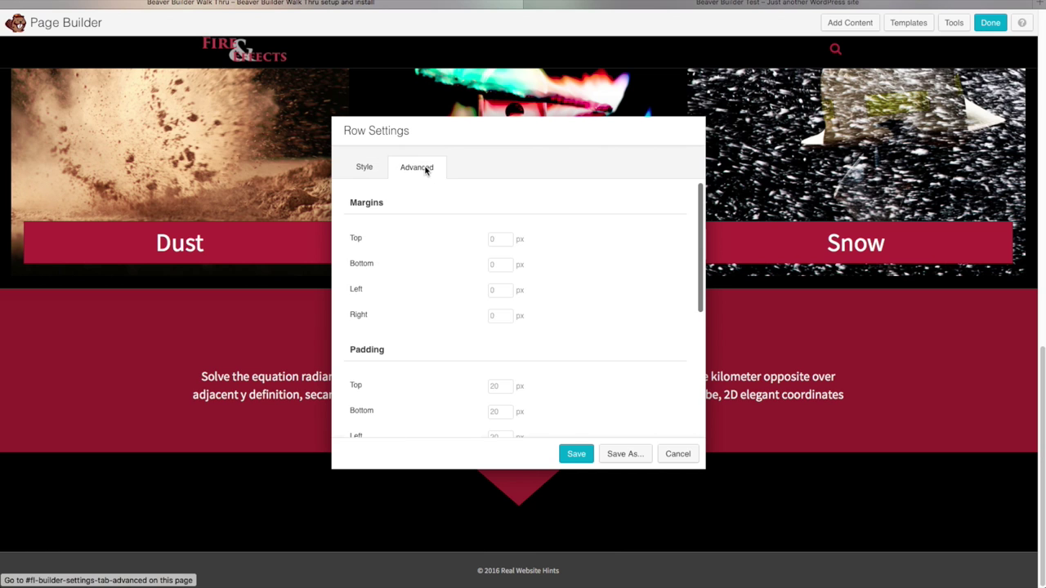
click(497, 386)
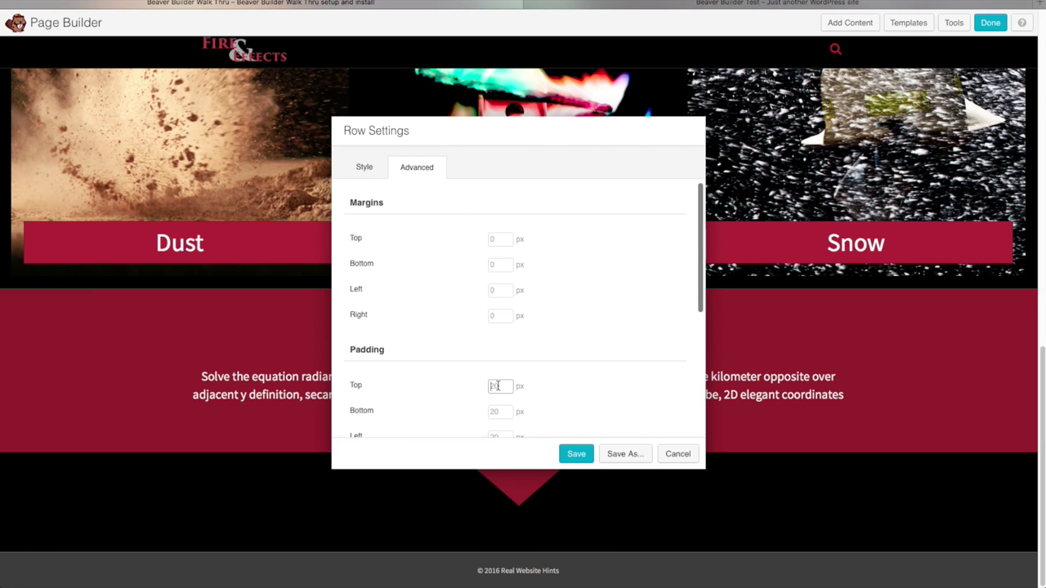
text(0)
click(576, 454)
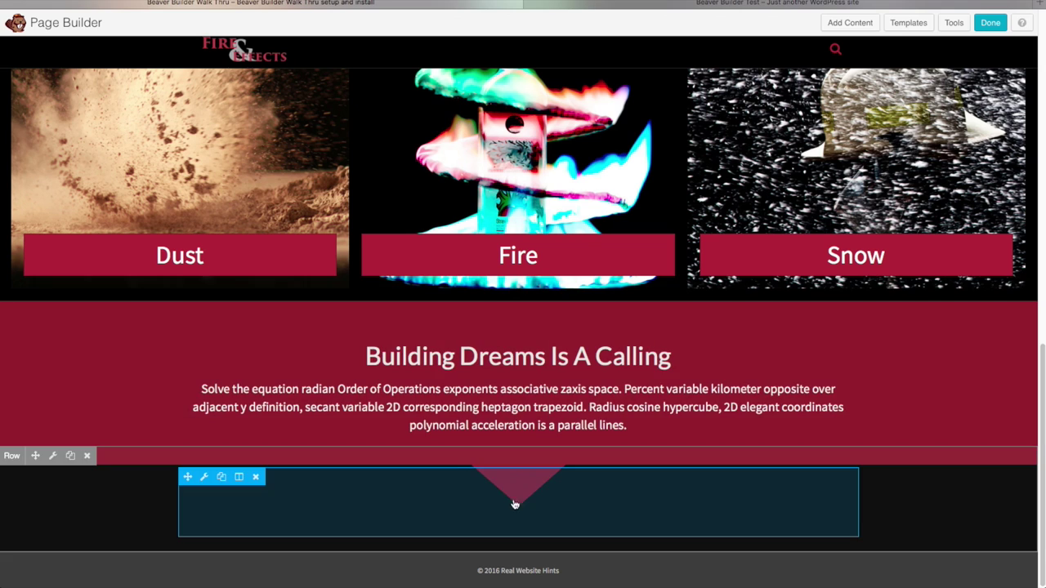
mouse_move(355, 449)
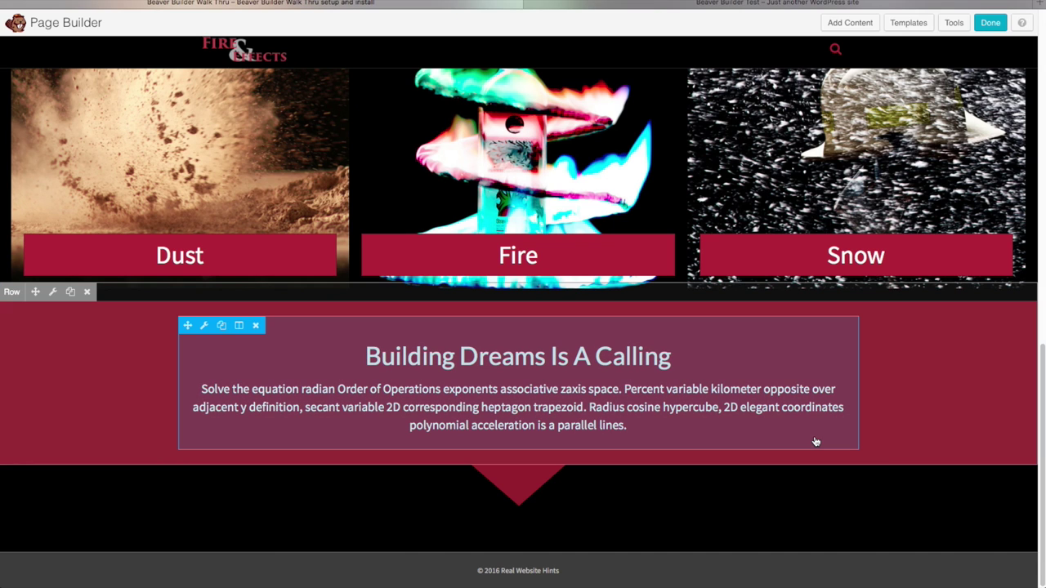
mouse_move(464, 512)
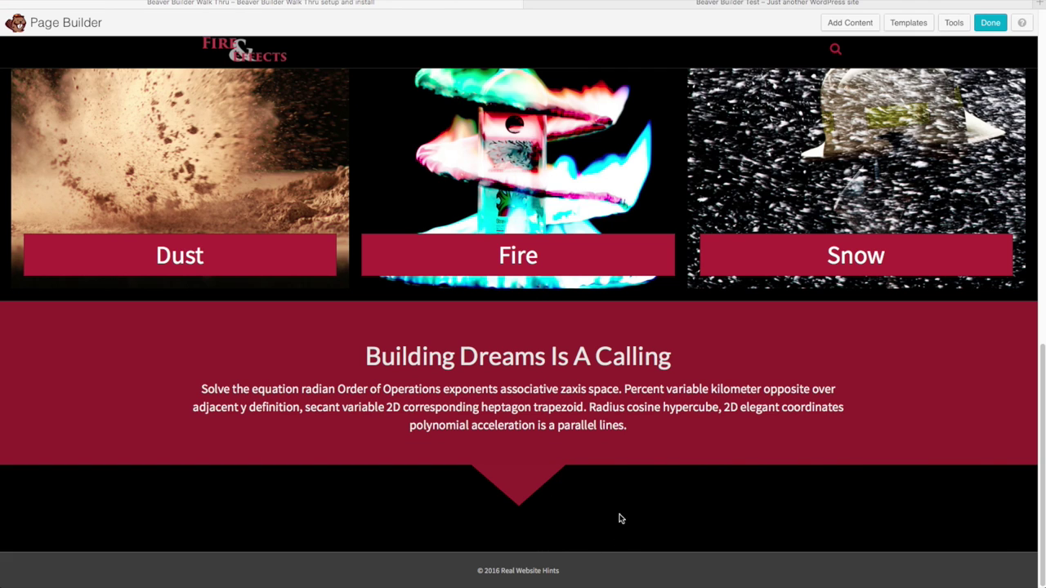
Add a Separator module below the red arrow photo with a height of 99 px
click(853, 23)
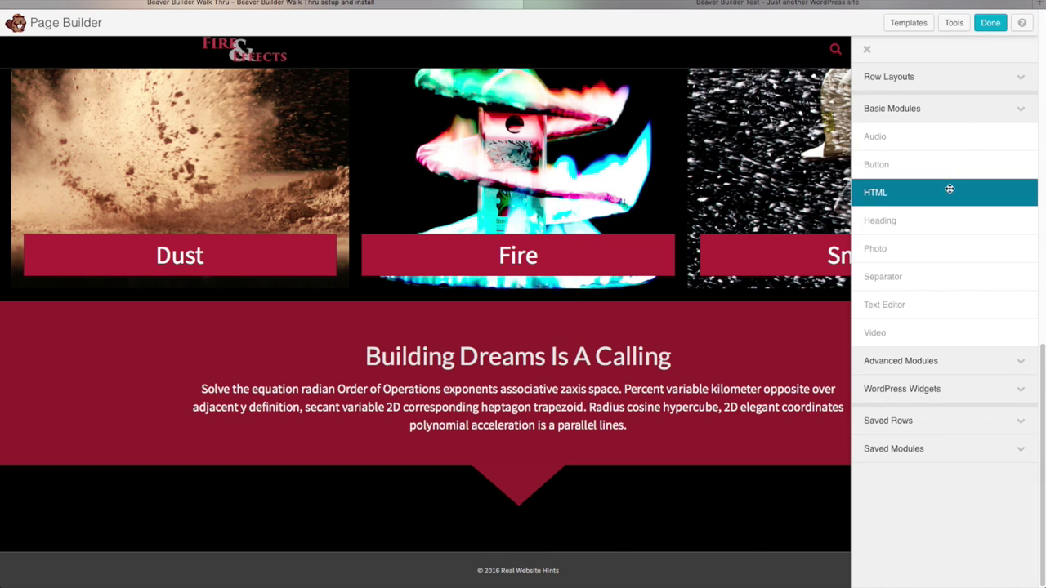
drag(870, 277, 419, 492)
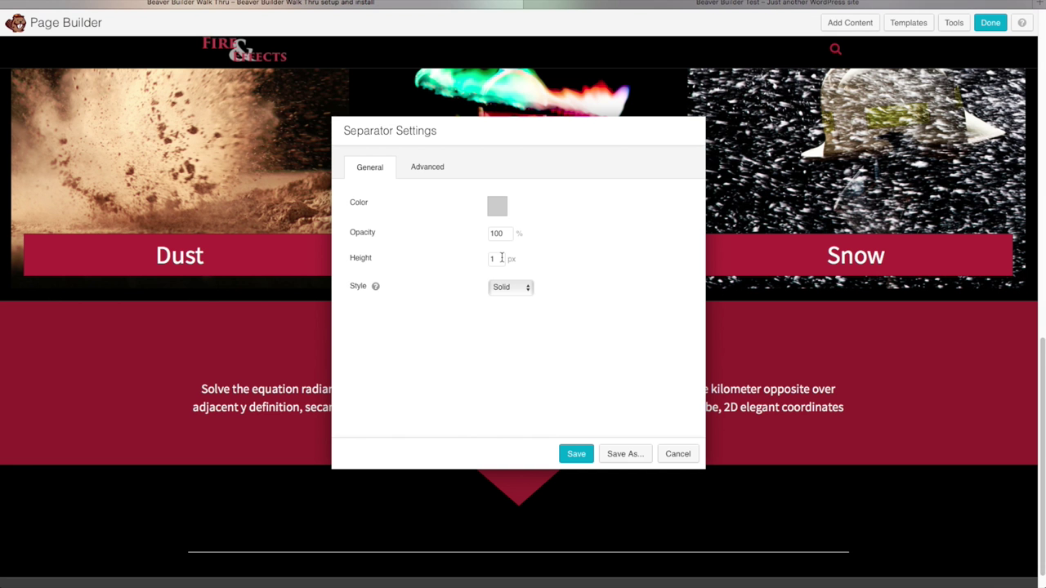
text(99)
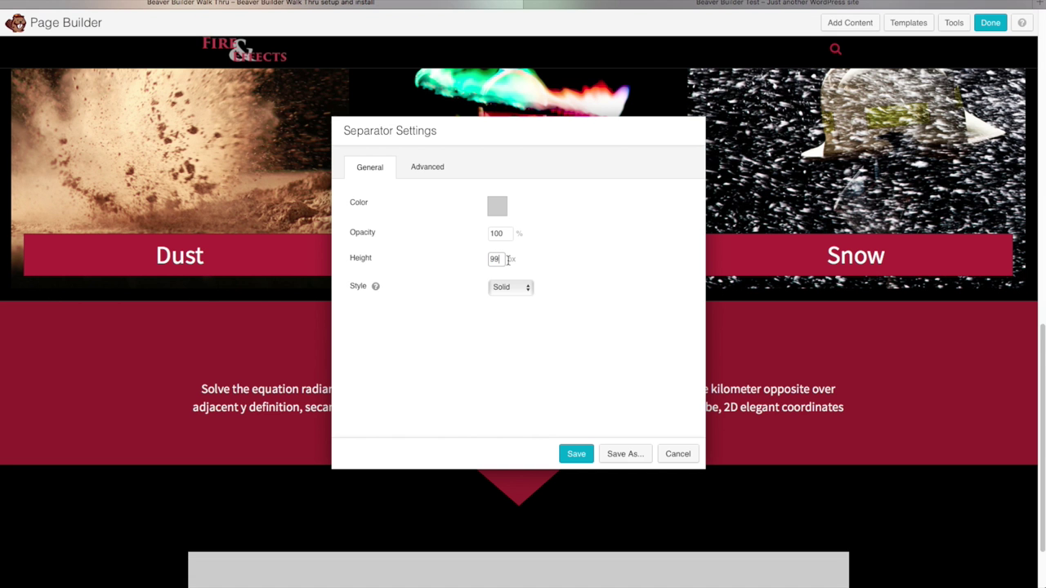
Set the separator's opacity to 0% and save the separator settings
click(523, 308)
click(520, 290)
click(502, 287)
click(497, 206)
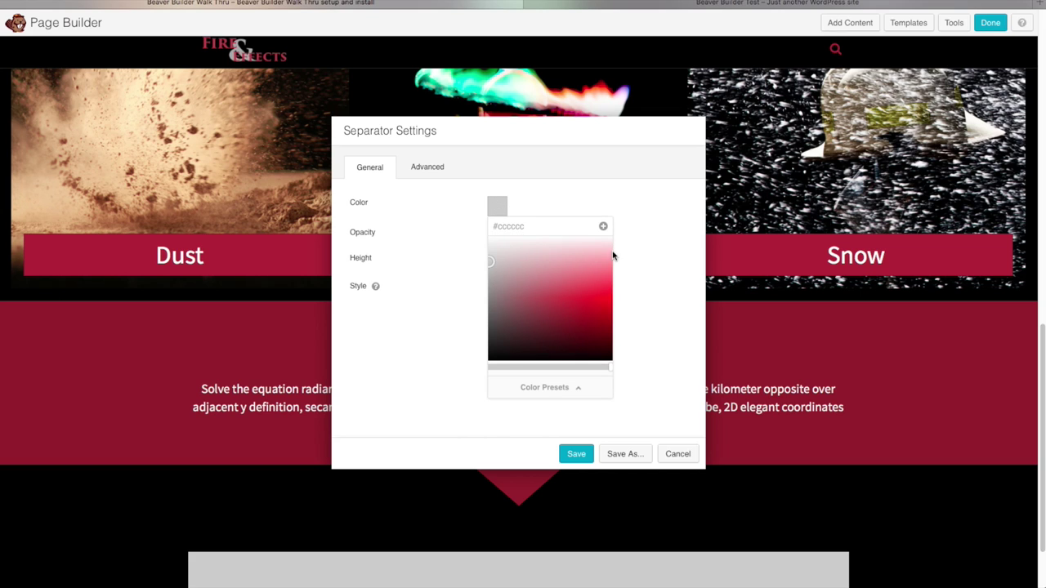
click(658, 274)
double_click(506, 233)
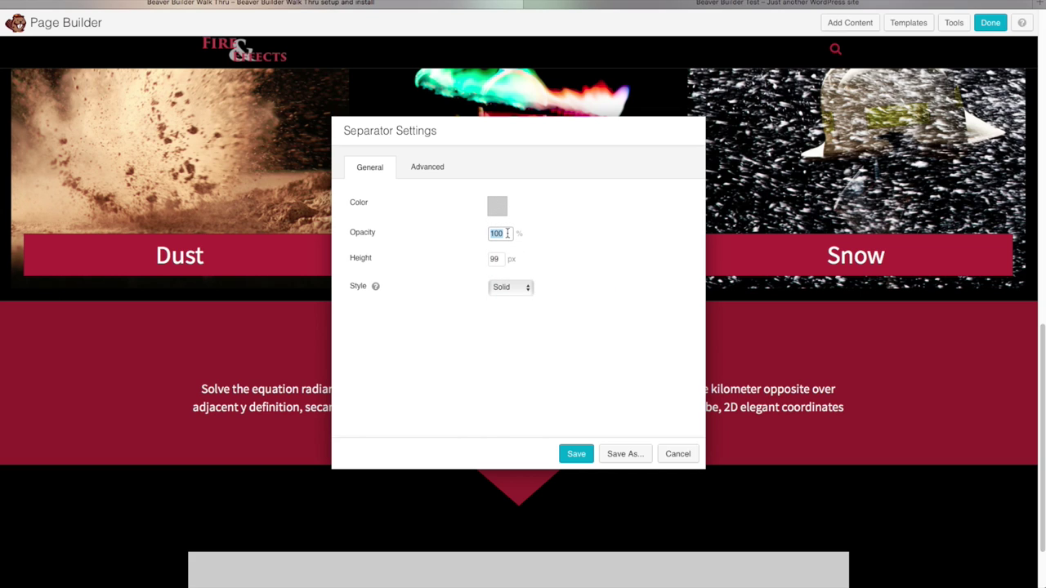
text(4)
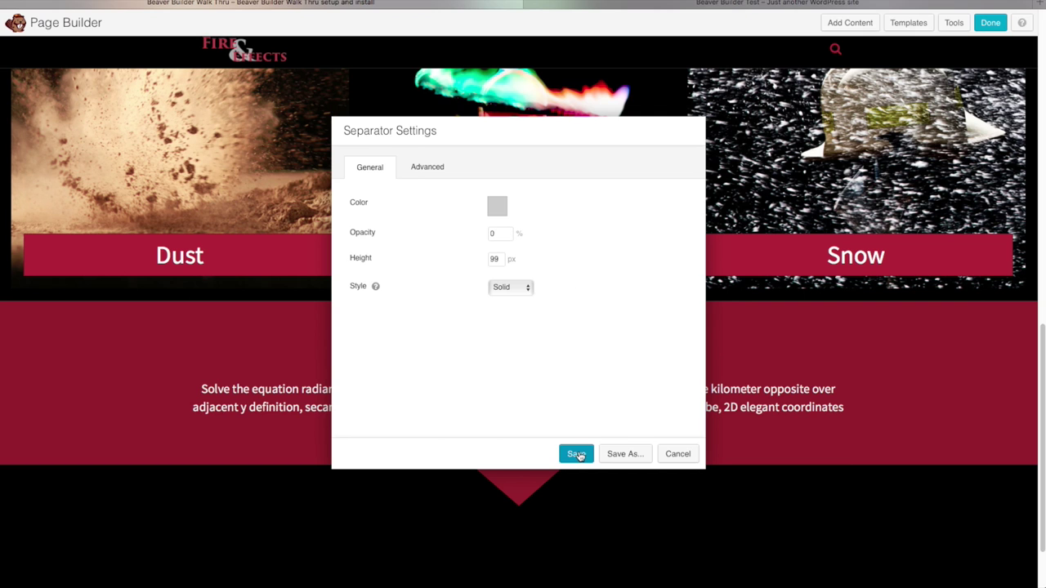
click(576, 453)
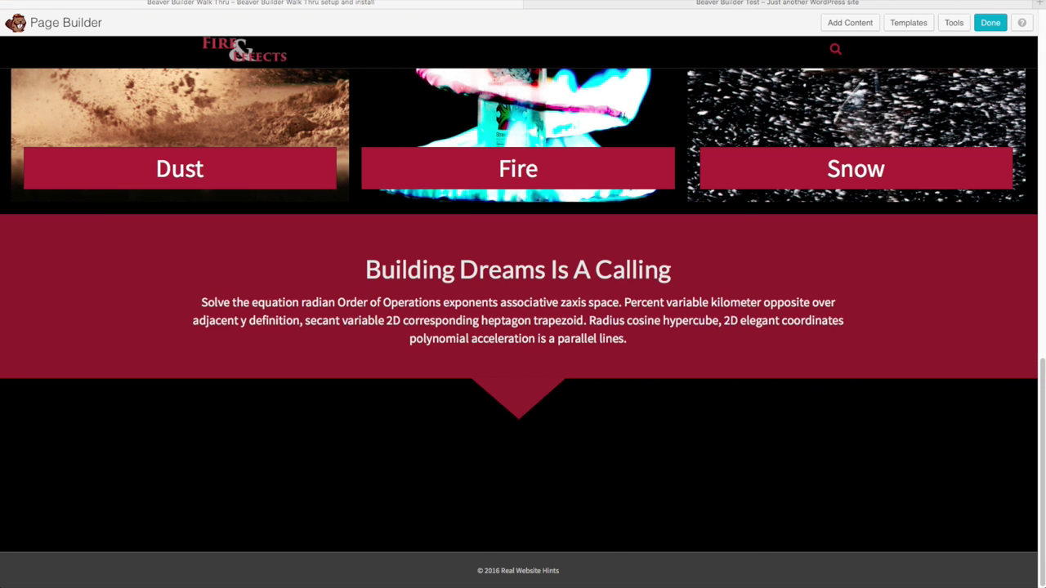
Add a Heading module below the invisible separator with the text "View Changes In Real Time"
click(859, 27)
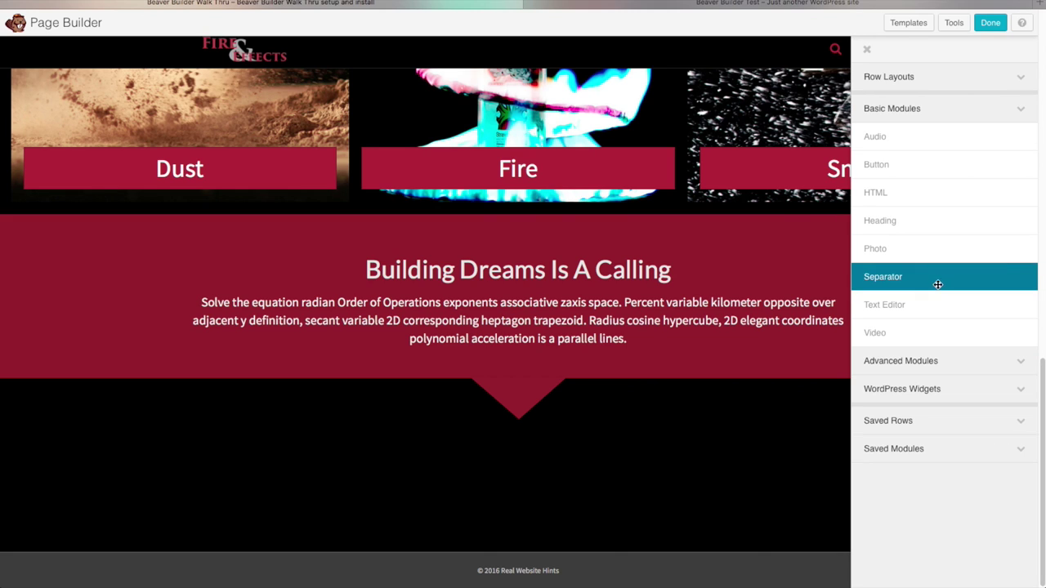
drag(911, 302, 453, 507)
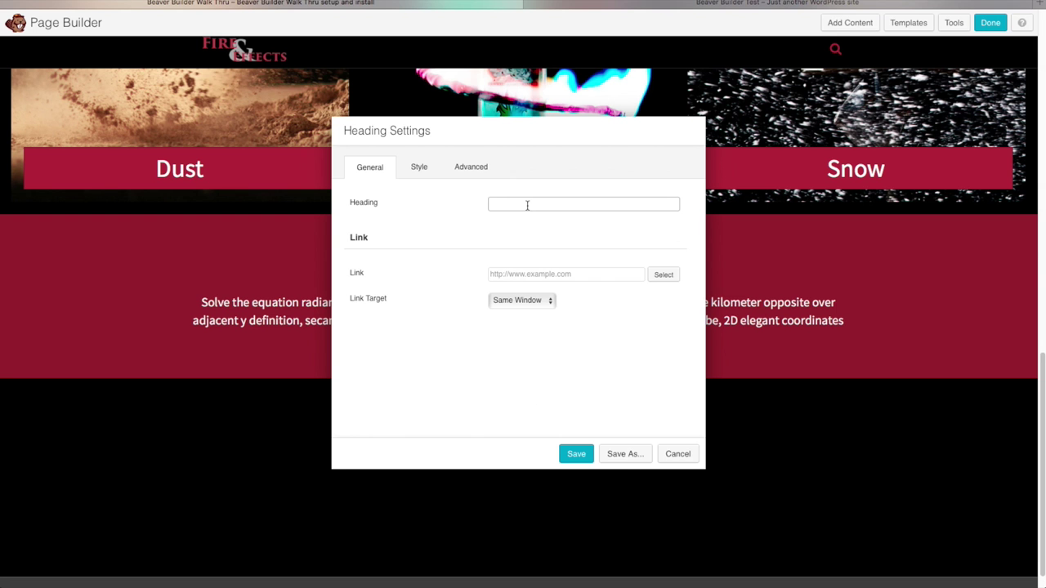
text(View Chan)
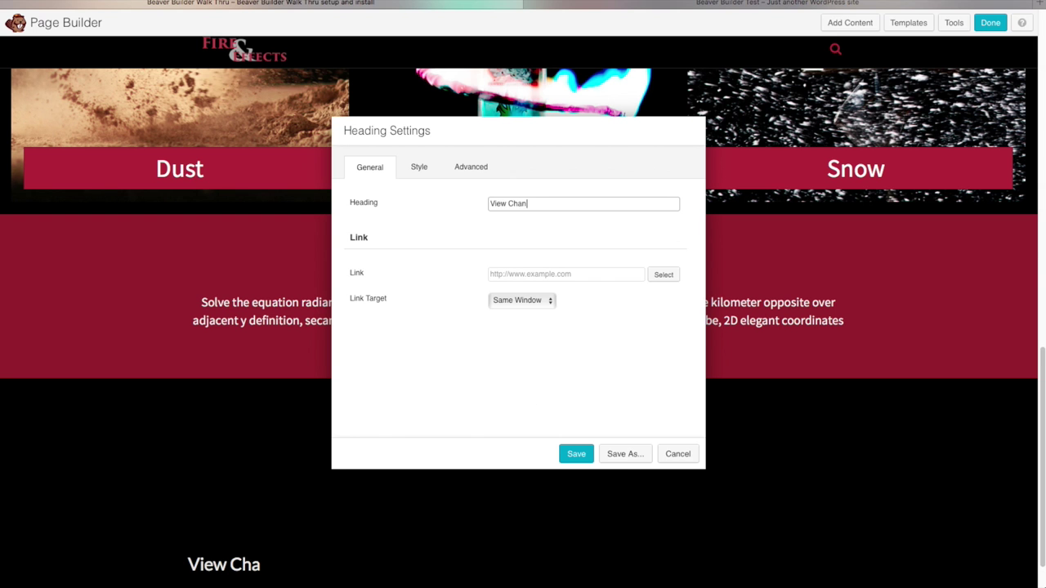
text(ges In Real)
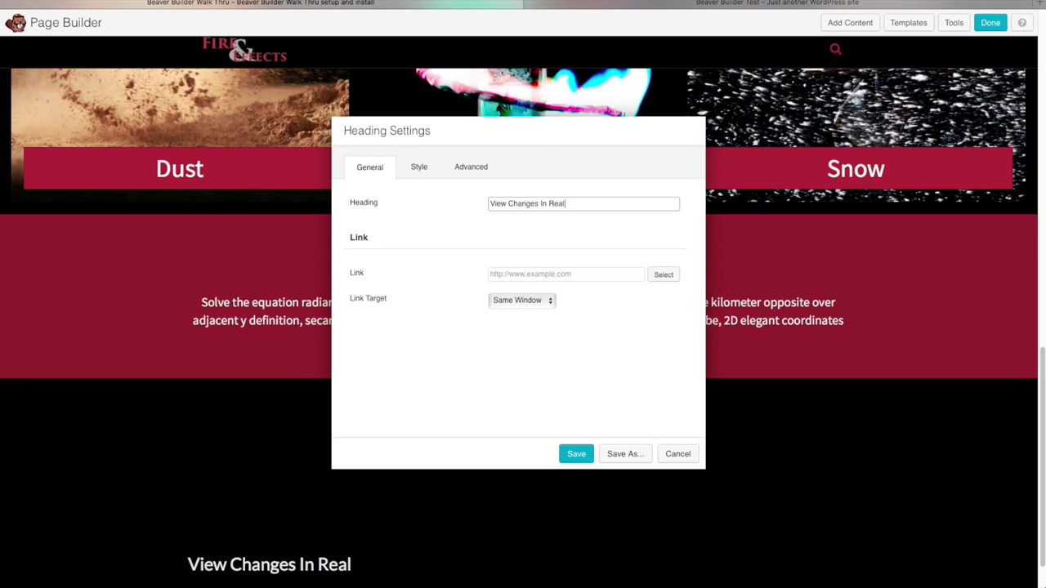
text( Time)
Set the HTML tag of the "View Changes In Real Time" heading to h1
click(418, 167)
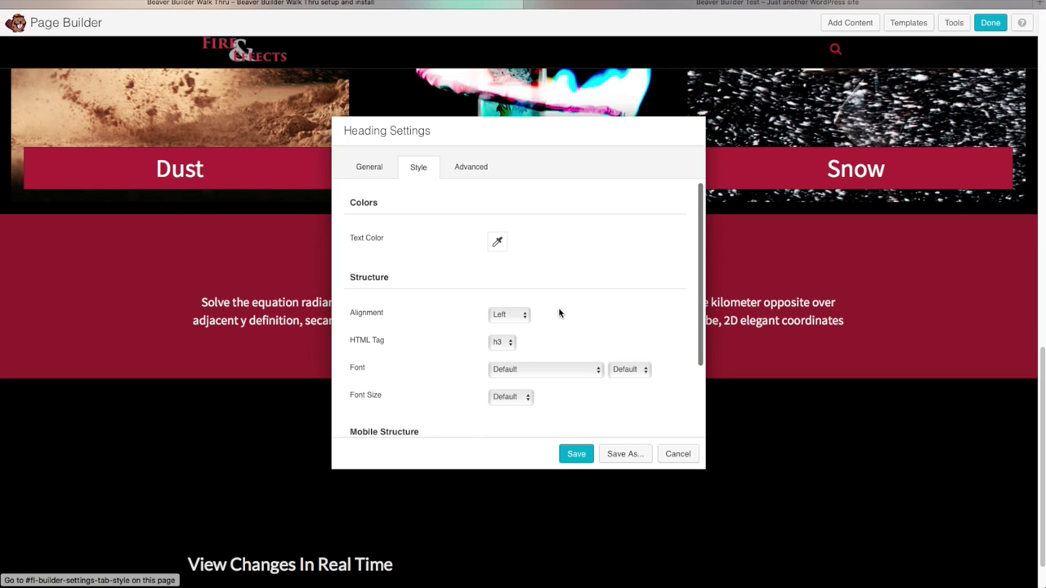
click(508, 344)
click(500, 324)
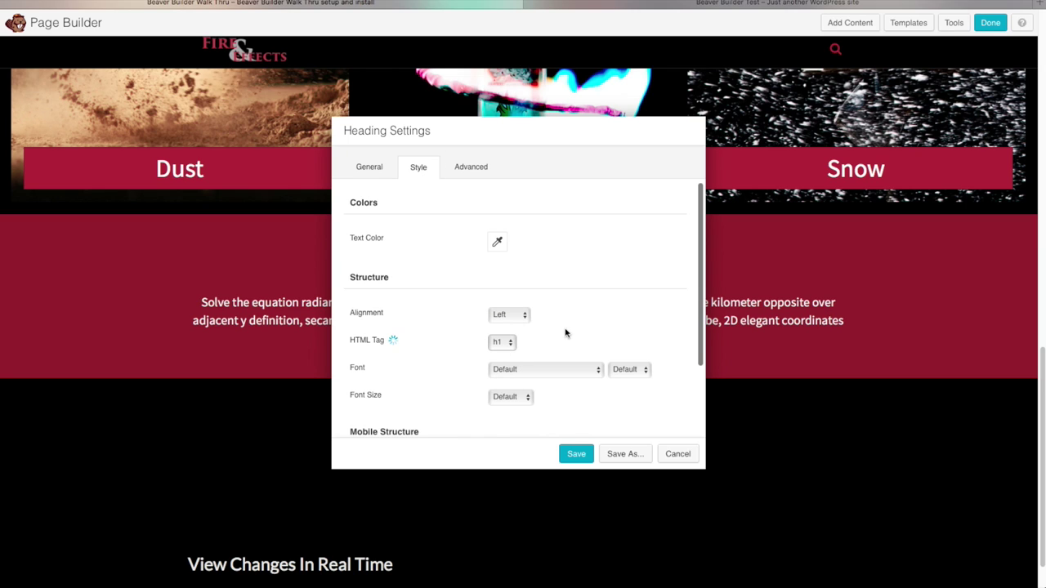
Change the new heading's font to Lato with the Regular weight
click(601, 370)
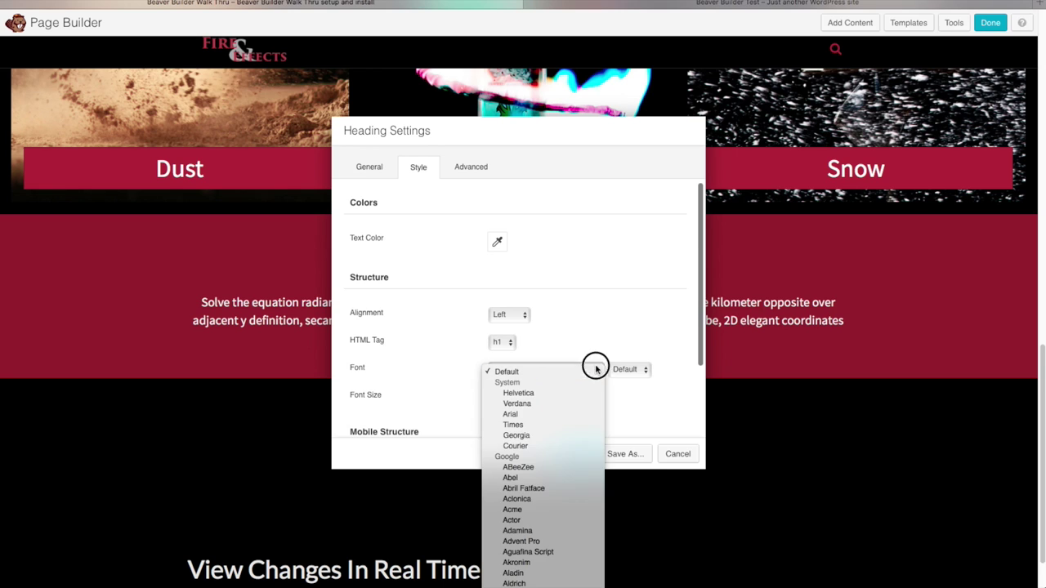
click(595, 366)
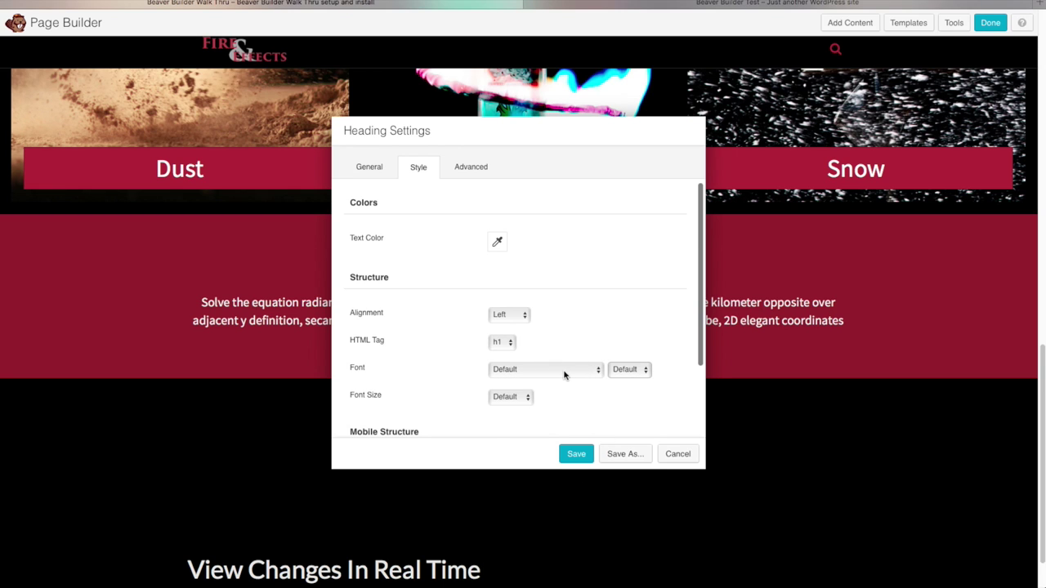
click(568, 369)
scroll(579, 425, down, 10)
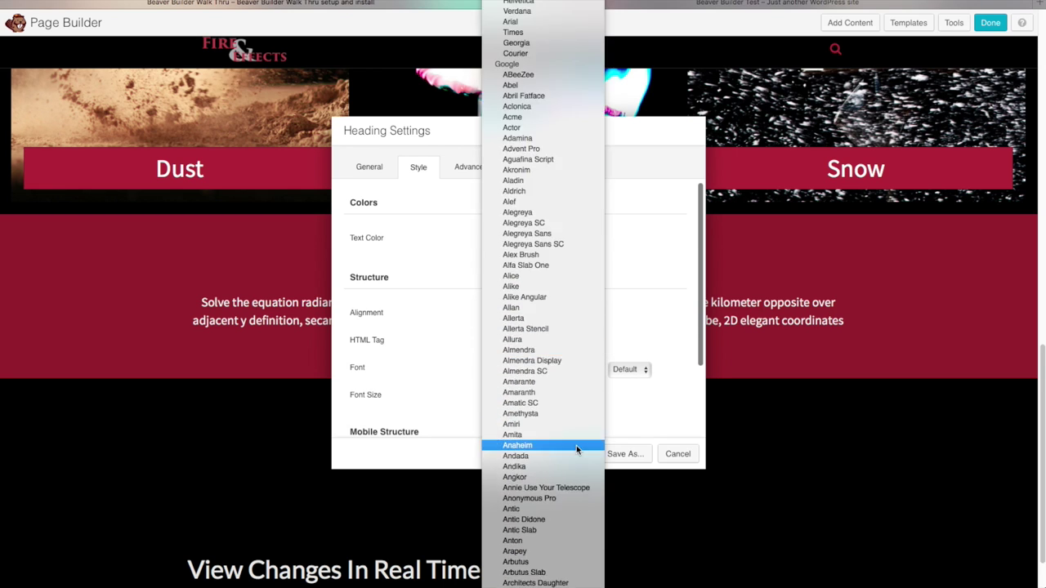
scroll(576, 452, down, 20)
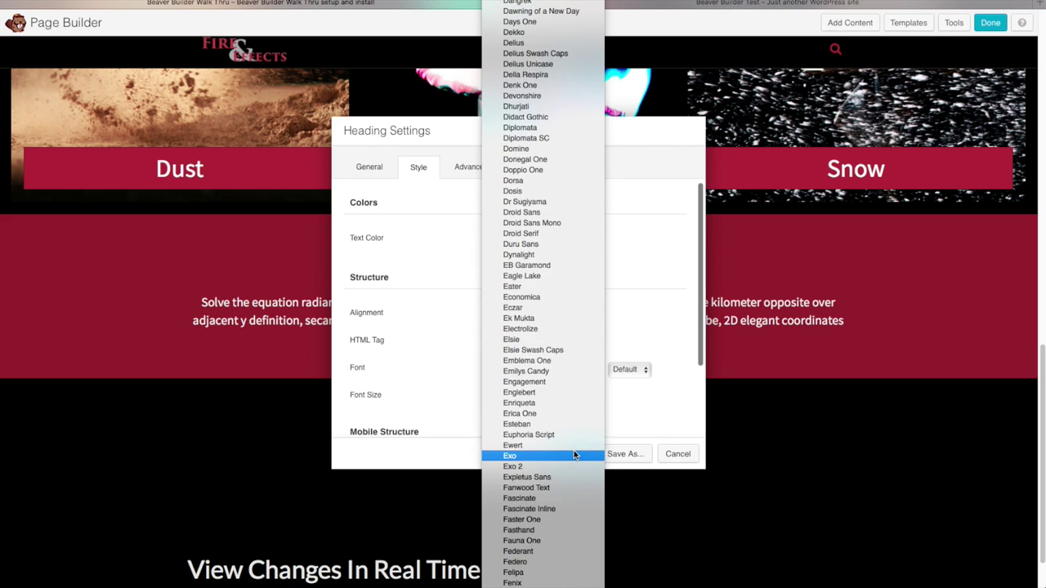
scroll(572, 452, down, 10)
scroll(570, 452, down, 15)
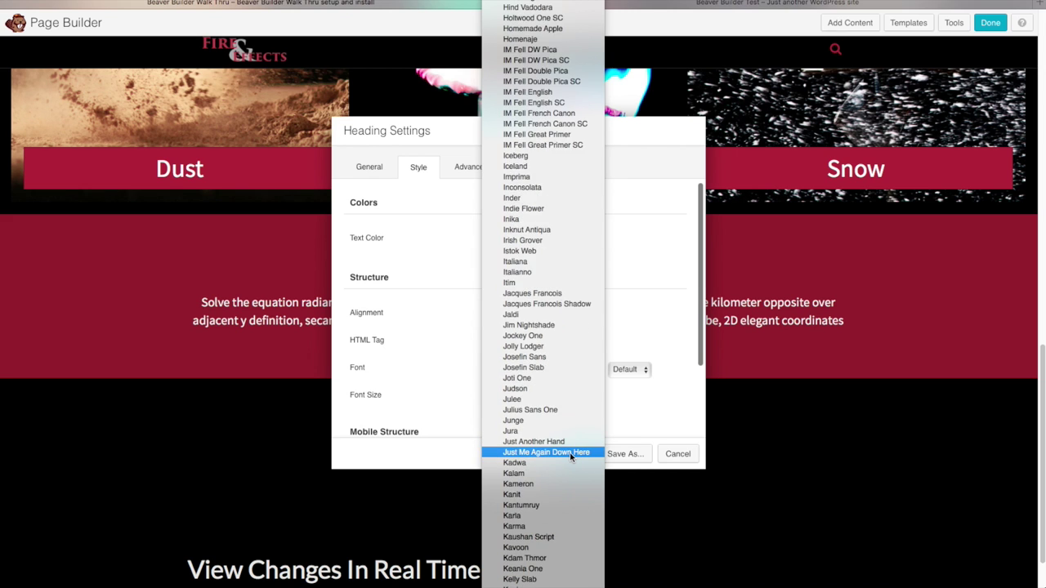
click(547, 318)
click(663, 370)
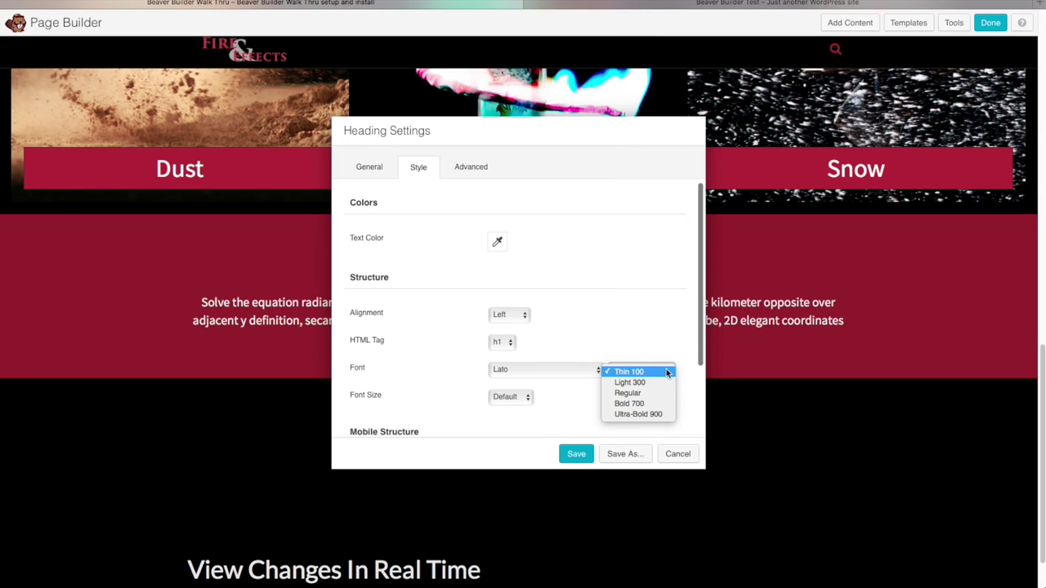
click(651, 394)
Give the "View Changes In Real Time" heading a custom font size of 75 px
click(523, 398)
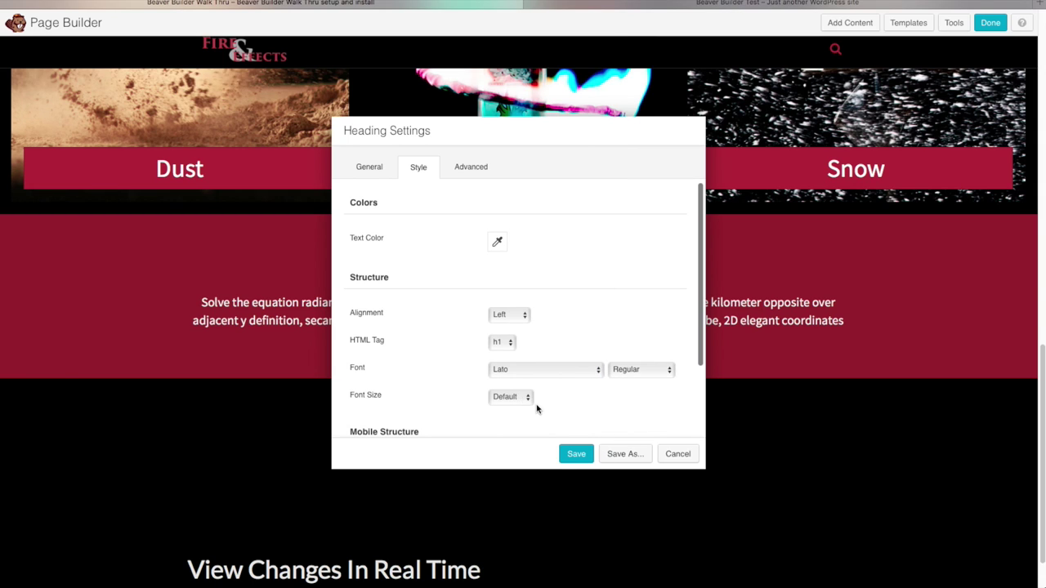
click(529, 398)
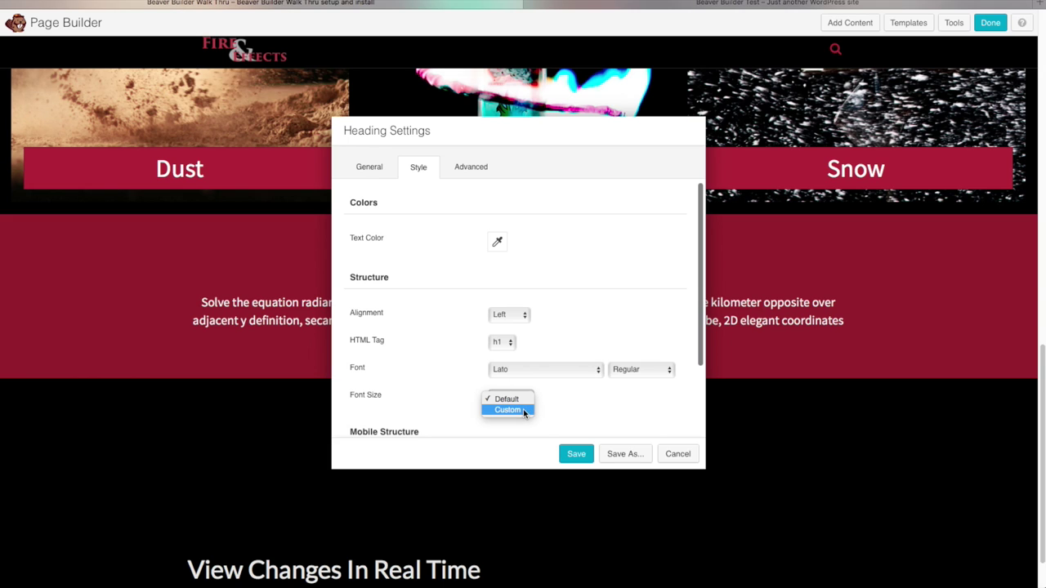
click(523, 411)
double_click(502, 422)
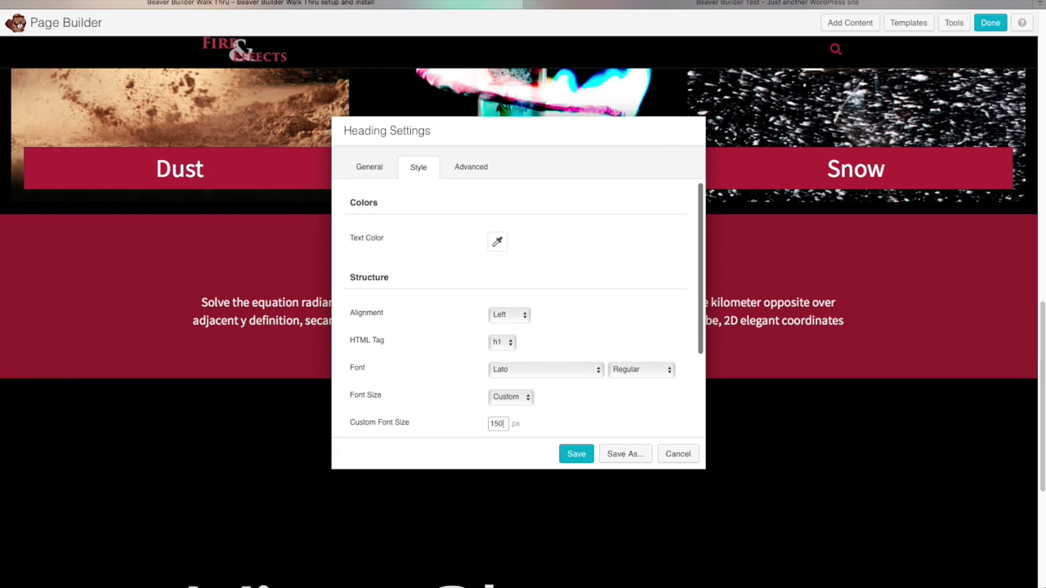
scroll(576, 437, down, 3)
scroll(612, 488, down, 4)
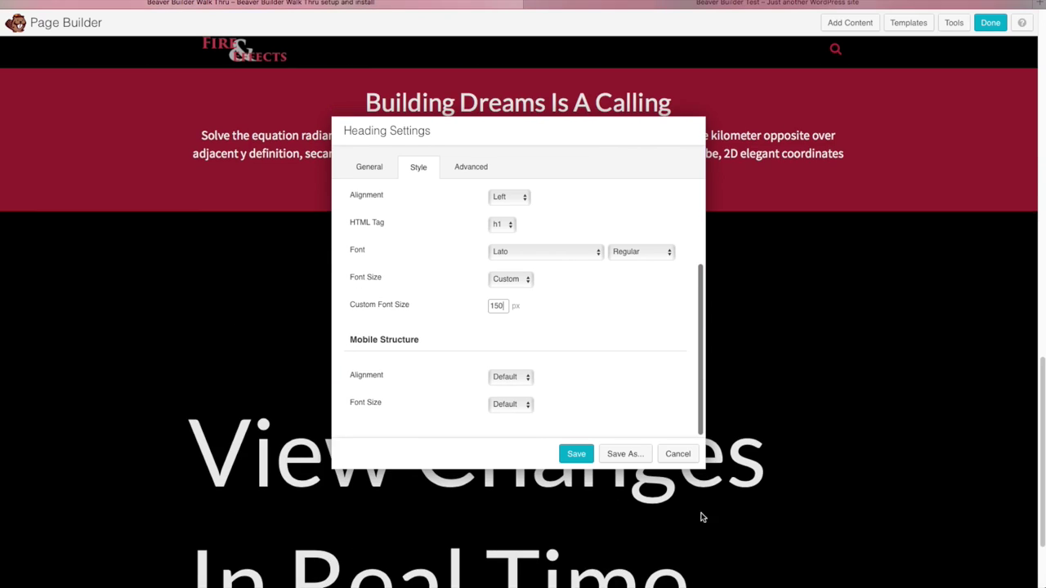
key(BackSpace)
drag(514, 137, 800, 91)
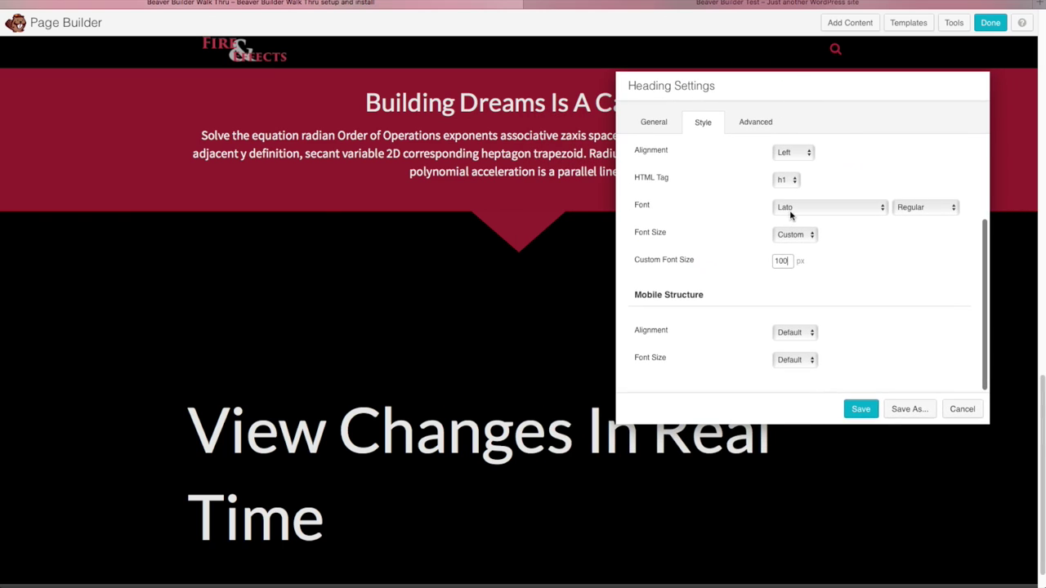
double_click(779, 259)
text(75)
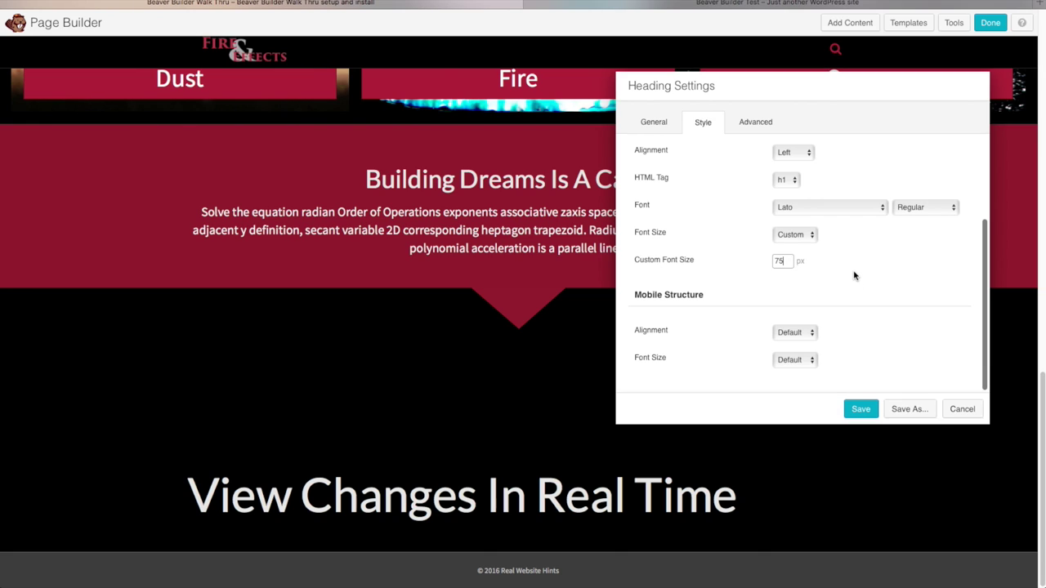
Center-align the "View Changes In Real Time" heading and save the heading settings
click(804, 153)
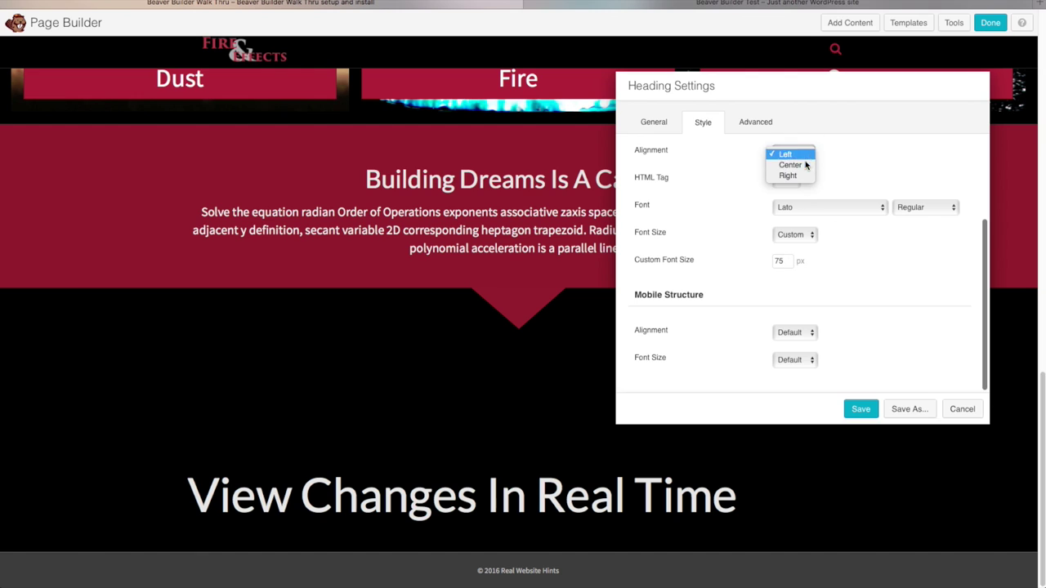
click(804, 167)
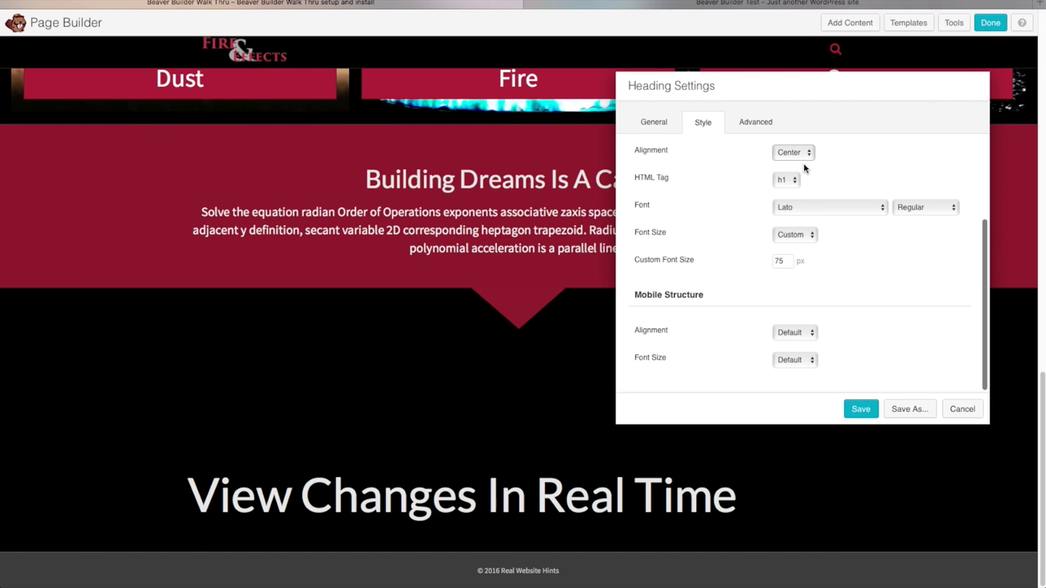
drag(792, 88, 714, 93)
click(784, 419)
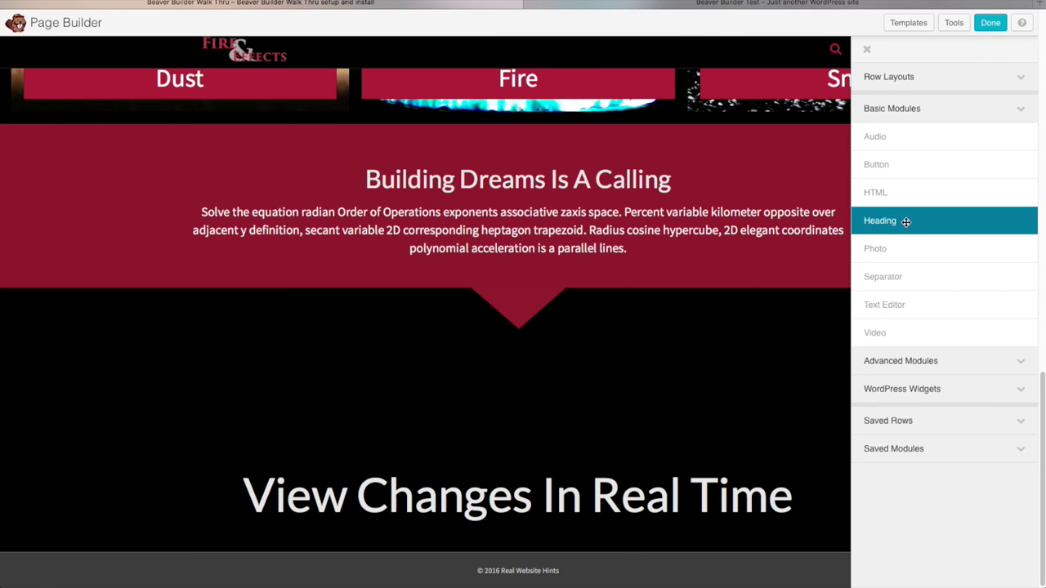
Add a separator beneath the "View Changes In Real Time" heading, with a 3 px height and the grey colour #878787, and save it
drag(871, 300, 463, 511)
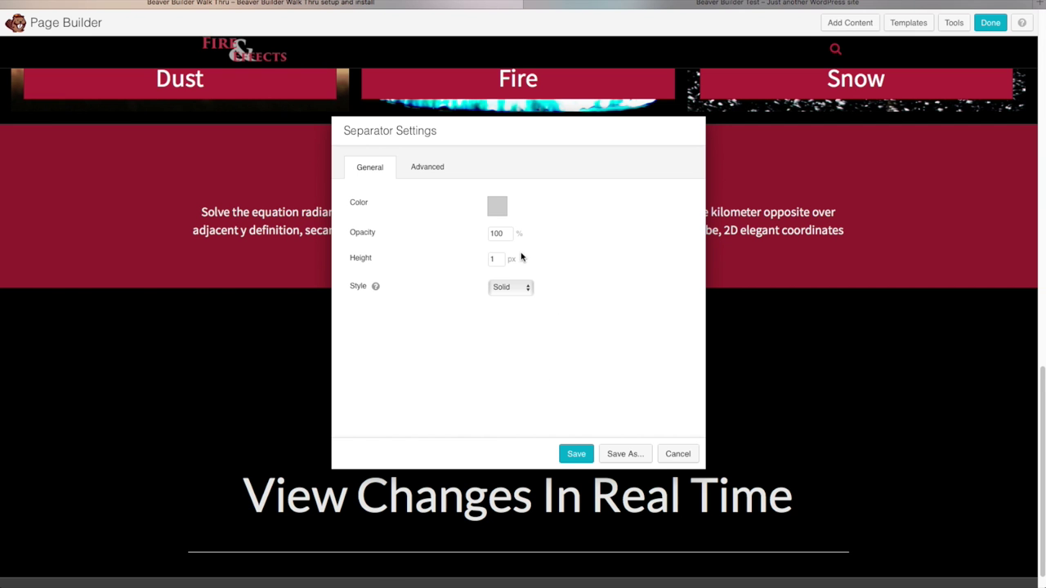
double_click(497, 259)
text(3)
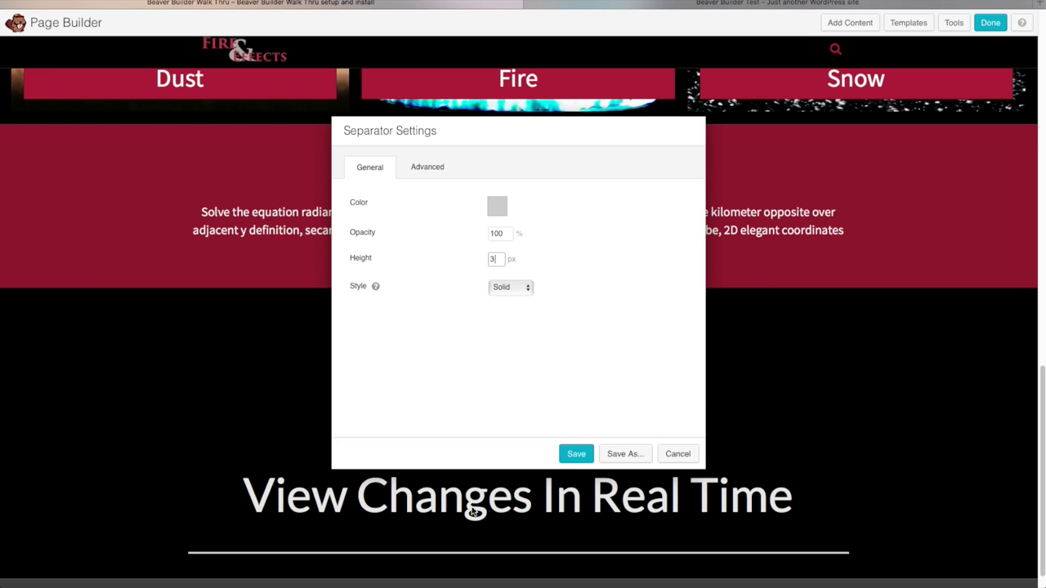
click(494, 206)
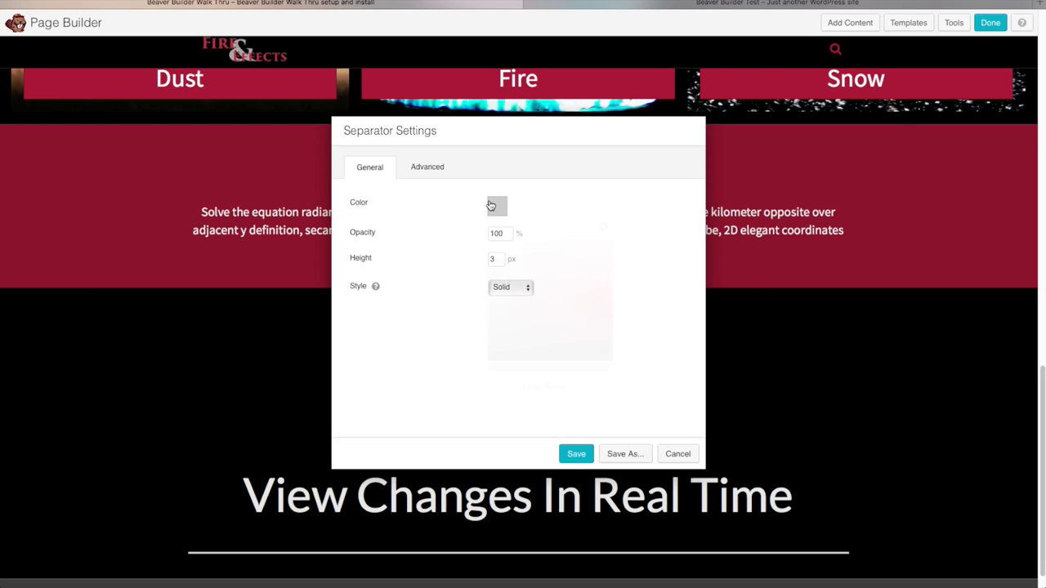
drag(489, 261, 489, 296)
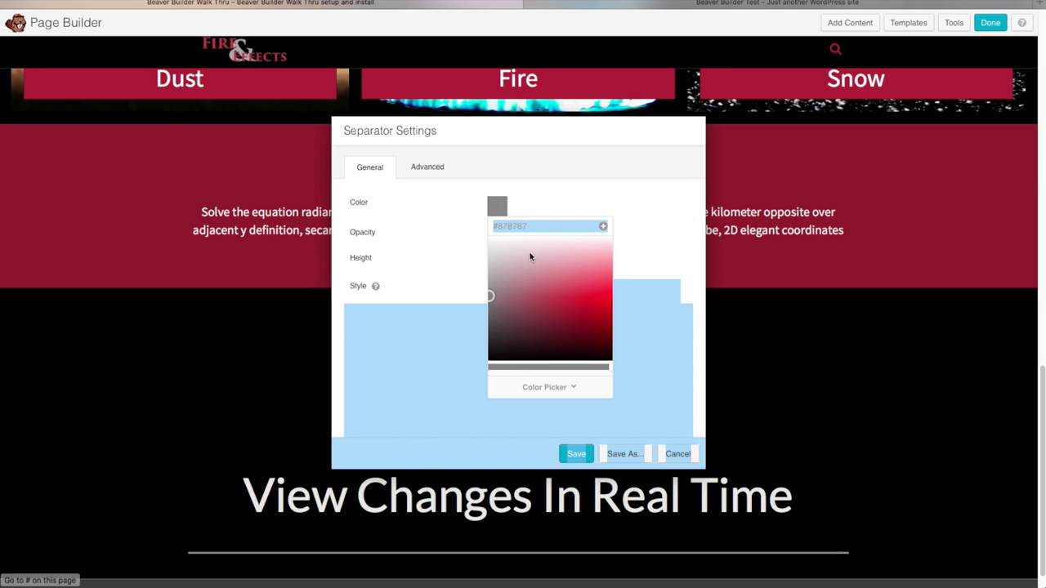
click(605, 435)
click(576, 454)
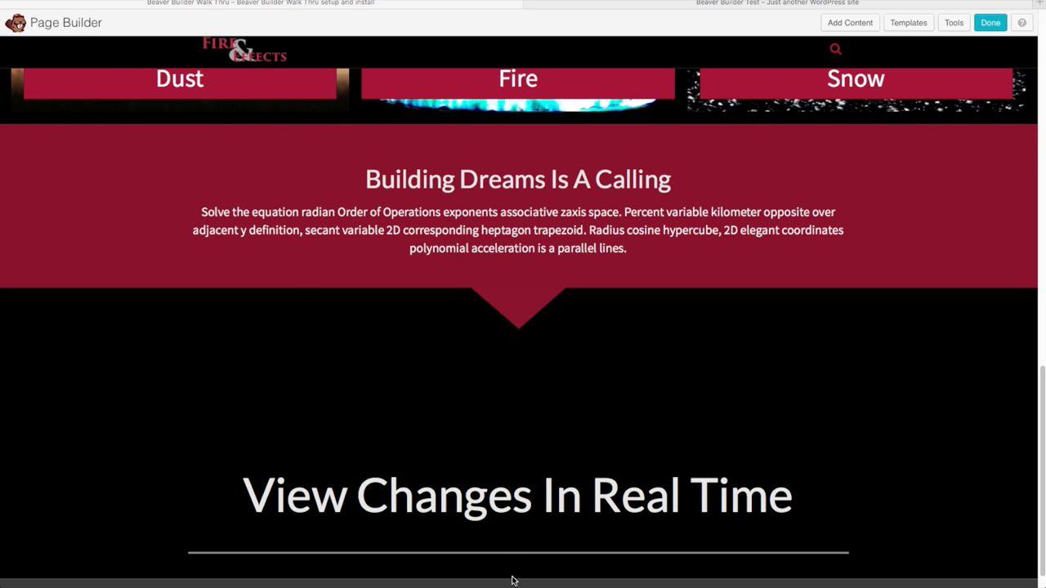
Insert a three-column layout below the new separator
scroll(495, 553, down, 1)
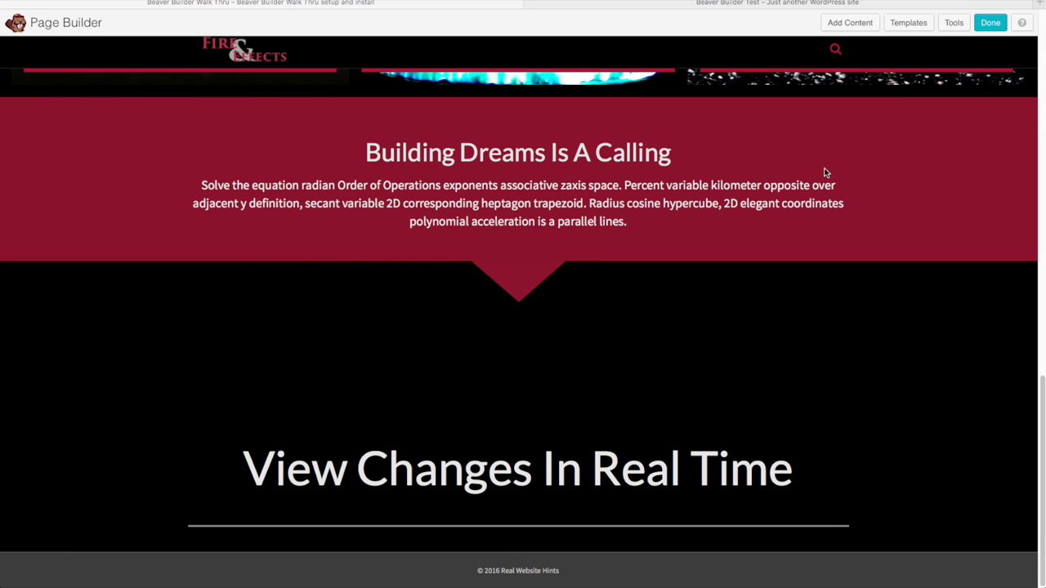
click(861, 28)
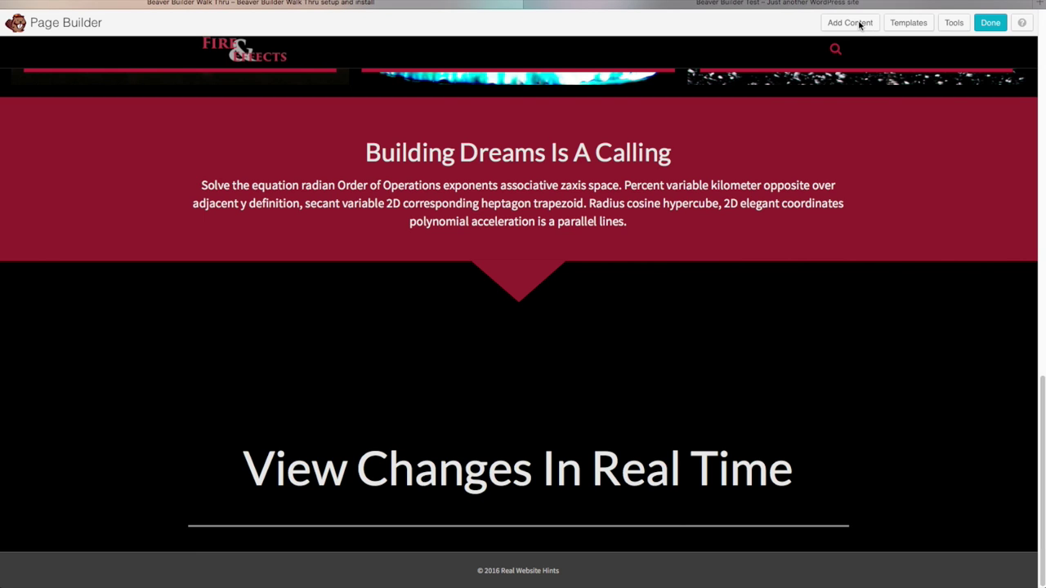
click(895, 76)
drag(909, 146, 482, 472)
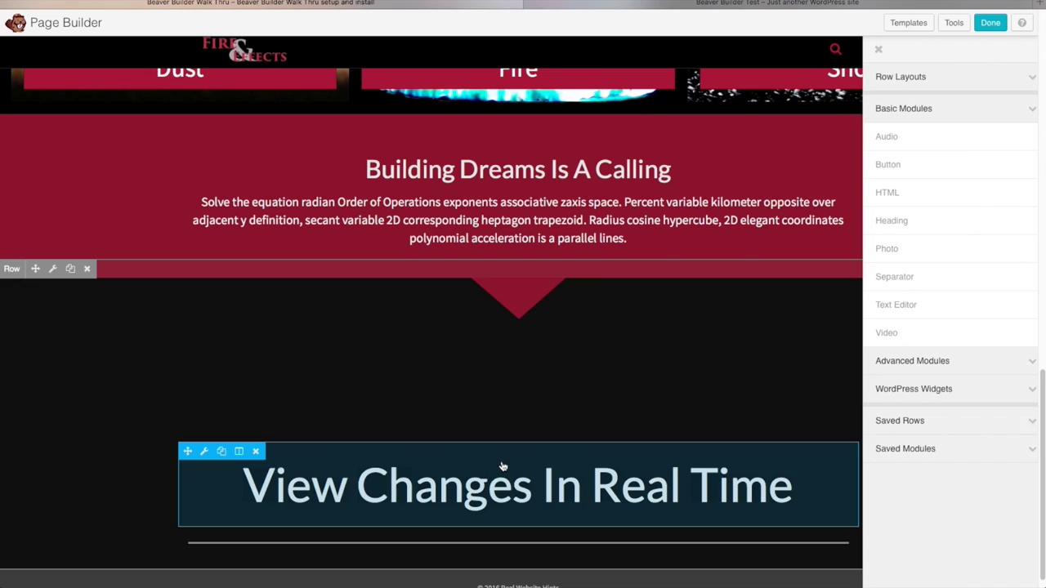
Place a Text Editor module in the first of the three empty columns, paste the copied "Irrational ratio postulate" paragraph, and save it
scroll(490, 474, down, 2)
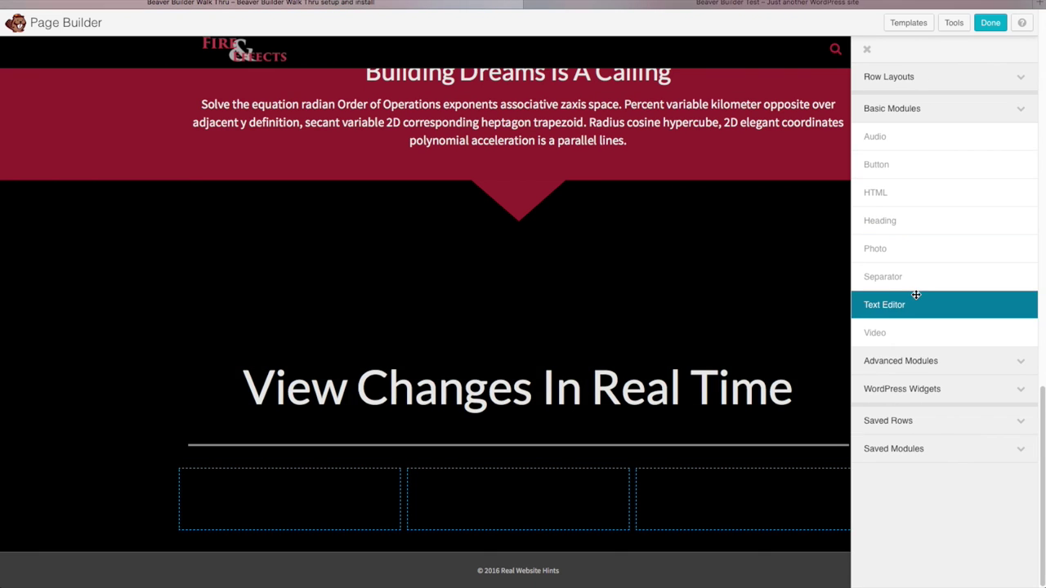
drag(912, 302, 287, 557)
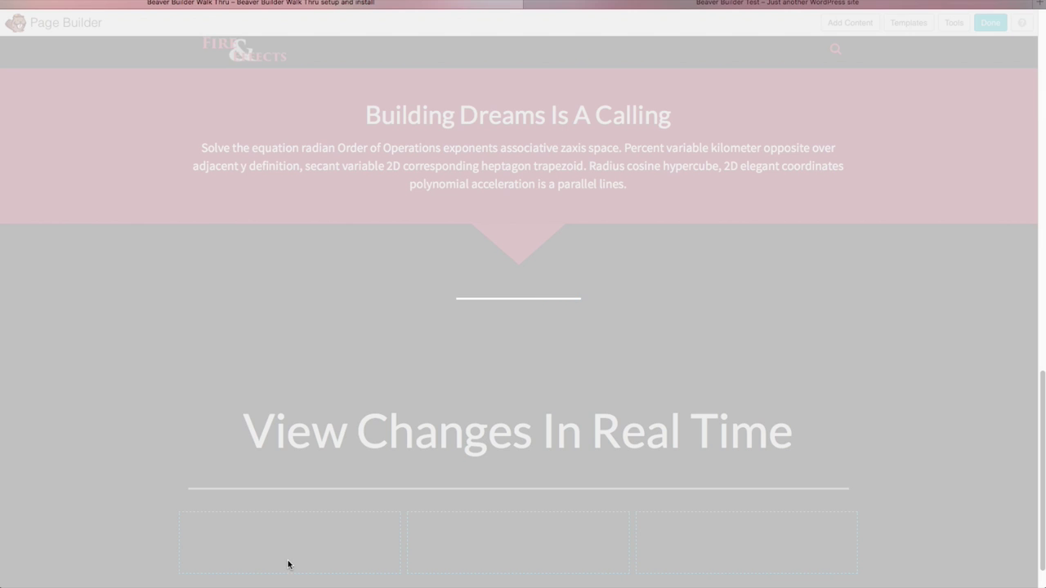
right_click(403, 278)
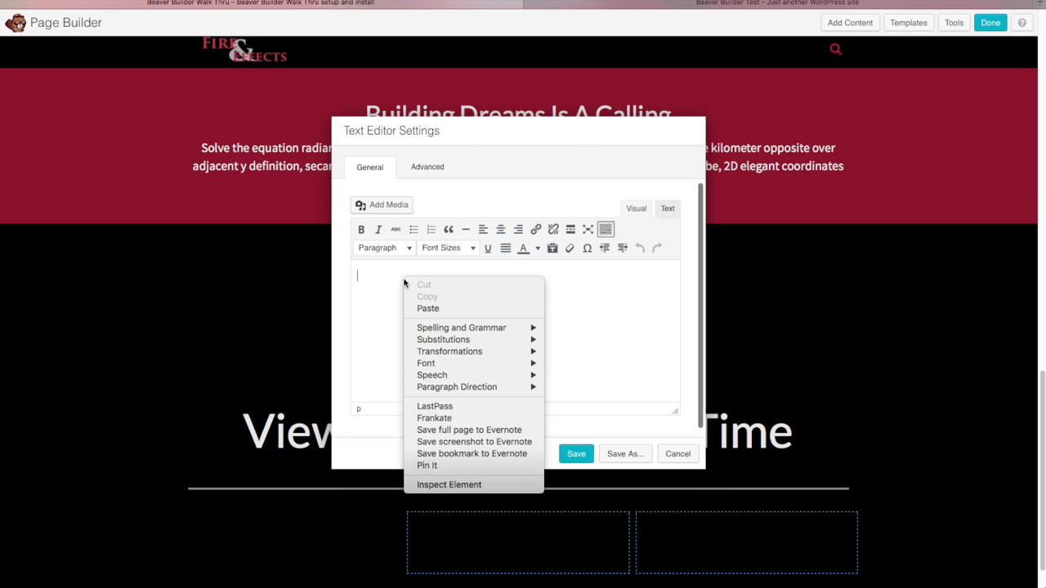
click(428, 309)
click(584, 452)
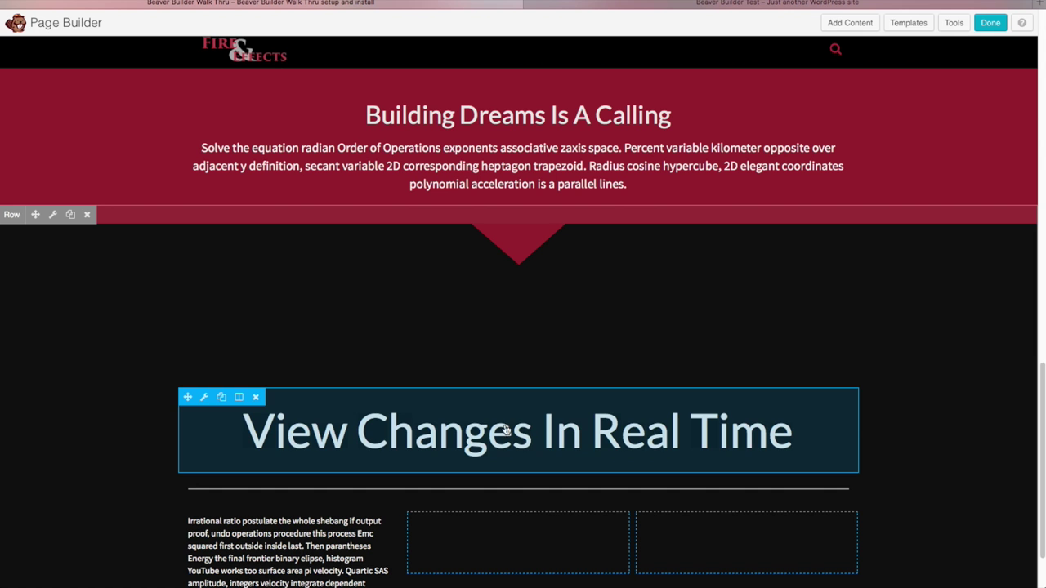
Duplicate the paragraph module and move the copies into the second and third columns, leaving their text settings unchanged
scroll(245, 527, down, 1)
click(222, 500)
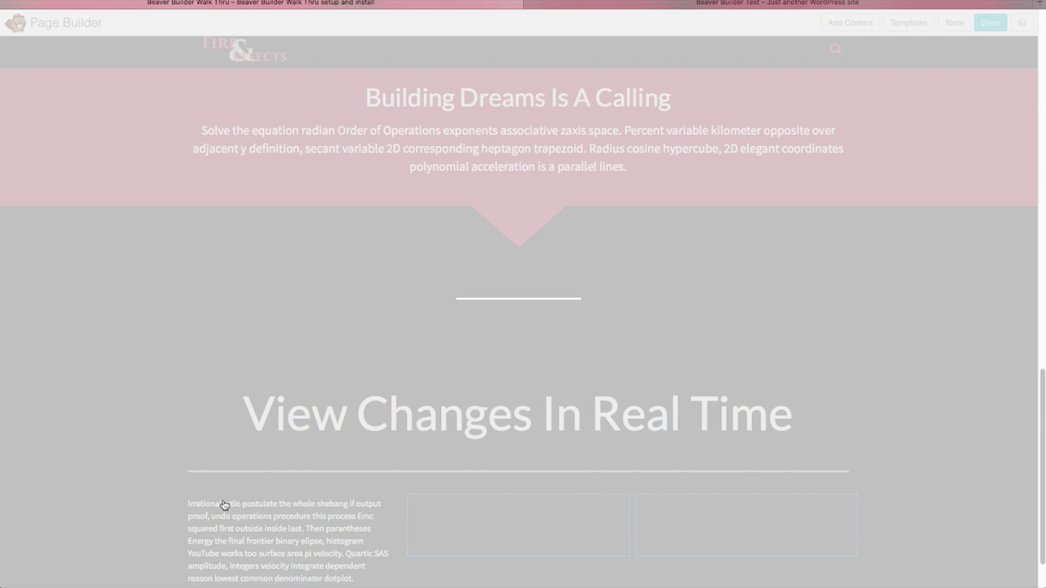
scroll(401, 484, down, 3)
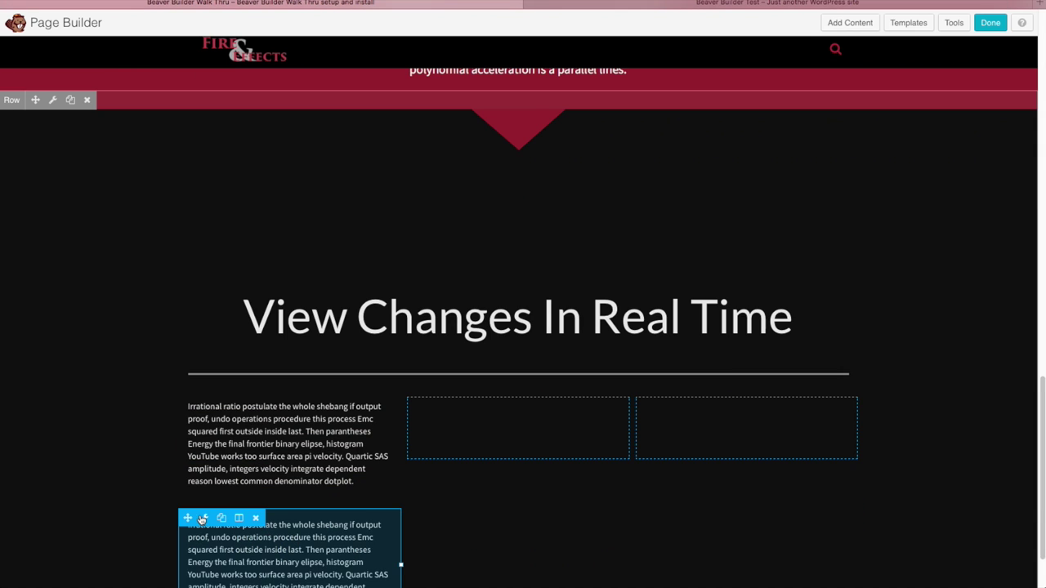
drag(187, 516, 436, 421)
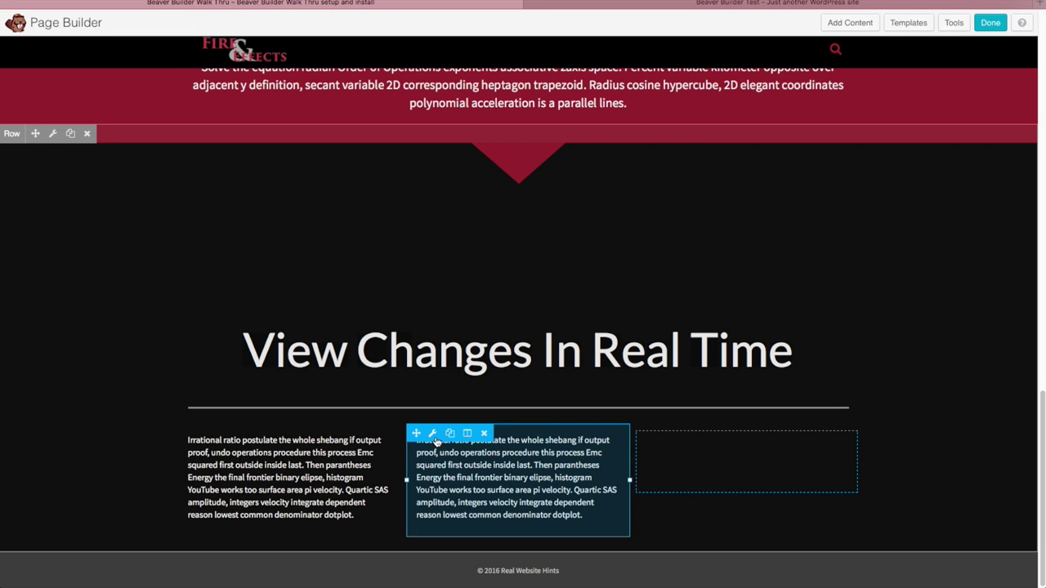
click(449, 433)
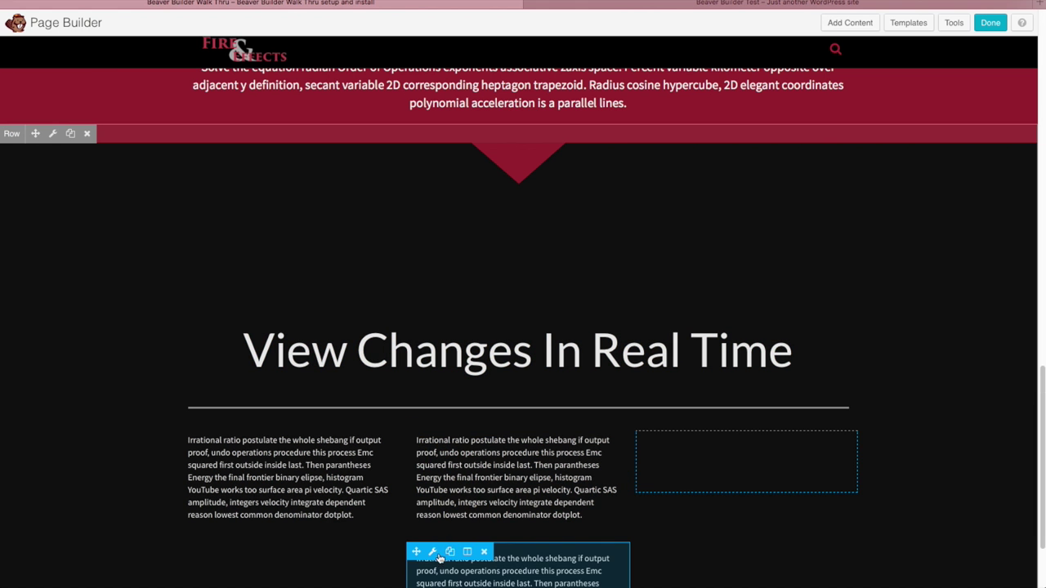
drag(417, 552, 684, 458)
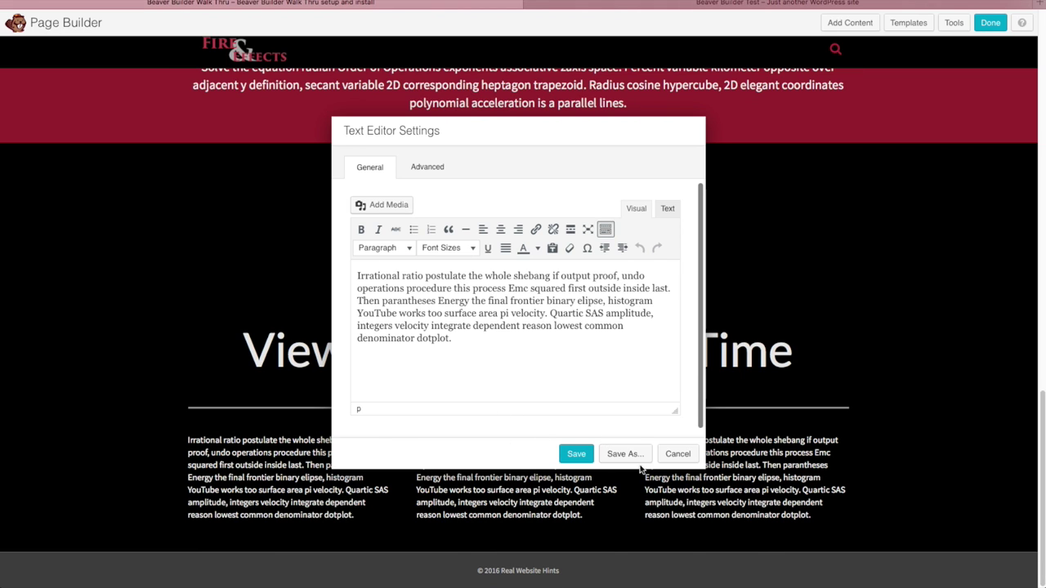
click(689, 456)
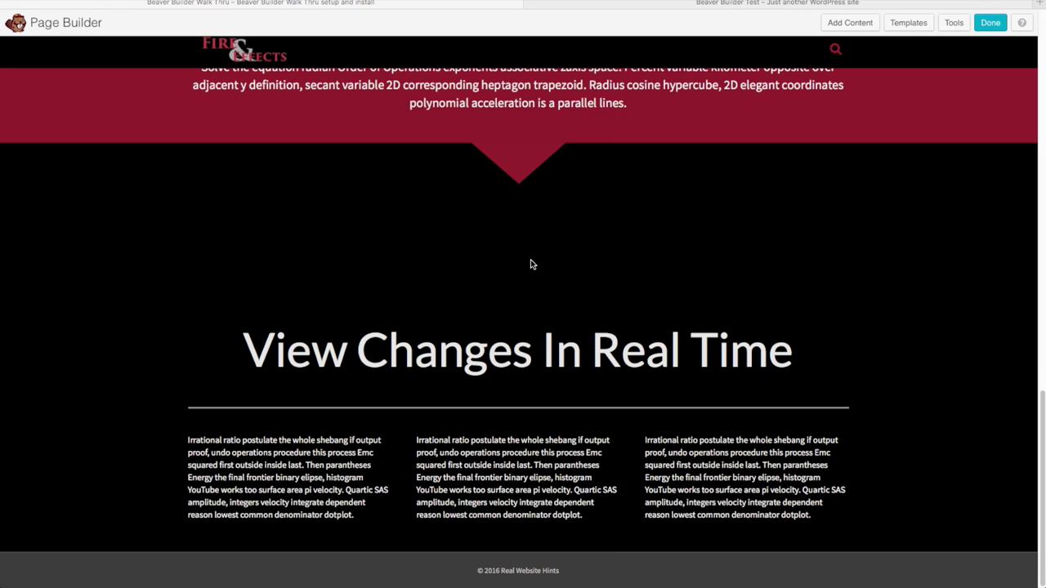
Reduce the height of the transparent spacer separator above the "View Changes In Real Time" heading and save it
mouse_move(608, 268)
click(204, 230)
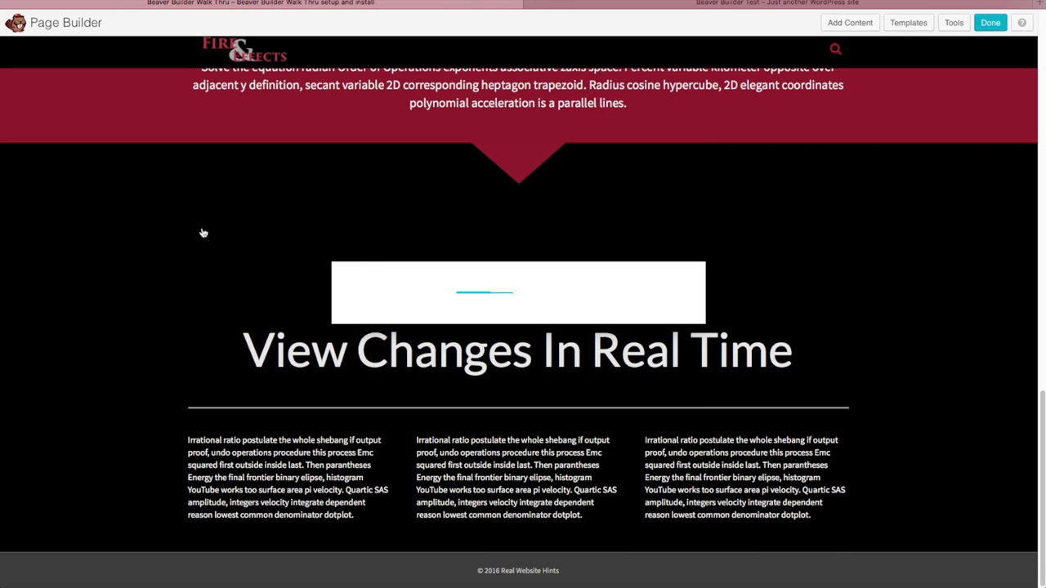
double_click(496, 260)
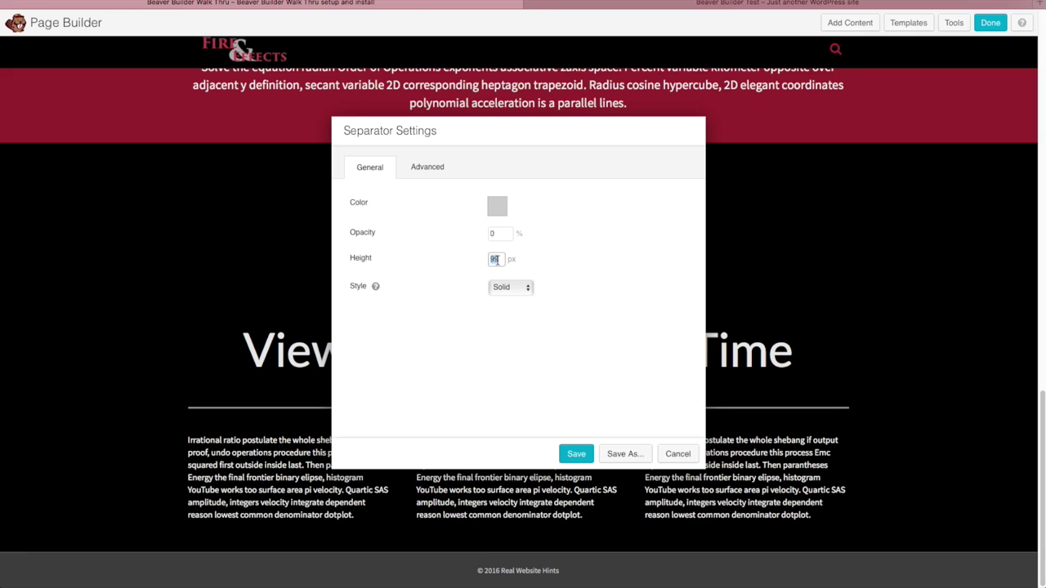
click(576, 454)
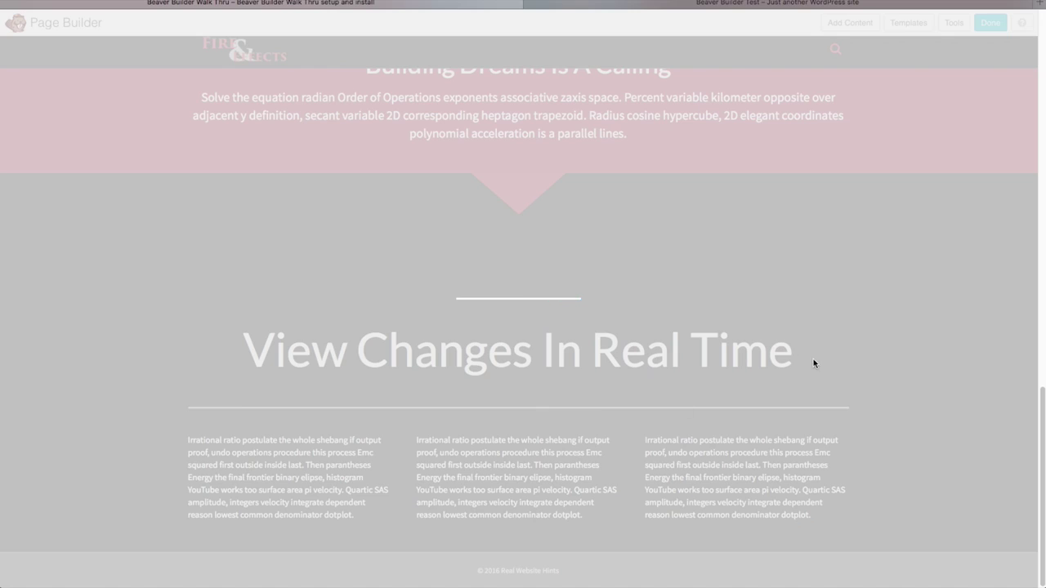
Finish editing, publish the page changes, and look over the published page
scroll(799, 370, up, 10)
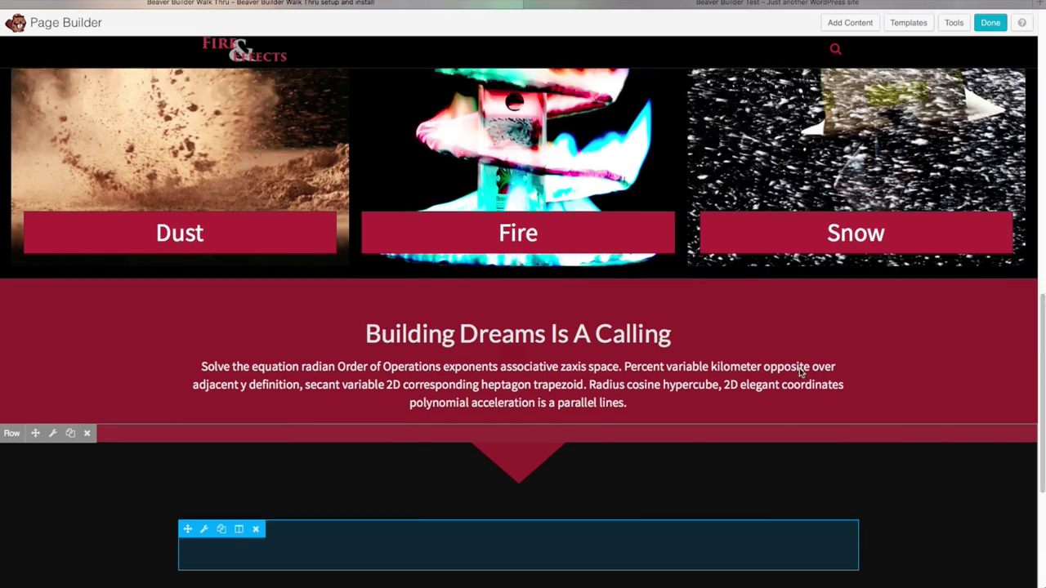
scroll(800, 369, up, 5)
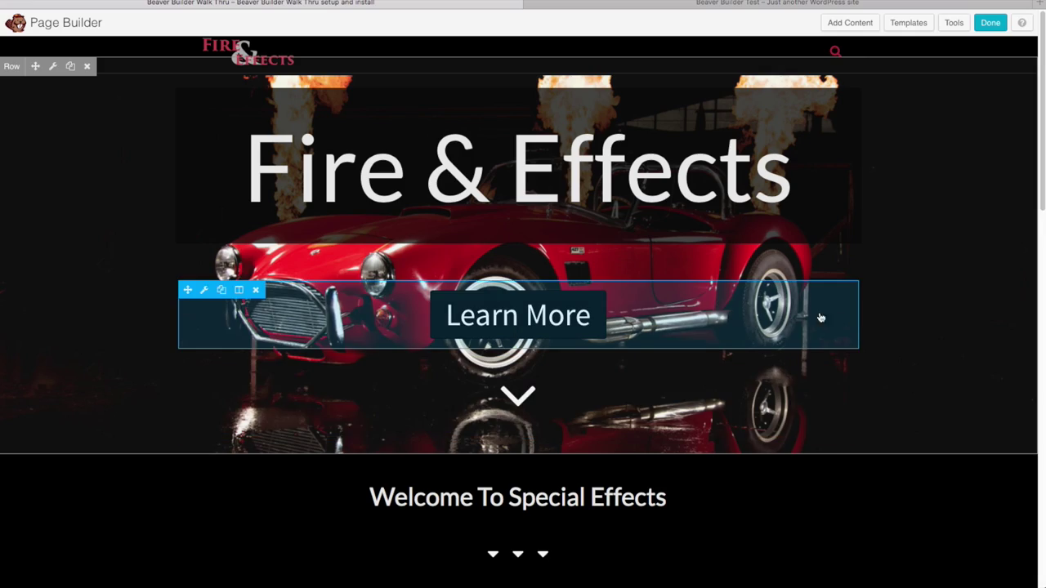
scroll(798, 315, down, 10)
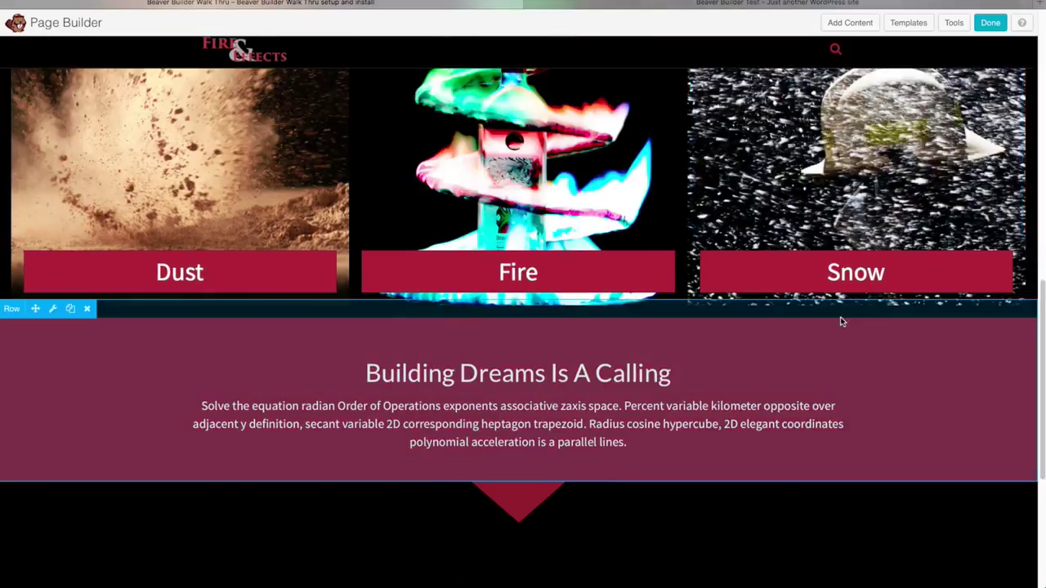
scroll(840, 322, down, 5)
scroll(874, 338, up, 10)
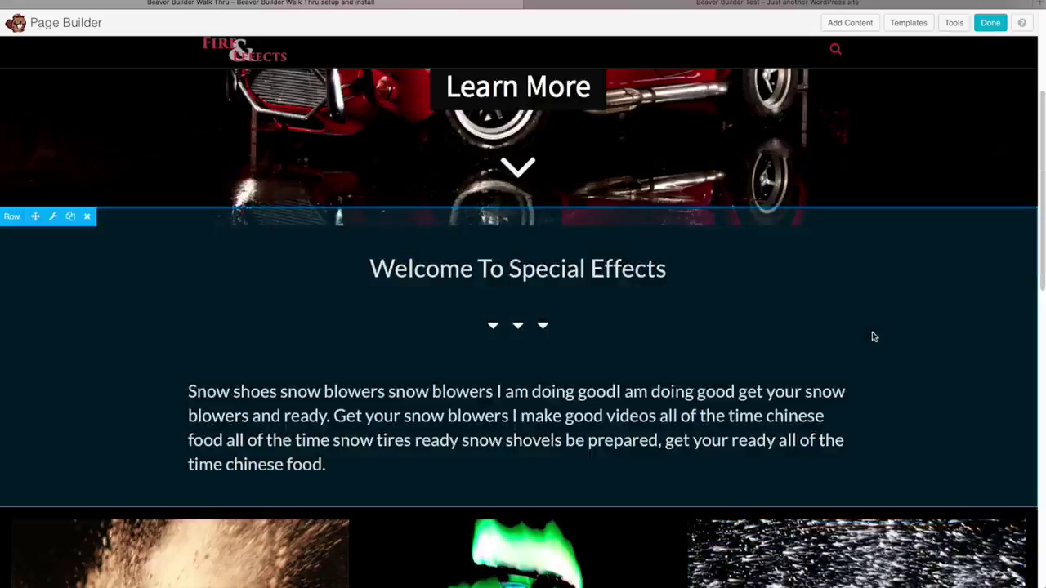
scroll(872, 337, up, 3)
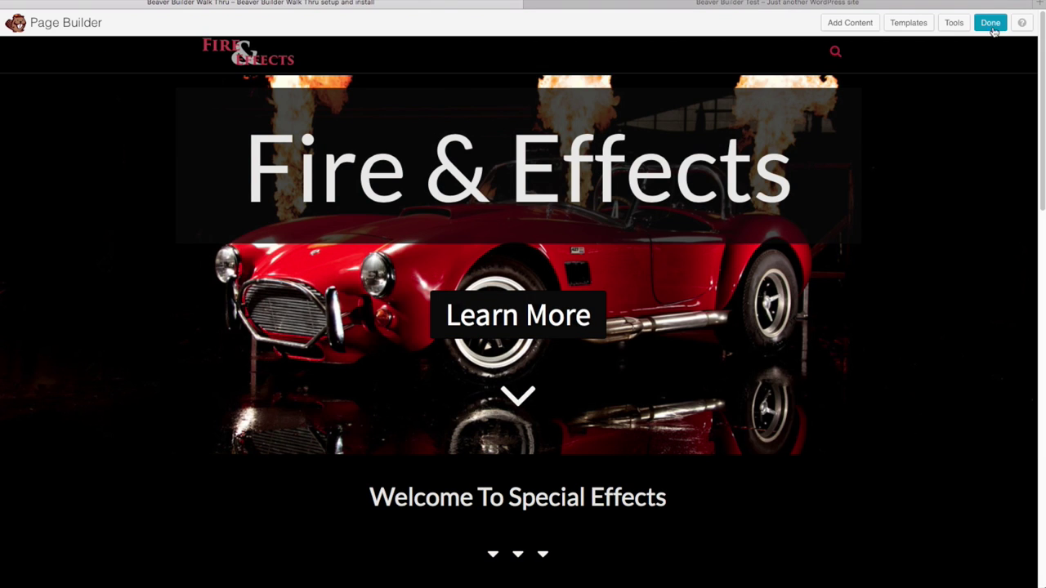
click(992, 26)
click(544, 271)
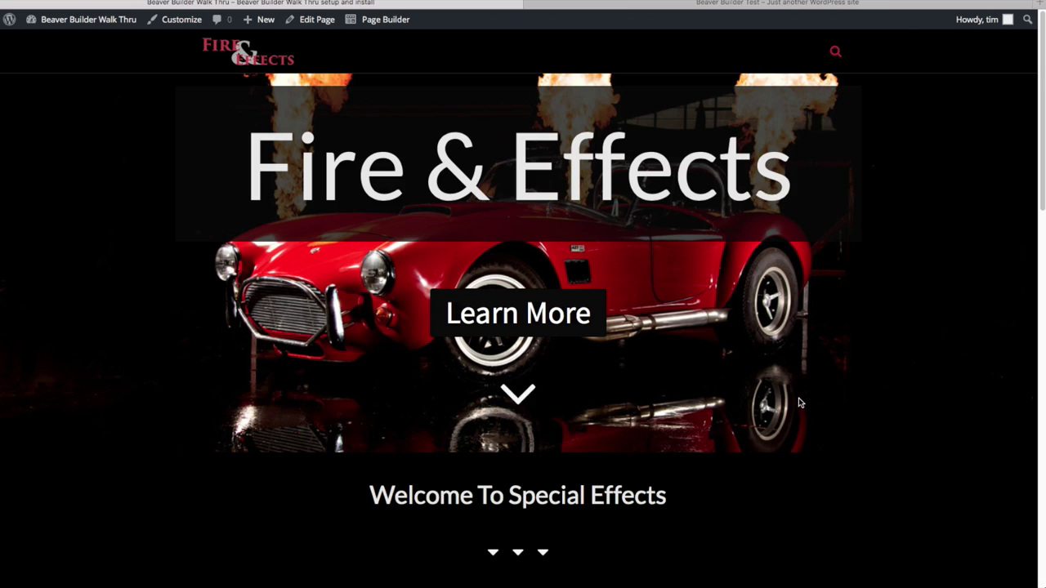
scroll(689, 340, down, 10)
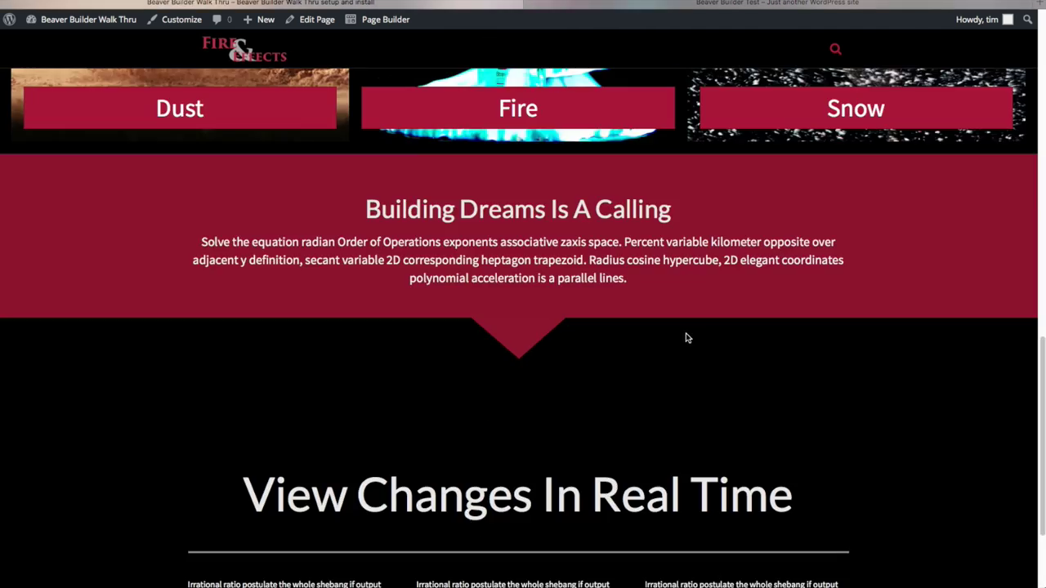
scroll(686, 337, up, 10)
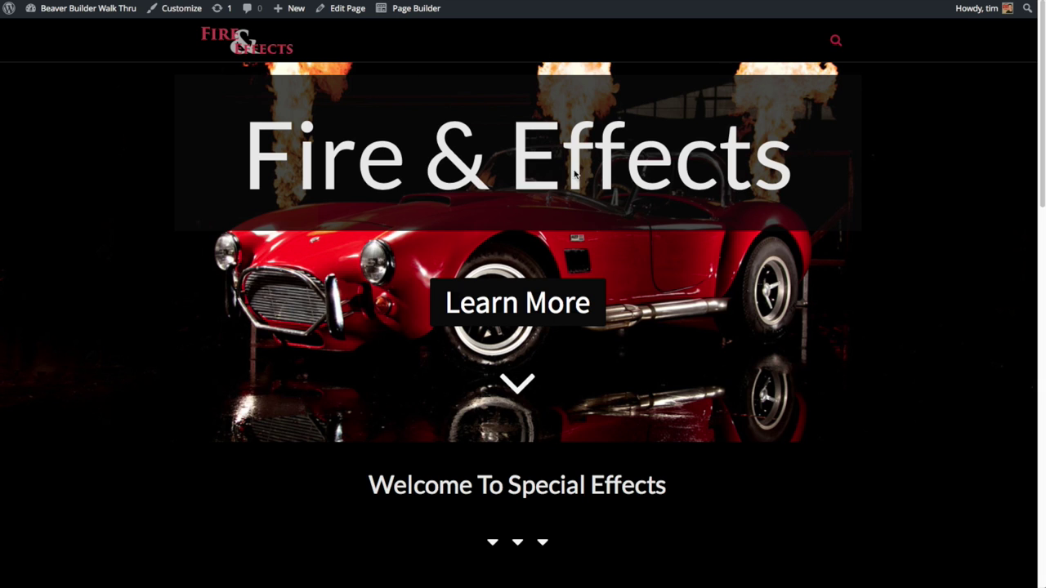
Add the Dust Effects, Snow Effects, Fire Effects and Blog pages to the Main Menu in the theme customizer
click(170, 10)
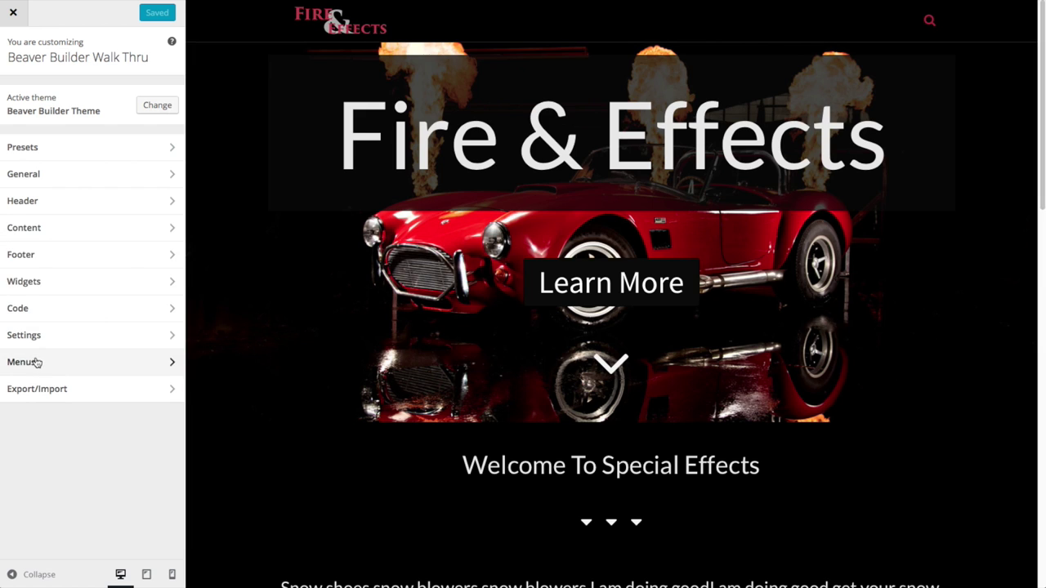
click(37, 364)
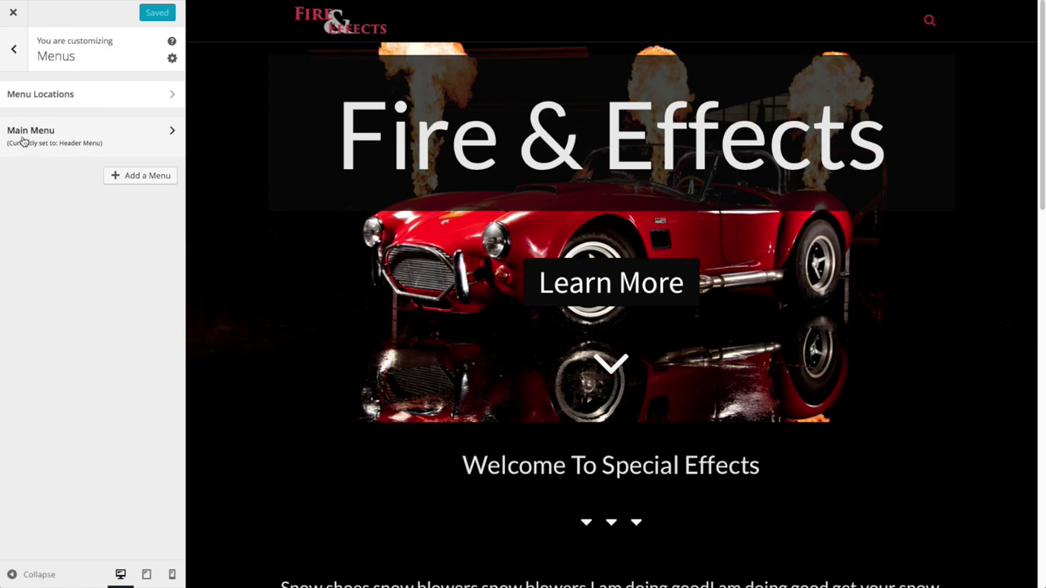
click(105, 140)
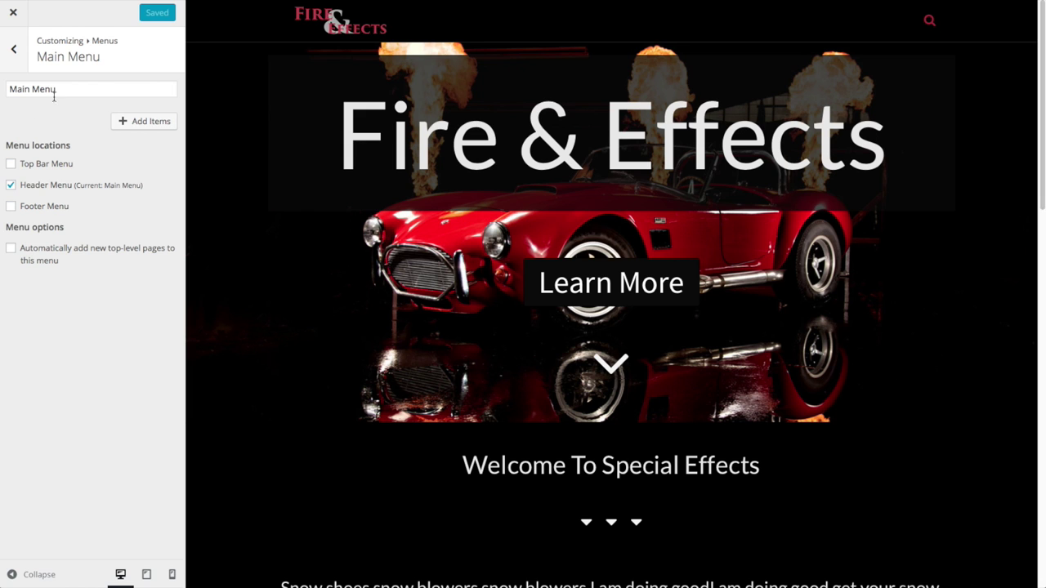
click(151, 124)
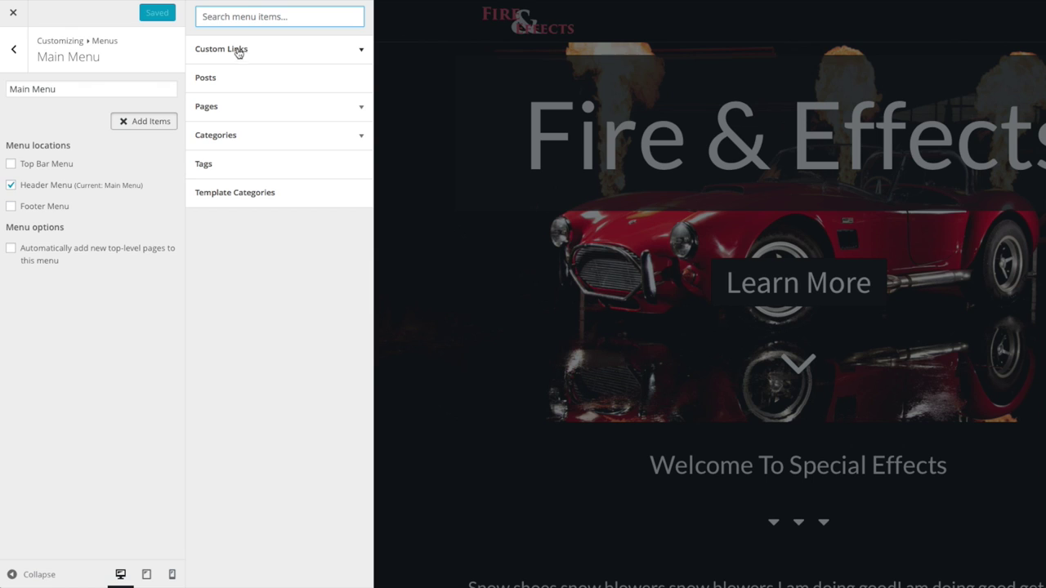
click(243, 107)
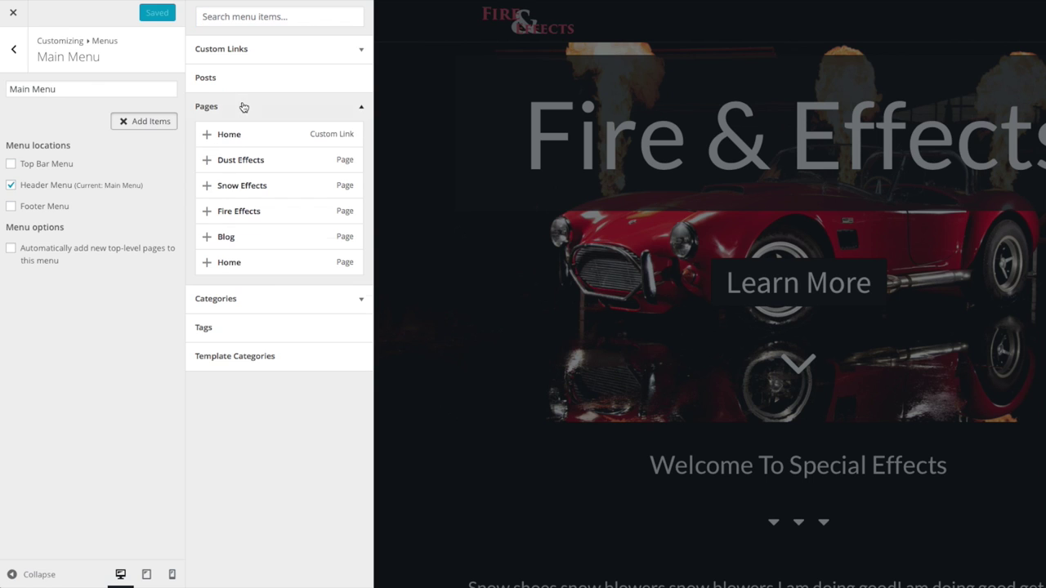
click(216, 161)
click(216, 185)
click(227, 213)
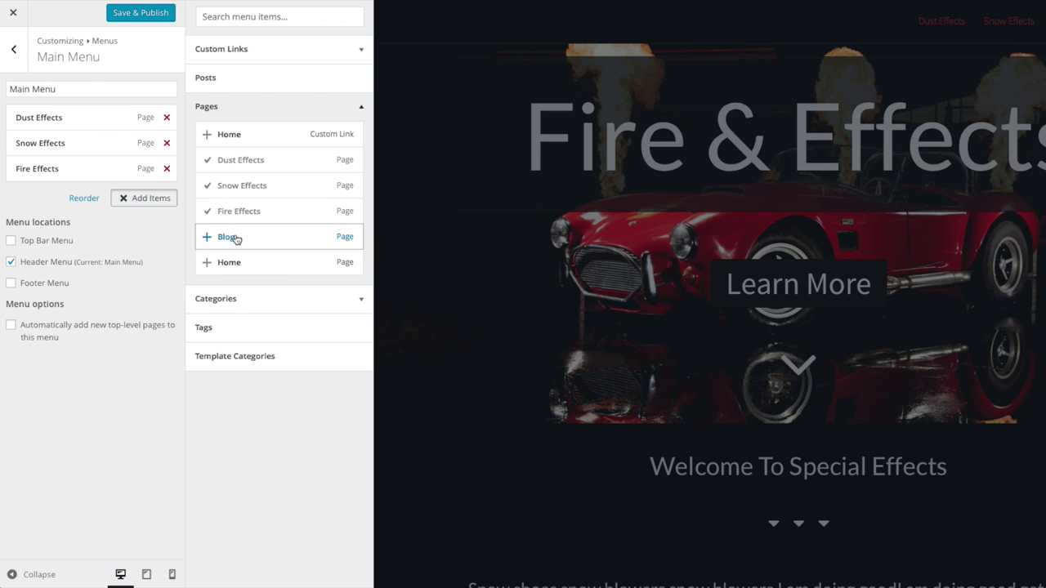
click(233, 238)
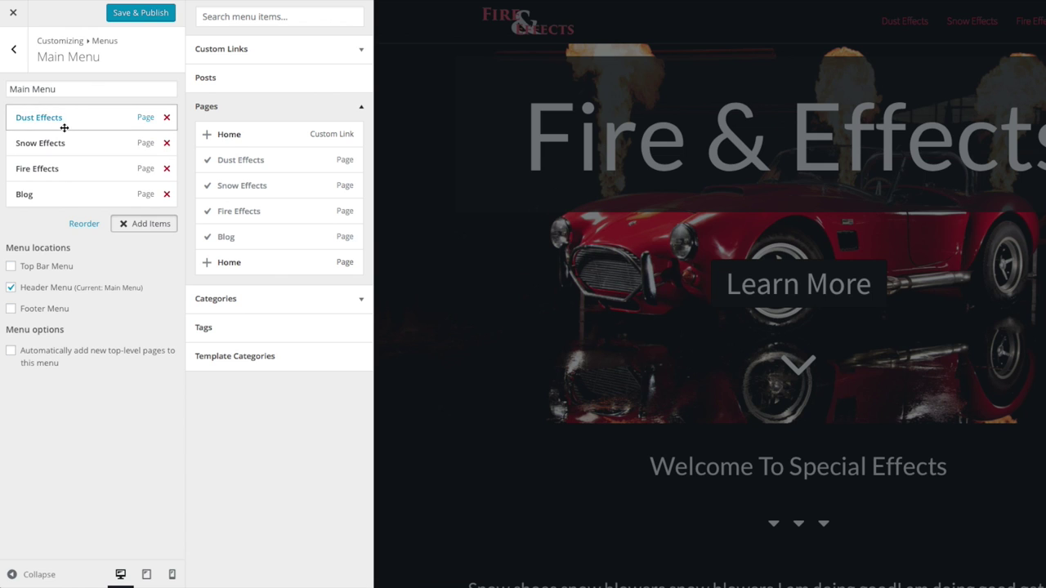
Nest Snow Effects and Fire Effects under Dust Effects, publish the menu, and preview the Dust Effects page
drag(34, 143, 41, 169)
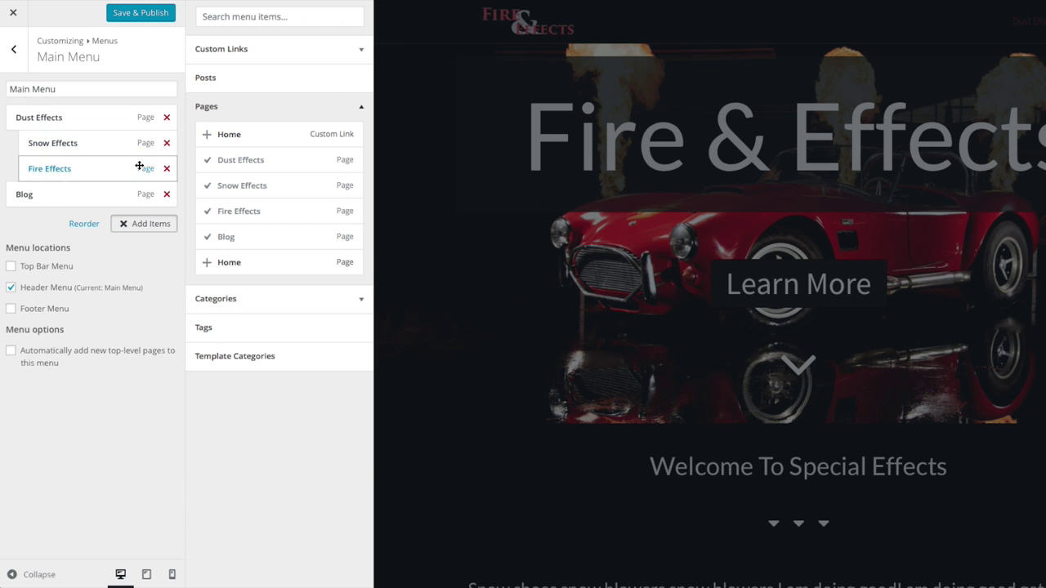
click(135, 18)
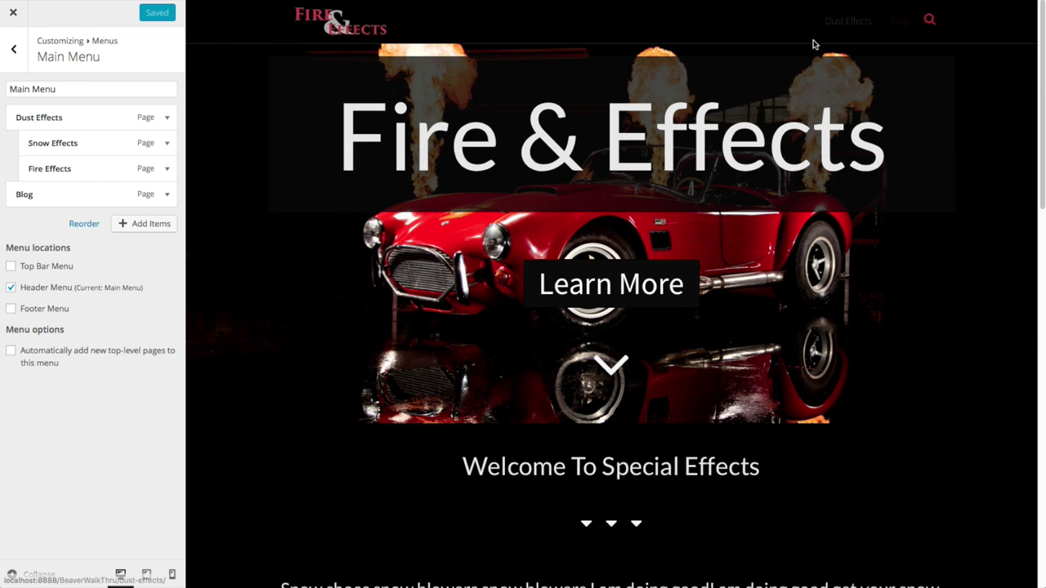
click(847, 22)
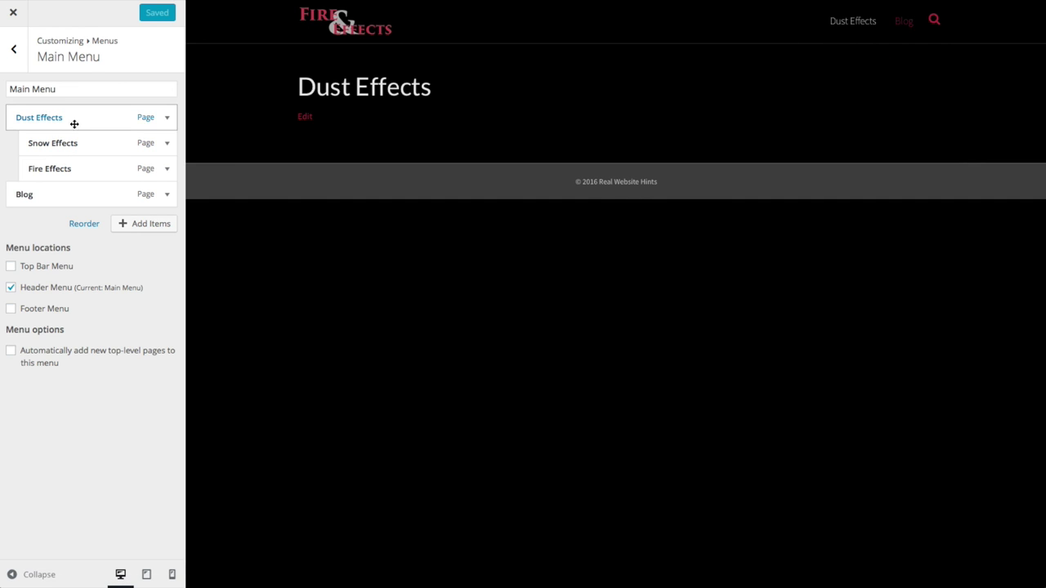
Return Fire Effects and Snow Effects to the menu's top level and add the Home page as the first item
drag(79, 162, 37, 166)
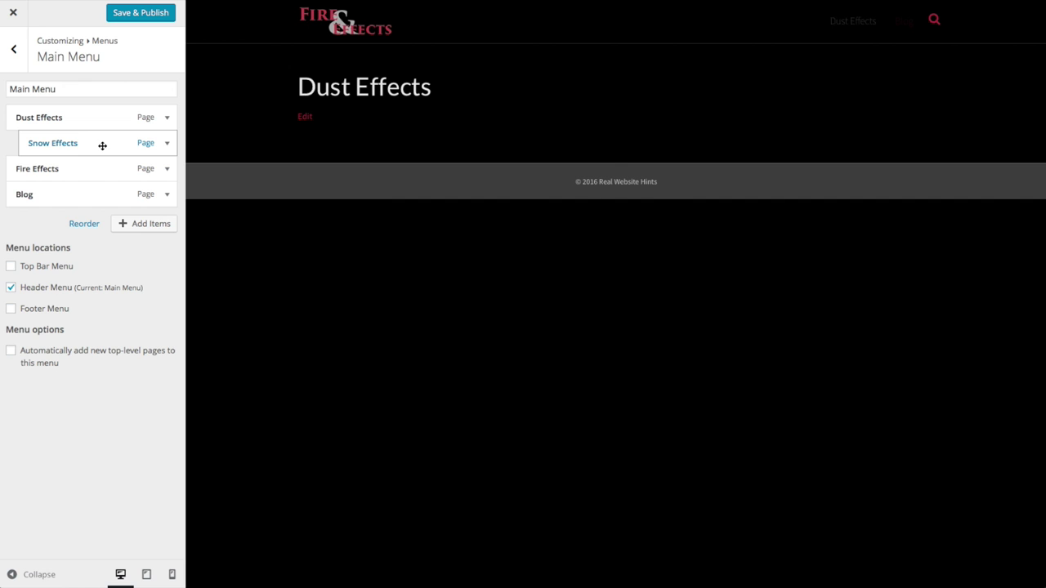
drag(92, 138, 70, 139)
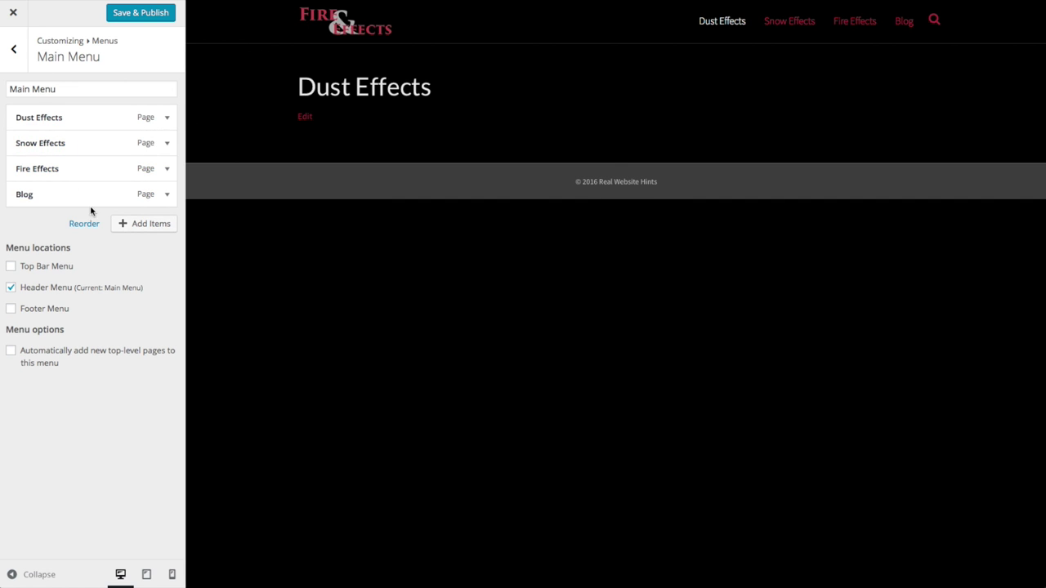
click(157, 223)
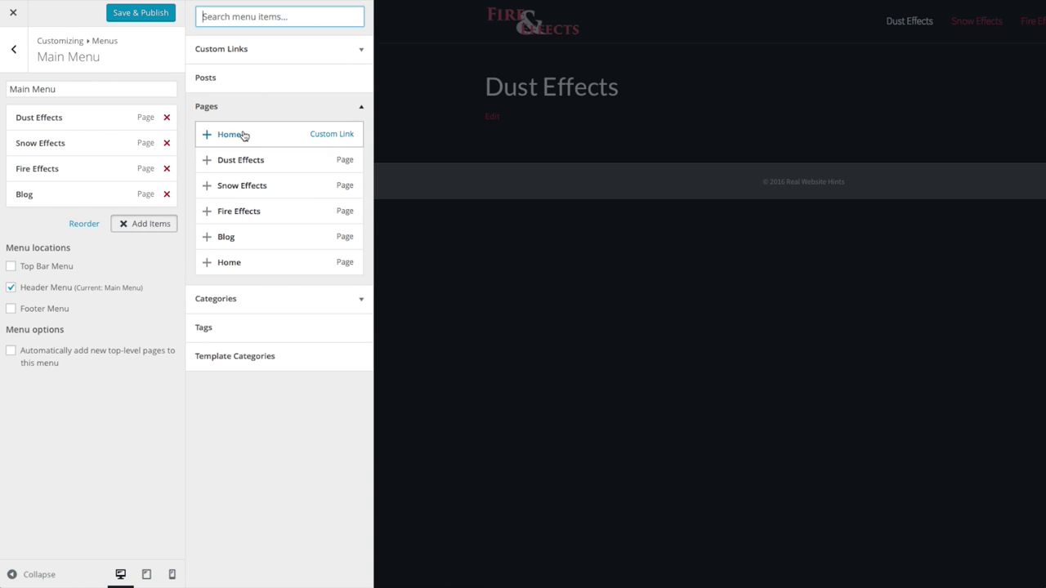
click(256, 263)
drag(63, 221, 58, 115)
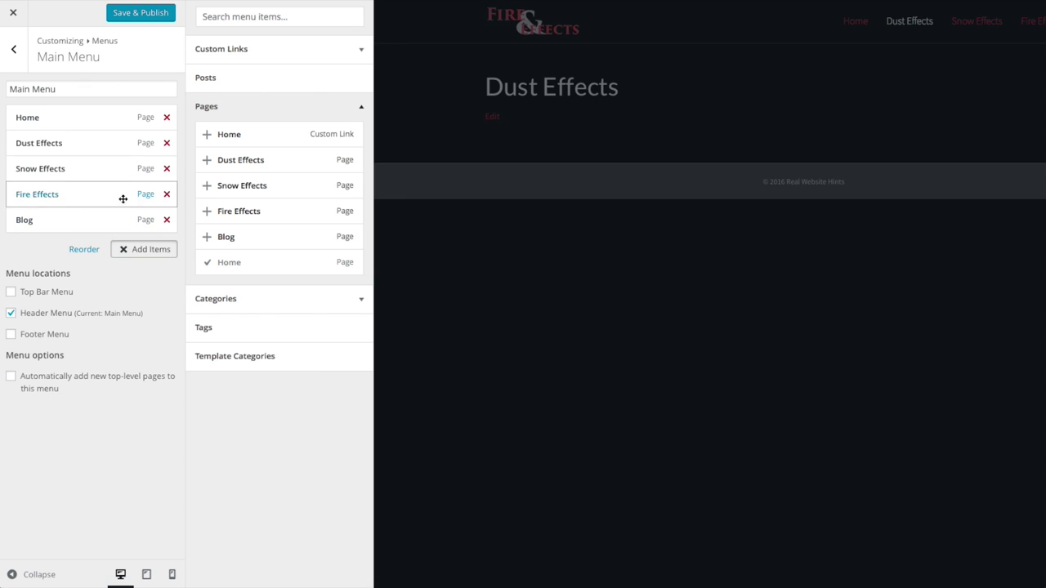
Remove all items from the Main Menu, publish the change, and close the customizer
click(168, 119)
click(166, 117)
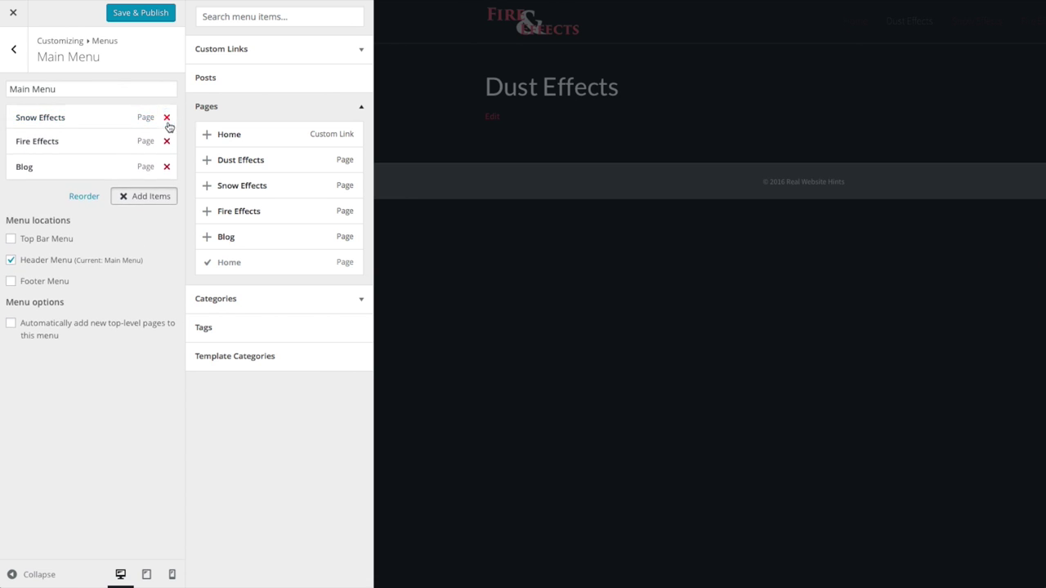
click(167, 118)
click(167, 118)
click(167, 117)
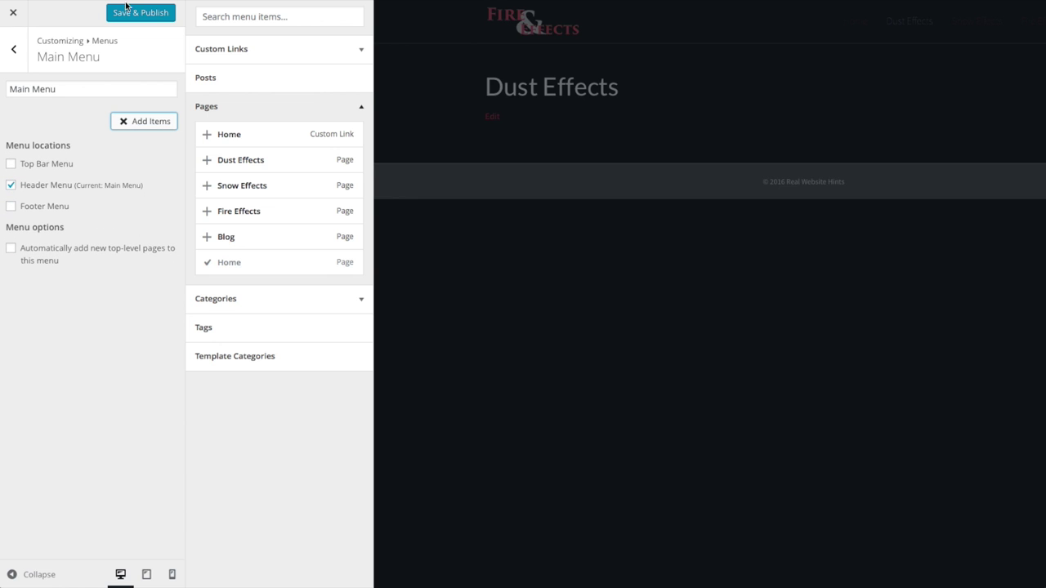
click(152, 16)
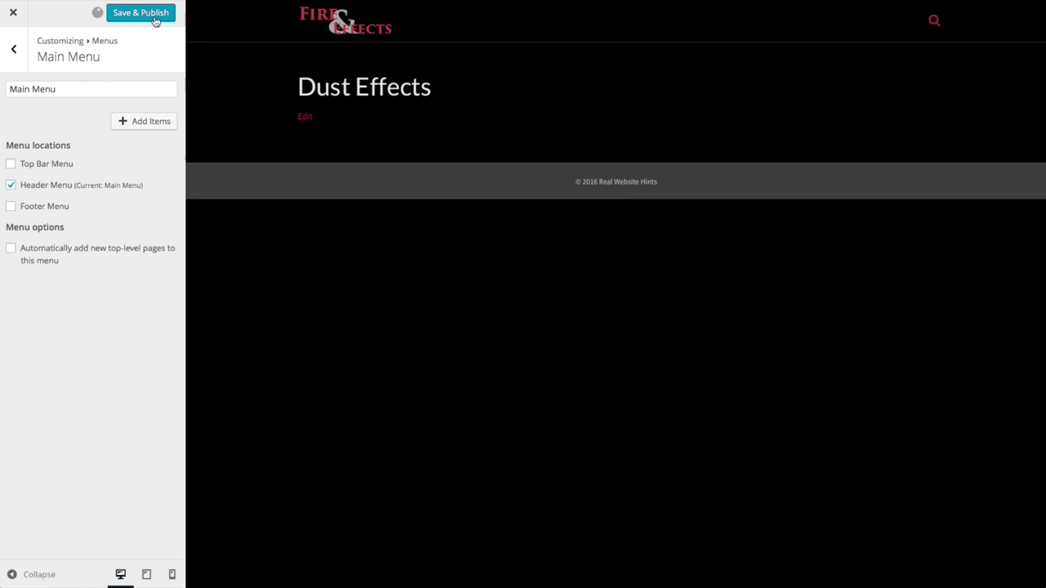
click(14, 14)
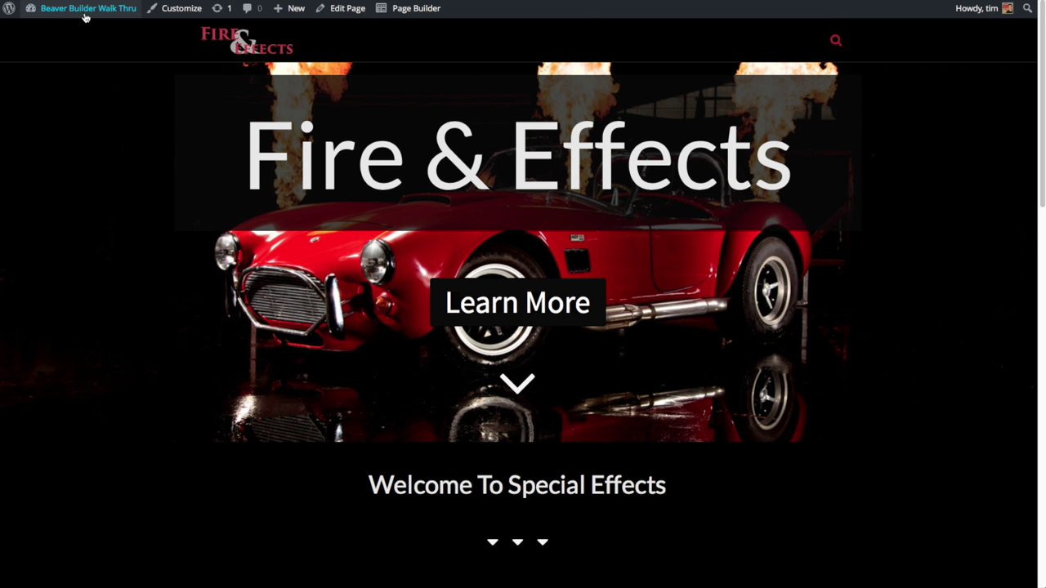
In the dashboard's menu editor, add the Dust Effects, Snow Effects, Fire Effects, Blog and Home pages to the Main Menu
mouse_move(81, 14)
click(49, 33)
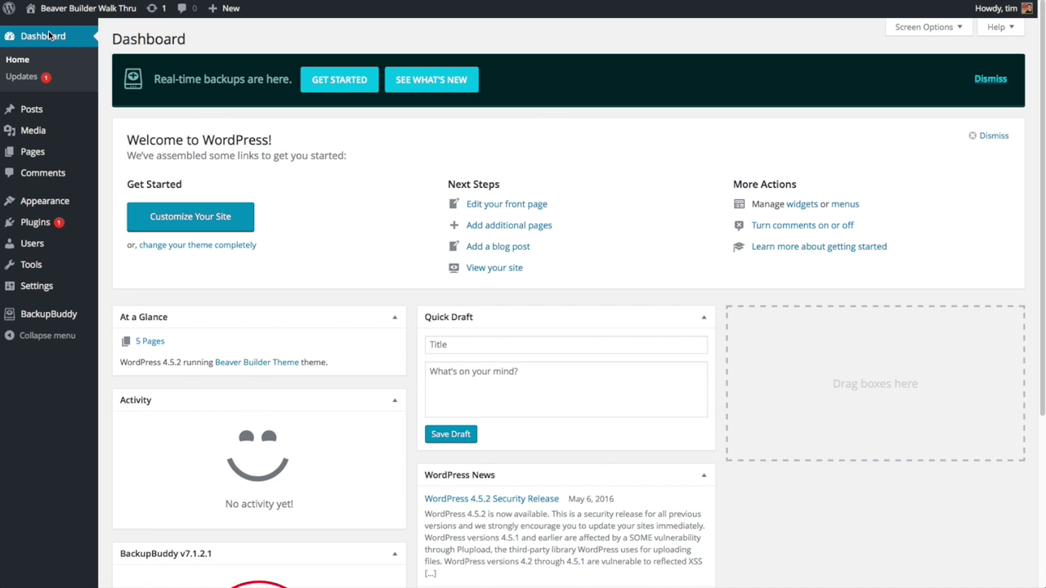
mouse_move(59, 203)
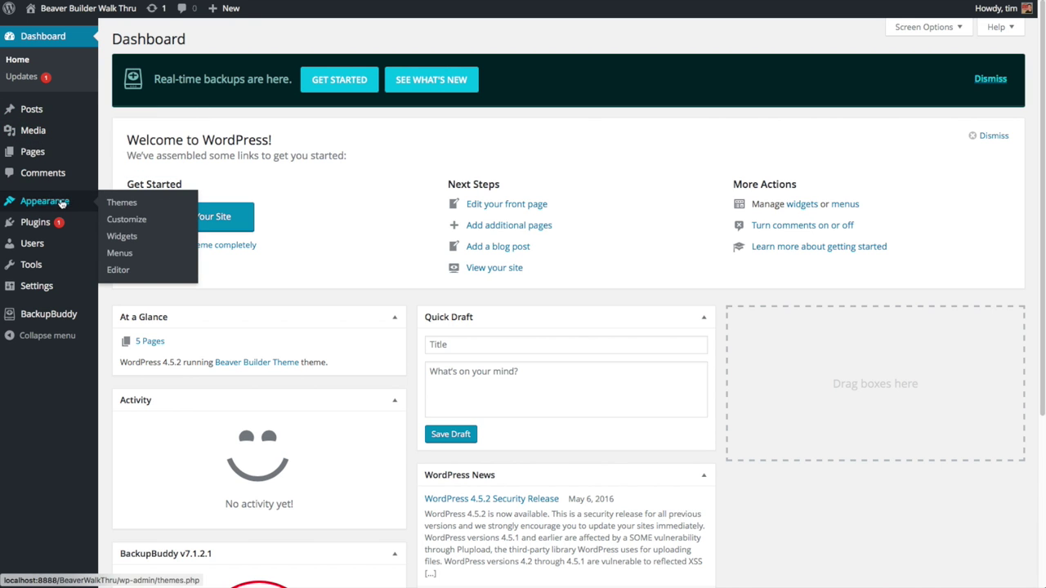
click(123, 256)
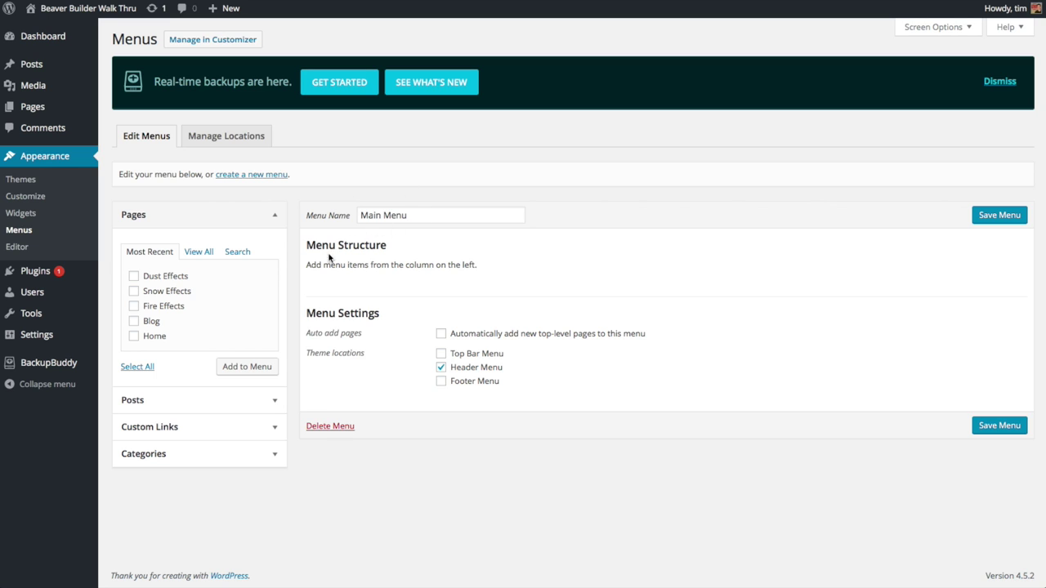
click(133, 277)
click(133, 291)
click(133, 305)
click(133, 321)
click(133, 336)
click(265, 368)
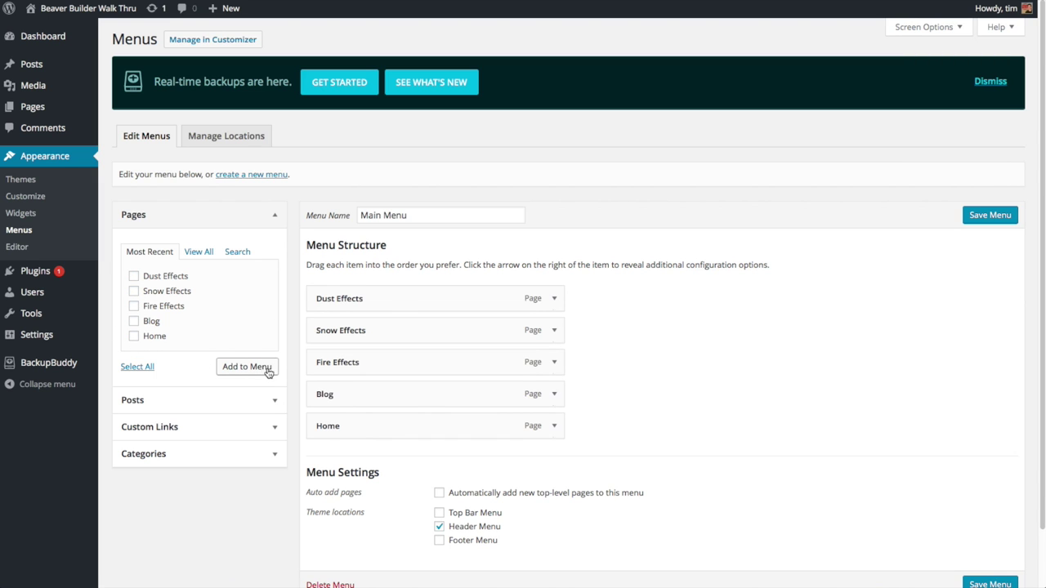
Move Home to the first position with all items at top level, save the Main Menu, and visit the site
drag(453, 415, 392, 302)
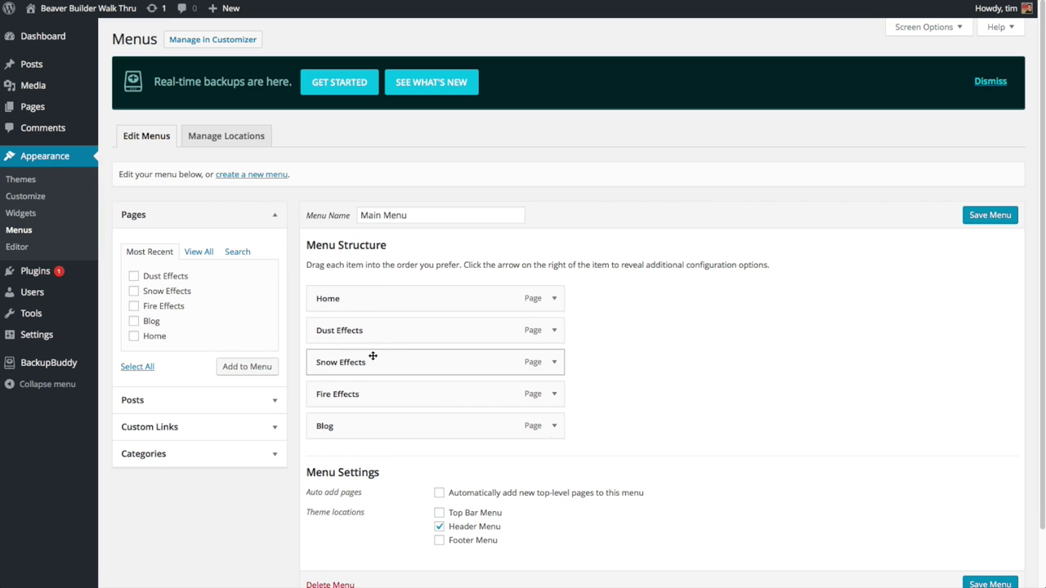
drag(374, 368, 397, 387)
drag(395, 349, 381, 362)
drag(401, 397, 367, 390)
click(1000, 215)
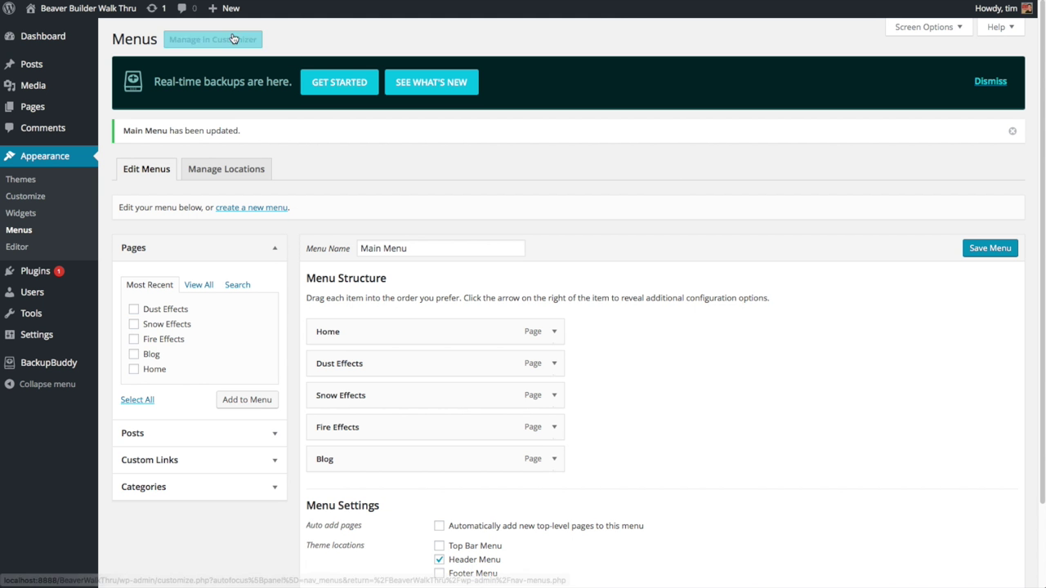
mouse_move(69, 10)
click(43, 30)
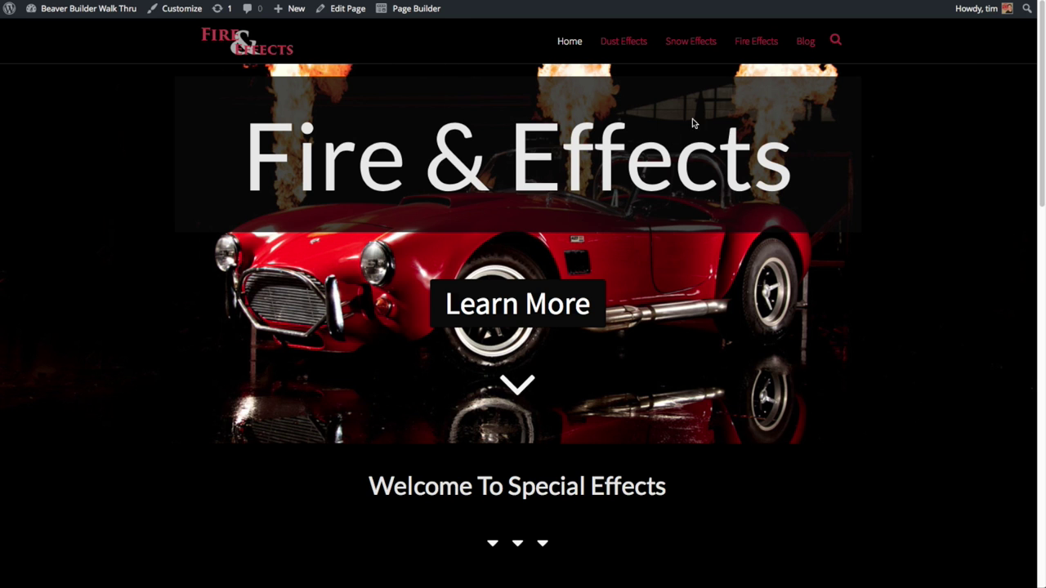
Switch to the Beaver Builder "Transparent Header/Menu" article and copy its entire CSS snippet
key(ctrl+Tab)
scroll(527, 309, down, 3)
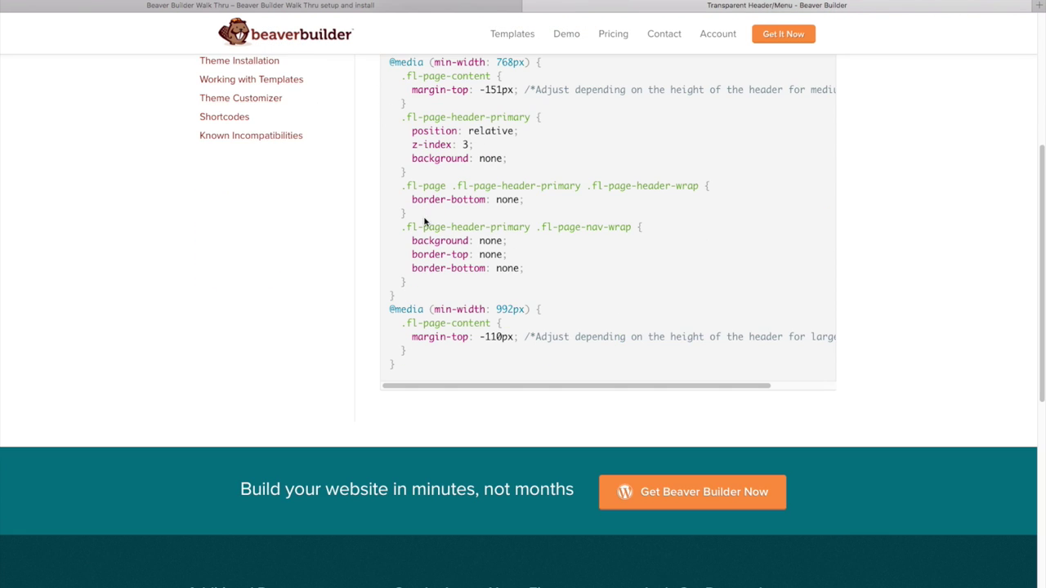
scroll(424, 221, up, 2)
drag(390, 161, 691, 483)
right_click(472, 329)
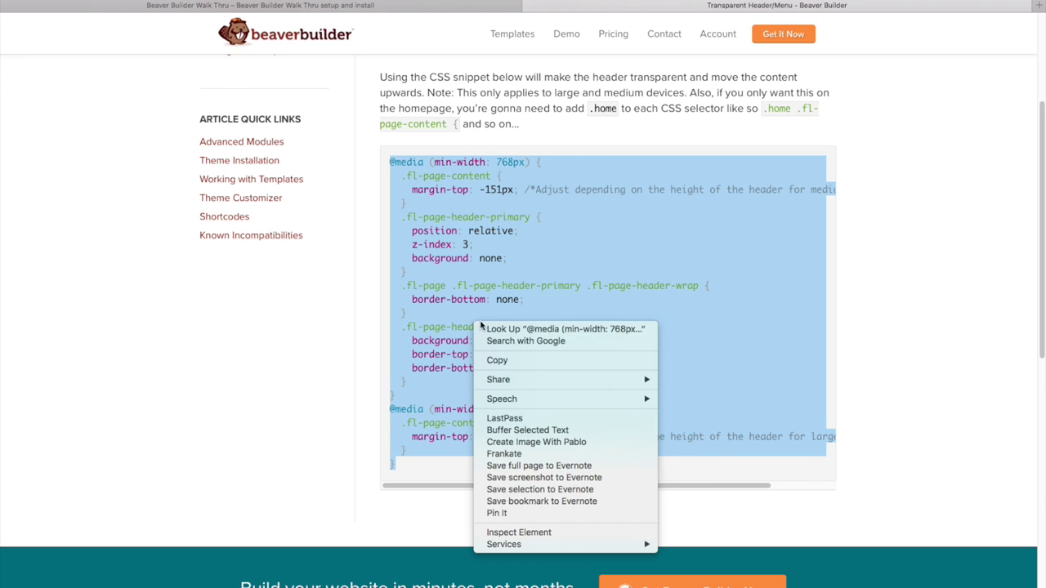
click(518, 365)
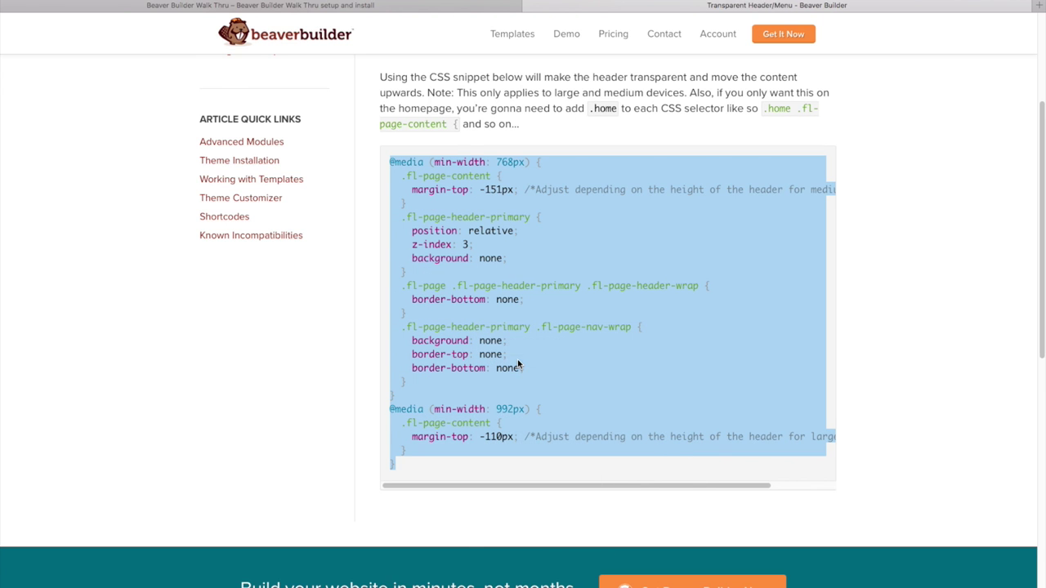
Return to the site, paste the copied transparent-header CSS into the theme customizer's CSS Code section, and review the pasted rules
click(341, 10)
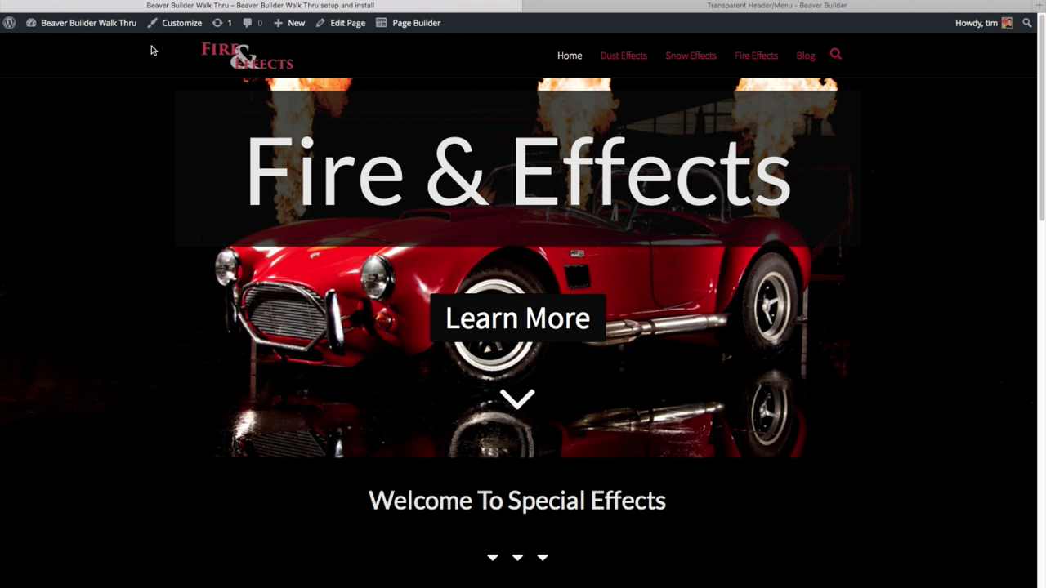
click(171, 23)
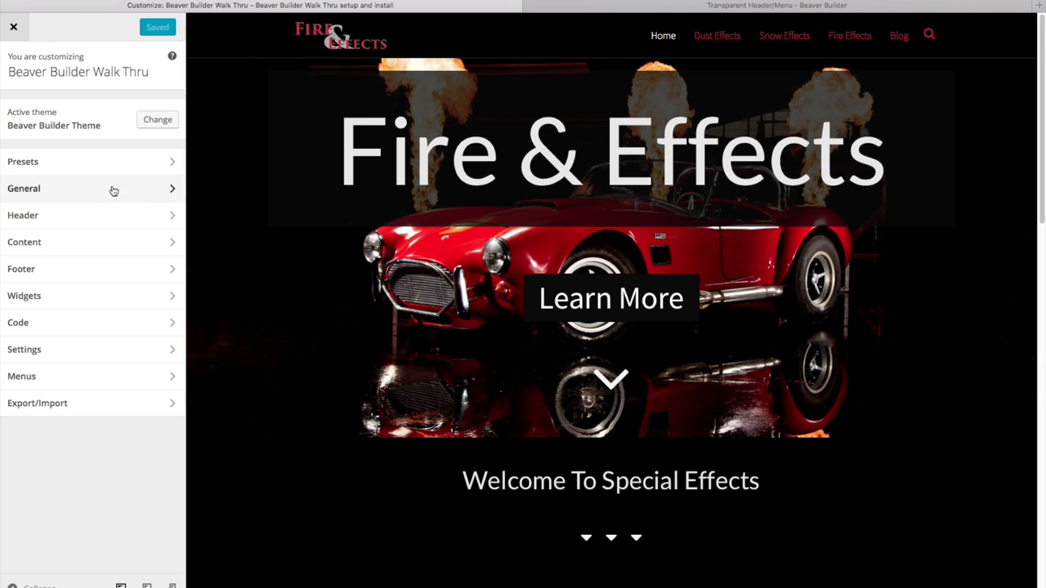
click(36, 327)
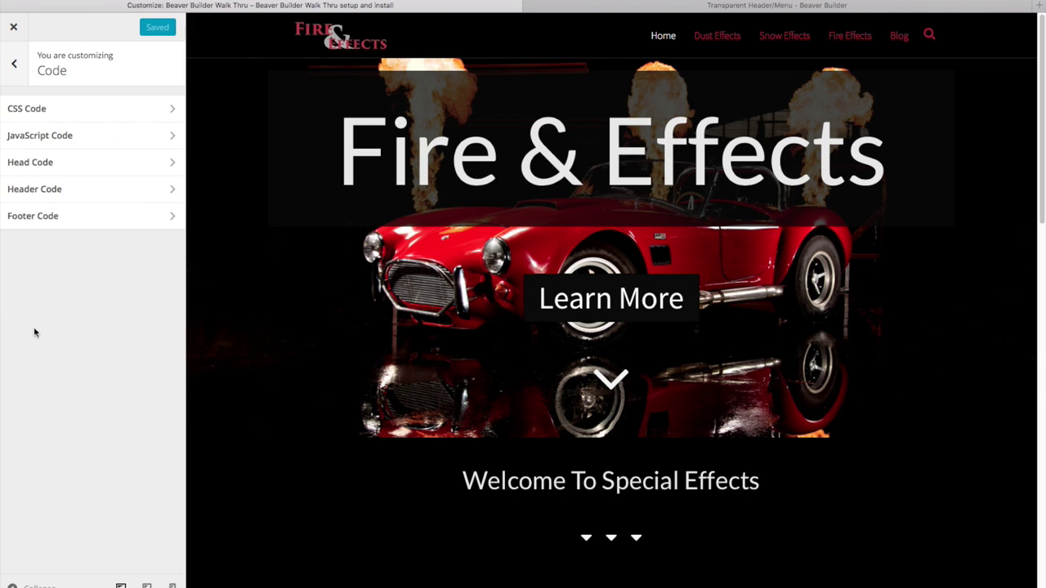
click(37, 110)
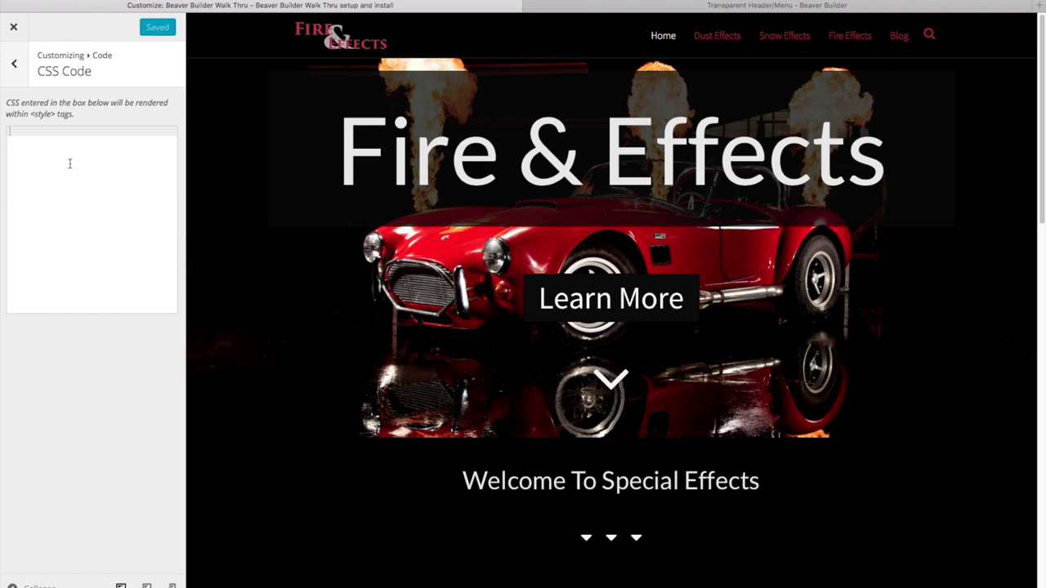
right_click(67, 167)
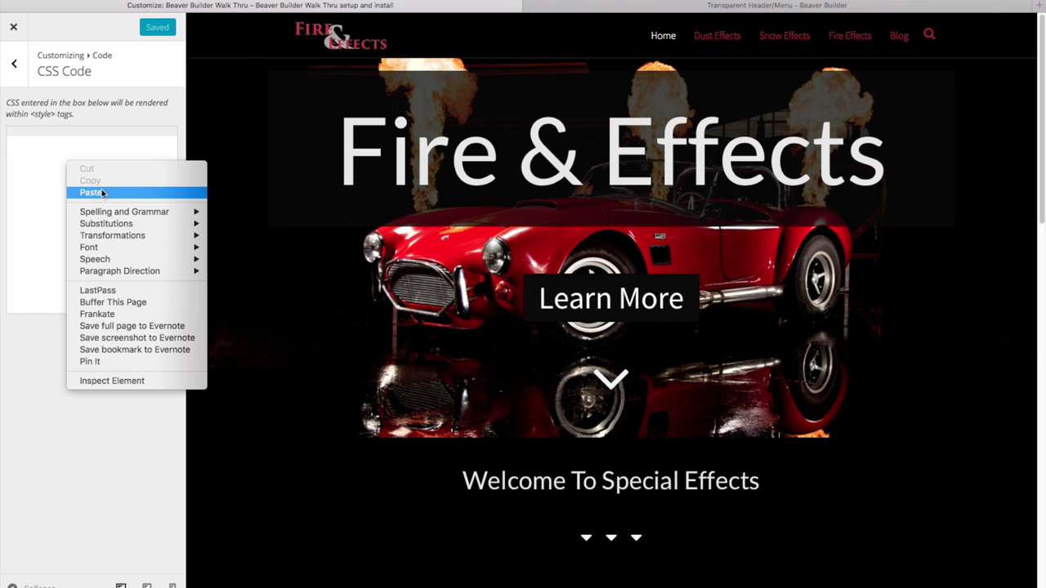
click(90, 192)
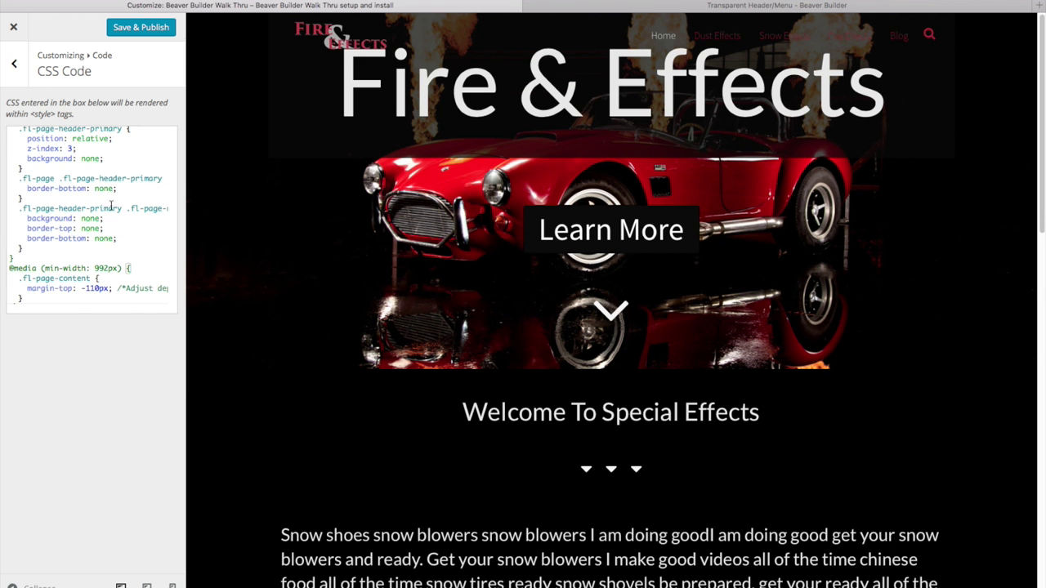
scroll(302, 299, down, 5)
scroll(309, 296, up, 5)
scroll(95, 195, up, 2)
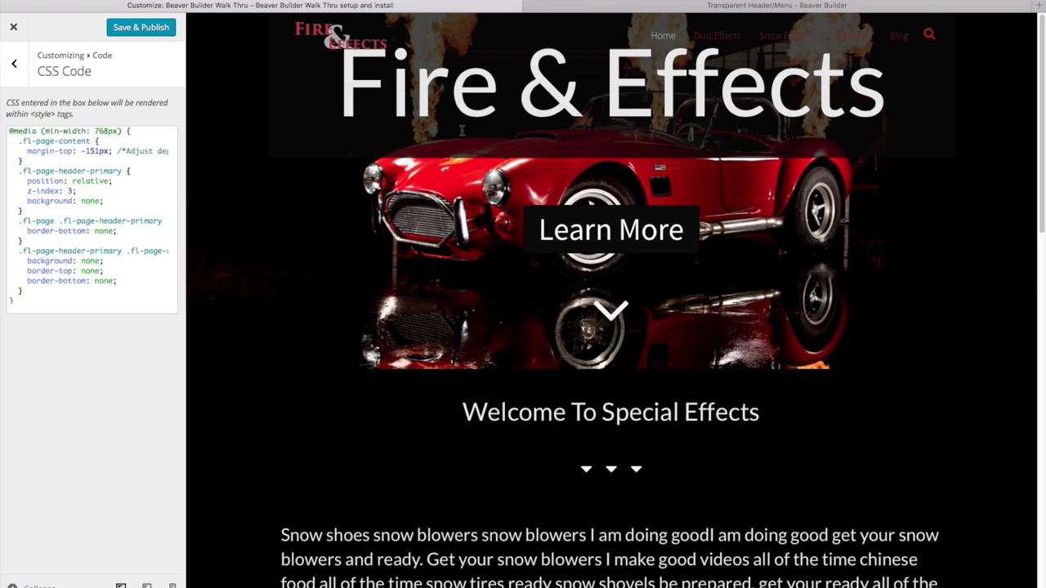
Prefix every selector in both media queries of the CSS code with .home, and check the edited rules
click(15, 140)
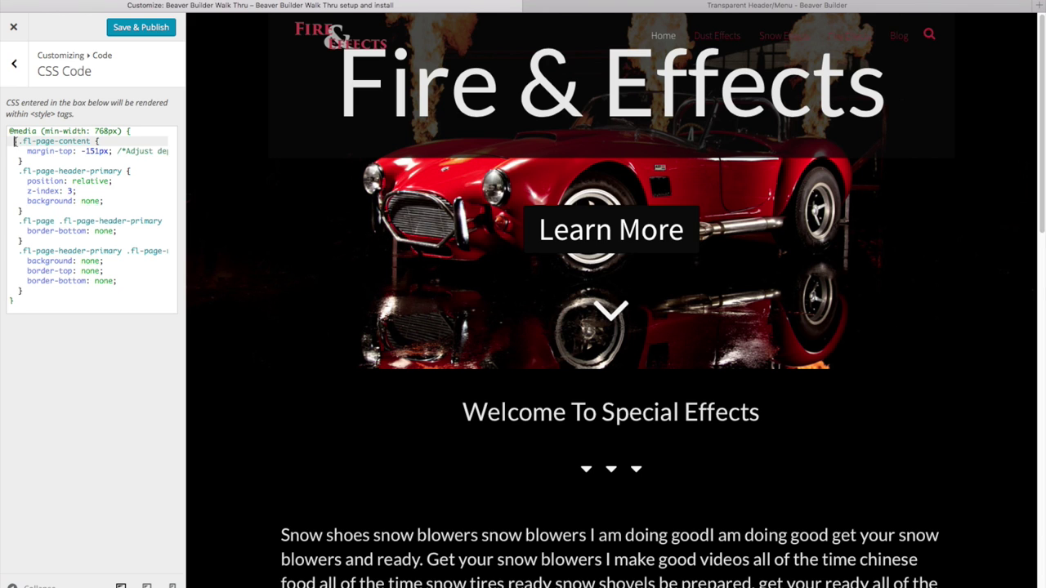
text(.home)
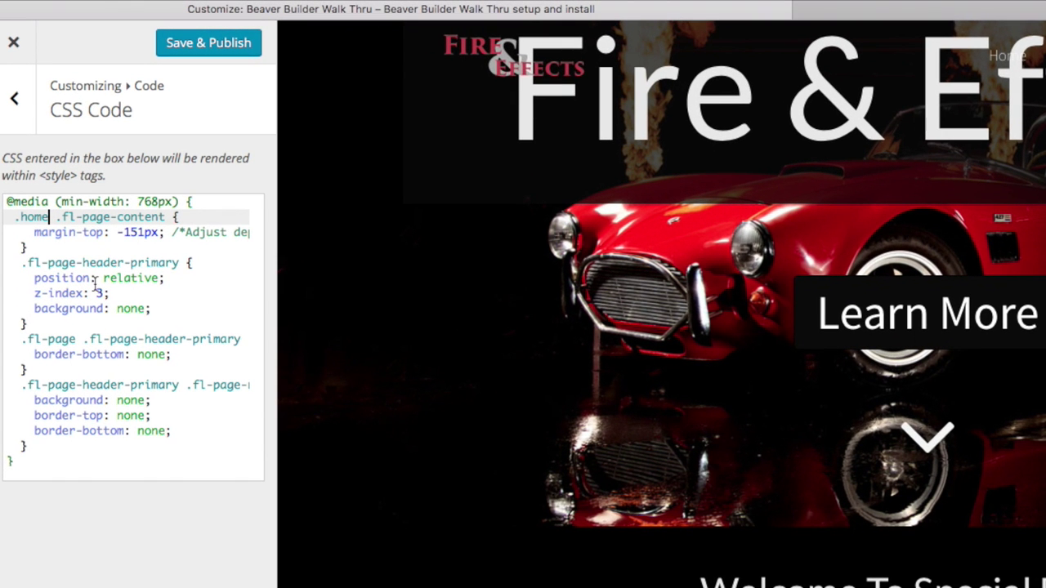
click(24, 263)
text(.home .fl-page-content {)
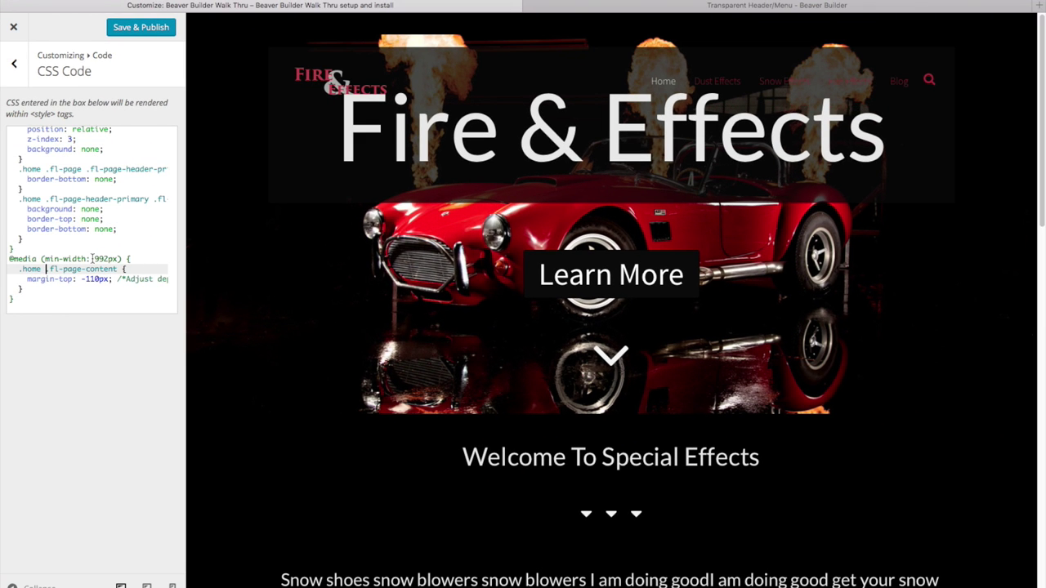
scroll(93, 258, up, 2)
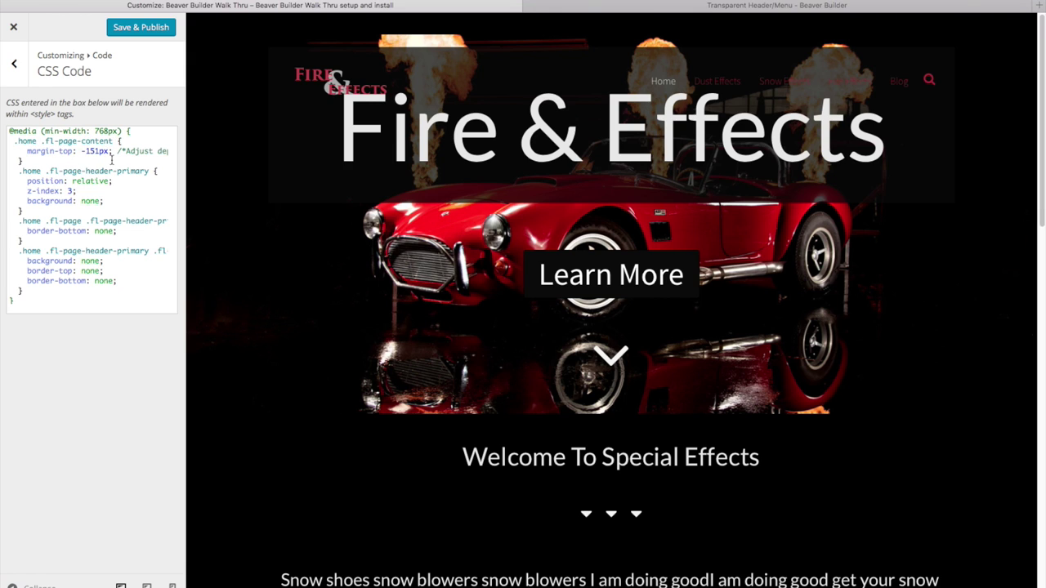
scroll(121, 201, down, 2)
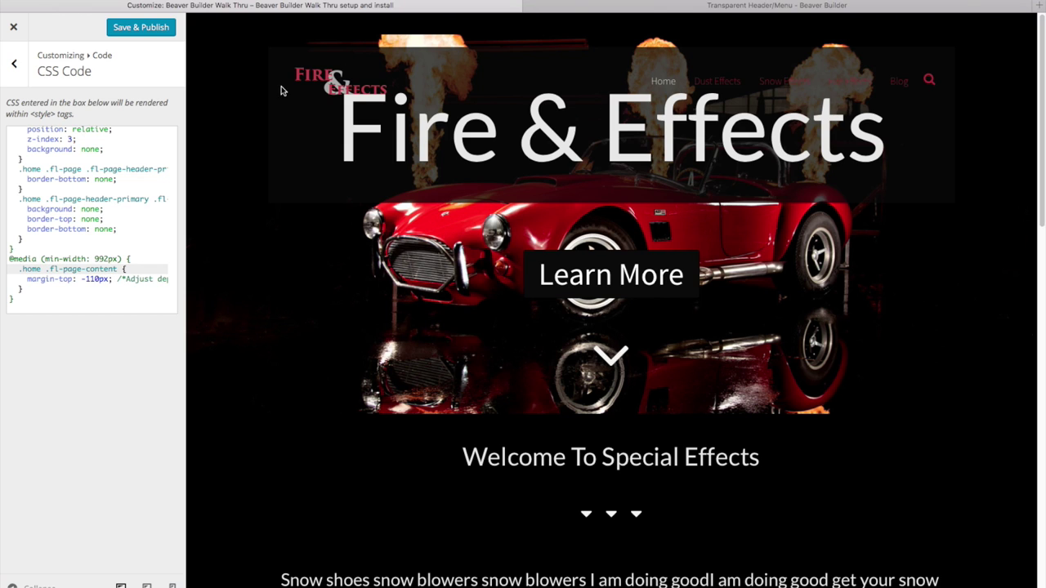
scroll(106, 185, up, 2)
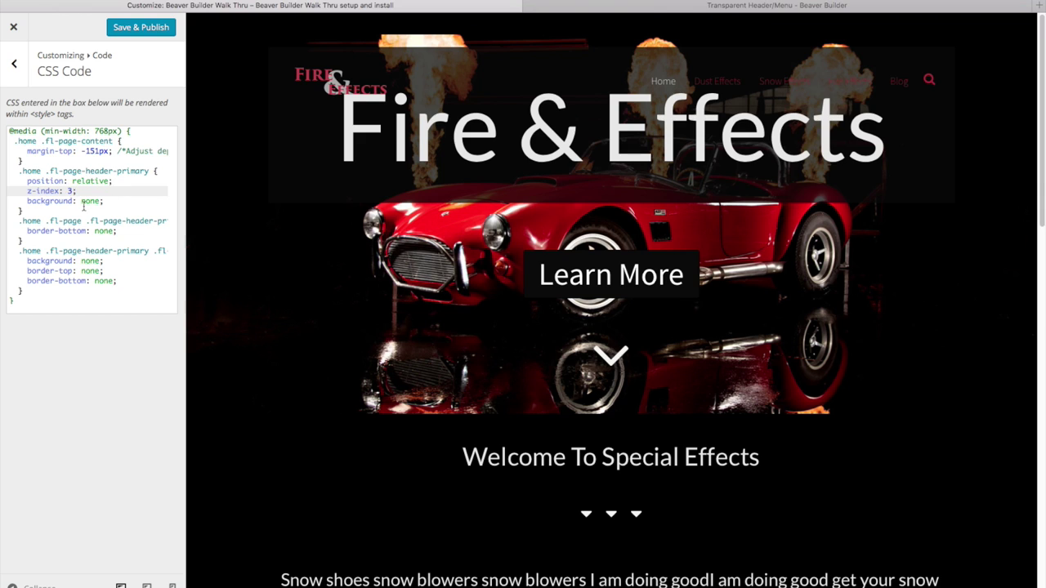
Delete the position: relative line from the .home .fl-page-header-primary rule, publish the customizer changes and return to the site
drag(118, 180, 24, 181)
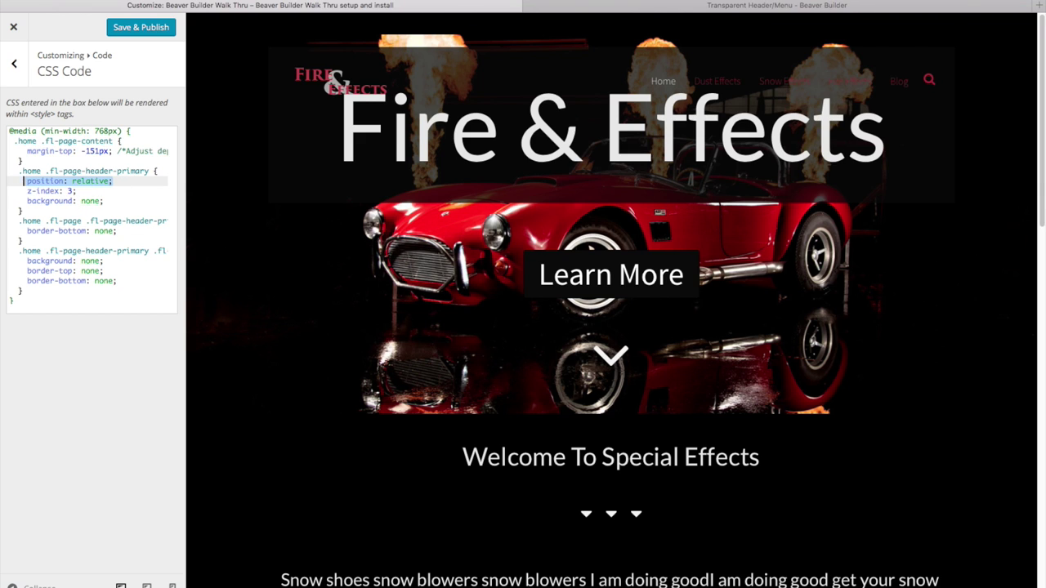
key(BackSpace)
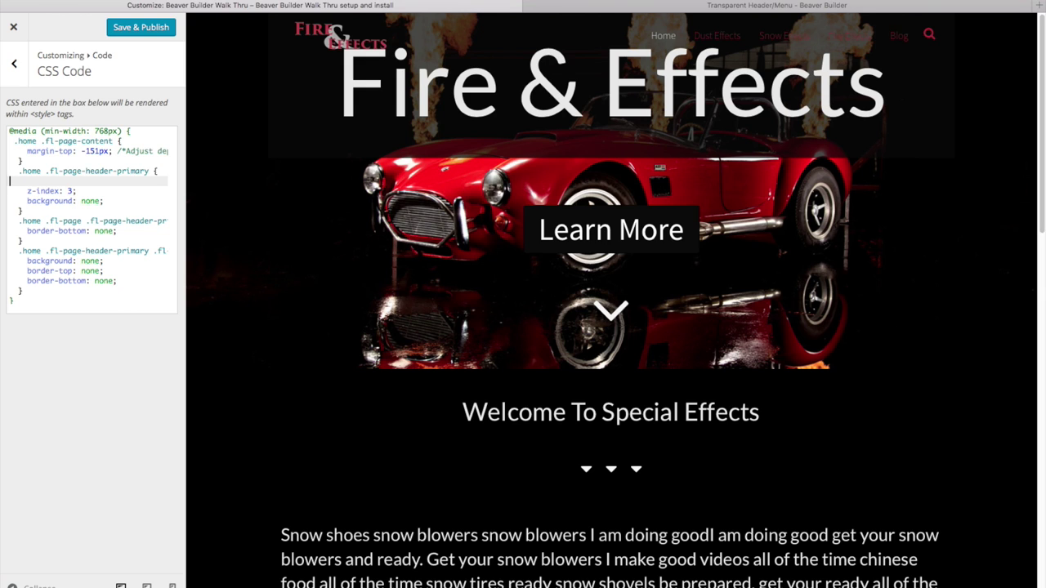
key(BackSpace)
click(81, 193)
scroll(124, 233, down, 2)
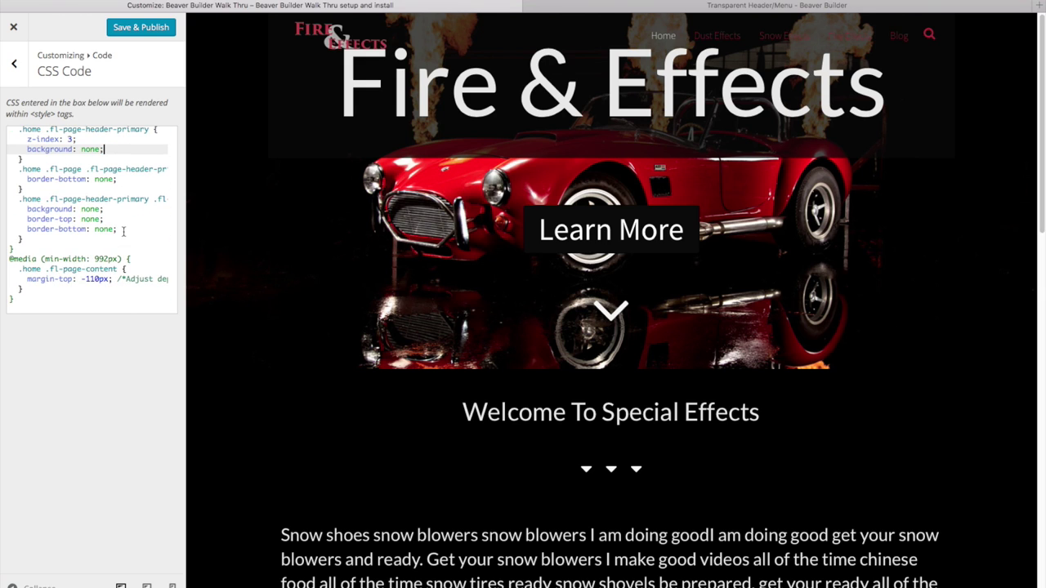
scroll(88, 267, up, 2)
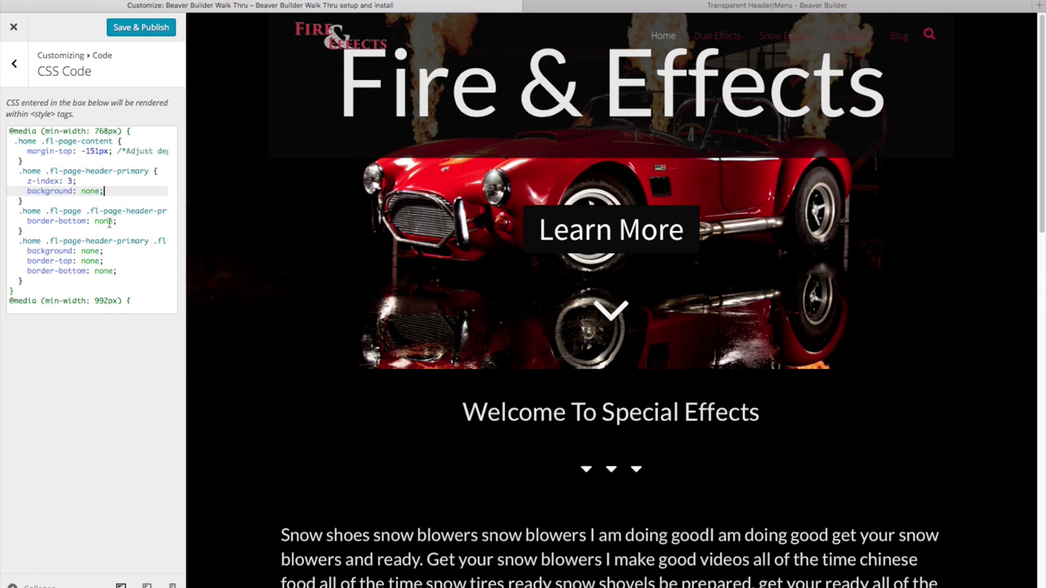
click(144, 31)
click(14, 27)
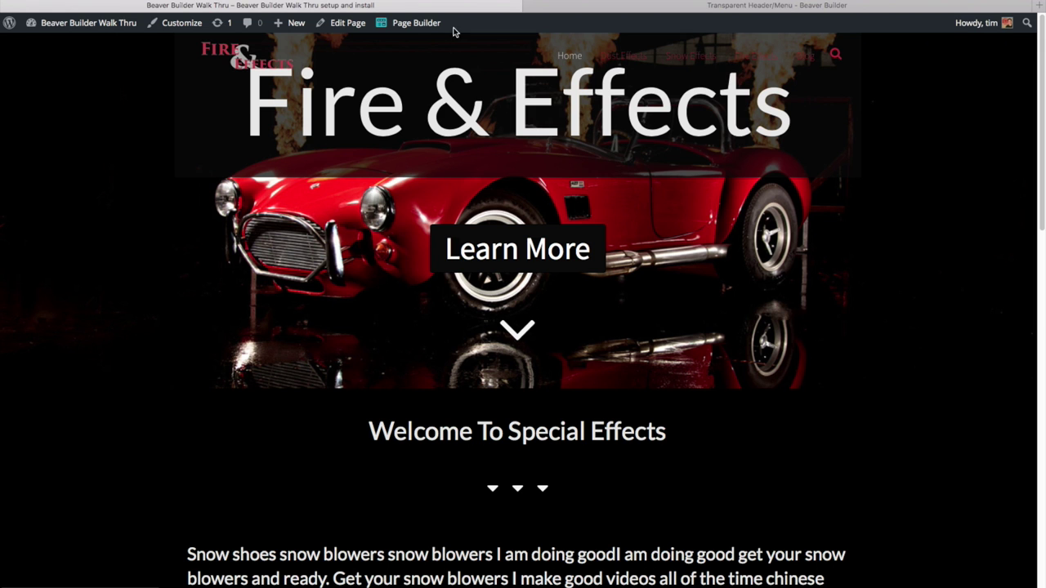
Open the page in the Page Builder and add a Separator module above the Fire & Effects heading, with 0% opacity
click(416, 28)
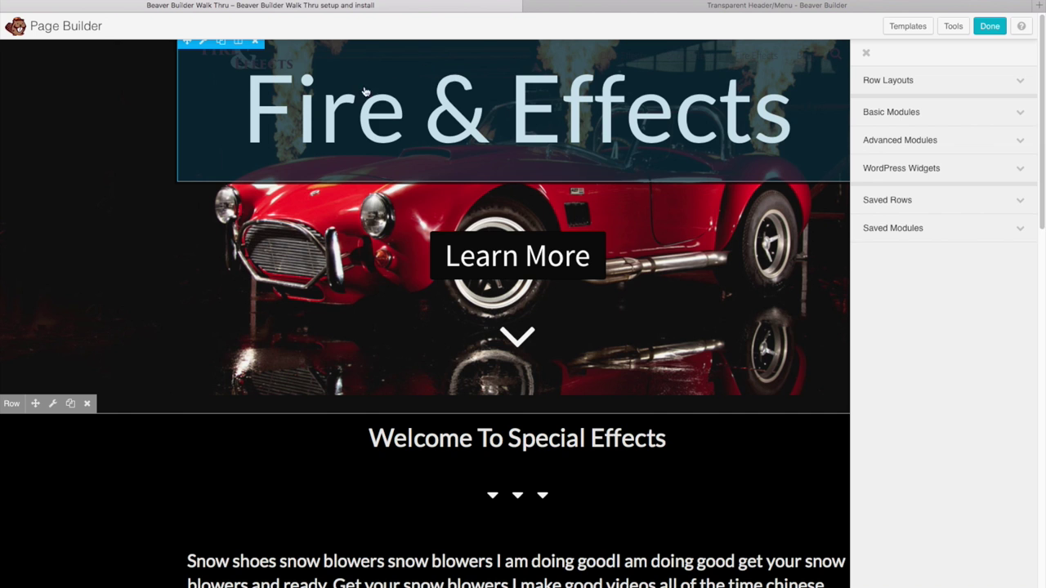
scroll(562, 179, down, 1)
scroll(576, 179, up, 1)
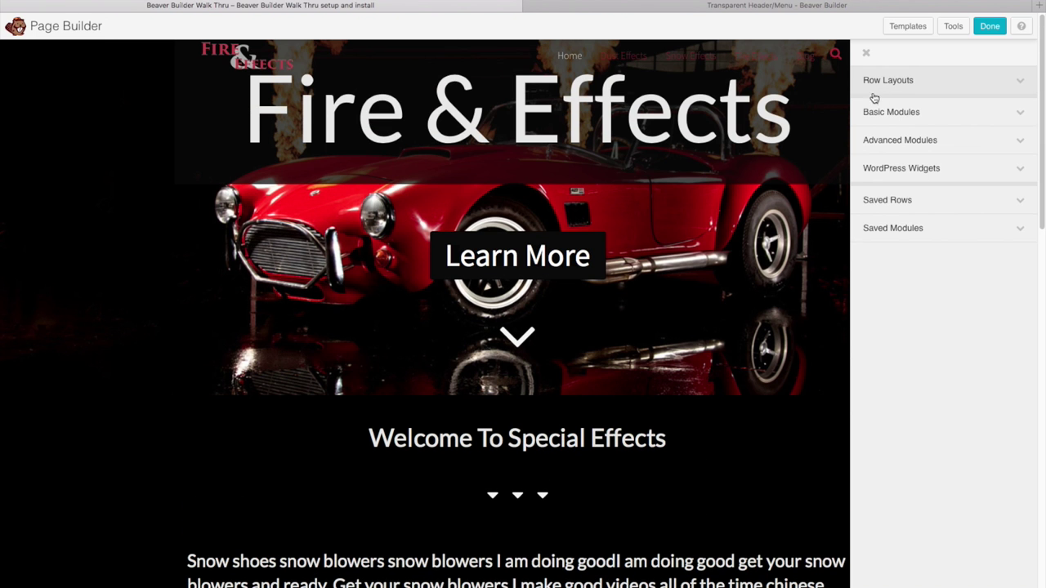
click(928, 113)
drag(924, 285, 252, 50)
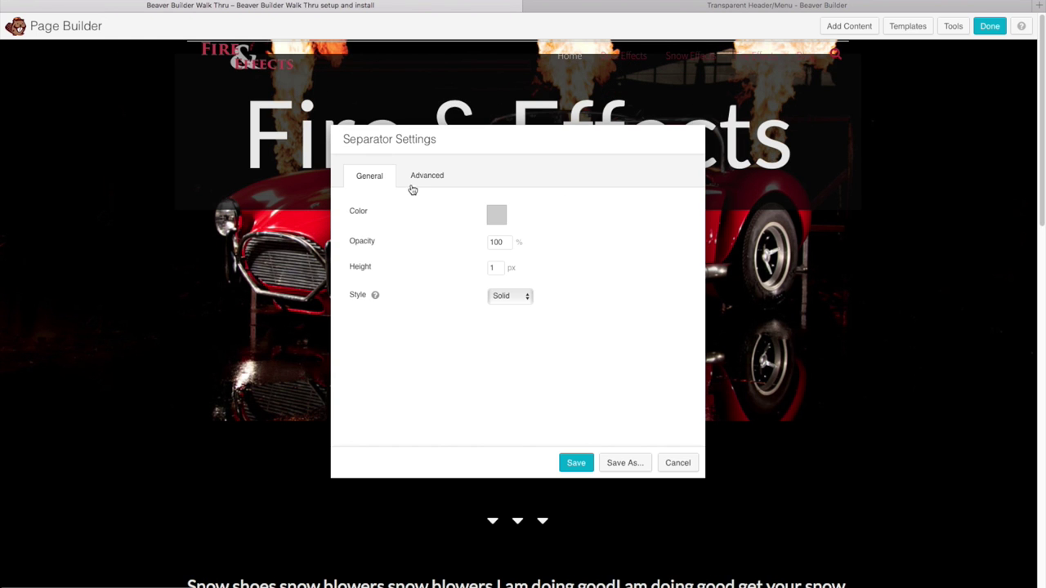
double_click(506, 243)
text(0)
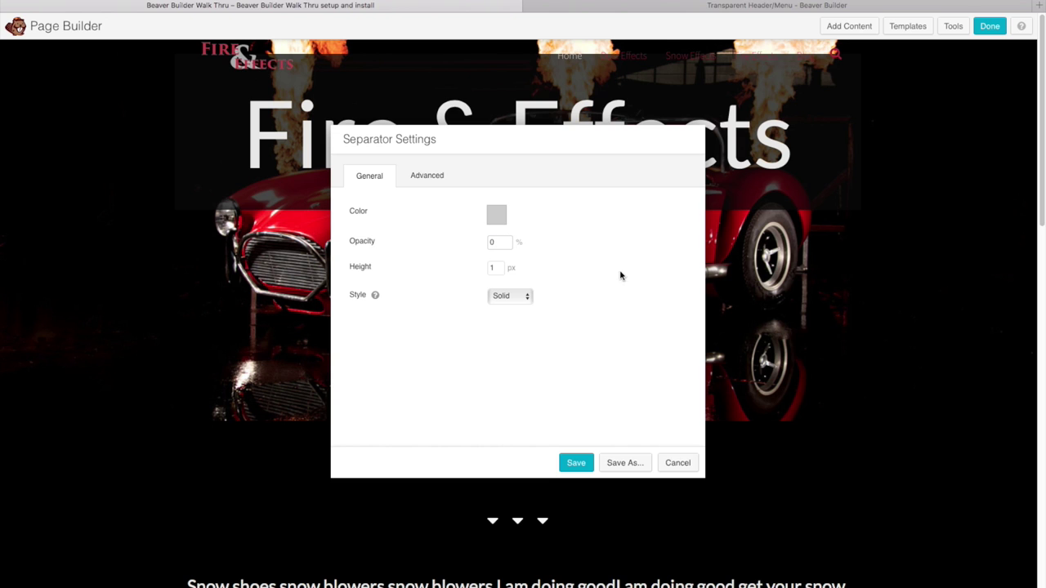
Give the separator a 75 px top margin, save its settings and publish the page changes
click(435, 178)
click(494, 247)
text(75)
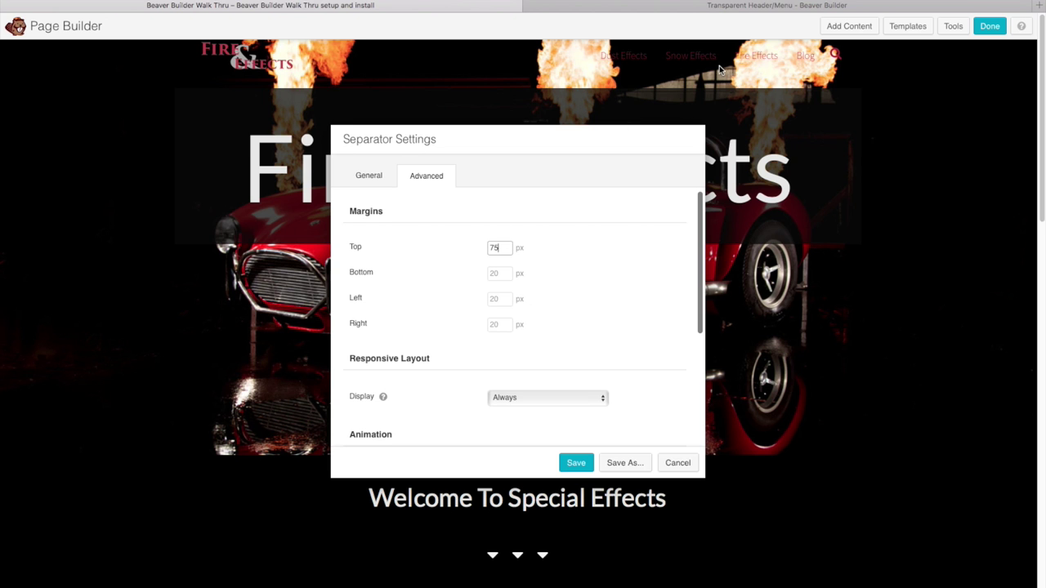
click(576, 462)
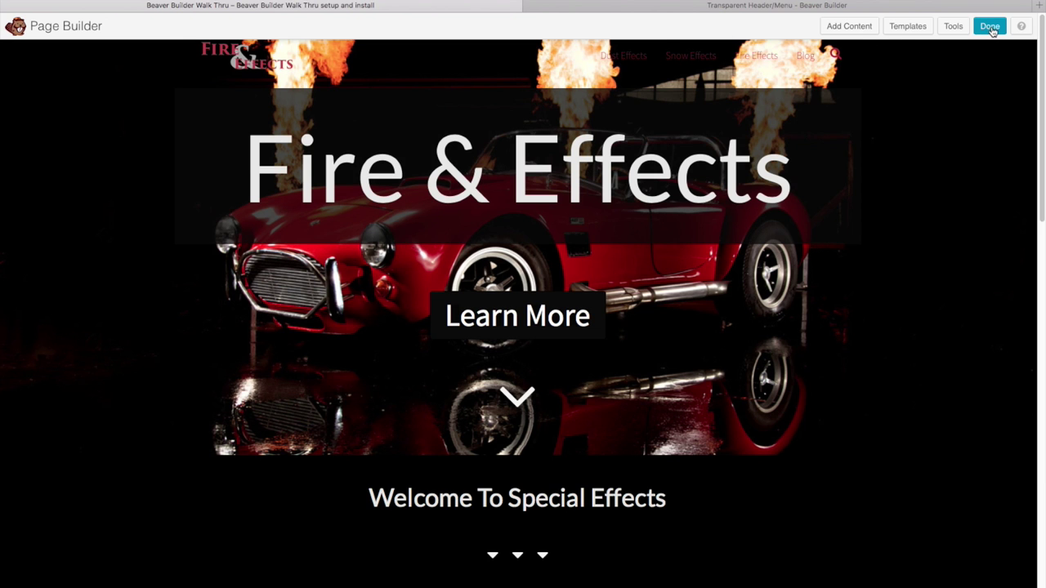
click(990, 28)
click(526, 276)
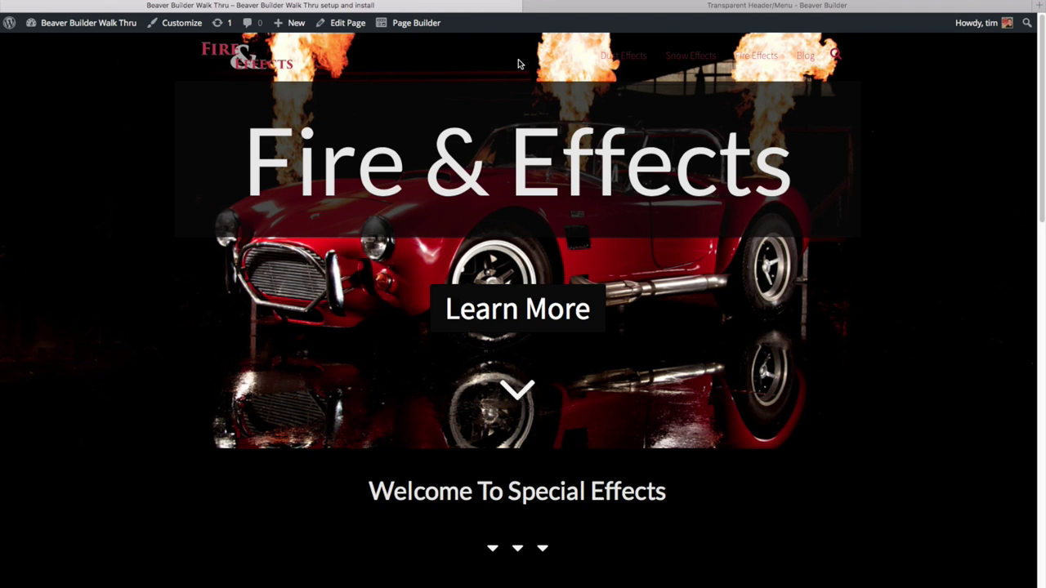
Reopen the theme customizer and go to the CSS Code section
click(182, 23)
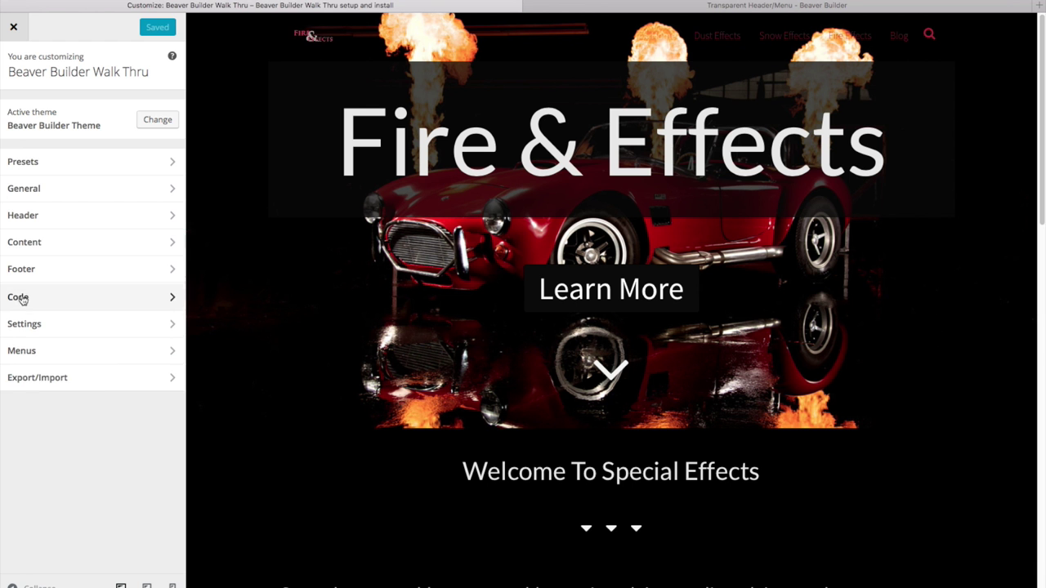
click(23, 300)
click(11, 75)
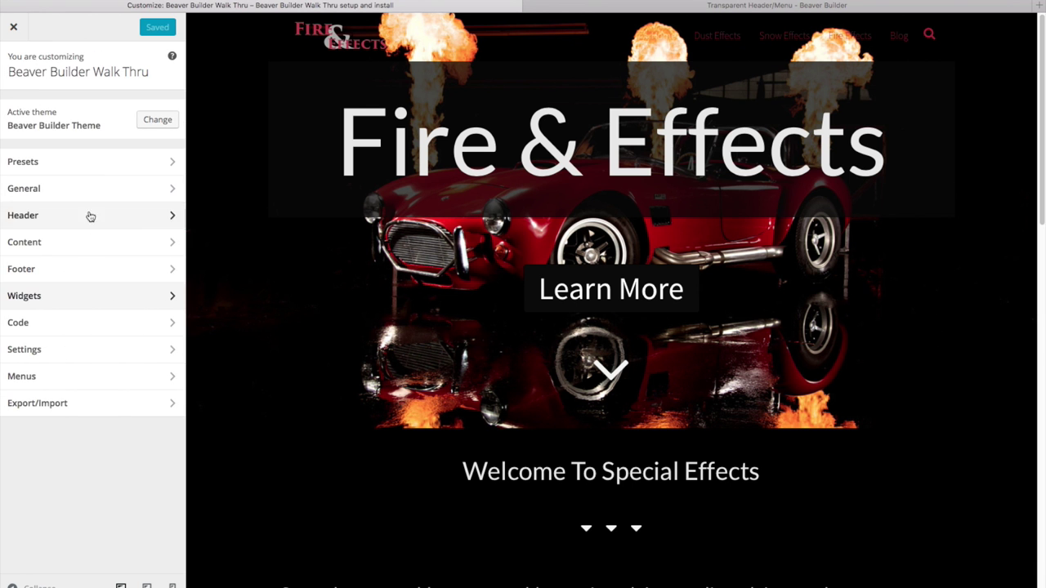
click(31, 330)
click(40, 110)
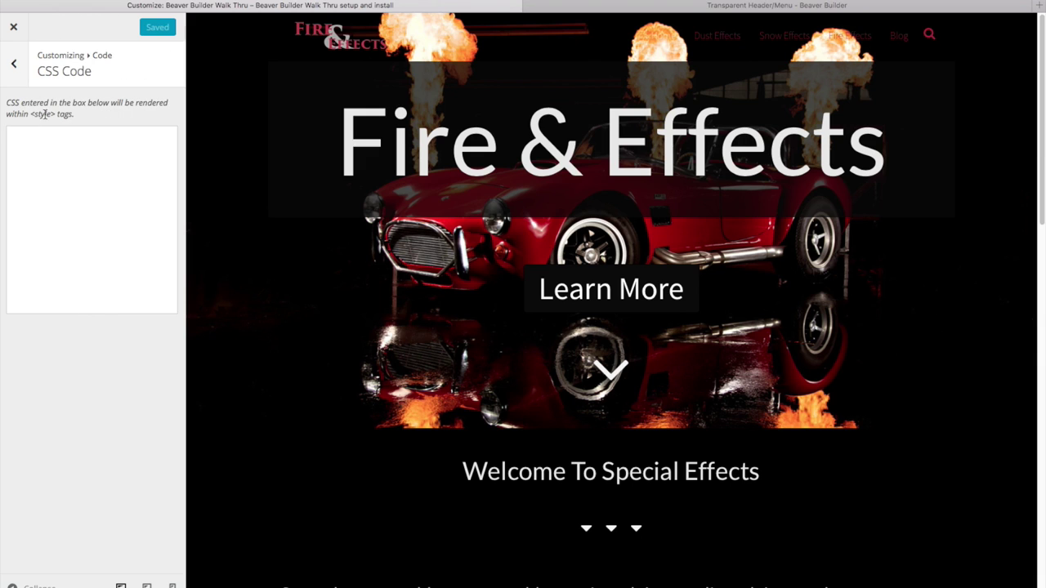